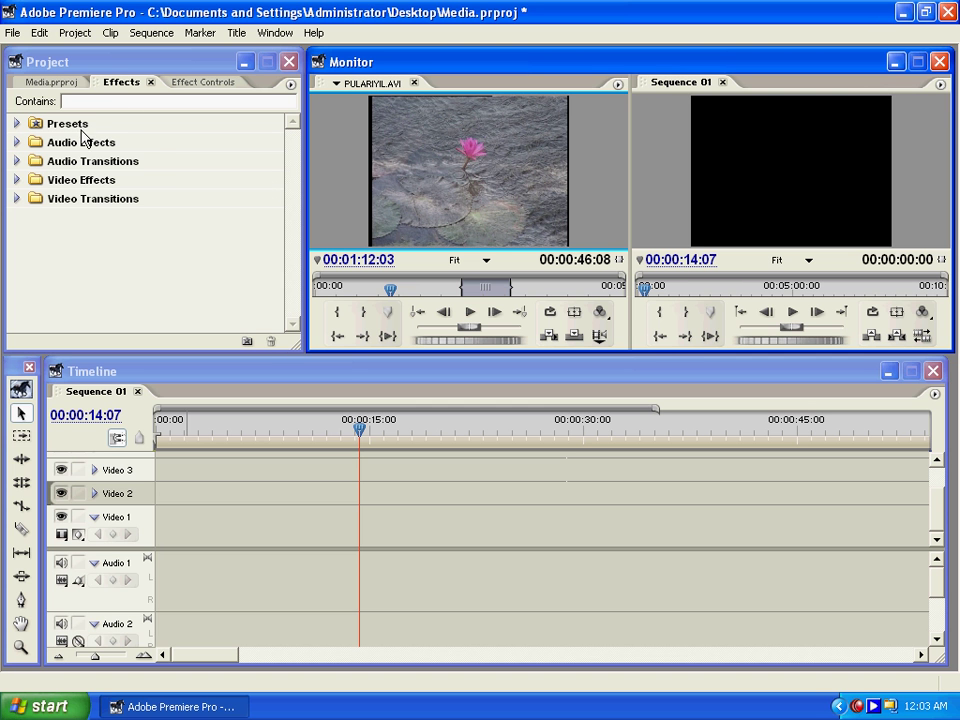
# Step: Expand the Video Effects folder and look through its effect categories, including Adjust and Blur & Sharpen
pyautogui.click(60, 180)
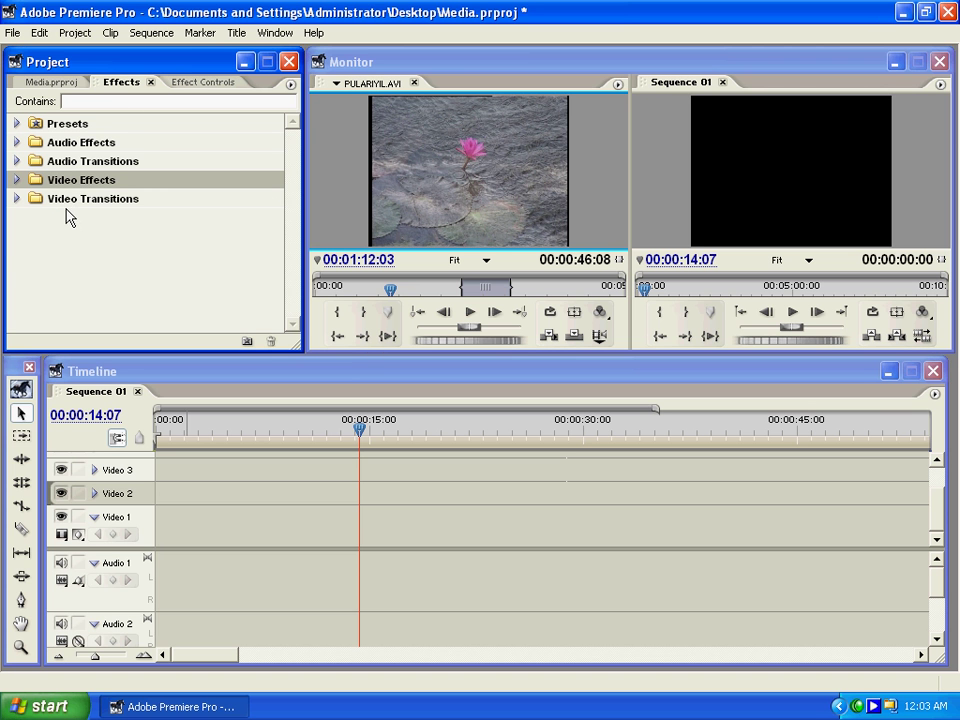
pyautogui.click(17, 181)
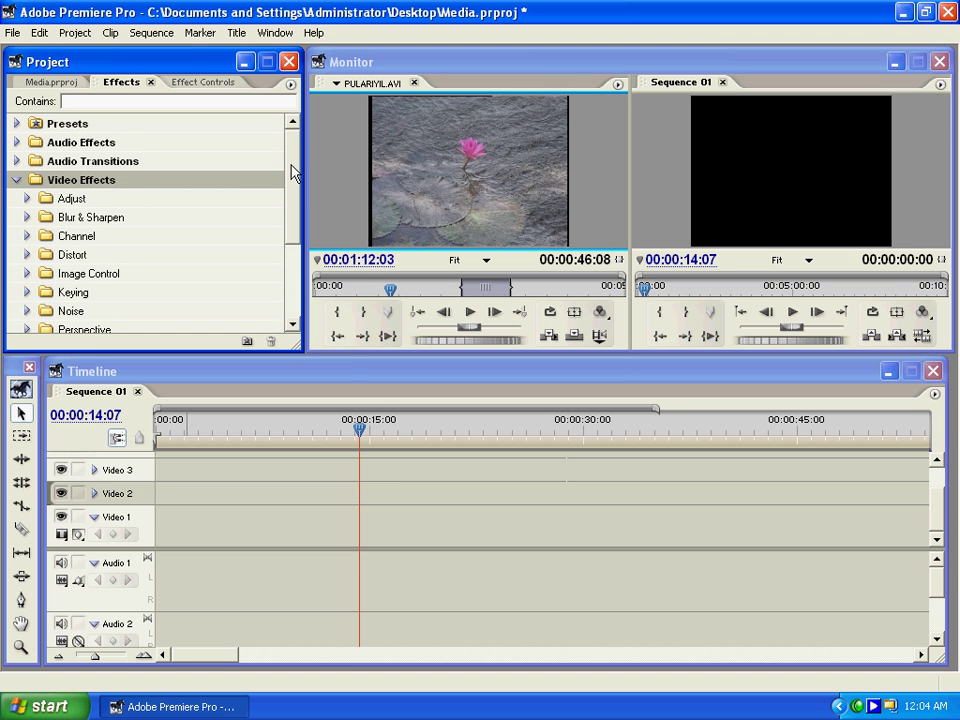
pyautogui.click(291, 162)
pyautogui.moveTo(291, 162); pyautogui.dragTo(283, 187)
pyautogui.click(58, 166)
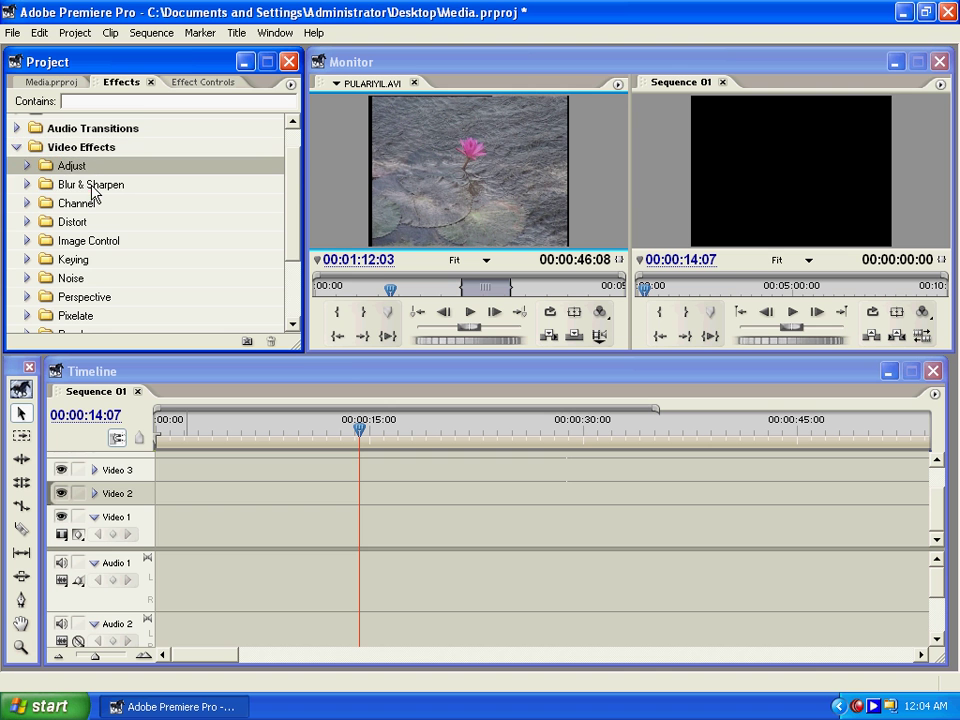
pyautogui.click(91, 190)
pyautogui.moveTo(294, 174)
pyautogui.mouseDown()
pyautogui.moveTo(291, 230)
pyautogui.moveTo(287, 160)
pyautogui.mouseUp()
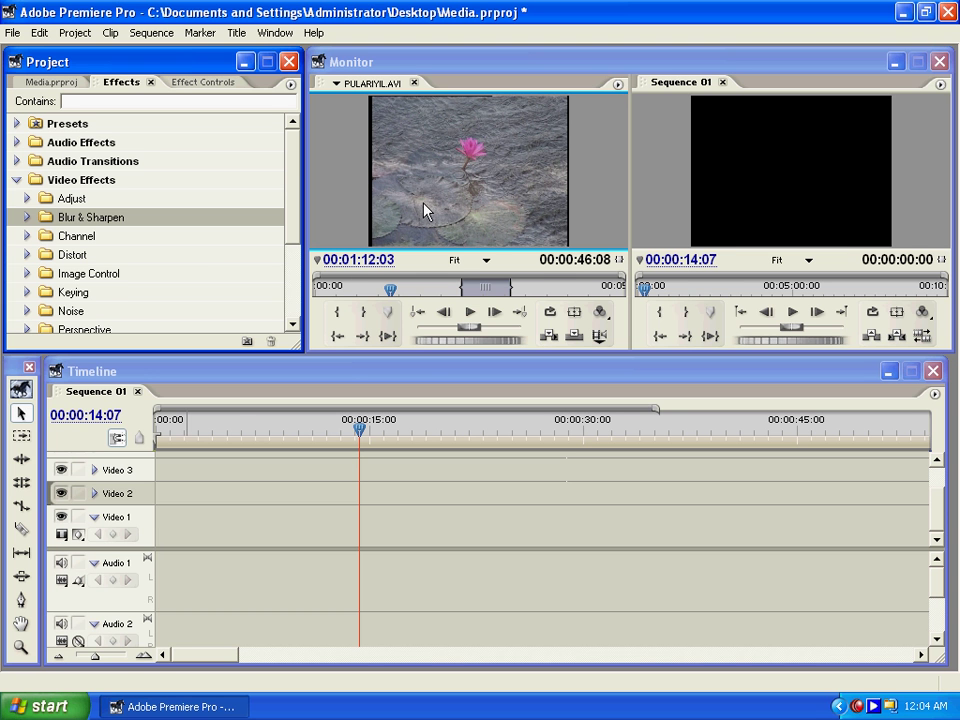
# Step: Place the PULARIYIL.AVI source clip on the Video 1 and Audio 1 tracks, starting at about 6 seconds
pyautogui.moveTo(422, 194); pyautogui.dragTo(240, 557)
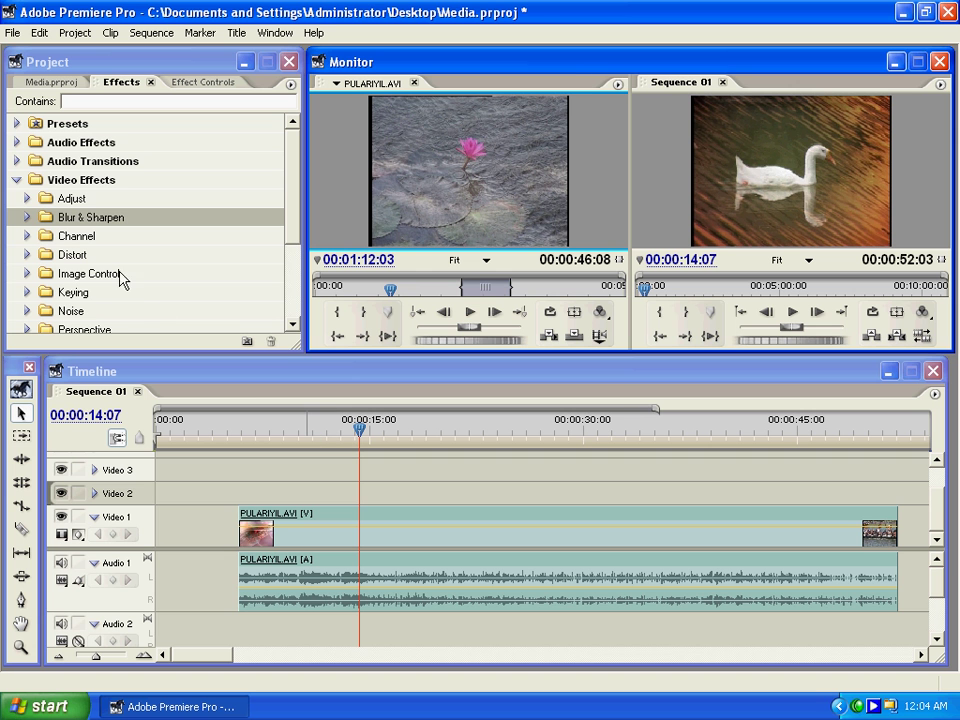
# Step: Apply the Auto Color effect from the Adjust category to the PULARIYIL.AVI clip on Video 1
pyautogui.click(45, 198)
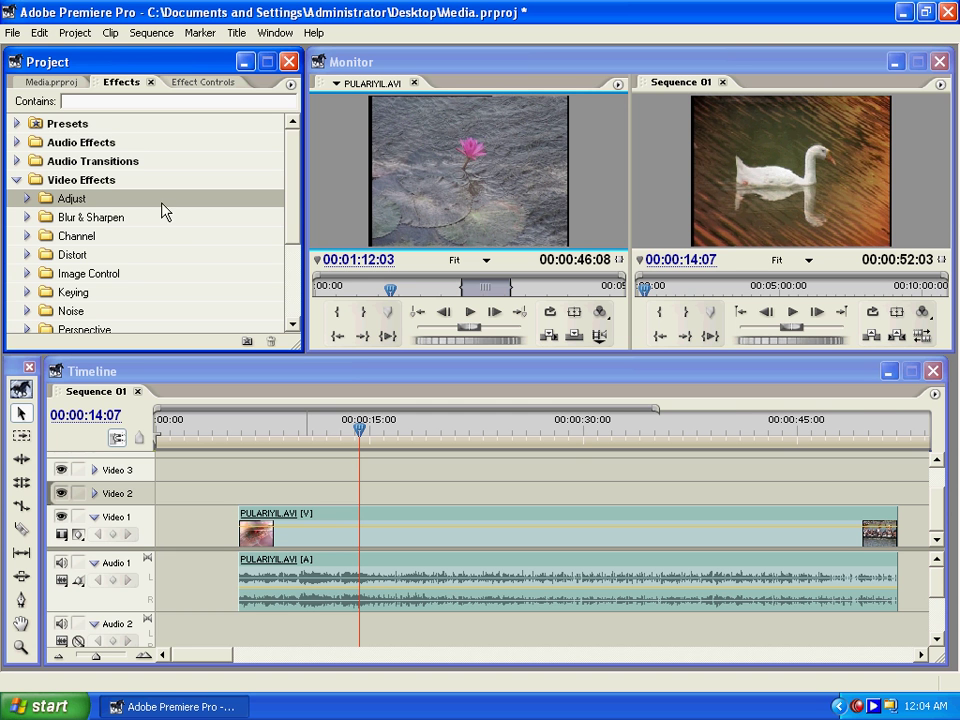
pyautogui.click(210, 86)
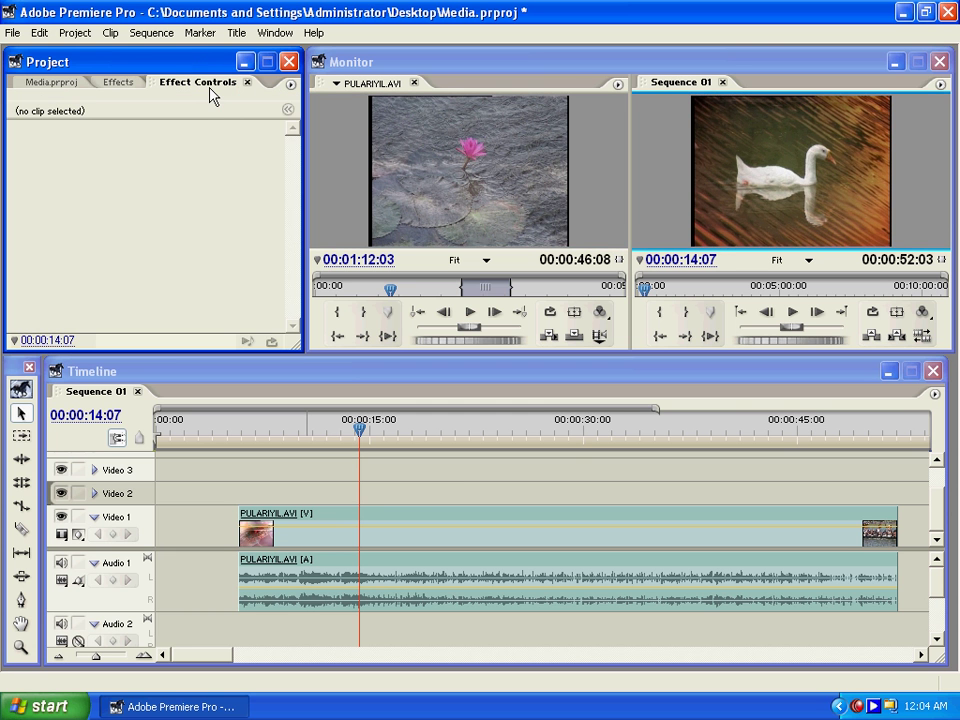
pyautogui.click(112, 82)
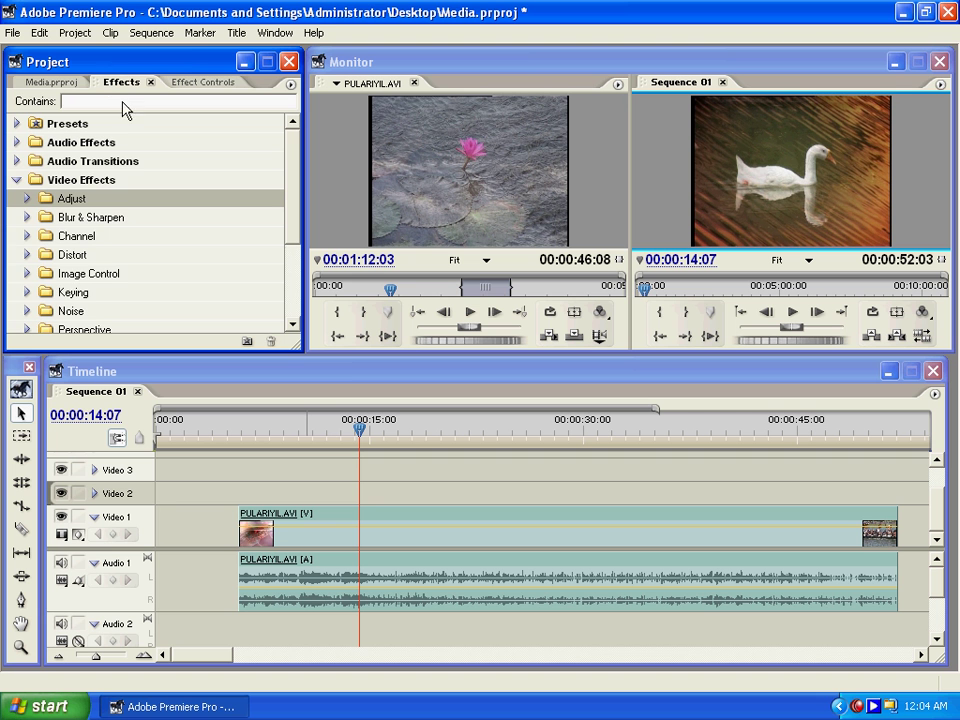
pyautogui.click(28, 199)
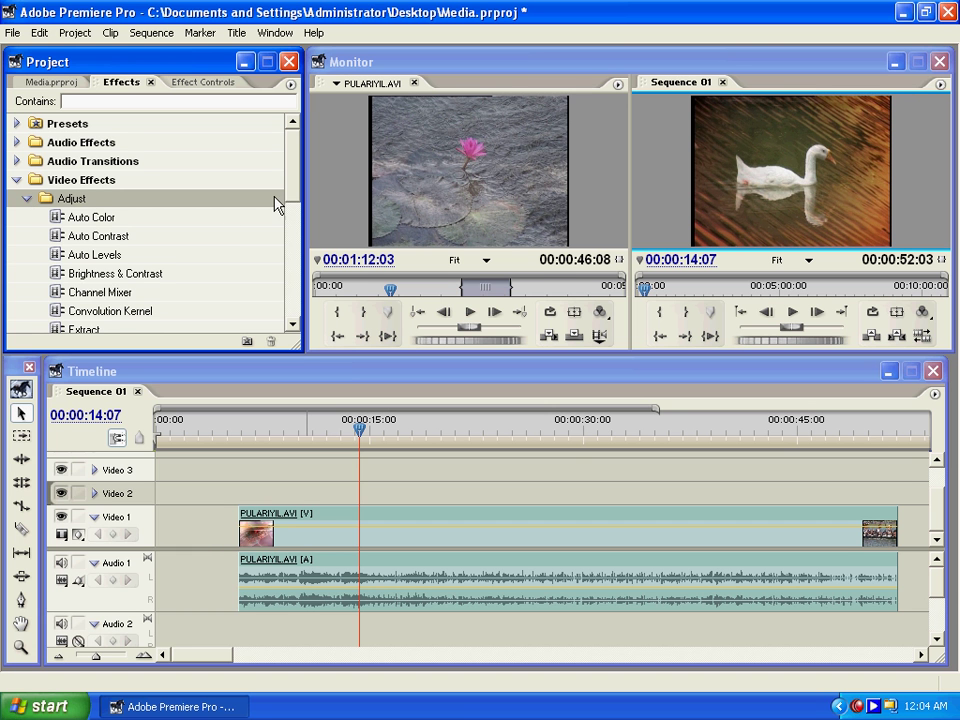
pyautogui.moveTo(291, 182); pyautogui.dragTo(295, 189)
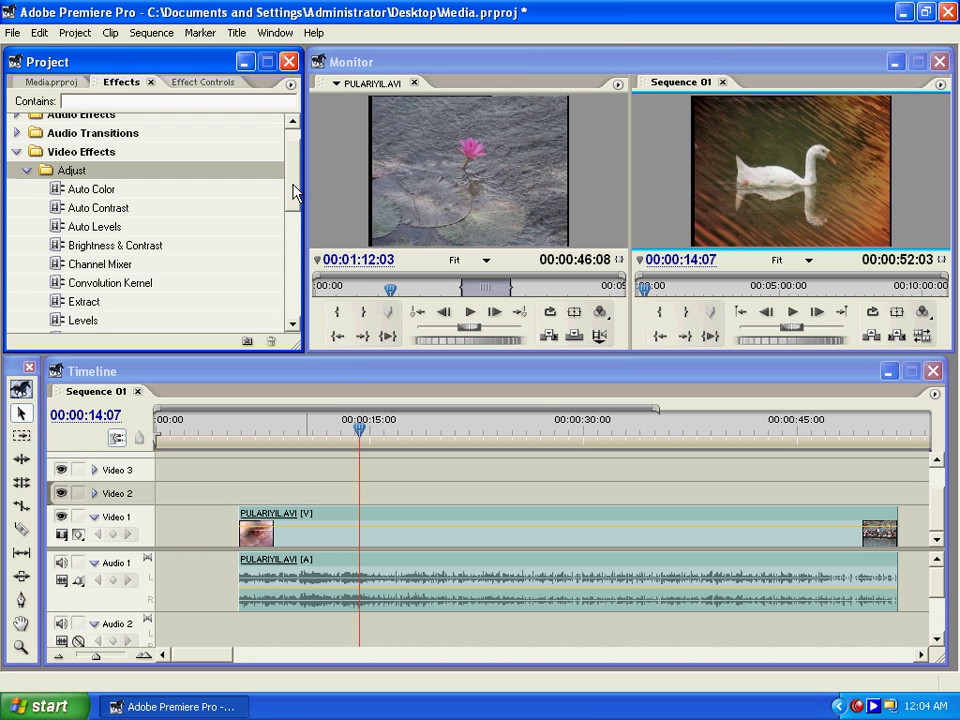
pyautogui.click(96, 188)
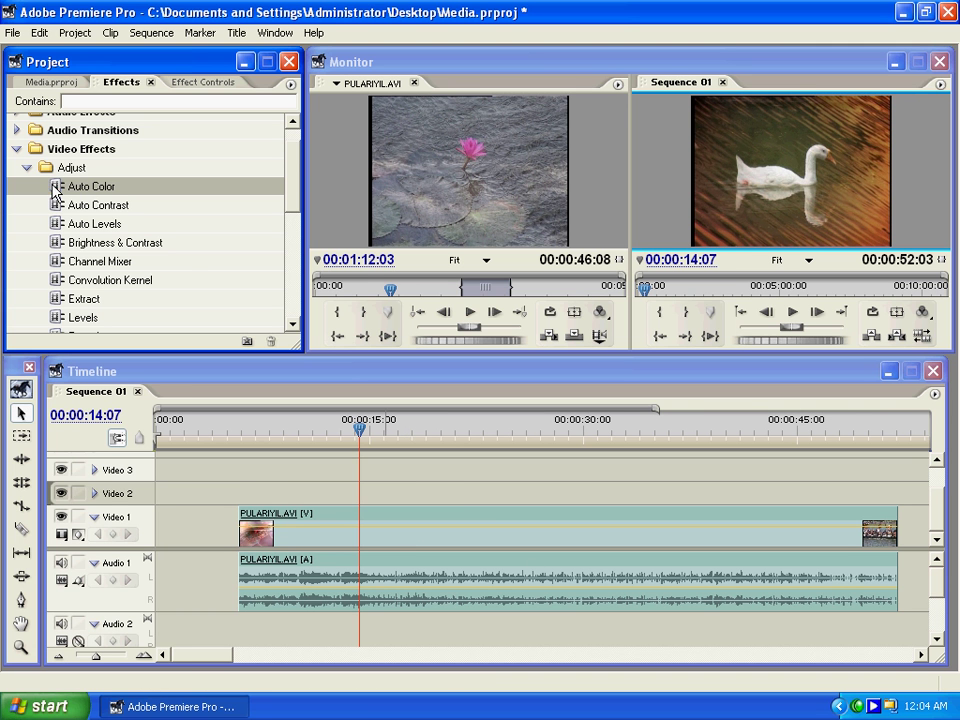
pyautogui.moveTo(67, 193); pyautogui.dragTo(433, 547)
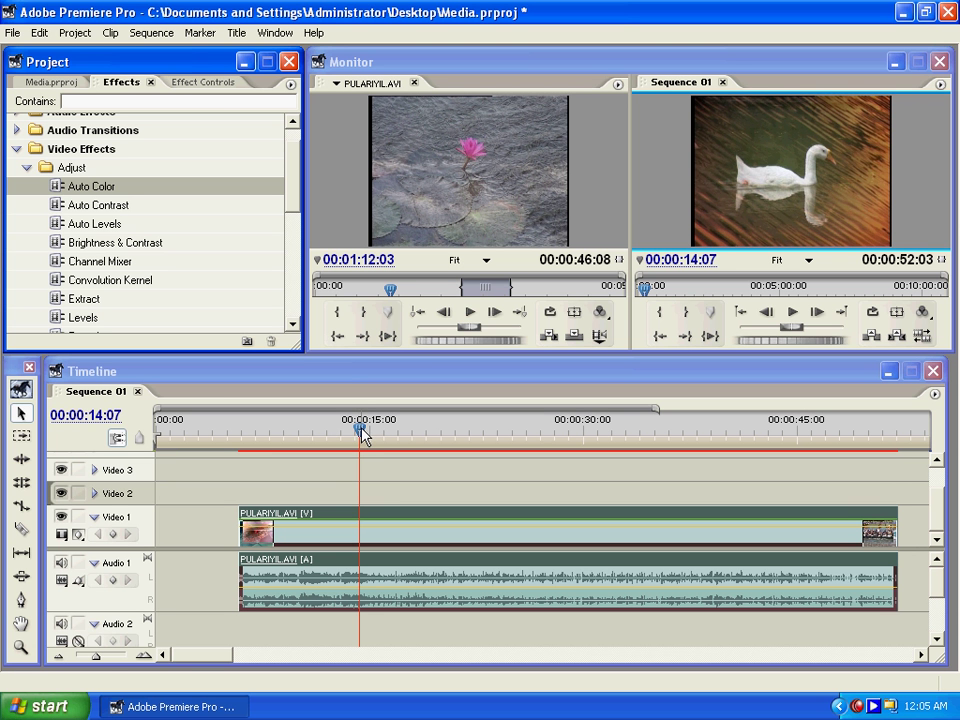
# Step: Show the clip's Auto Color parameters in Effect Controls and reset the effect
pyautogui.click(205, 82)
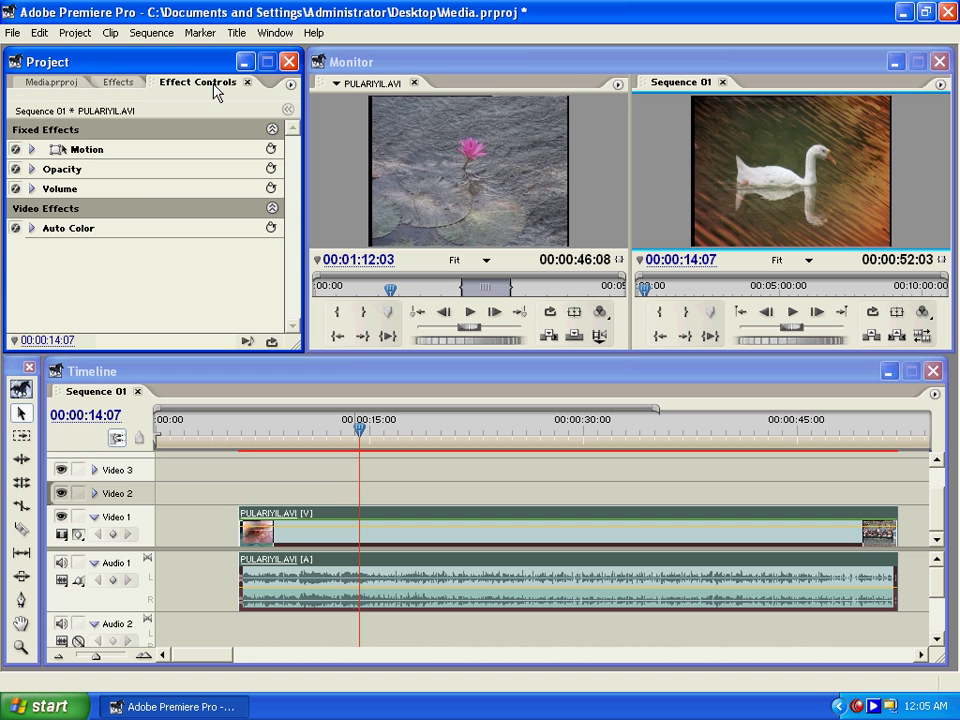
pyautogui.click(62, 228)
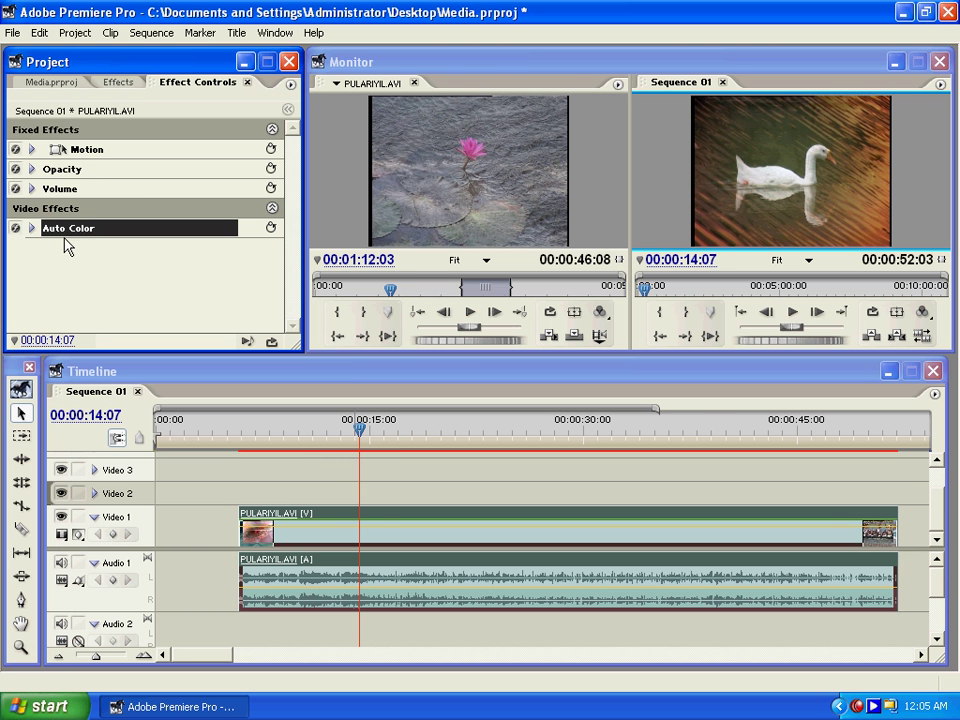
pyautogui.click(32, 230)
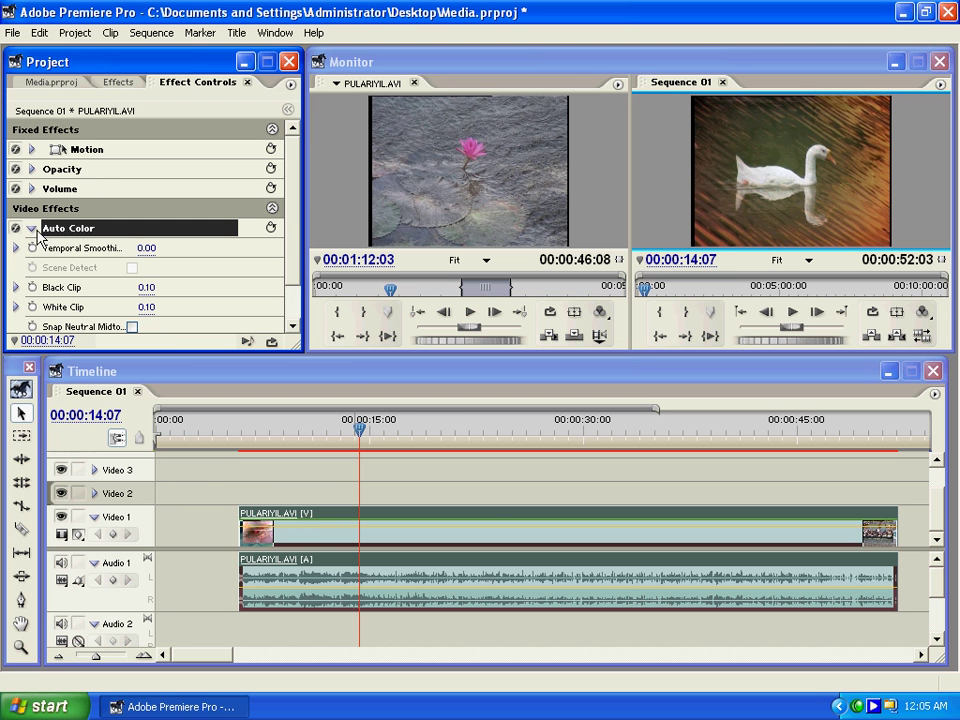
pyautogui.click(291, 233)
pyautogui.moveTo(293, 240); pyautogui.dragTo(295, 254)
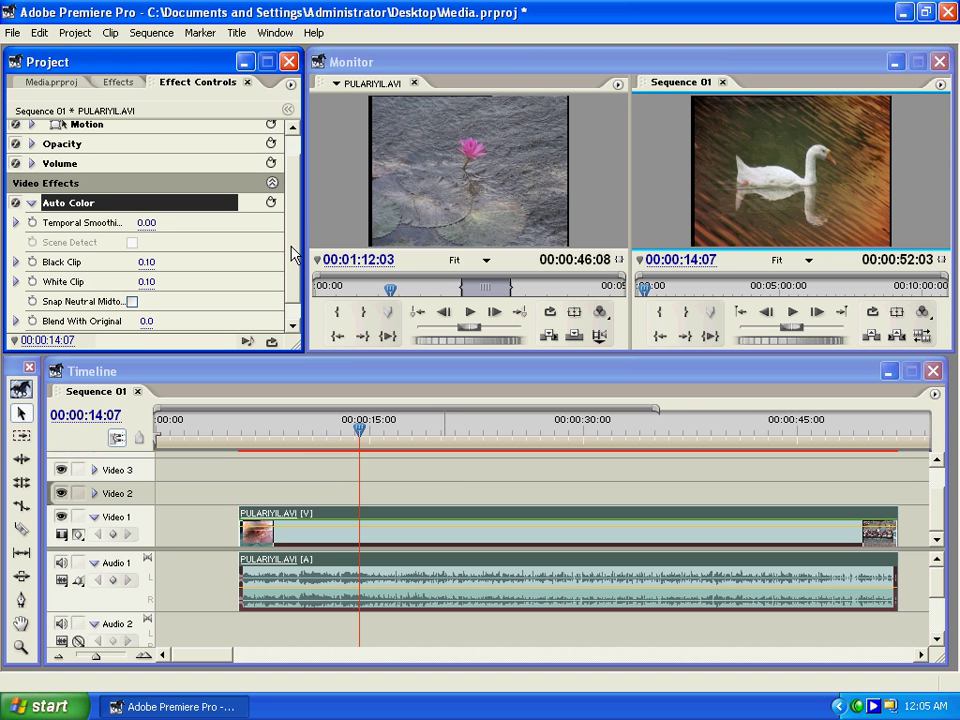
pyautogui.click(270, 204)
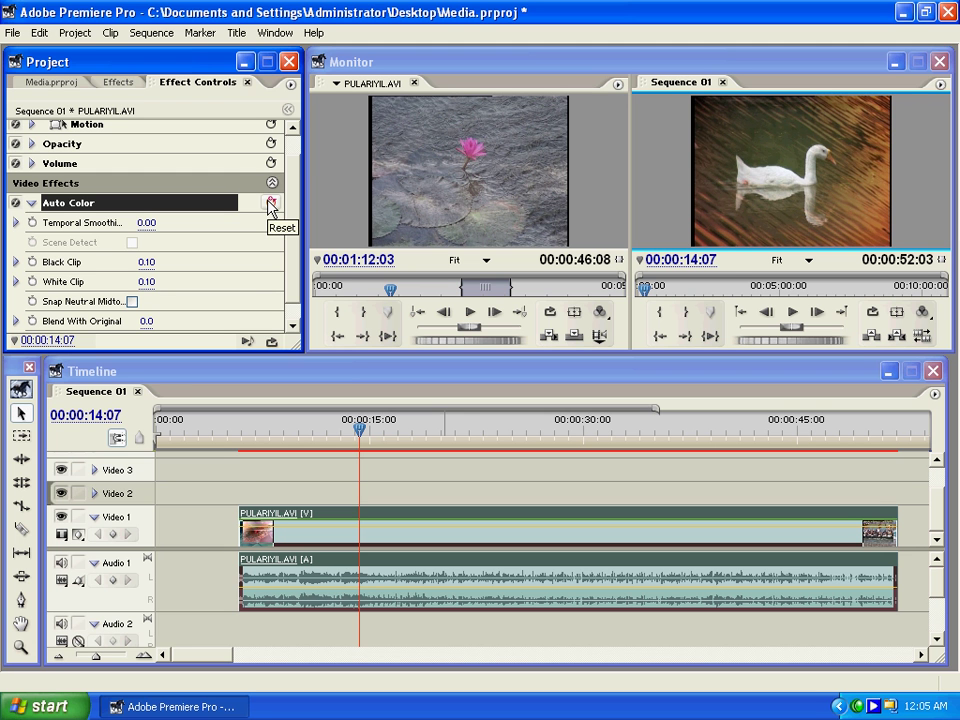
pyautogui.click(270, 205)
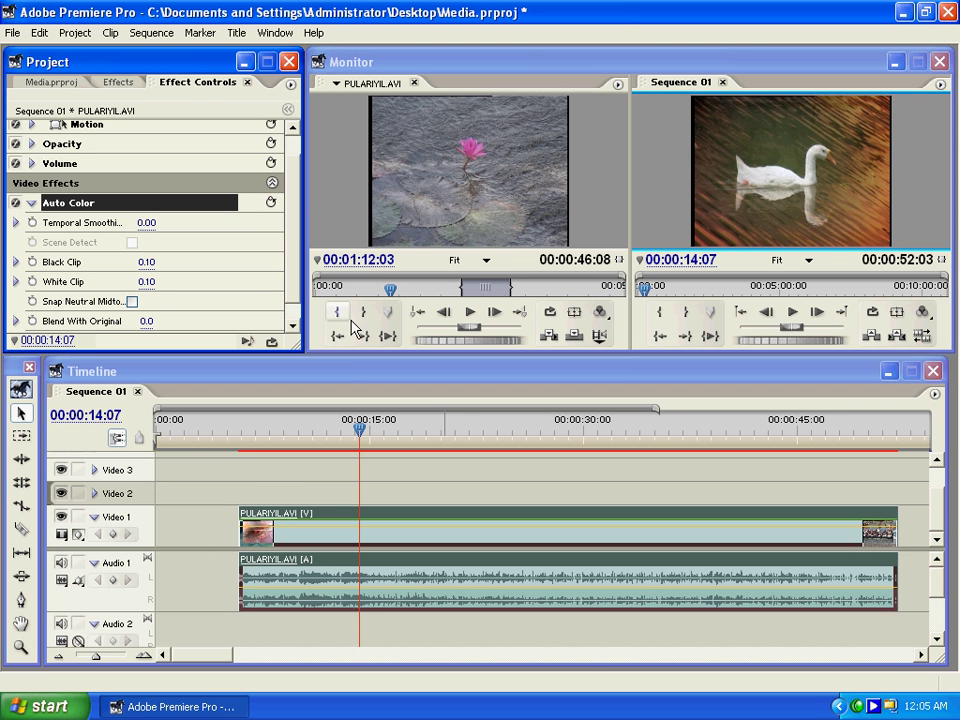
# Step: Move the Timeline window lower and enlarge the Project window to make room for the effect parameters
pyautogui.moveTo(360, 375); pyautogui.dragTo(358, 287)
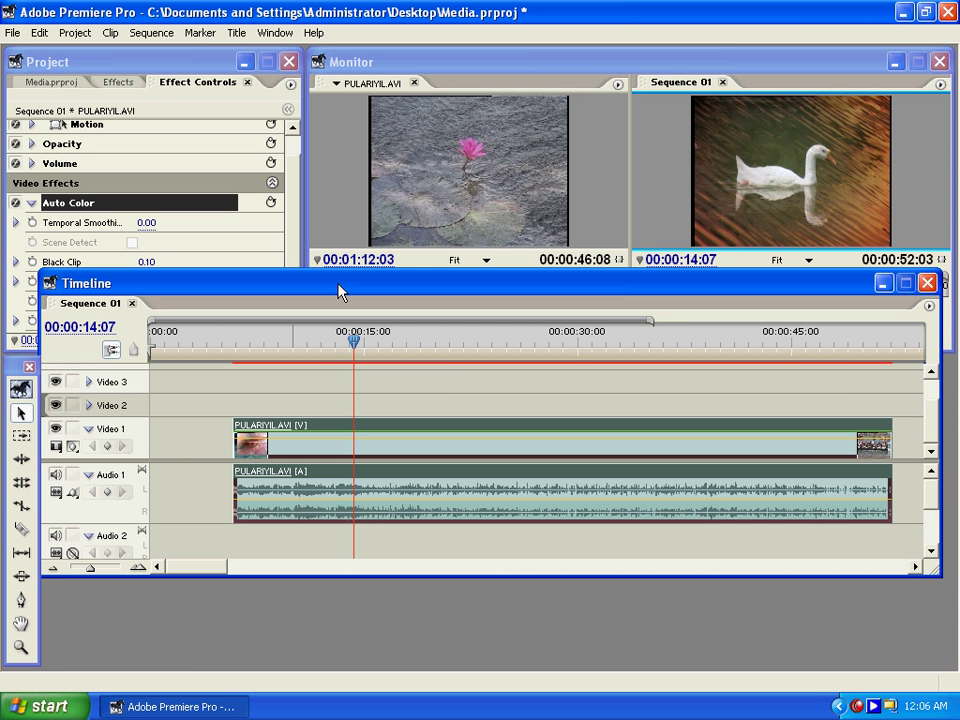
pyautogui.moveTo(338, 292); pyautogui.dragTo(335, 356)
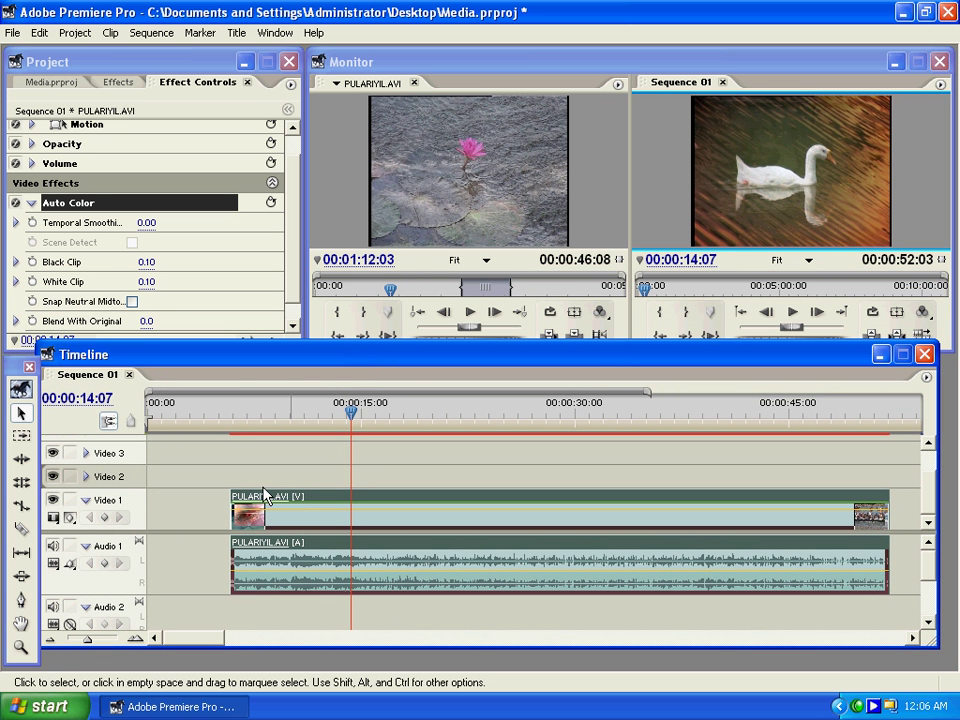
pyautogui.moveTo(244, 372); pyautogui.dragTo(250, 408)
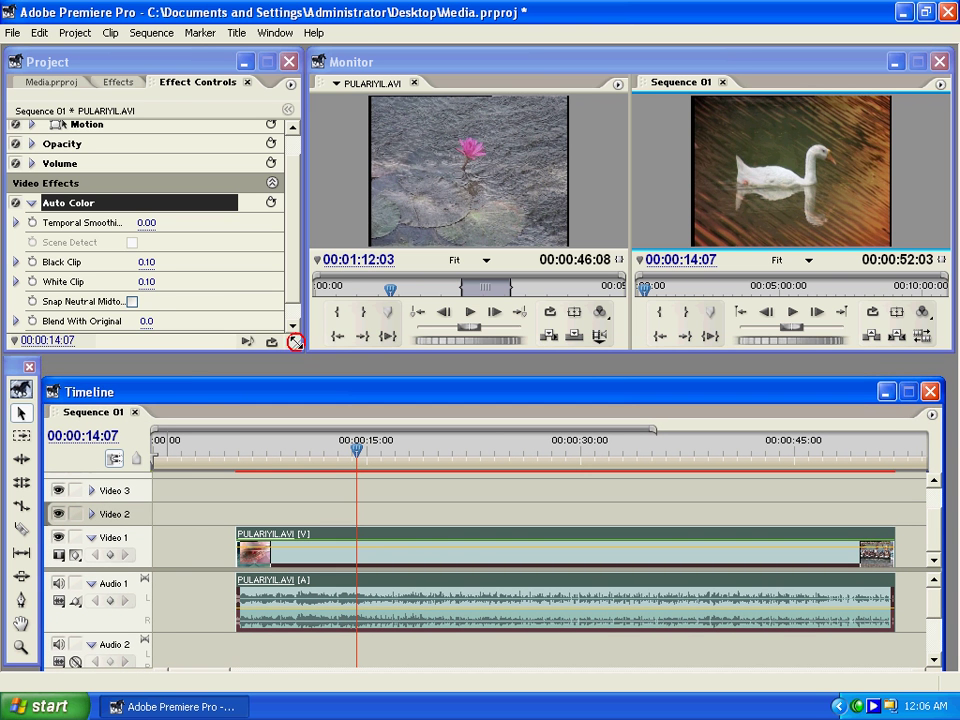
pyautogui.moveTo(297, 341); pyautogui.dragTo(366, 383)
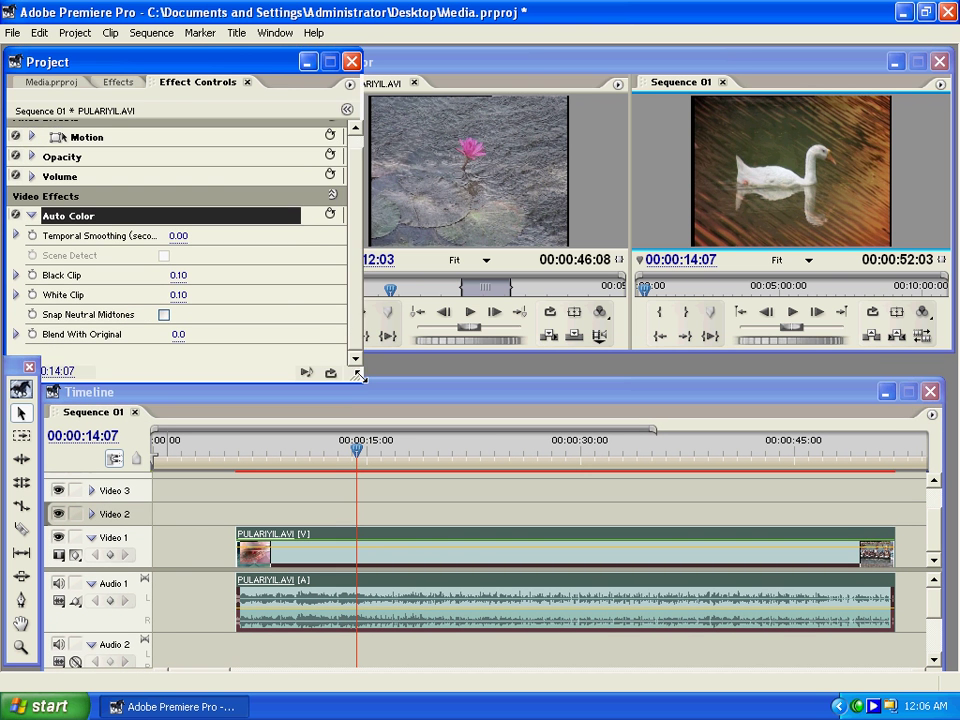
# Step: Delete the Auto Color effect from the clip
pyautogui.click(60, 220)
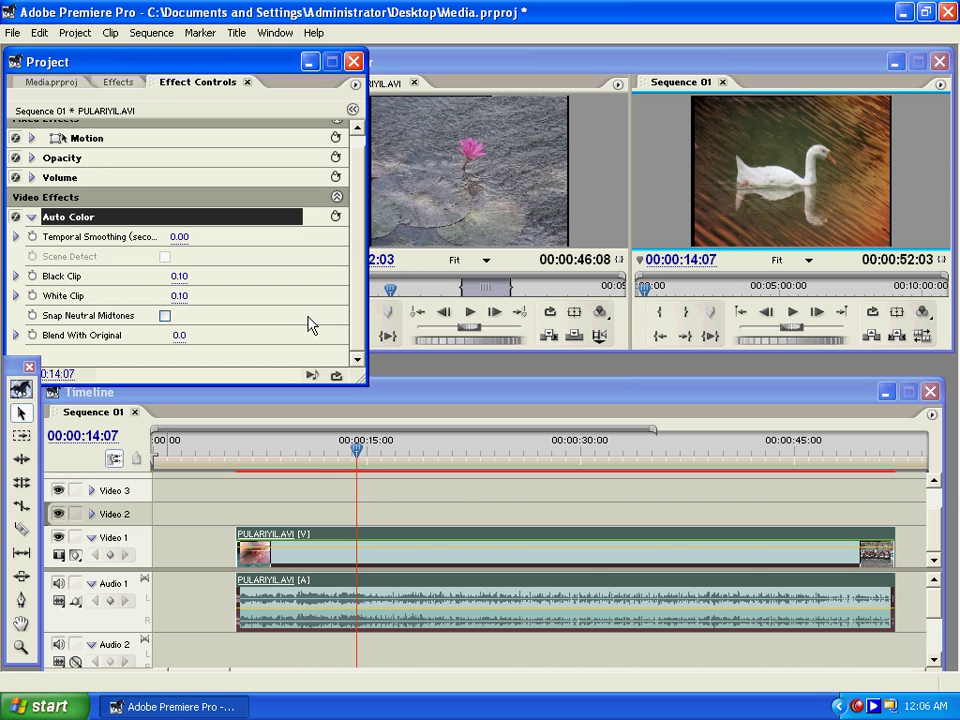
pyautogui.press('Delete')
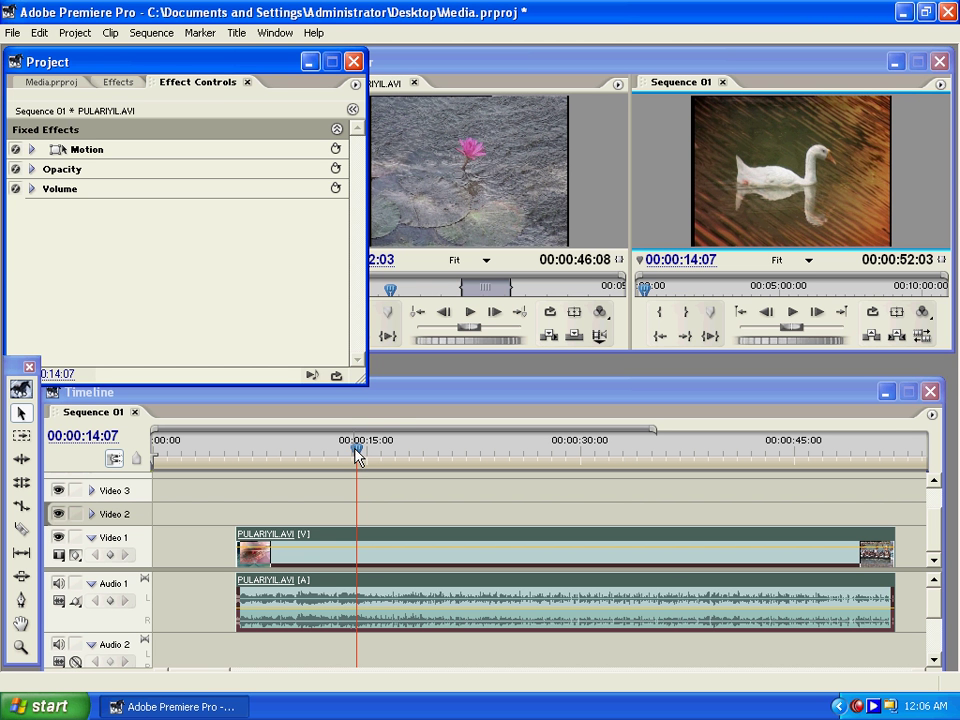
# Step: Enlarge the Timeline window and split the PULARIYIL.AVI clip at 00:00:14:07 and 00:00:20:24 with the Razor tool
pyautogui.moveTo(399, 393); pyautogui.dragTo(386, 224)
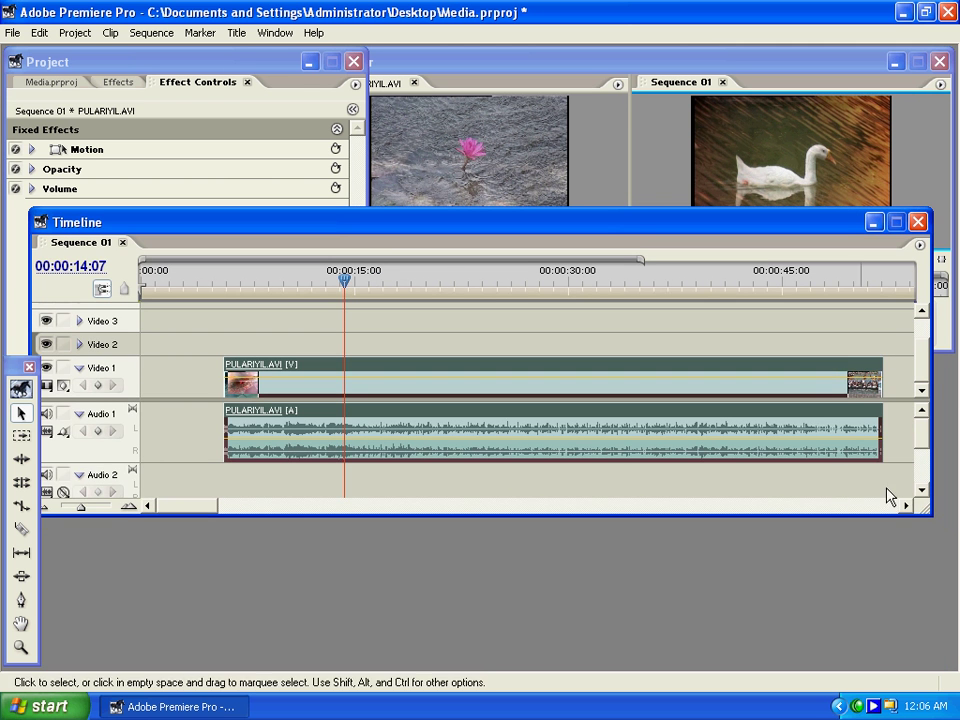
pyautogui.moveTo(931, 513); pyautogui.dragTo(926, 615)
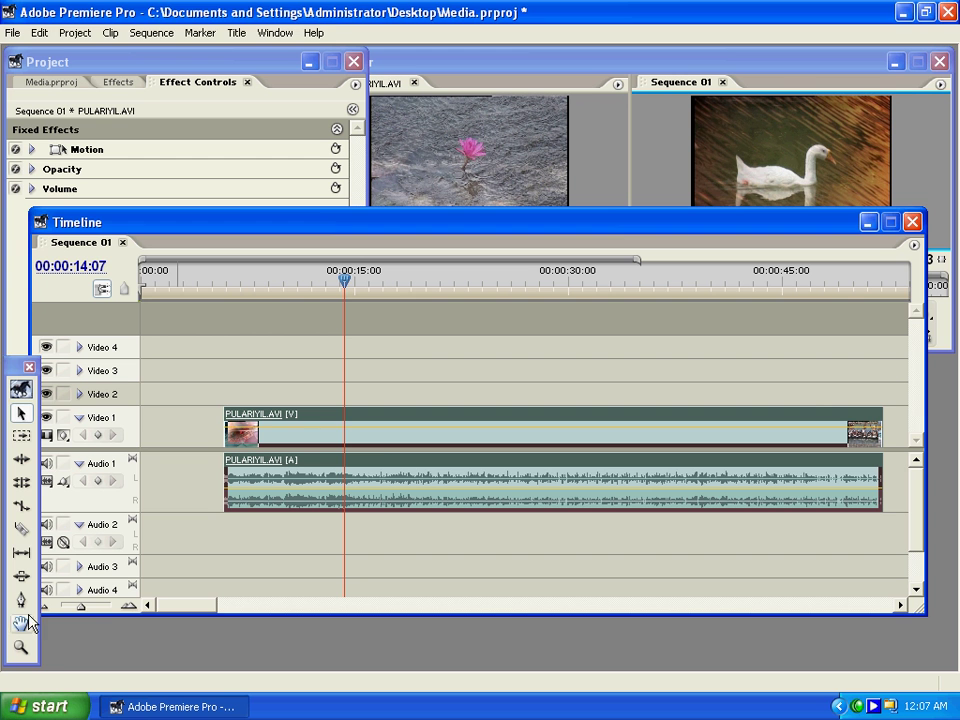
pyautogui.click(21, 529)
pyautogui.click(344, 424)
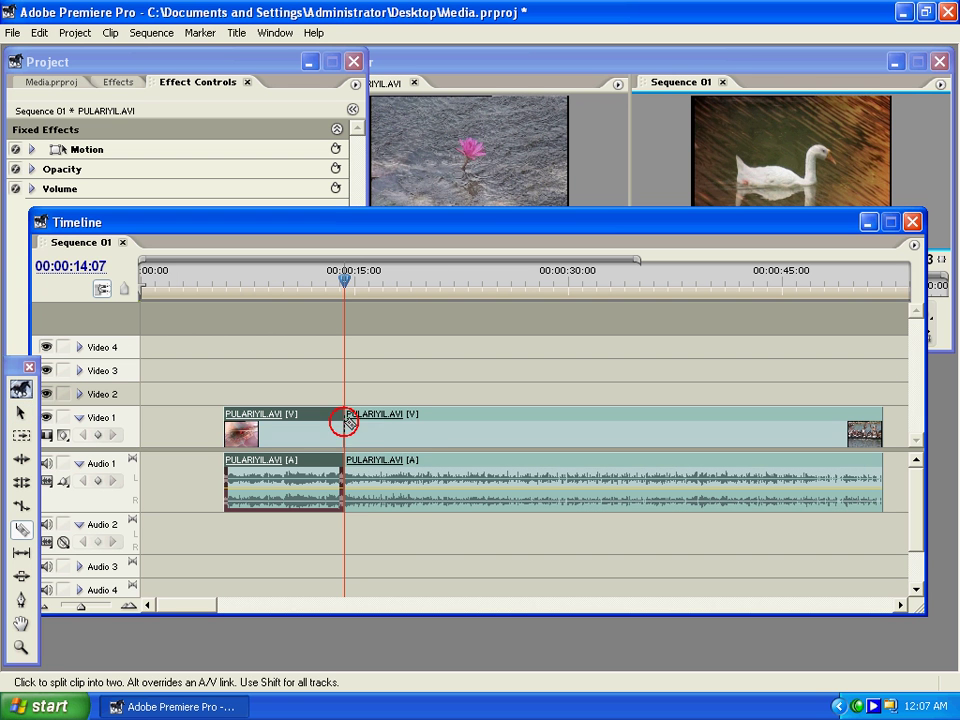
pyautogui.moveTo(366, 273); pyautogui.dragTo(439, 273)
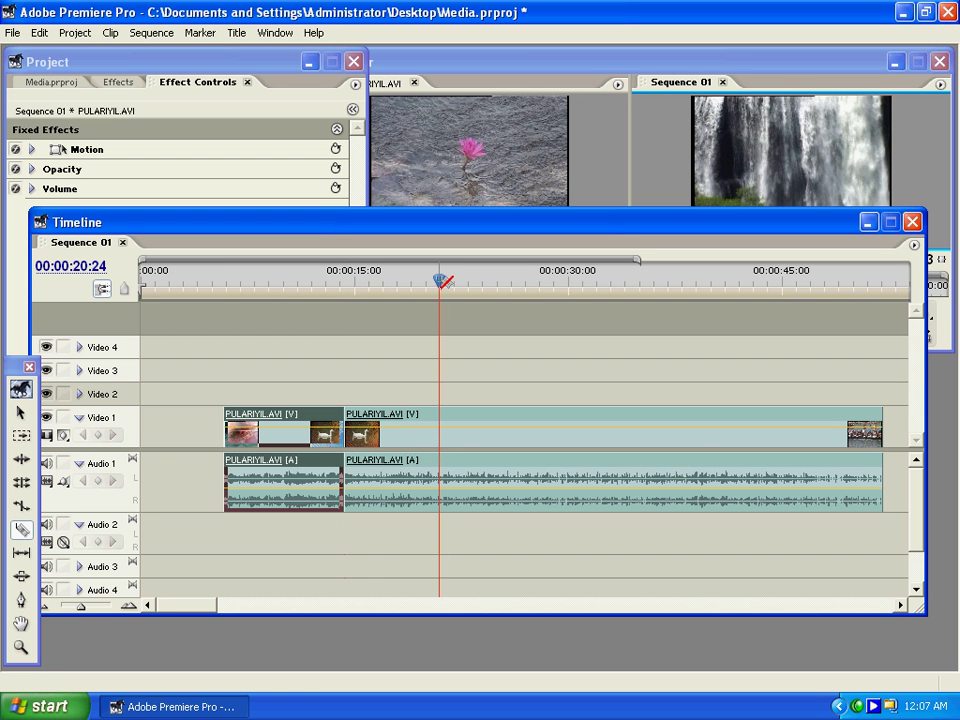
pyautogui.click(441, 430)
pyautogui.click(21, 412)
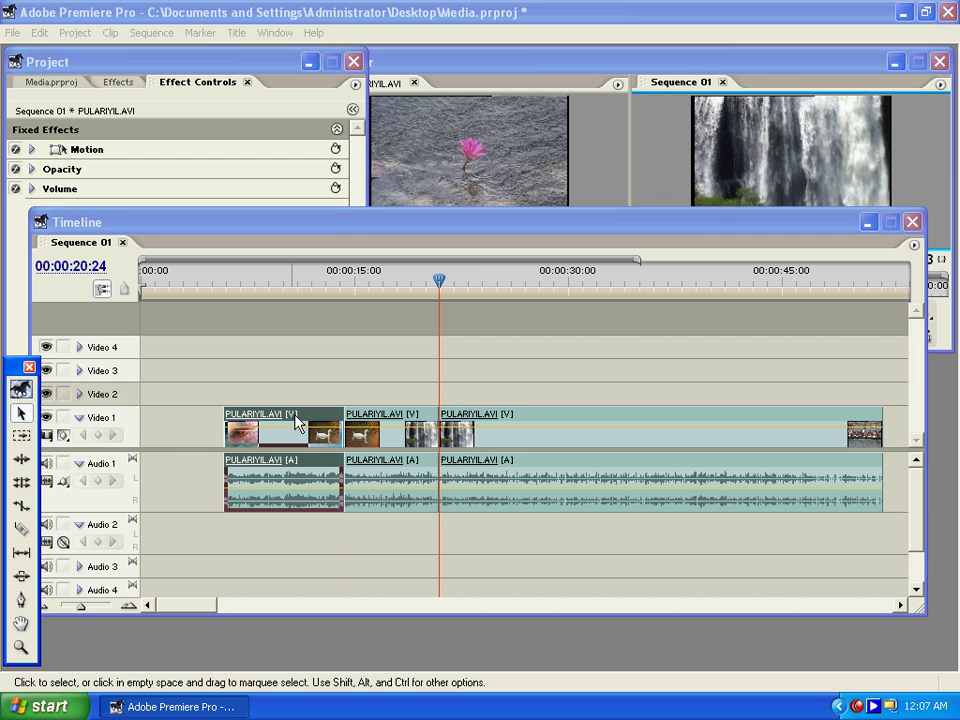
# Step: Apply Auto Color to the middle segment of the split clip, with the playhead at 00:00:16:21
pyautogui.click(362, 424)
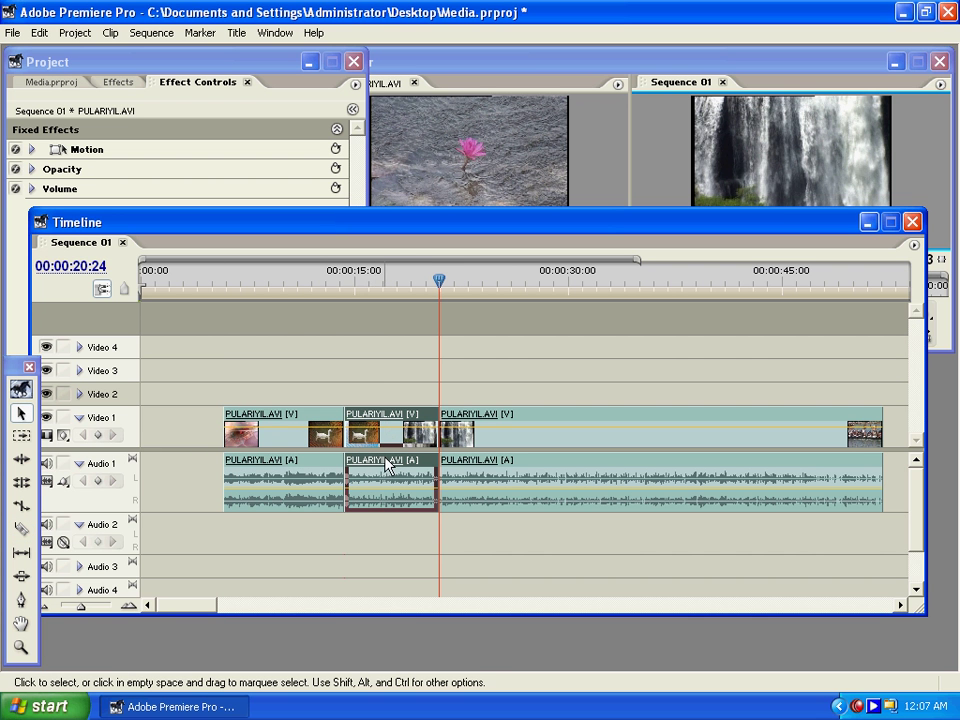
pyautogui.moveTo(381, 276)
pyautogui.mouseDown()
pyautogui.moveTo(392, 321)
pyautogui.moveTo(389, 292)
pyautogui.mouseUp()
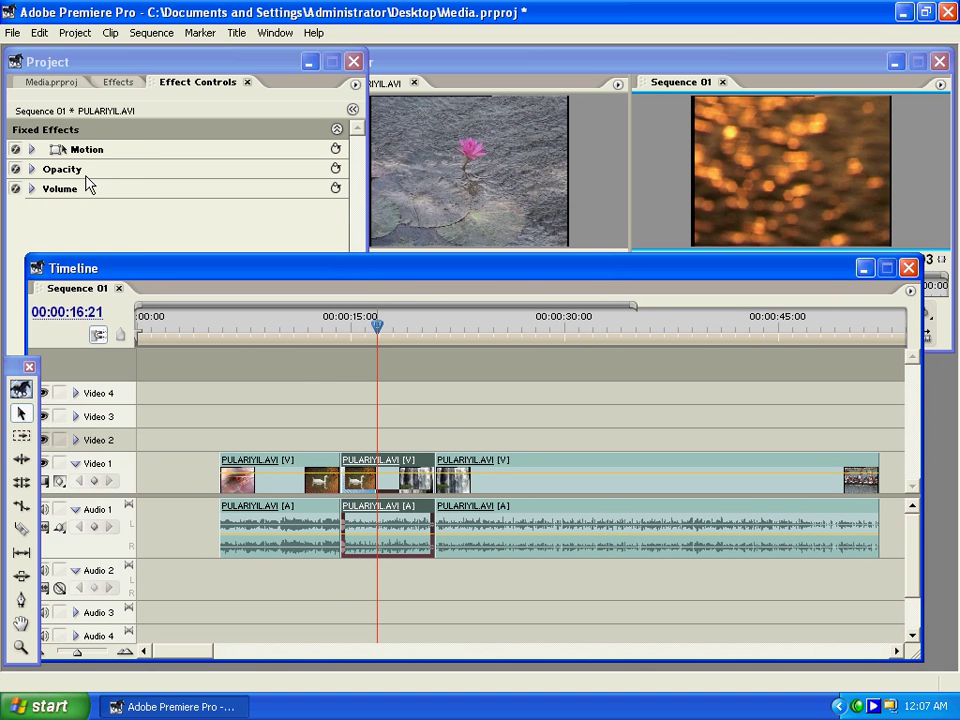
pyautogui.click(118, 82)
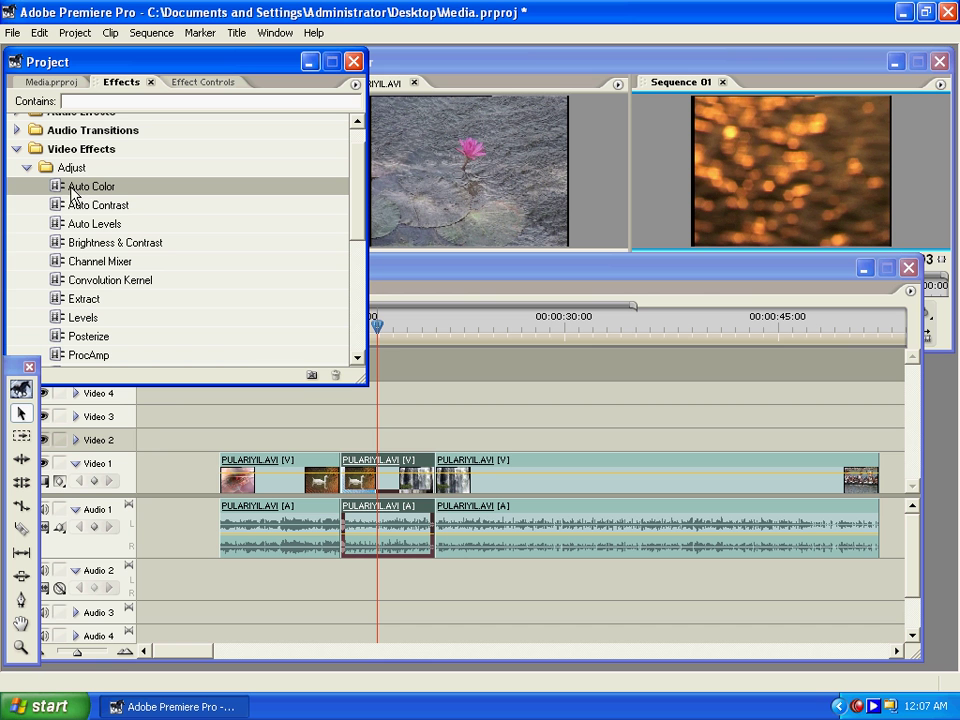
pyautogui.moveTo(77, 190); pyautogui.dragTo(372, 482)
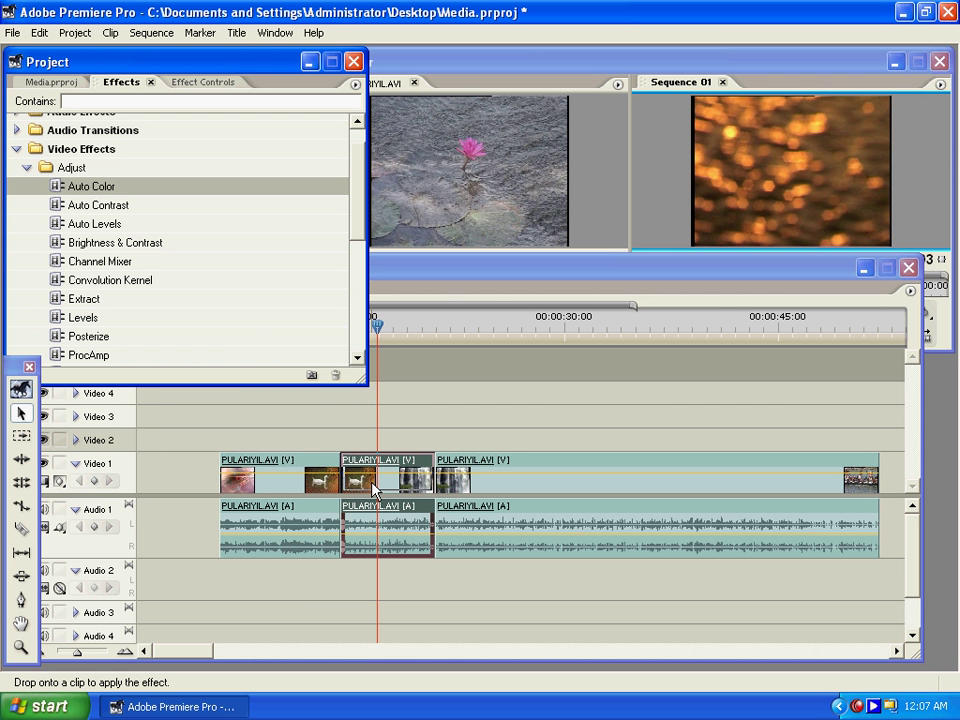
pyautogui.moveTo(372, 487); pyautogui.dragTo(372, 487)
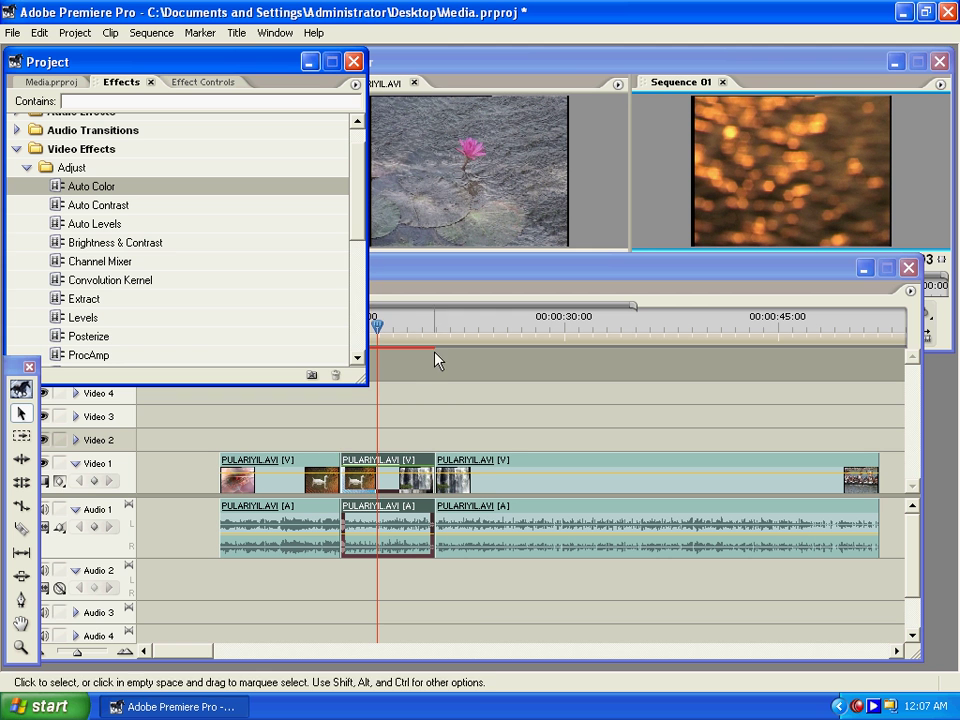
pyautogui.click(371, 277)
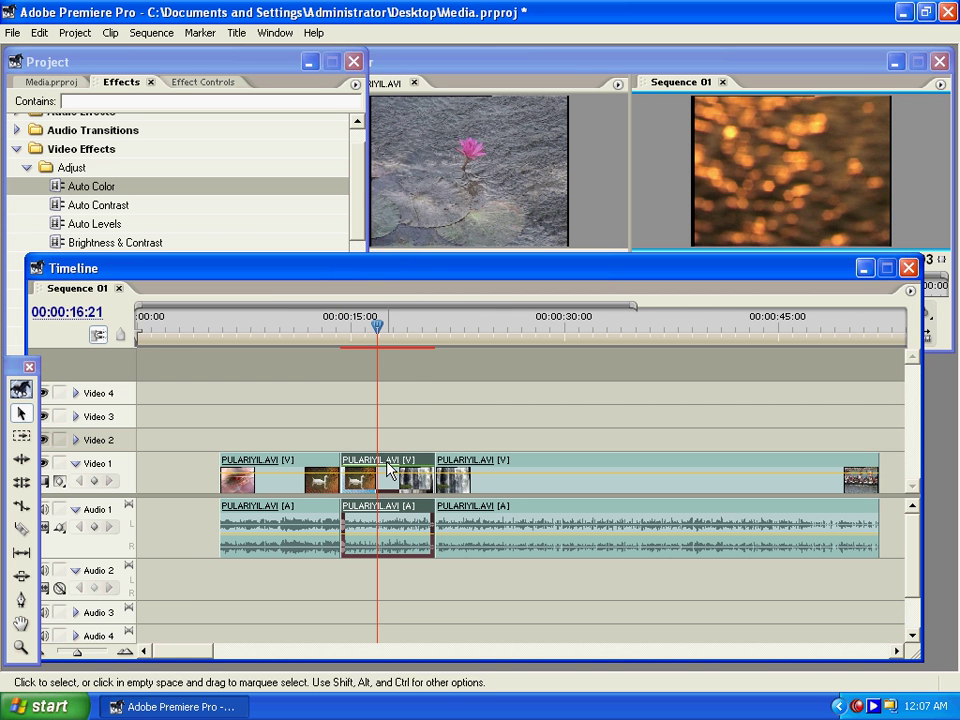
# Step: Scrub from 00:00:13:17 to 00:00:16:04 to compare the first segment with the middle segment carrying Auto Color
pyautogui.moveTo(353, 330); pyautogui.dragTo(333, 330)
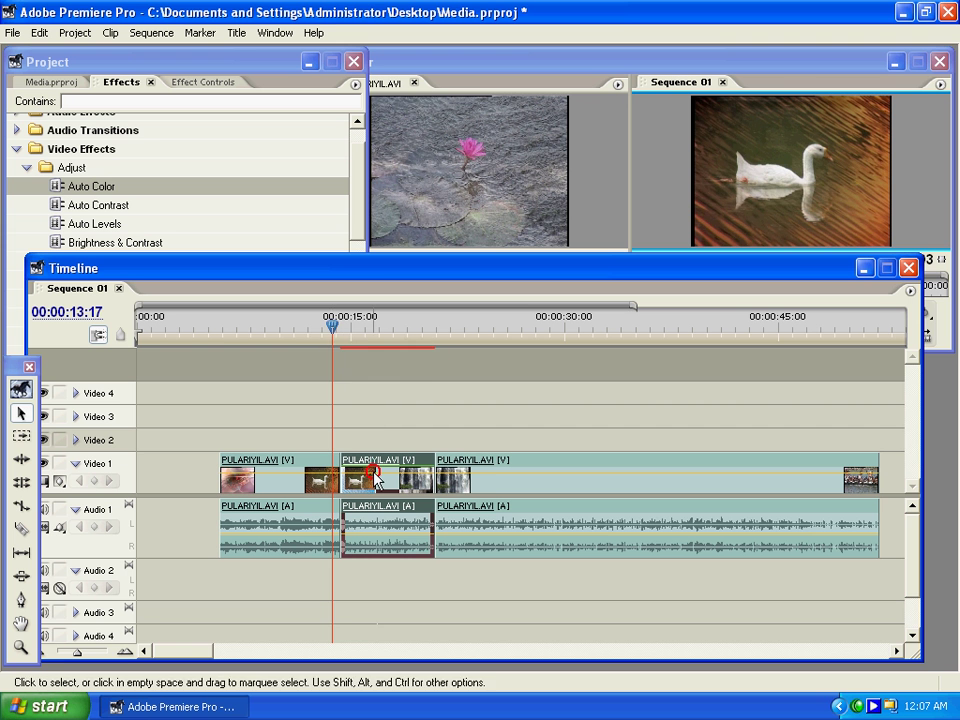
pyautogui.click(333, 330)
pyautogui.moveTo(333, 330); pyautogui.dragTo(367, 337)
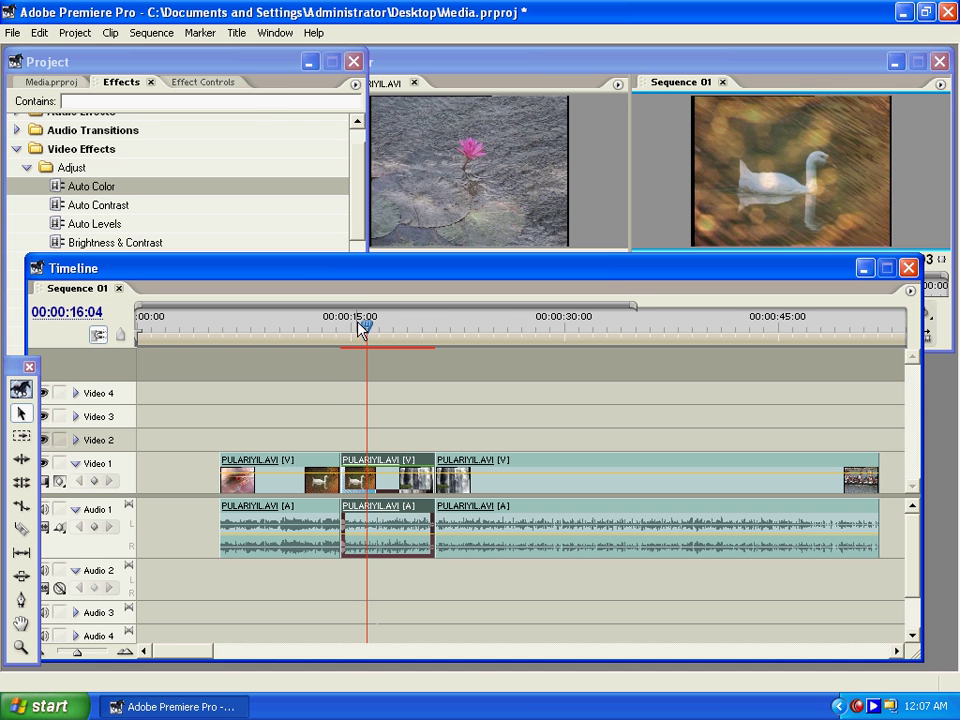
pyautogui.click(195, 60)
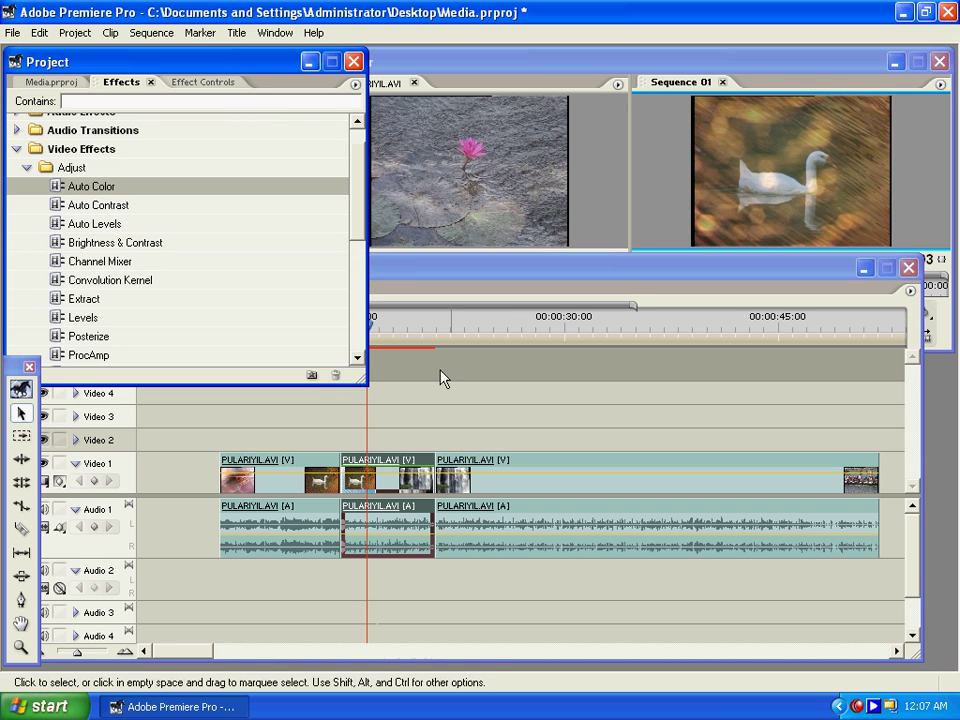
pyautogui.click(411, 268)
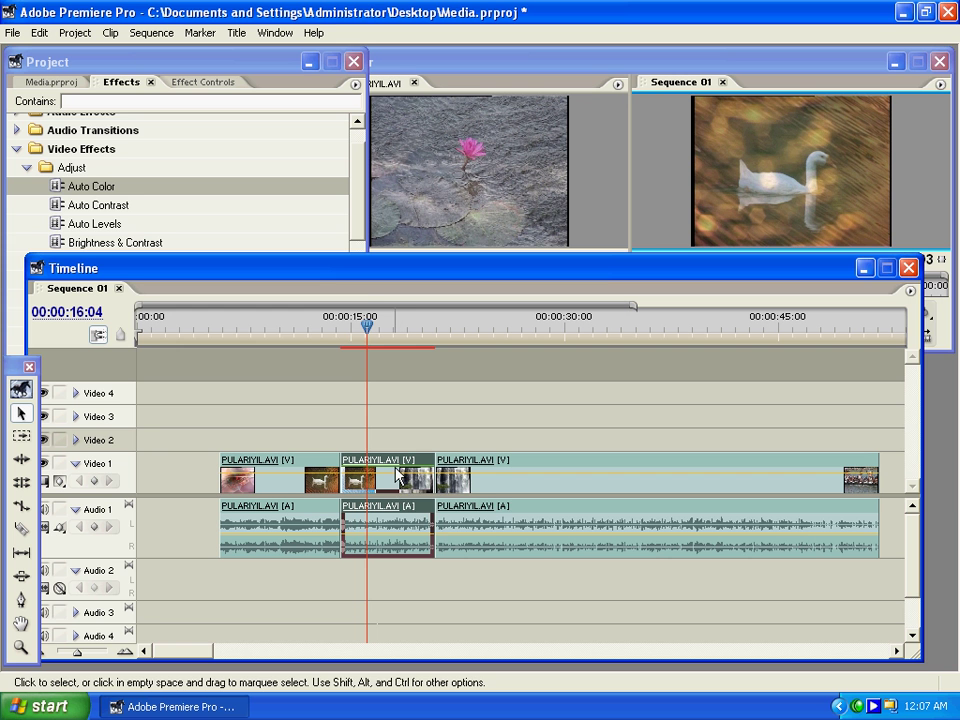
# Step: Set the Temporal Smoothing of the middle segment's Auto Color effect to about 1.47 seconds in Effect Controls
pyautogui.click(210, 82)
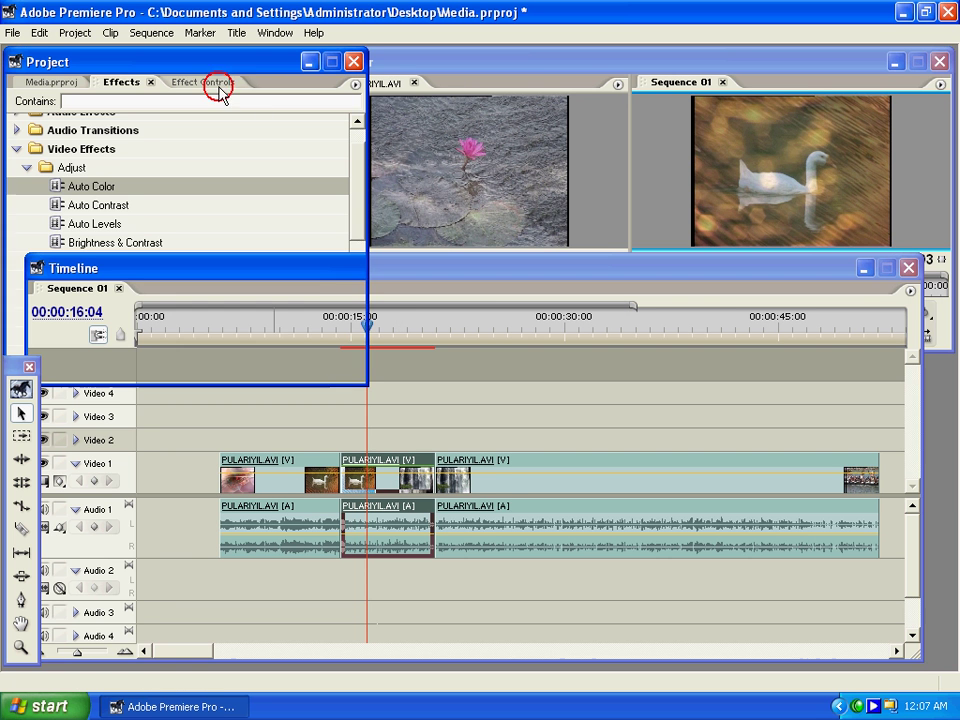
pyautogui.moveTo(50, 61); pyautogui.dragTo(79, 61)
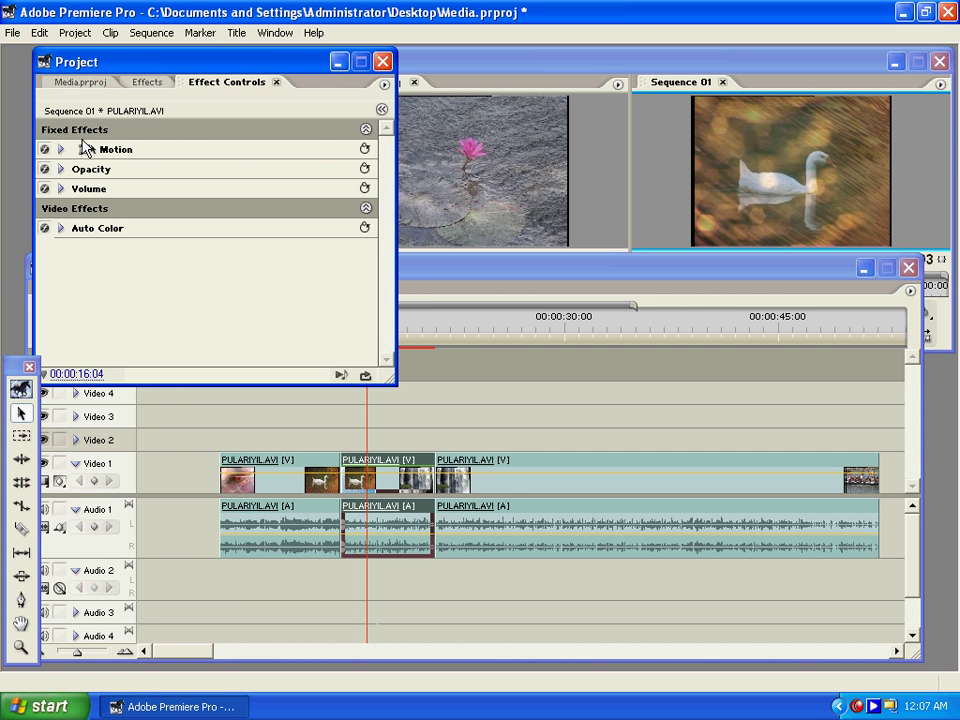
pyautogui.click(60, 228)
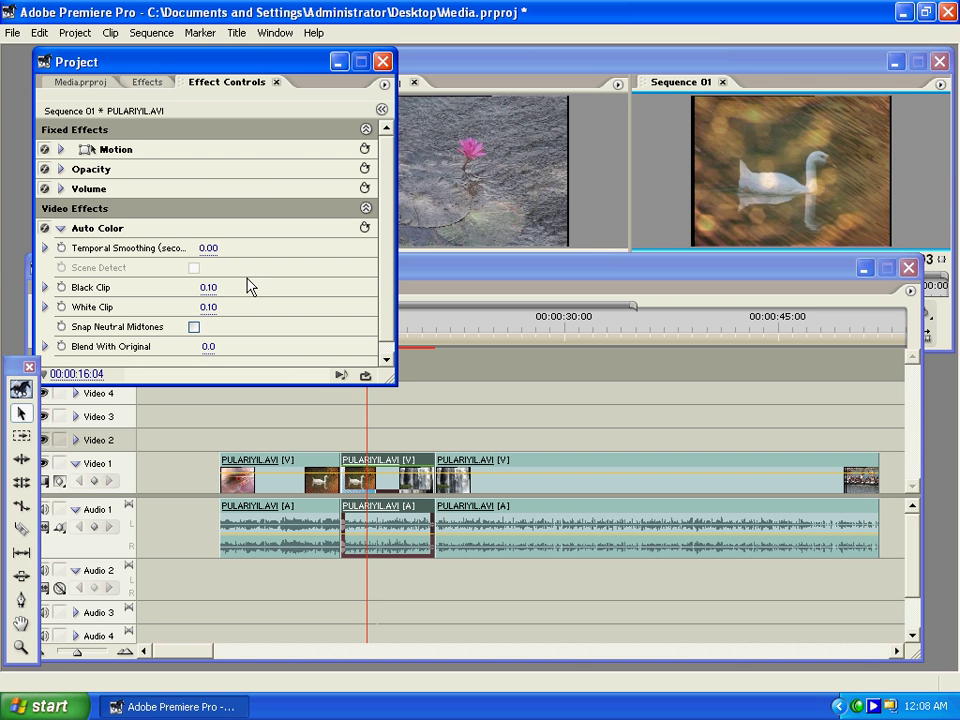
pyautogui.click(392, 248)
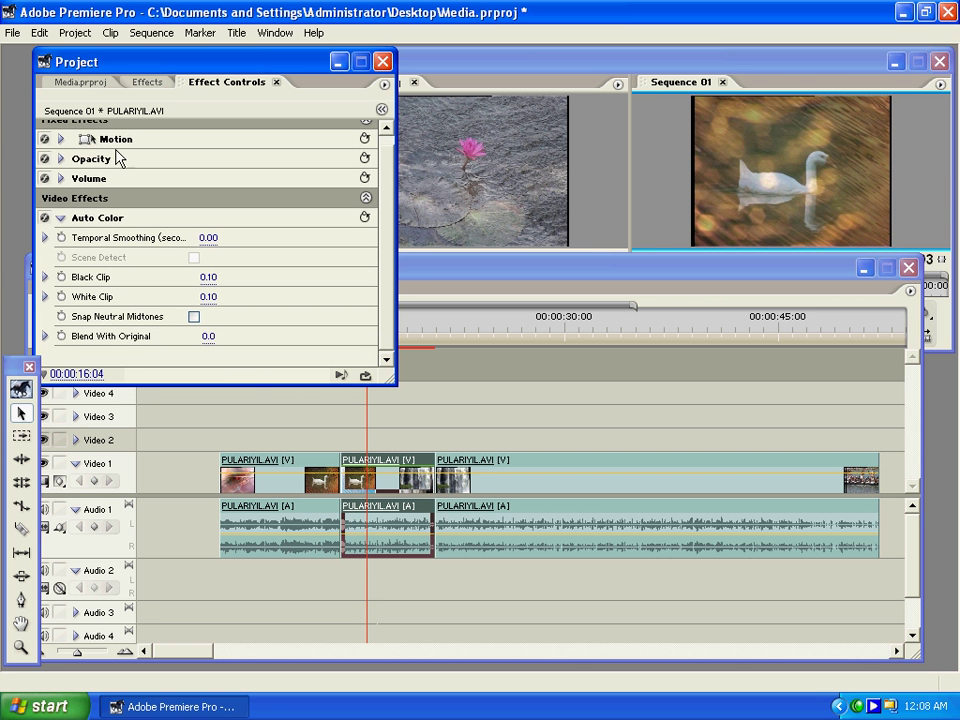
pyautogui.click(45, 239)
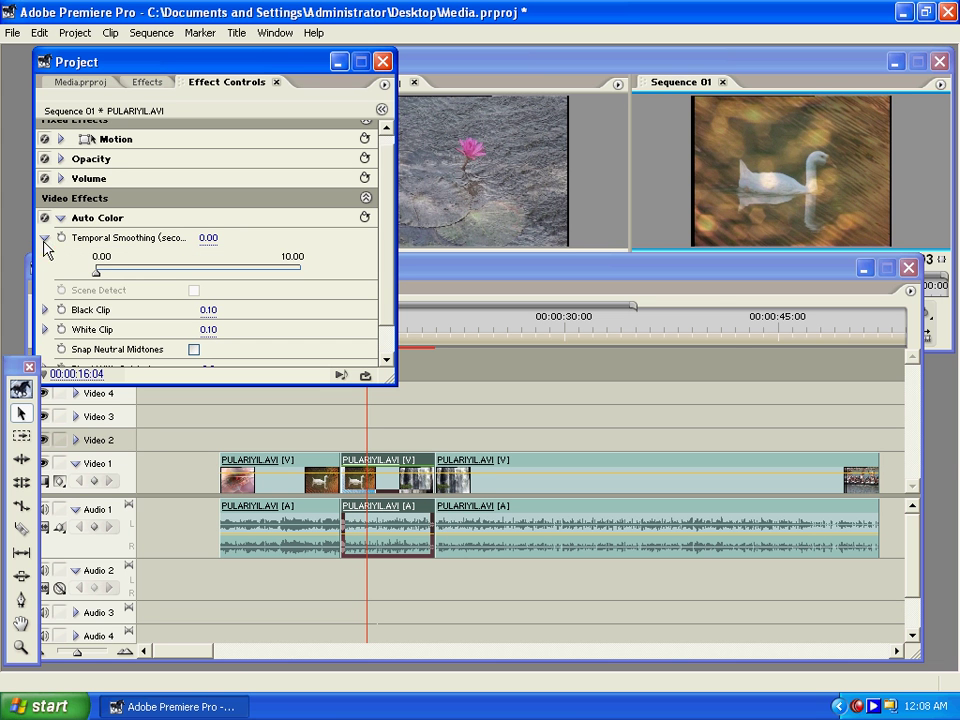
pyautogui.click(97, 271)
pyautogui.click(97, 272)
pyautogui.moveTo(97, 272); pyautogui.dragTo(126, 272)
pyautogui.click(124, 270)
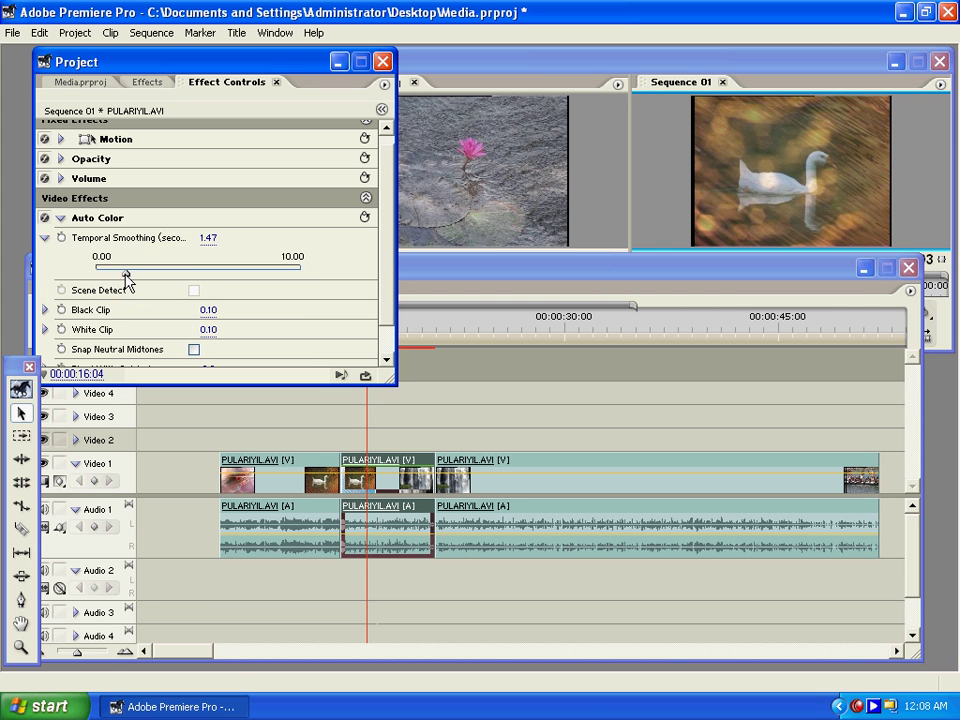
pyautogui.click(125, 273)
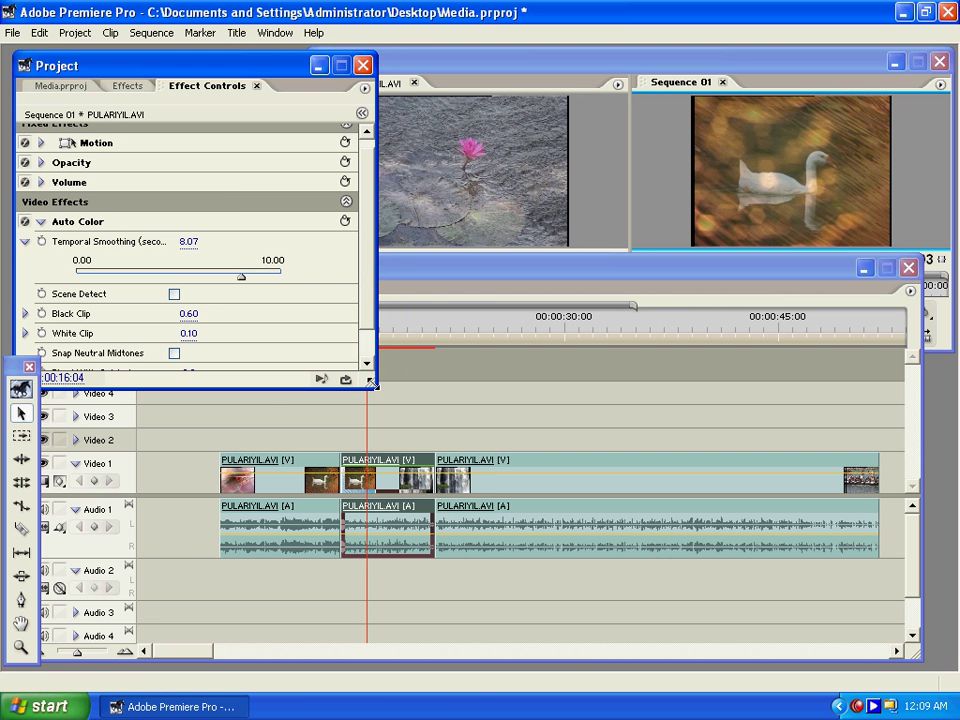
# Step: Shrink the Project window and delete the Auto Color effect from the middle segment
pyautogui.moveTo(371, 382); pyautogui.dragTo(322, 356)
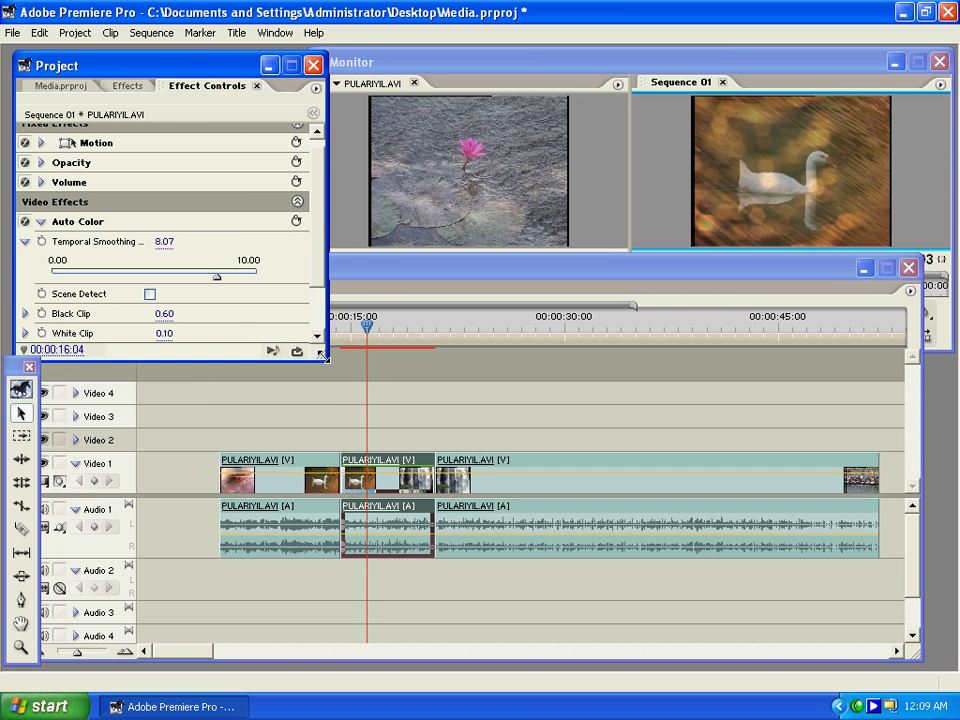
pyautogui.click(71, 222)
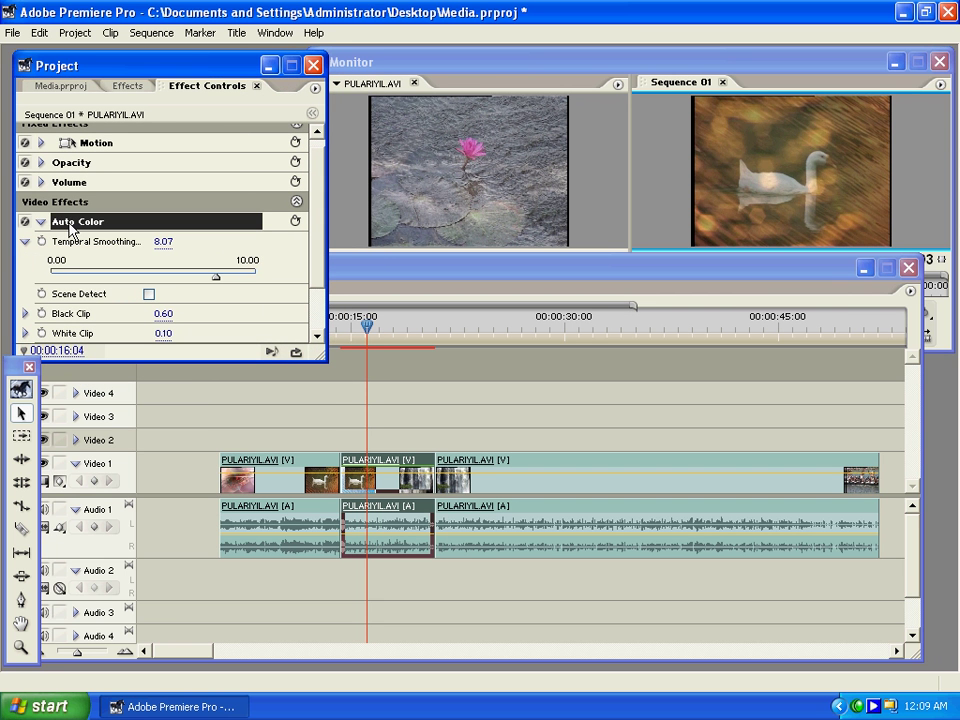
pyautogui.press('Delete')
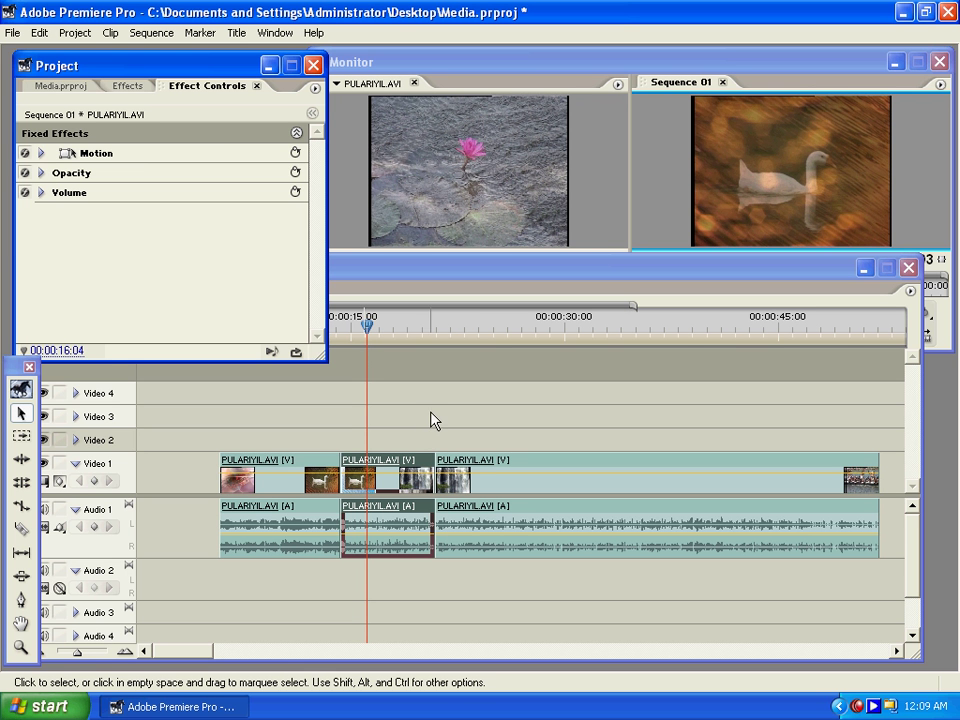
# Step: Apply Auto Color to the last segment of the PULARIYIL.AVI clip, with the playhead at 00:00:28:03
pyautogui.click(484, 460)
pyautogui.click(127, 86)
pyautogui.click(540, 330)
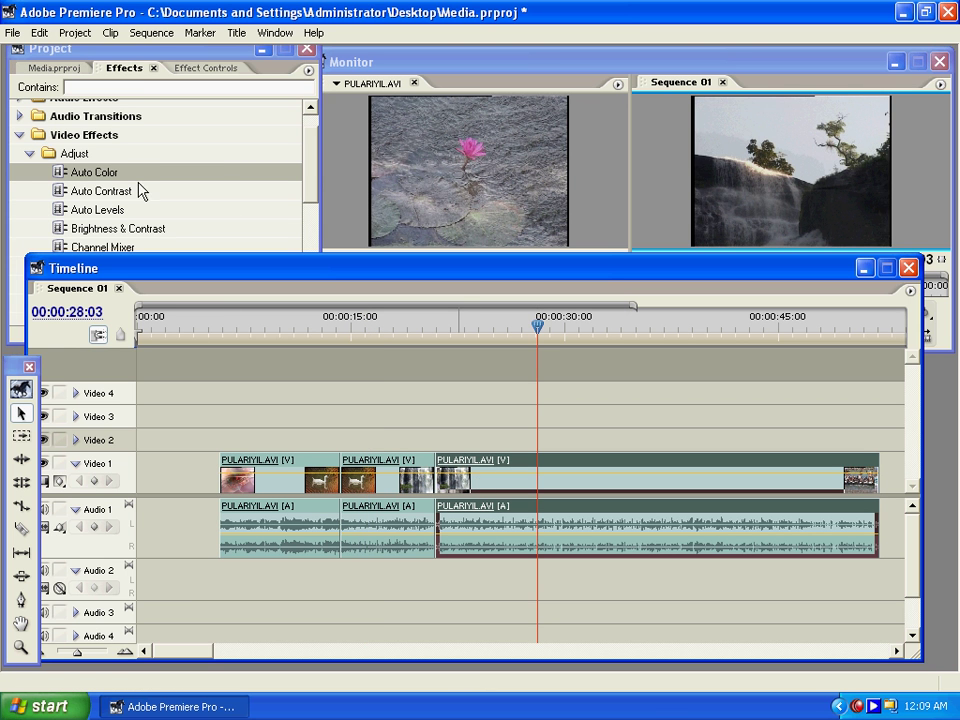
pyautogui.click(168, 64)
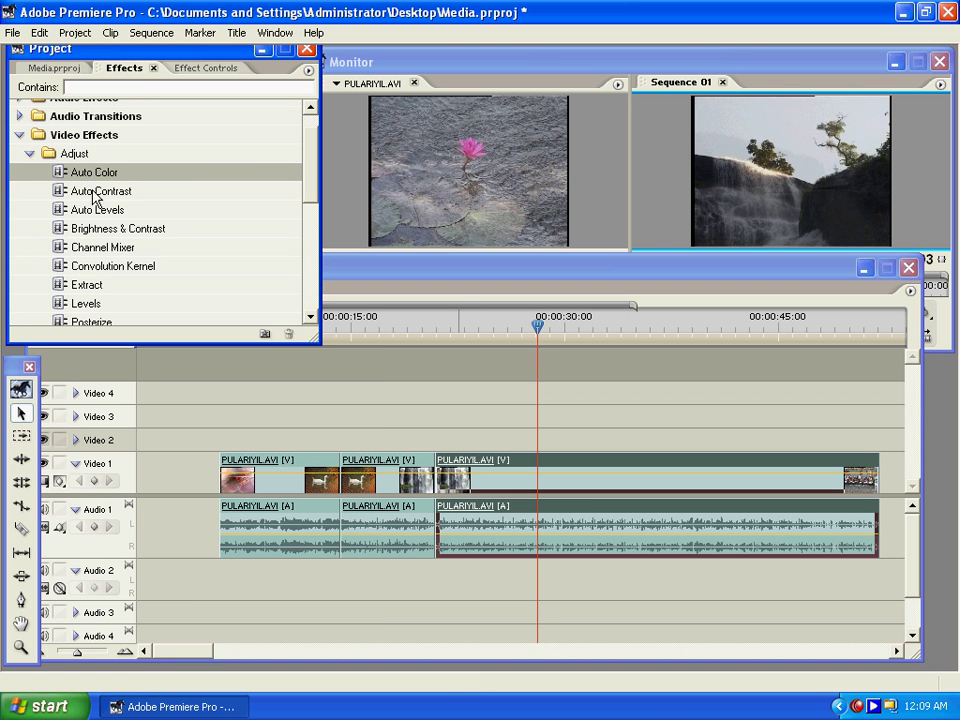
pyautogui.moveTo(66, 170); pyautogui.dragTo(521, 479)
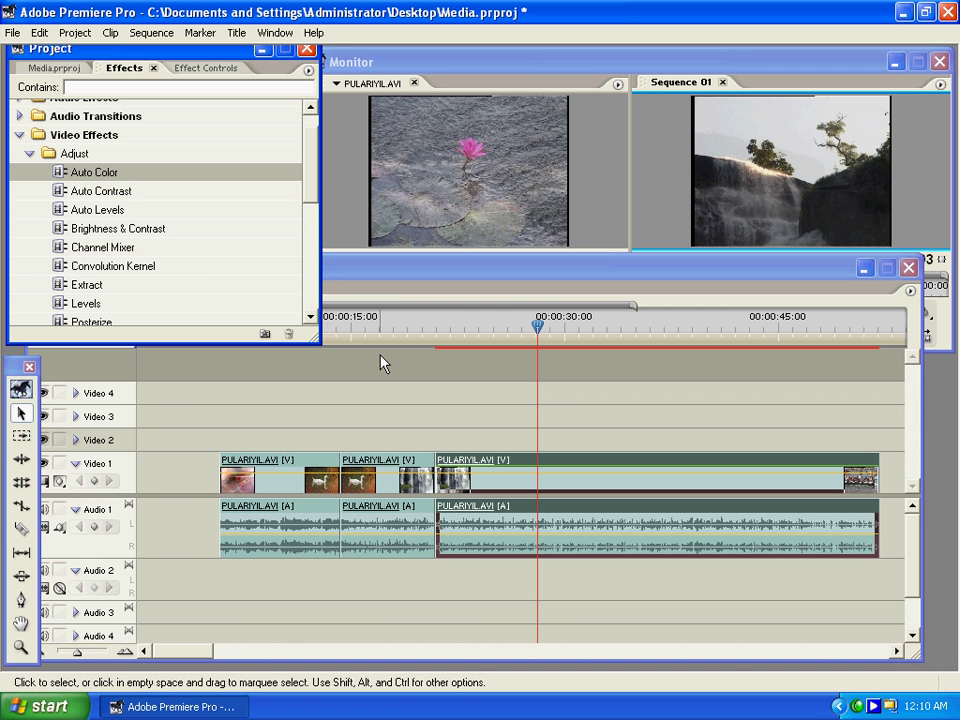
# Step: Apply Brightness & Contrast to the last segment and select the effect in Effect Controls
pyautogui.click(96, 228)
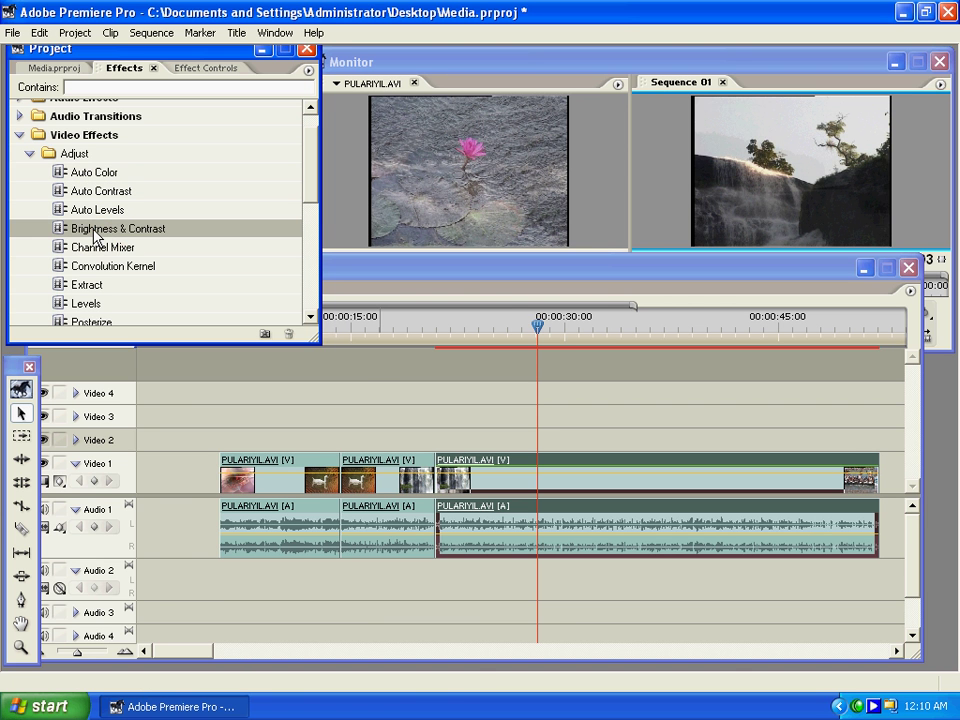
pyautogui.moveTo(96, 236); pyautogui.dragTo(514, 484)
pyautogui.click(197, 69)
pyautogui.click(60, 224)
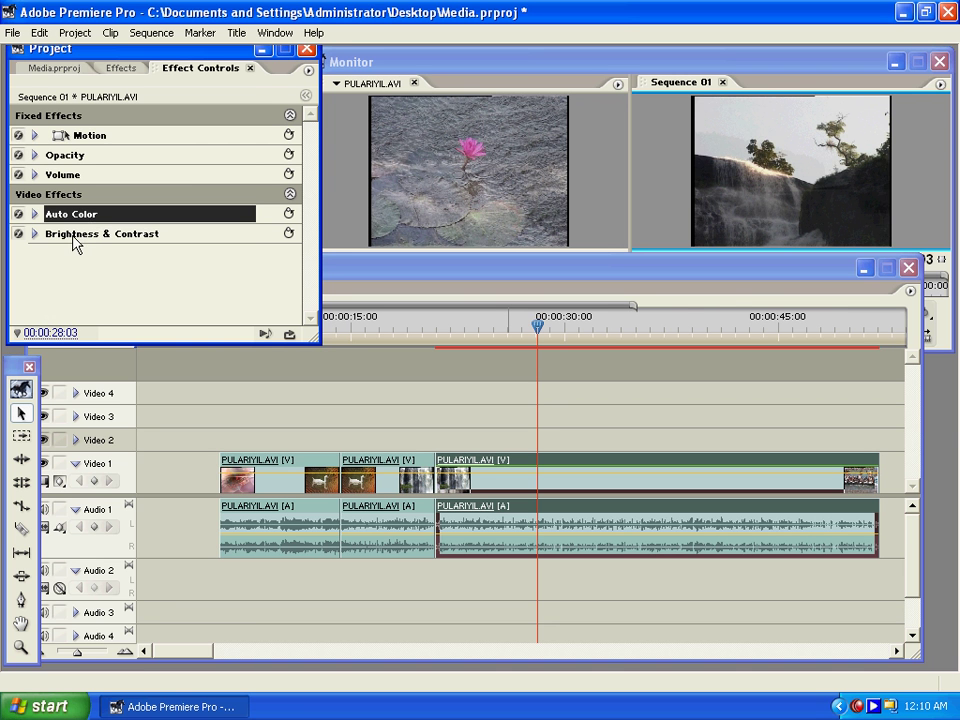
pyautogui.click(73, 237)
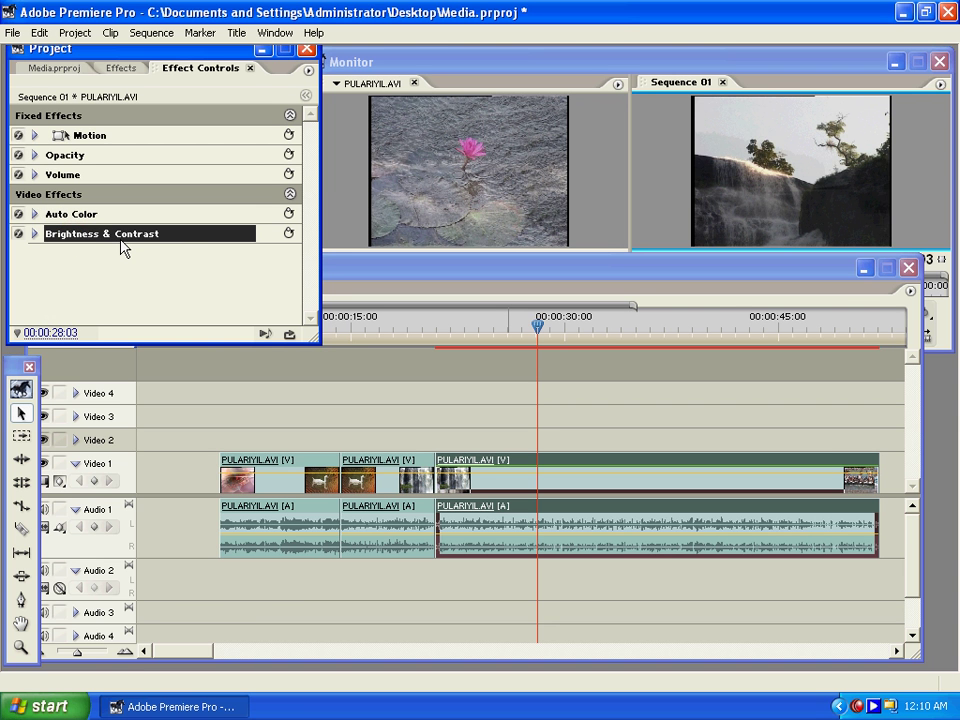
# Step: Enlarge the Project window, set Brightness to 7.3 and Contrast to 14.7 on the last segment, and raise Brightness further
pyautogui.moveTo(318, 344); pyautogui.dragTo(489, 541)
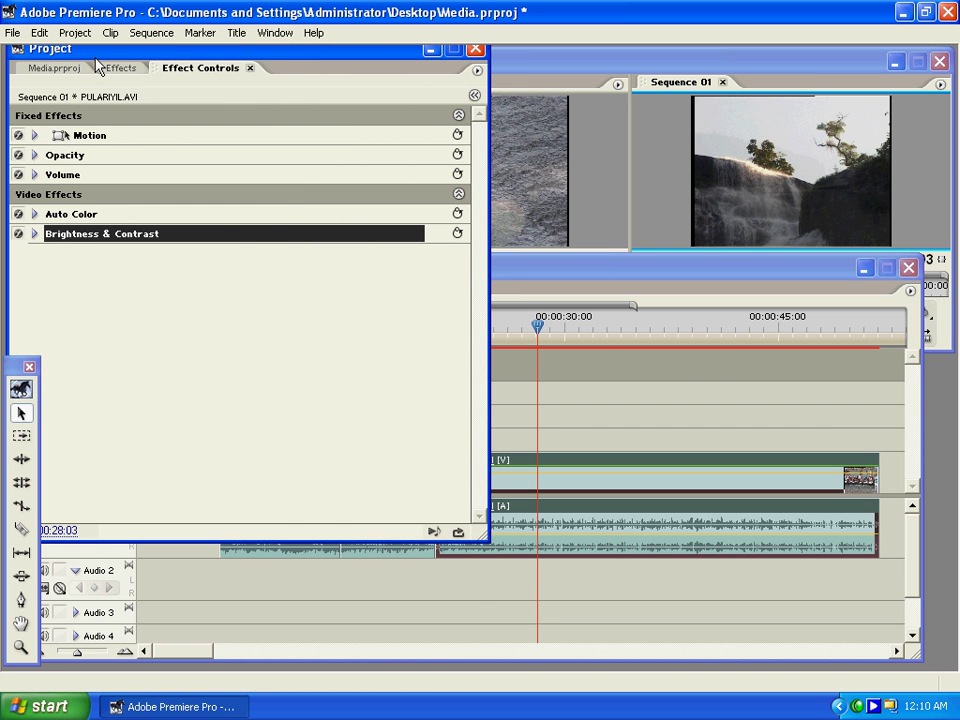
pyautogui.moveTo(99, 60); pyautogui.dragTo(139, 80)
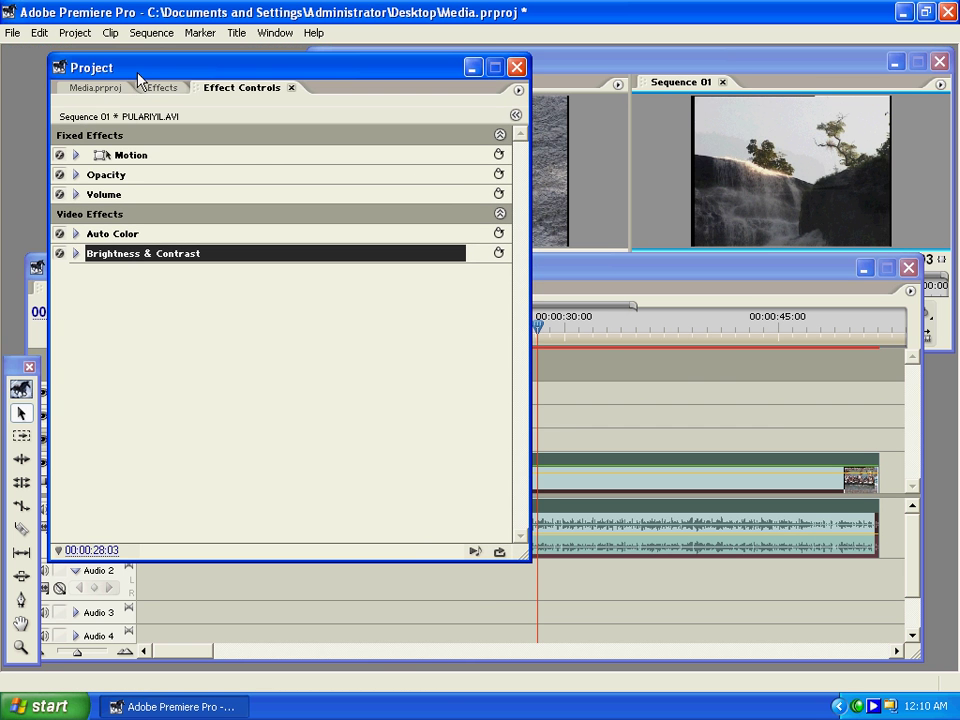
pyautogui.click(76, 254)
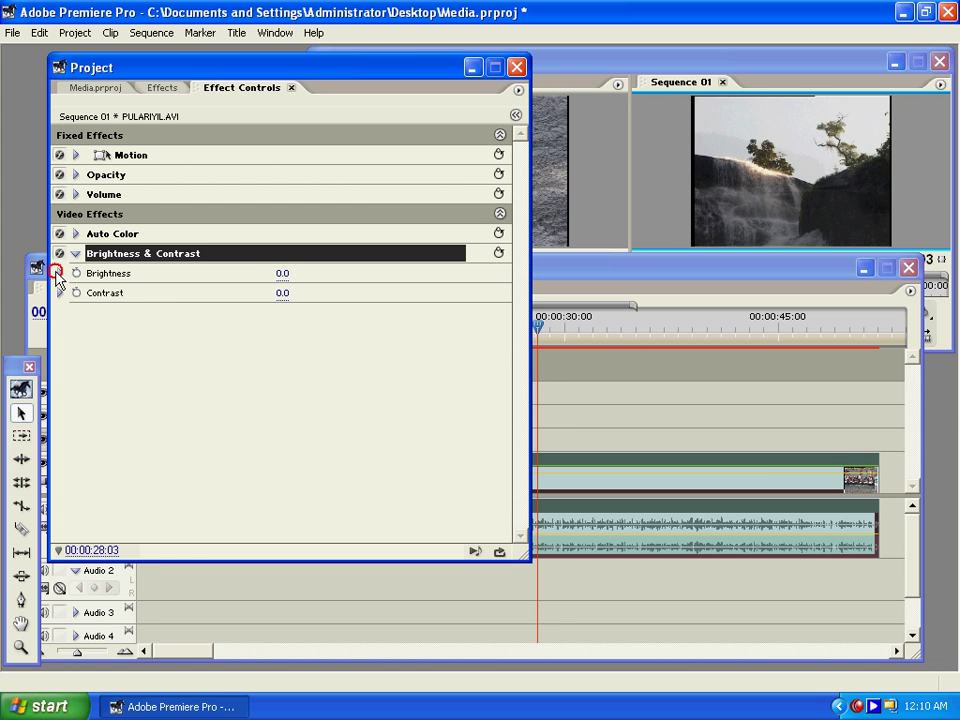
pyautogui.click(60, 273)
pyautogui.moveTo(272, 307)
pyautogui.mouseDown()
pyautogui.moveTo(373, 317)
pyautogui.moveTo(358, 316)
pyautogui.moveTo(368, 307)
pyautogui.moveTo(227, 314)
pyautogui.moveTo(360, 315)
pyautogui.moveTo(280, 316)
pyautogui.mouseUp()
pyautogui.click(60, 325)
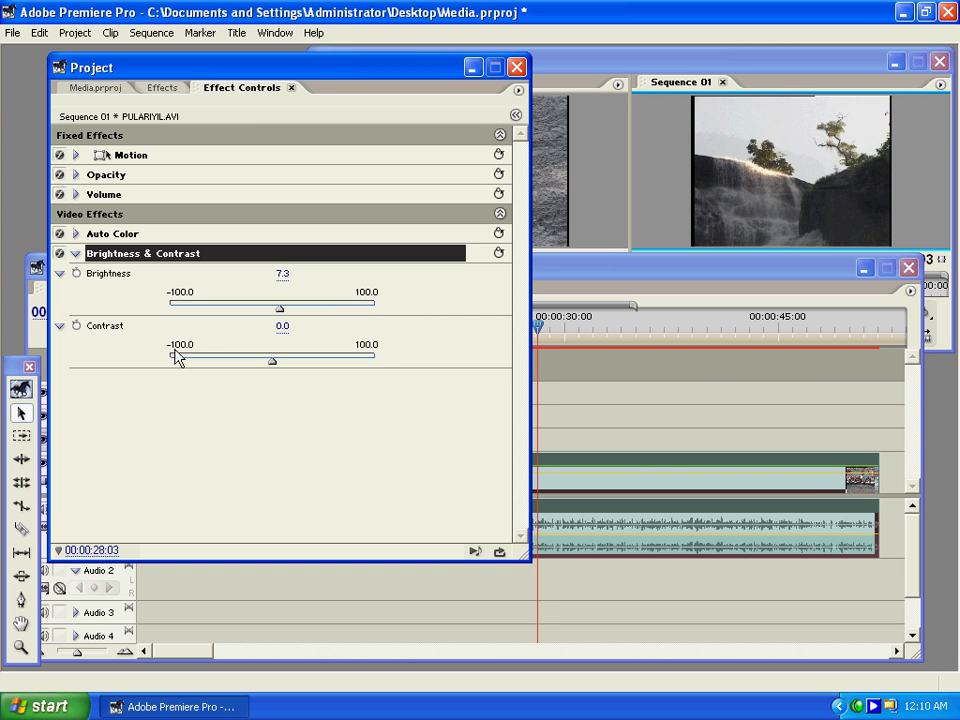
pyautogui.moveTo(275, 366)
pyautogui.mouseDown()
pyautogui.moveTo(343, 371)
pyautogui.moveTo(289, 369)
pyautogui.mouseUp()
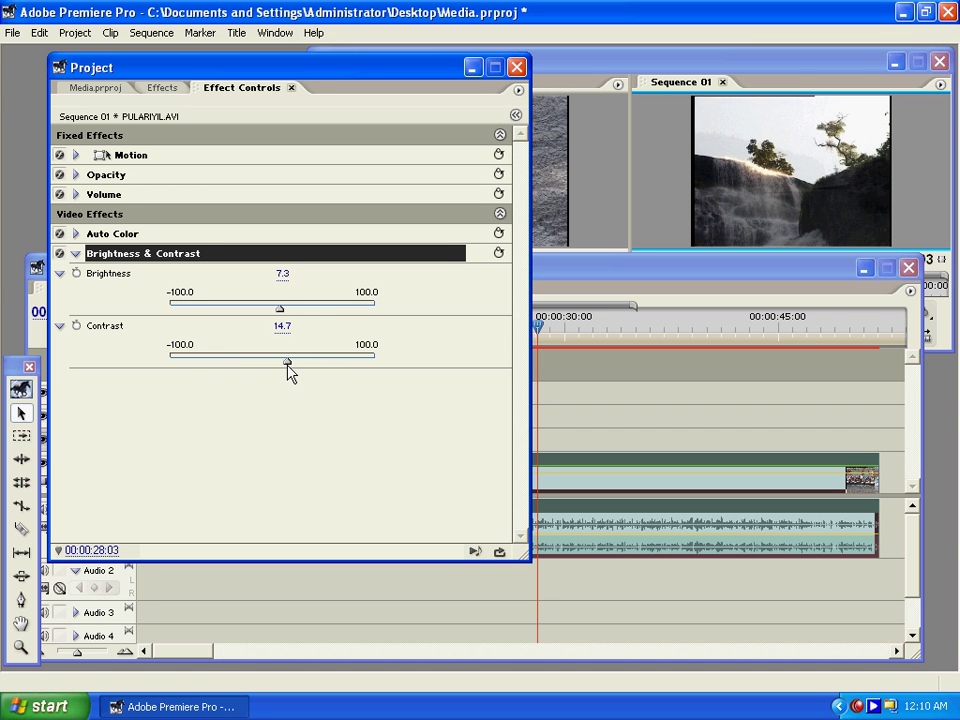
pyautogui.moveTo(280, 309); pyautogui.dragTo(322, 318)
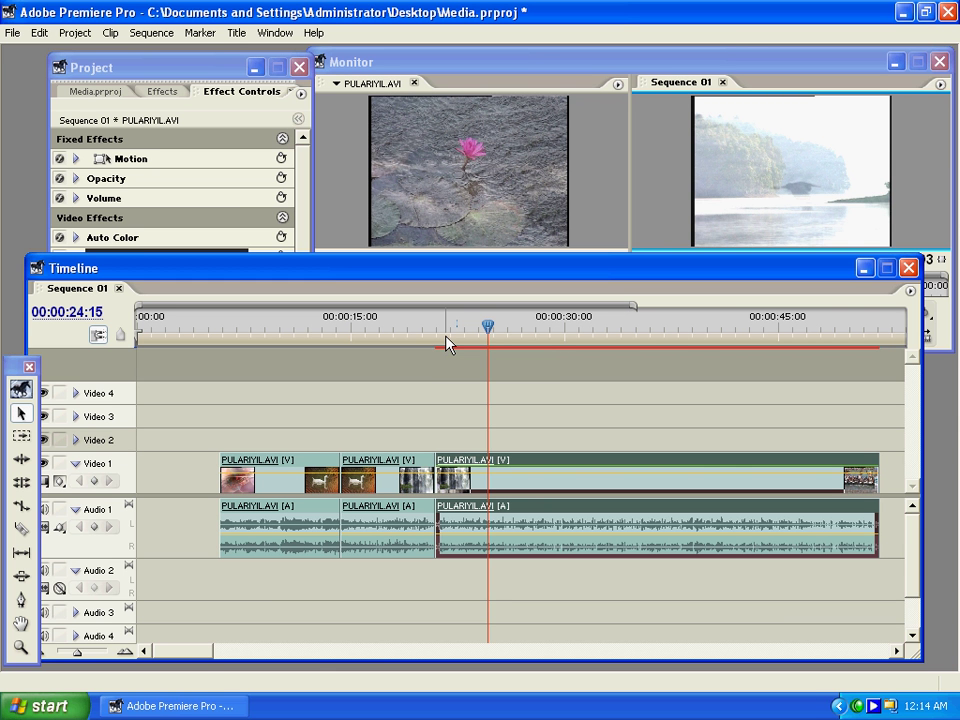
# Step: Play the last segment from 00:00:22:24 and the middle segment from 00:00:19:07 to compare adjusted and original footage
pyautogui.moveTo(454, 330); pyautogui.dragTo(460, 330)
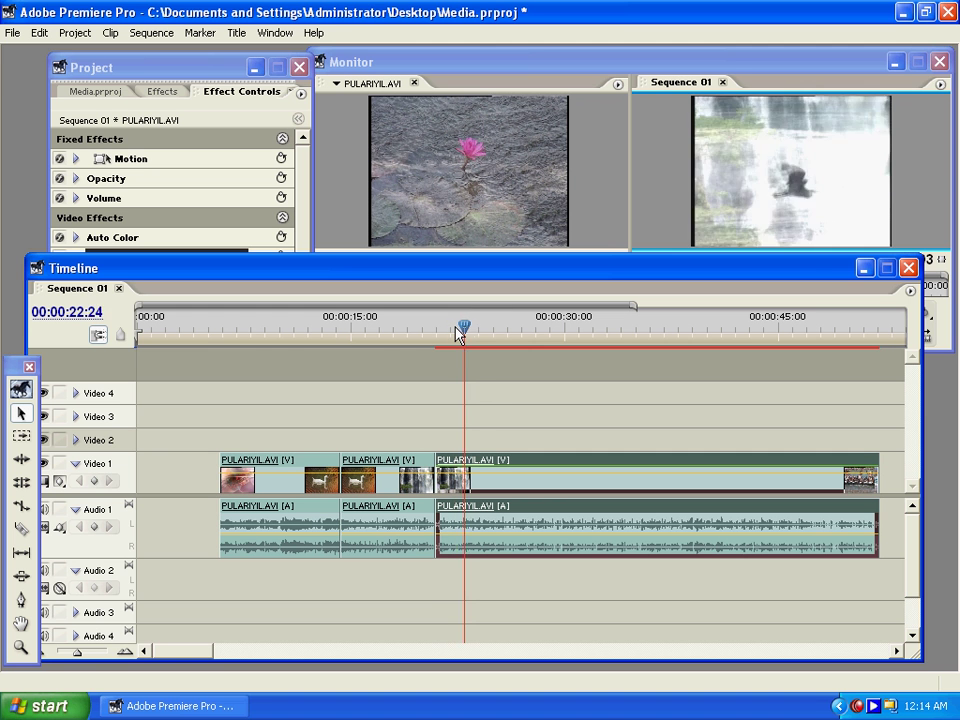
pyautogui.press('space')
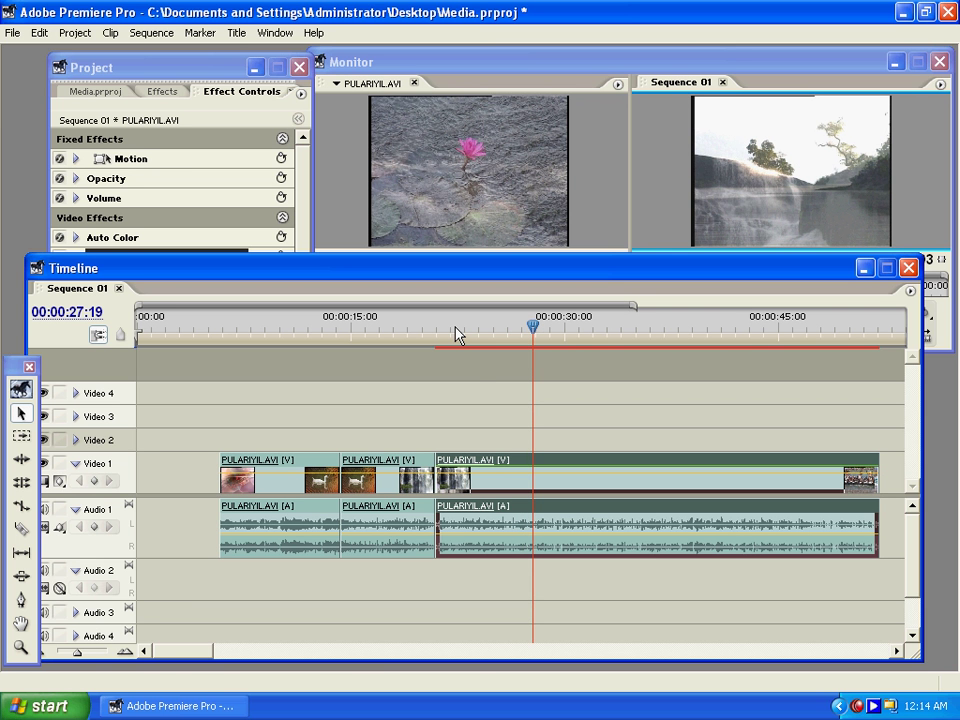
pyautogui.click(414, 477)
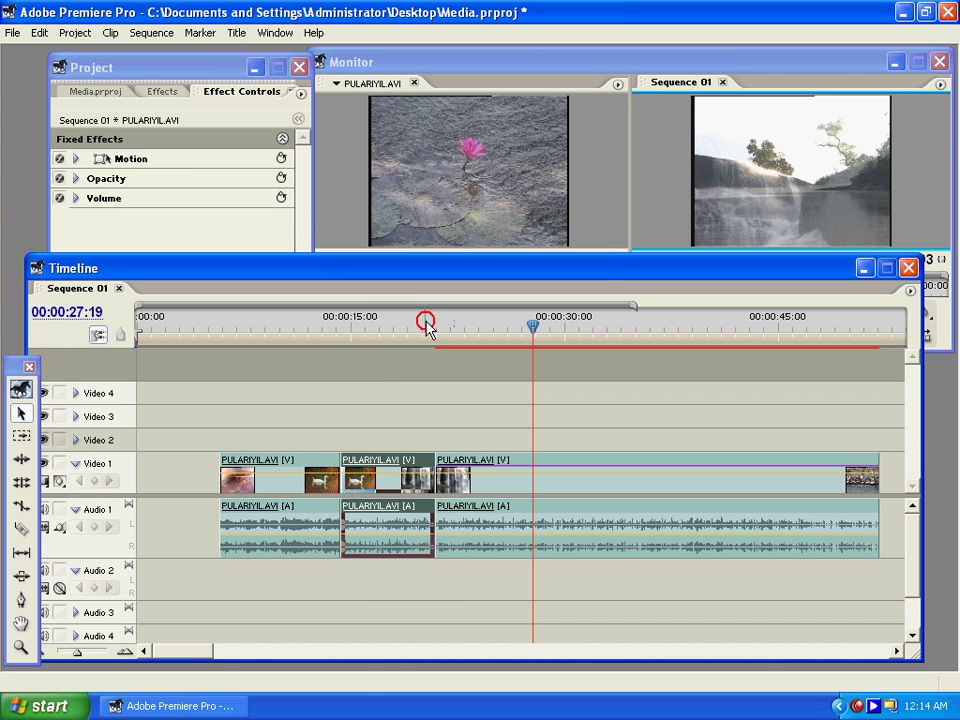
pyautogui.moveTo(426, 328)
pyautogui.mouseDown()
pyautogui.moveTo(390, 328)
pyautogui.moveTo(427, 328)
pyautogui.moveTo(413, 327)
pyautogui.mouseUp()
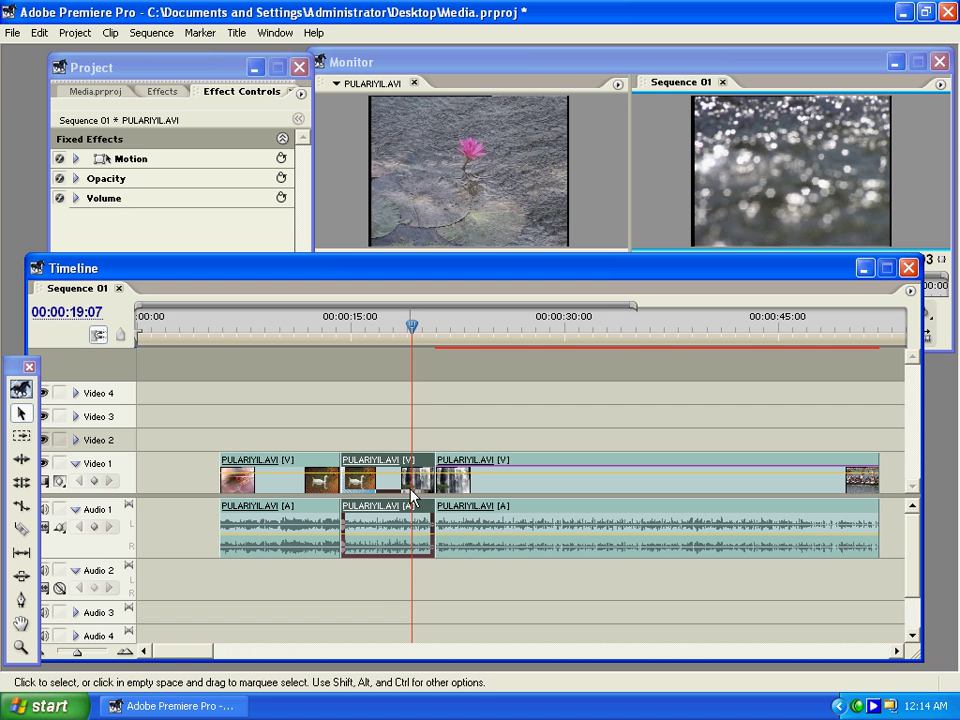
pyautogui.press('space')
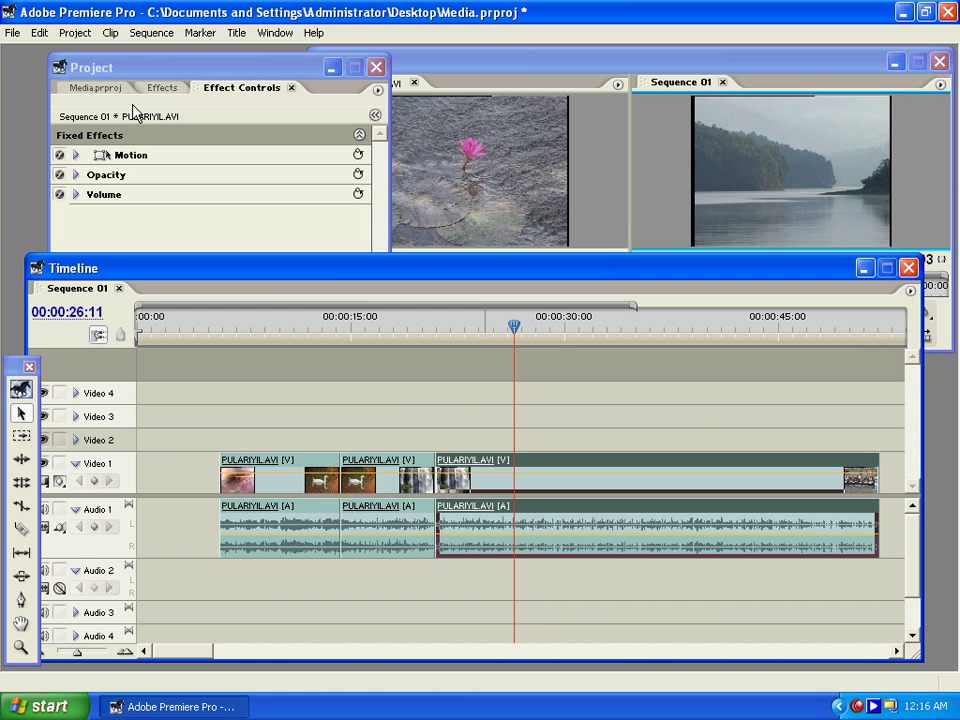
# Step: Apply the Extract effect to the last segment and select it in Effect Controls
pyautogui.click(162, 88)
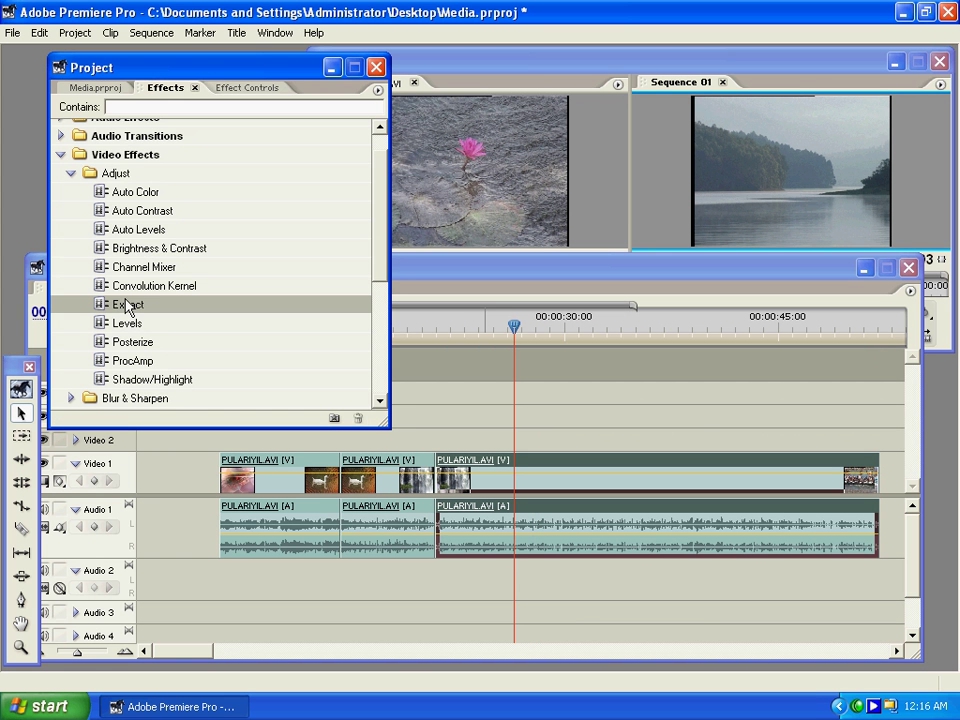
pyautogui.click(119, 307)
pyautogui.moveTo(119, 307); pyautogui.dragTo(506, 476)
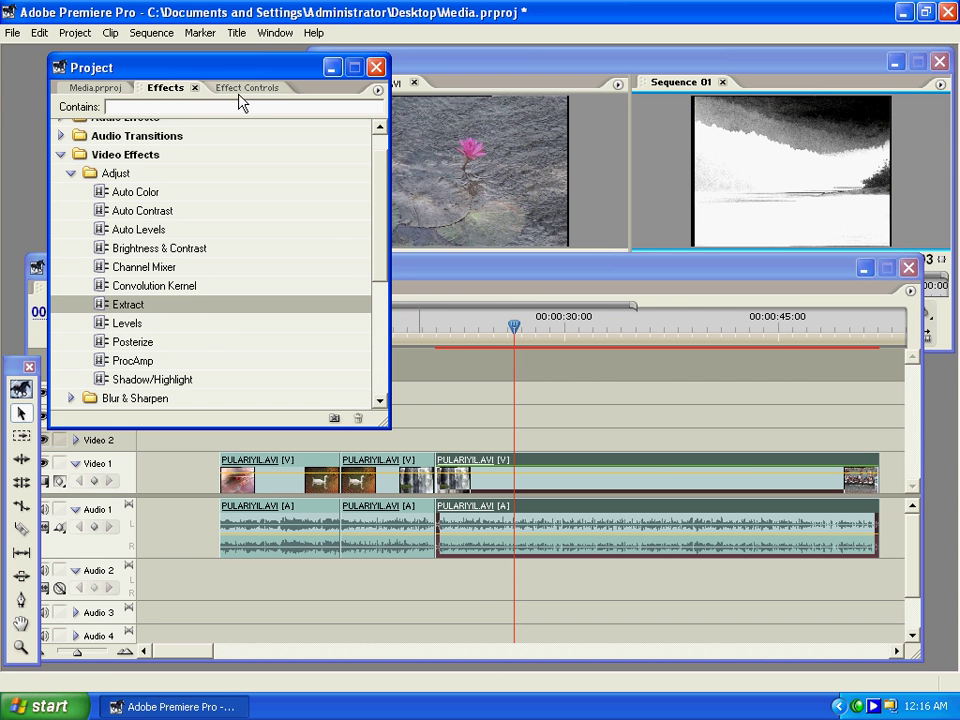
pyautogui.click(241, 89)
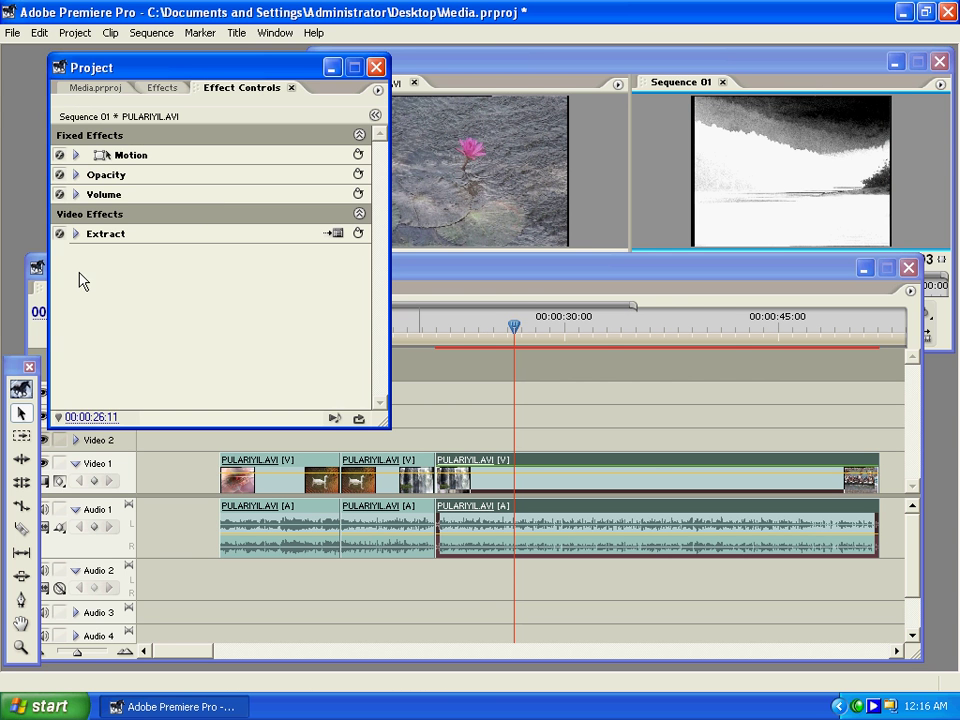
pyautogui.click(90, 235)
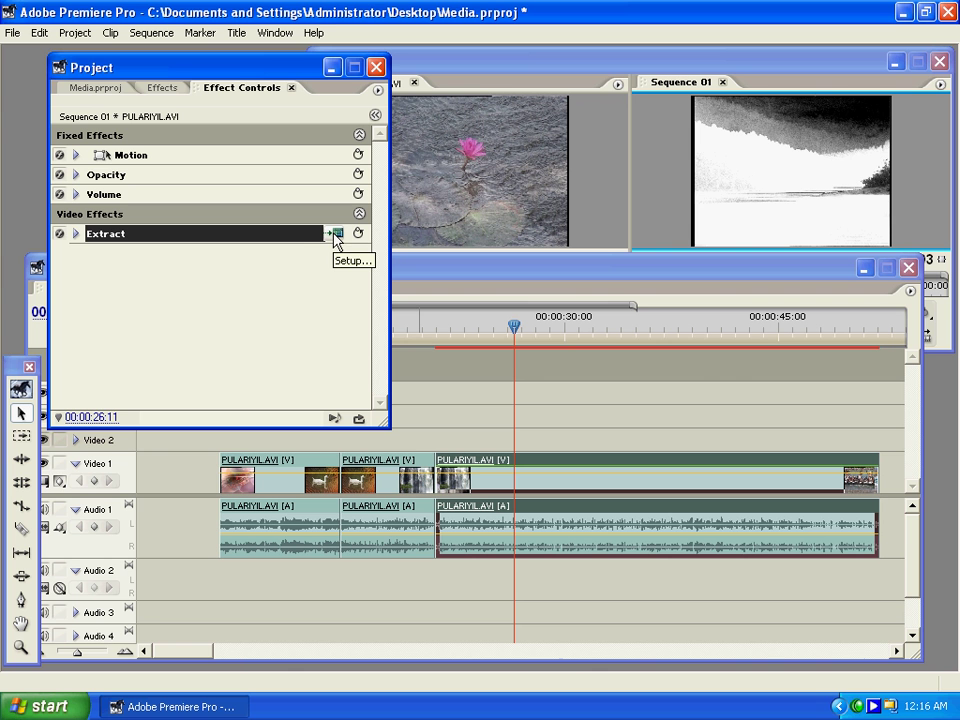
# Step: Set the Extract effect's input range to 71–170 and its softness to 56 in the Extract settings
pyautogui.click(76, 234)
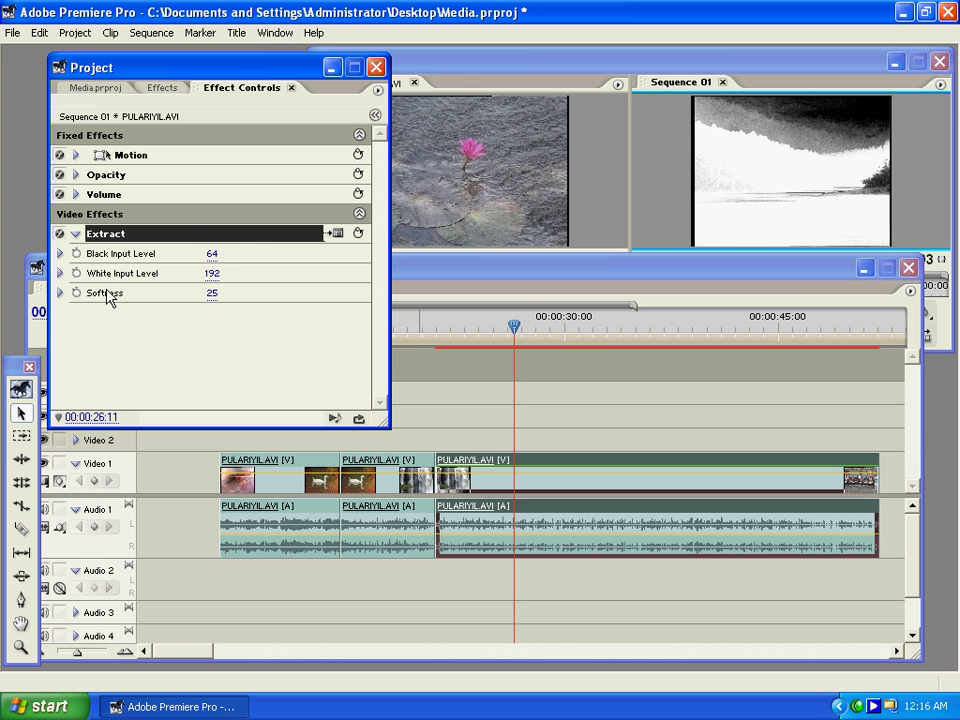
pyautogui.click(336, 236)
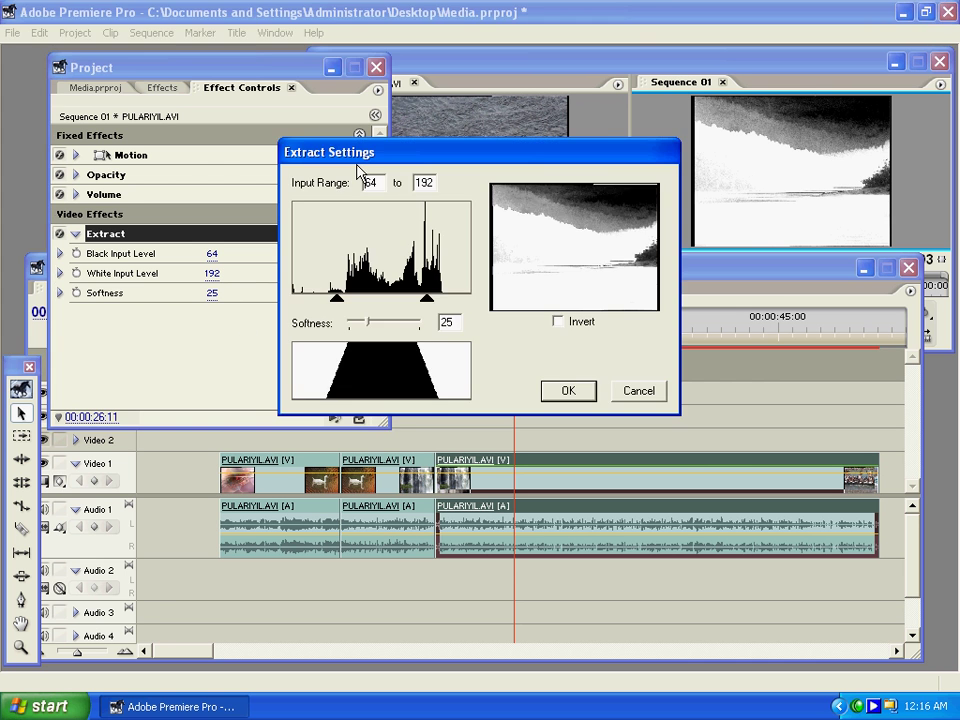
pyautogui.moveTo(360, 155); pyautogui.dragTo(364, 206)
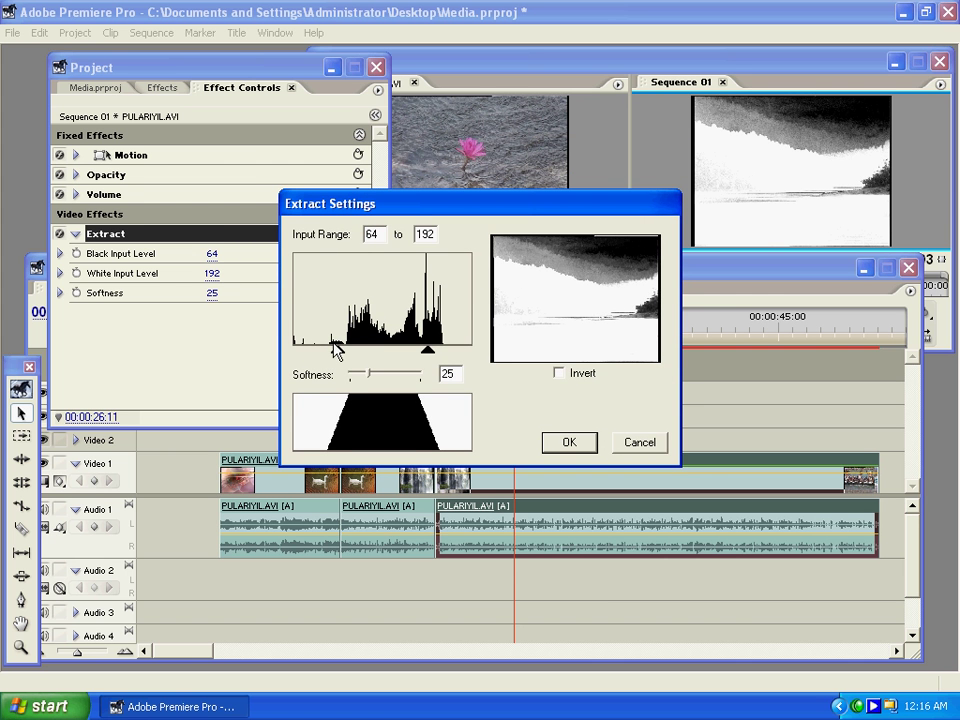
pyautogui.moveTo(336, 346)
pyautogui.mouseDown()
pyautogui.moveTo(294, 348)
pyautogui.moveTo(367, 350)
pyautogui.moveTo(342, 355)
pyautogui.mouseUp()
pyautogui.moveTo(427, 349)
pyautogui.mouseDown()
pyautogui.moveTo(388, 348)
pyautogui.moveTo(441, 351)
pyautogui.moveTo(413, 351)
pyautogui.mouseUp()
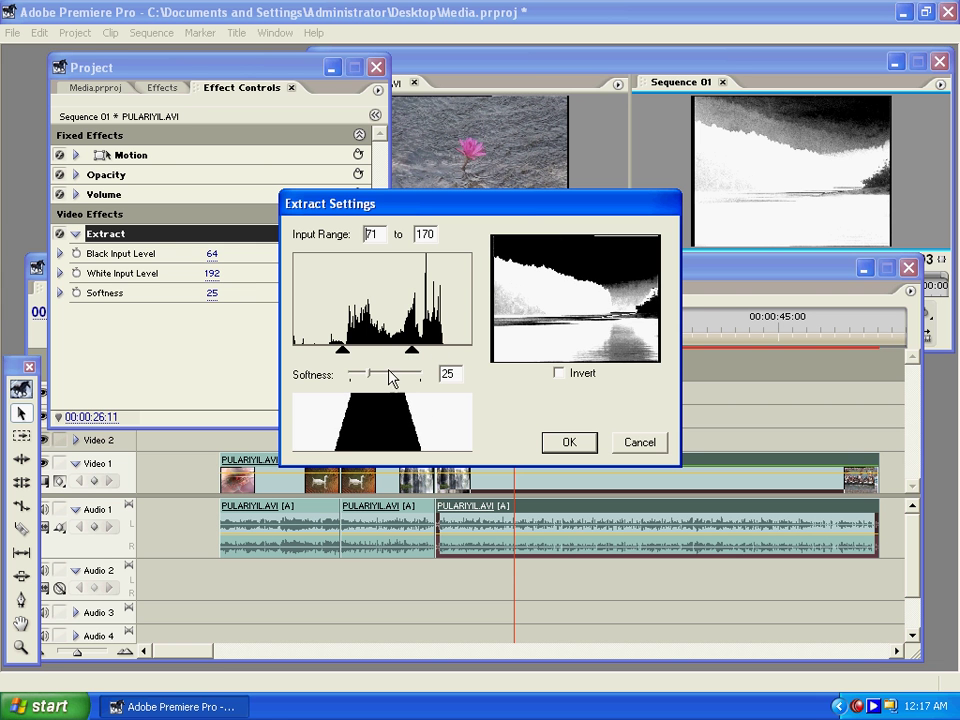
pyautogui.moveTo(362, 377); pyautogui.dragTo(395, 377)
pyautogui.click(569, 443)
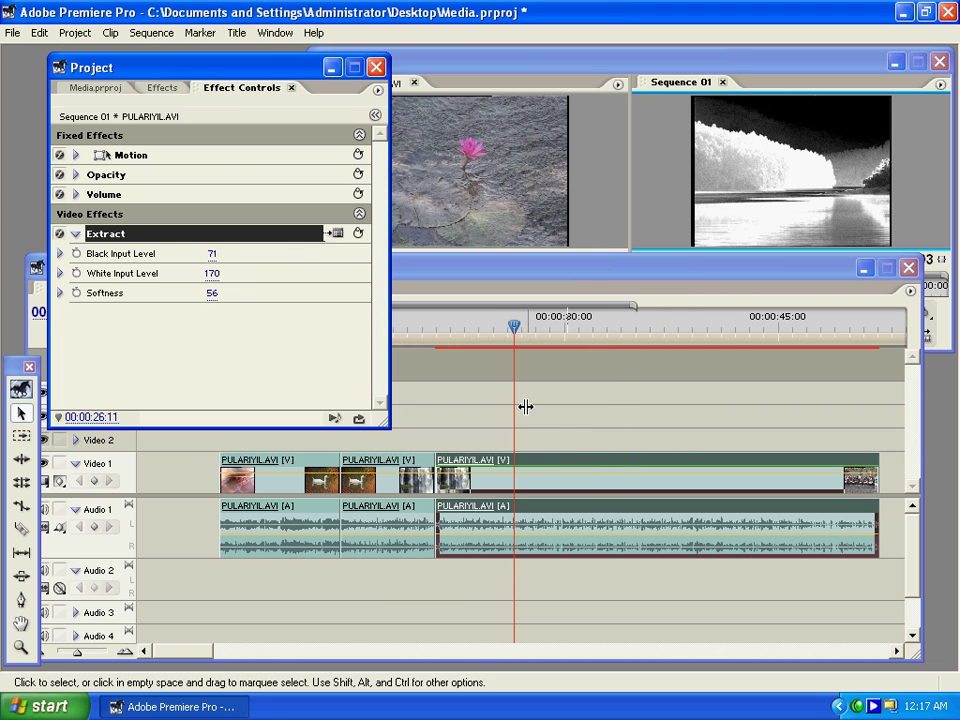
# Step: Play the last segment from 00:00:28:12 and remove the Extract effect from it
pyautogui.moveTo(514, 330); pyautogui.dragTo(546, 332)
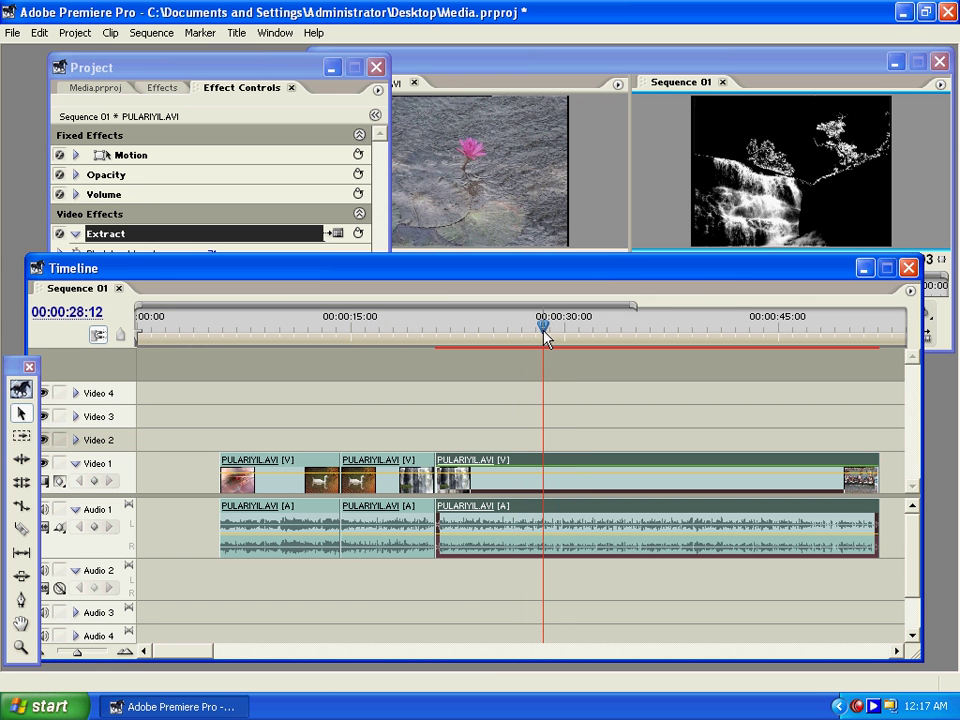
pyautogui.press('space')
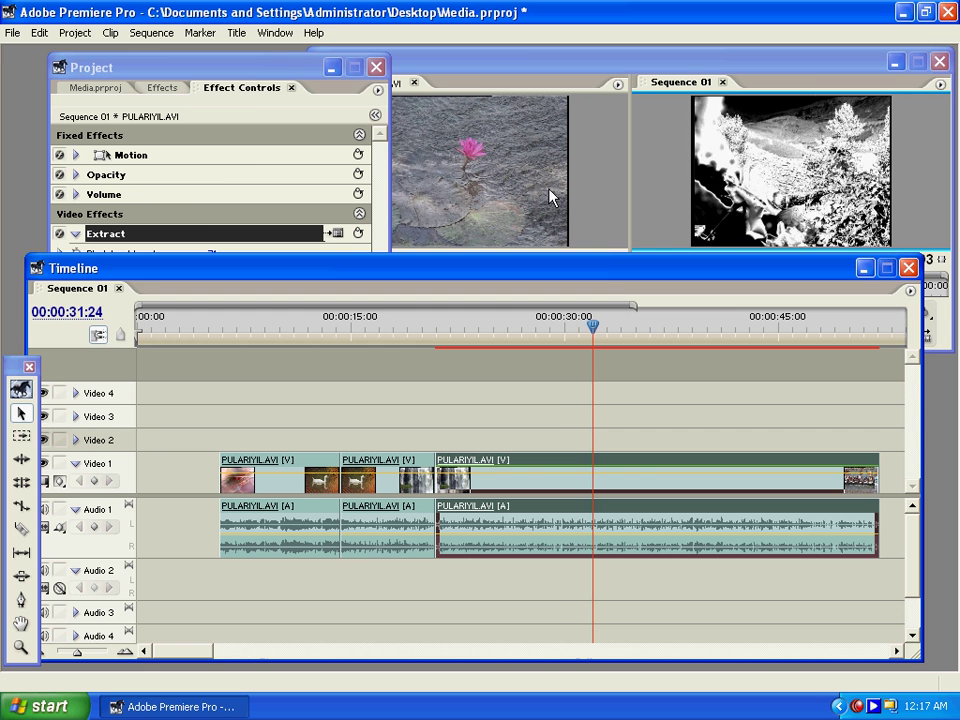
pyautogui.click(246, 86)
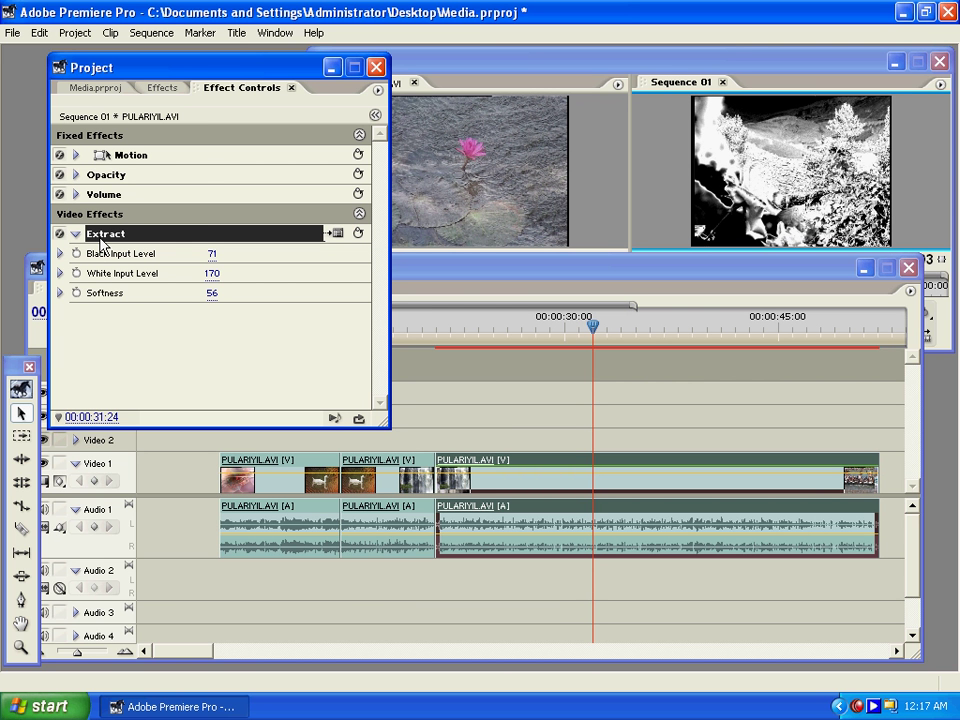
pyautogui.press('Delete')
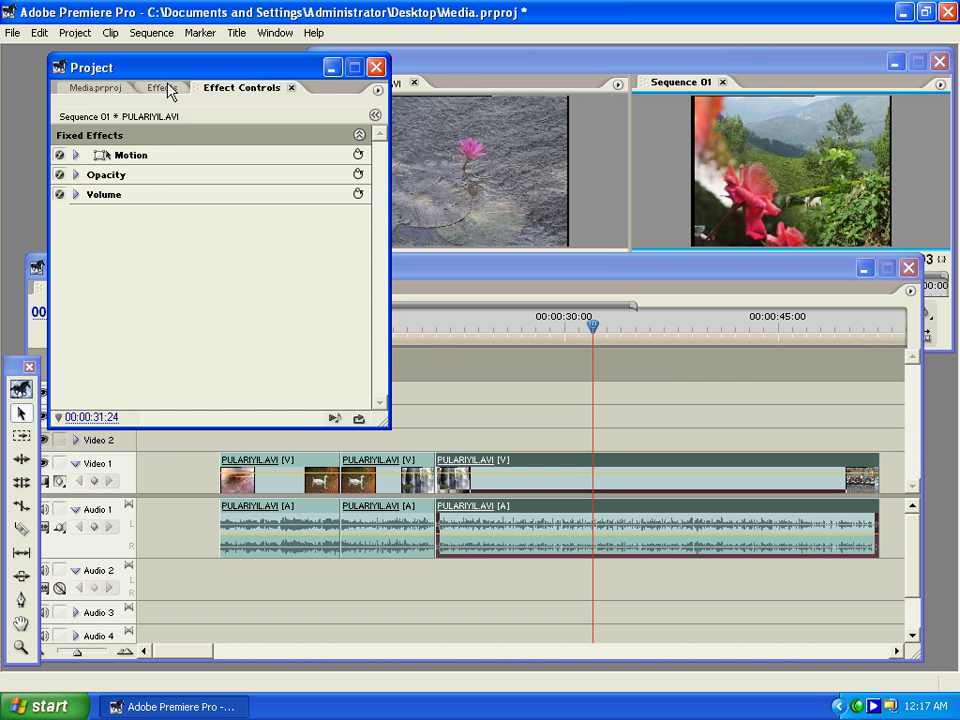
# Step: Apply the Posterize effect to the last segment and set its Level to 2
pyautogui.click(166, 88)
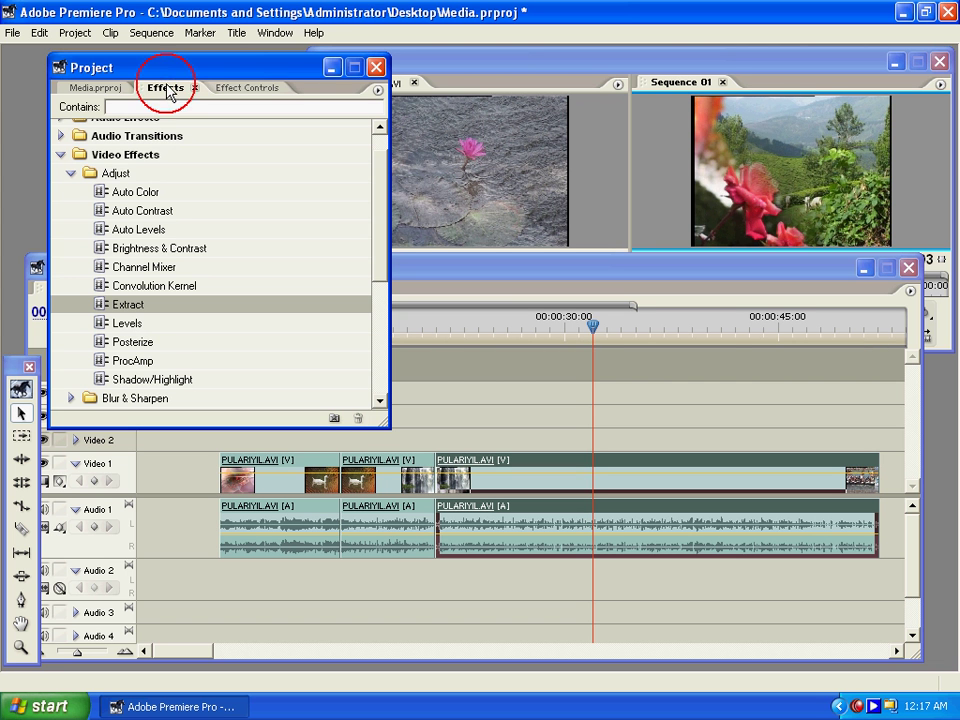
pyautogui.click(140, 342)
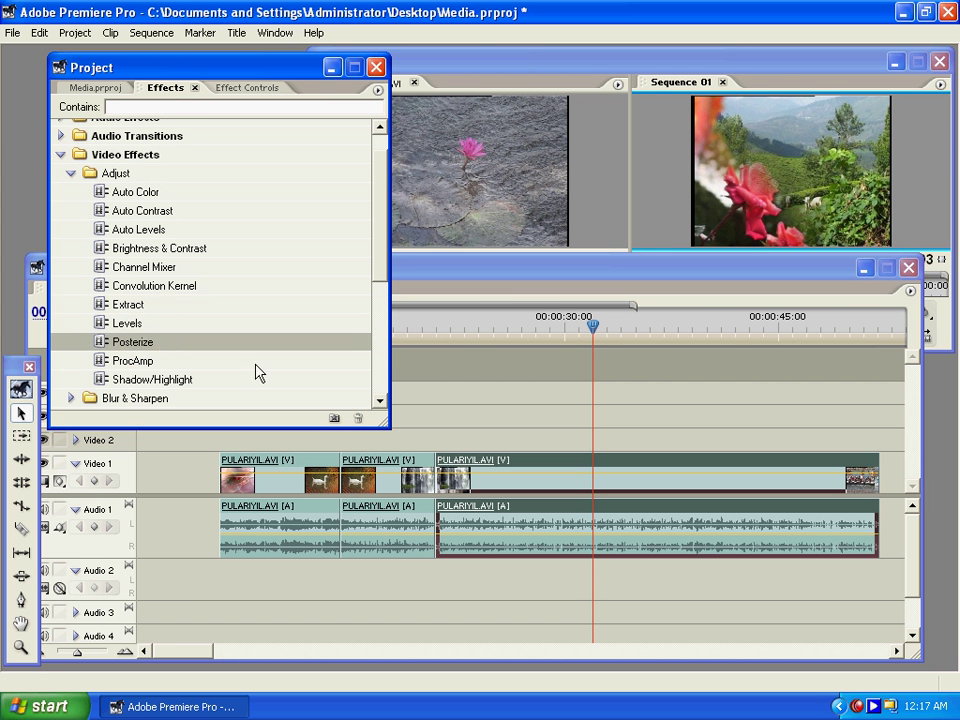
pyautogui.moveTo(140, 342); pyautogui.dragTo(600, 470)
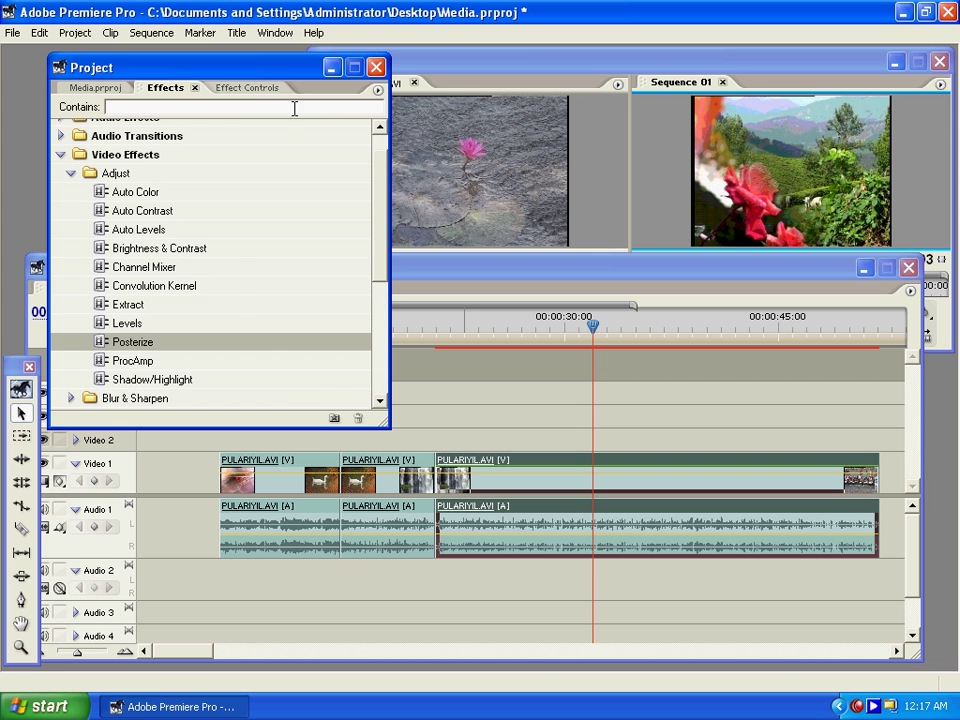
pyautogui.click(255, 88)
pyautogui.click(76, 234)
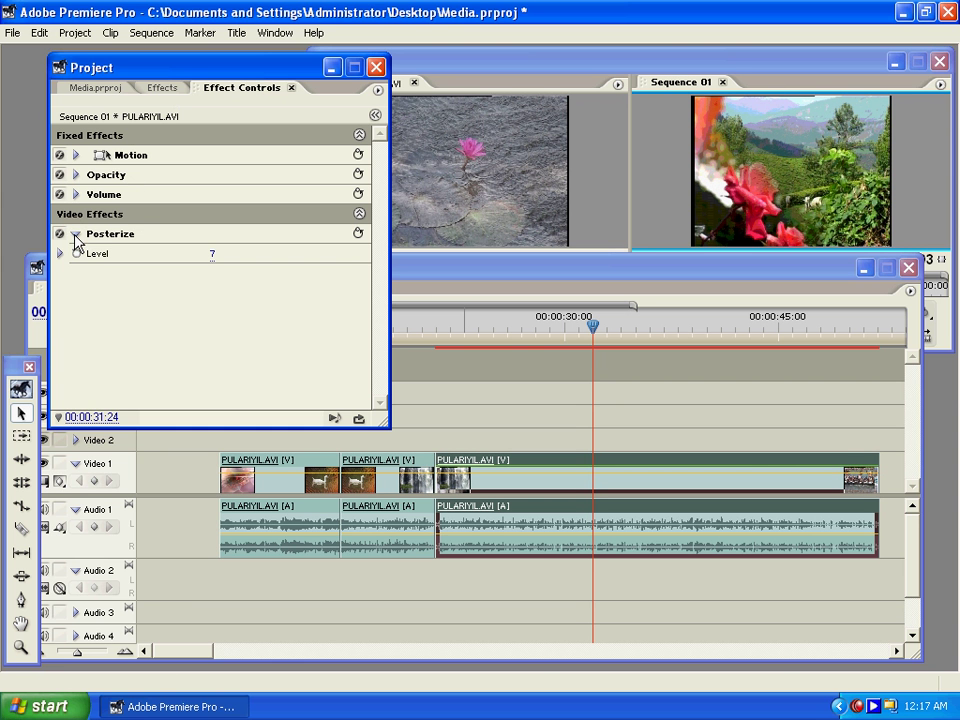
pyautogui.click(60, 253)
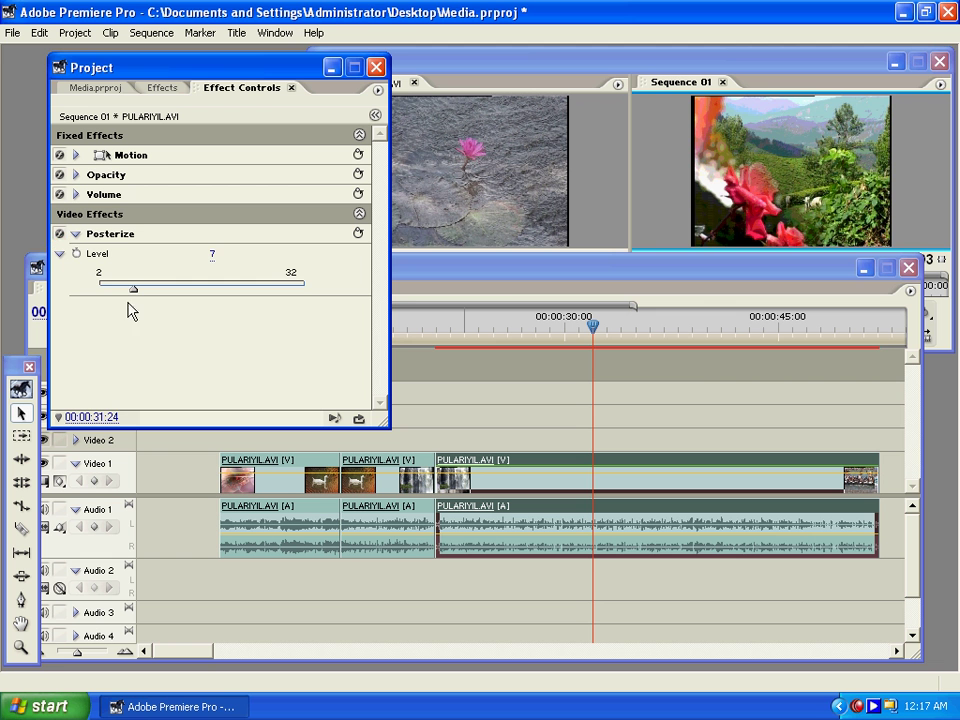
pyautogui.moveTo(139, 298); pyautogui.dragTo(101, 306)
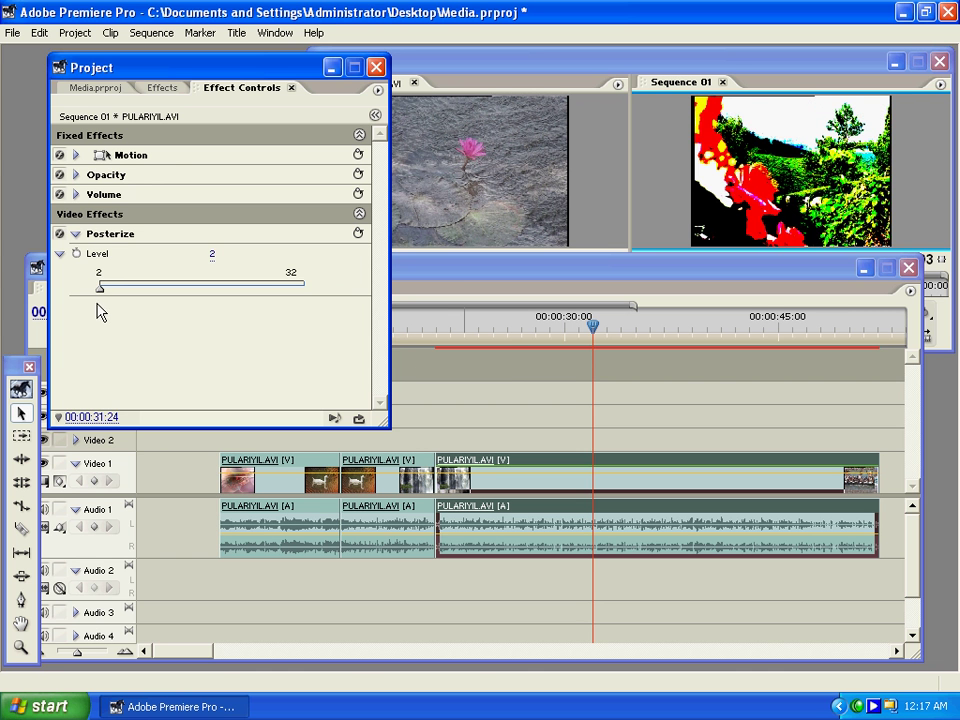
# Step: Play the posterized segment from 00:00:25:19 and reset the Posterize effect to its default level
pyautogui.click(503, 332)
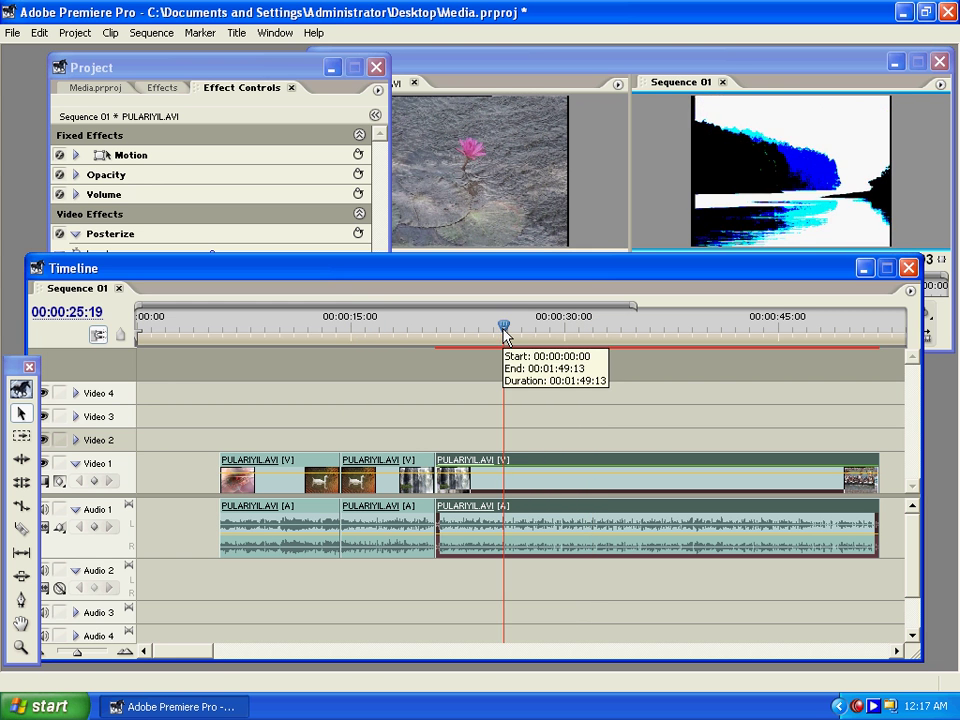
pyautogui.press('space')
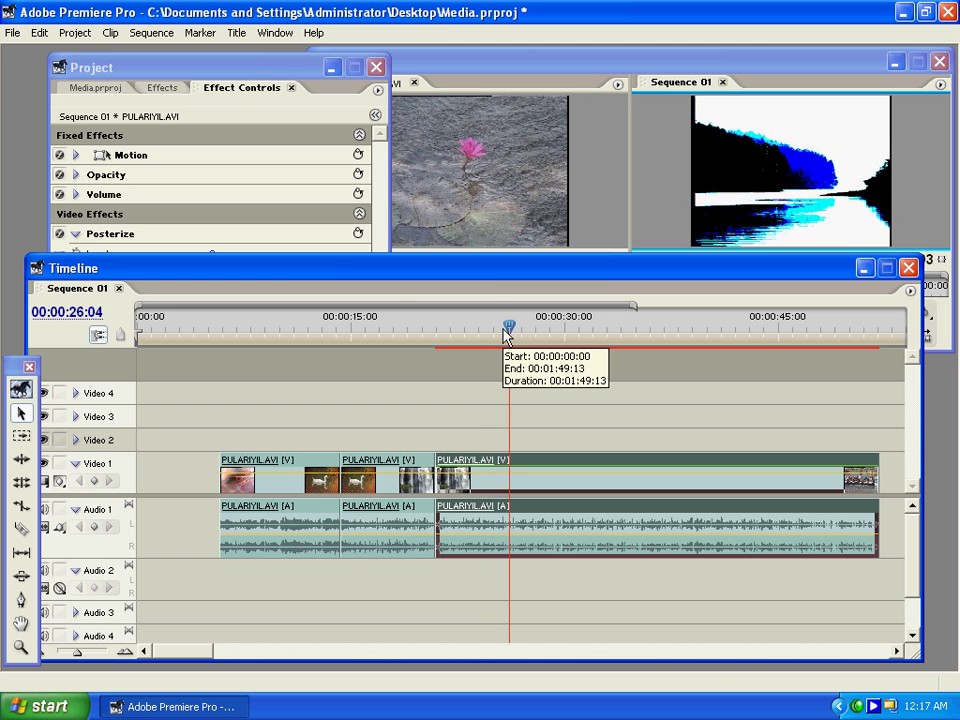
pyautogui.click(278, 66)
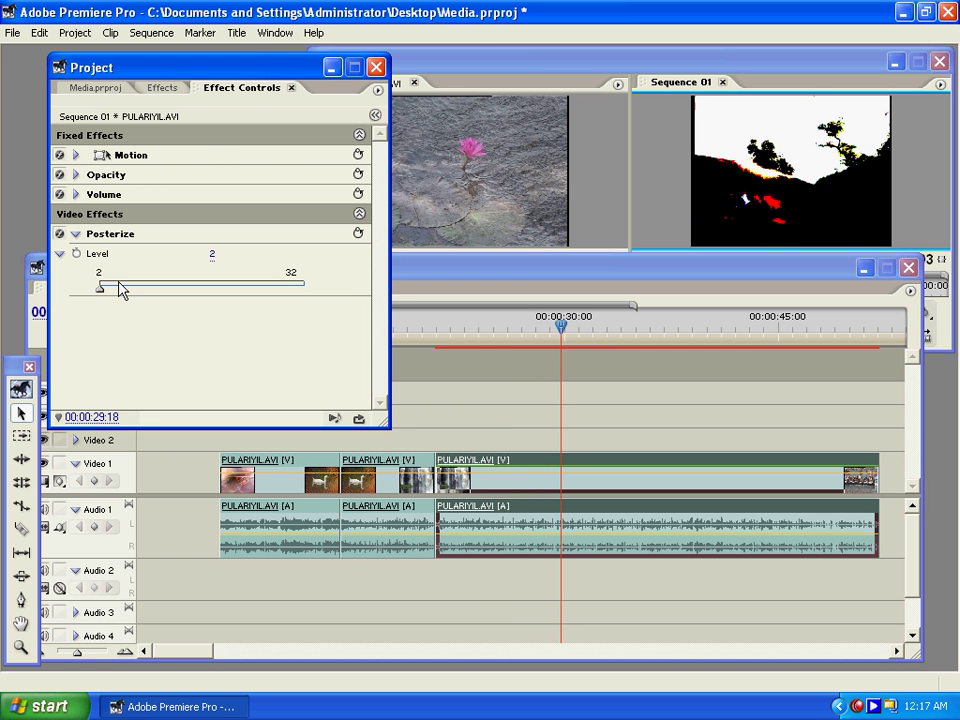
pyautogui.click(105, 236)
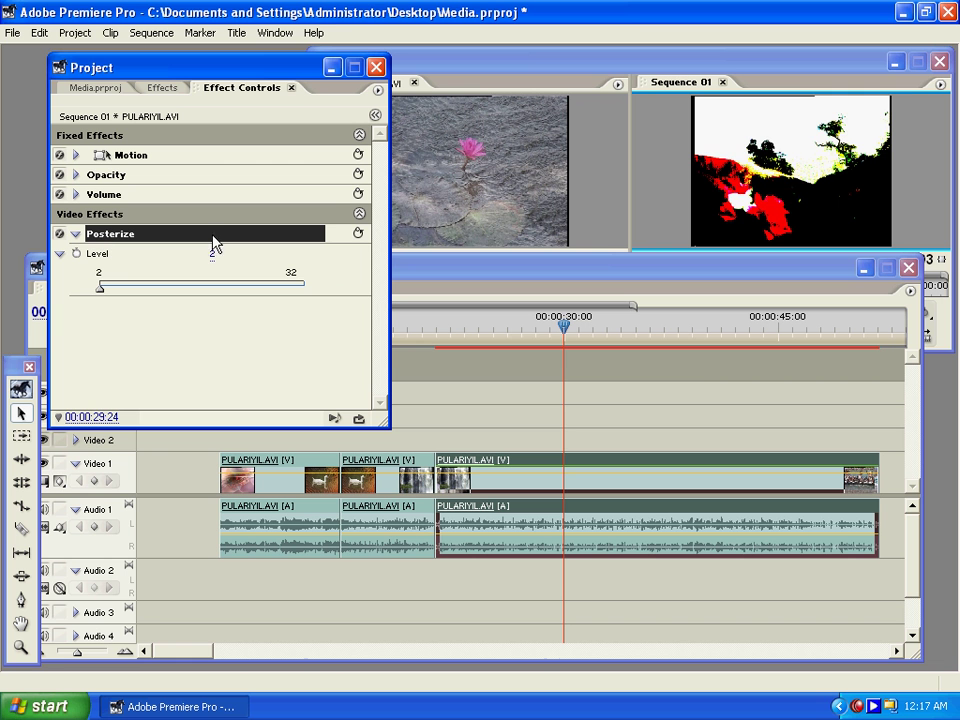
pyautogui.click(360, 237)
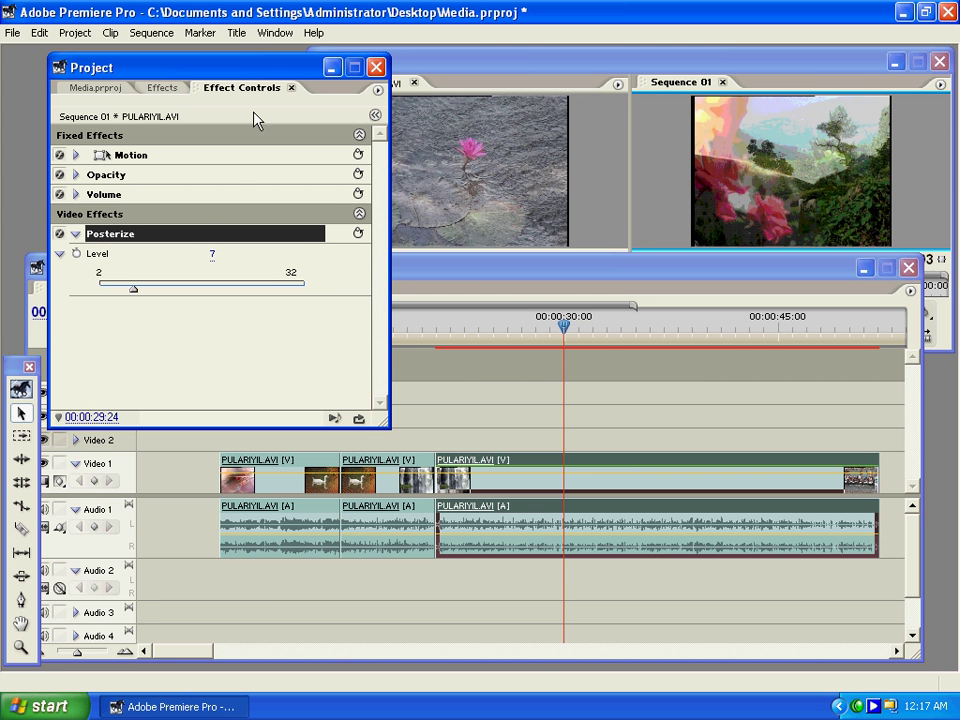
# Step: Select Shadow/Highlight among the Adjust effects and remove the Posterize effect from the last segment
pyautogui.click(163, 88)
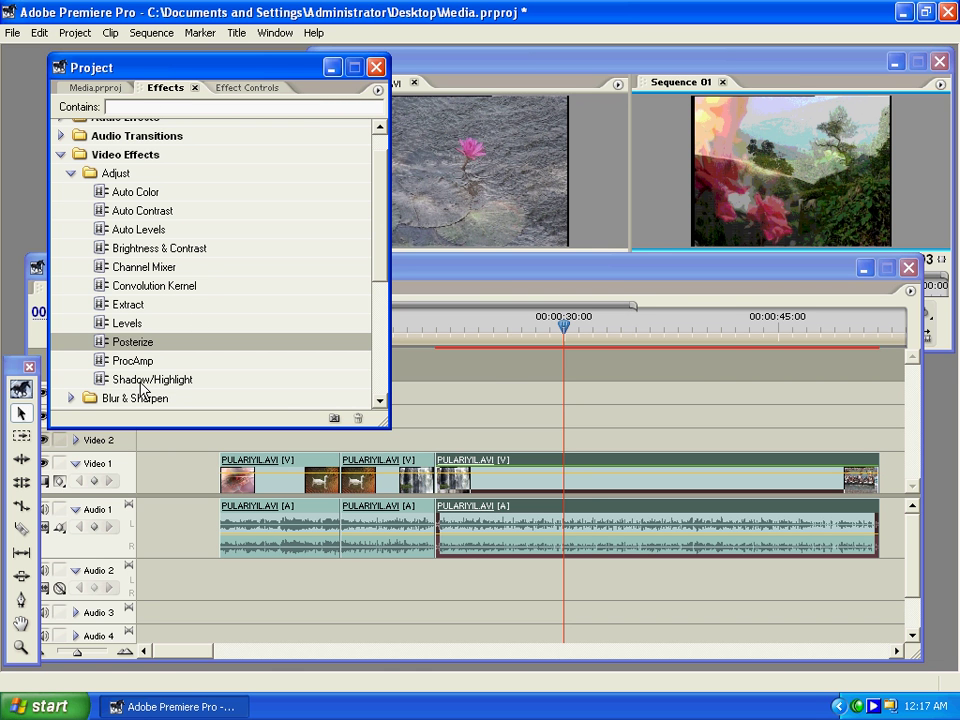
pyautogui.moveTo(244, 386); pyautogui.dragTo(482, 467)
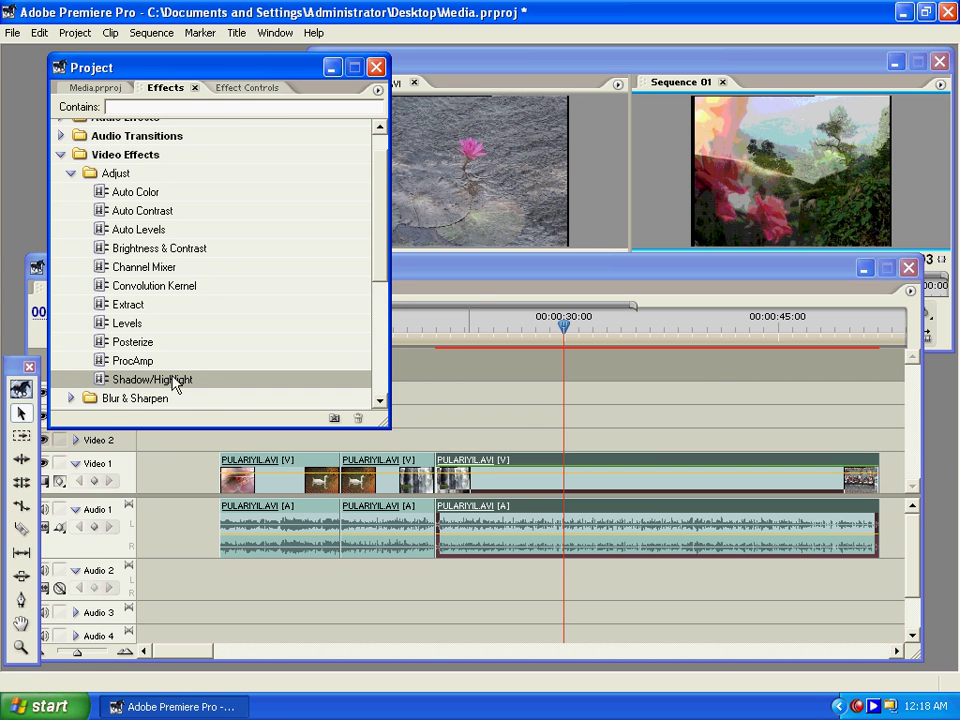
pyautogui.click(240, 89)
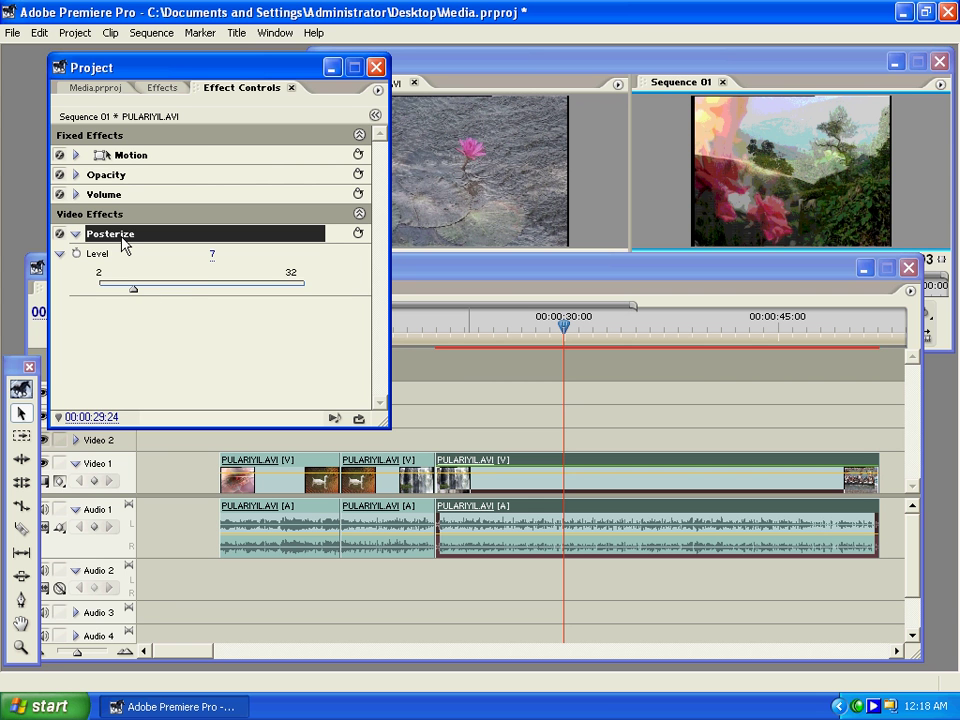
pyautogui.press('Delete')
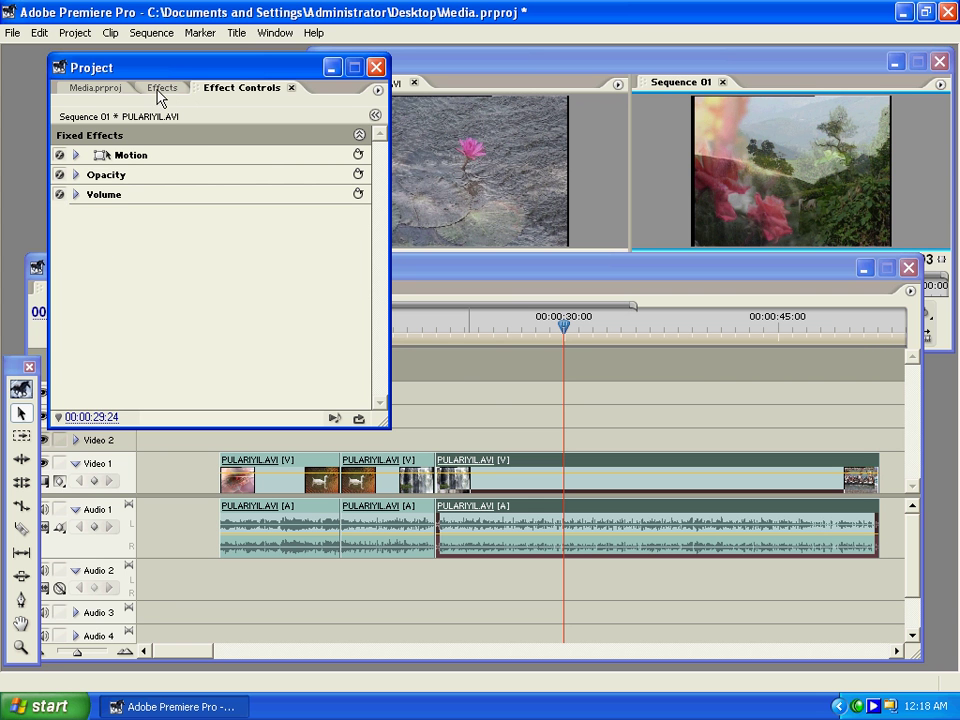
# Step: Apply the Shadow/Highlight effect to the last segment and expand its settings in Effect Controls
pyautogui.click(160, 88)
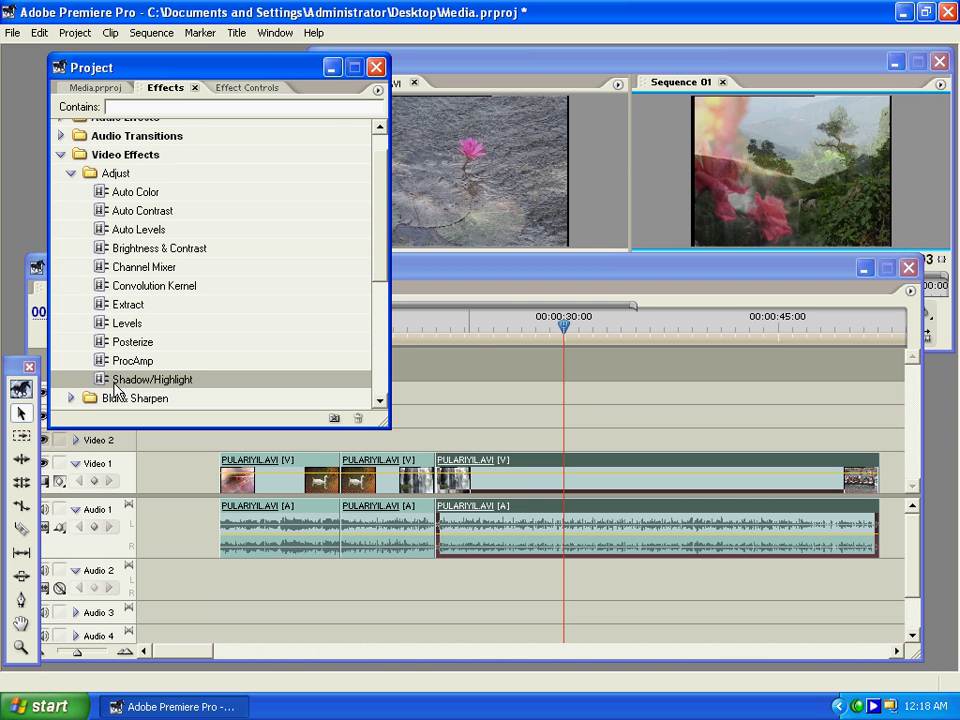
pyautogui.moveTo(115, 388); pyautogui.dragTo(531, 485)
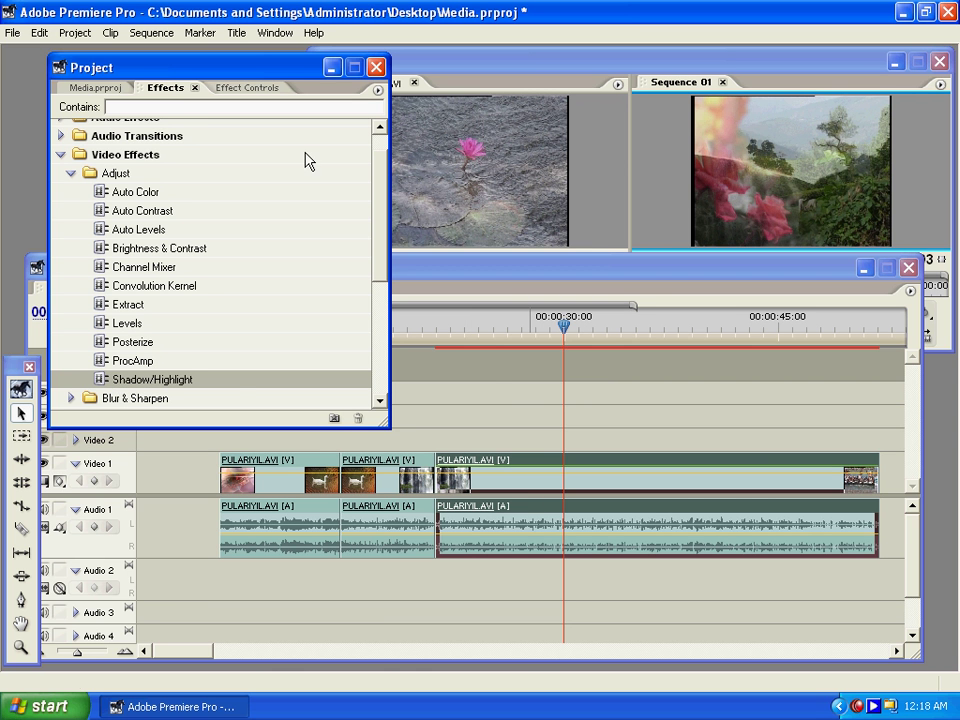
pyautogui.click(250, 88)
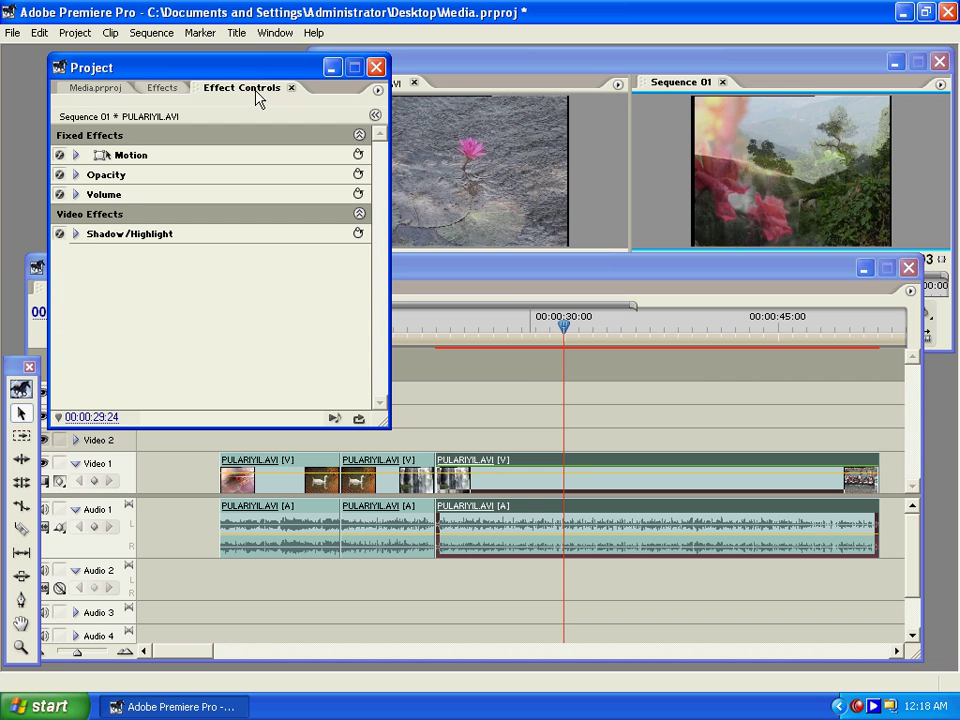
pyautogui.click(75, 235)
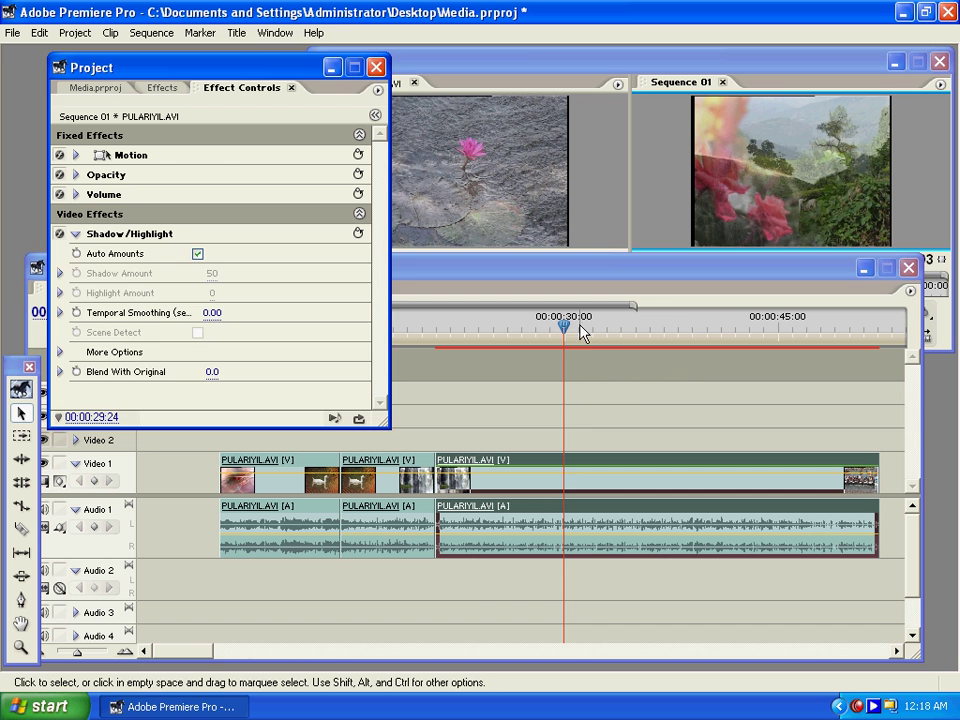
# Step: Check the Shadow/Highlight effect on the last segment at 00:00:31:14, 00:00:33:02, 00:00:39:14 and 00:00:24:24
pyautogui.click(587, 330)
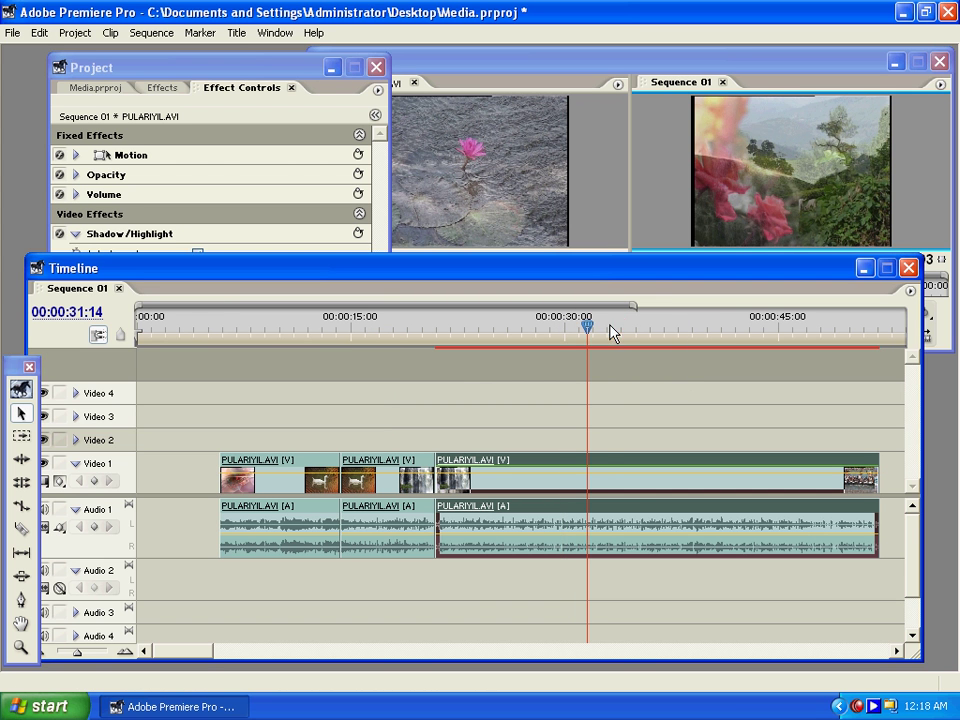
pyautogui.click(614, 331)
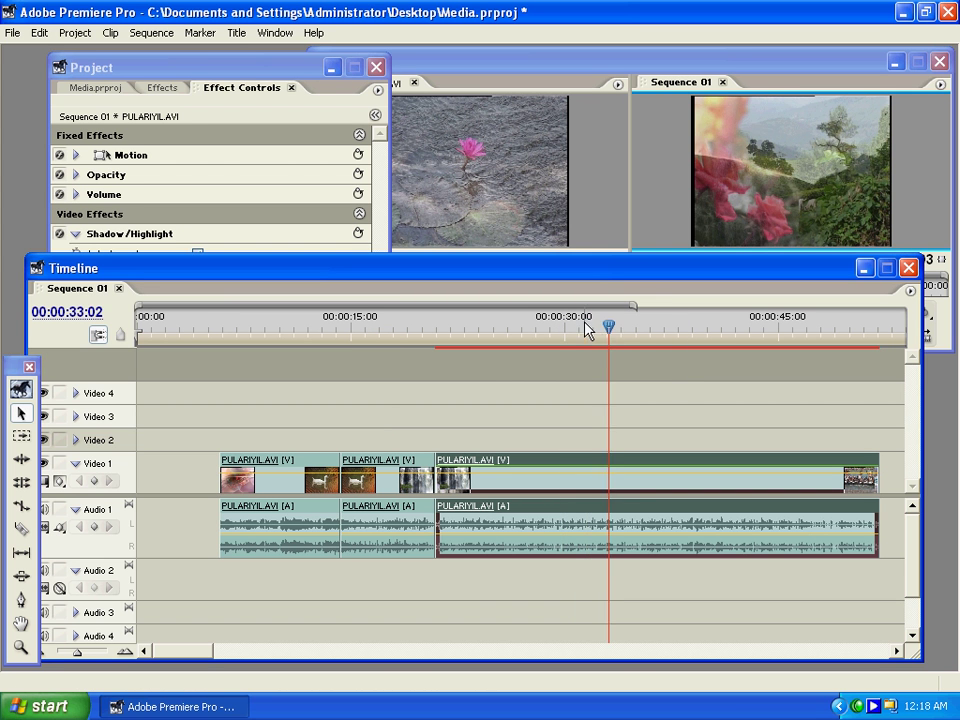
pyautogui.click(701, 330)
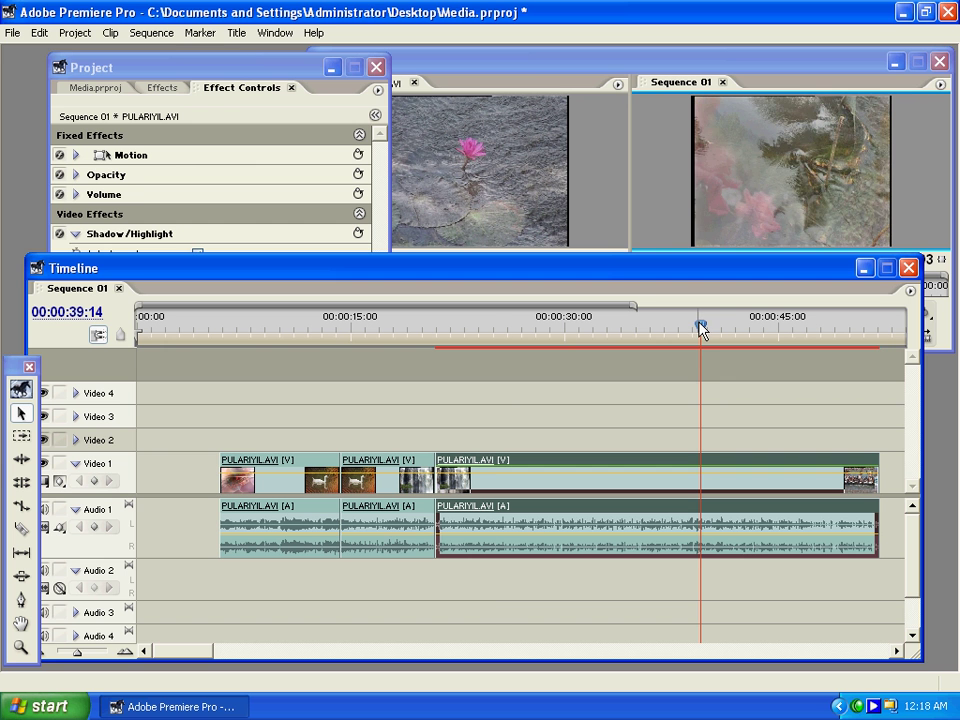
pyautogui.click(493, 325)
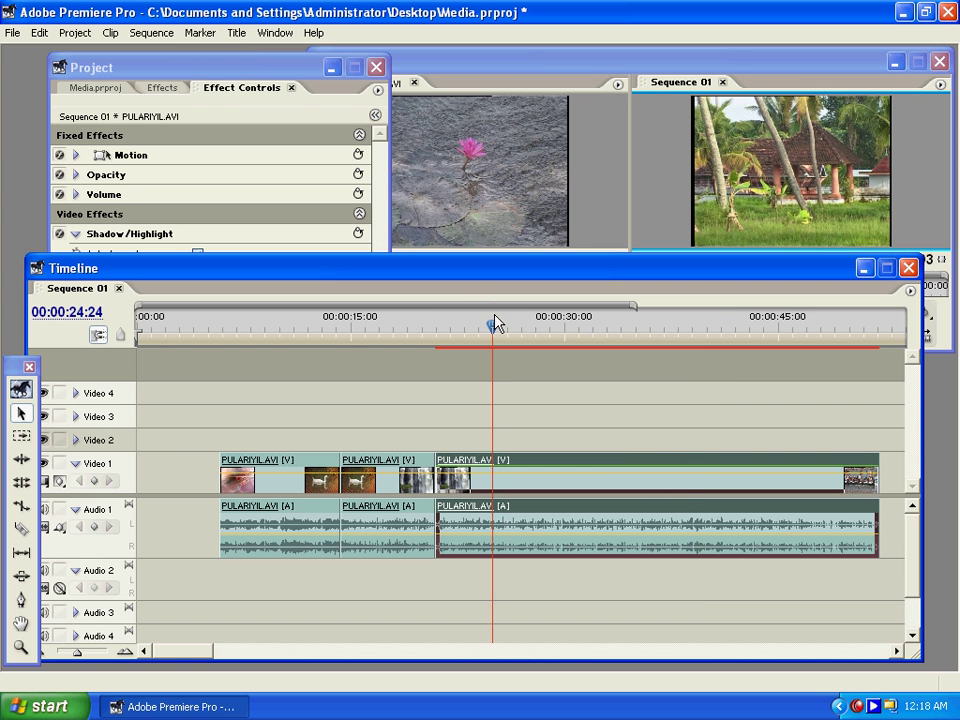
# Step: Turn off Auto Amounts in the Shadow/Highlight effect and set Shadow Amount to 50 and Highlight Amount to 5
pyautogui.click(285, 84)
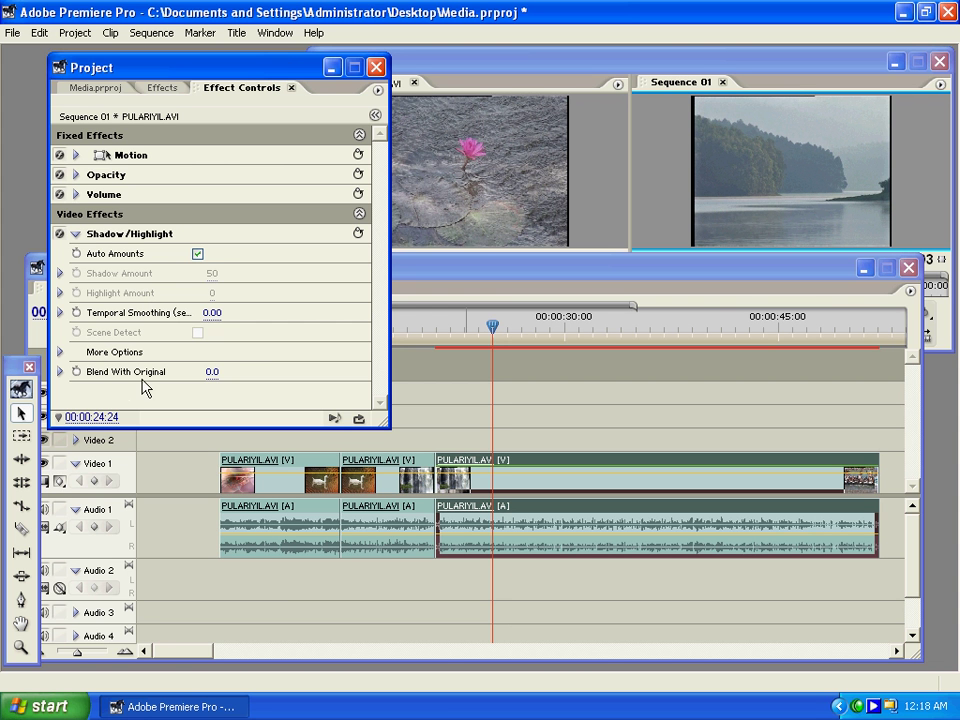
pyautogui.click(198, 255)
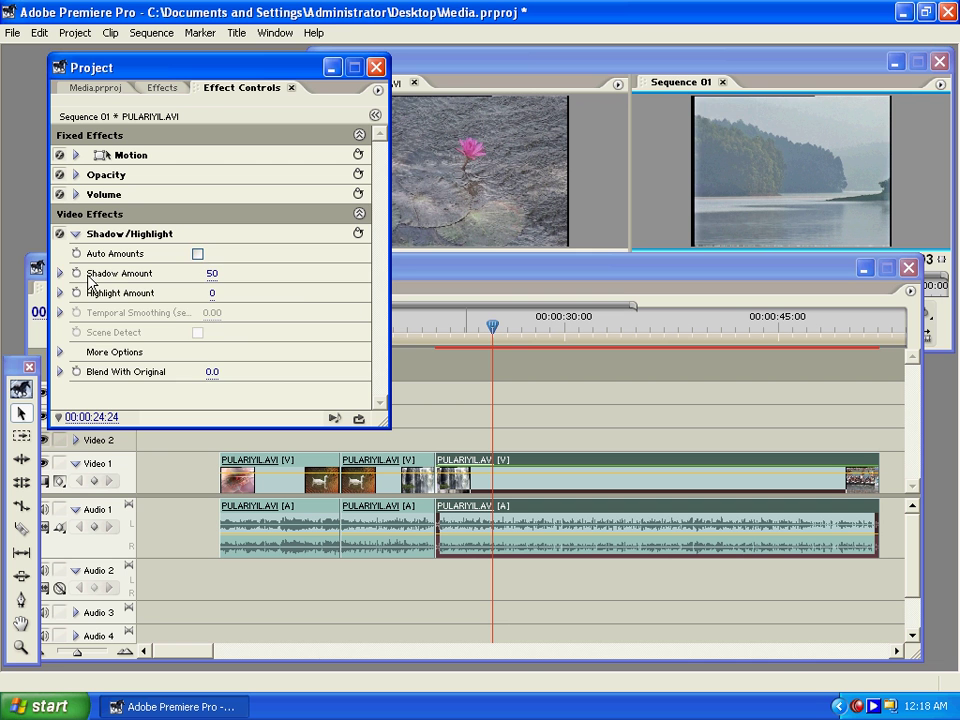
pyautogui.click(60, 273)
pyautogui.click(224, 304)
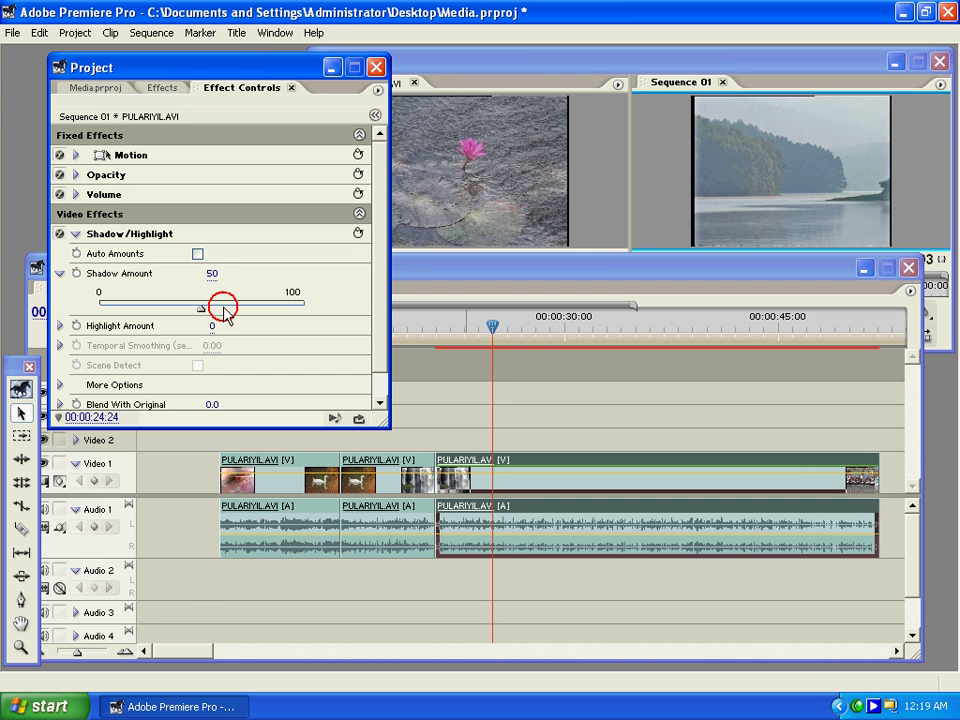
pyautogui.moveTo(207, 310)
pyautogui.mouseDown()
pyautogui.moveTo(300, 310)
pyautogui.moveTo(213, 320)
pyautogui.moveTo(113, 312)
pyautogui.moveTo(240, 322)
pyautogui.moveTo(203, 312)
pyautogui.mouseUp()
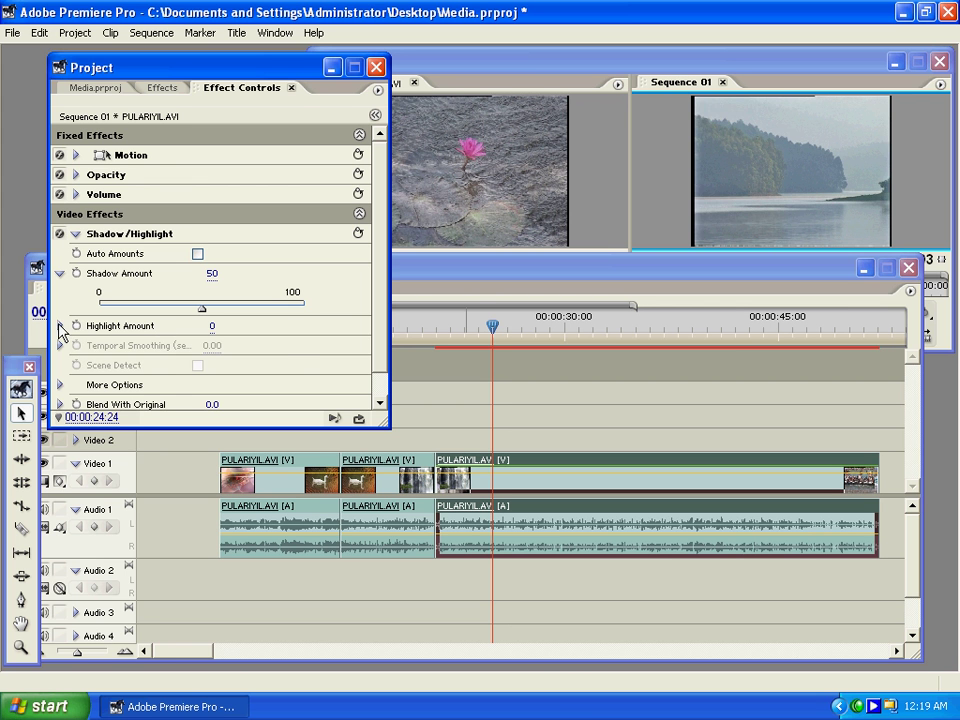
pyautogui.click(59, 326)
pyautogui.moveTo(99, 360)
pyautogui.mouseDown()
pyautogui.moveTo(241, 370)
pyautogui.moveTo(176, 375)
pyautogui.moveTo(99, 360)
pyautogui.moveTo(210, 373)
pyautogui.moveTo(111, 365)
pyautogui.mouseUp()
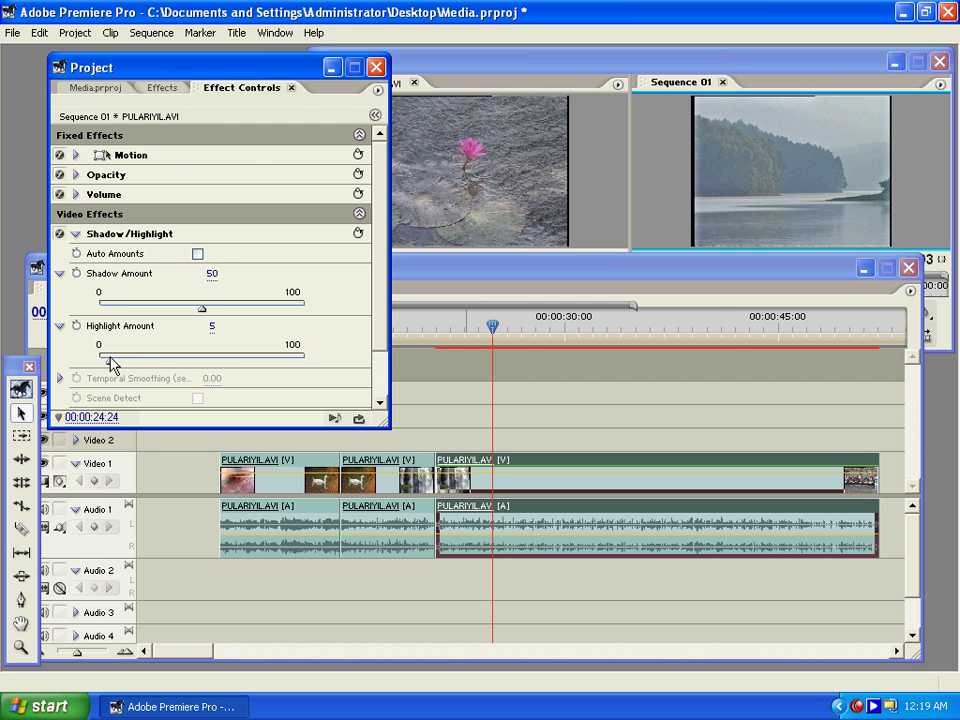
# Step: Remove the Shadow/Highlight effect from the last segment and expand the Blur & Sharpen effects
pyautogui.click(112, 236)
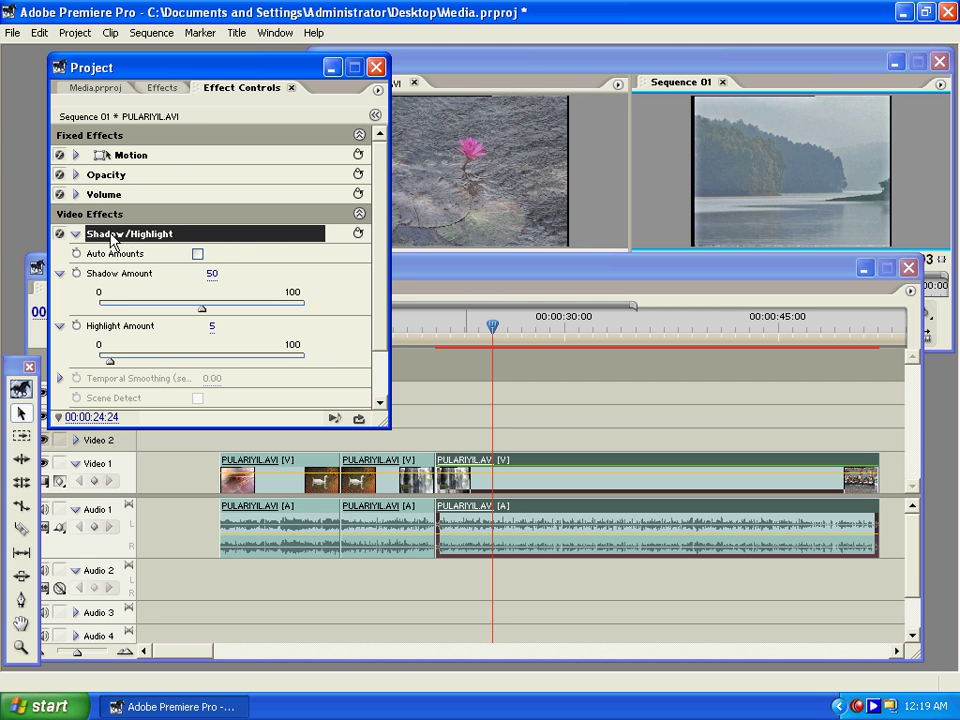
pyautogui.press('Delete')
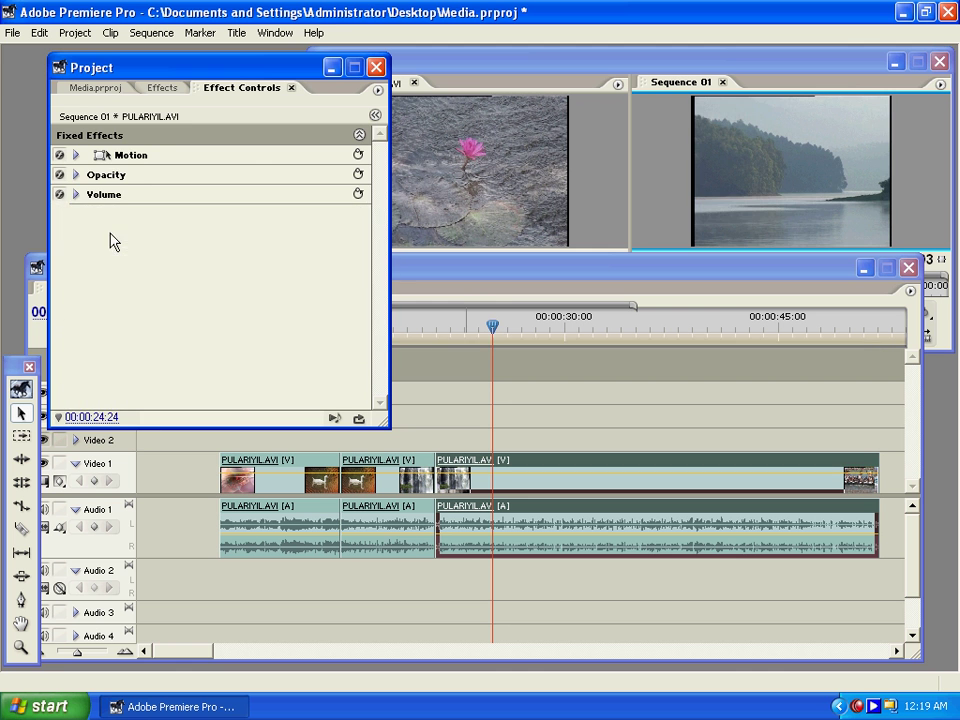
pyautogui.click(160, 87)
pyautogui.scroll(-3, 166, 315)
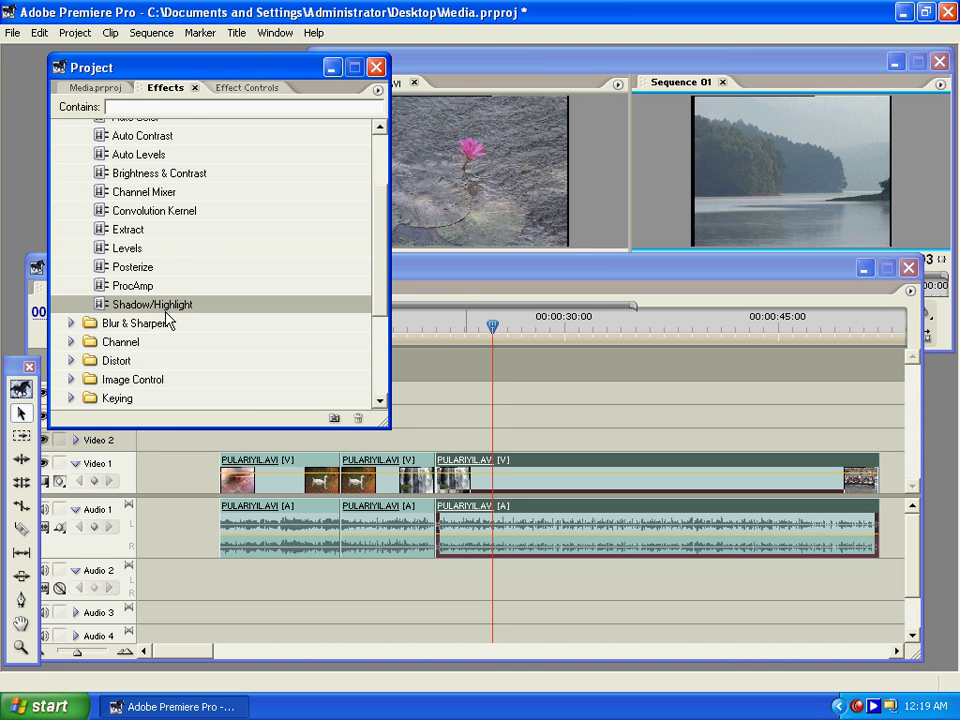
pyautogui.click(100, 305)
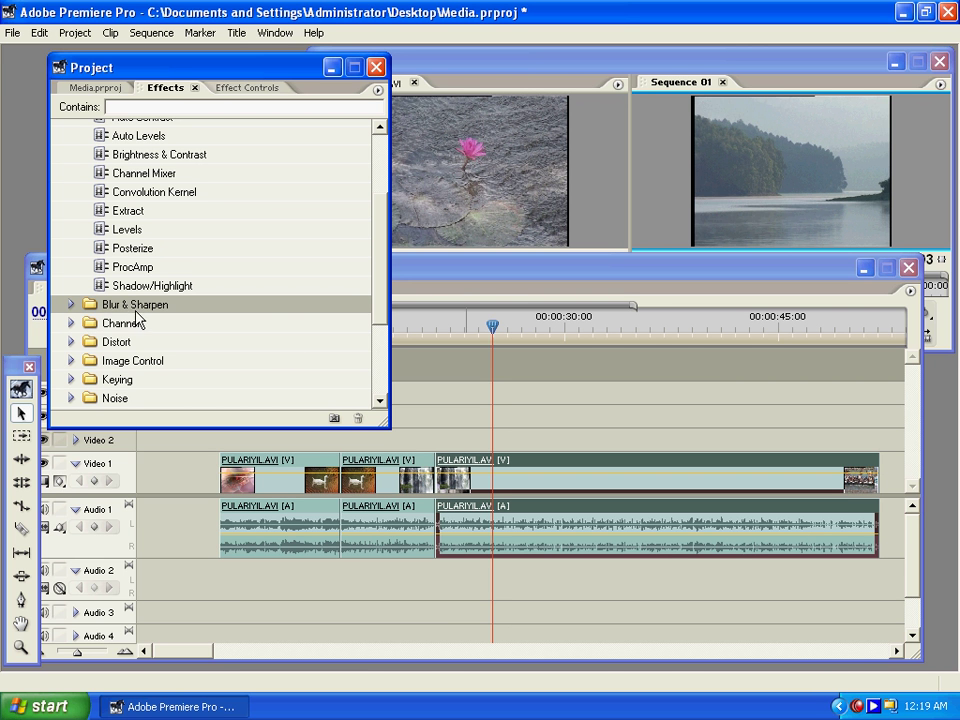
pyautogui.click(71, 305)
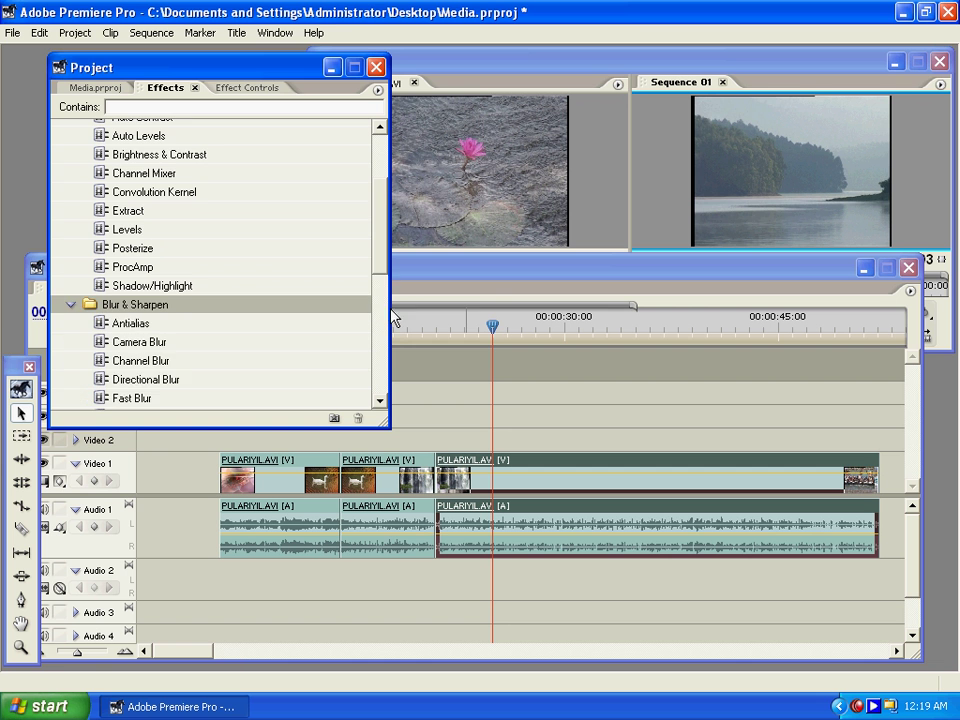
pyautogui.moveTo(386, 272); pyautogui.dragTo(378, 301)
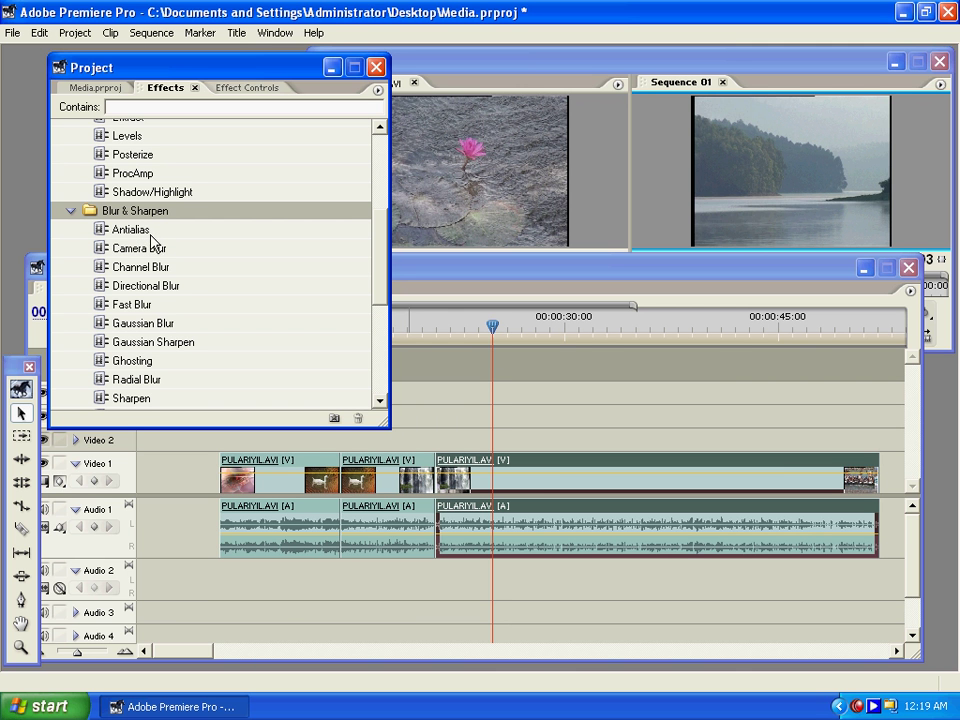
# Step: Apply the Antialias effect to the last segment and check the picture at 00:00:35:24
pyautogui.moveTo(130, 230); pyautogui.dragTo(502, 485)
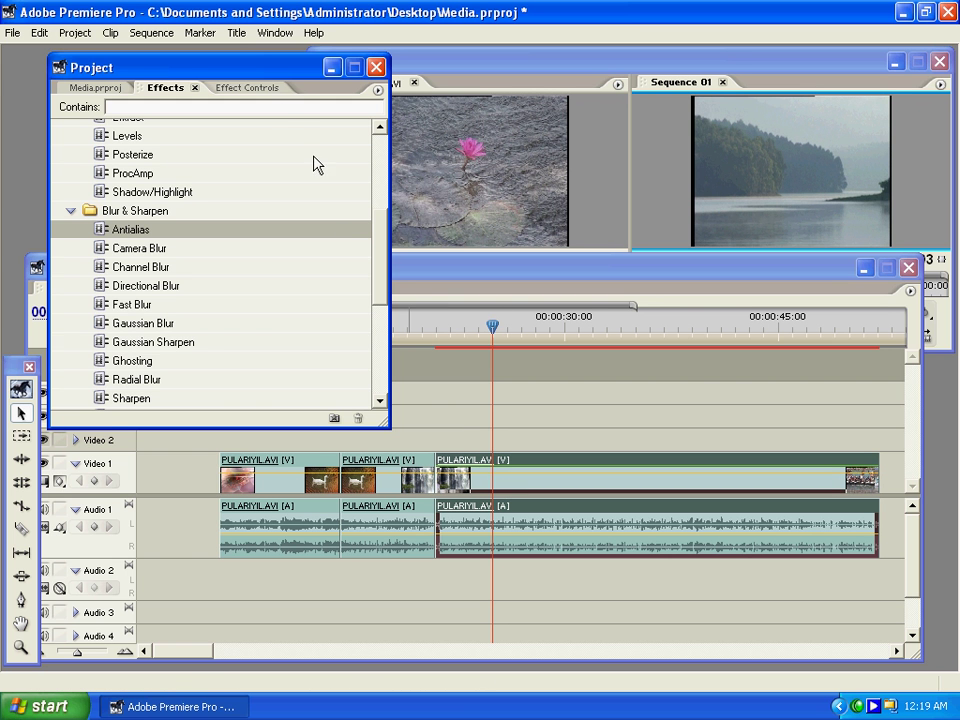
pyautogui.click(258, 92)
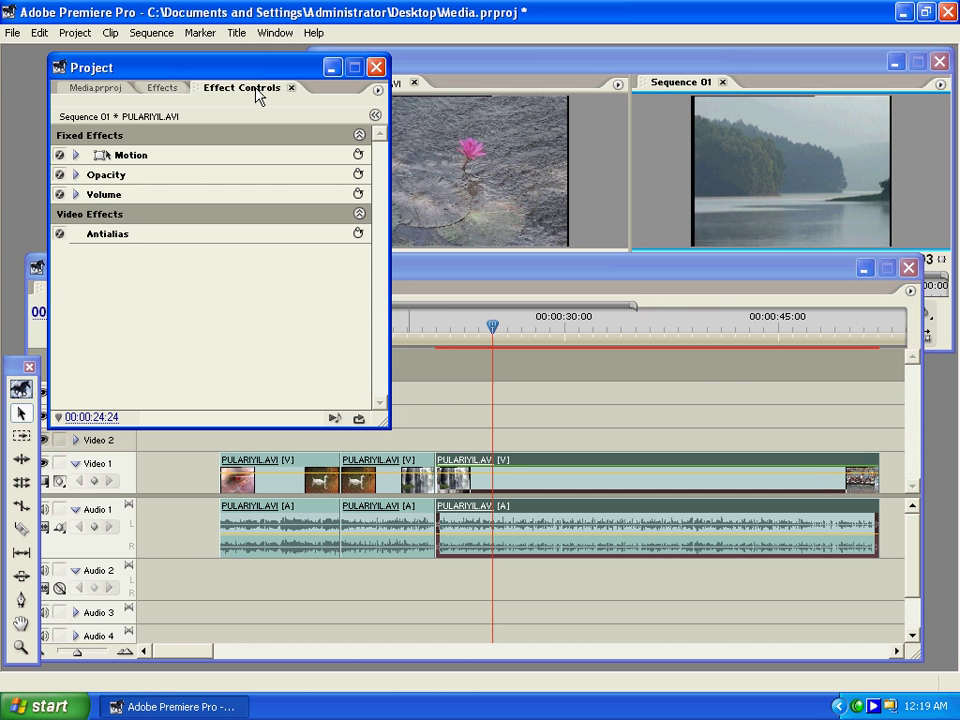
pyautogui.click(98, 236)
pyautogui.moveTo(491, 326); pyautogui.dragTo(650, 338)
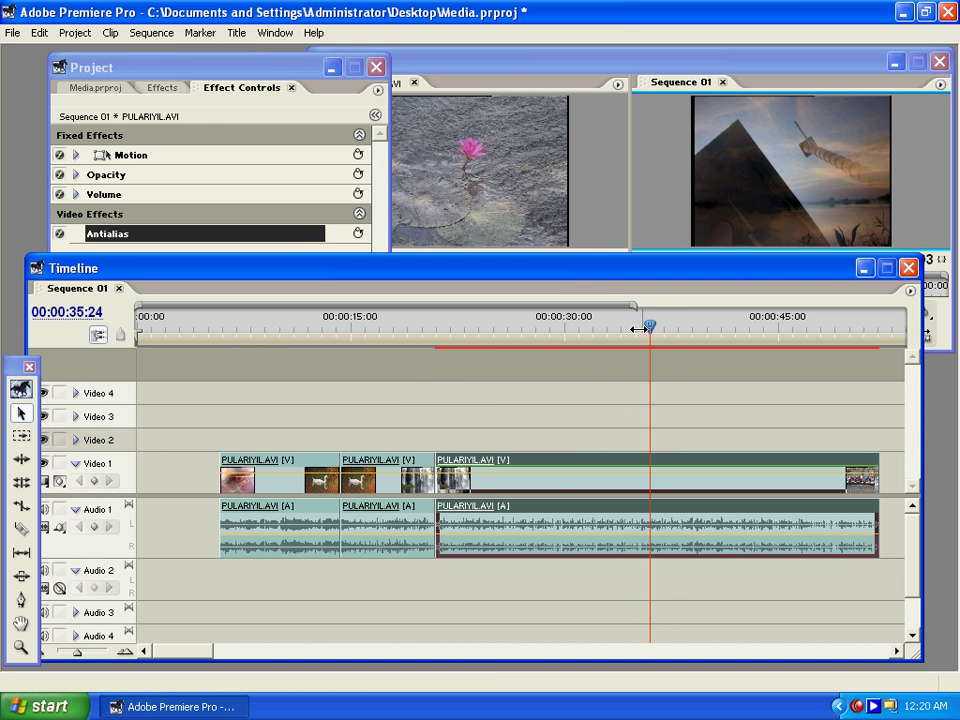
# Step: Remove the Antialias effect from the last segment
pyautogui.click(197, 71)
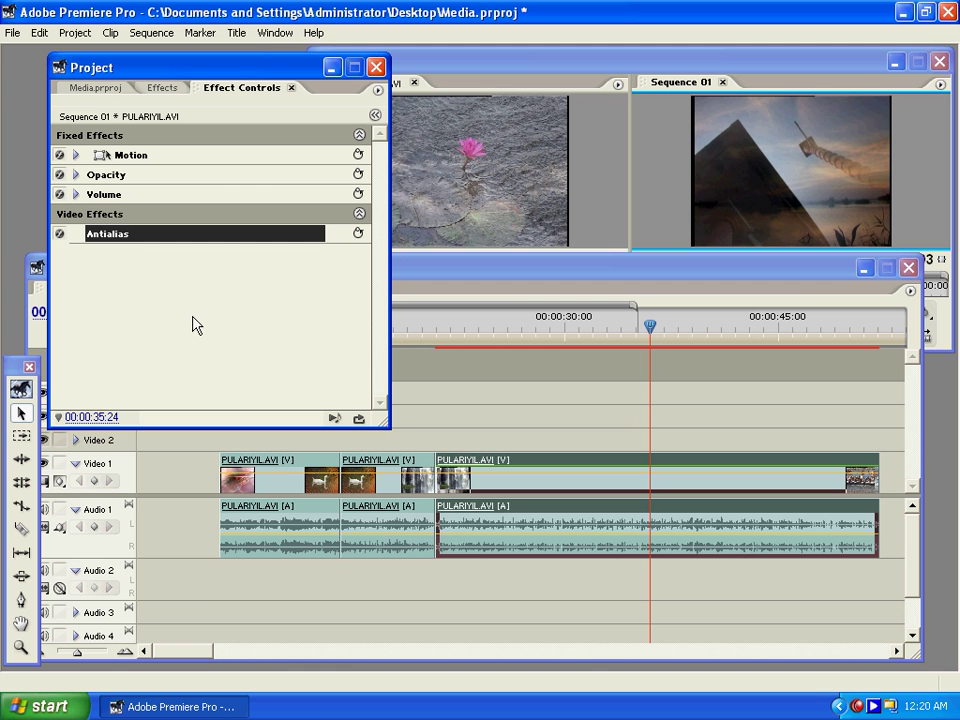
pyautogui.click(182, 274)
pyautogui.click(132, 240)
pyautogui.press('Delete')
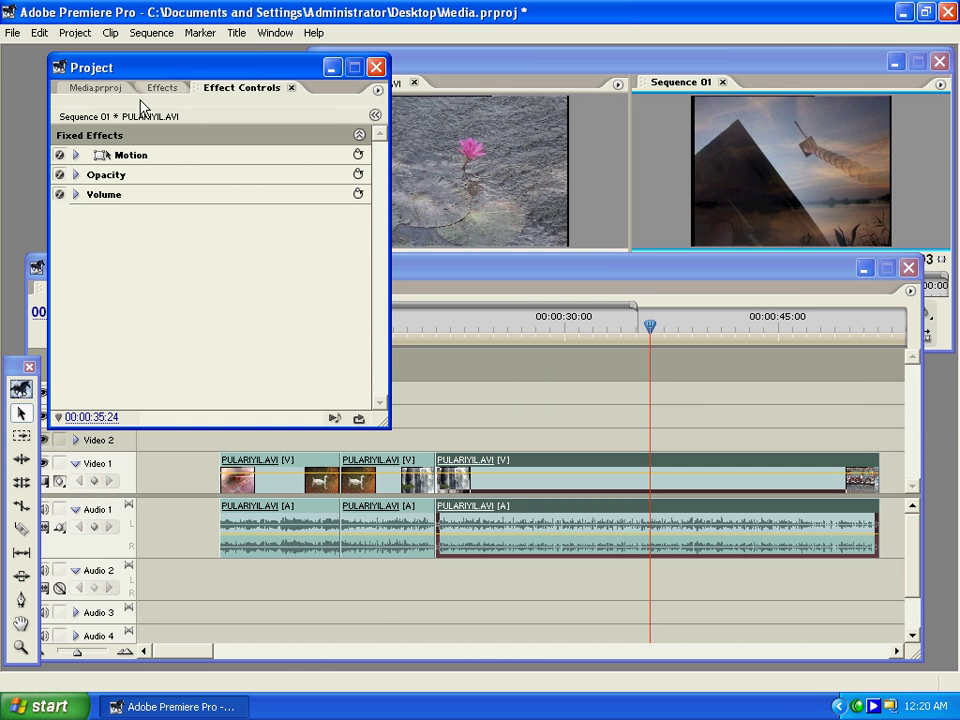
# Step: Apply the Camera Blur effect to the last segment and expand its Percent Blur setting in Effect Controls
pyautogui.click(155, 87)
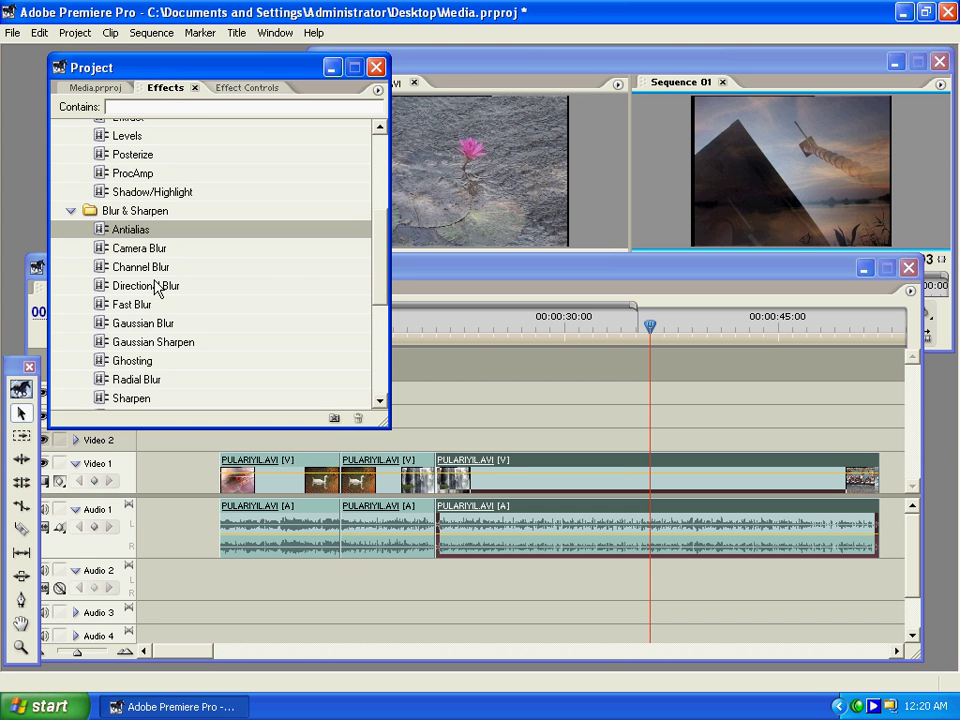
pyautogui.click(120, 256)
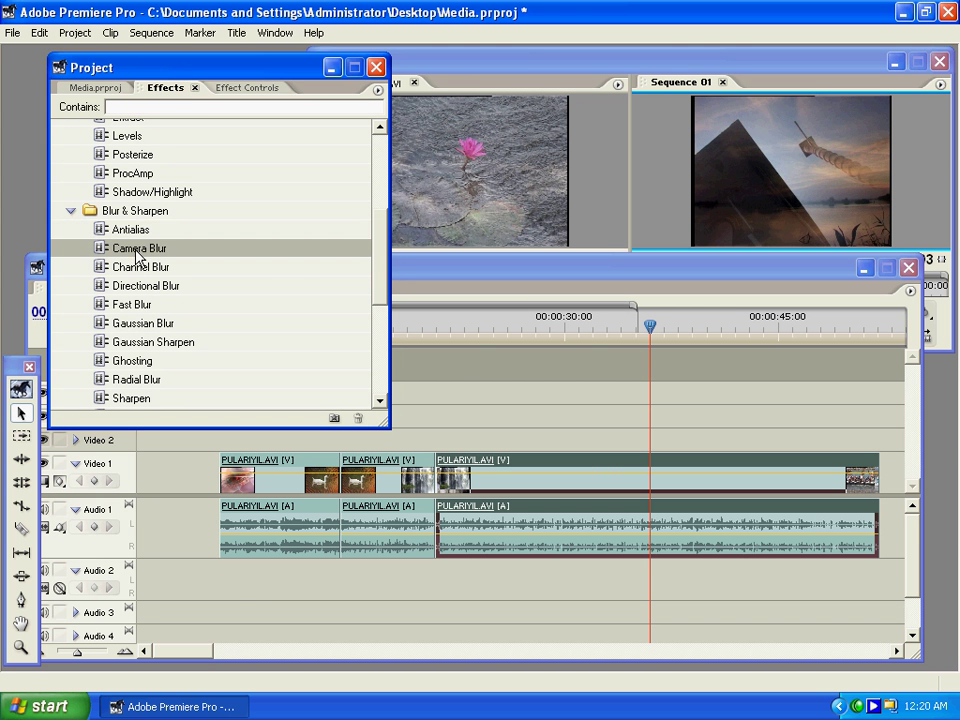
pyautogui.moveTo(128, 252); pyautogui.dragTo(557, 486)
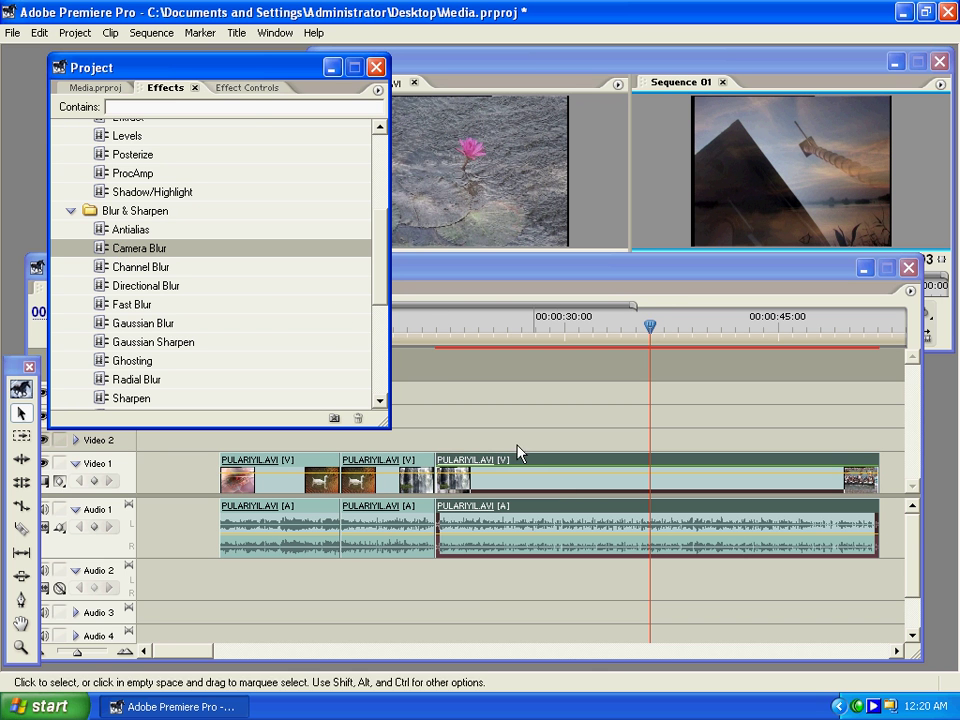
pyautogui.click(244, 89)
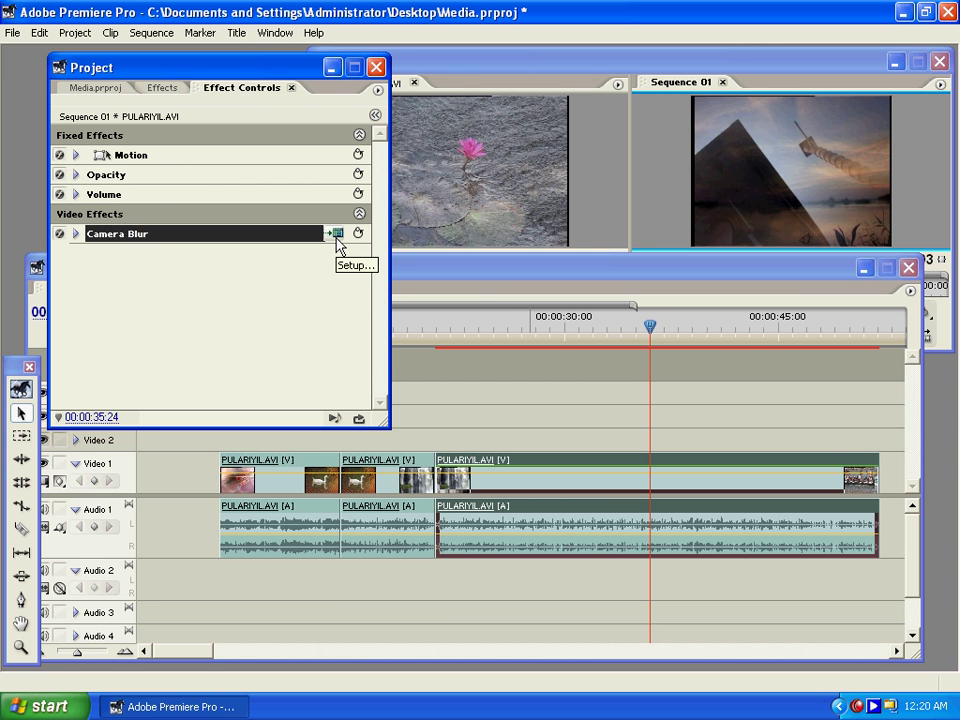
pyautogui.click(77, 236)
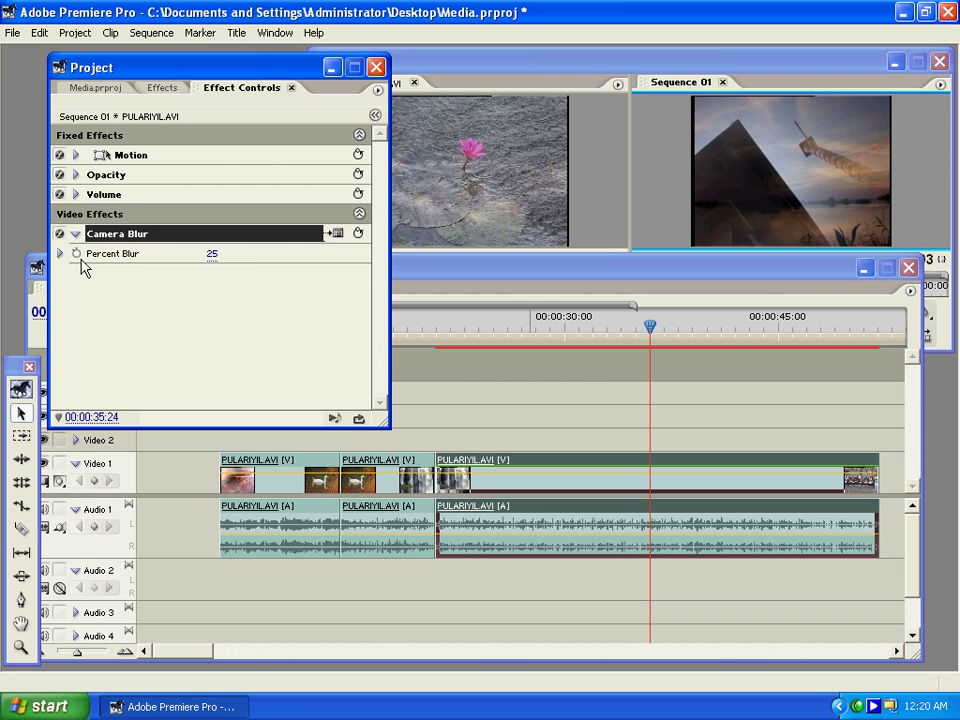
pyautogui.click(60, 254)
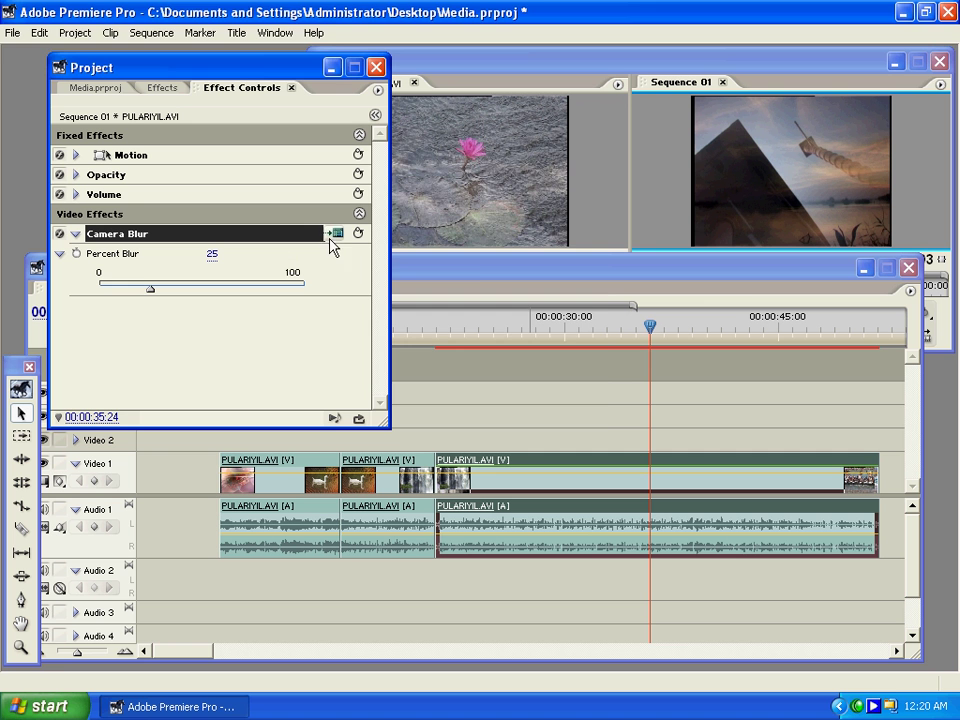
# Step: Set the Camera Blur amount to 93% in the effect's setup dialog
pyautogui.click(335, 234)
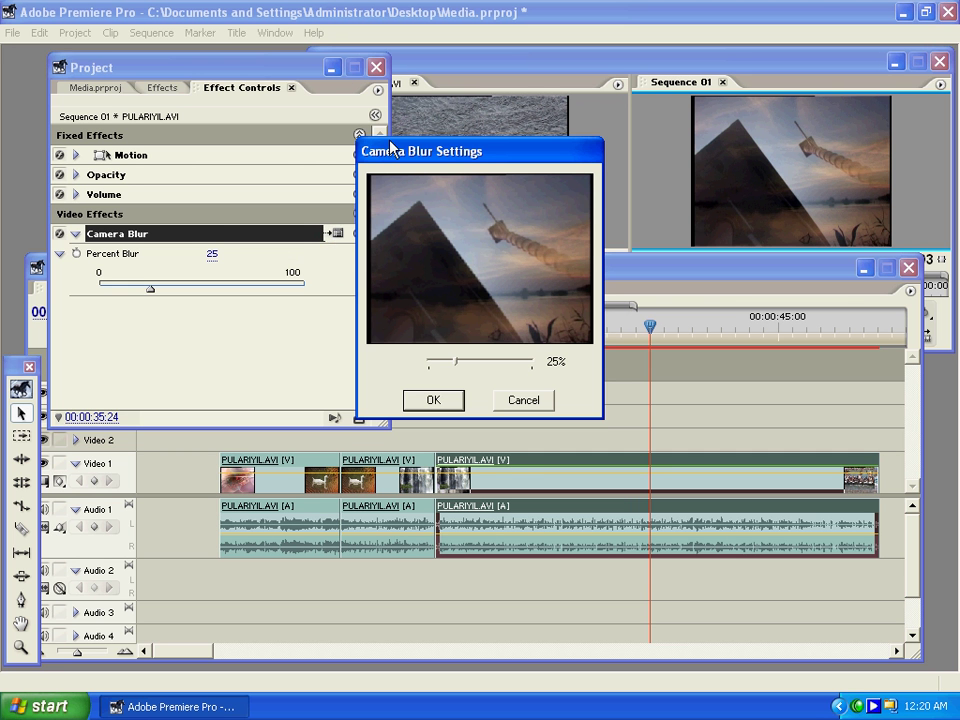
pyautogui.moveTo(396, 151); pyautogui.dragTo(275, 153)
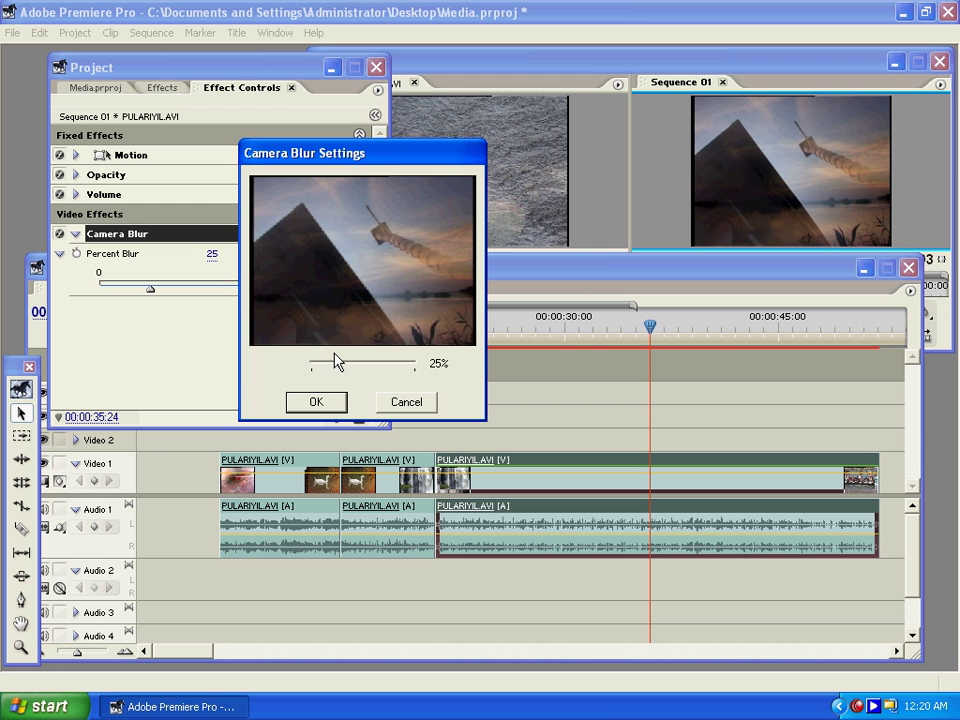
pyautogui.moveTo(338, 365); pyautogui.dragTo(408, 367)
pyautogui.click(658, 326)
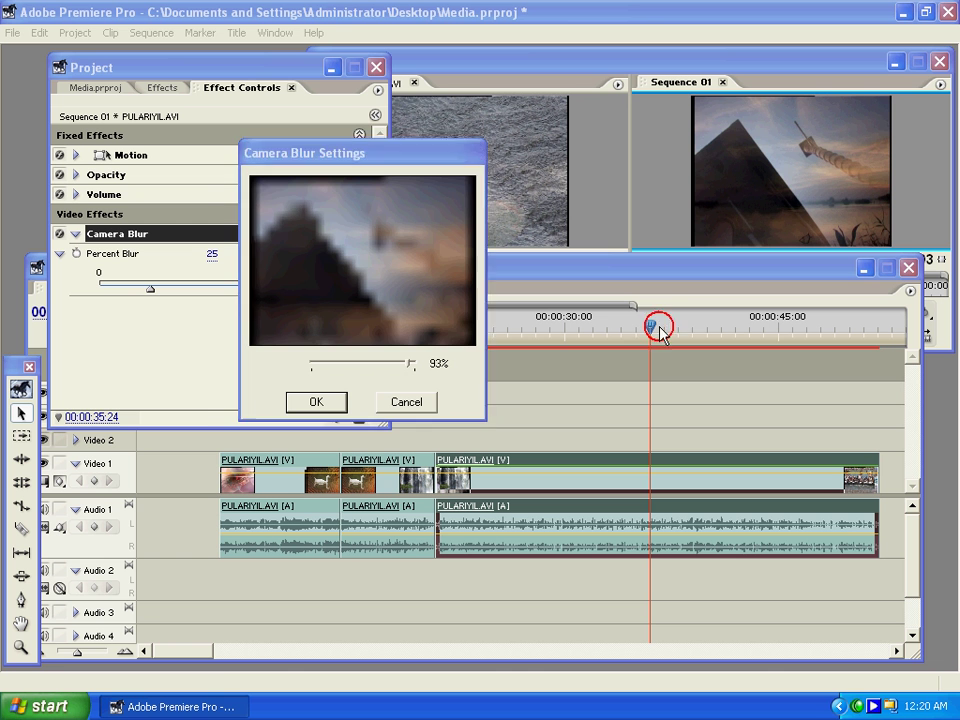
pyautogui.click(333, 403)
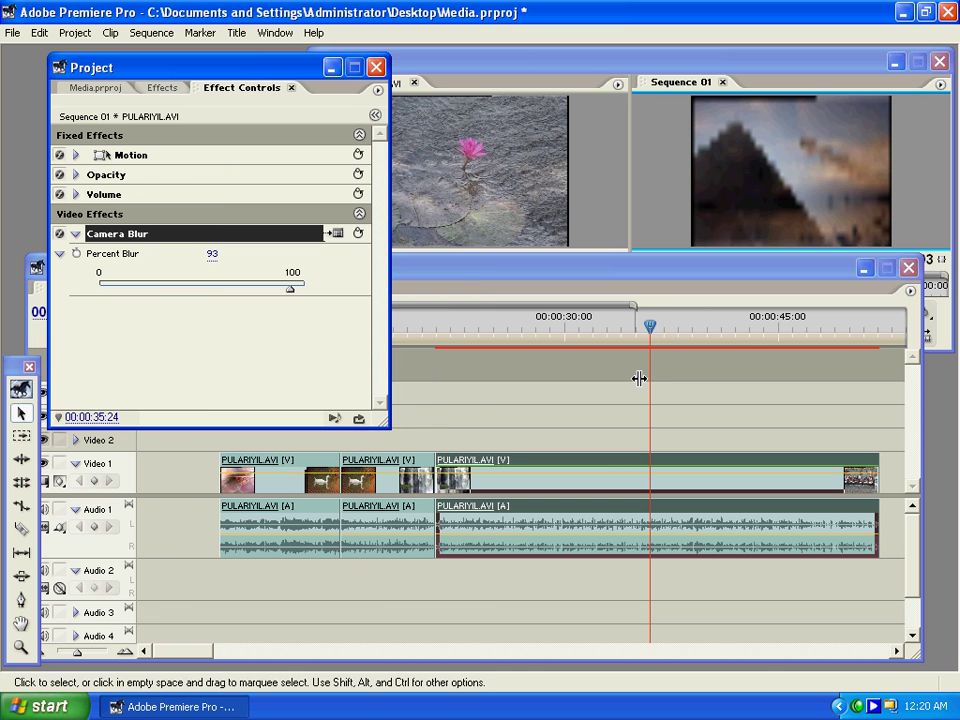
# Step: Check the camera-blurred last segment at 00:00:42:22 and 00:00:41:17
pyautogui.moveTo(677, 328); pyautogui.dragTo(752, 360)
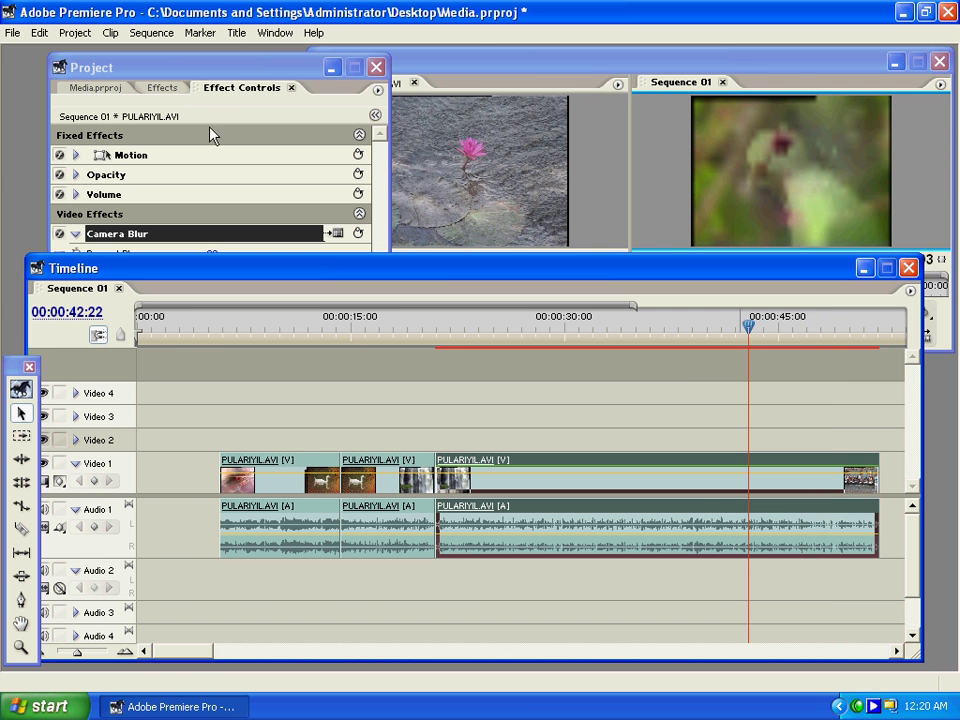
pyautogui.click(725, 334)
pyautogui.moveTo(725, 334)
pyautogui.mouseDown()
pyautogui.moveTo(700, 336)
pyautogui.moveTo(728, 334)
pyautogui.mouseUp()
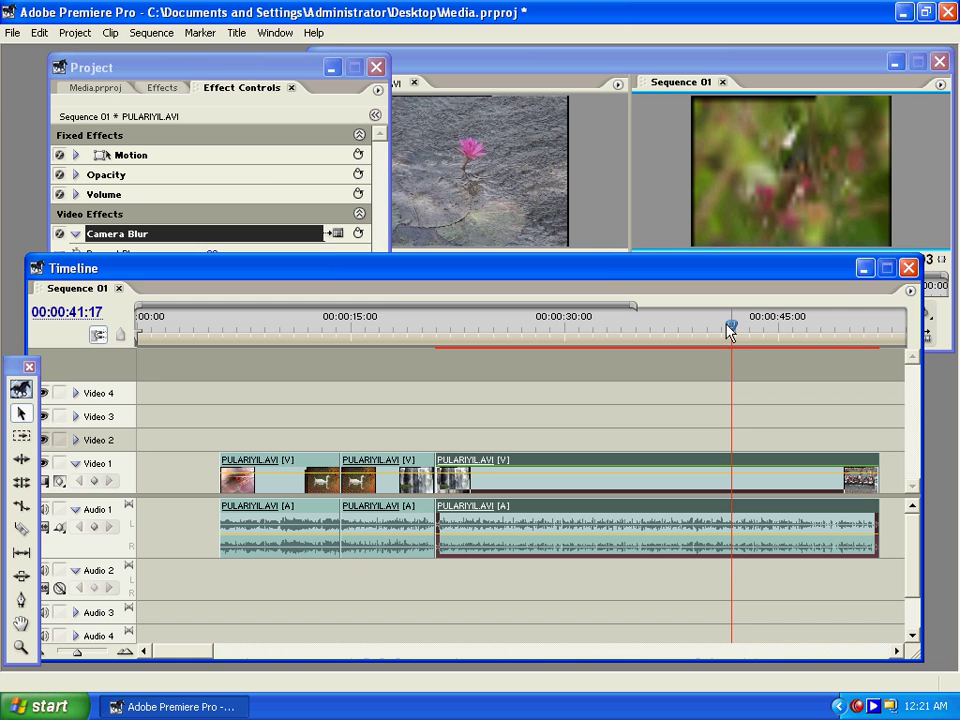
# Step: Reopen the Camera Blur setup and set the blur amount to 94%
pyautogui.click(208, 64)
pyautogui.click(337, 233)
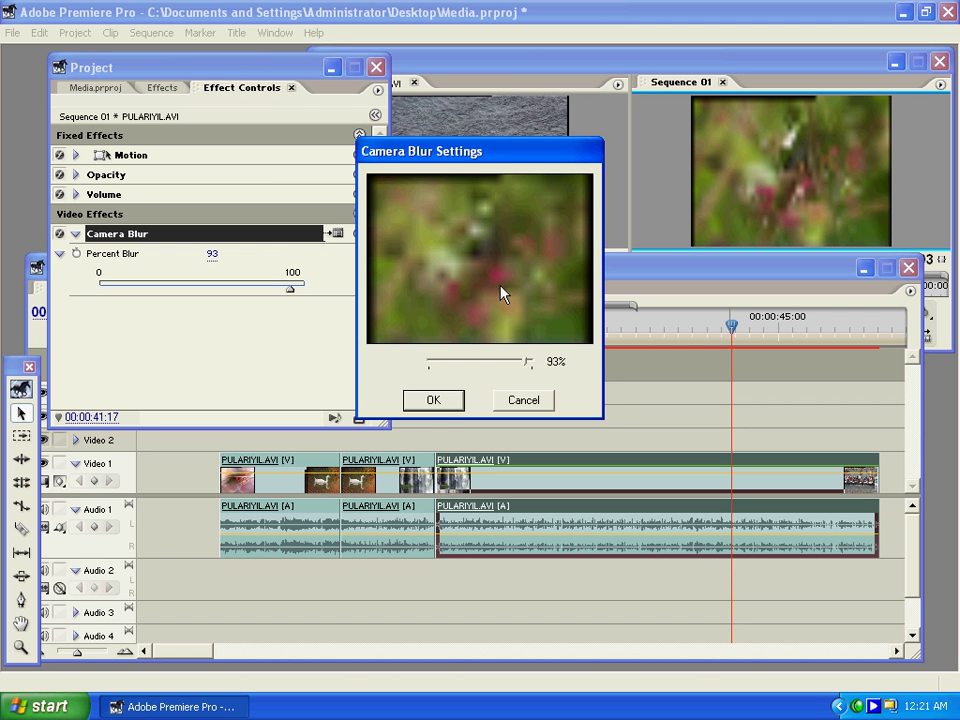
pyautogui.moveTo(530, 362)
pyautogui.mouseDown()
pyautogui.moveTo(497, 364)
pyautogui.moveTo(527, 364)
pyautogui.mouseUp()
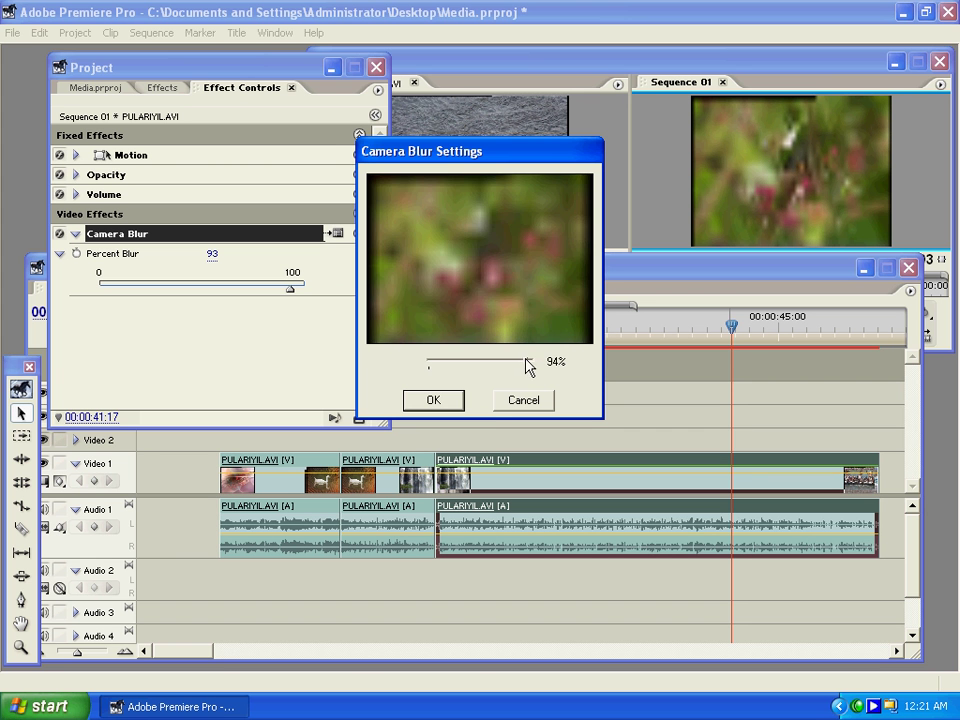
pyautogui.click(433, 400)
# Step: Play the camera-blurred segment from 00:00:24:13 and stop at 00:00:28:10
pyautogui.moveTo(701, 328); pyautogui.dragTo(490, 340)
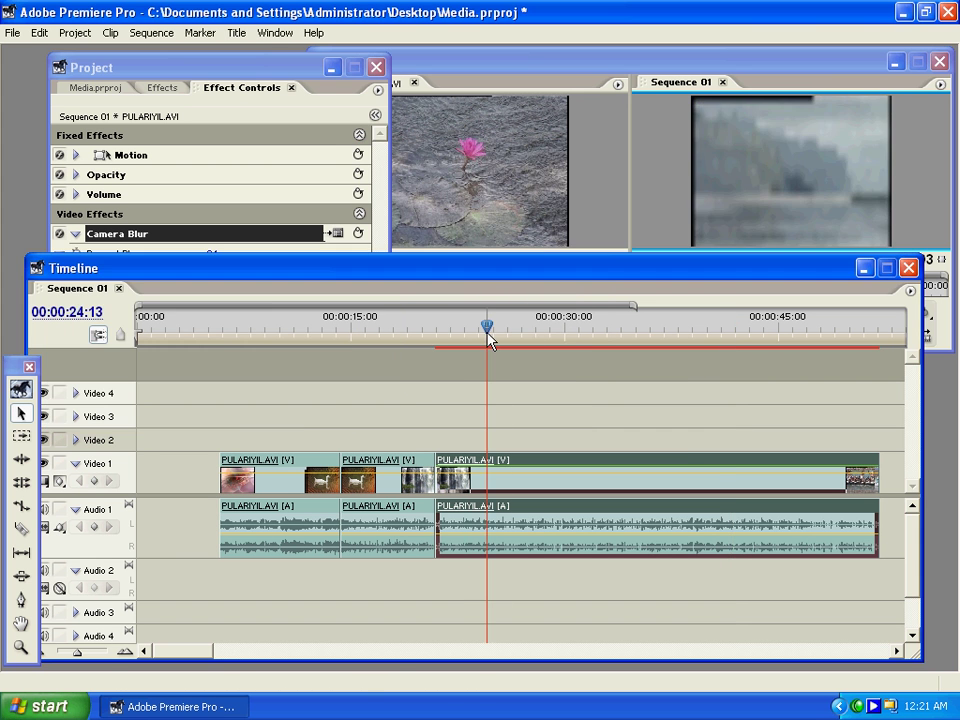
pyautogui.press('space')
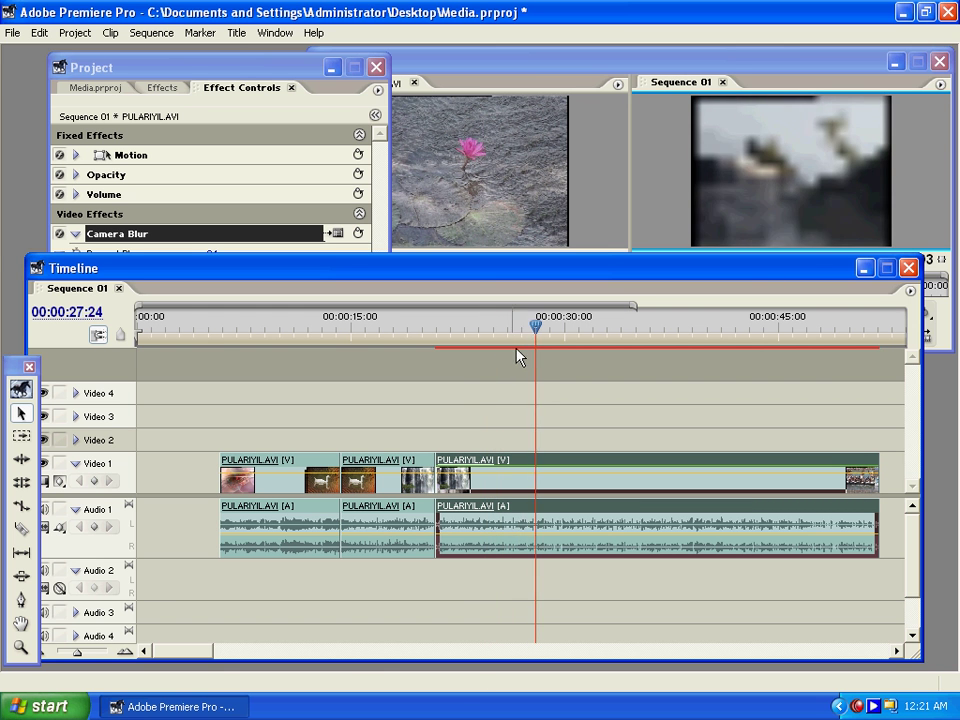
pyautogui.press('space')
# Step: Remove the Camera Blur effect from the last segment
pyautogui.click(266, 62)
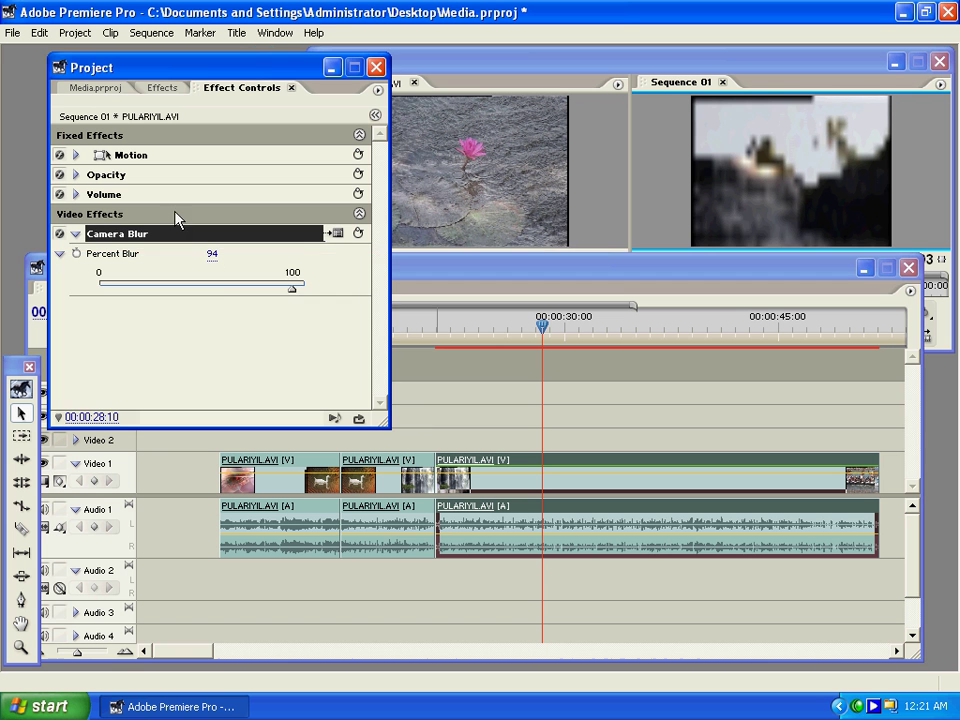
pyautogui.click(139, 252)
pyautogui.press('Delete')
# Step: Apply the Channel Blur effect to the last segment and show it in Effect Controls
pyautogui.click(163, 88)
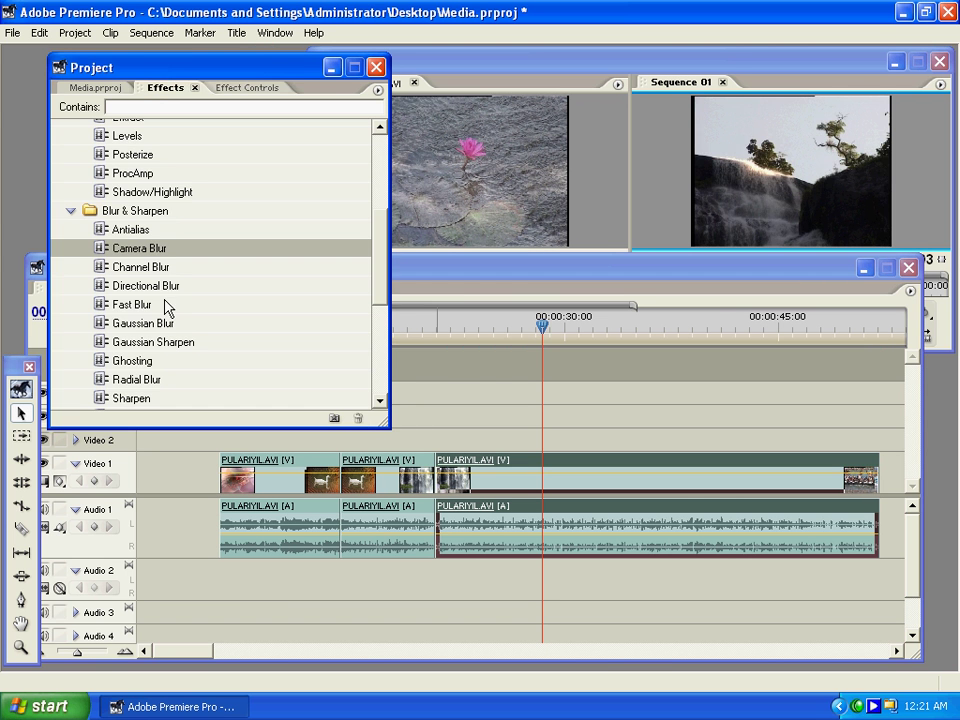
pyautogui.moveTo(130, 275); pyautogui.dragTo(500, 478)
pyautogui.click(247, 88)
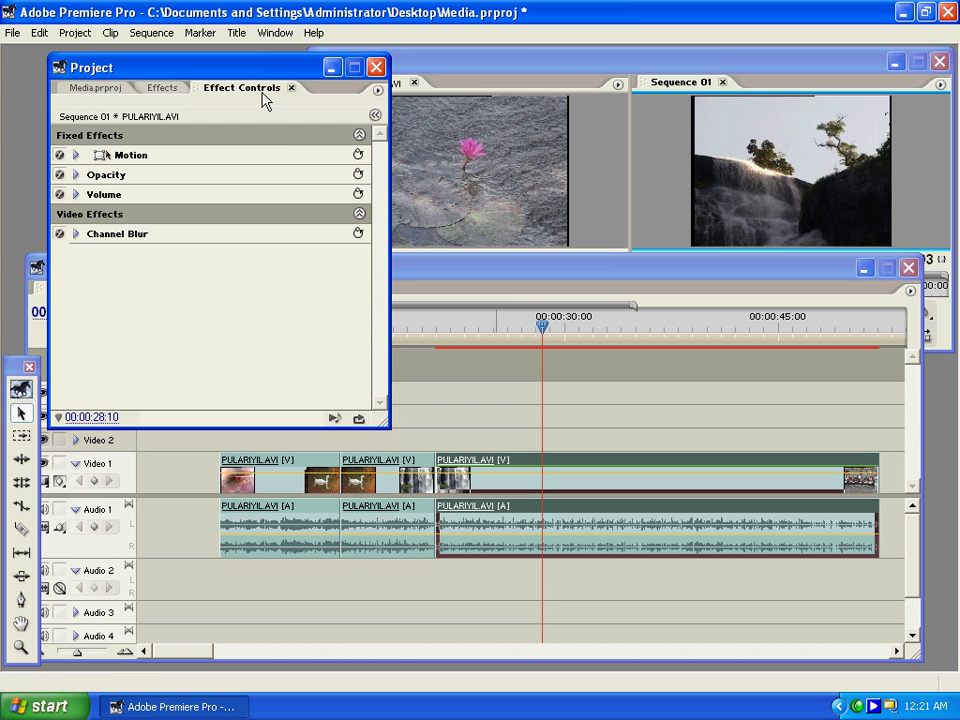
# Step: Set the Channel Blur effect's red blurriness to 127.0 and green blurriness to 99.6
pyautogui.click(75, 233)
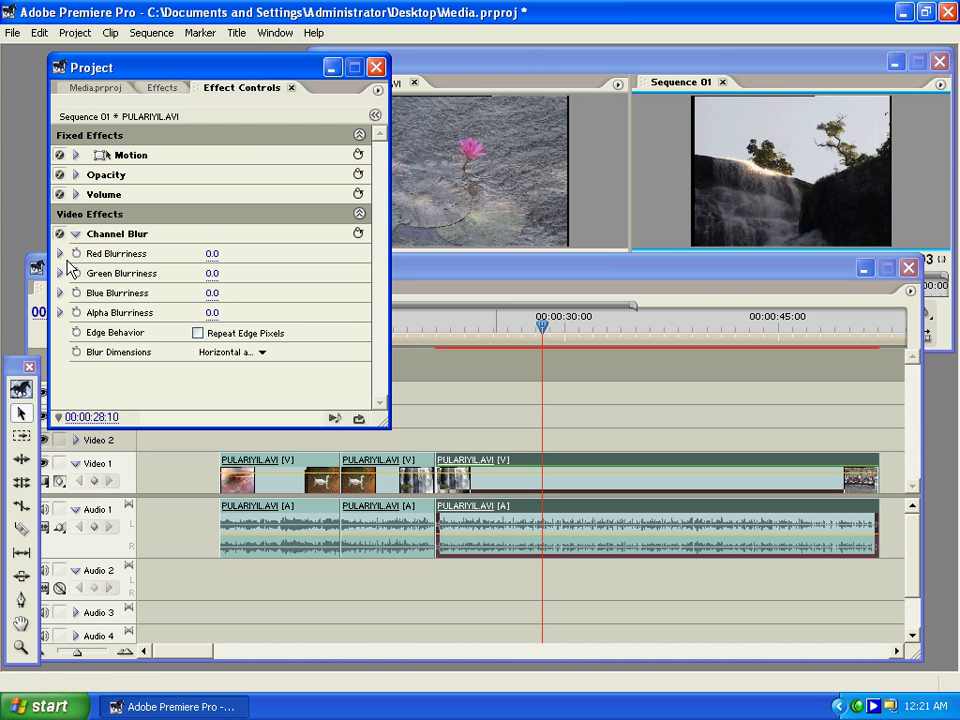
pyautogui.click(60, 253)
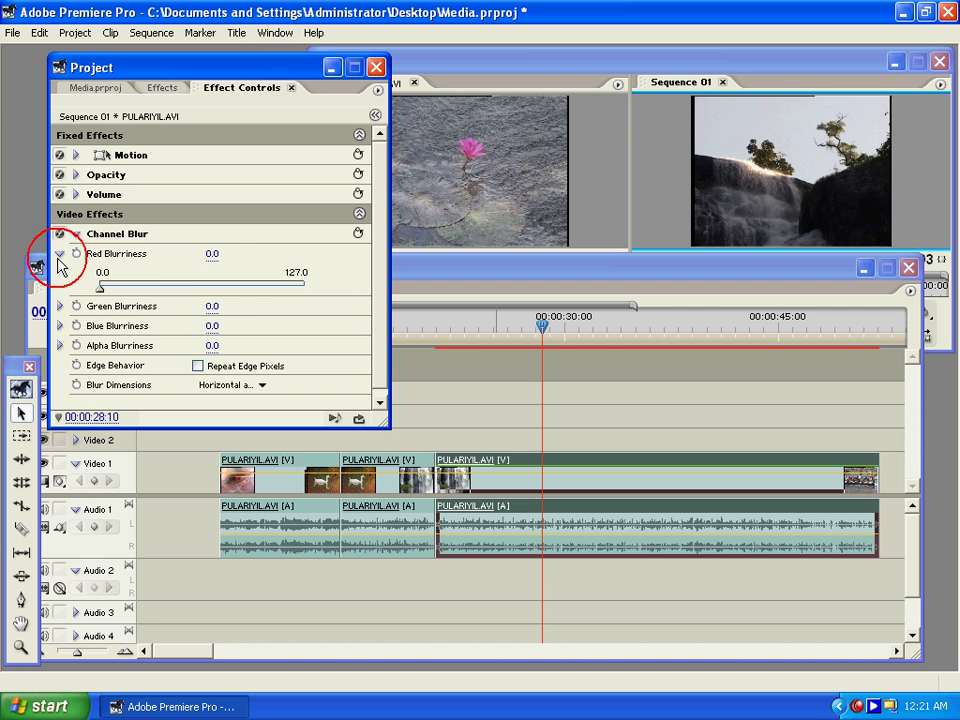
pyautogui.moveTo(104, 287); pyautogui.dragTo(368, 293)
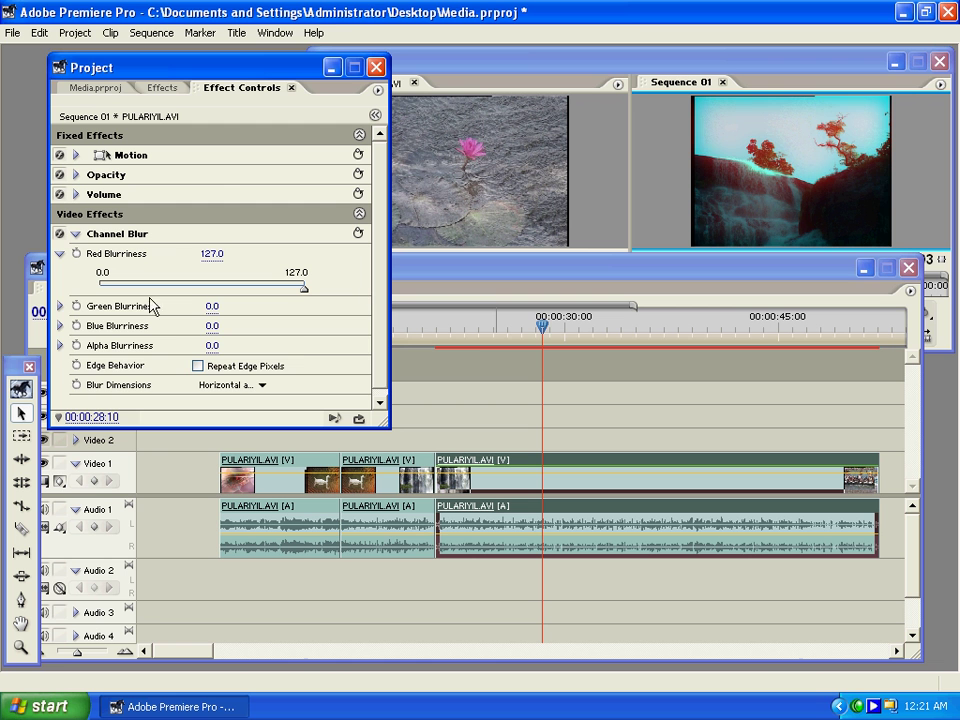
pyautogui.click(60, 306)
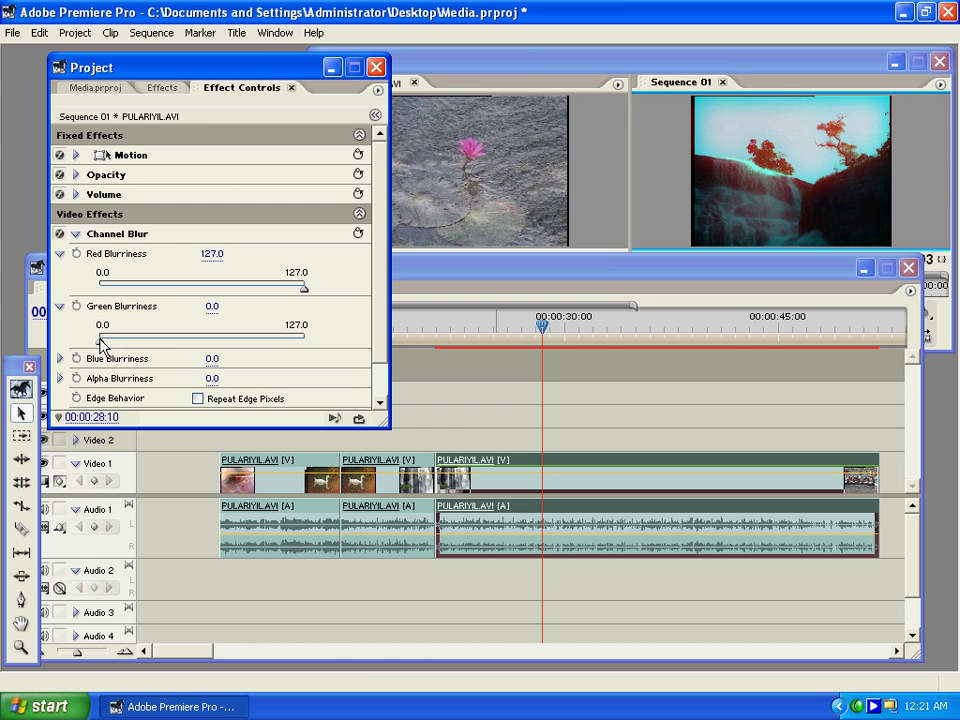
pyautogui.moveTo(100, 337); pyautogui.dragTo(262, 341)
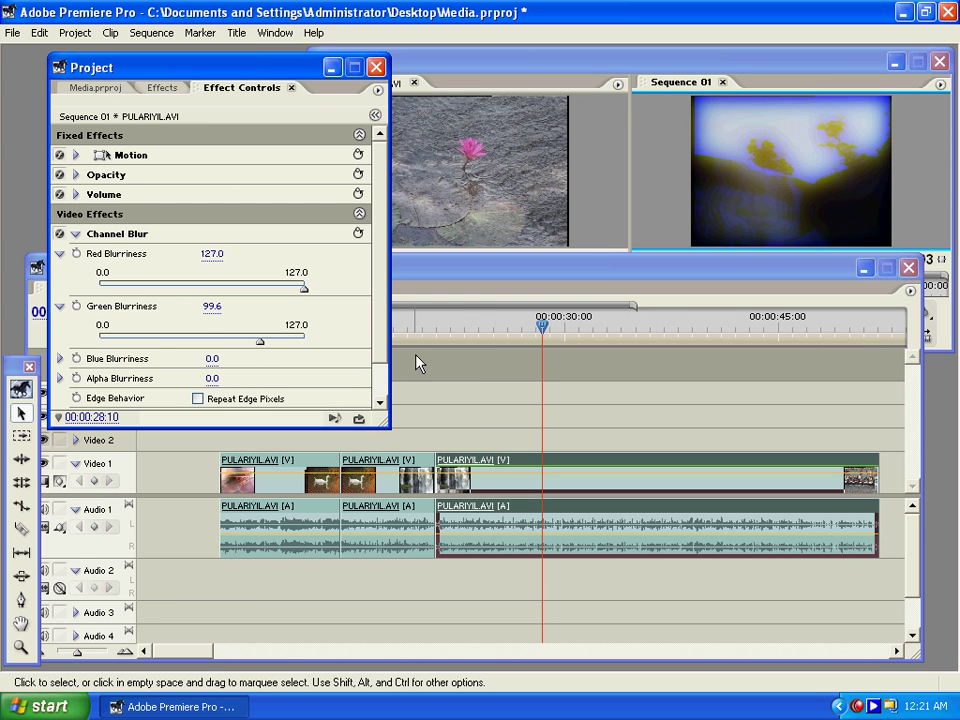
# Step: Preview the channel blur at 00:00:36:19 and remove the Channel Blur effect from the last segment
pyautogui.click(615, 345)
pyautogui.moveTo(615, 345); pyautogui.dragTo(661, 335)
pyautogui.click(251, 69)
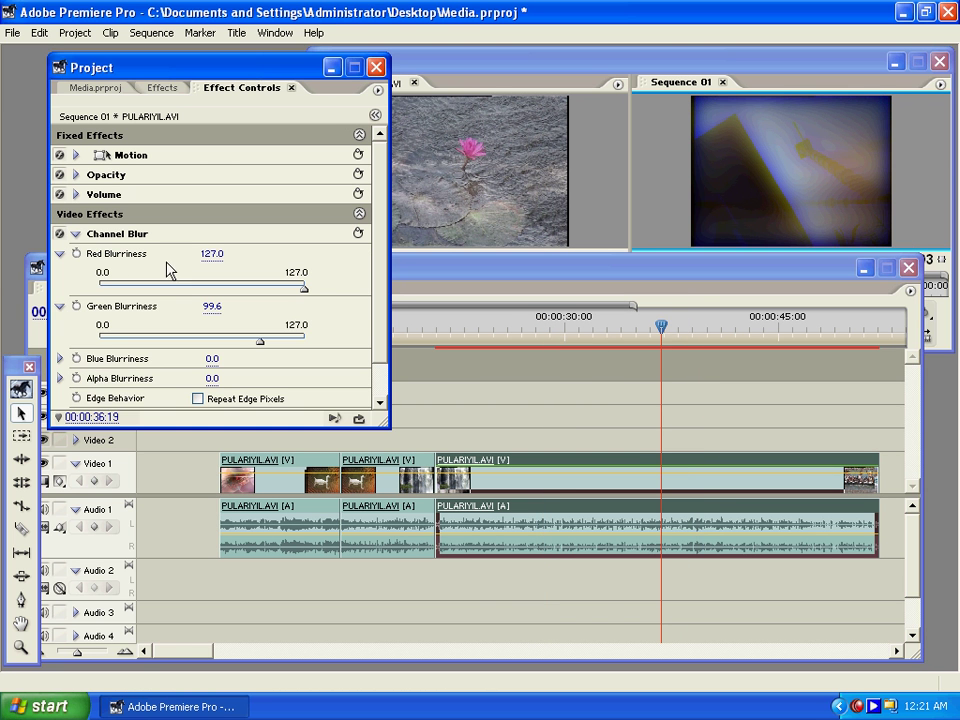
pyautogui.click(103, 236)
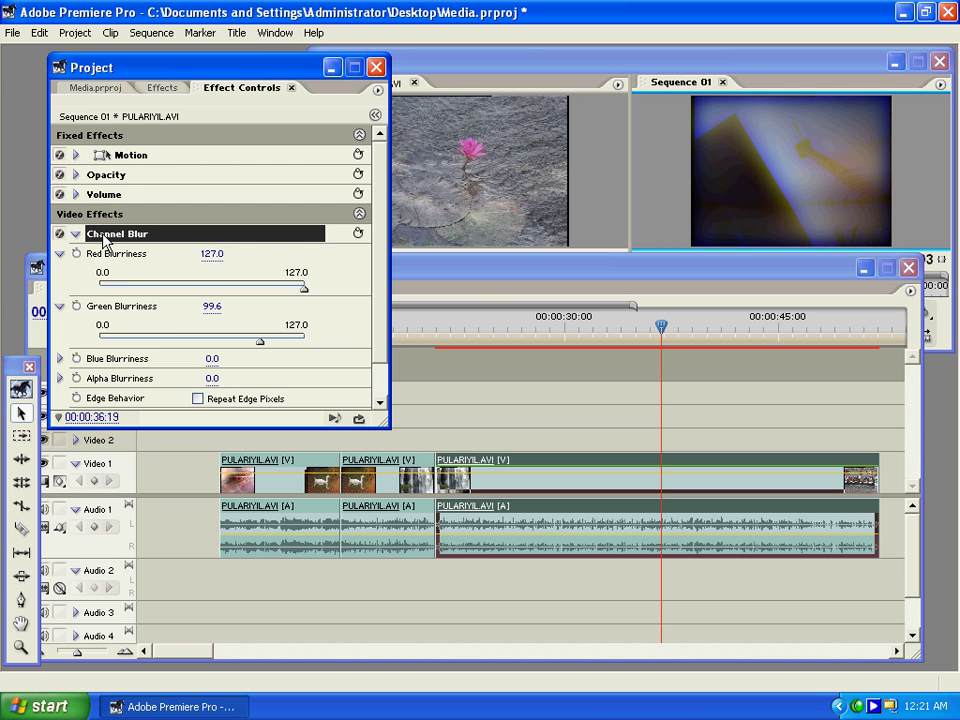
pyautogui.press('Delete')
# Step: Apply the Fast Blur effect to the last segment and show it in Effect Controls
pyautogui.click(165, 89)
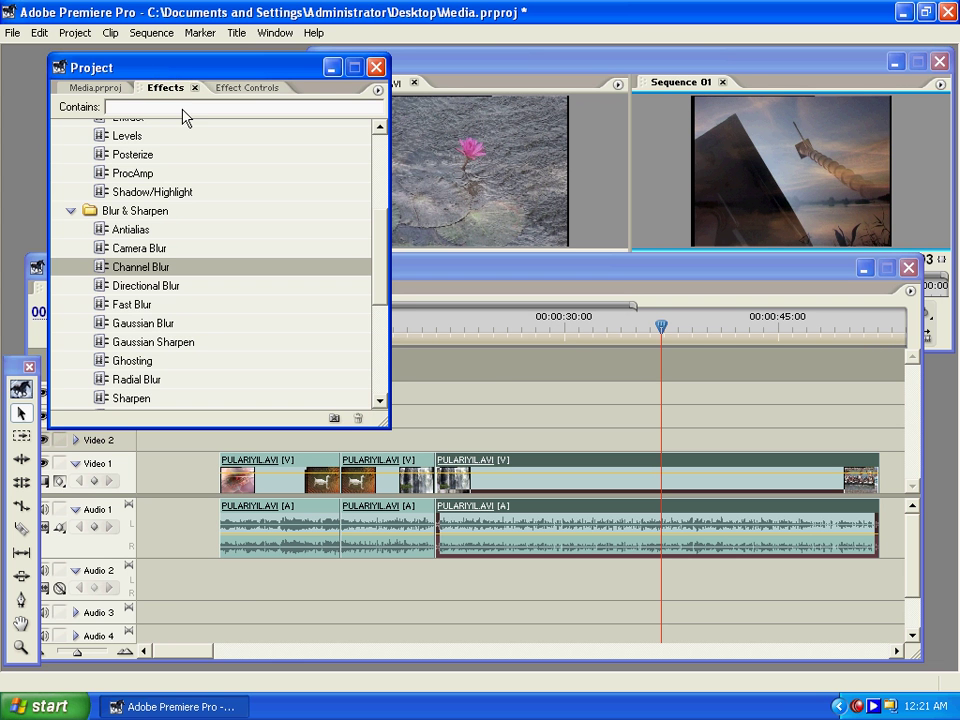
pyautogui.moveTo(111, 304); pyautogui.dragTo(491, 458)
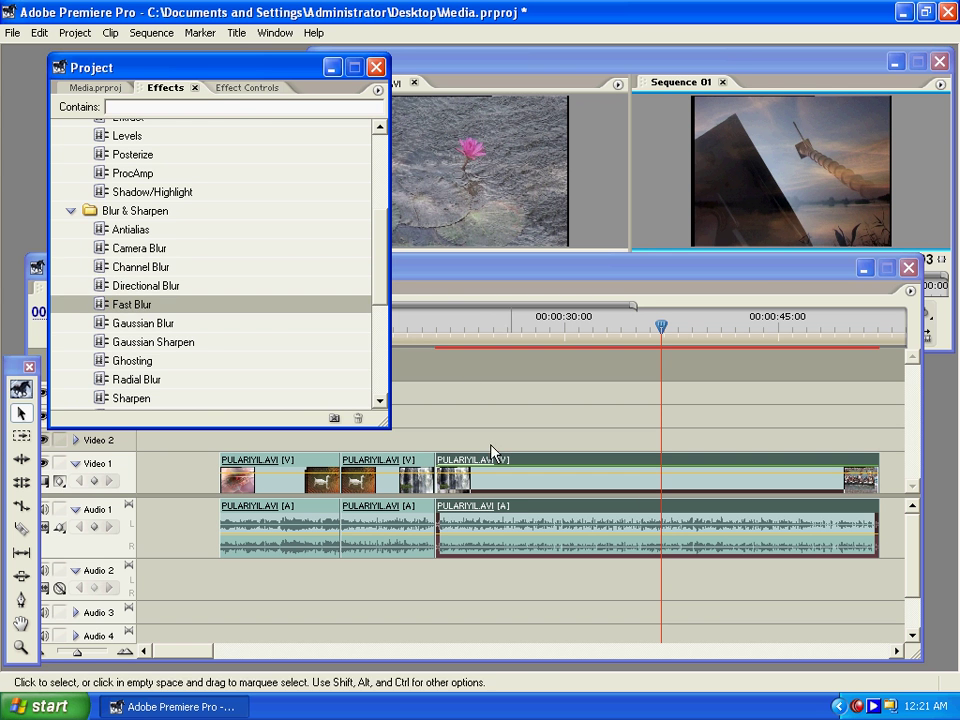
pyautogui.click(232, 89)
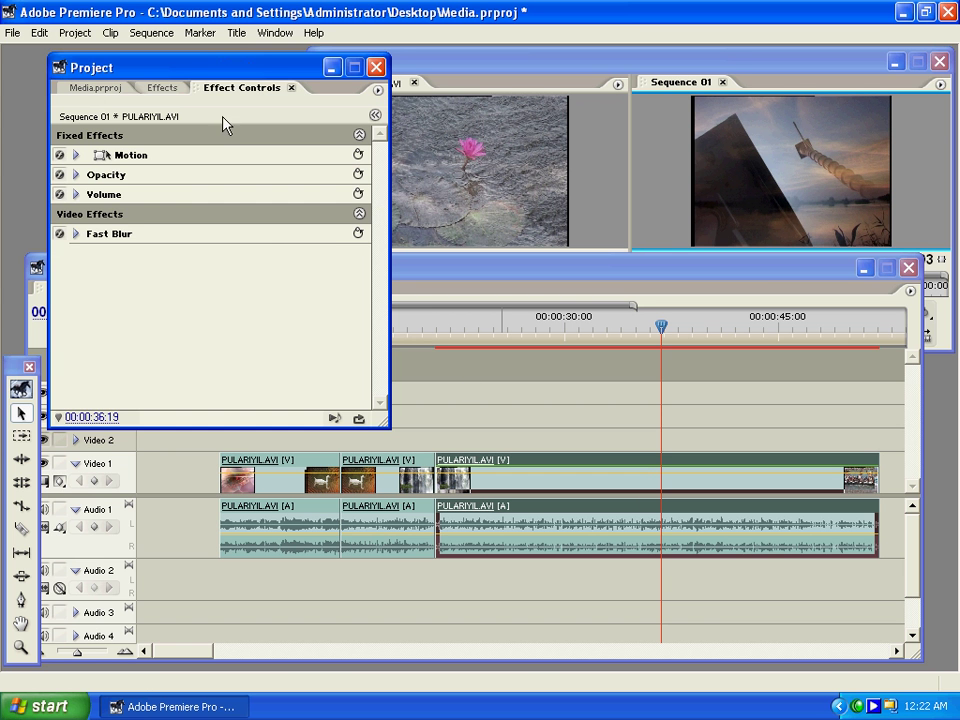
# Step: Set the Fast Blur effect's blurriness to about 108.4 and preview the segment at 00:00:23:15
pyautogui.click(76, 234)
pyautogui.click(60, 253)
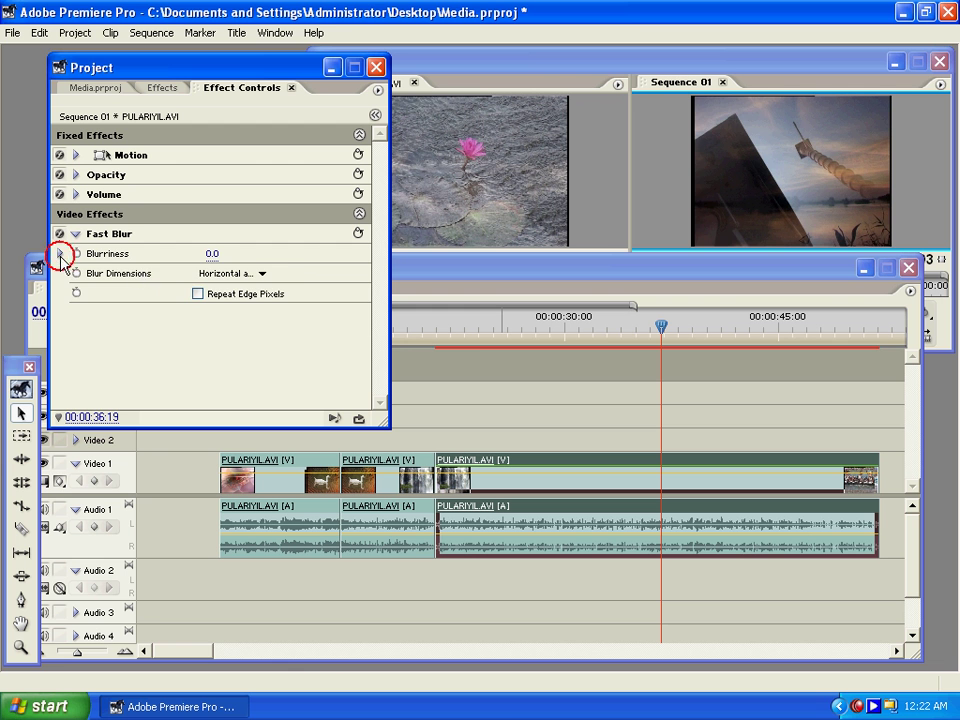
pyautogui.moveTo(100, 288); pyautogui.dragTo(284, 297)
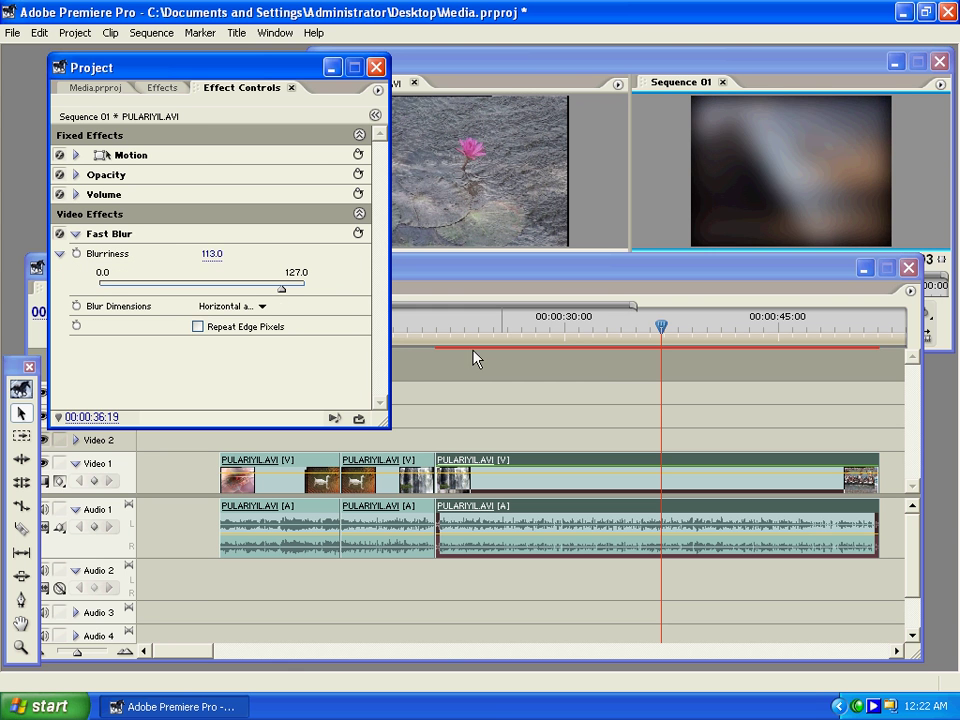
pyautogui.moveTo(662, 330); pyautogui.dragTo(476, 345)
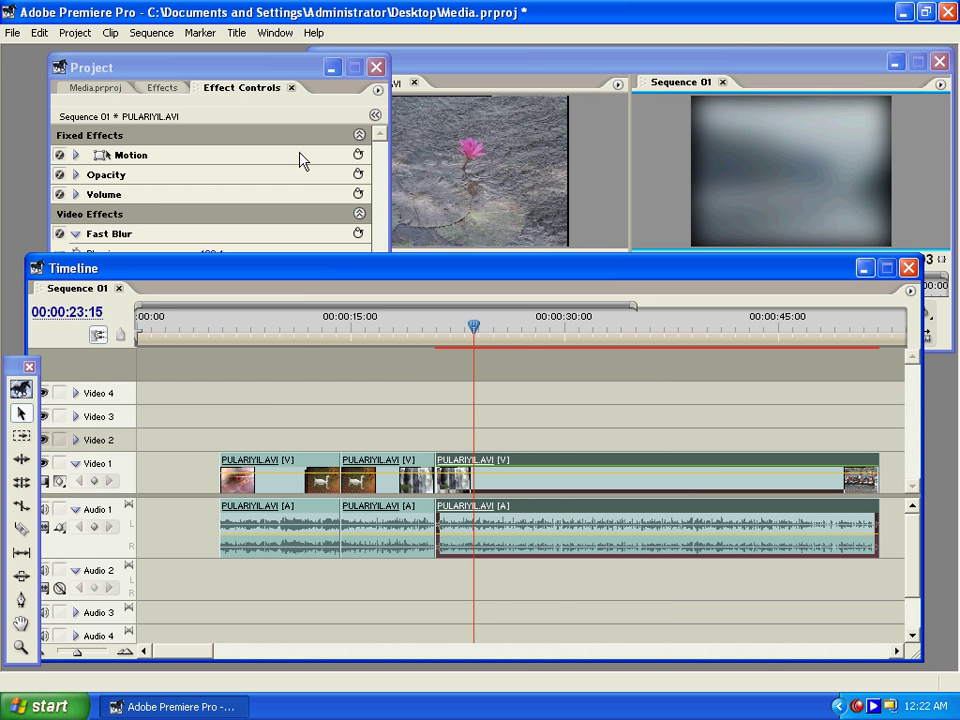
# Step: Set the Fast Blur dimensions to Horizontal and preview the segment at 00:00:31:07 and 00:00:36:17
pyautogui.click(259, 91)
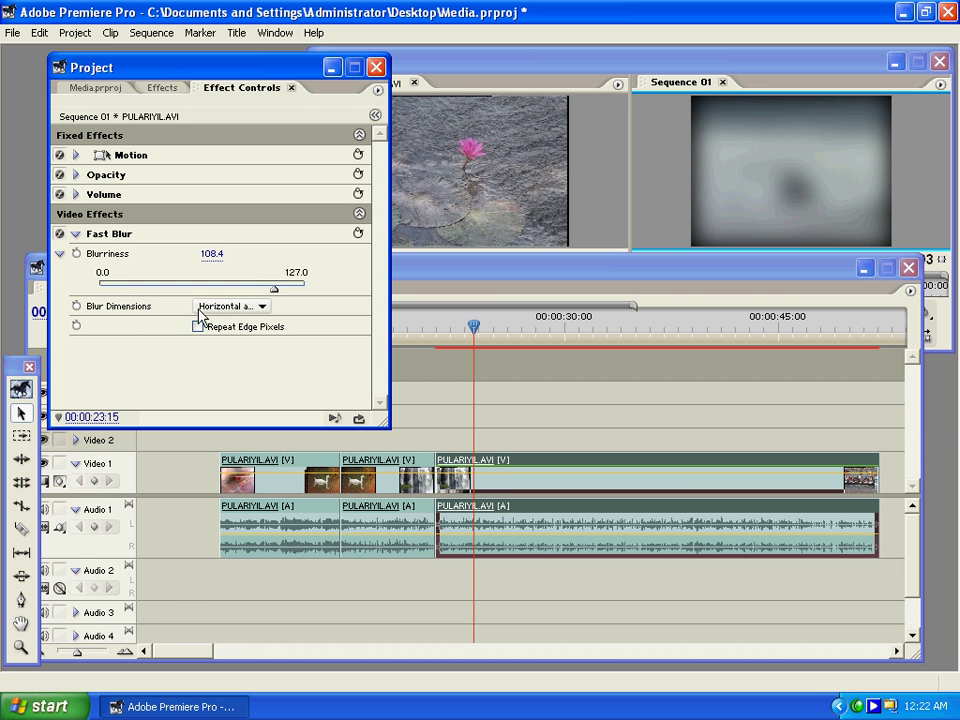
pyautogui.click(237, 314)
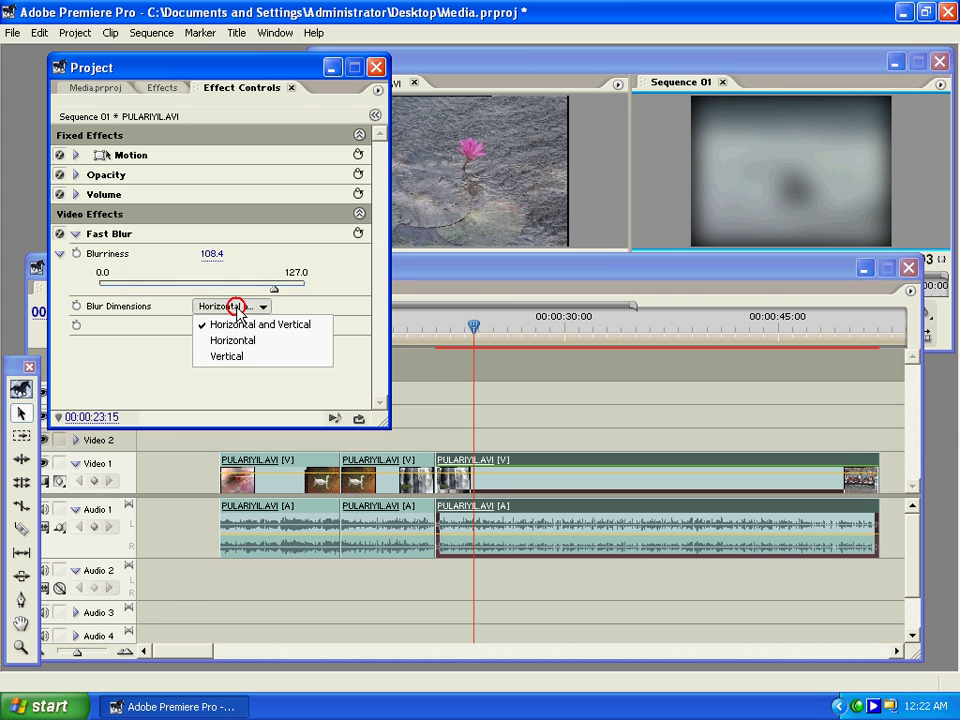
pyautogui.click(247, 338)
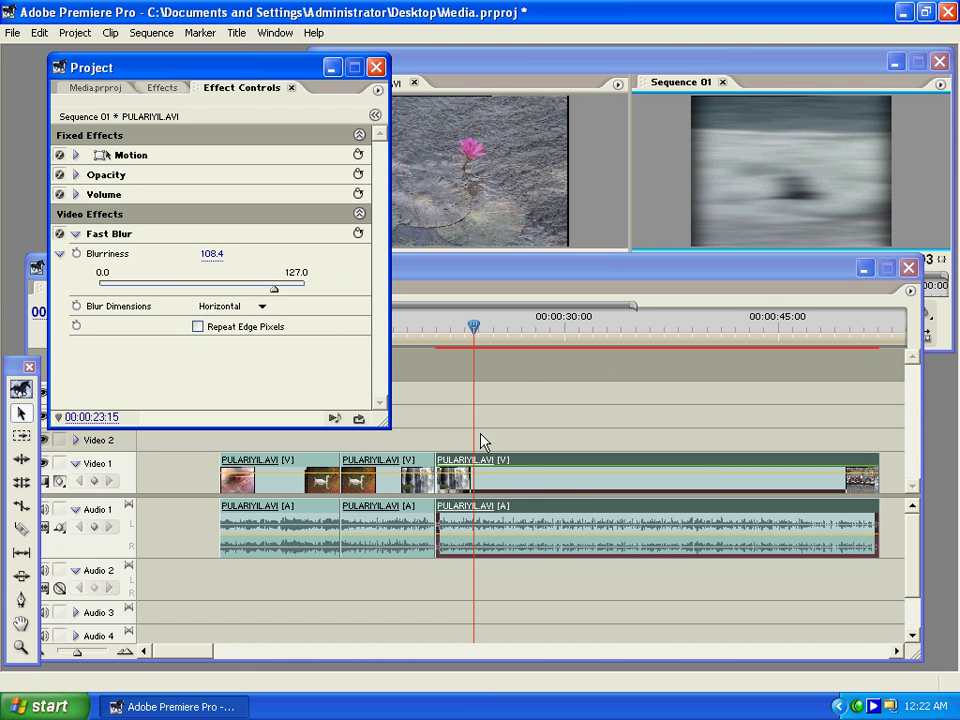
pyautogui.click(583, 327)
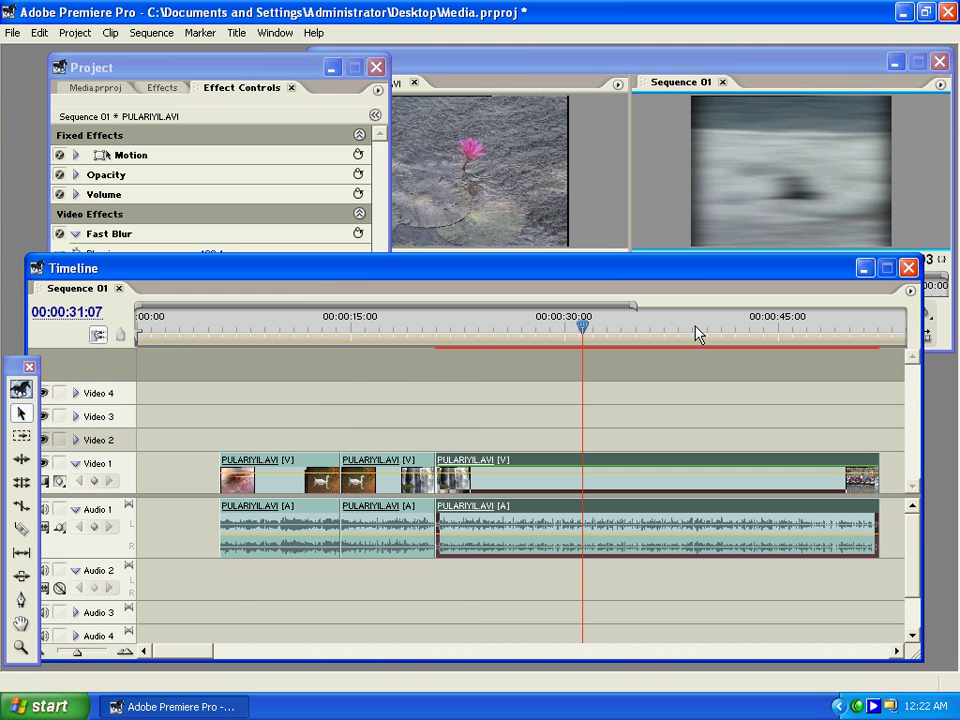
pyautogui.click(661, 326)
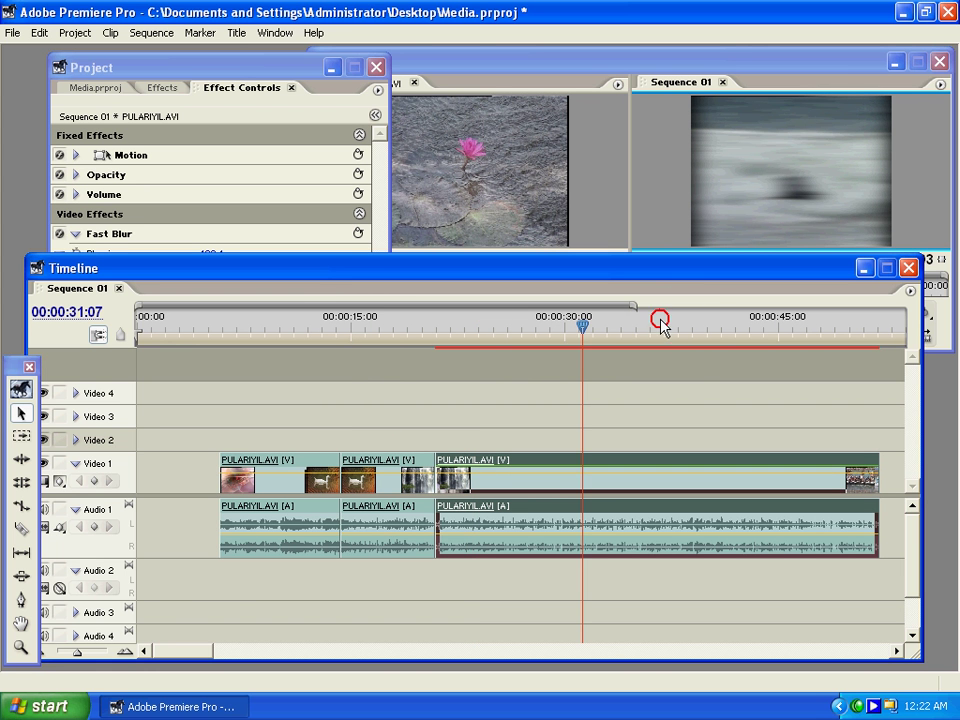
pyautogui.click(296, 69)
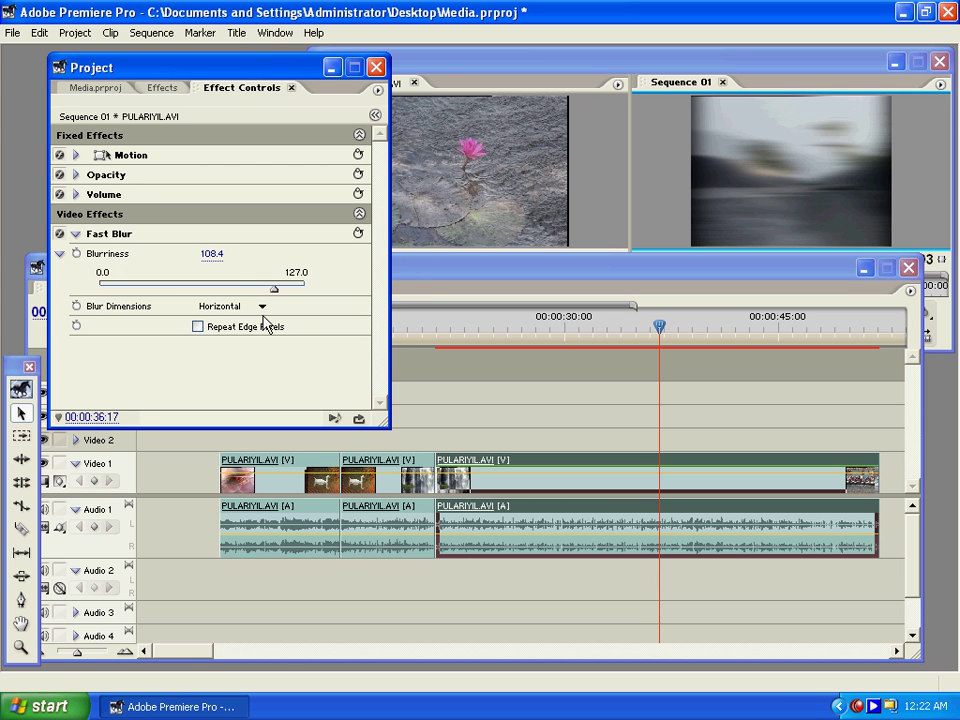
# Step: Switch the Fast Blur dimensions to Vertical and preview the segment at 00:00:41:22 and 00:00:40:16
pyautogui.click(258, 307)
pyautogui.click(257, 357)
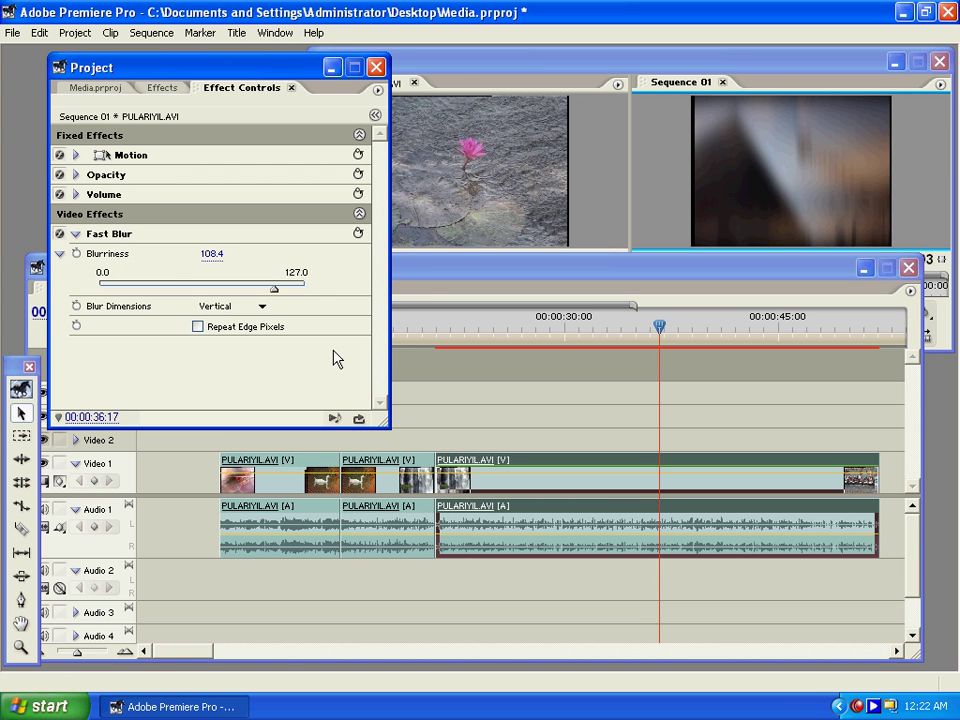
pyautogui.click(735, 326)
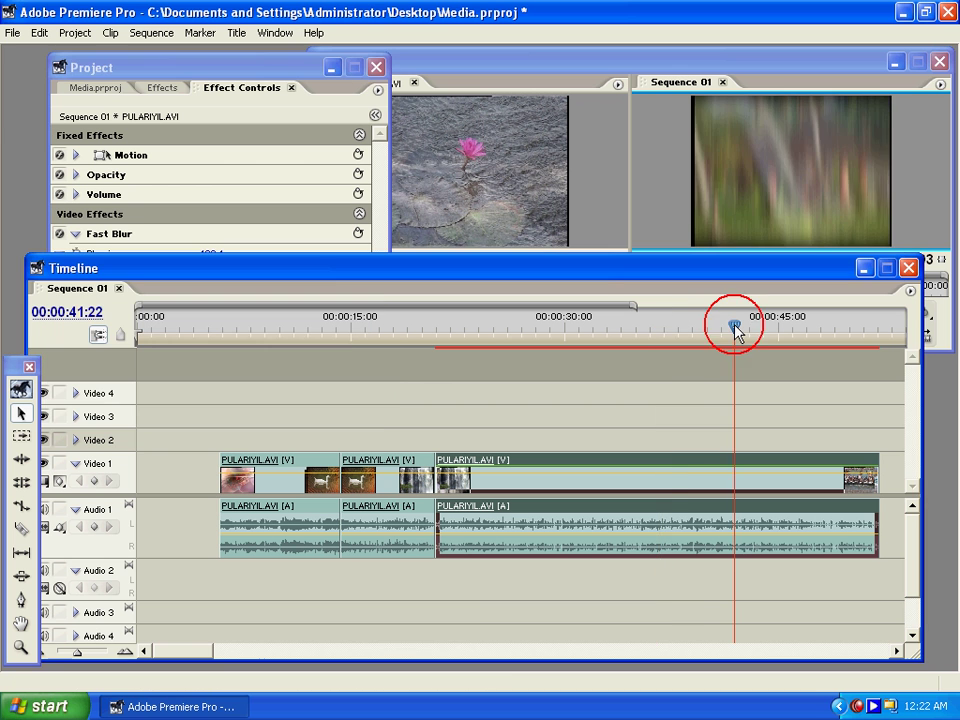
pyautogui.moveTo(735, 326); pyautogui.dragTo(718, 330)
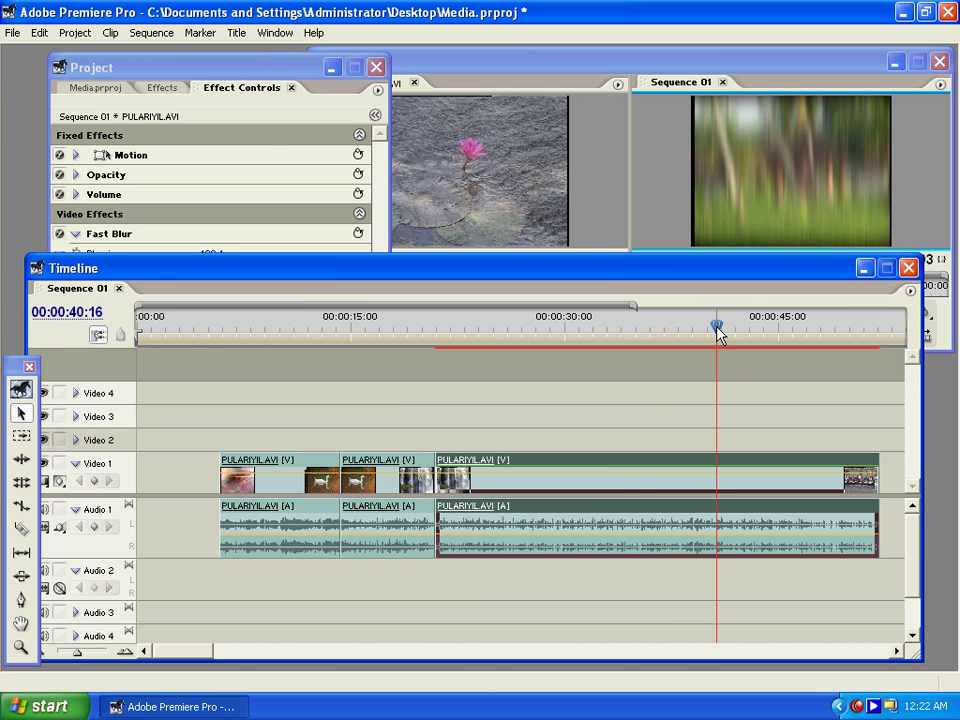
# Step: Remove the Fast Blur effect from the last segment
pyautogui.click(236, 72)
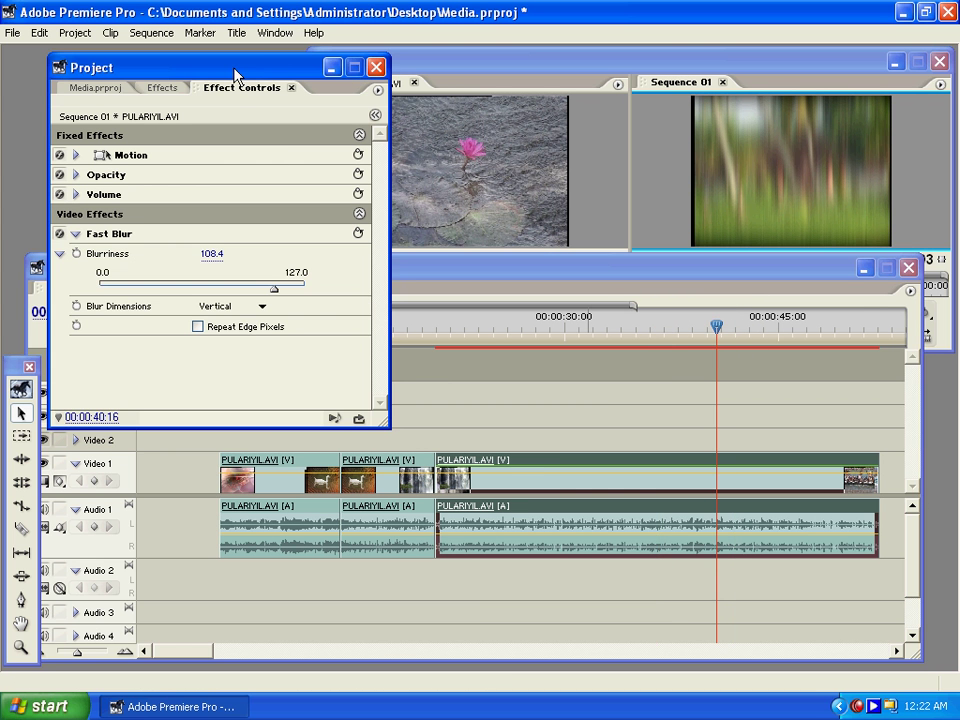
pyautogui.click(113, 236)
pyautogui.press('Delete')
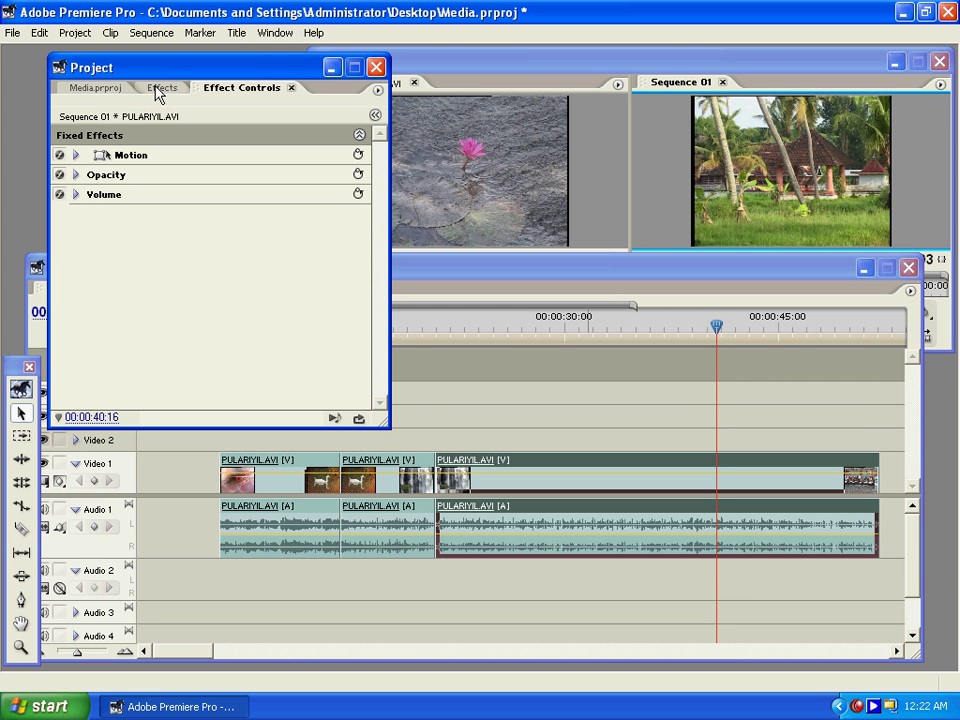
# Step: Show the project's media list and shift all three clip segments along the timeline to start at about 00:00:30:00
pyautogui.click(160, 88)
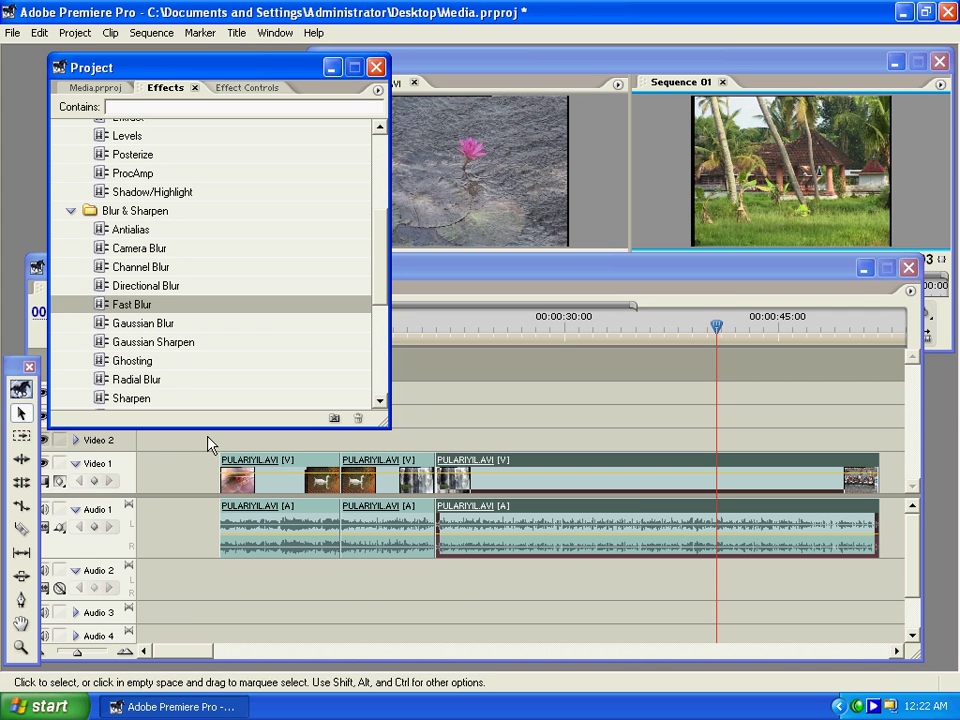
pyautogui.click(190, 658)
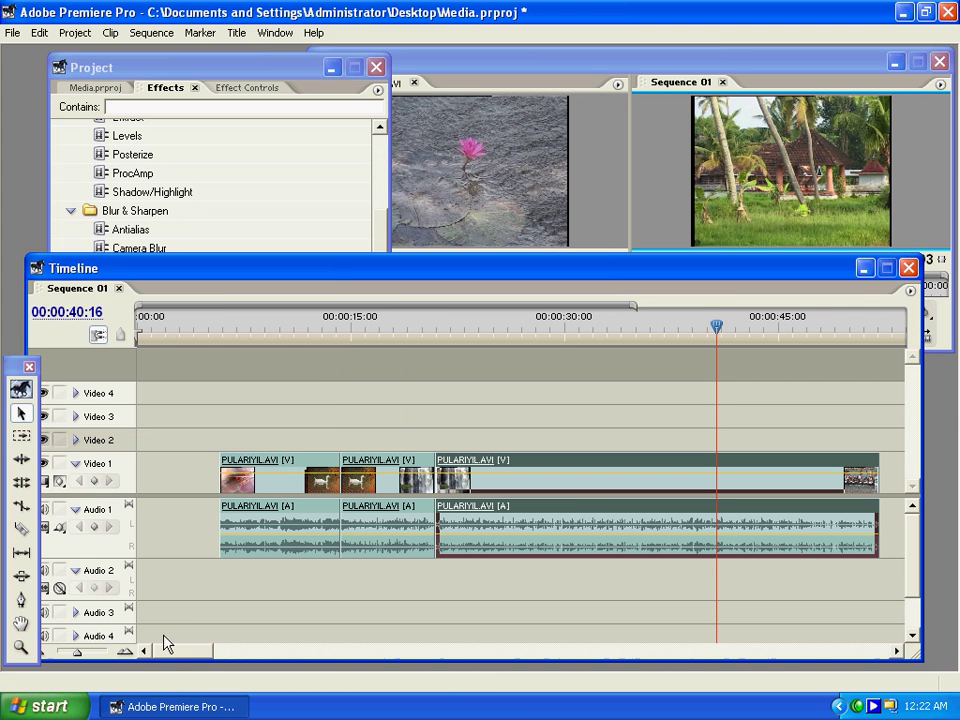
pyautogui.click(107, 90)
pyautogui.moveTo(85, 62); pyautogui.dragTo(51, 40)
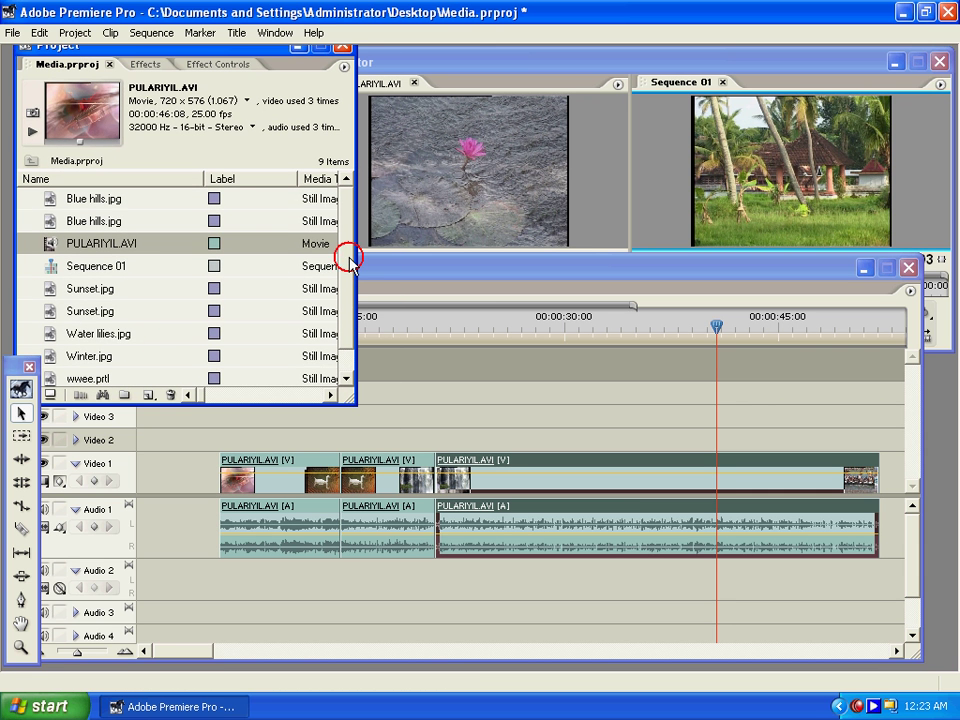
pyautogui.moveTo(347, 253); pyautogui.dragTo(343, 313)
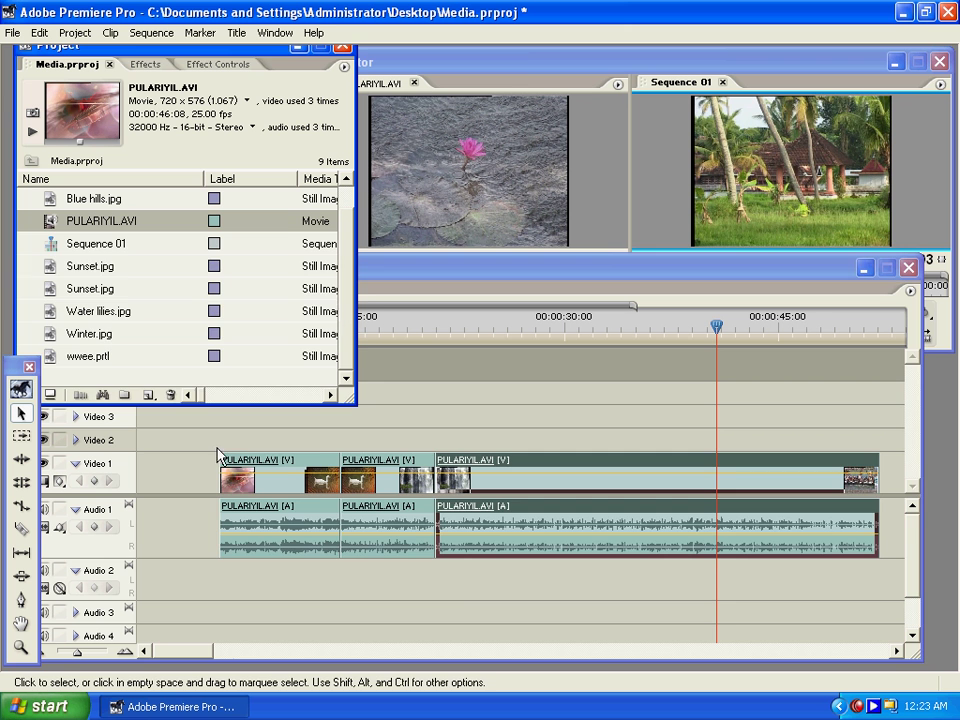
pyautogui.moveTo(213, 447); pyautogui.dragTo(442, 558)
pyautogui.moveTo(356, 513); pyautogui.dragTo(650, 461)
# Step: Place the wwee.prtl title on Video 1 in the gap before the clips and preview it at 00:00:13:22
pyautogui.click(73, 48)
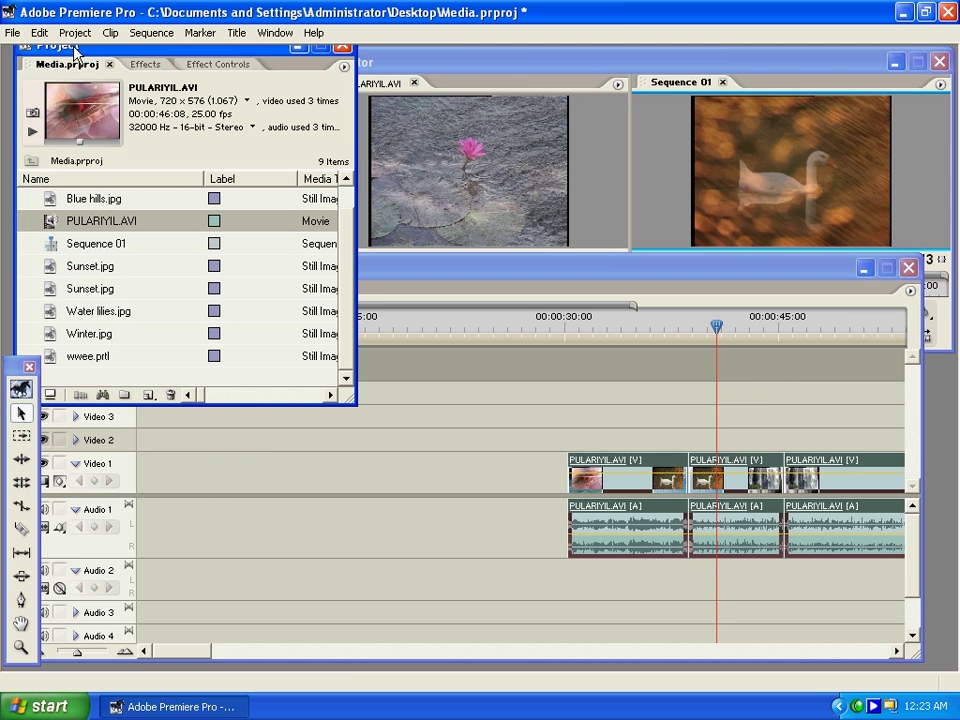
pyautogui.moveTo(86, 362); pyautogui.dragTo(506, 463)
pyautogui.click(329, 467)
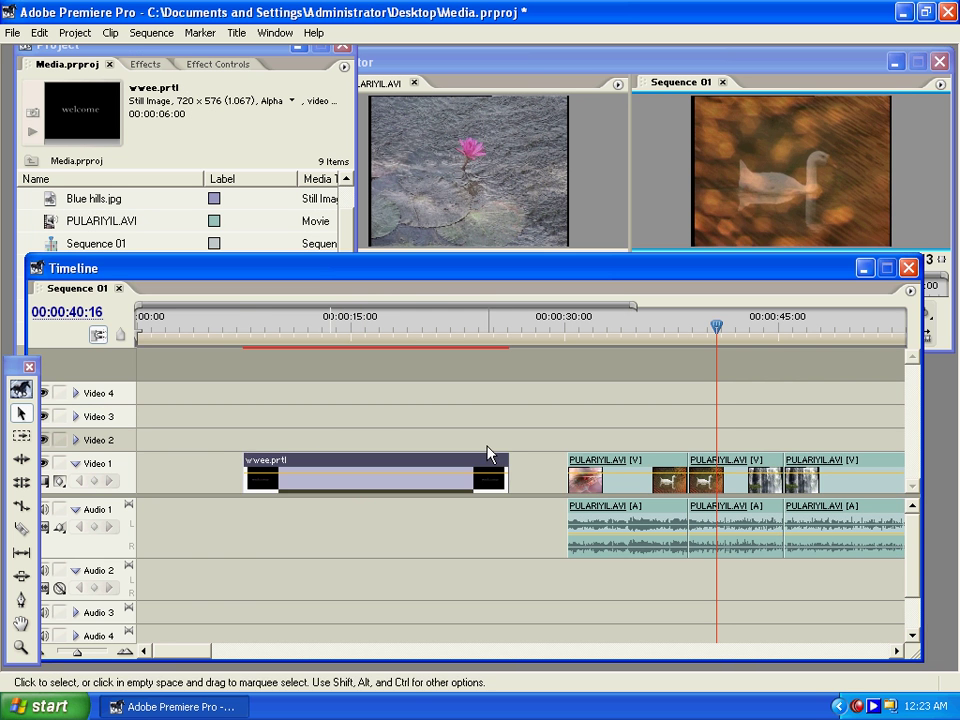
pyautogui.moveTo(280, 338); pyautogui.dragTo(335, 350)
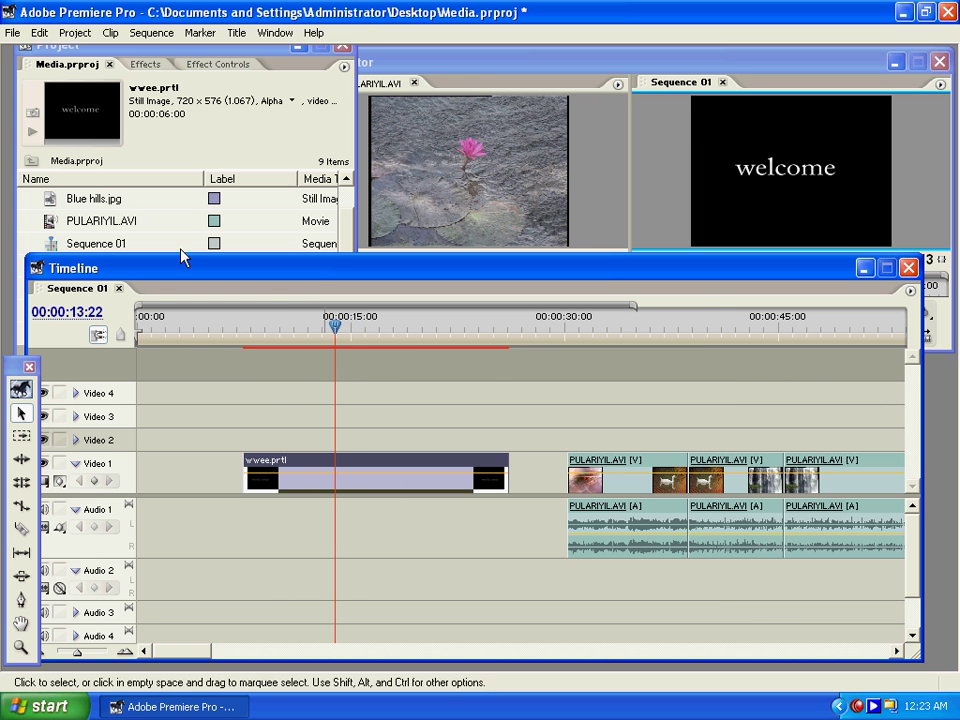
# Step: Apply the Gaussian Blur effect to the wwee.prtl title and move the playhead to 00:00:17:02
pyautogui.click(147, 68)
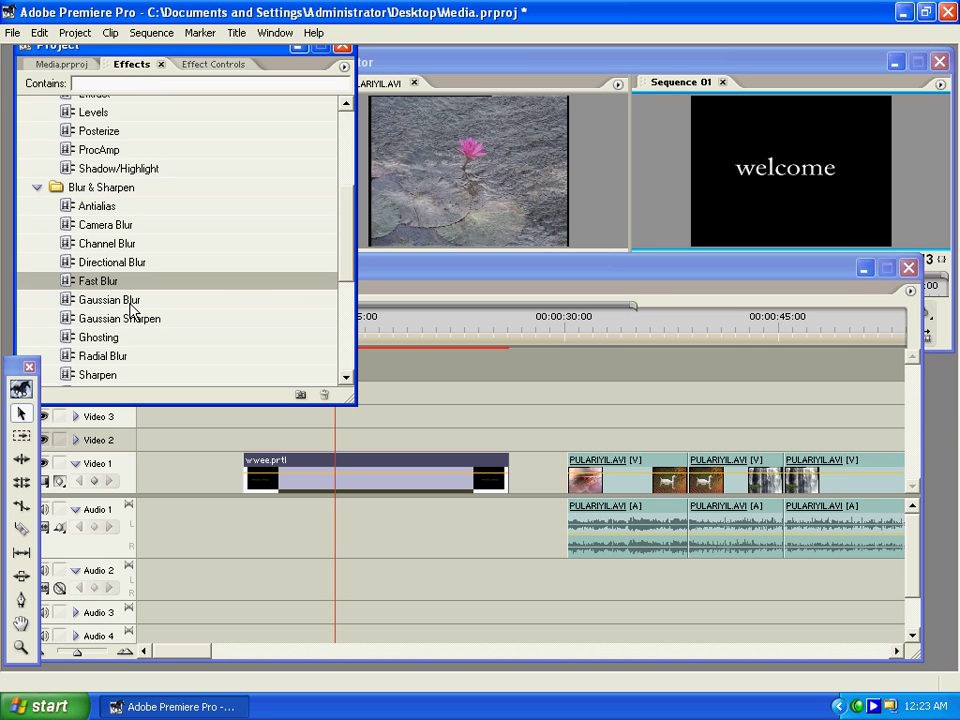
pyautogui.click(100, 300)
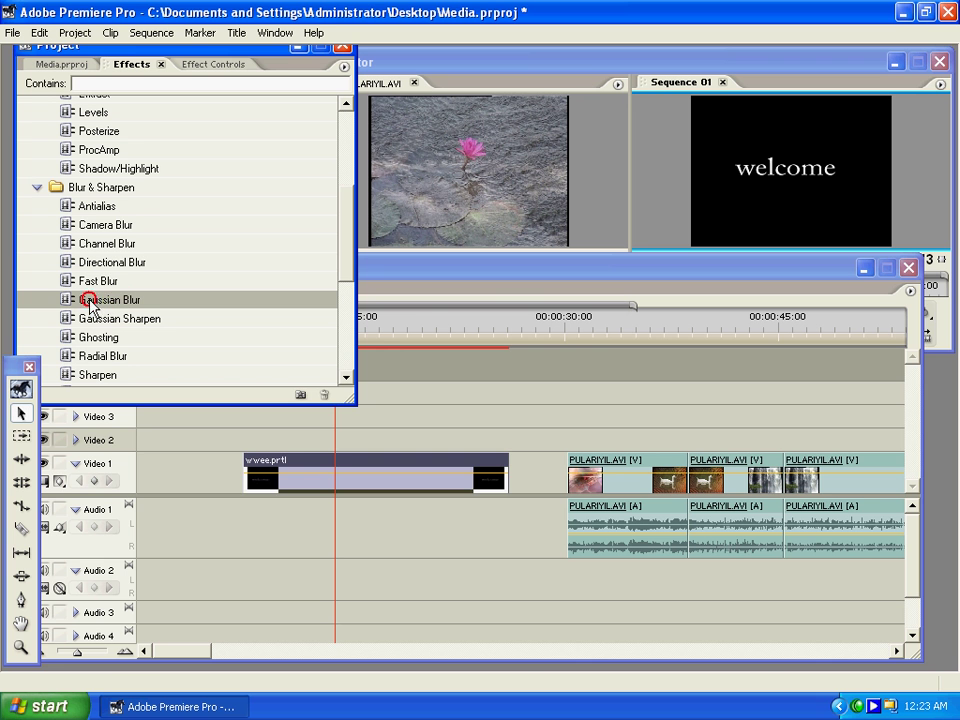
pyautogui.moveTo(159, 308); pyautogui.dragTo(300, 484)
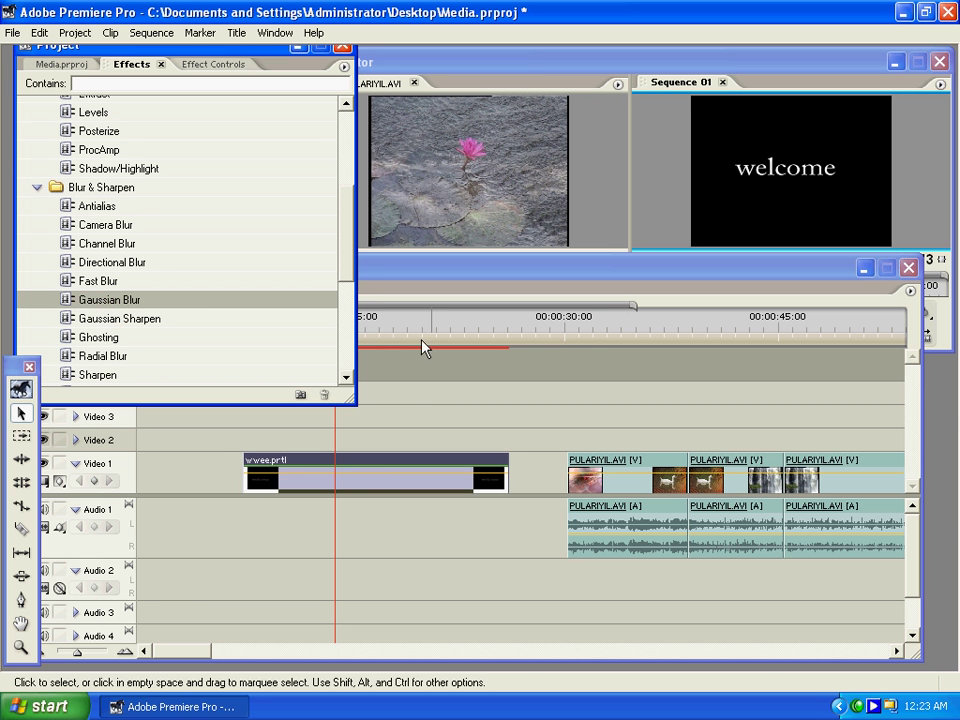
pyautogui.click(388, 328)
pyautogui.moveTo(388, 328)
pyautogui.mouseDown()
pyautogui.moveTo(425, 328)
pyautogui.moveTo(381, 323)
pyautogui.mouseUp()
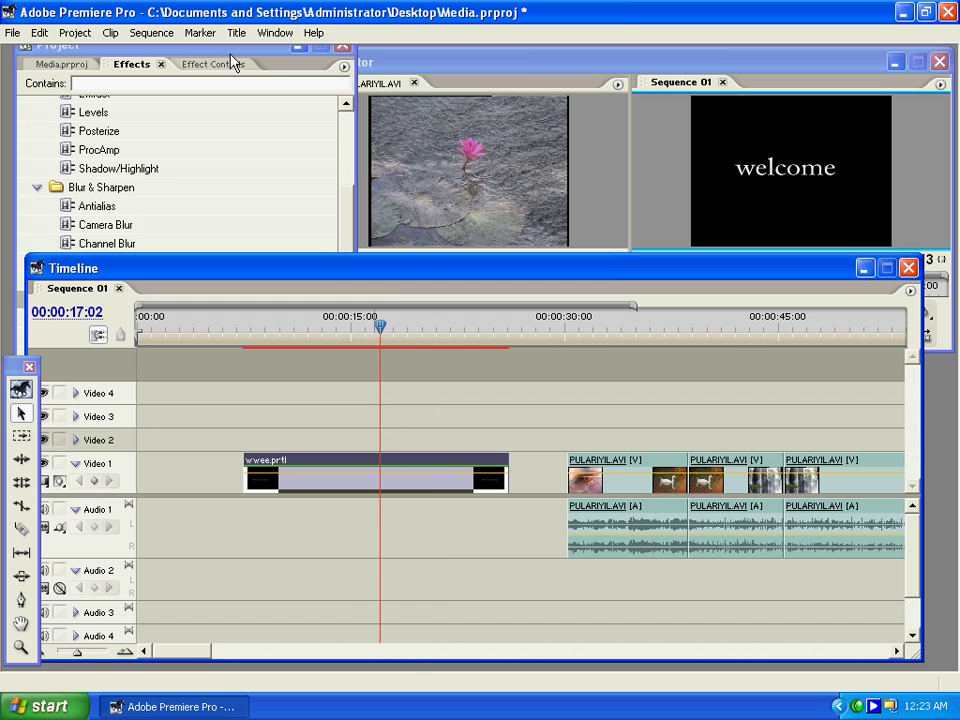
# Step: Show the wwee.prtl title's effect controls, expand Gaussian Blur and set its Blurriness to 29.8
pyautogui.moveTo(236, 64); pyautogui.dragTo(281, 81)
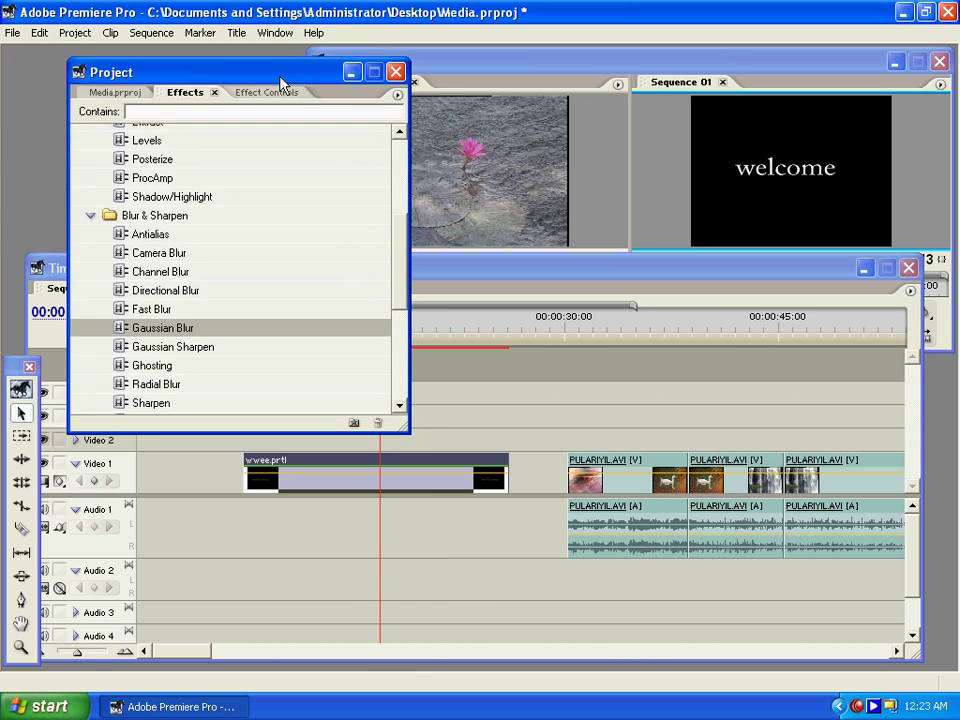
pyautogui.click(264, 92)
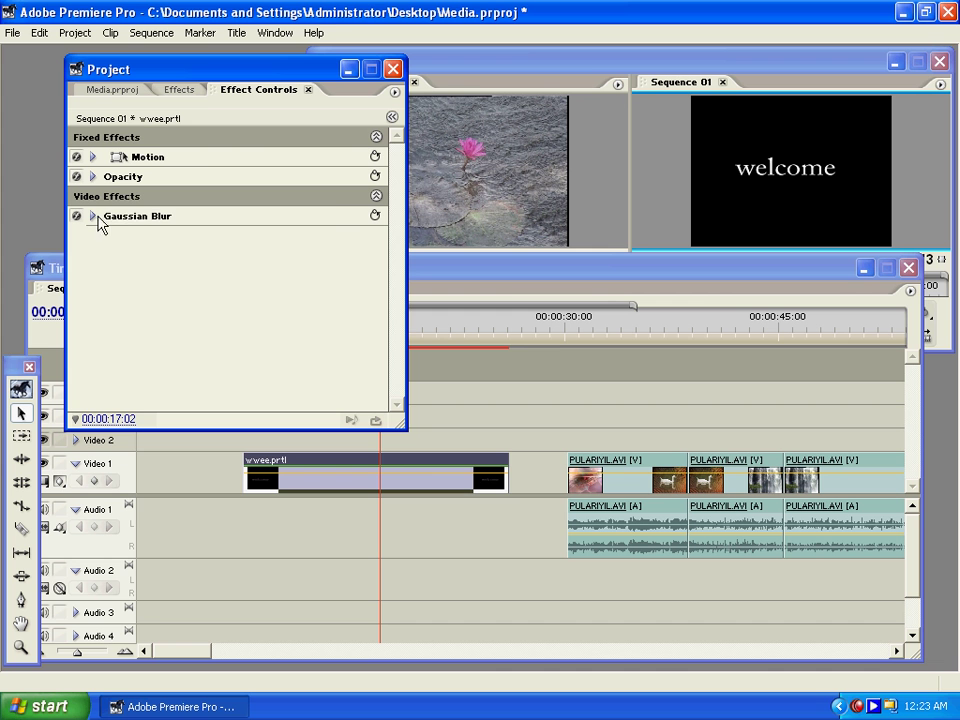
pyautogui.click(110, 217)
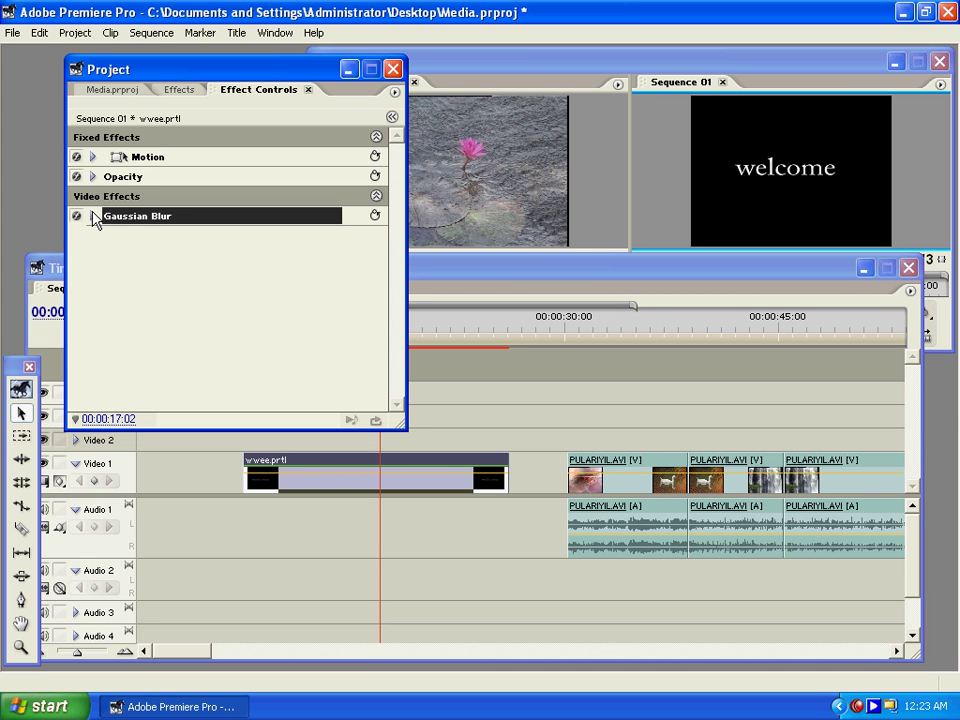
pyautogui.click(92, 216)
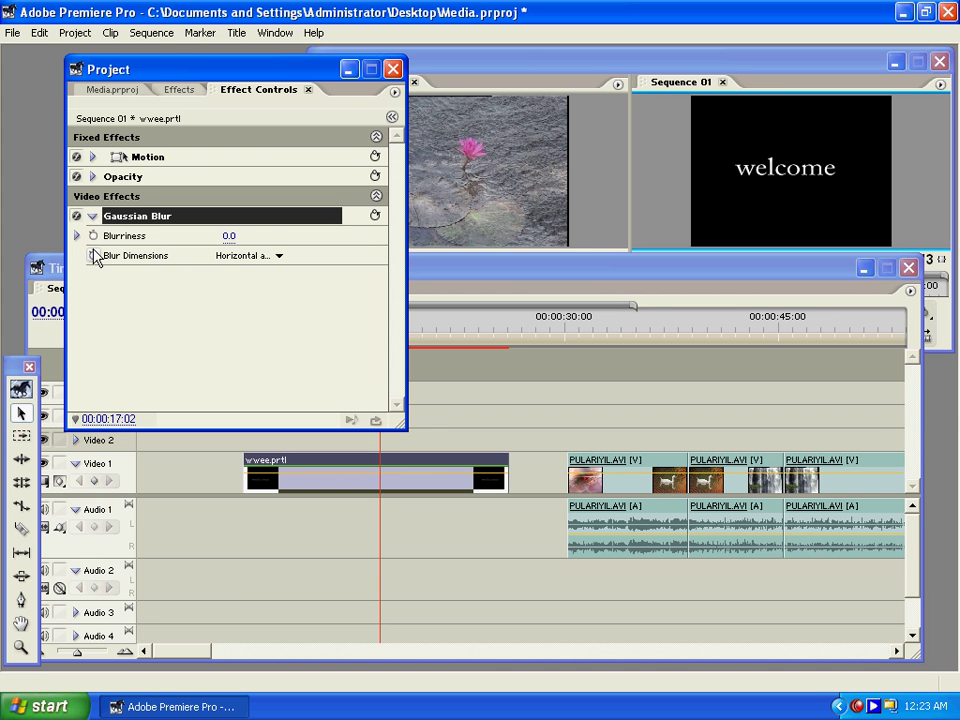
pyautogui.click(77, 236)
pyautogui.moveTo(171, 272); pyautogui.dragTo(240, 292)
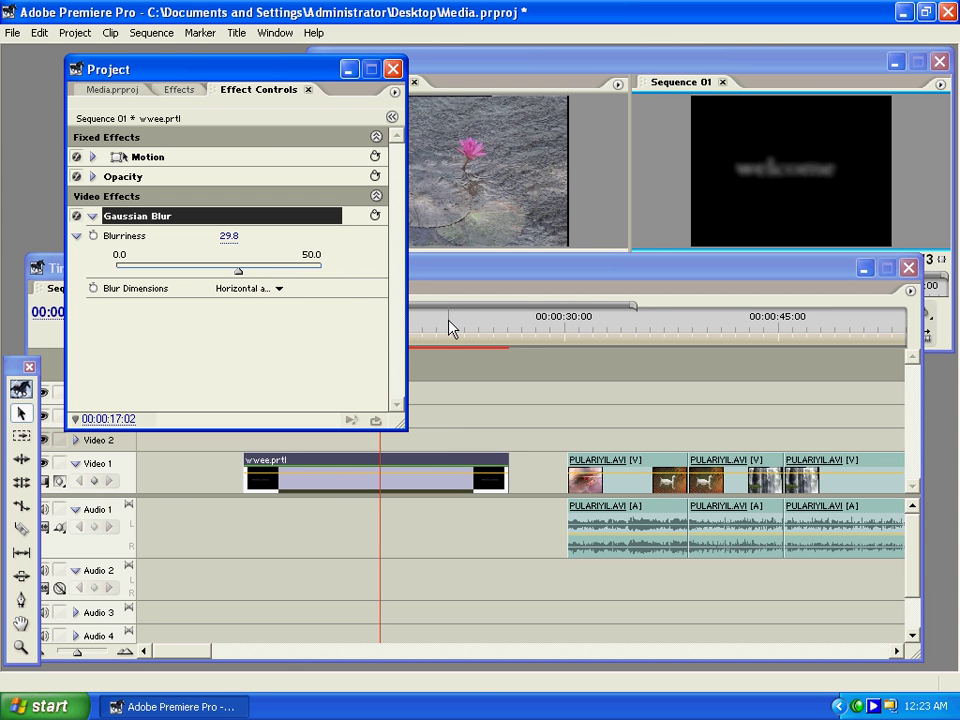
# Step: Preview the blurred title at 00:00:14:16 and 00:00:11:16, rearranging the windows to reveal the timeline and effect controls
pyautogui.moveTo(260, 77); pyautogui.dragTo(196, 69)
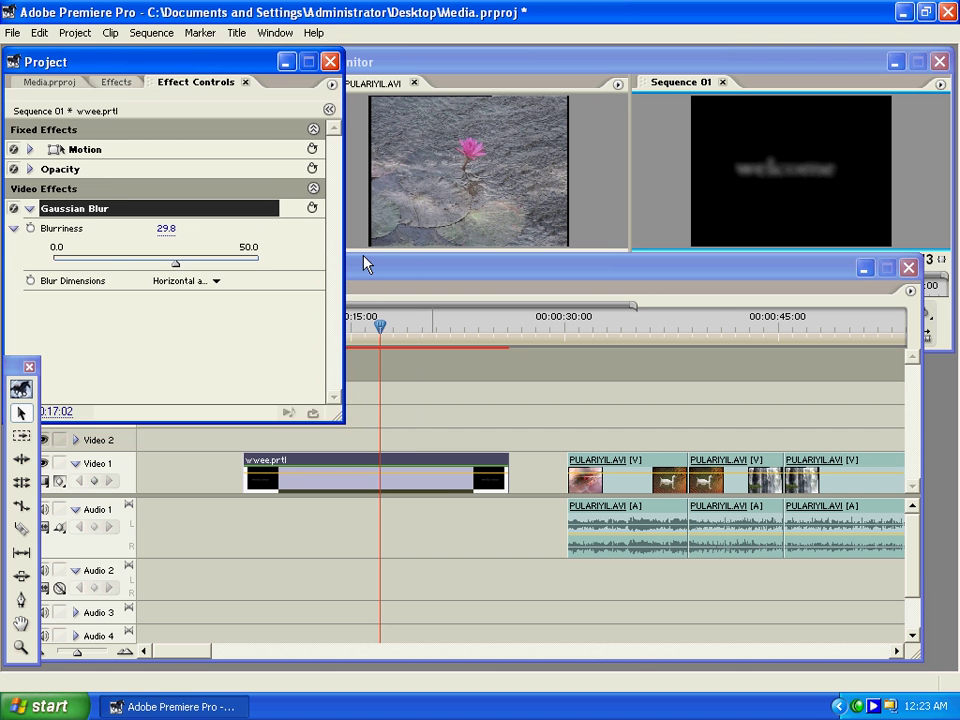
pyautogui.click(362, 267)
pyautogui.moveTo(362, 270); pyautogui.dragTo(384, 271)
pyautogui.click(224, 72)
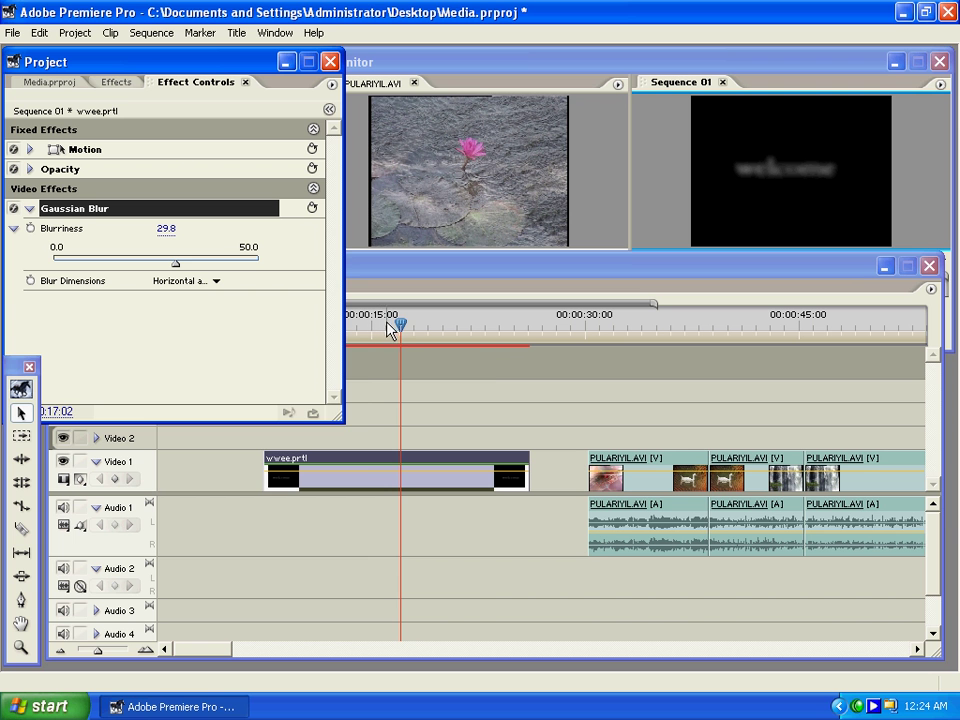
pyautogui.moveTo(396, 325); pyautogui.dragTo(364, 326)
pyautogui.moveTo(334, 272); pyautogui.dragTo(347, 296)
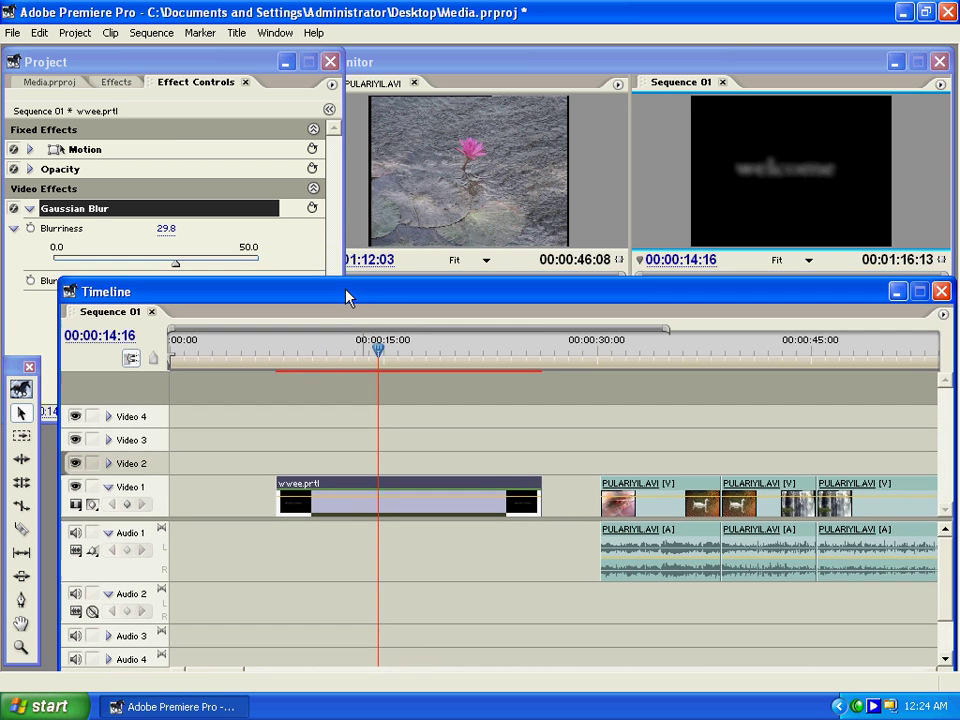
pyautogui.click(252, 352)
pyautogui.moveTo(252, 352); pyautogui.dragTo(336, 352)
pyautogui.moveTo(166, 64); pyautogui.dragTo(184, 54)
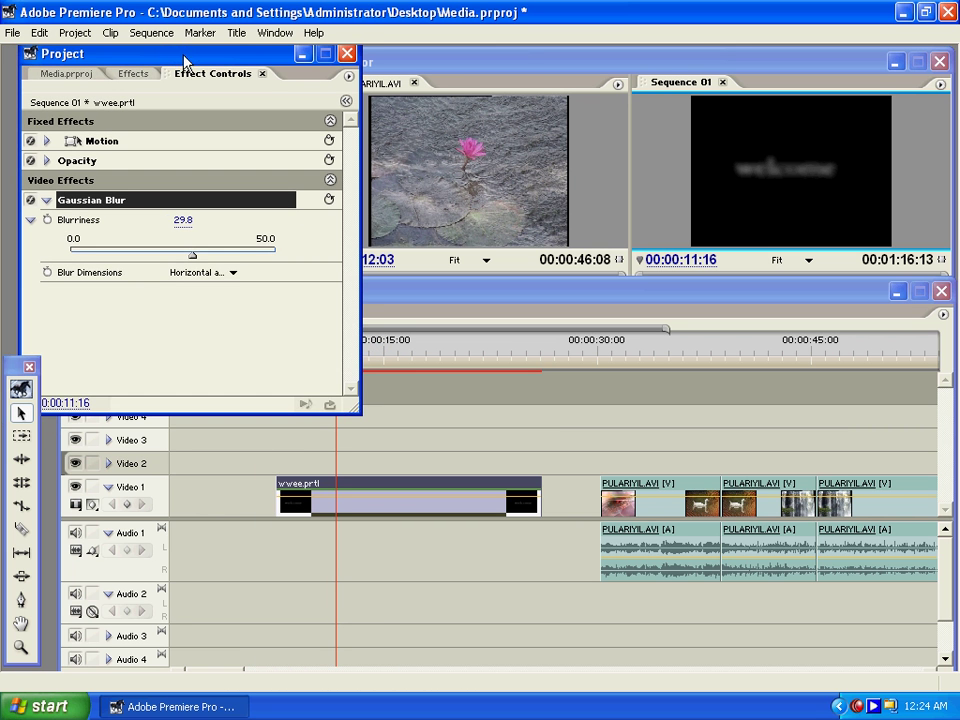
# Step: Reset the title's Gaussian Blur Blurriness to 0.0 and preview it at 00:00:12:11
pyautogui.moveTo(194, 260); pyautogui.dragTo(40, 265)
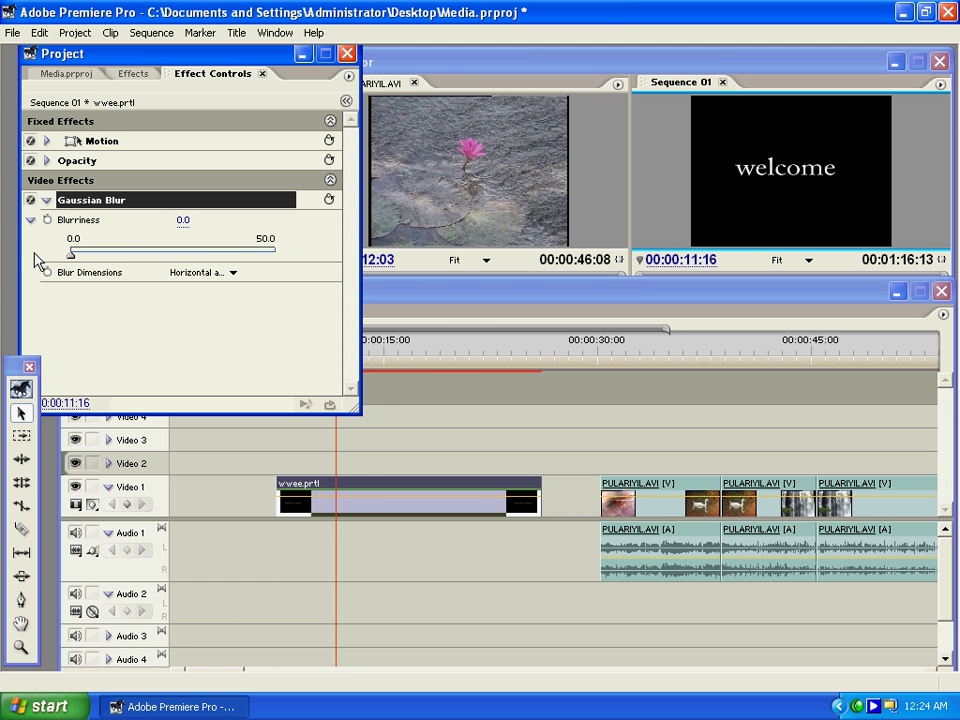
pyautogui.moveTo(396, 366); pyautogui.dragTo(347, 360)
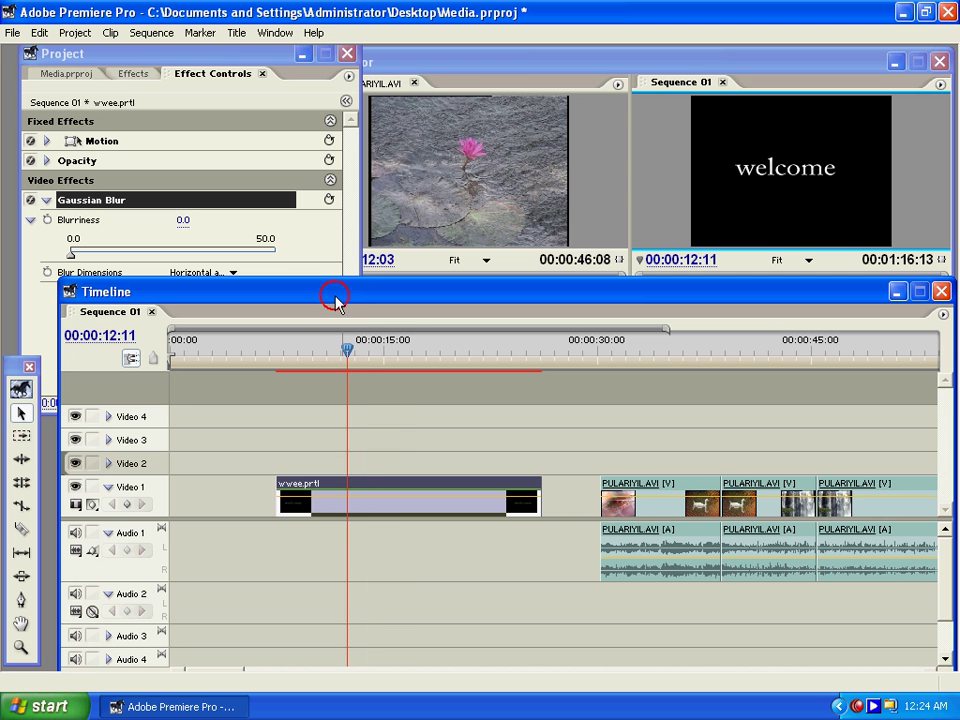
pyautogui.moveTo(337, 301); pyautogui.dragTo(343, 297)
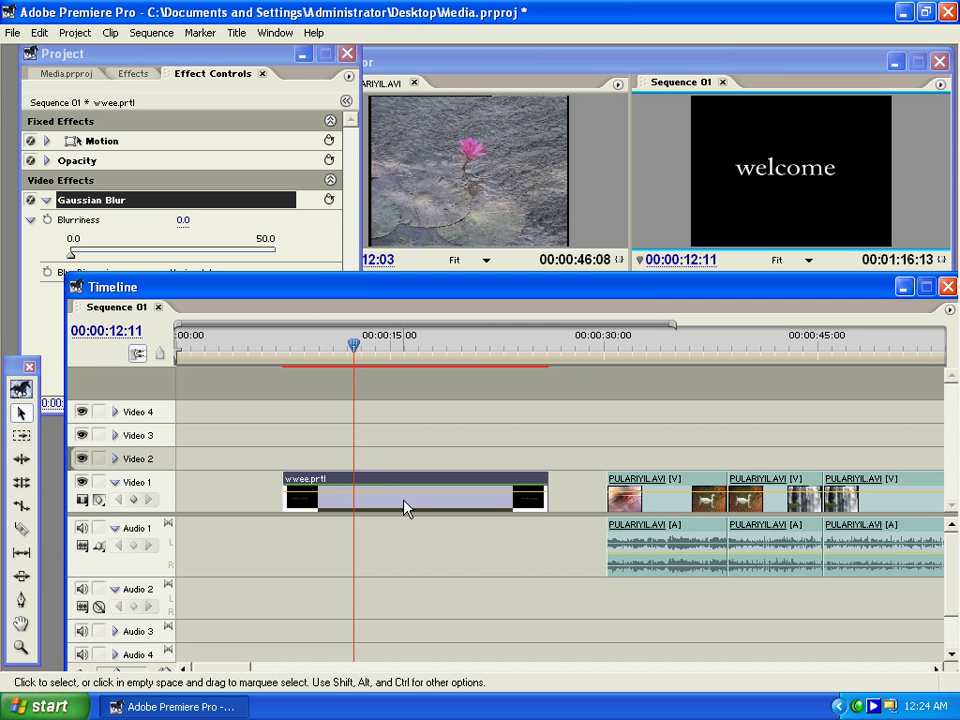
# Step: Set the title's Gaussian Blur Blurriness to 50.0 and preview it at 00:00:16:03
pyautogui.click(251, 71)
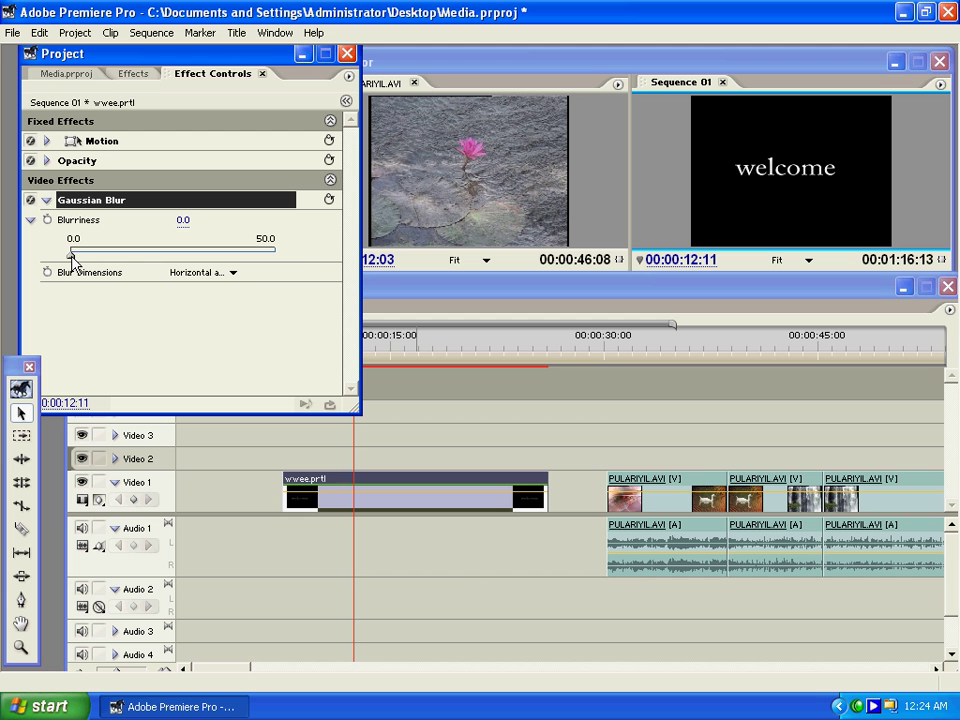
pyautogui.moveTo(71, 255); pyautogui.dragTo(293, 263)
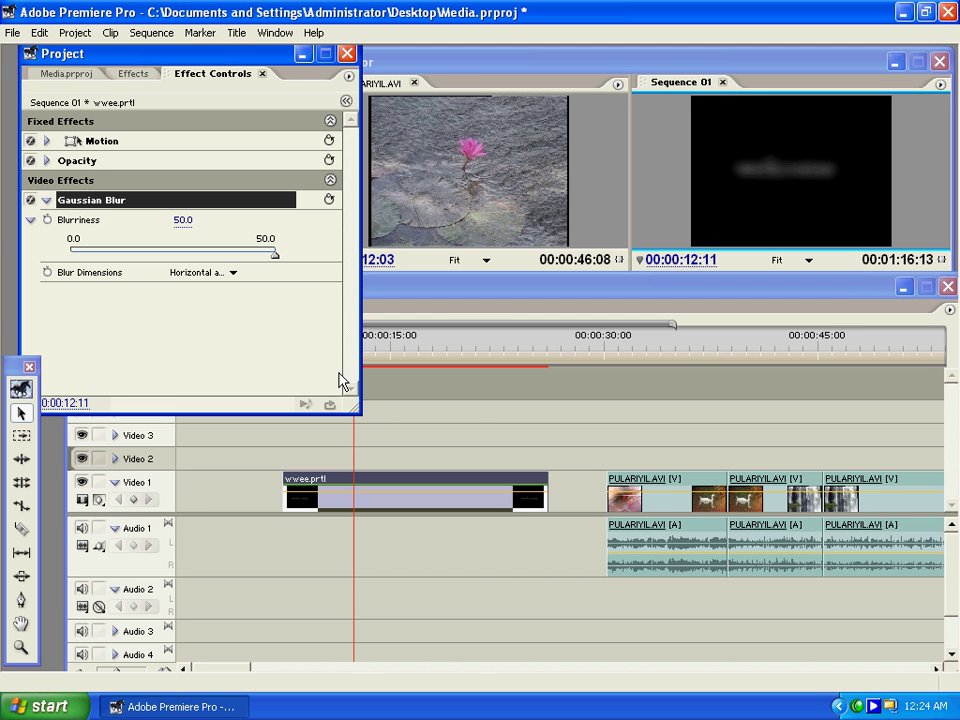
pyautogui.click(423, 350)
pyautogui.moveTo(424, 351); pyautogui.dragTo(407, 351)
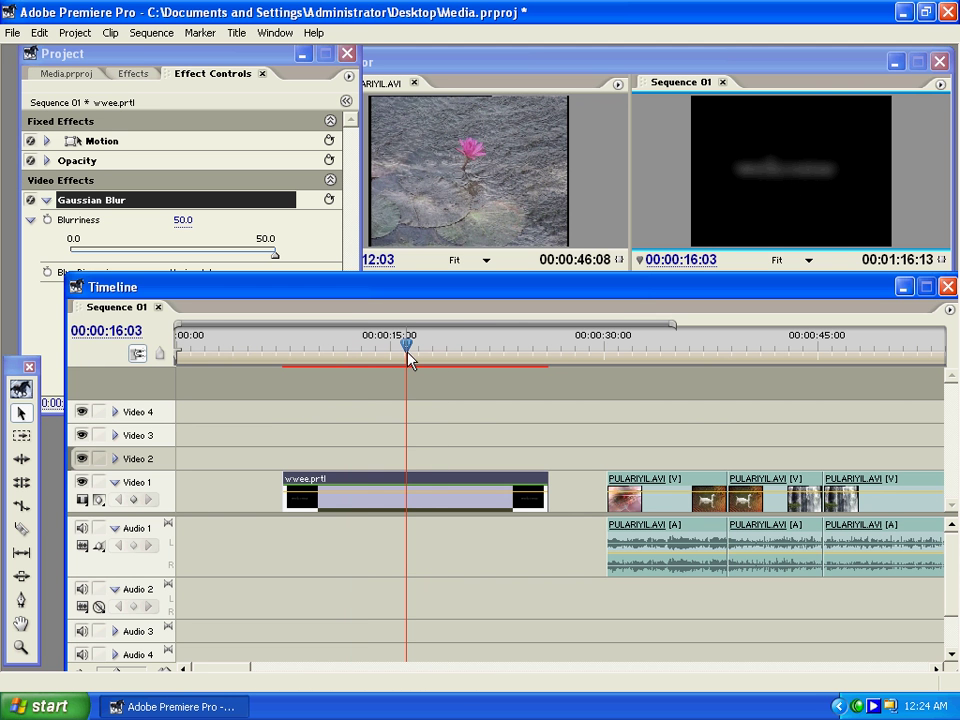
# Step: Select the wwee.prtl title, move the playhead to its start at 00:00:07:12 and enable Blurriness keyframing there
pyautogui.click(389, 507)
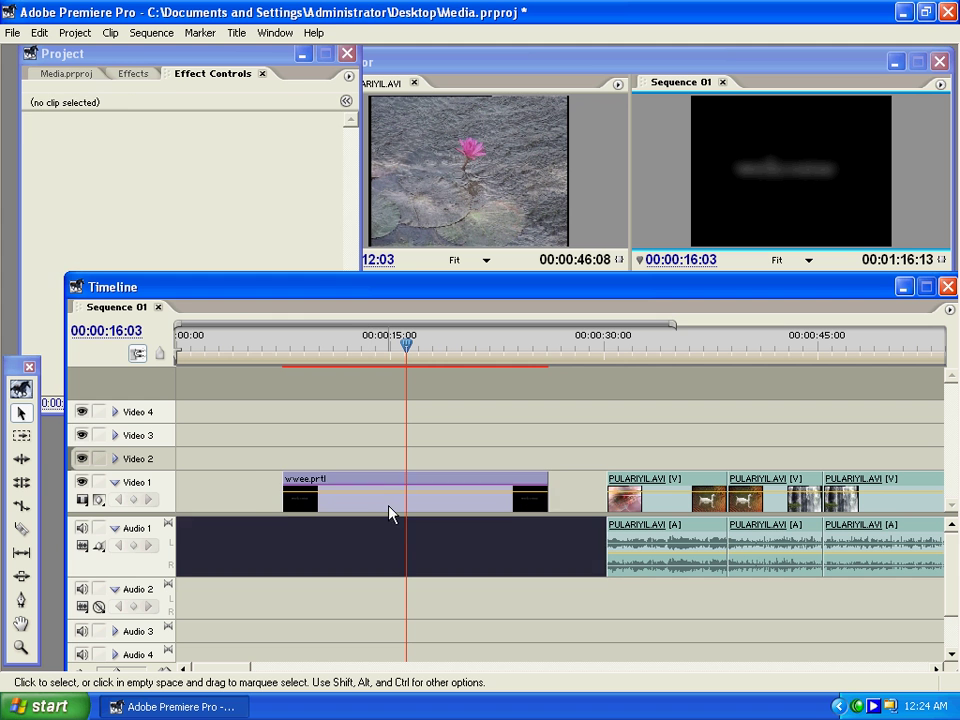
pyautogui.click(387, 505)
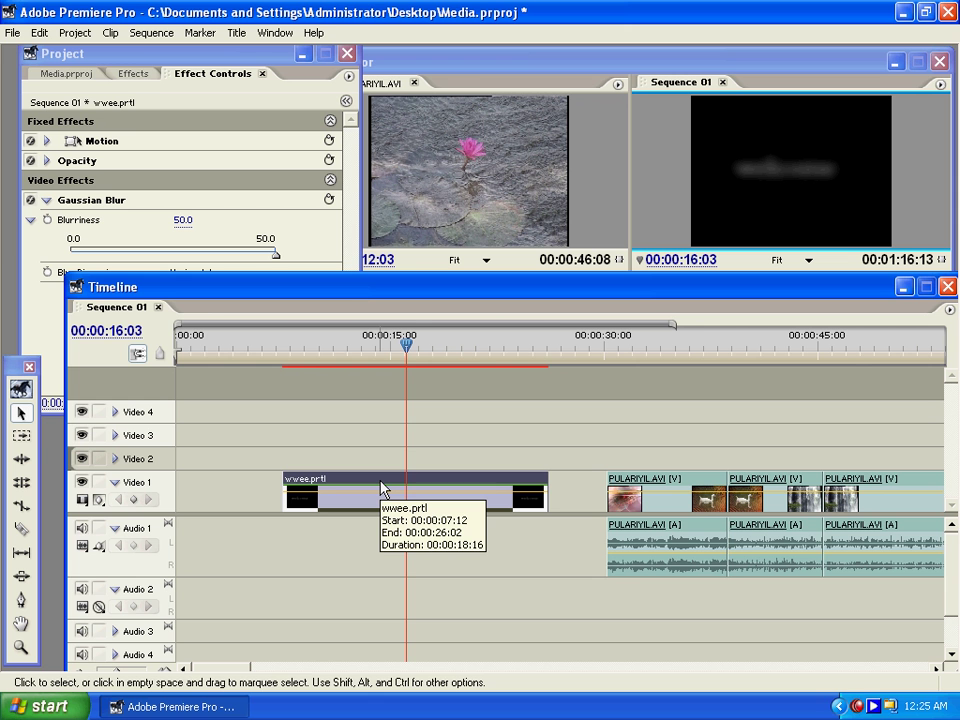
pyautogui.press('pageup')
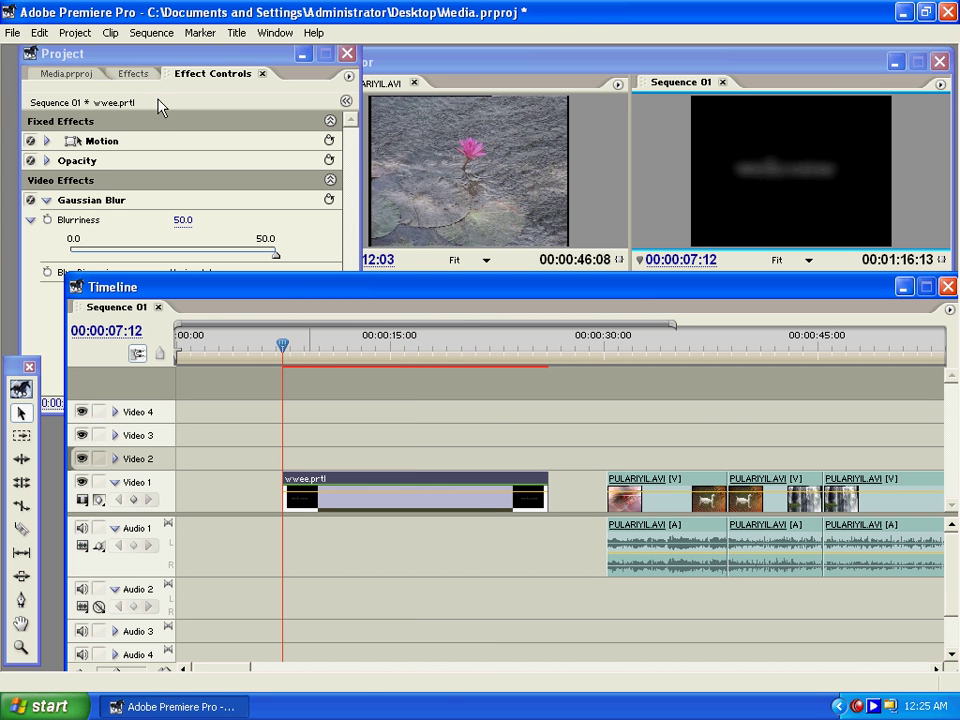
pyautogui.click(127, 50)
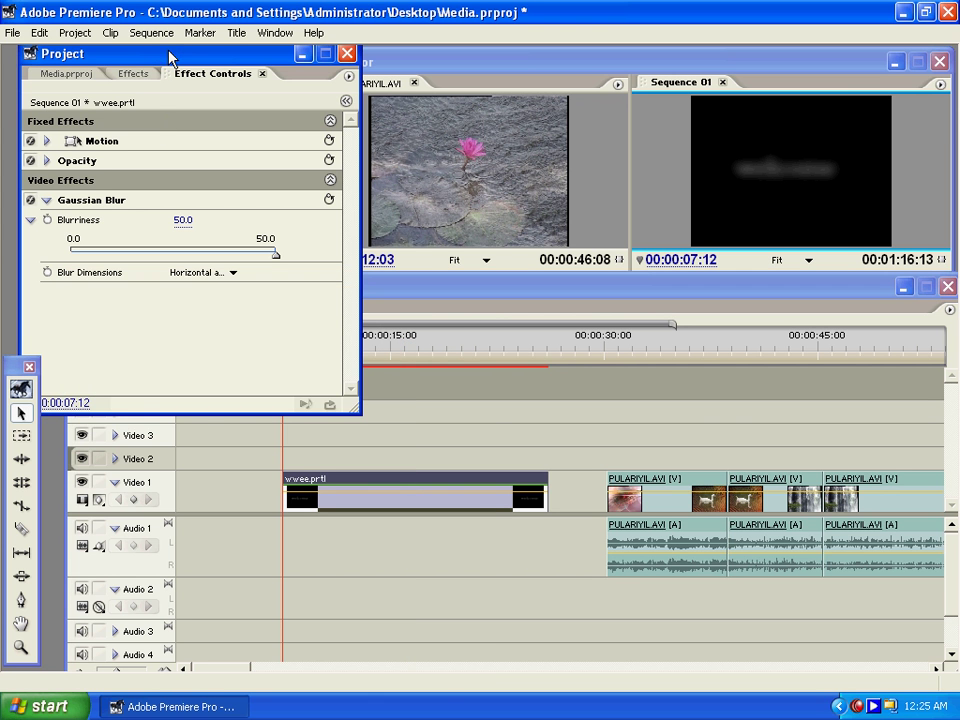
pyautogui.click(48, 220)
# Step: Show the effect's keyframe timeline and add a Blurriness keyframe of 0.0 at 00:00:11:05
pyautogui.click(347, 102)
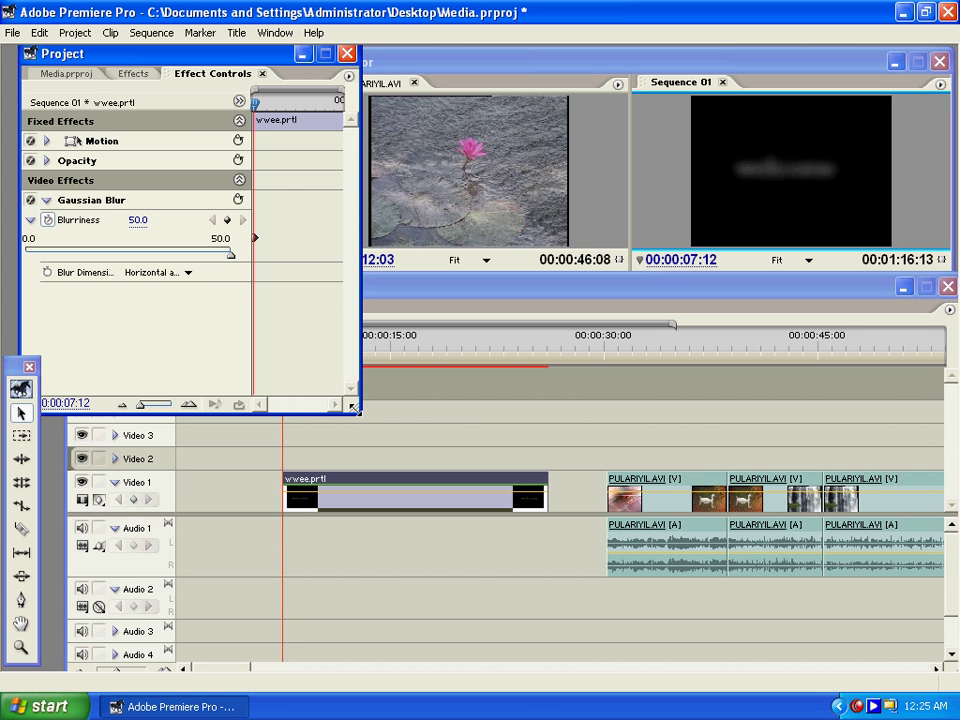
pyautogui.moveTo(352, 405); pyautogui.dragTo(445, 405)
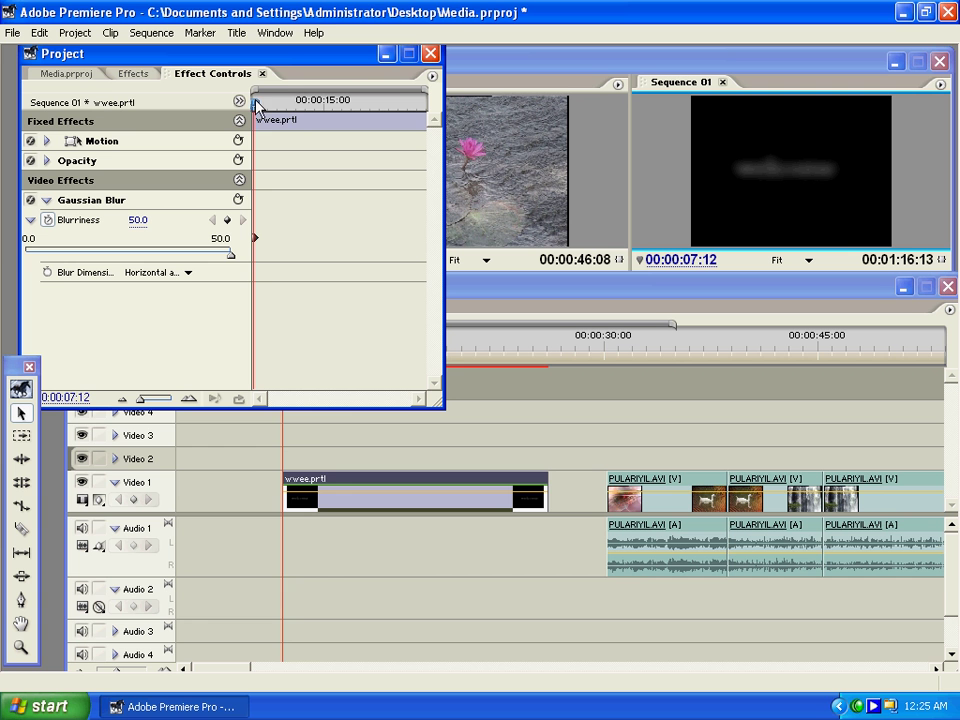
pyautogui.moveTo(255, 101); pyautogui.dragTo(290, 103)
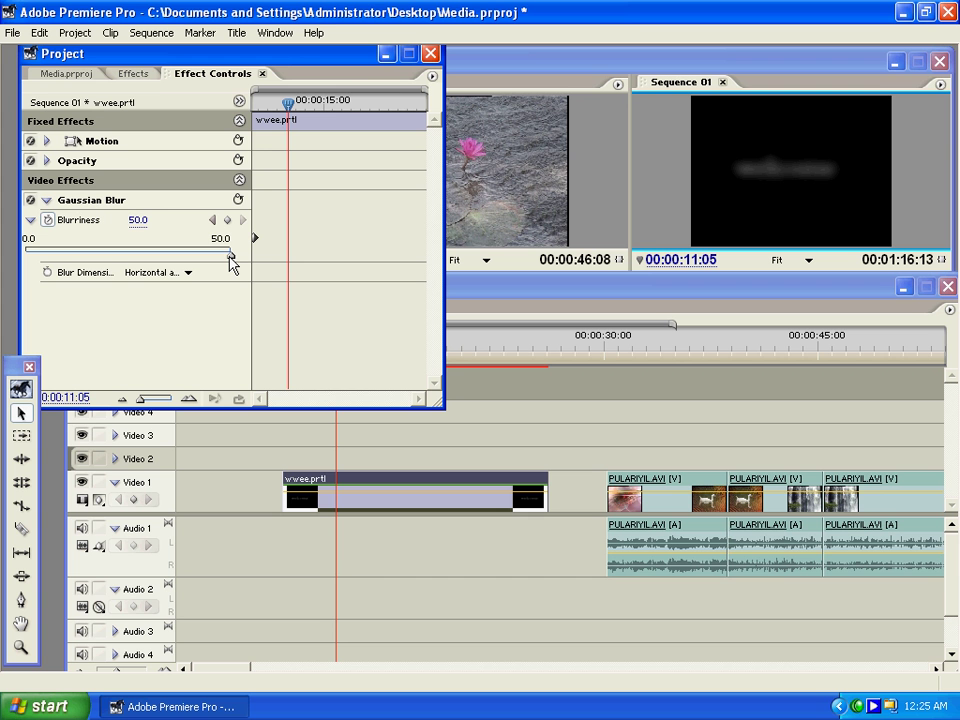
pyautogui.moveTo(230, 256); pyautogui.dragTo(30, 257)
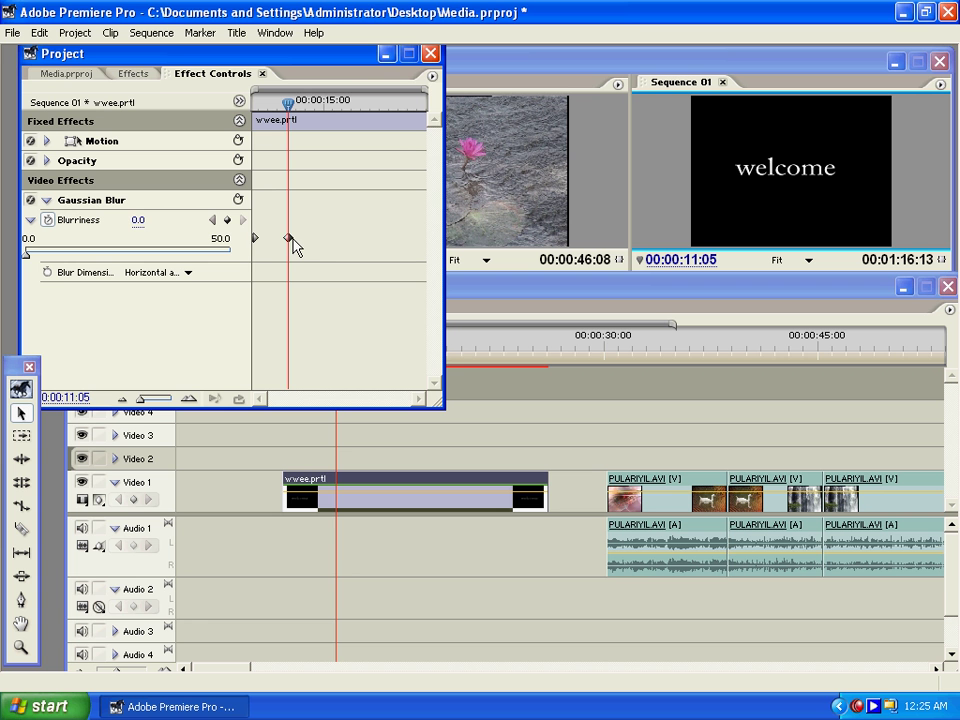
# Step: Scrub through the title's blur animation, shrink the effect controls window and park the playhead before the title at 00:00:06:16
pyautogui.moveTo(321, 350); pyautogui.dragTo(286, 358)
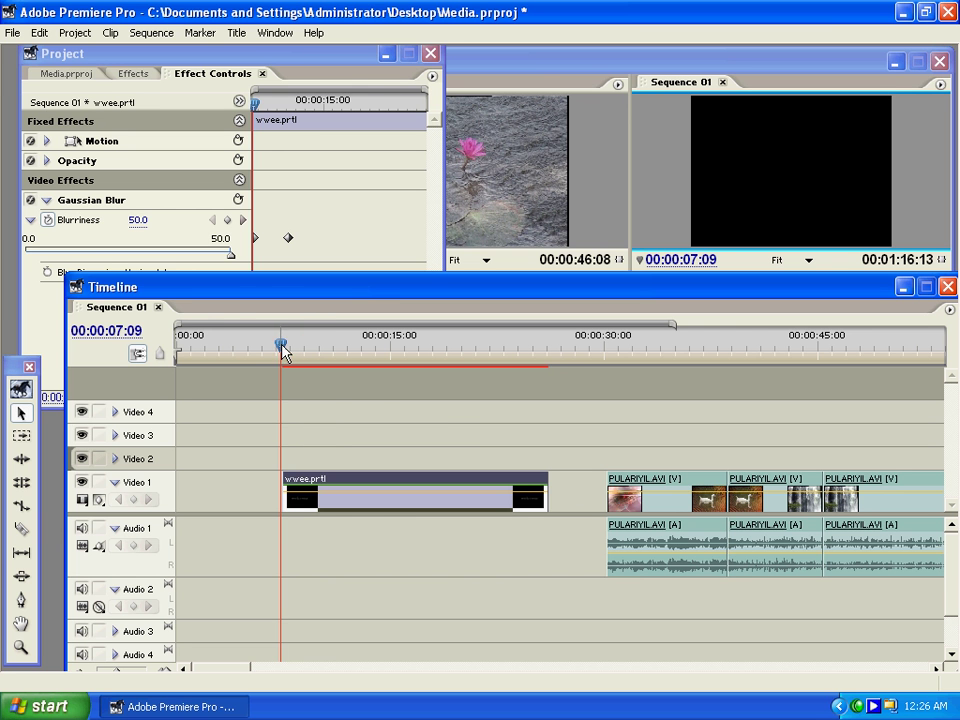
pyautogui.moveTo(281, 345); pyautogui.dragTo(359, 365)
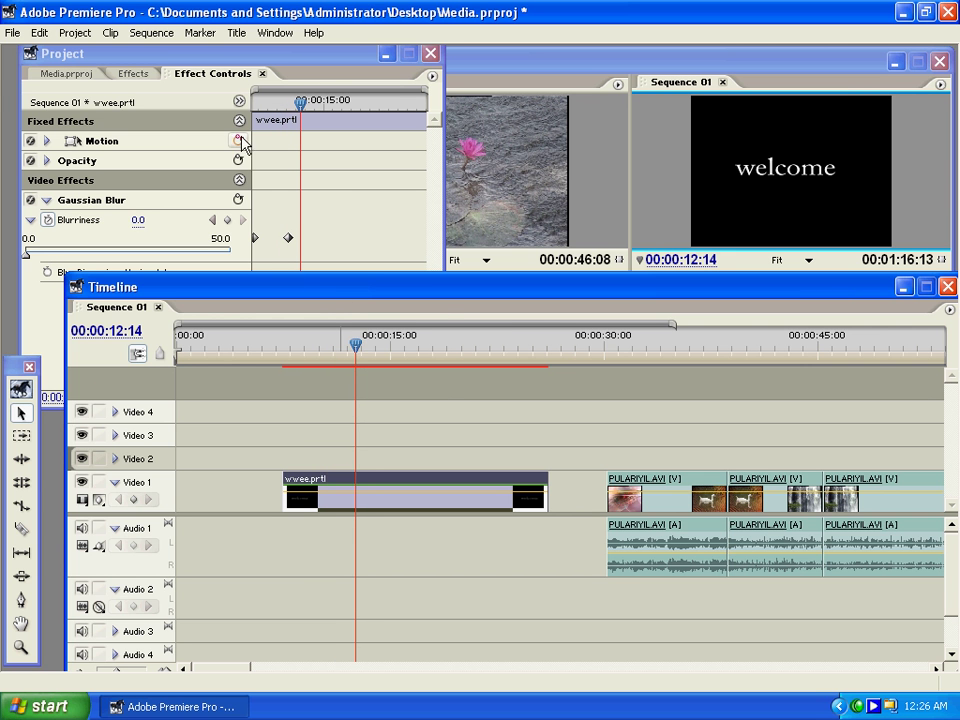
pyautogui.click(252, 73)
pyautogui.moveTo(434, 403); pyautogui.dragTo(353, 349)
pyautogui.click(477, 294)
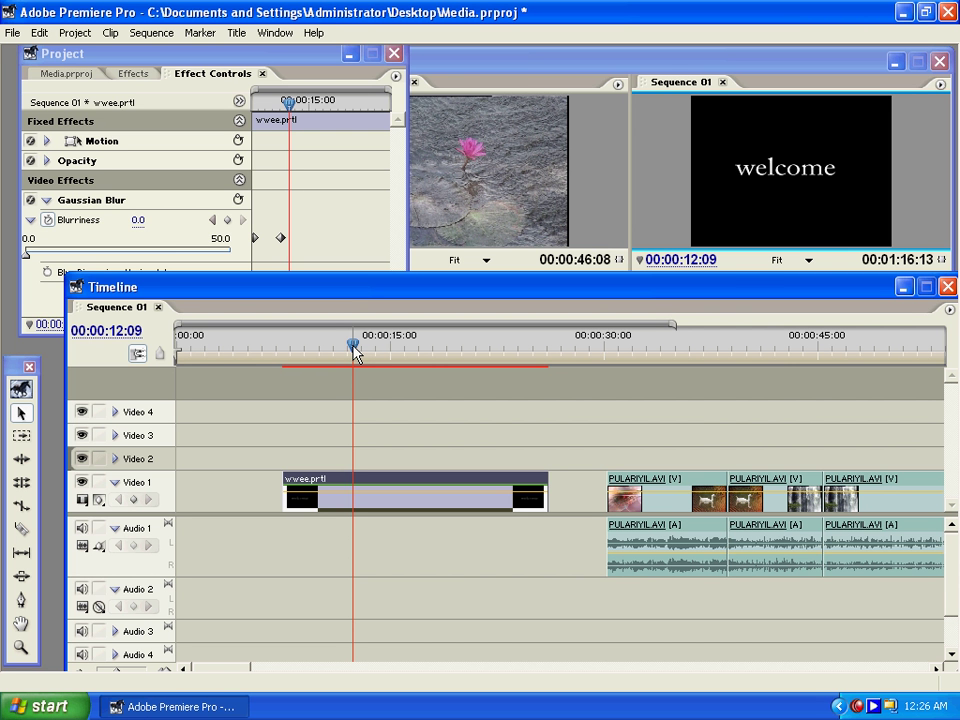
pyautogui.moveTo(354, 350); pyautogui.dragTo(270, 350)
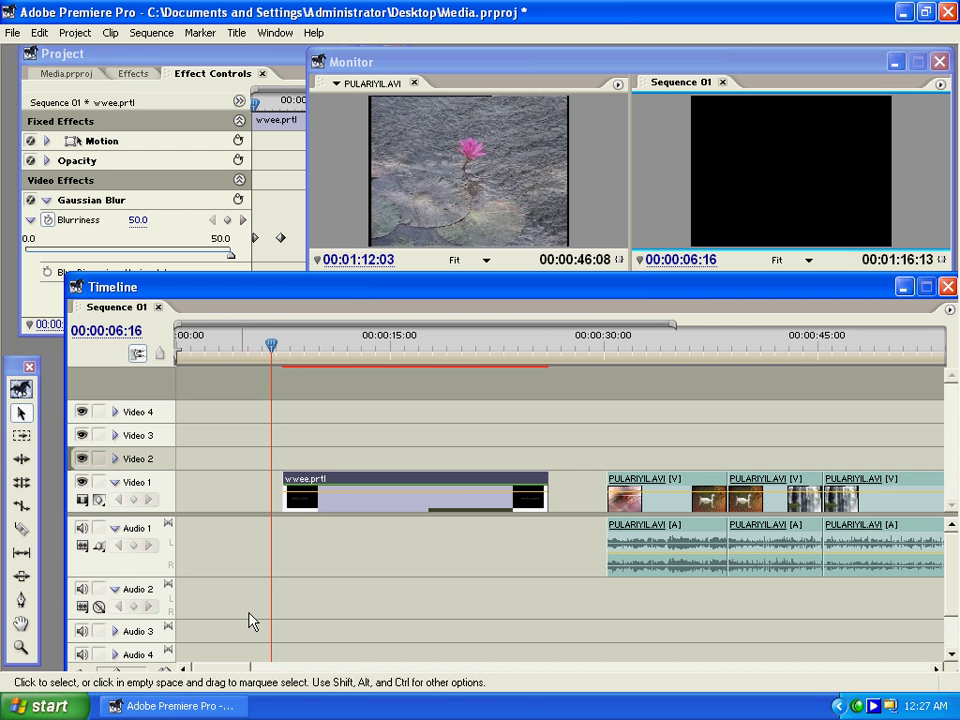
# Step: Limit the timeline's work area to the span of the wwee.prtl title
pyautogui.press('-')
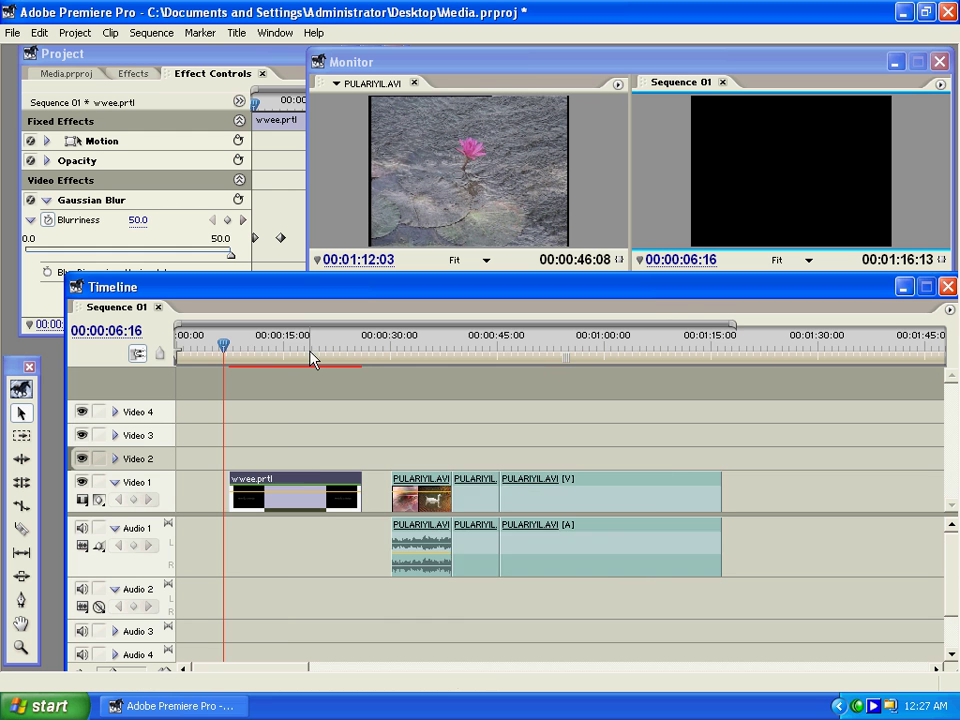
pyautogui.moveTo(181, 362); pyautogui.dragTo(232, 366)
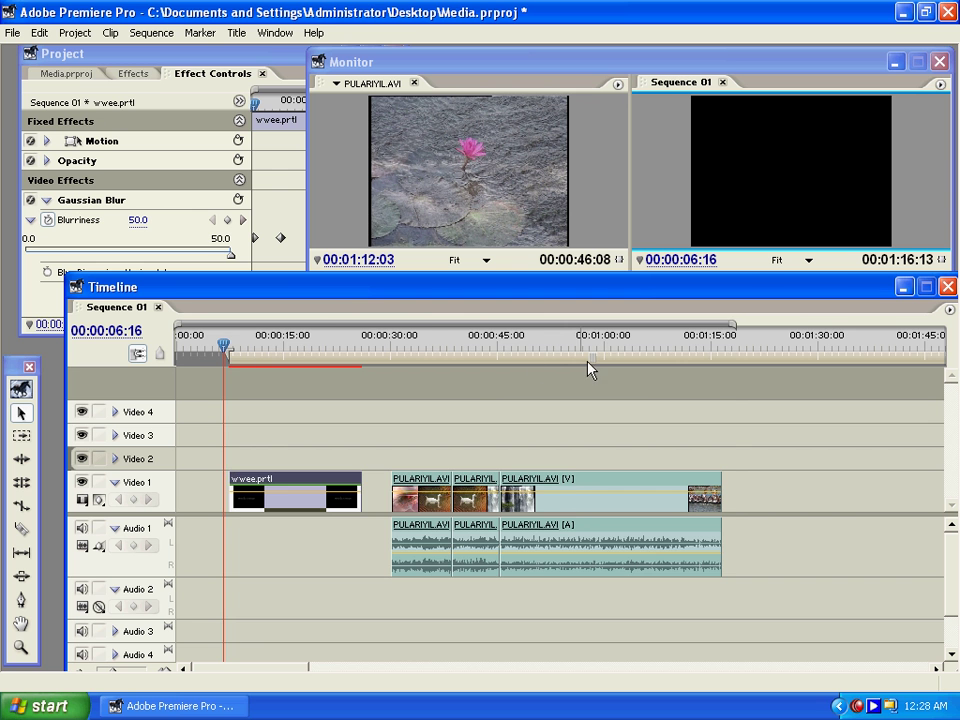
pyautogui.press('-')
pyautogui.moveTo(566, 362); pyautogui.dragTo(270, 368)
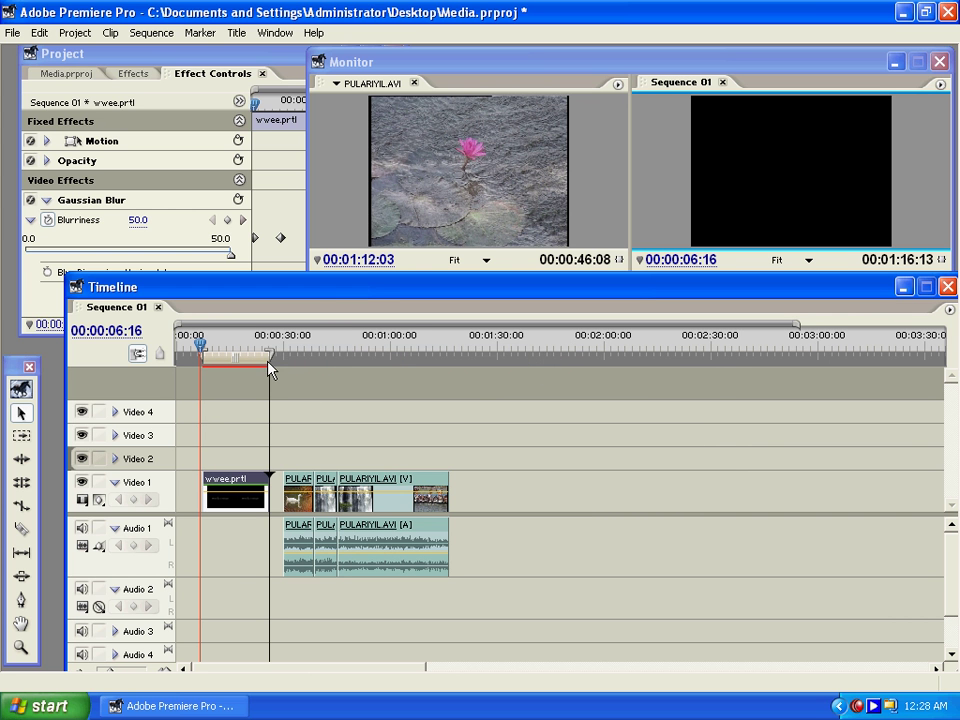
pyautogui.press('=')
pyautogui.press('=')
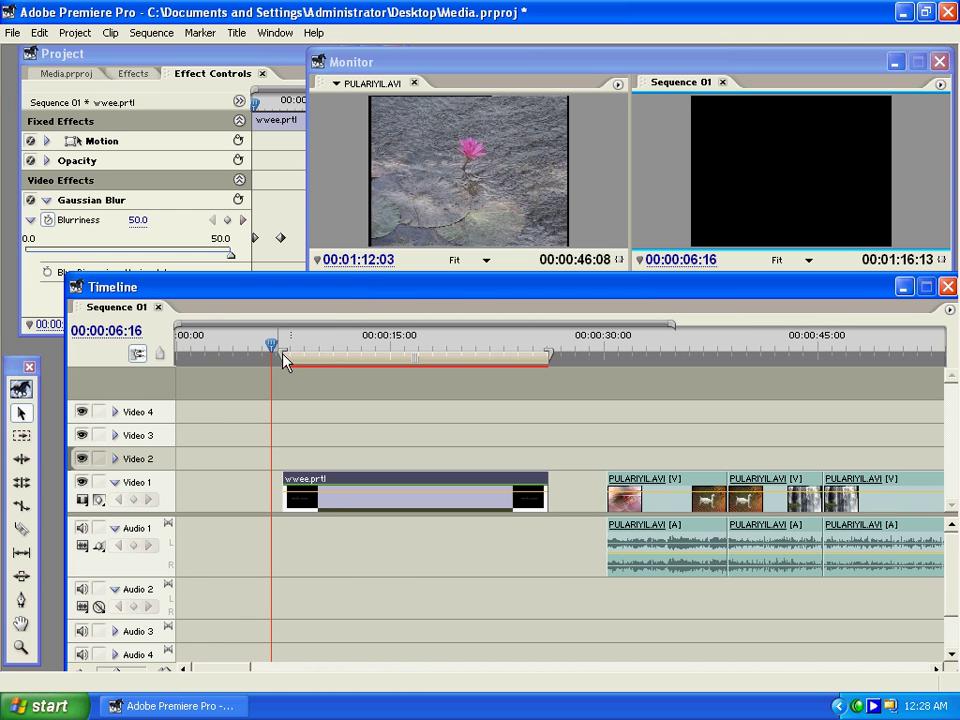
pyautogui.click(557, 358)
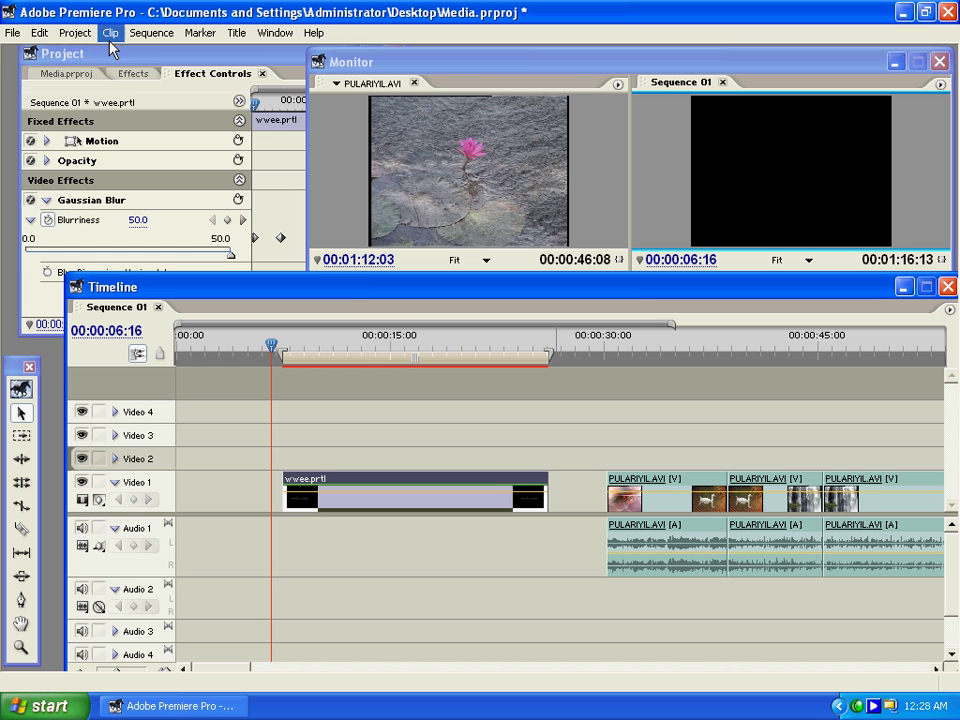
# Step: Render the work area over the title, keeping the progress window clear of the timeline
pyautogui.click(151, 33)
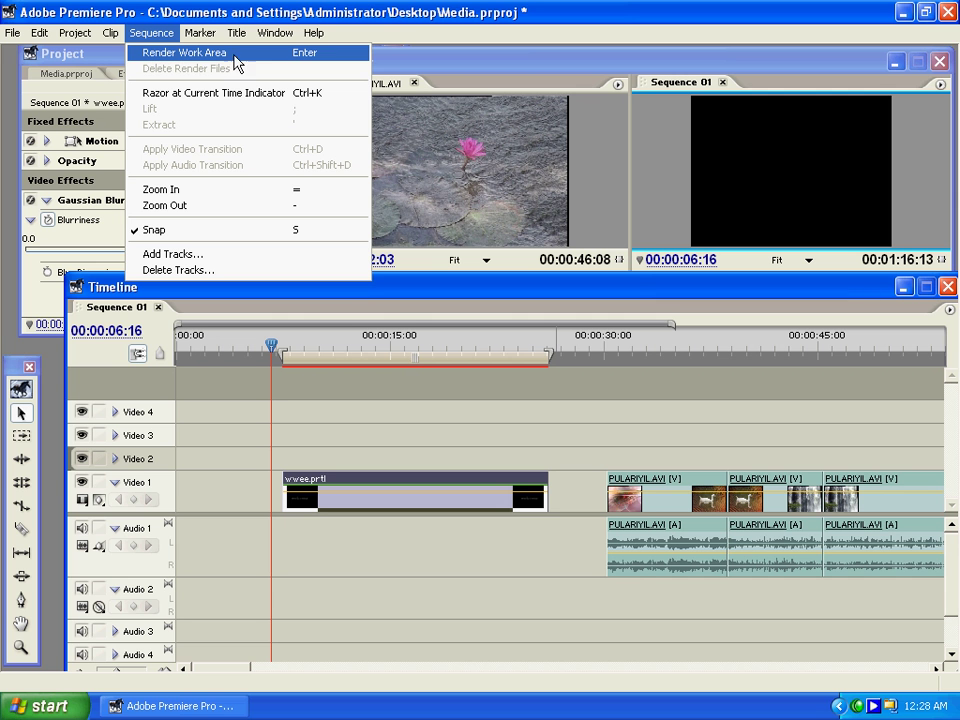
pyautogui.click(176, 62)
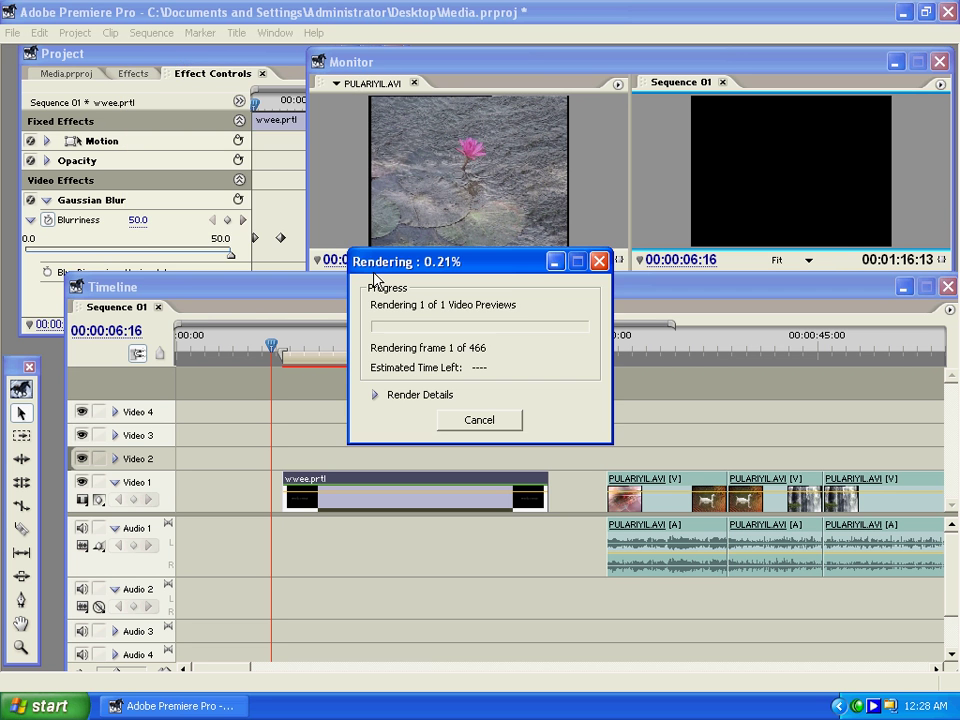
pyautogui.moveTo(423, 266); pyautogui.dragTo(686, 212)
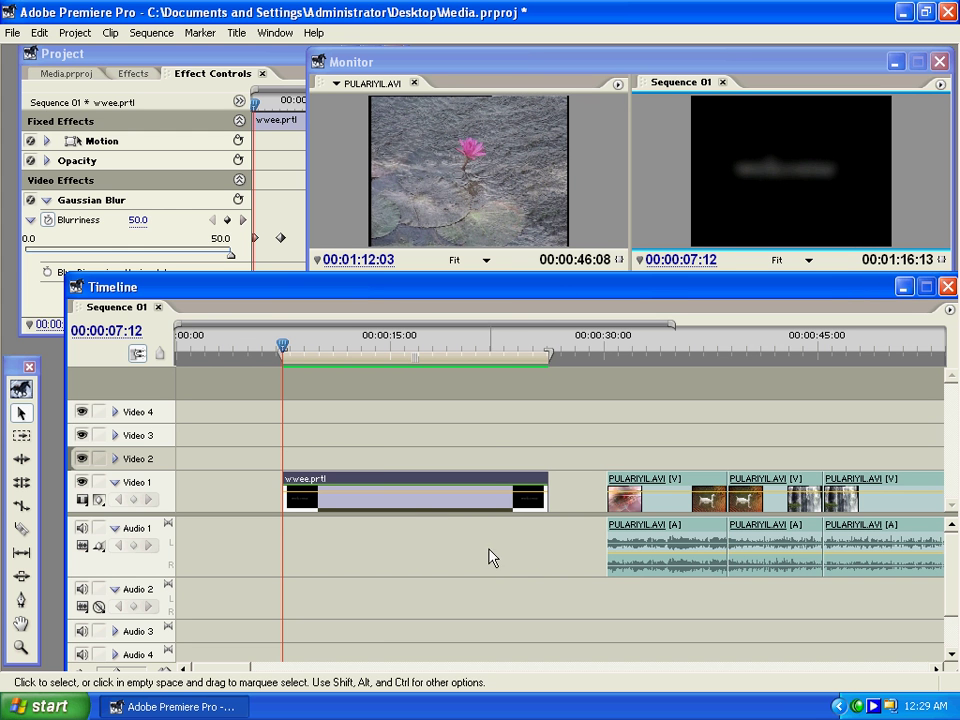
# Step: Reposition the timeline window and scrub the playhead through the rendered wwee.prtl title to preview its blur
pyautogui.moveTo(287, 343); pyautogui.dragTo(262, 378)
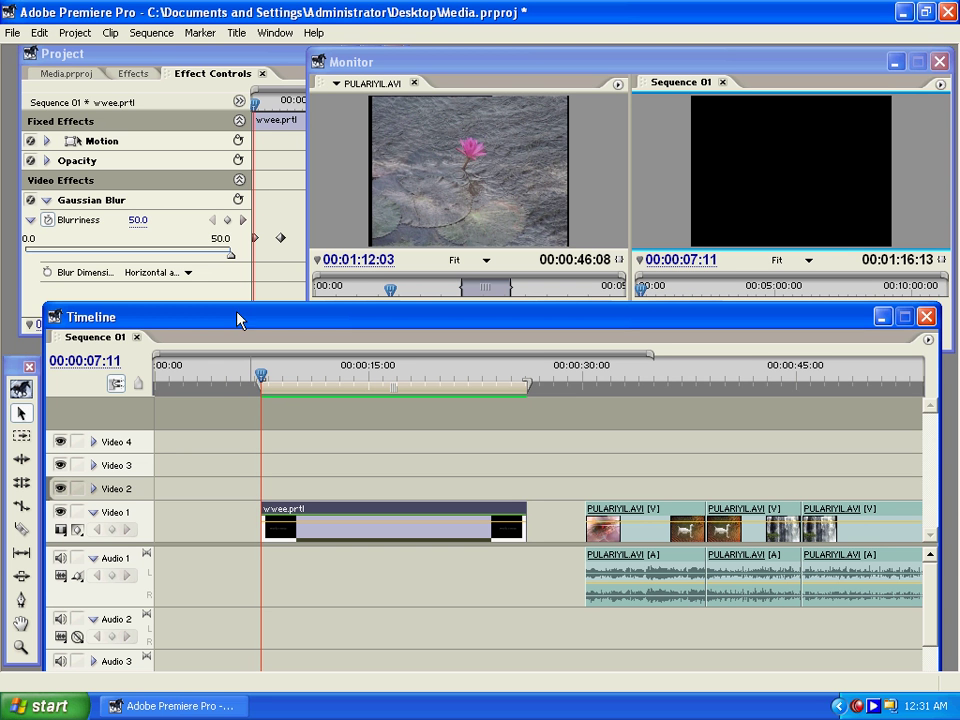
pyautogui.moveTo(264, 372); pyautogui.dragTo(293, 406)
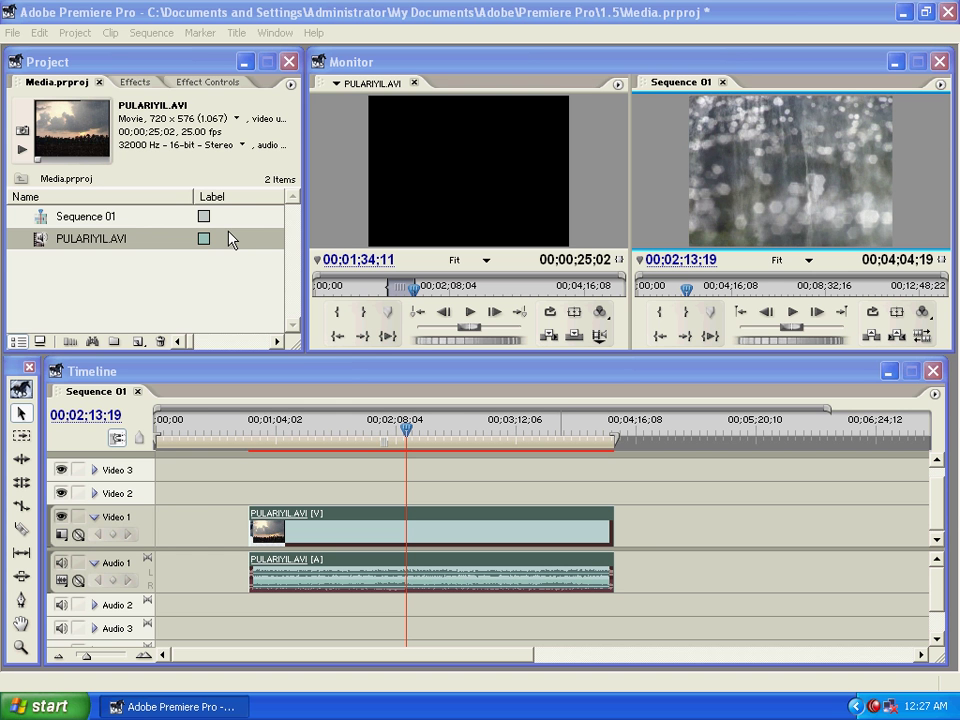
# Step: Apply the Distort effect Bend to the PULARIYIL.AVI clip and open its settings dialog
pyautogui.click(135, 82)
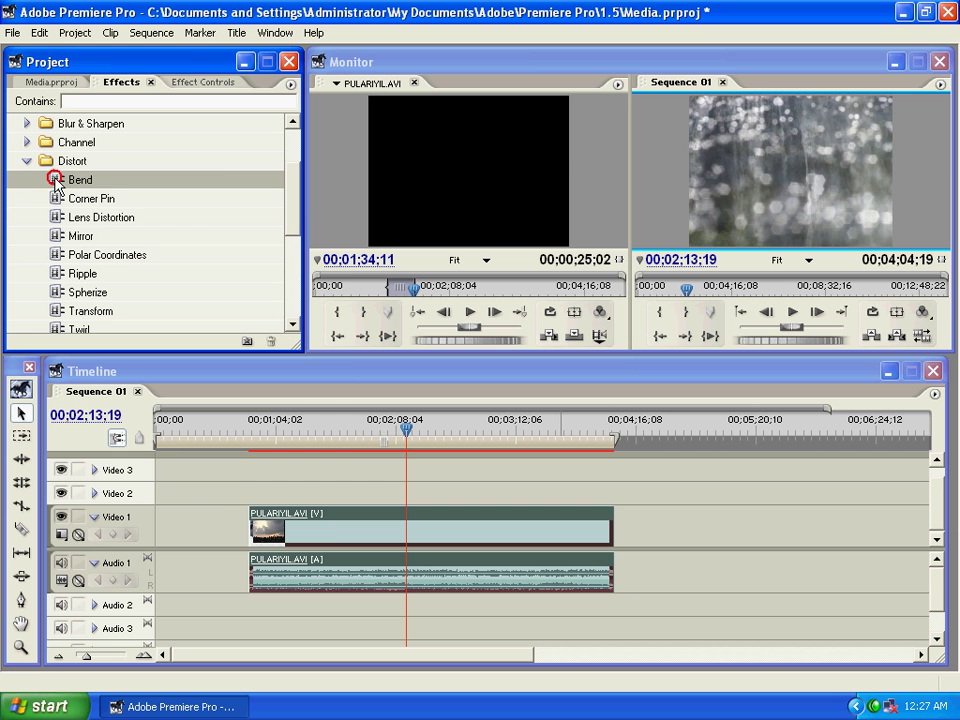
pyautogui.moveTo(102, 186); pyautogui.dragTo(332, 527)
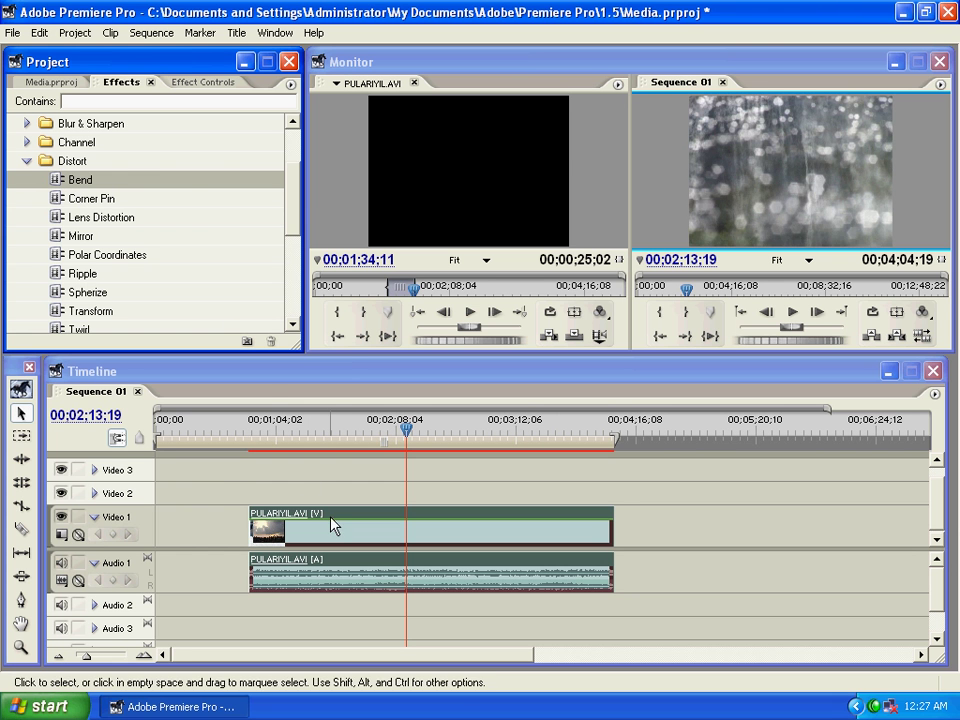
pyautogui.click(203, 83)
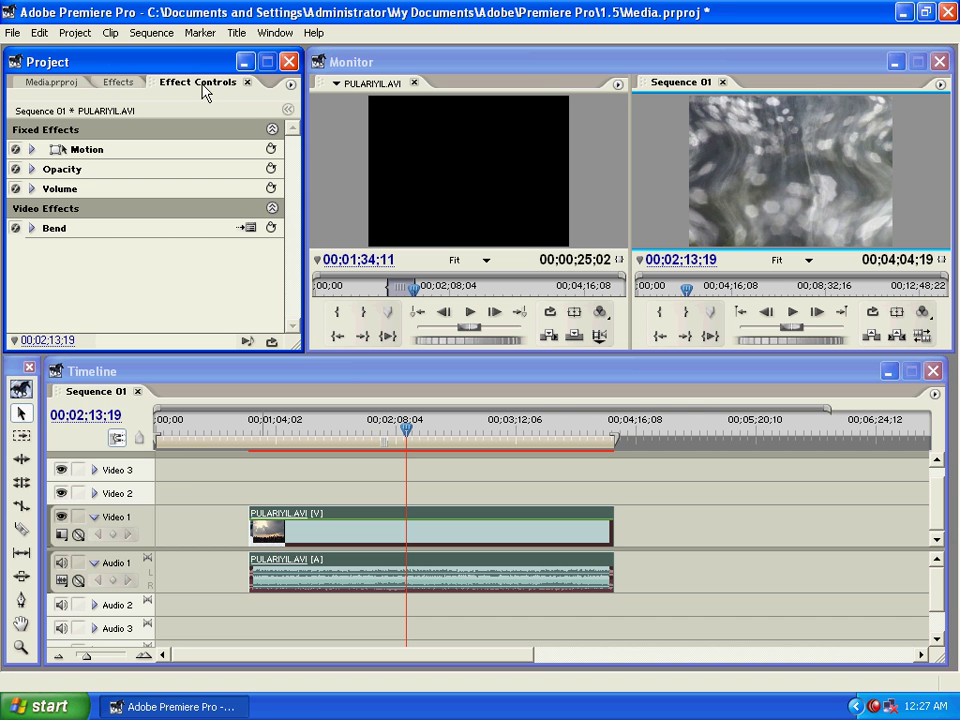
pyautogui.click(33, 230)
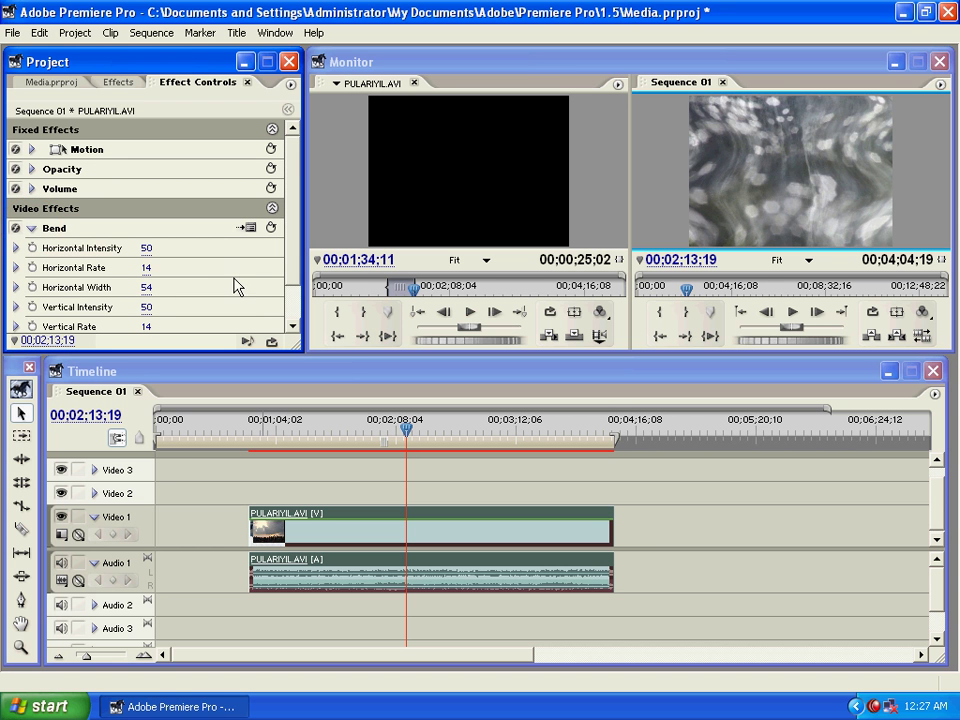
pyautogui.click(247, 229)
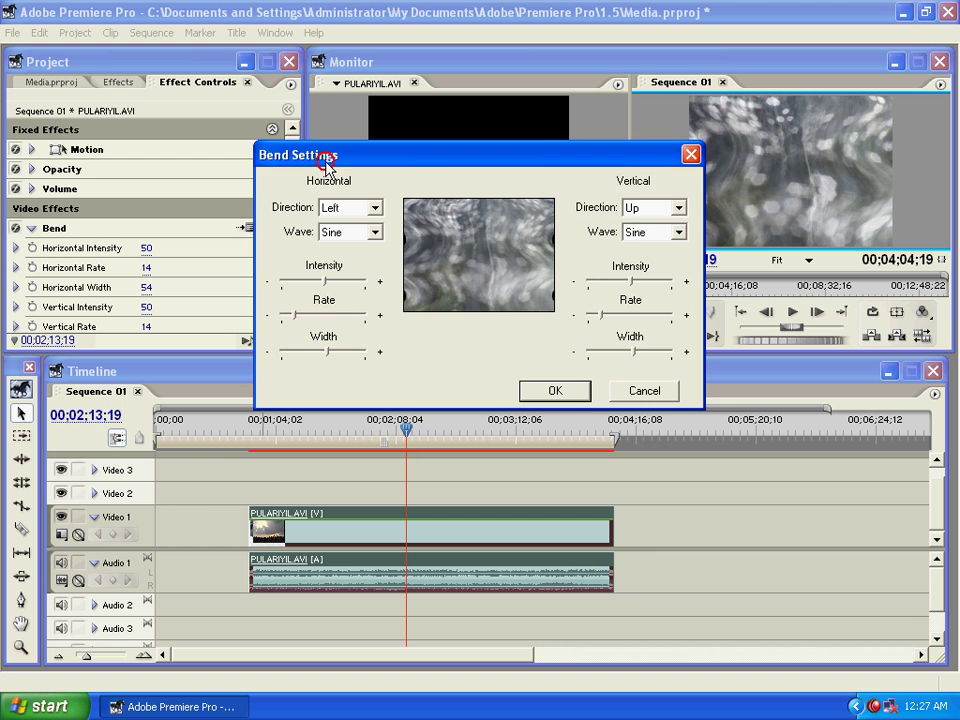
# Step: Set Bend's horizontal direction to Right and wave to Square, with a rate of about 64 and a width of about 22
pyautogui.moveTo(326, 155); pyautogui.dragTo(293, 199)
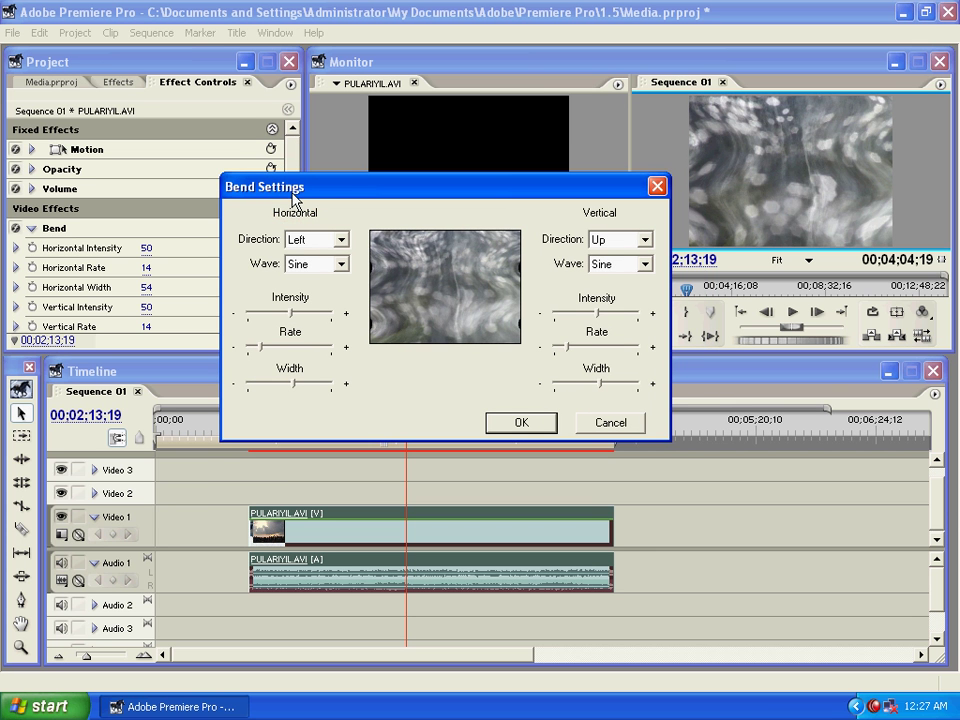
pyautogui.click(333, 241)
pyautogui.click(325, 269)
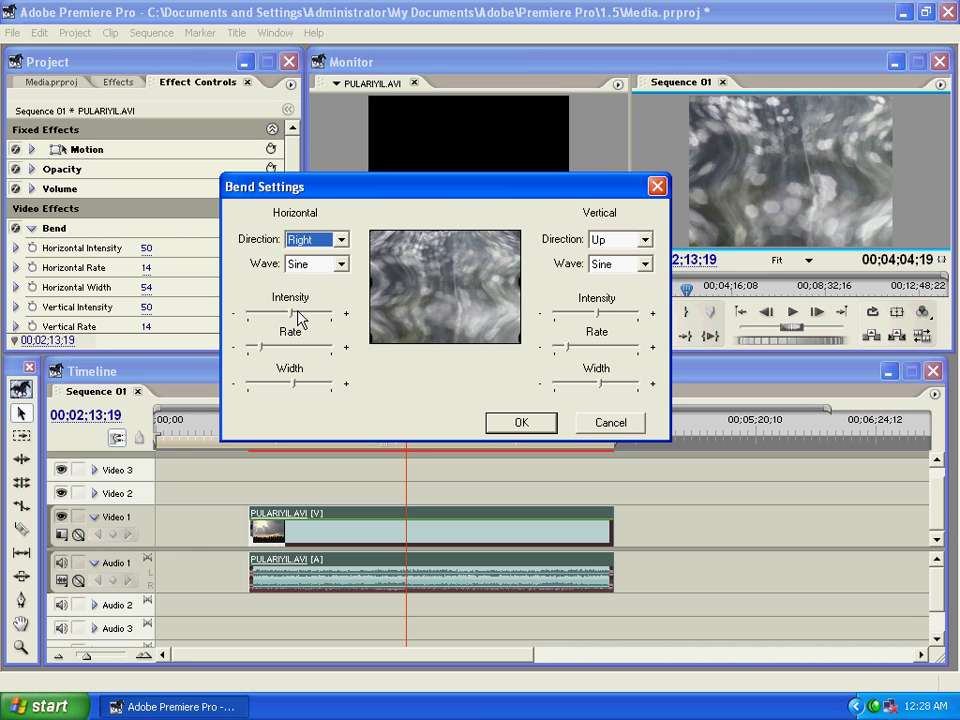
pyautogui.click(340, 264)
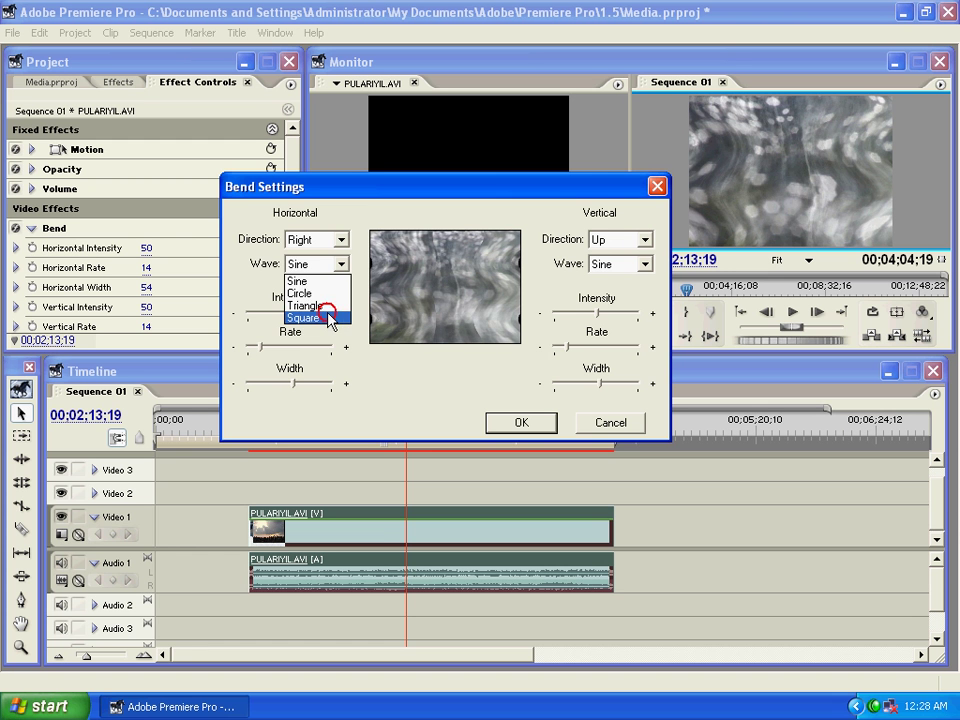
pyautogui.click(332, 318)
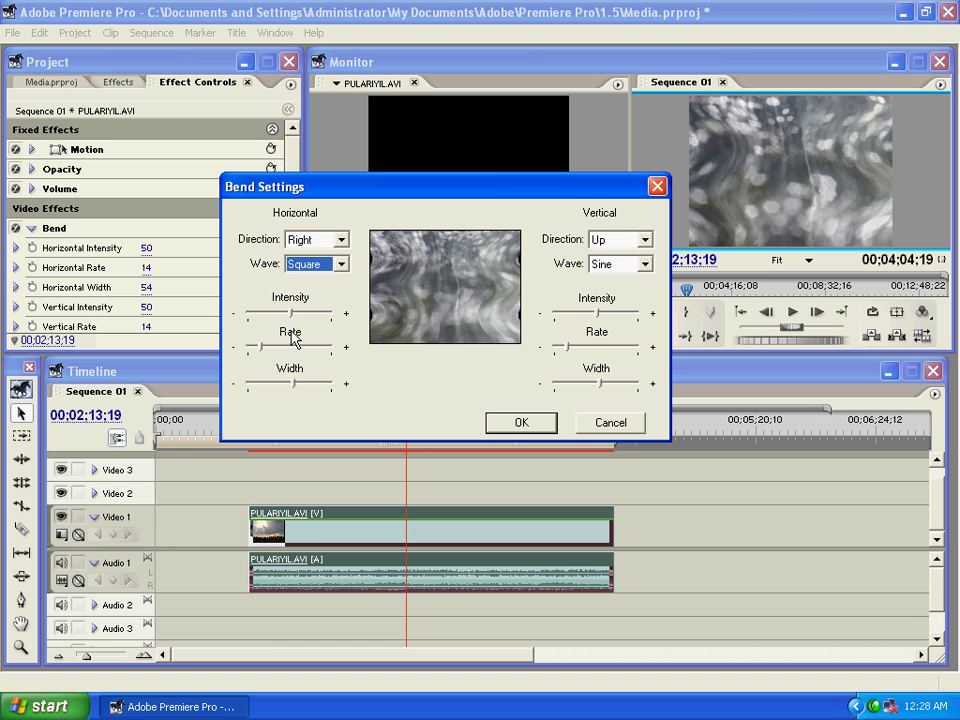
pyautogui.moveTo(261, 346); pyautogui.dragTo(266, 386)
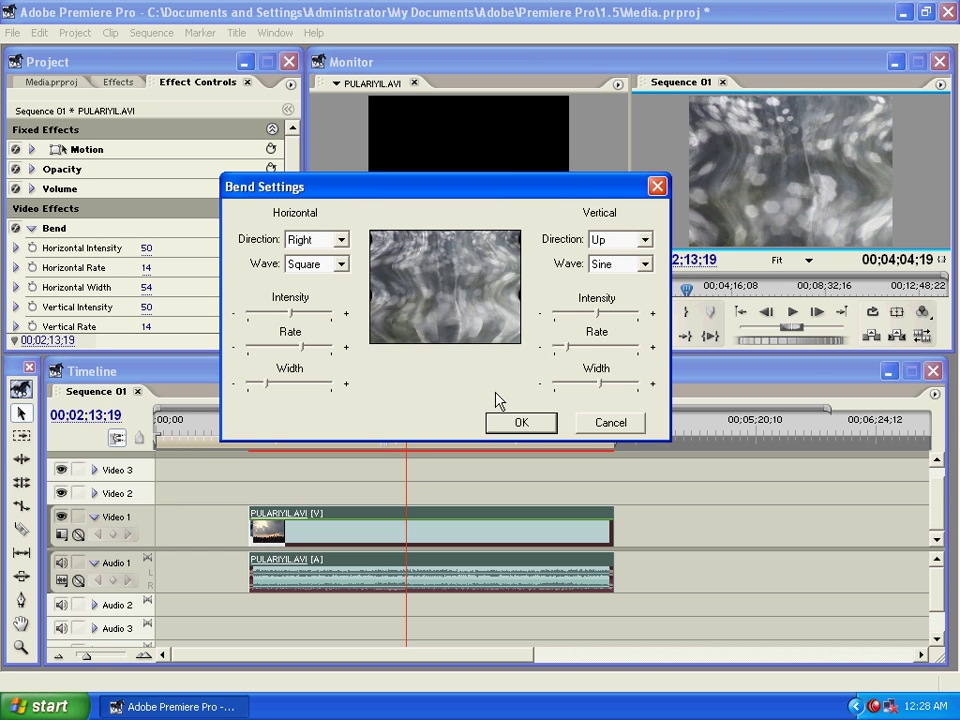
# Step: Set Bend's vertical direction to Down and wave to Square, intensity about 77, rate about 43 and a narrower width, and apply the settings
pyautogui.click(644, 240)
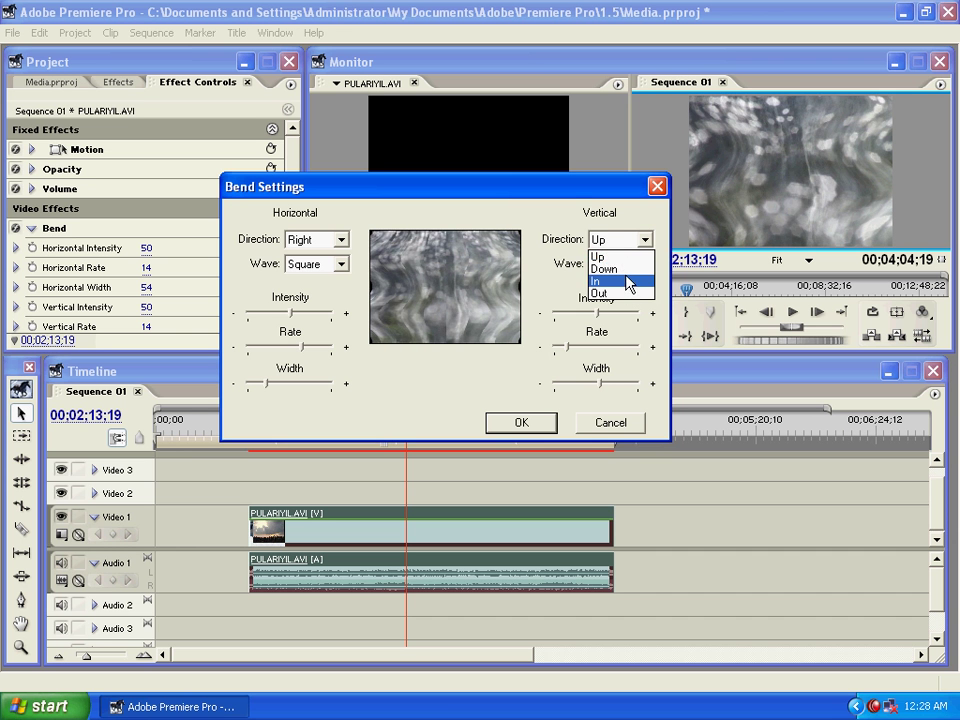
pyautogui.click(615, 269)
pyautogui.click(618, 268)
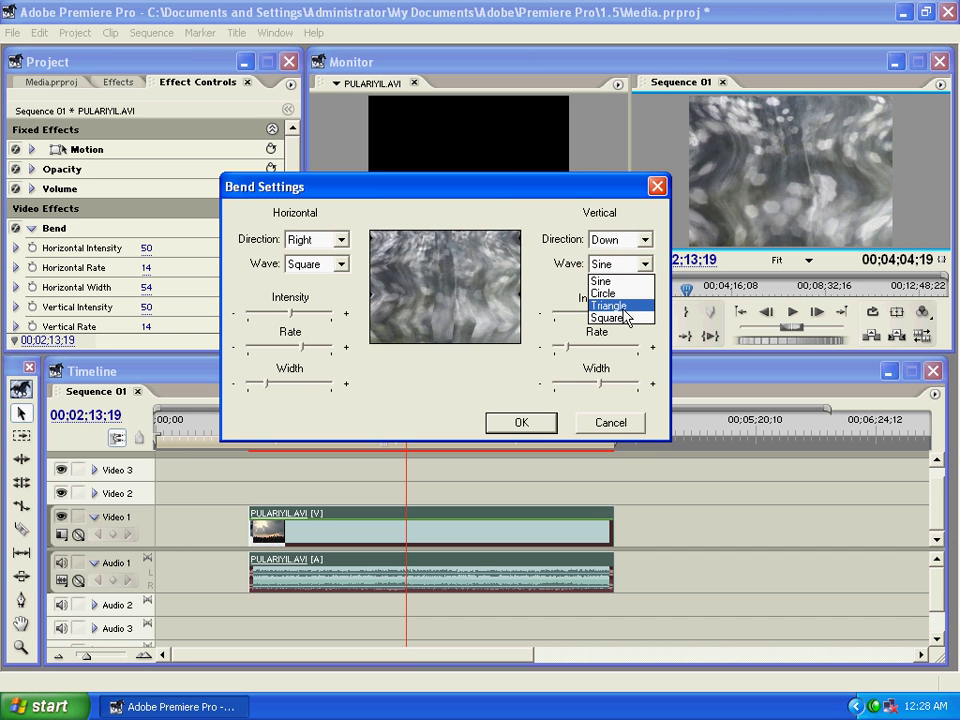
pyautogui.click(625, 308)
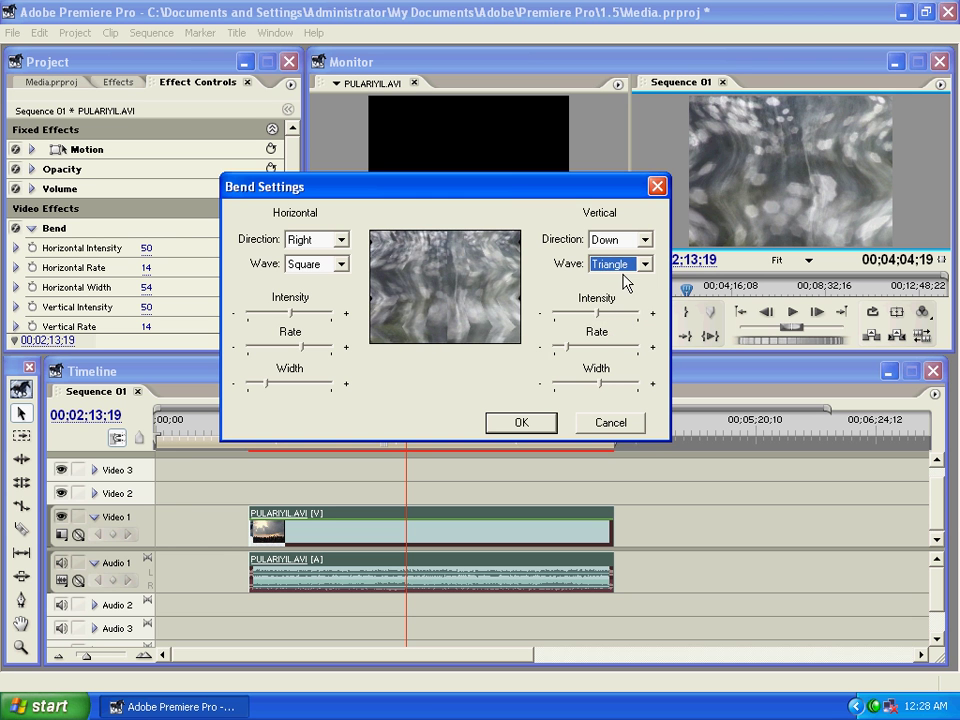
pyautogui.click(625, 265)
pyautogui.click(617, 320)
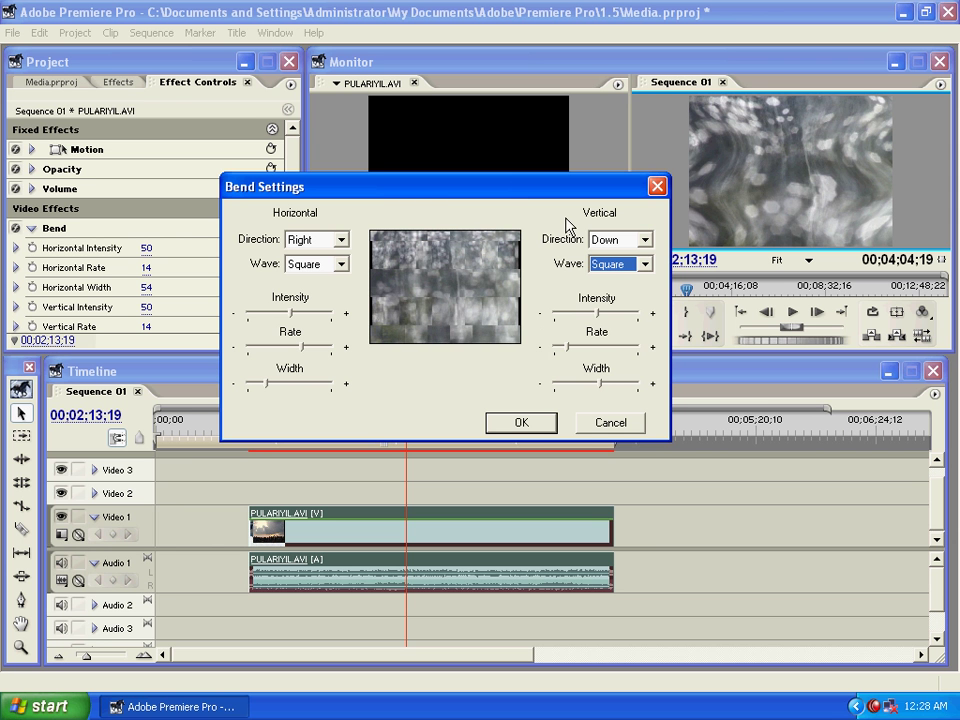
pyautogui.moveTo(596, 316); pyautogui.dragTo(621, 322)
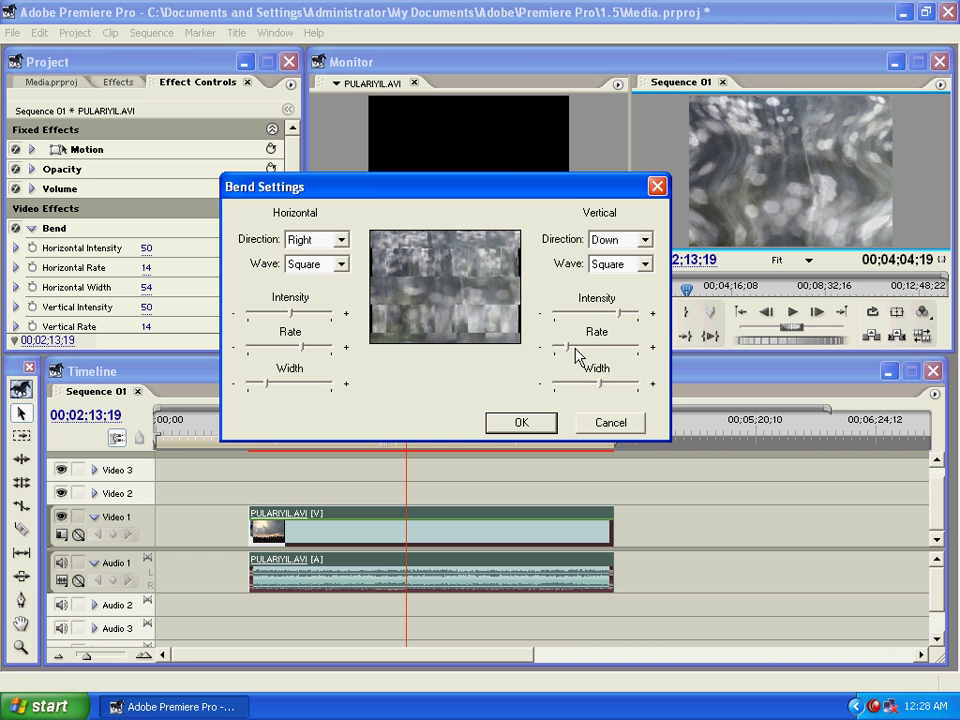
pyautogui.moveTo(569, 347); pyautogui.dragTo(574, 392)
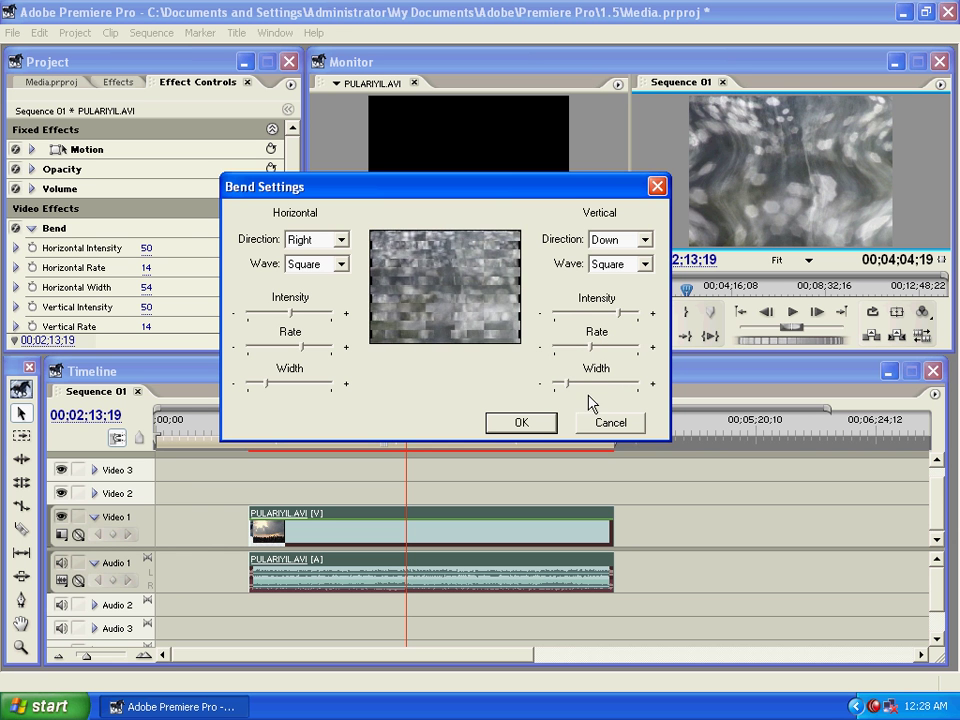
pyautogui.click(529, 427)
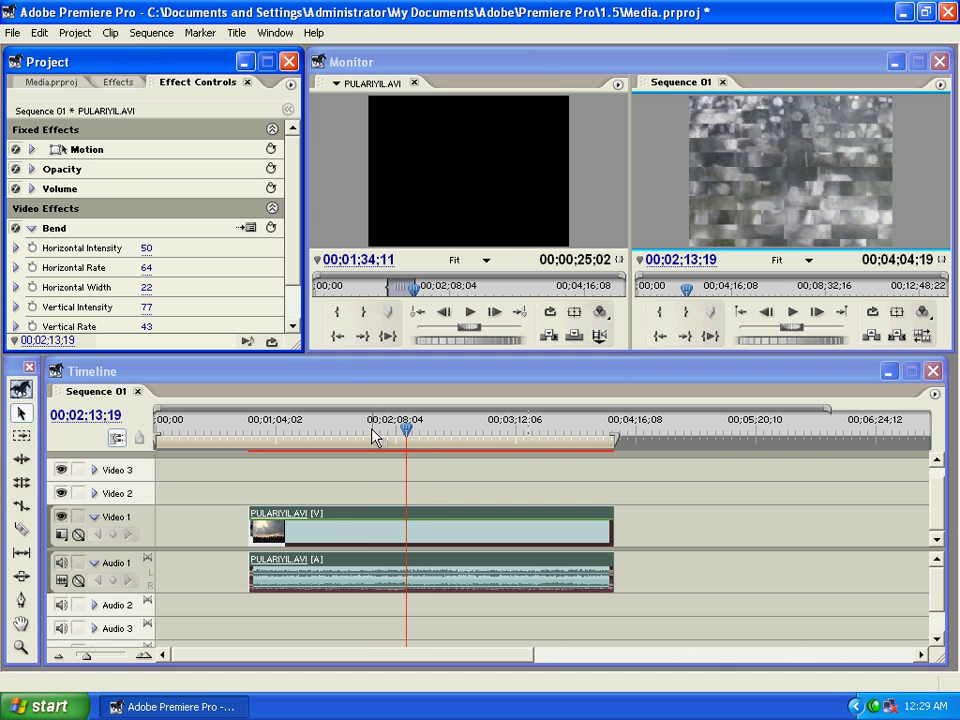
# Step: Preview the bent clip at 00;02;30;00 and remove the Bend effect from it
pyautogui.moveTo(390, 430); pyautogui.dragTo(438, 432)
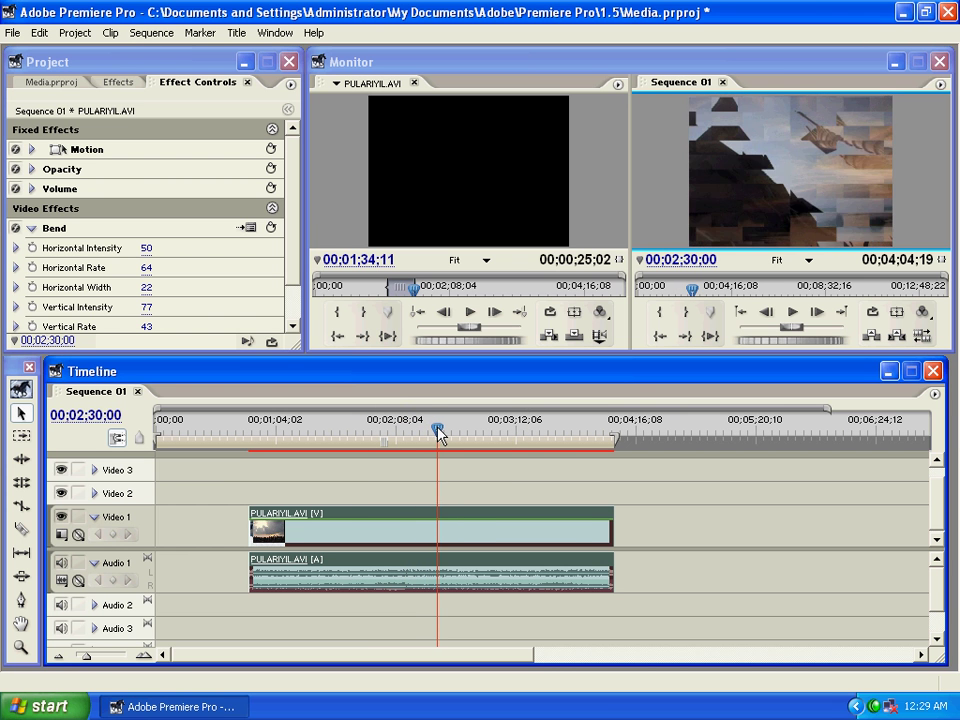
pyautogui.click(56, 230)
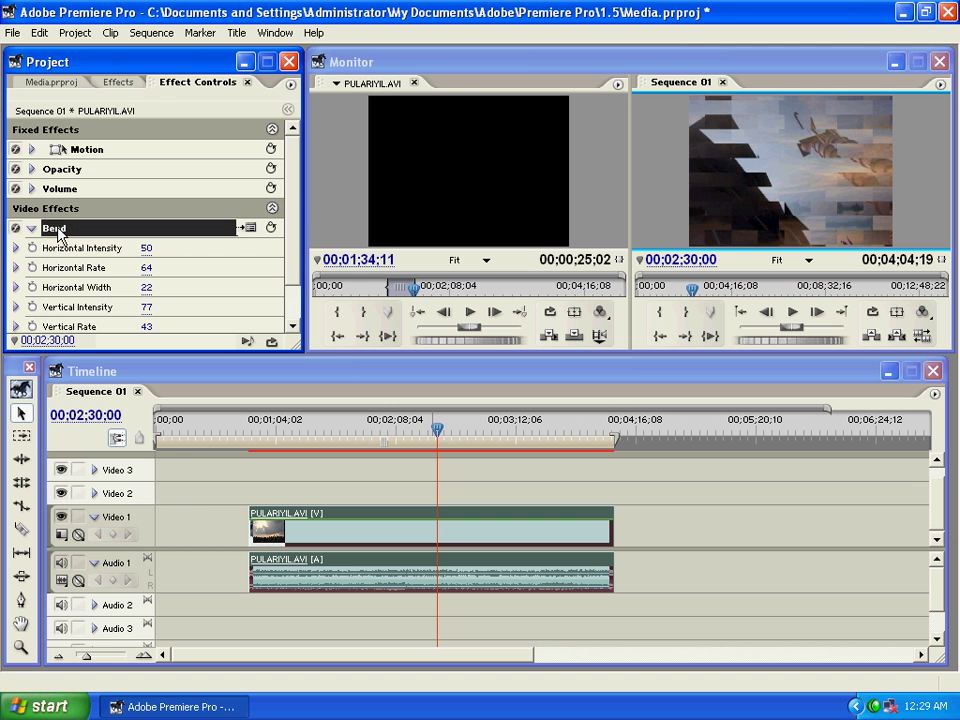
pyautogui.press('Delete')
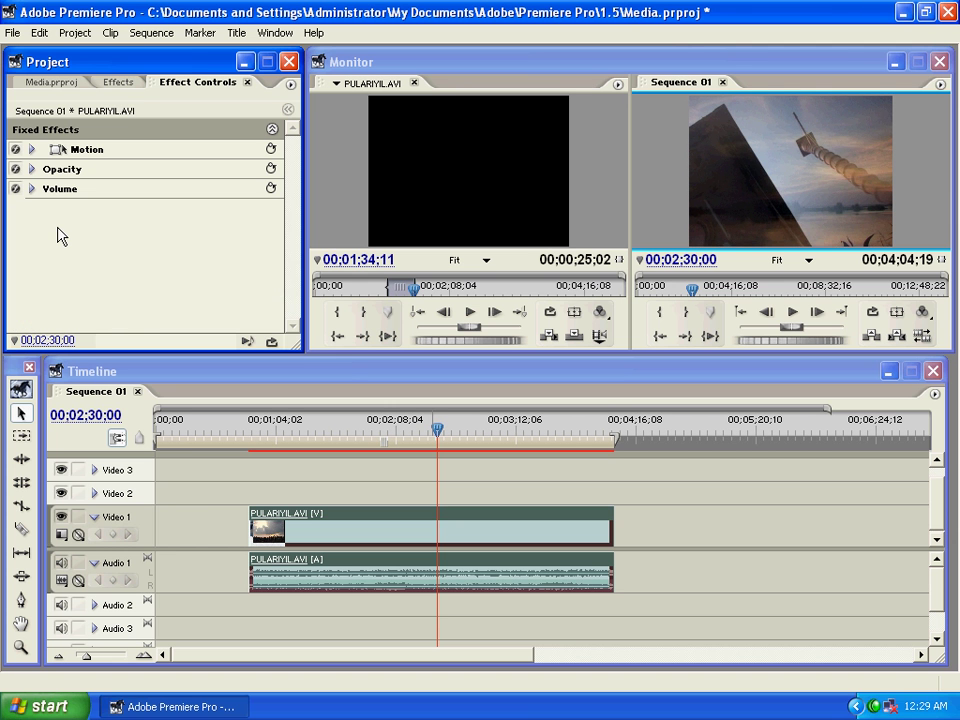
# Step: Apply the Distort effect Corner Pin to the PULARIYIL.AVI clip and expand its corner parameters
pyautogui.click(116, 84)
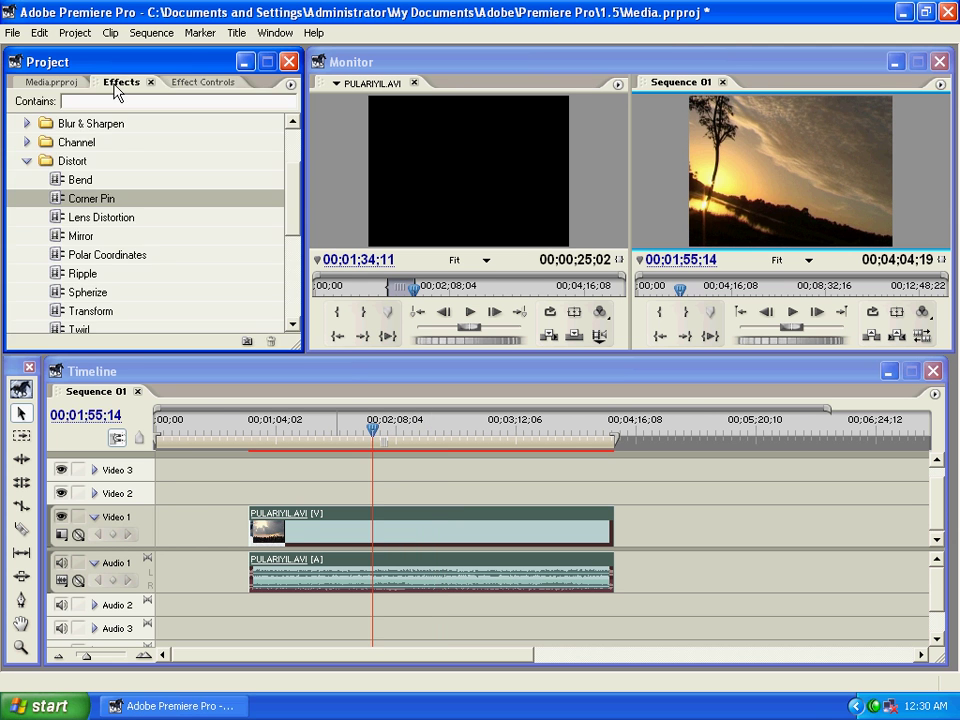
pyautogui.click(69, 202)
pyautogui.moveTo(69, 202); pyautogui.dragTo(315, 535)
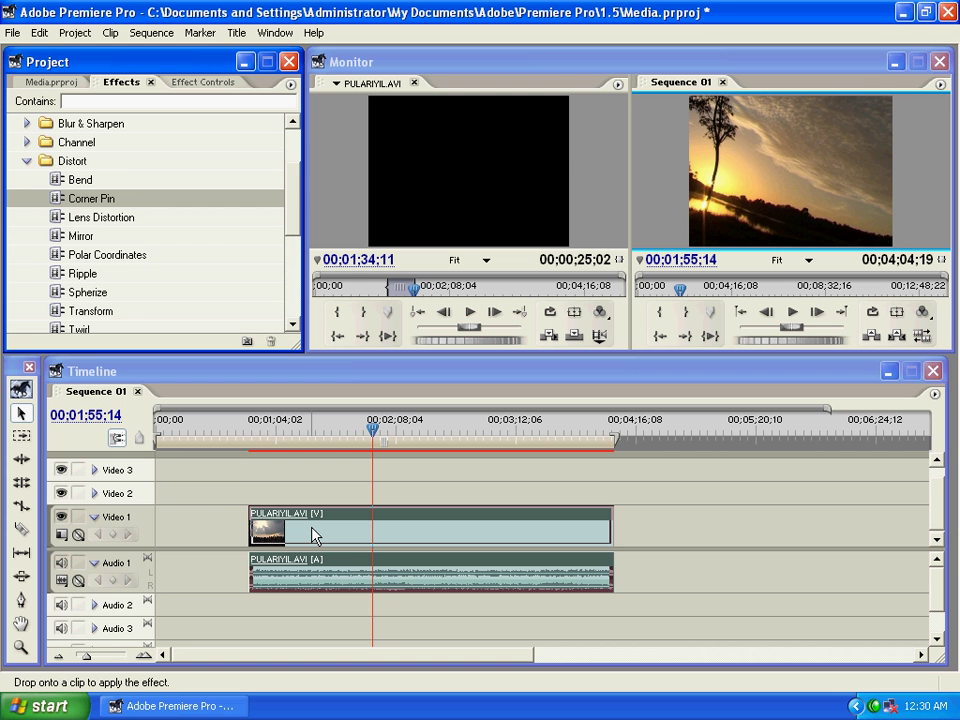
pyautogui.moveTo(316, 535); pyautogui.dragTo(316, 535)
pyautogui.click(202, 84)
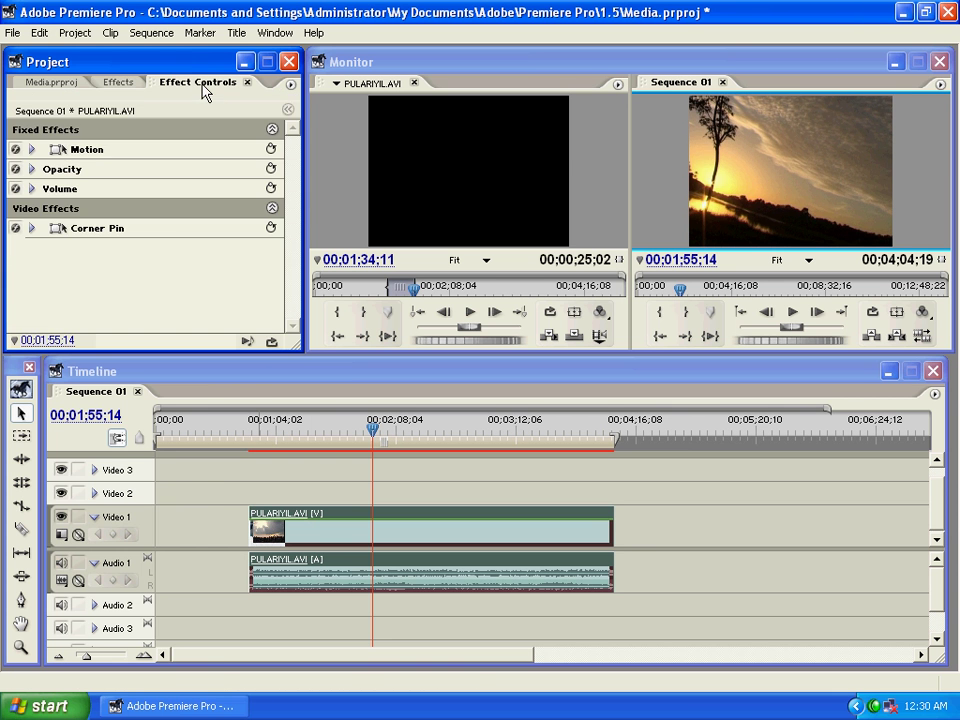
pyautogui.click(78, 232)
pyautogui.click(33, 230)
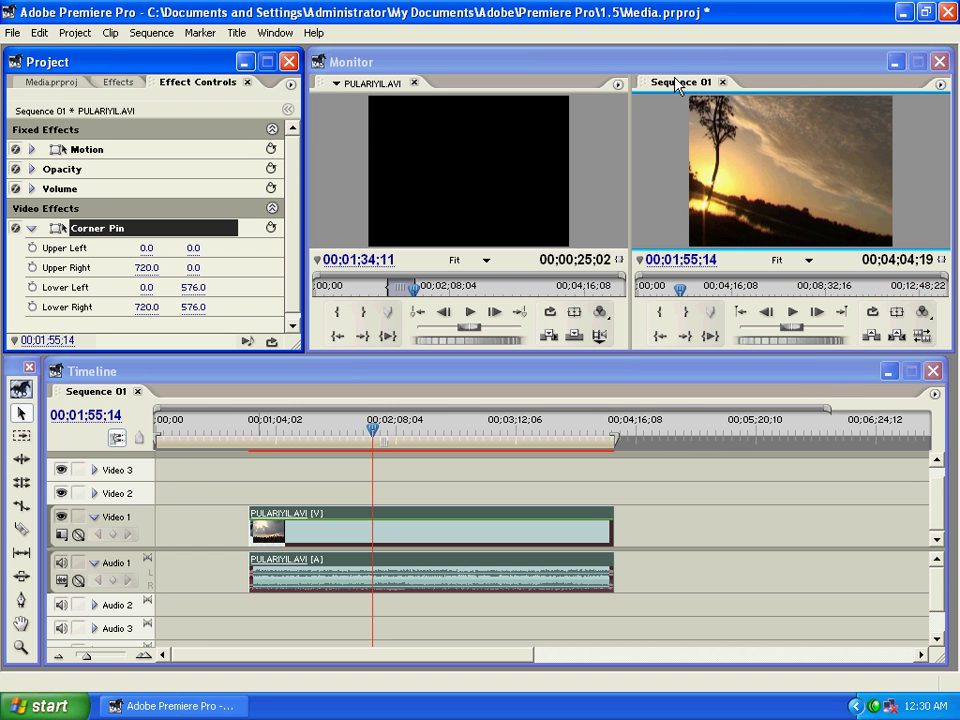
# Step: With the sequence view at 25%, pull the clip's Lower Right corner to about 449.7, 369.6 and Upper Right to about 453.4, 137.6
pyautogui.click(804, 262)
pyautogui.click(794, 335)
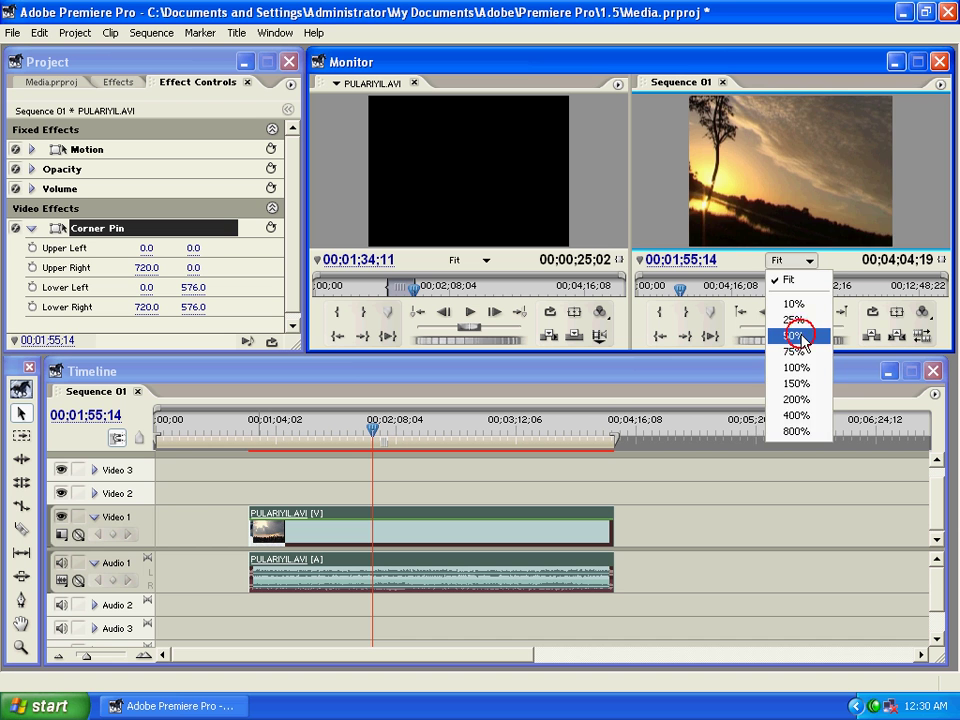
pyautogui.click(804, 262)
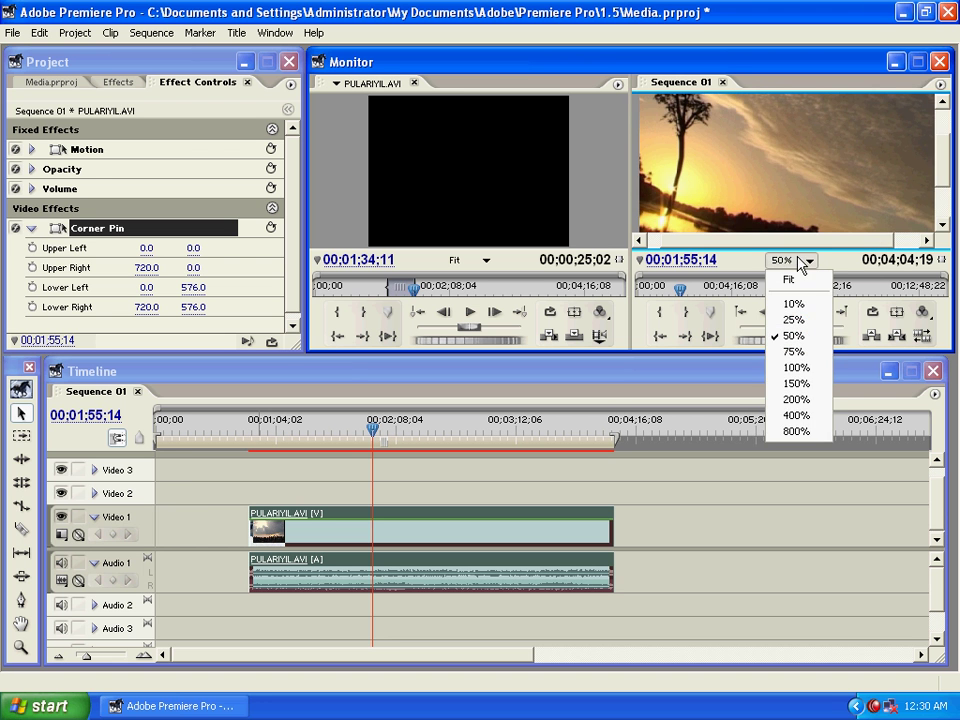
pyautogui.click(800, 319)
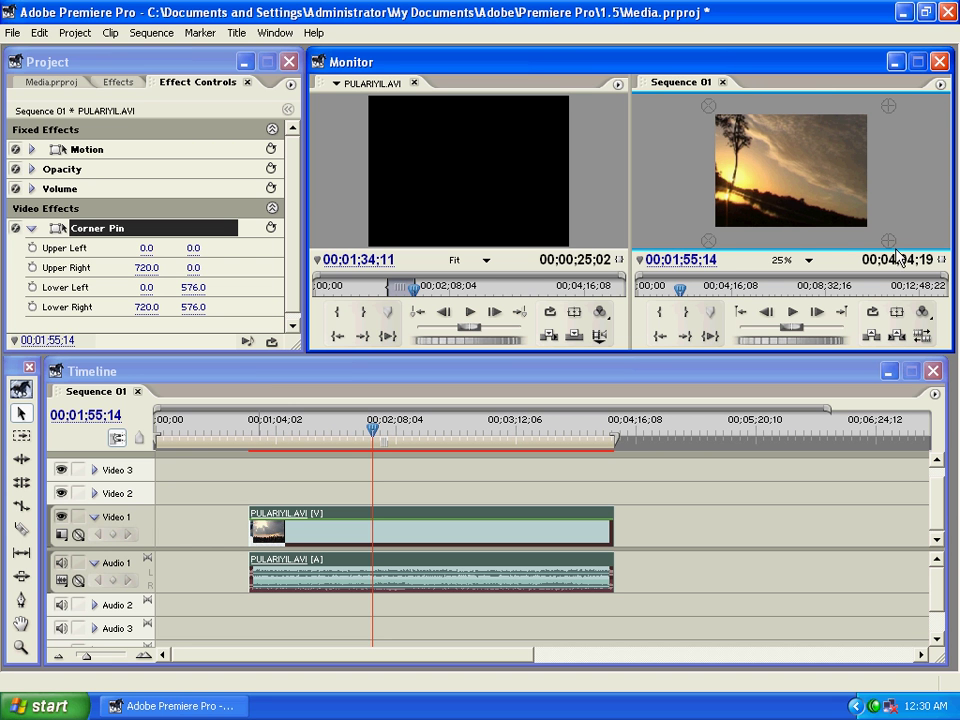
pyautogui.moveTo(889, 247); pyautogui.dragTo(826, 199)
pyautogui.moveTo(879, 108); pyautogui.dragTo(822, 141)
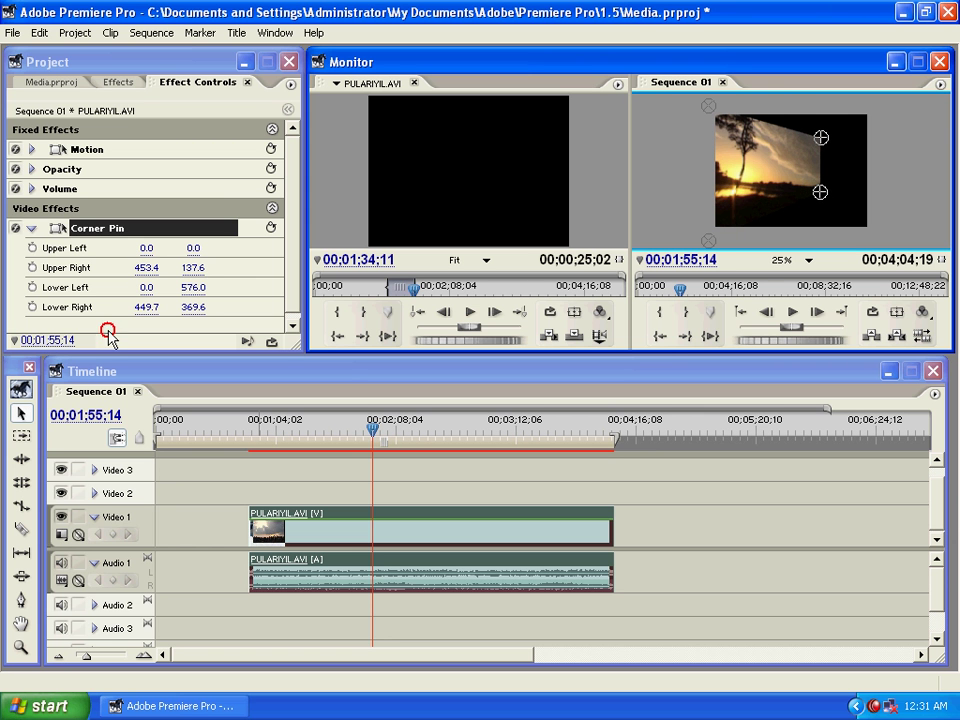
# Step: Play the corner-pinned clip from 00;02;00;15 to preview the distortion, and stop playback
pyautogui.moveTo(374, 432); pyautogui.dragTo(384, 432)
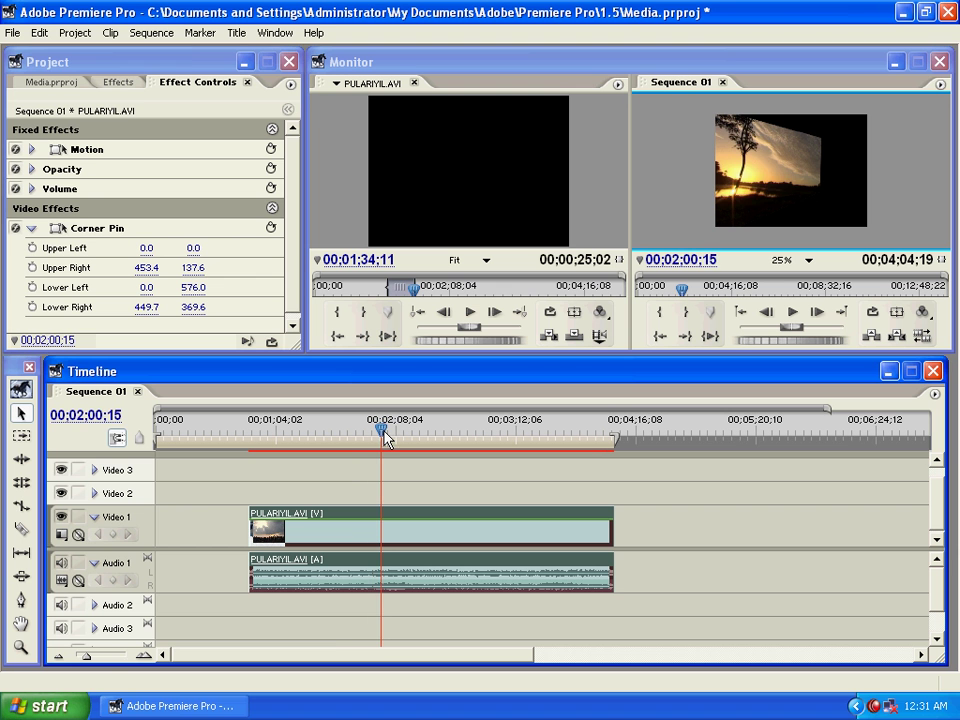
pyautogui.press('space')
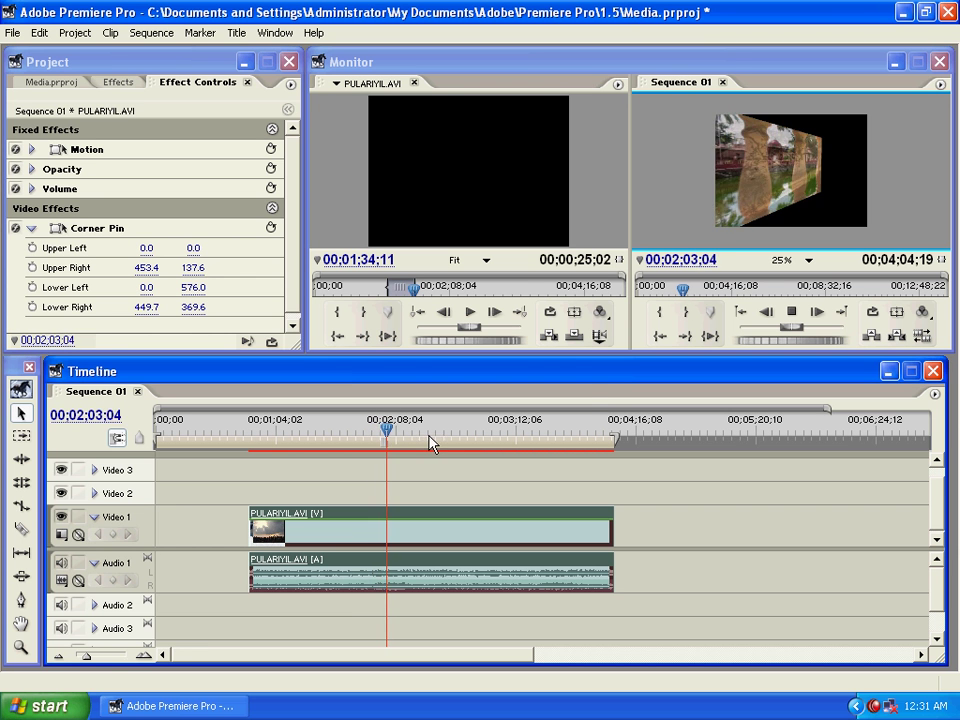
pyautogui.press('space')
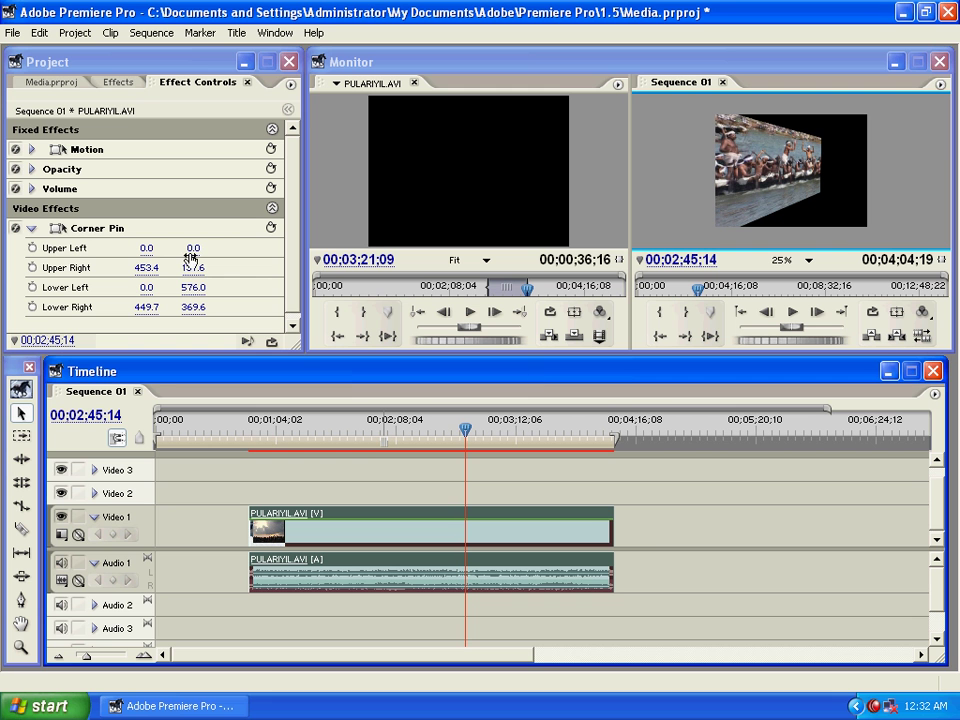
# Step: Pull the Corner Pin effect's Upper Right corner to about 378.4, 157.6 and Lower Right to about 385.9, 389.6
pyautogui.click(104, 232)
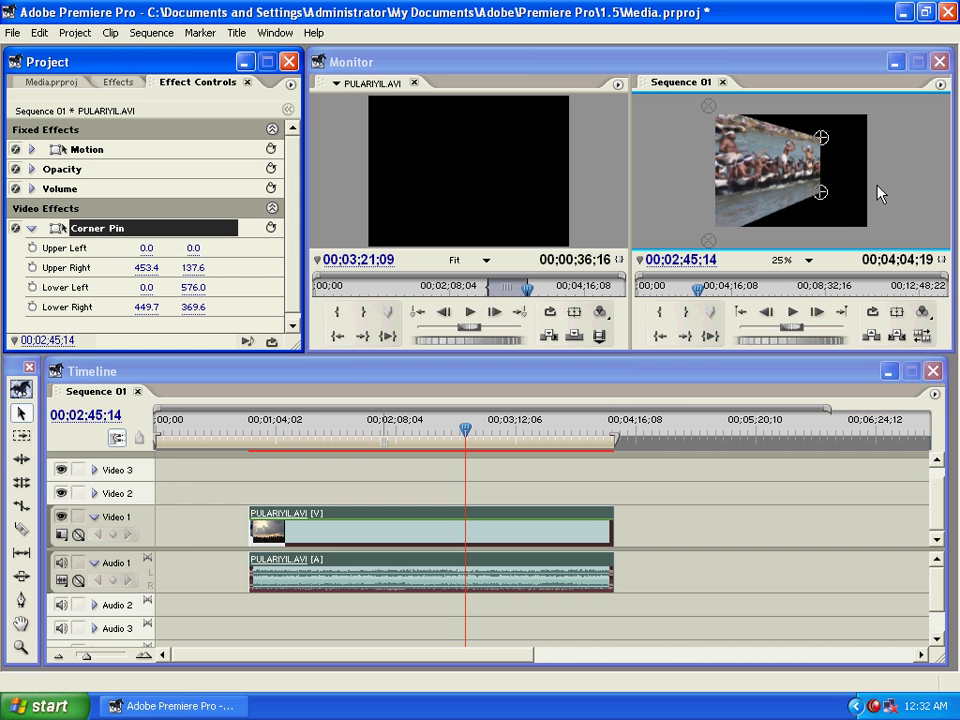
pyautogui.moveTo(822, 139); pyautogui.dragTo(804, 143)
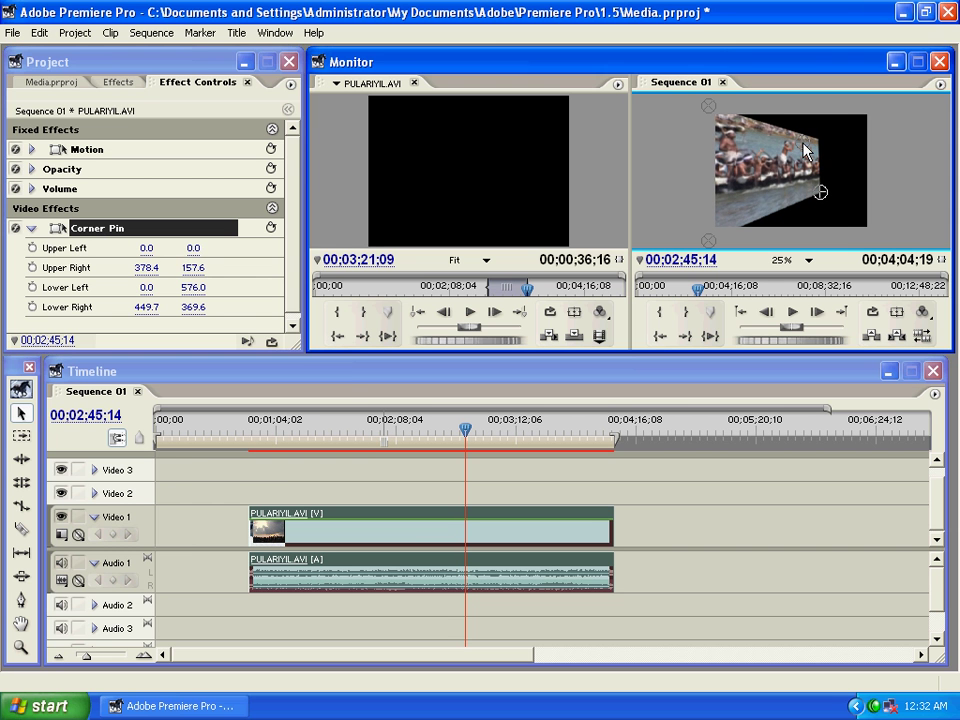
pyautogui.moveTo(814, 189); pyautogui.dragTo(805, 201)
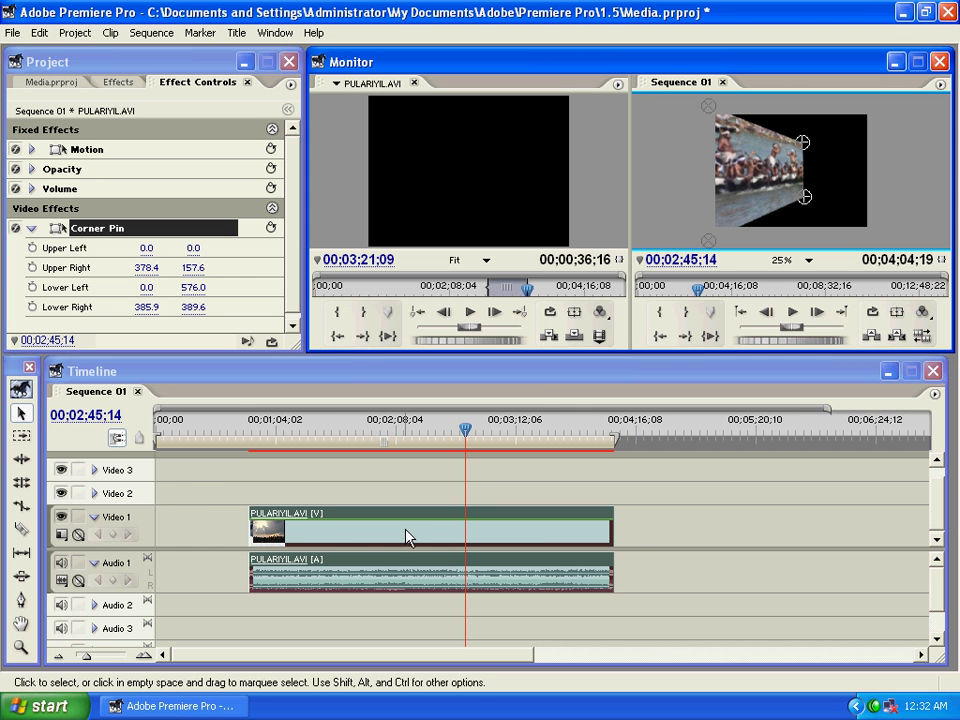
# Step: Move the corner-pinned clip up to Video 2 and place the marked source section of PULARIYIL.AVI beneath it on Video 1
pyautogui.moveTo(401, 531); pyautogui.dragTo(406, 501)
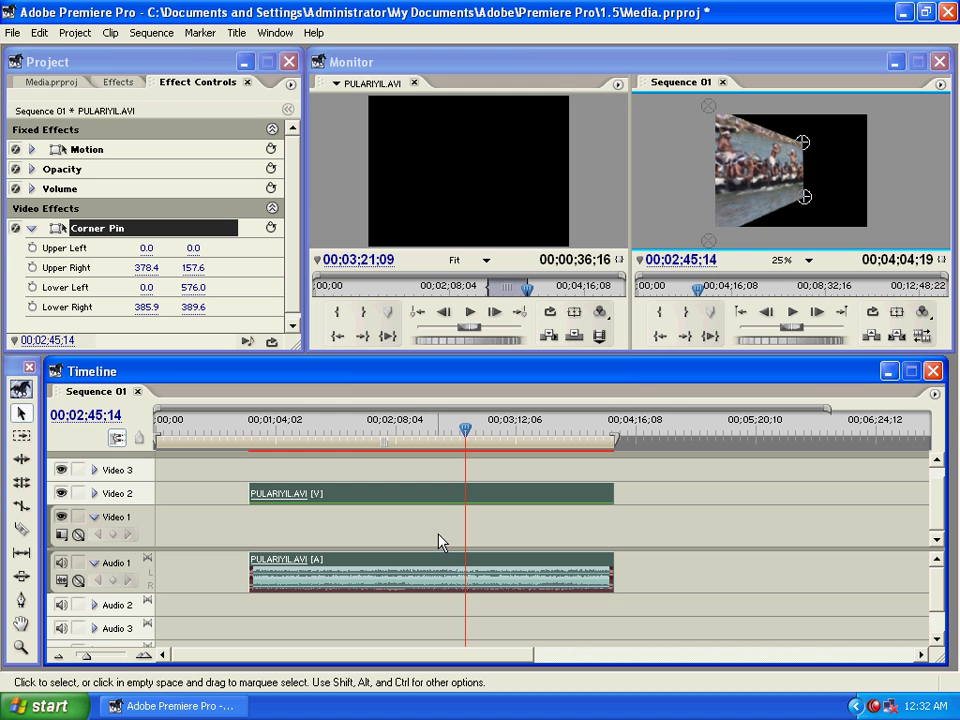
pyautogui.click(378, 220)
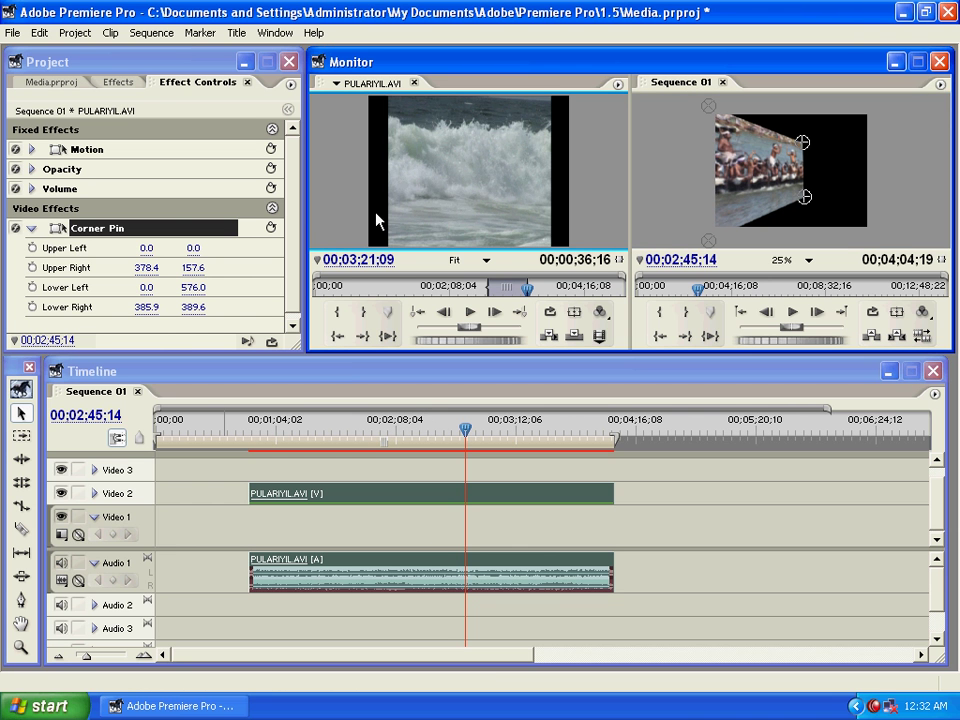
pyautogui.moveTo(451, 171); pyautogui.dragTo(466, 522)
# Step: Play the section where the two clips overlap to preview the corner-pinned picture over the background clip, and stop playback
pyautogui.click(472, 432)
pyautogui.moveTo(472, 432)
pyautogui.mouseDown()
pyautogui.moveTo(435, 428)
pyautogui.moveTo(469, 430)
pyautogui.mouseUp()
pyautogui.press('space')
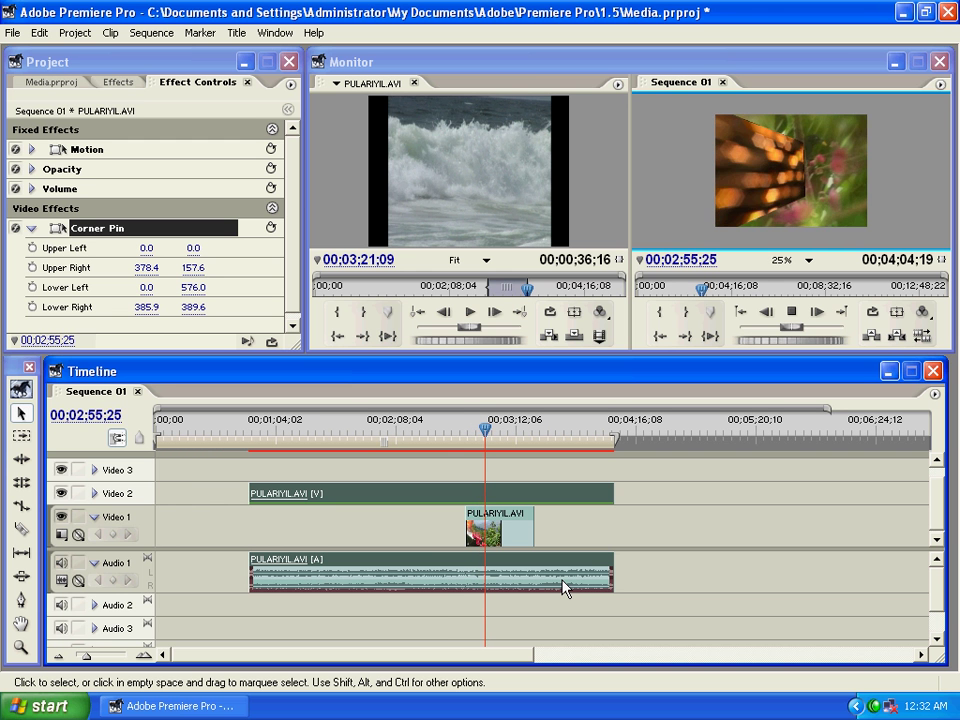
pyautogui.press('space')
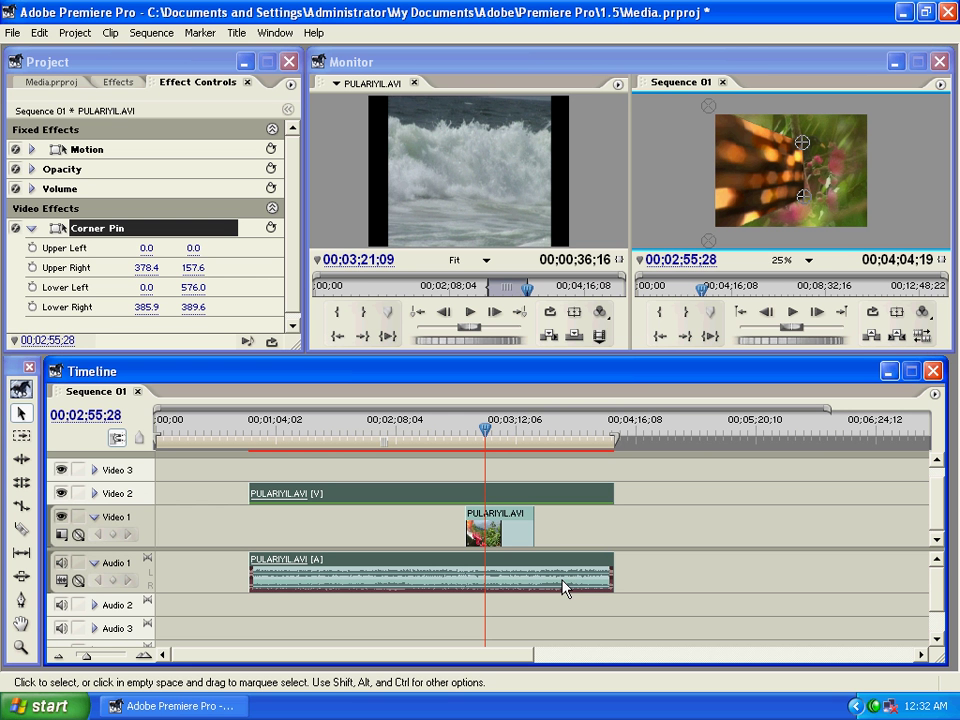
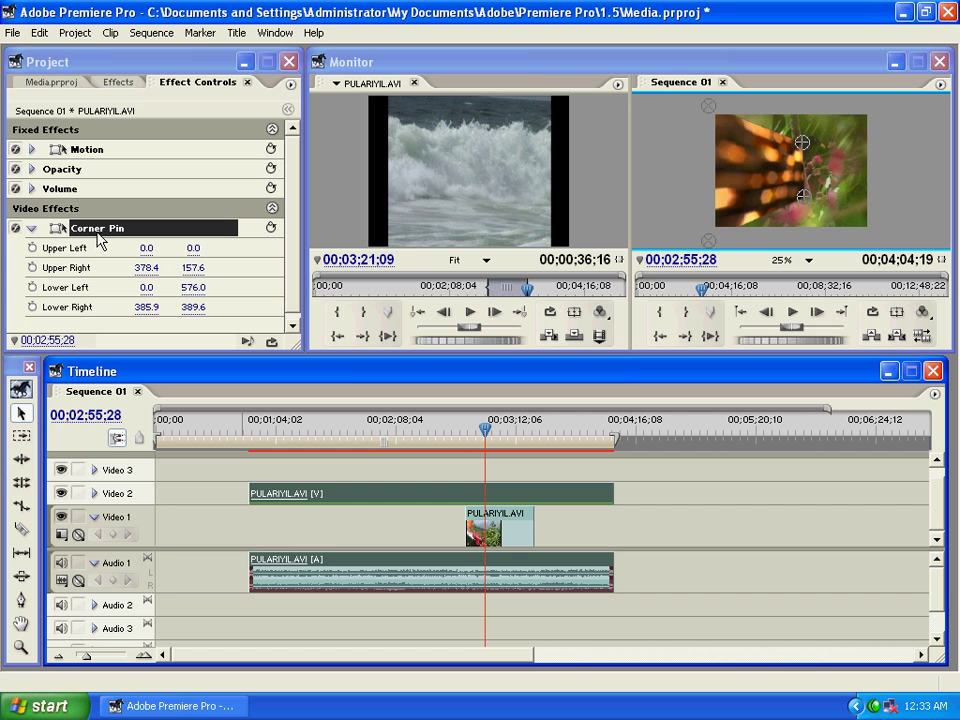
# Step: Delete the corner-pinned clip and the background clip from the sequence, and bring up the list of Distort effects
pyautogui.press('Delete')
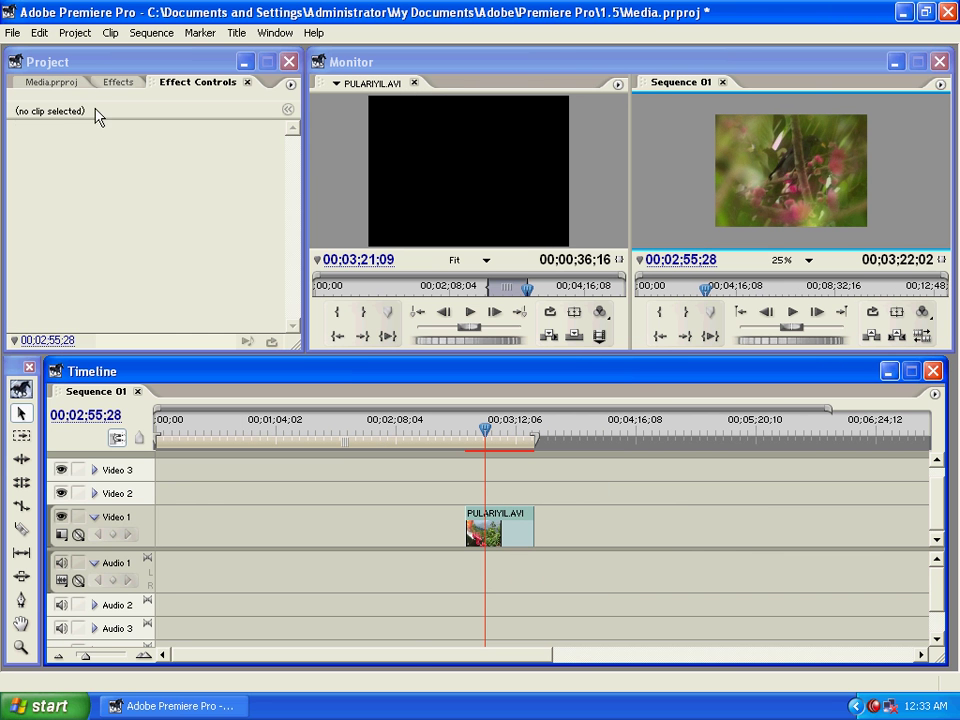
pyautogui.click(118, 83)
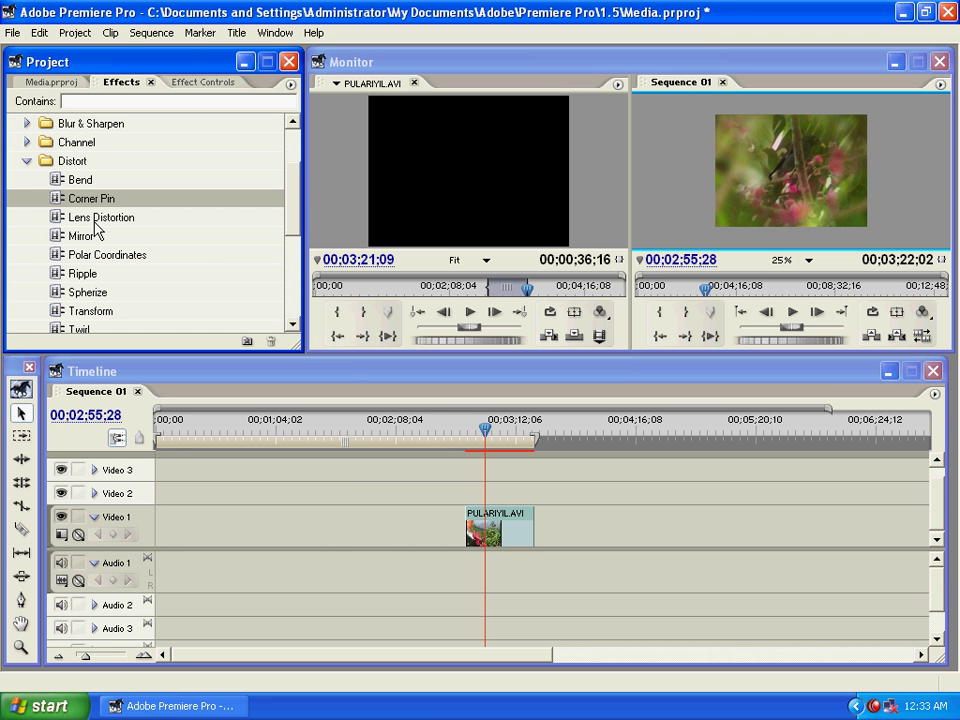
pyautogui.moveTo(456, 219); pyautogui.dragTo(332, 531)
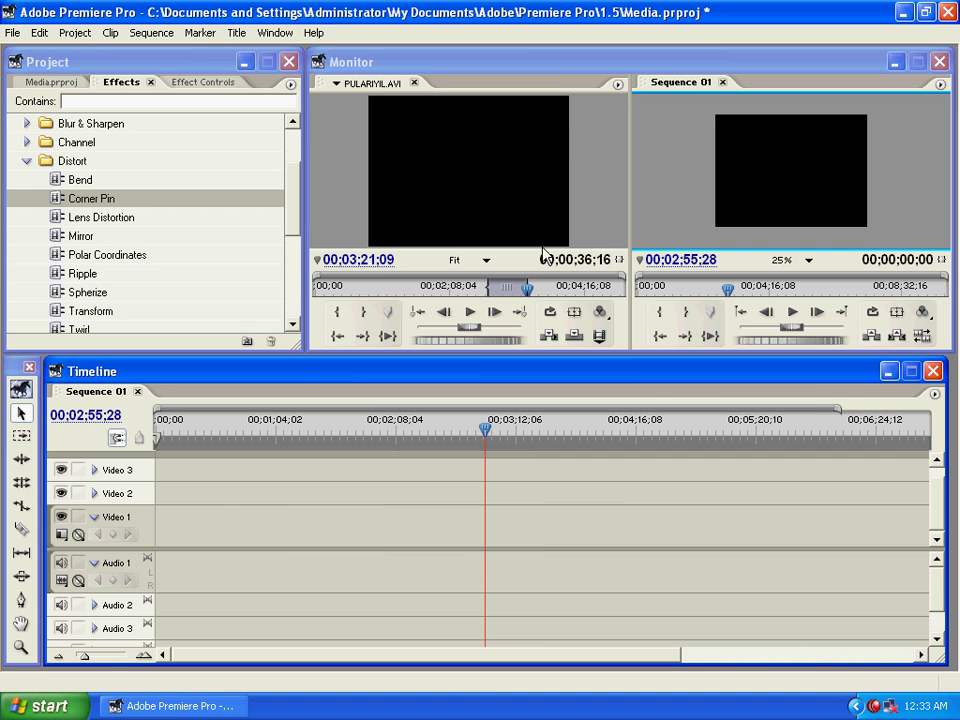
# Step: Mark PULARIYIL.AVI from 00;00;58;22 to 00;02;17;05 and place that section with video and audio on Video 1 and Audio 1
pyautogui.click(379, 289)
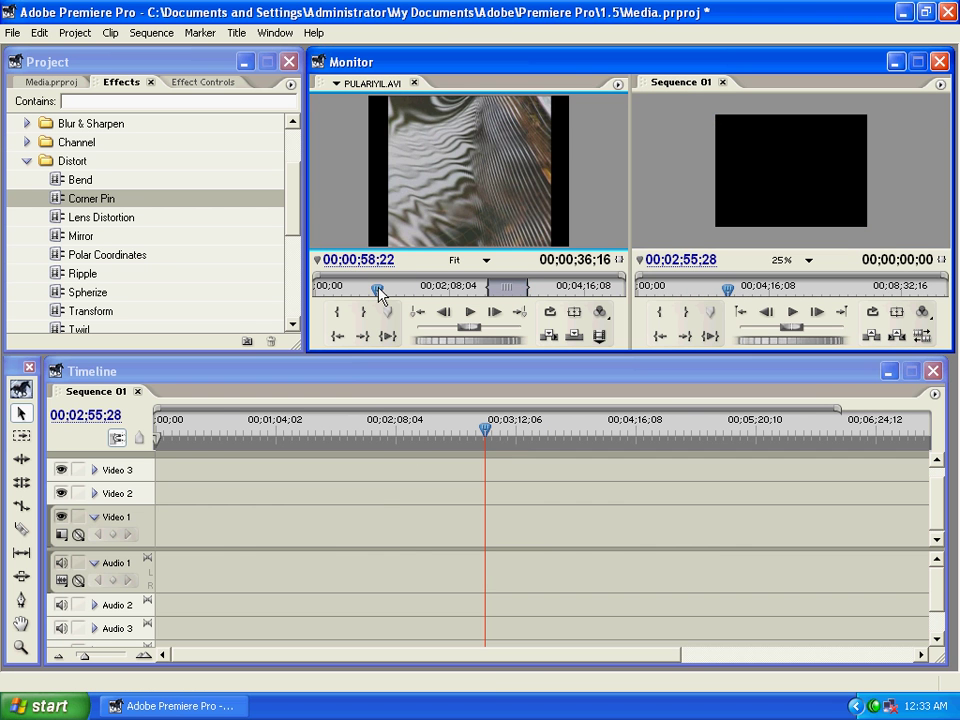
pyautogui.press('i')
pyautogui.moveTo(379, 292); pyautogui.dragTo(458, 292)
pyautogui.press('o')
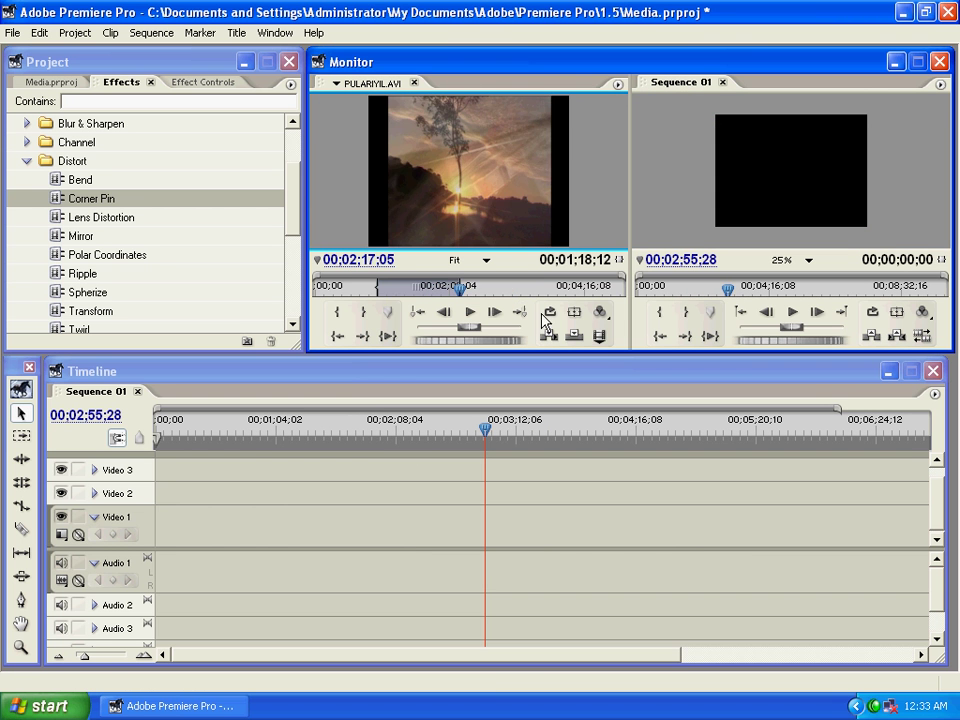
pyautogui.click(599, 336)
pyautogui.click(599, 336)
pyautogui.moveTo(473, 189); pyautogui.dragTo(303, 525)
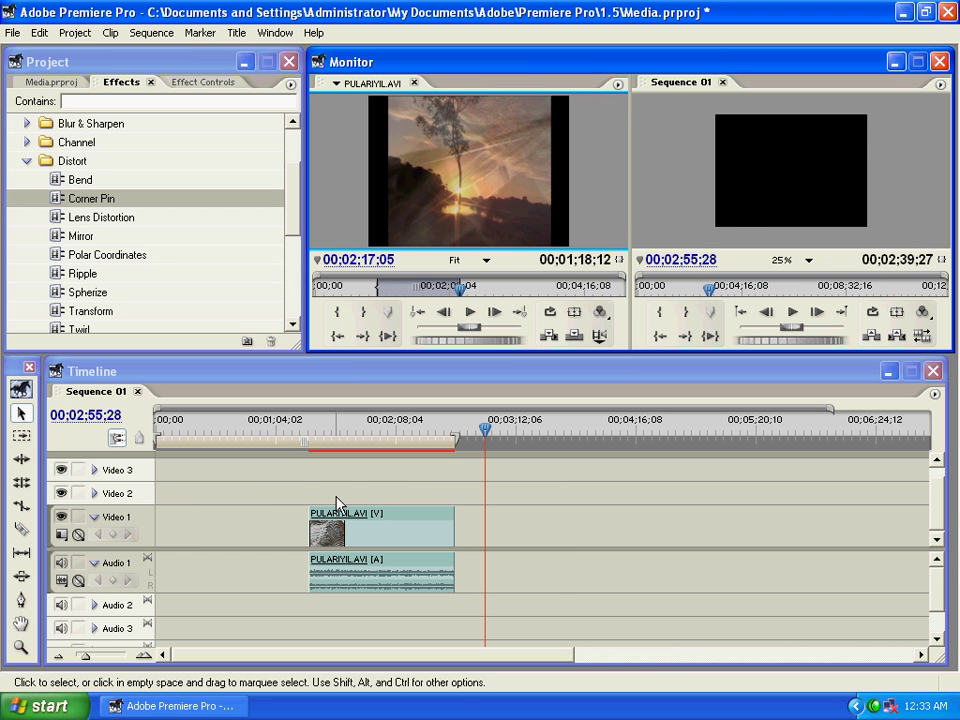
# Step: Play the new clip from near its start and set the sequence view's magnification to Fit
pyautogui.click(321, 430)
pyautogui.press('space')
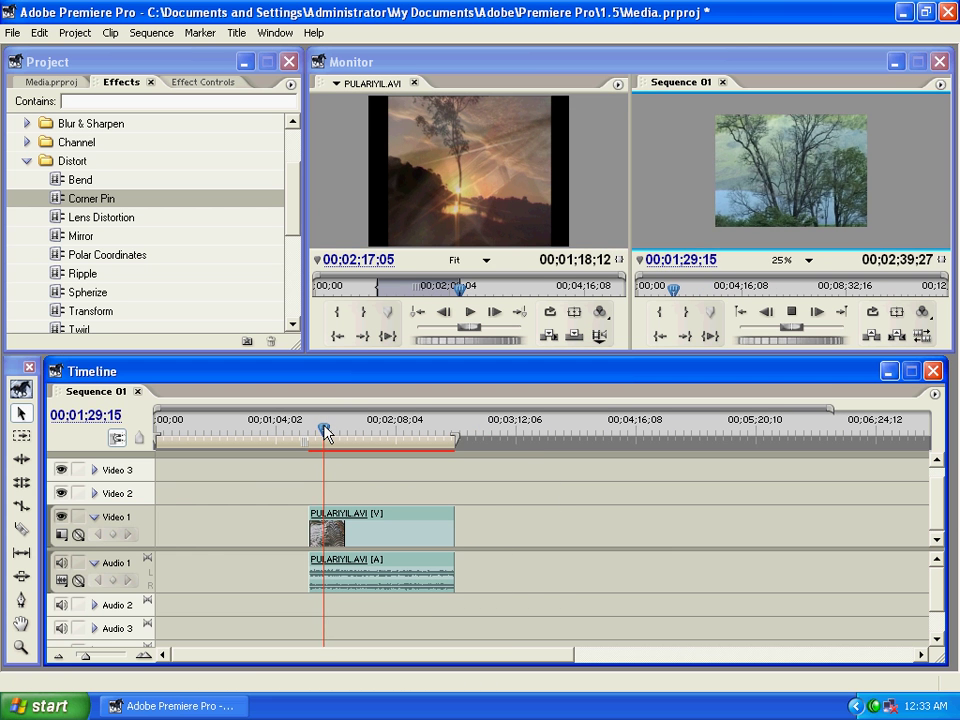
pyautogui.click(806, 260)
pyautogui.click(789, 280)
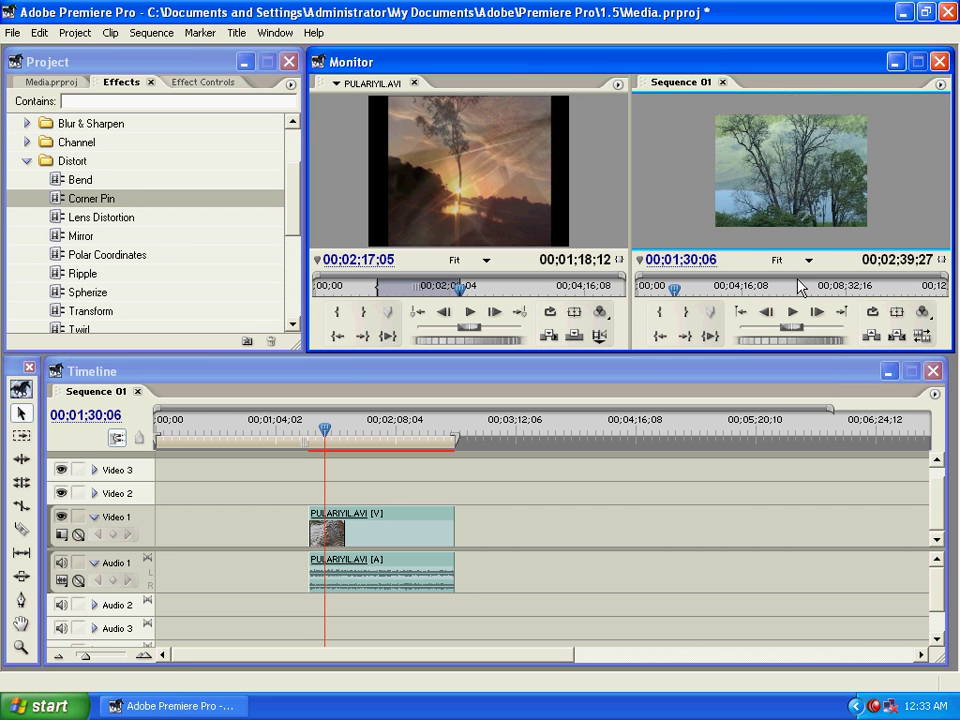
# Step: Apply the Distort effect Lens Distortion to the clip, move the playhead to 00;01;43;29 and display the clip's effect controls
pyautogui.moveTo(88, 217); pyautogui.dragTo(343, 544)
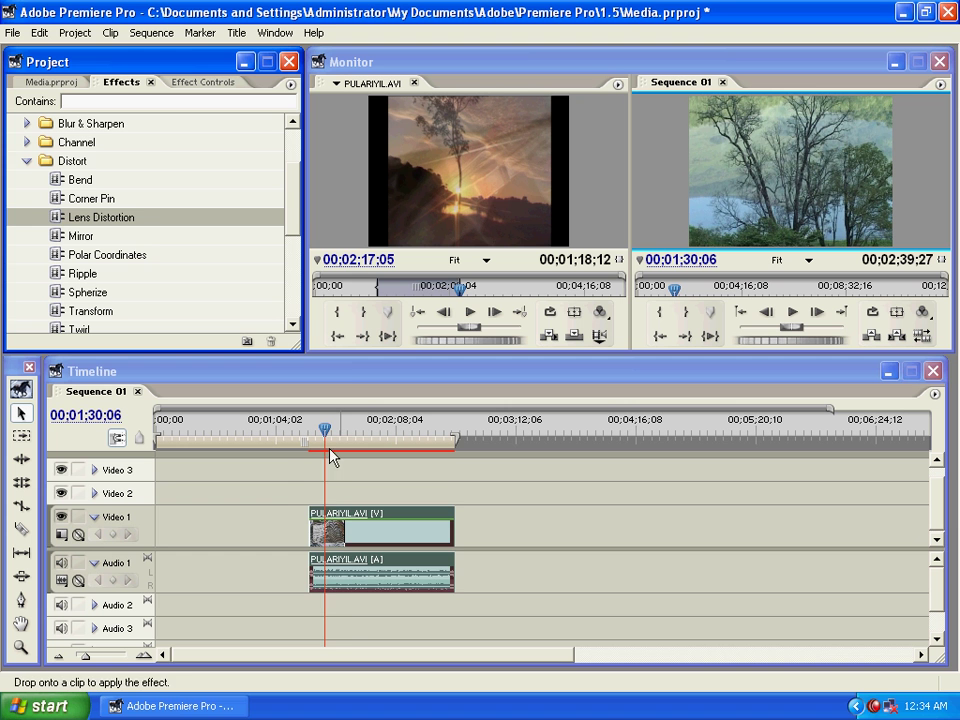
pyautogui.moveTo(326, 432); pyautogui.dragTo(353, 434)
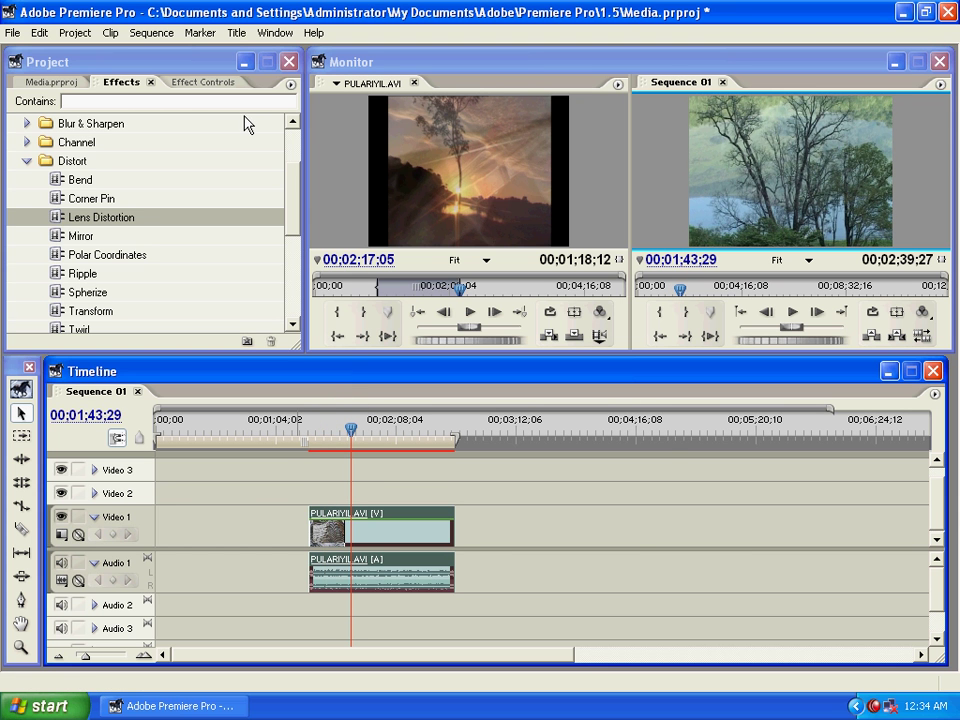
pyautogui.click(202, 85)
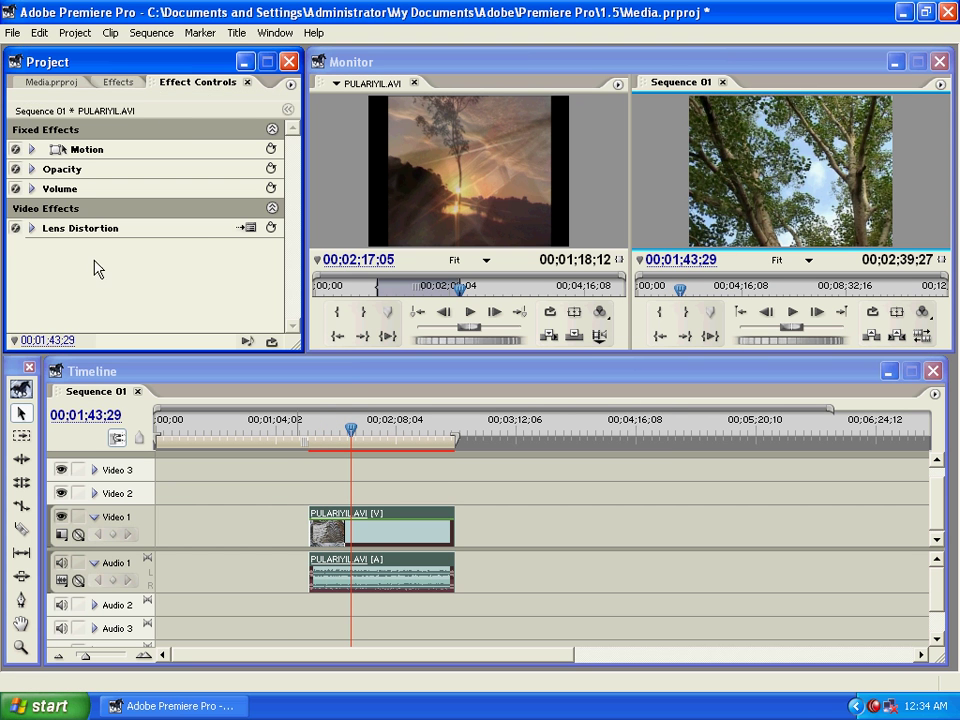
# Step: Set Lens Distortion to Curvature -100, Vertical Decentering -37, Horizontal Decentering -18 and both Vertical and Horizontal Prism FX -100
pyautogui.click(245, 228)
pyautogui.moveTo(388, 148); pyautogui.dragTo(340, 163)
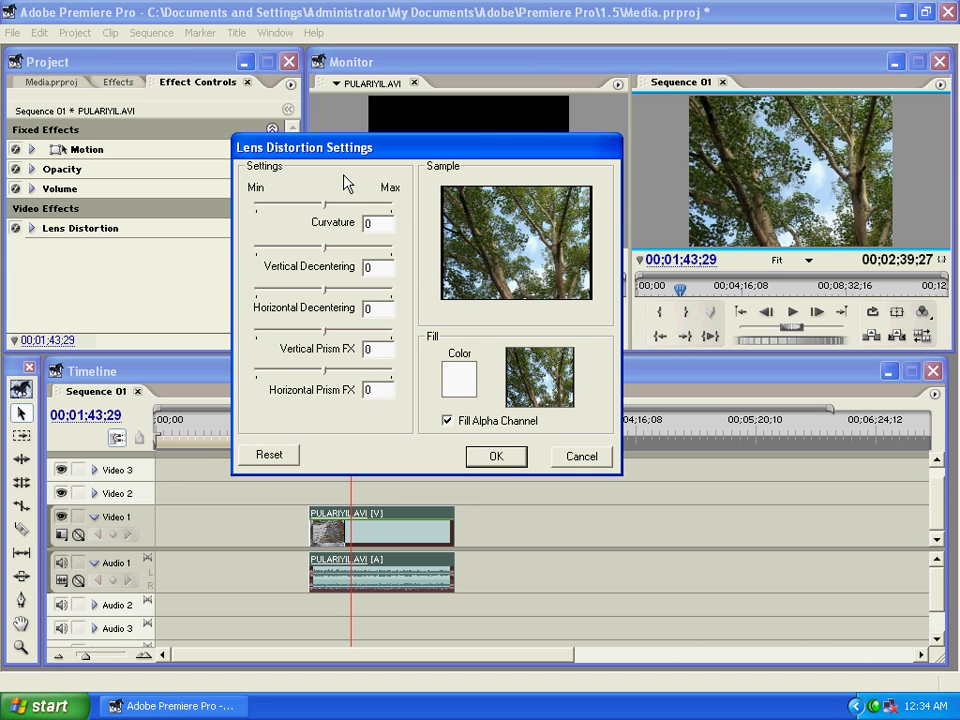
pyautogui.moveTo(324, 209); pyautogui.dragTo(299, 208)
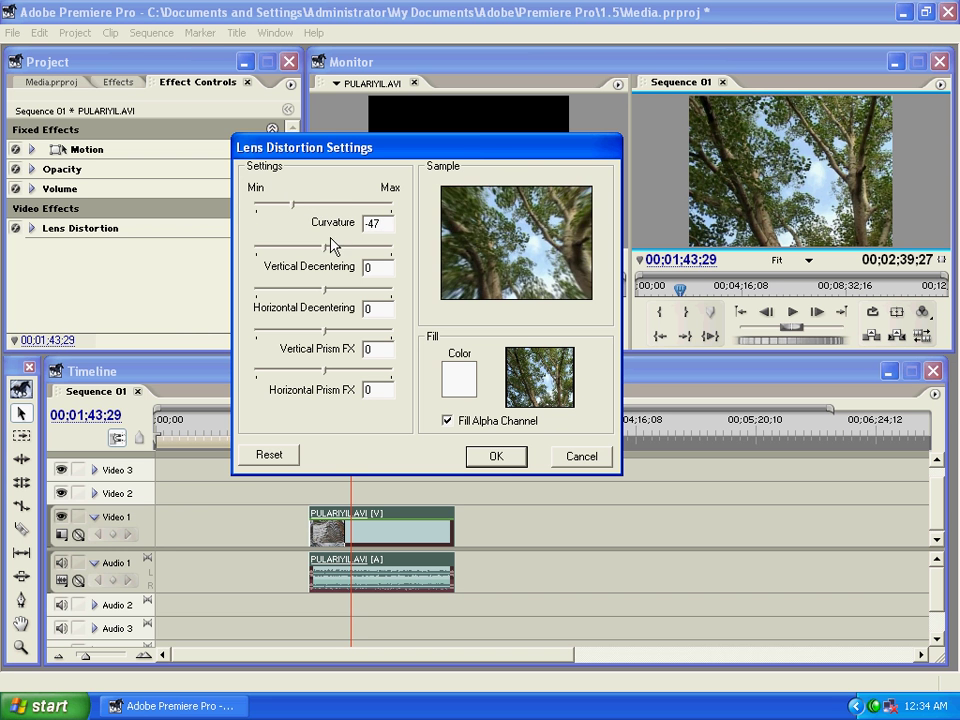
pyautogui.moveTo(326, 248); pyautogui.dragTo(243, 335)
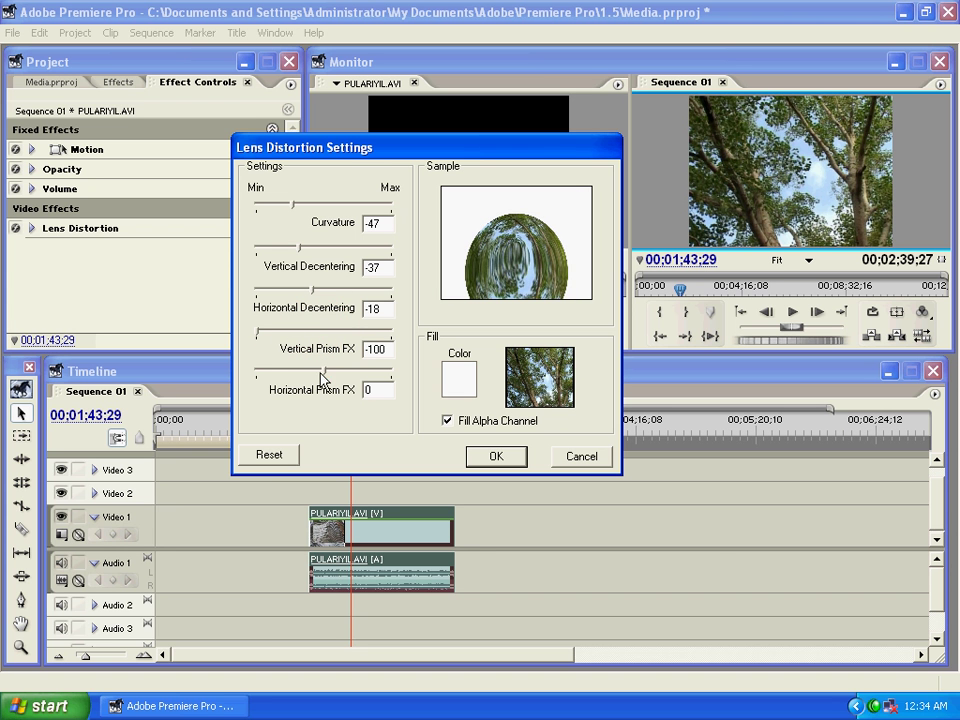
pyautogui.moveTo(323, 373); pyautogui.dragTo(237, 378)
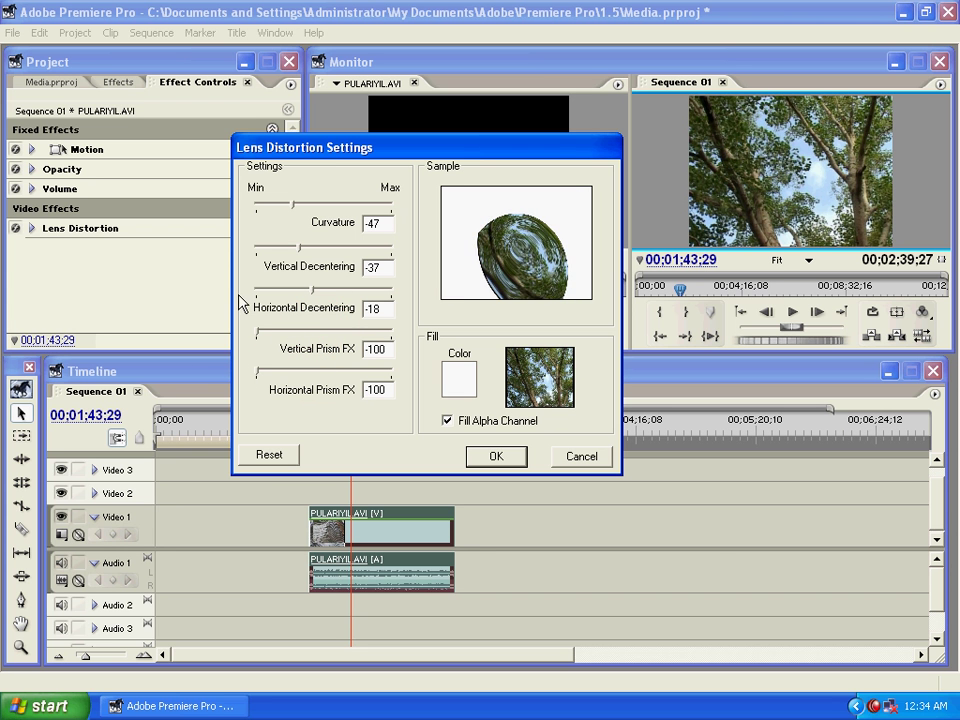
pyautogui.moveTo(289, 210); pyautogui.dragTo(253, 213)
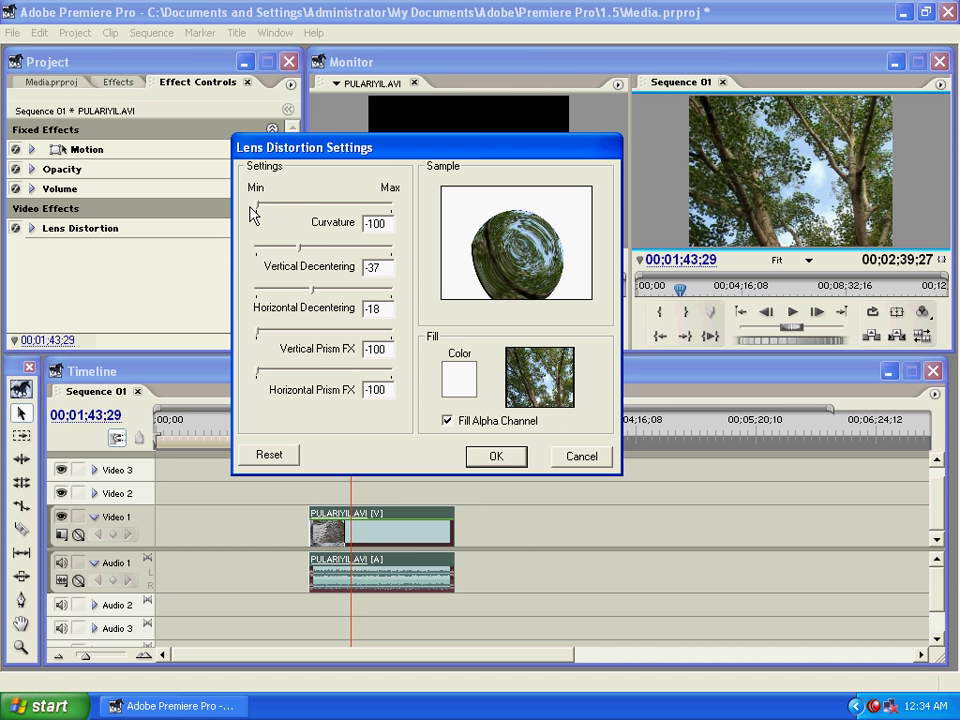
pyautogui.click(491, 461)
# Step: View the clip at 00;01;54;29, reset the Lens Distortion settings and set Curvature to 60
pyautogui.moveTo(369, 422)
pyautogui.mouseDown()
pyautogui.moveTo(332, 429)
pyautogui.moveTo(347, 424)
pyautogui.moveTo(360, 435)
pyautogui.moveTo(351, 437)
pyautogui.moveTo(384, 429)
pyautogui.moveTo(373, 429)
pyautogui.mouseUp()
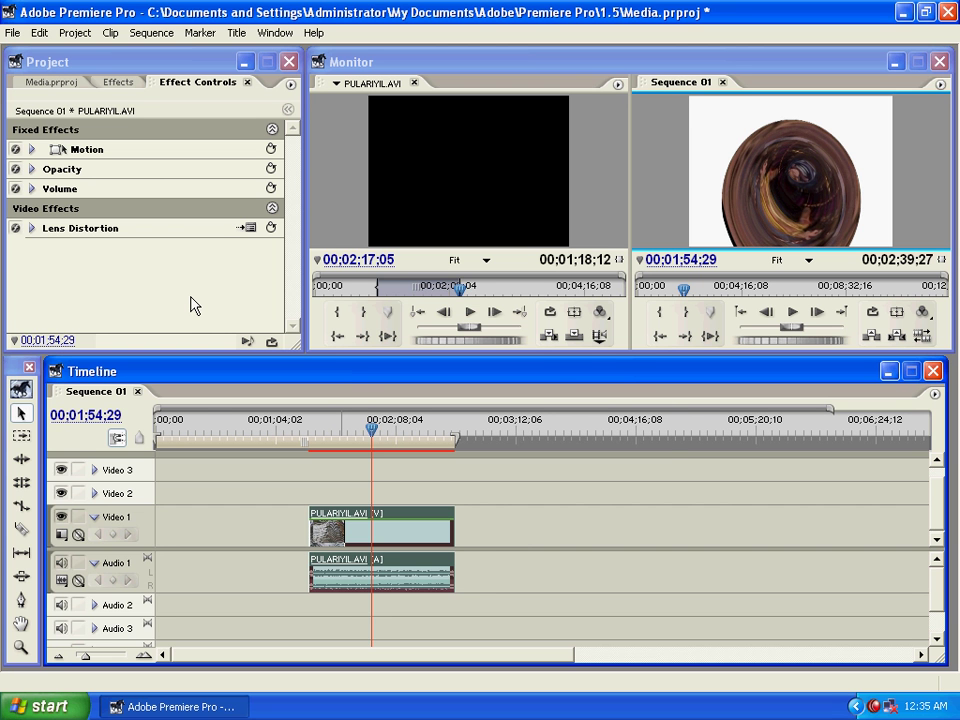
pyautogui.click(246, 227)
pyautogui.click(339, 447)
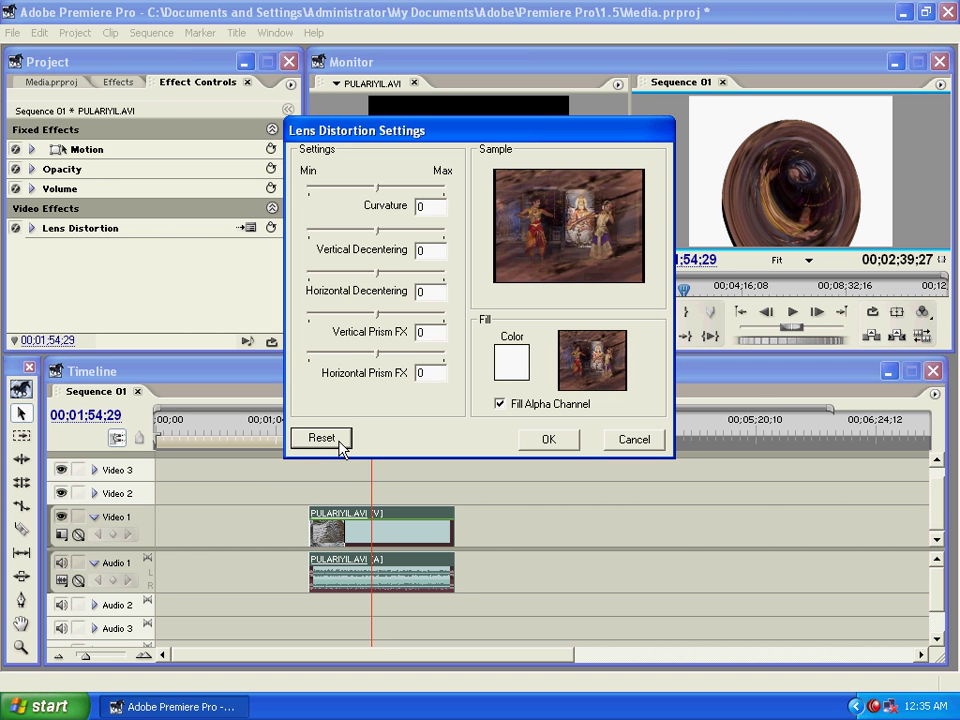
pyautogui.moveTo(366, 189); pyautogui.dragTo(416, 200)
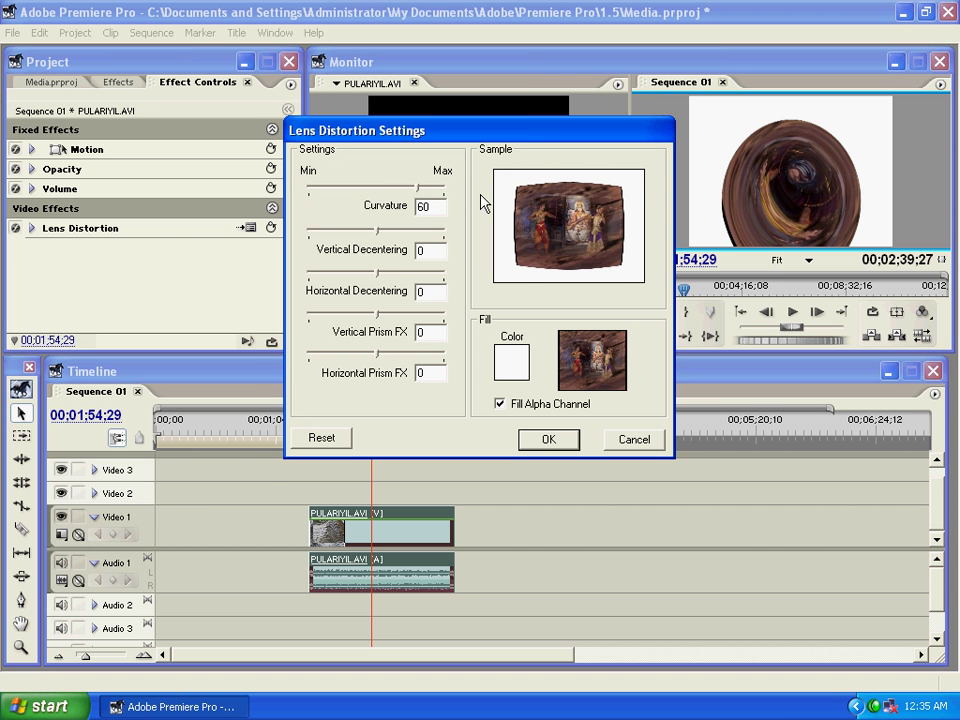
# Step: Set the Lens Distortion fill colour to green 1AFF00 and accept the settings
pyautogui.click(512, 366)
pyautogui.moveTo(523, 248); pyautogui.dragTo(523, 311)
pyautogui.moveTo(490, 488); pyautogui.dragTo(531, 521)
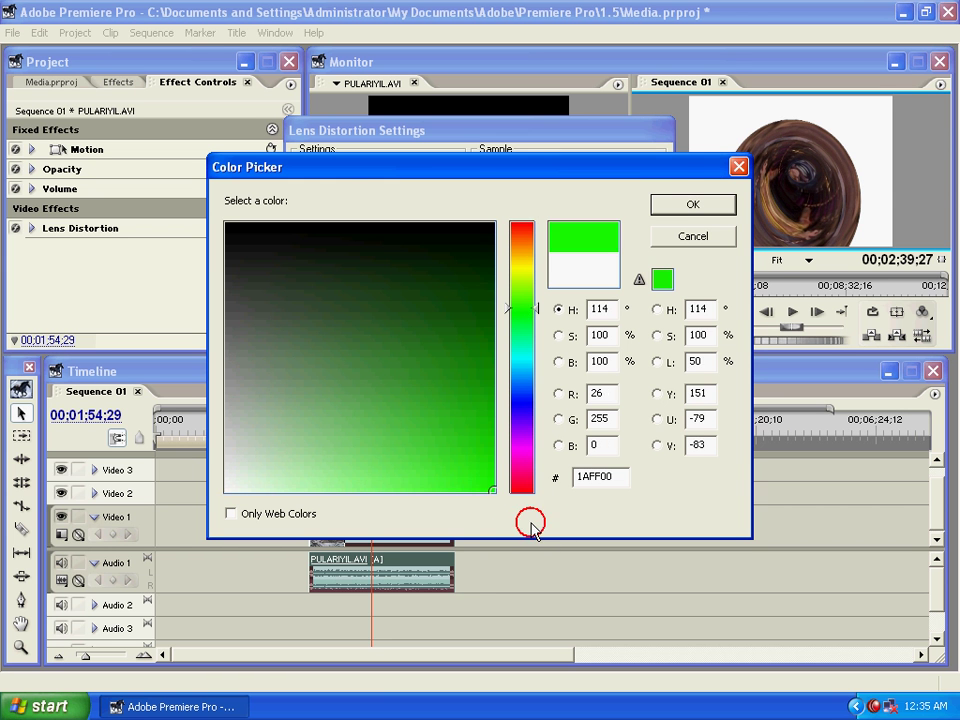
pyautogui.click(672, 200)
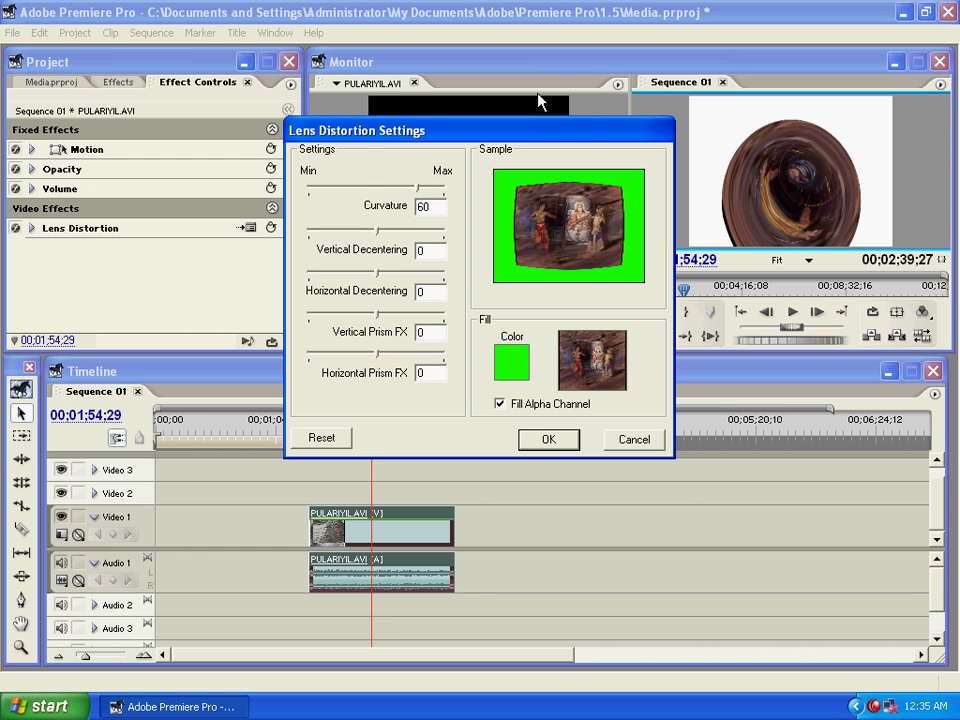
pyautogui.click(548, 440)
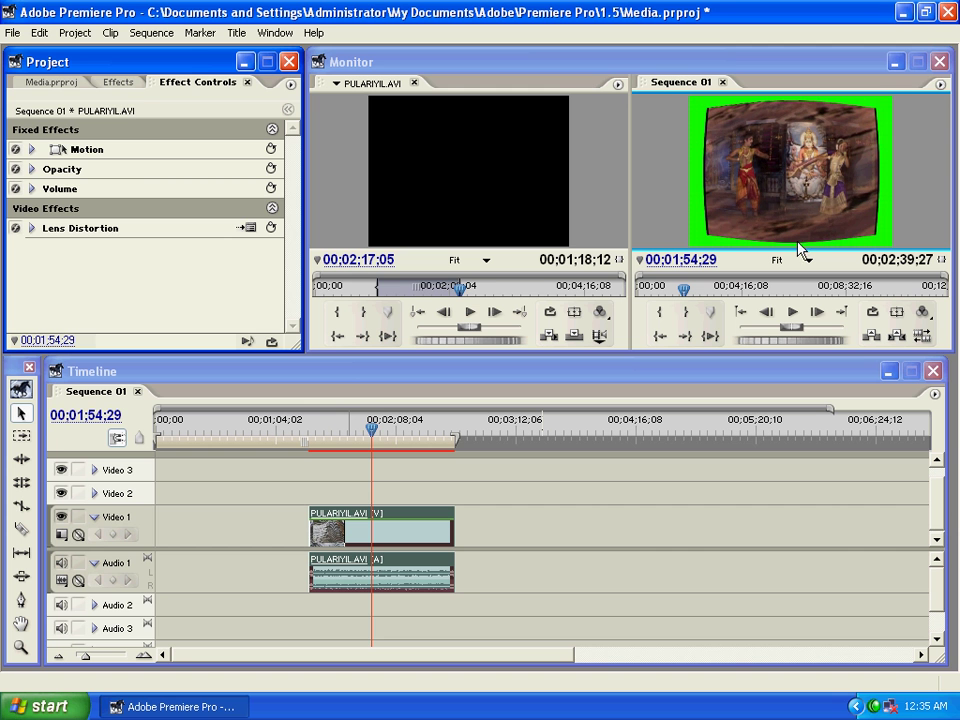
# Step: Replace the clip's Lens Distortion effect with the Distort effect Mirror and show Mirror's handle in the sequence view
pyautogui.click(80, 230)
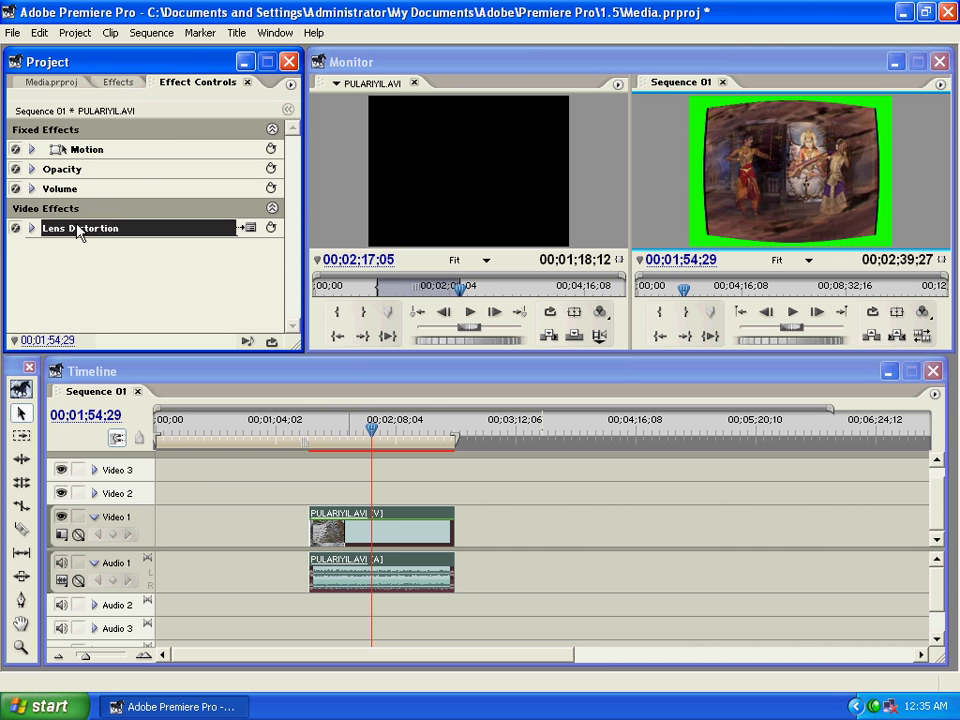
pyautogui.press('Delete')
pyautogui.click(121, 84)
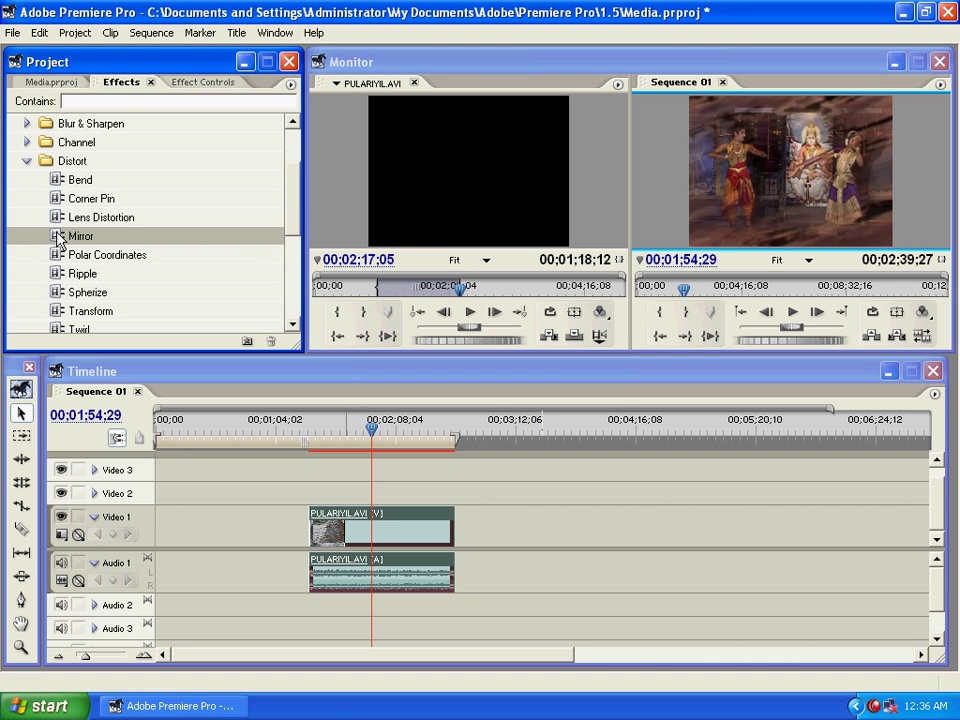
pyautogui.moveTo(60, 240); pyautogui.dragTo(399, 543)
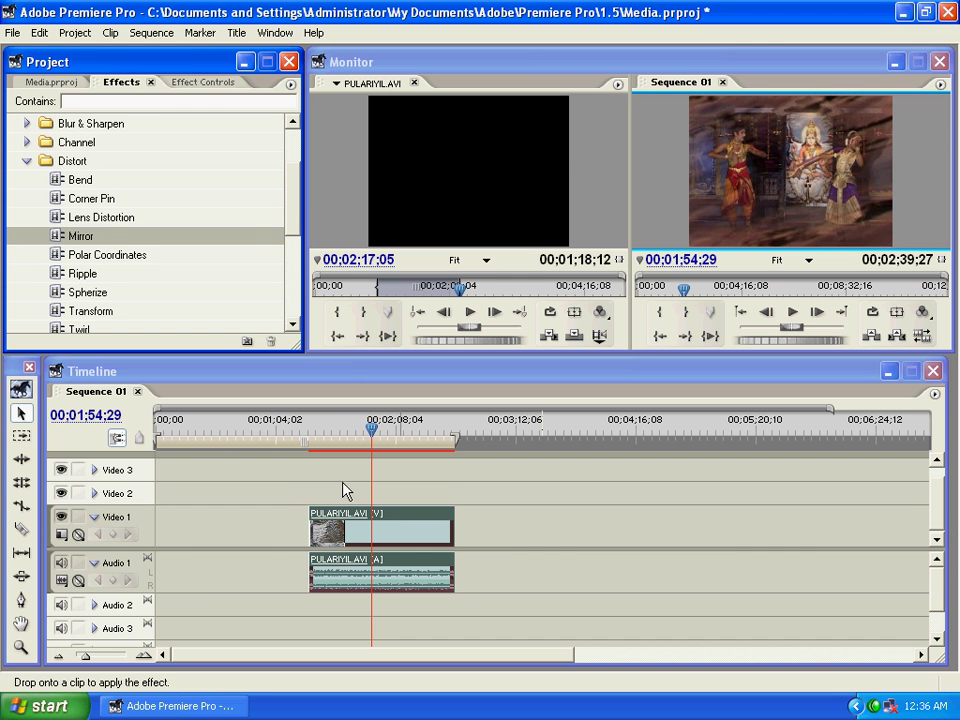
pyautogui.click(192, 83)
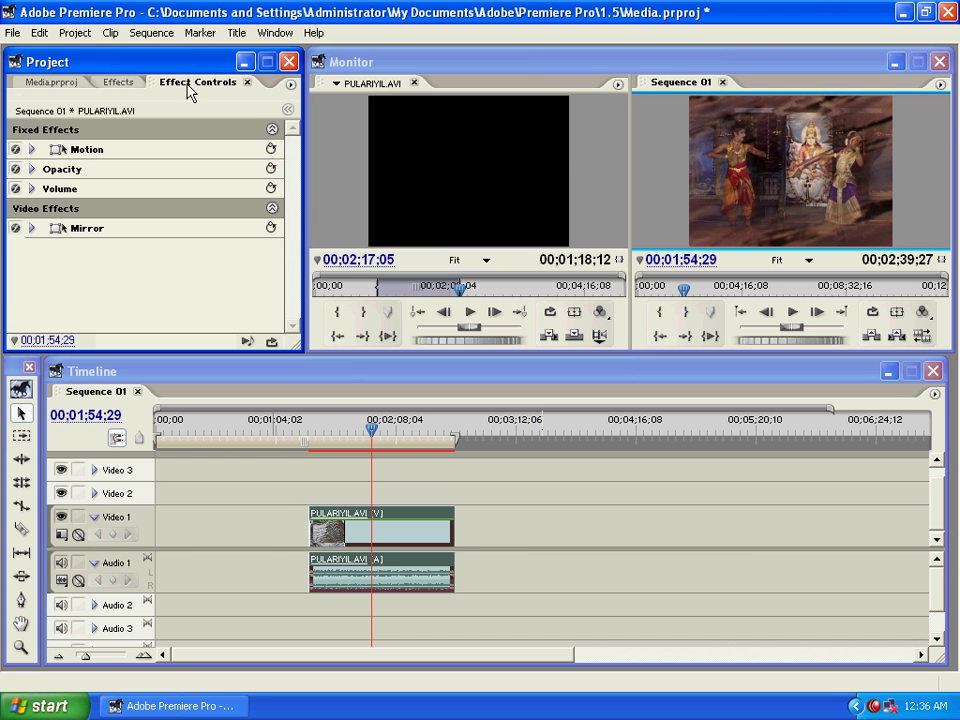
pyautogui.click(60, 229)
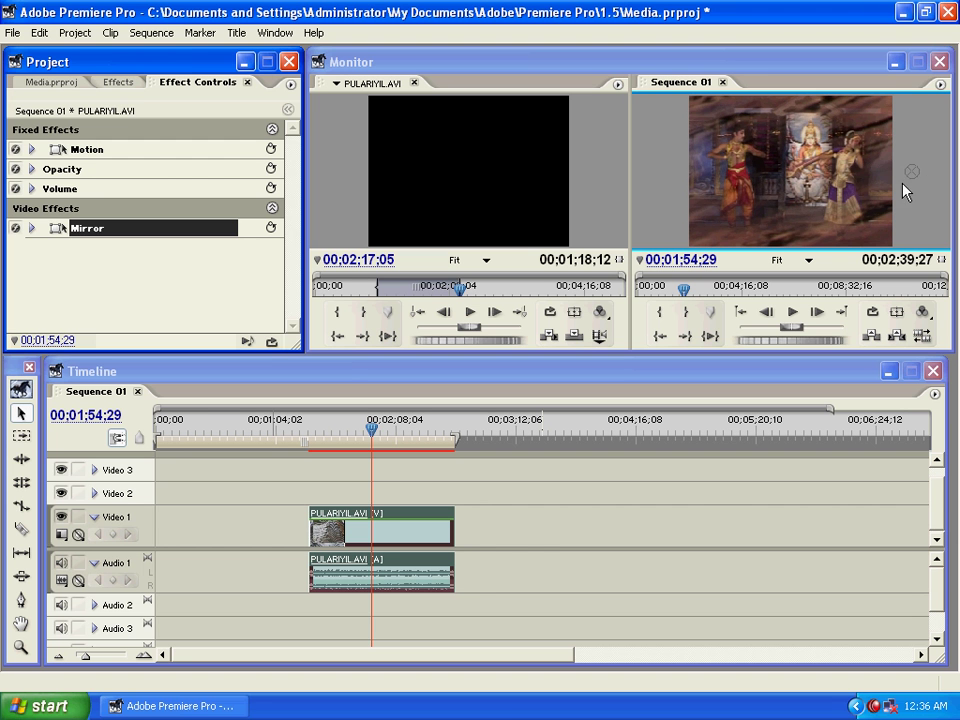
# Step: Move Mirror's reflection center to about 353, 286.5 in the middle of the frame and view the clip at 00;01;48;29
pyautogui.moveTo(903, 173); pyautogui.dragTo(789, 177)
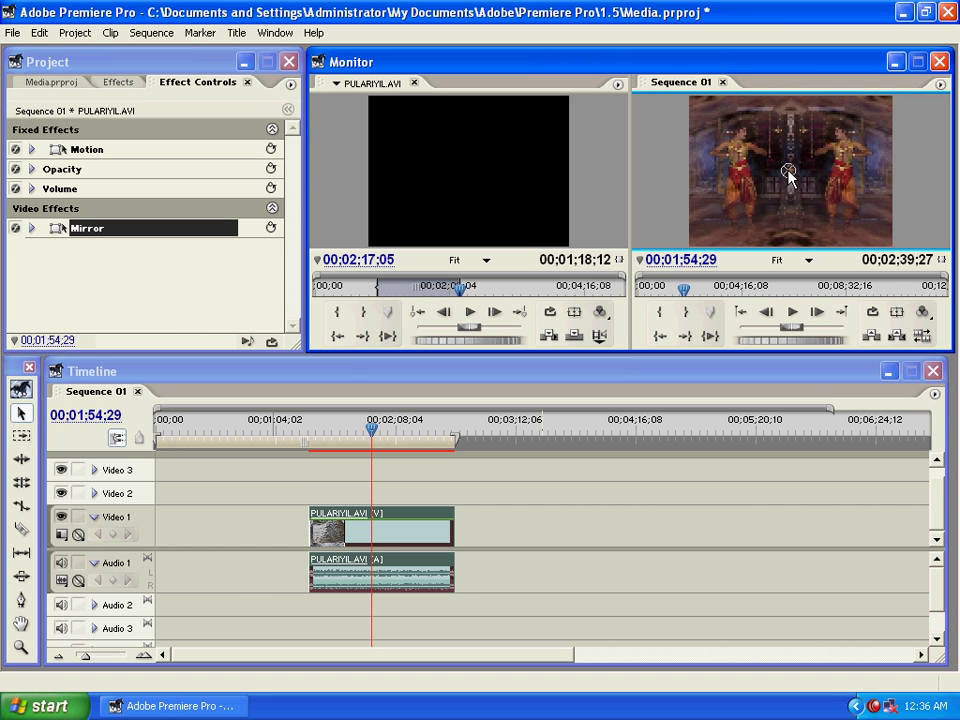
pyautogui.moveTo(371, 428)
pyautogui.mouseDown()
pyautogui.moveTo(354, 430)
pyautogui.moveTo(387, 430)
pyautogui.moveTo(360, 430)
pyautogui.mouseUp()
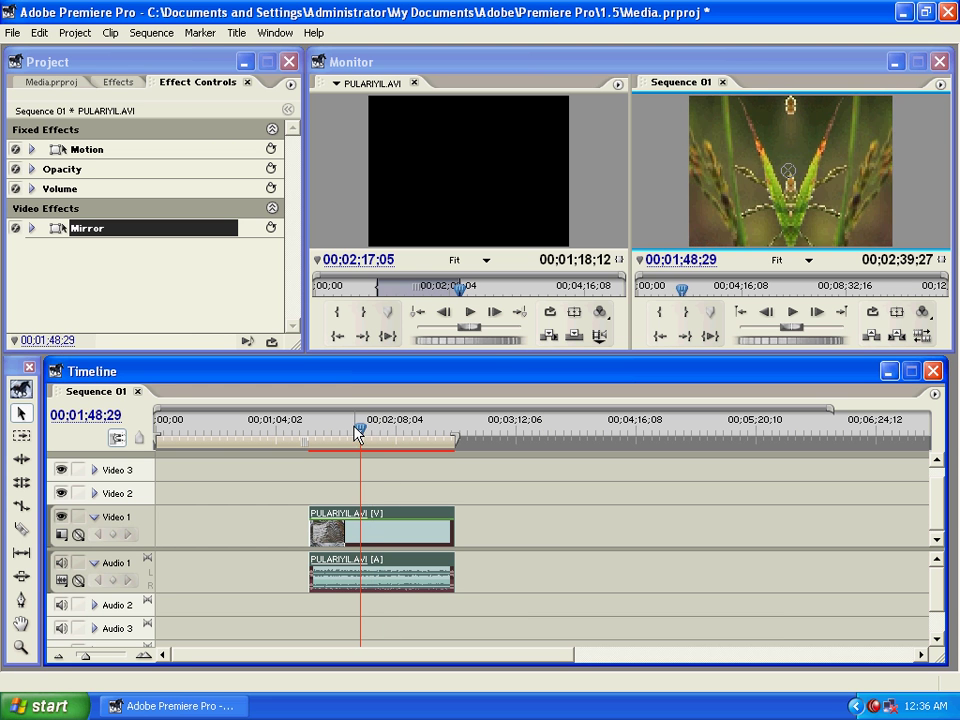
# Step: Set Mirror's Reflection Center to 406.0, 293.5 and its Reflection Angle to -34.0°
pyautogui.click(32, 229)
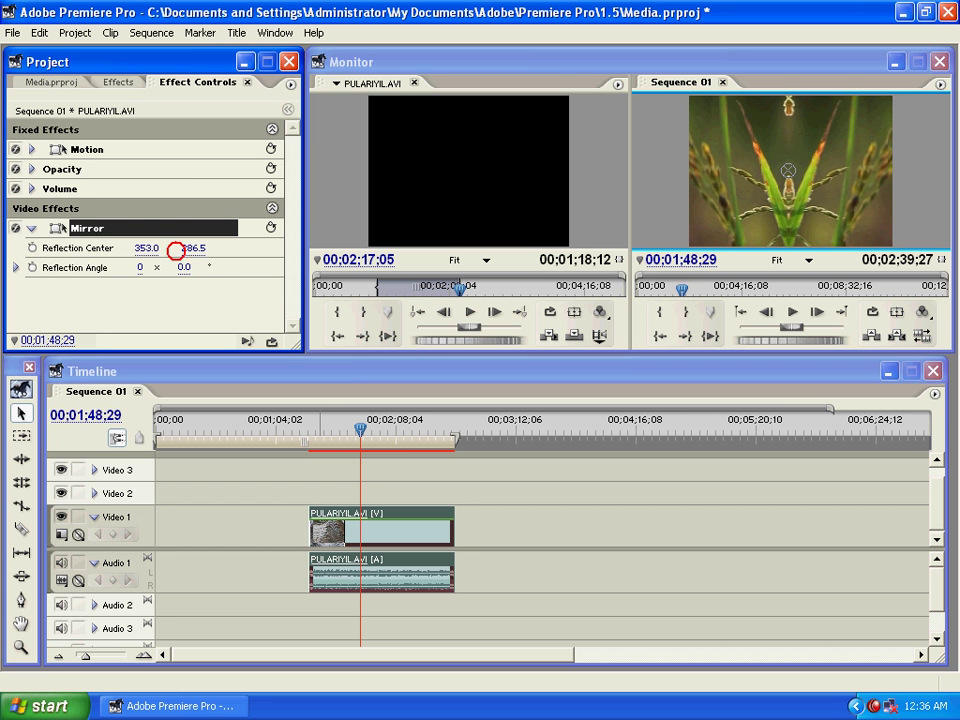
pyautogui.moveTo(149, 258); pyautogui.dragTo(203, 248)
pyautogui.click(15, 267)
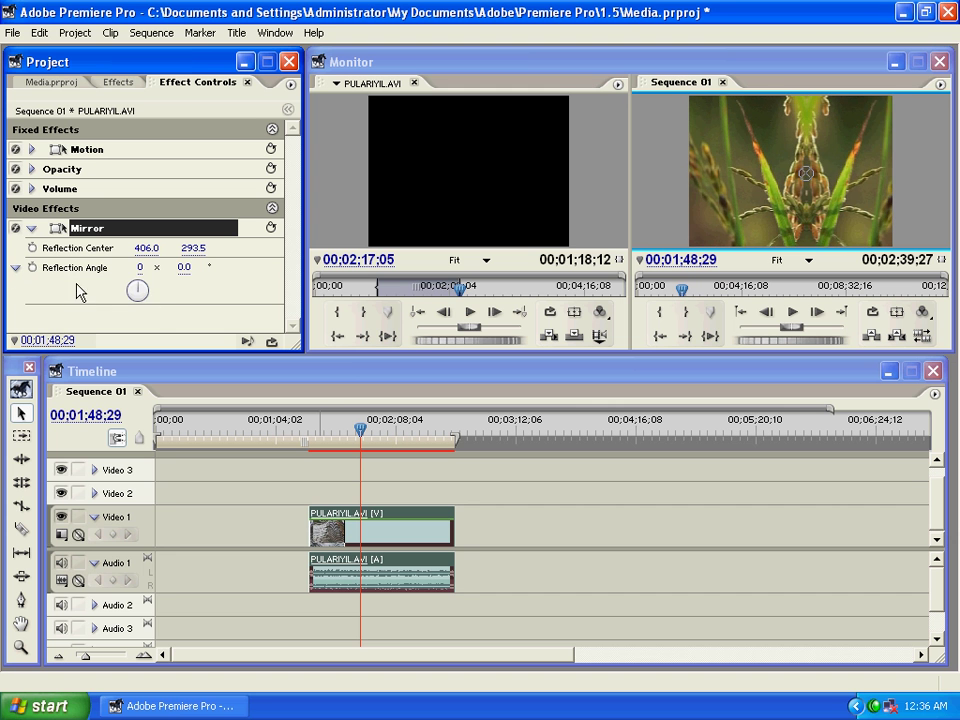
pyautogui.moveTo(135, 285)
pyautogui.mouseDown()
pyautogui.moveTo(161, 317)
pyautogui.moveTo(141, 328)
pyautogui.moveTo(111, 274)
pyautogui.moveTo(122, 336)
pyautogui.moveTo(123, 289)
pyautogui.mouseUp()
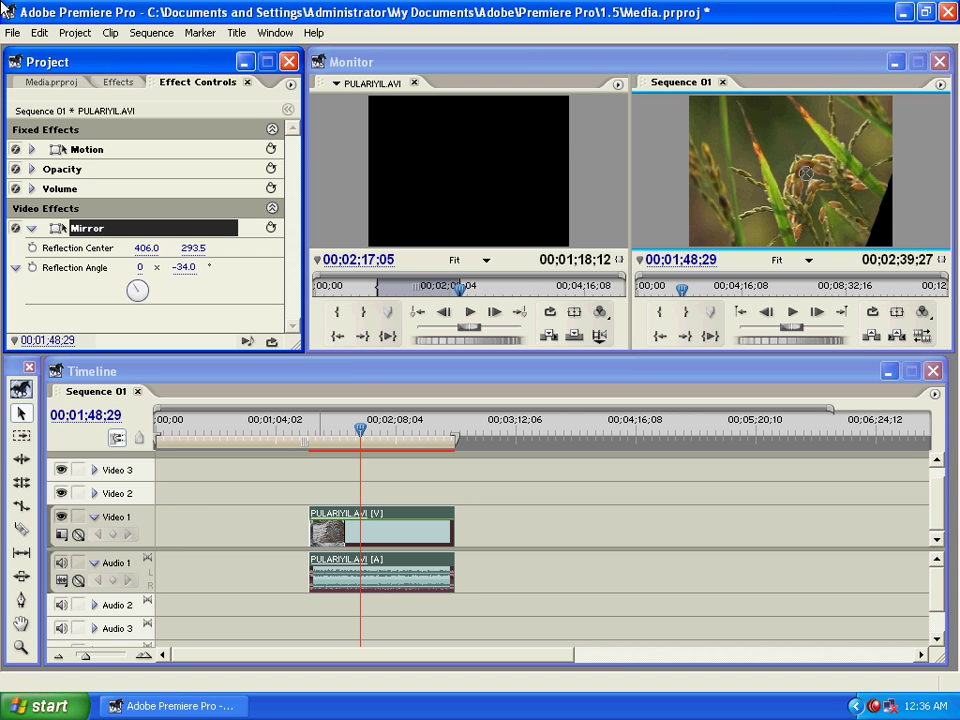
# Step: Replace the clip's Mirror effect with the Distort effect Ripple and show Ripple in the clip's effect controls
pyautogui.click(155, 229)
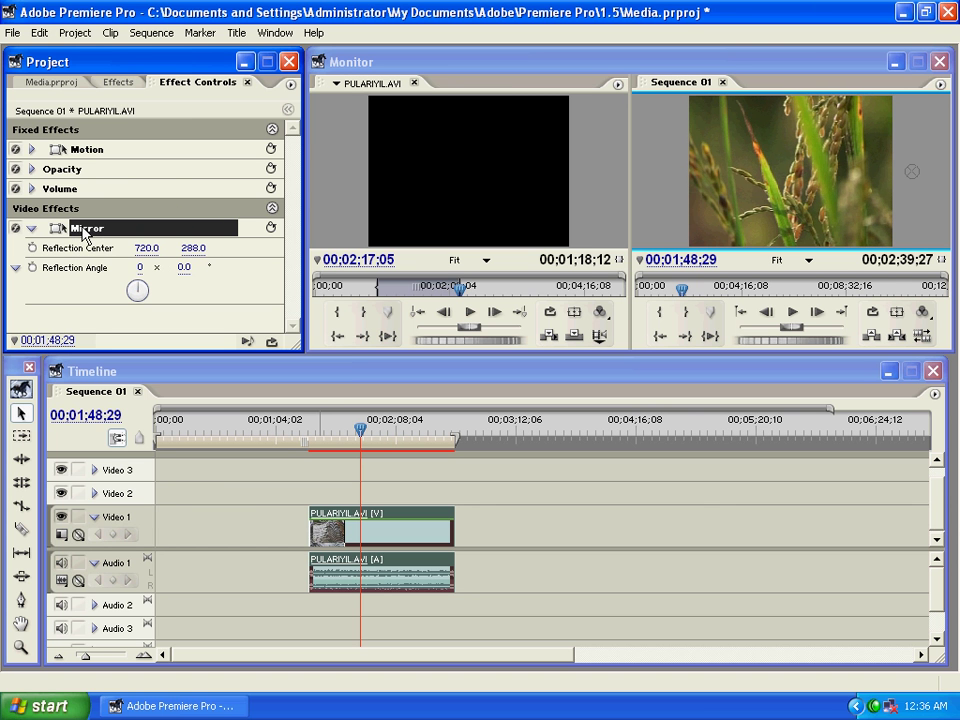
pyautogui.press('Delete')
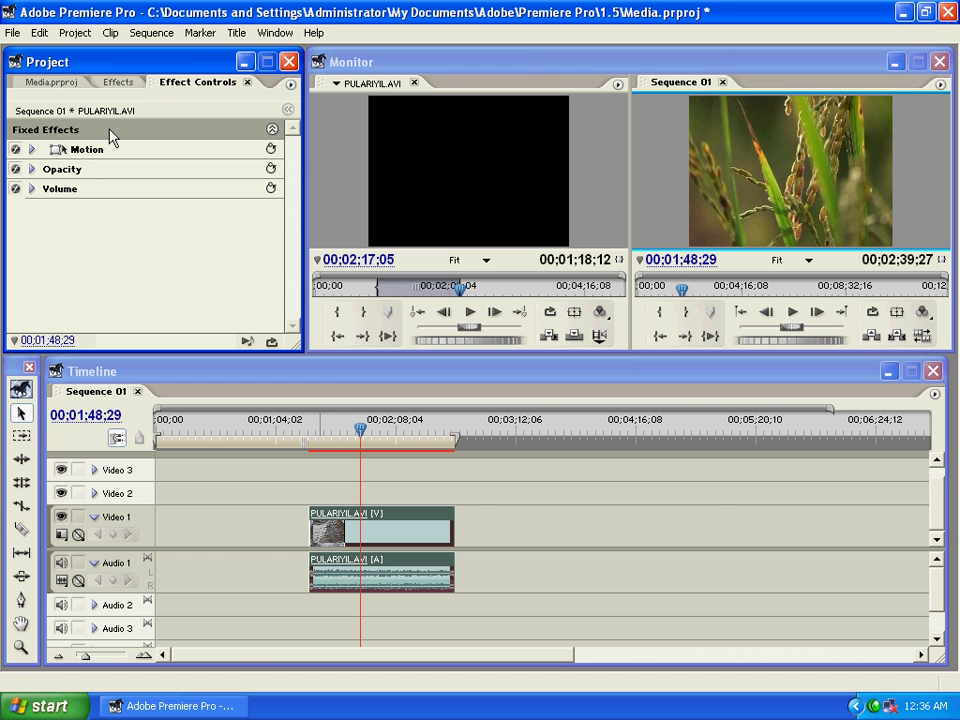
pyautogui.click(120, 83)
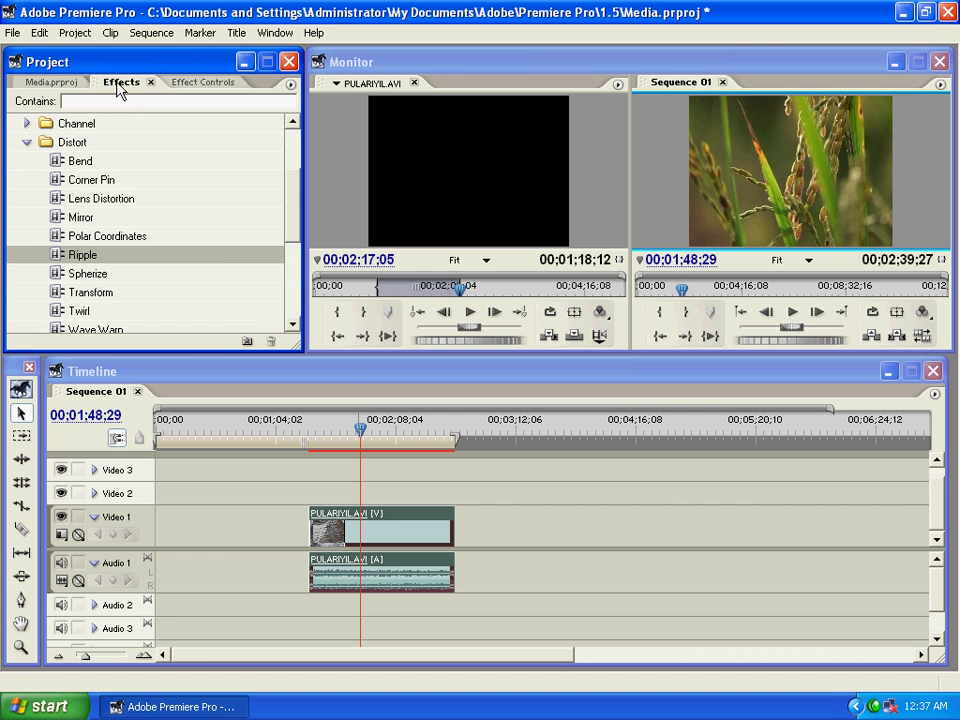
pyautogui.moveTo(70, 255); pyautogui.dragTo(363, 532)
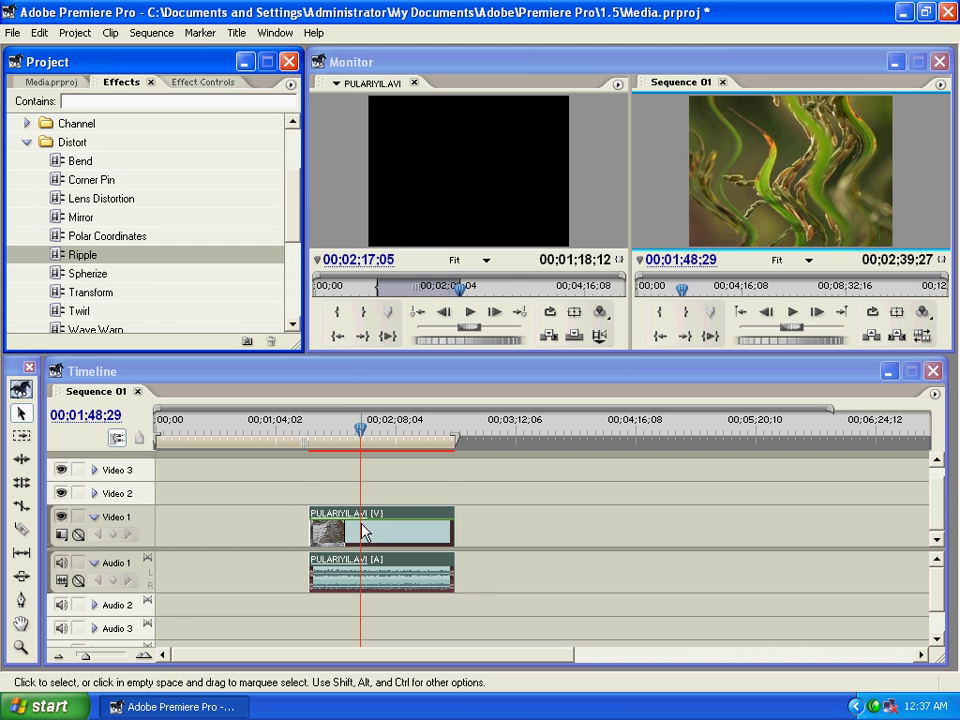
pyautogui.click(195, 82)
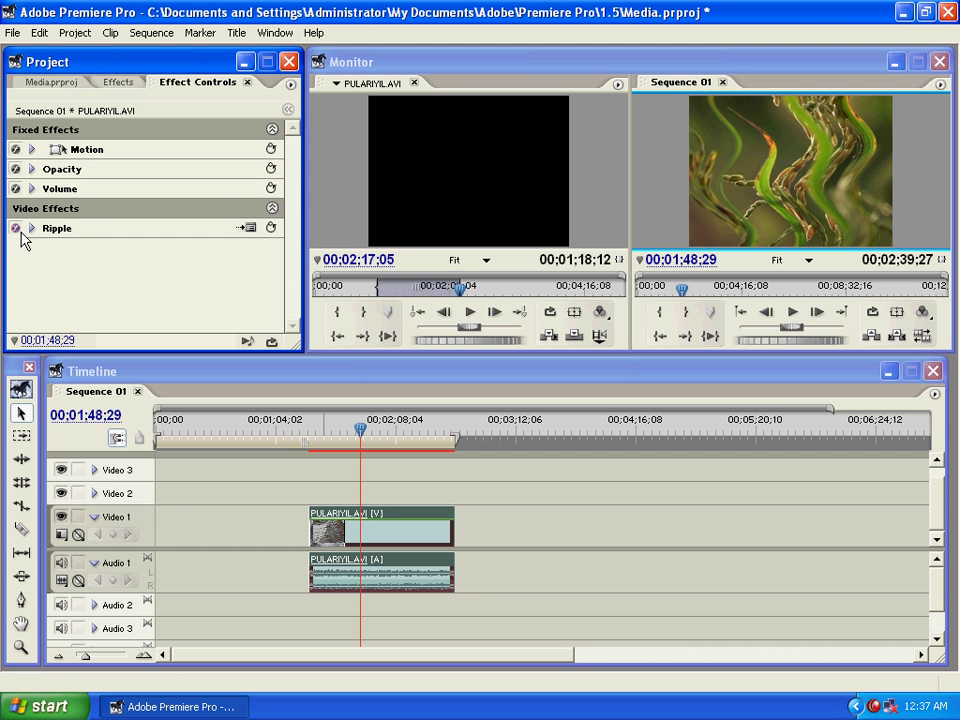
# Step: Open Ripple's settings and raise the horizontal Intensity slightly
pyautogui.click(251, 231)
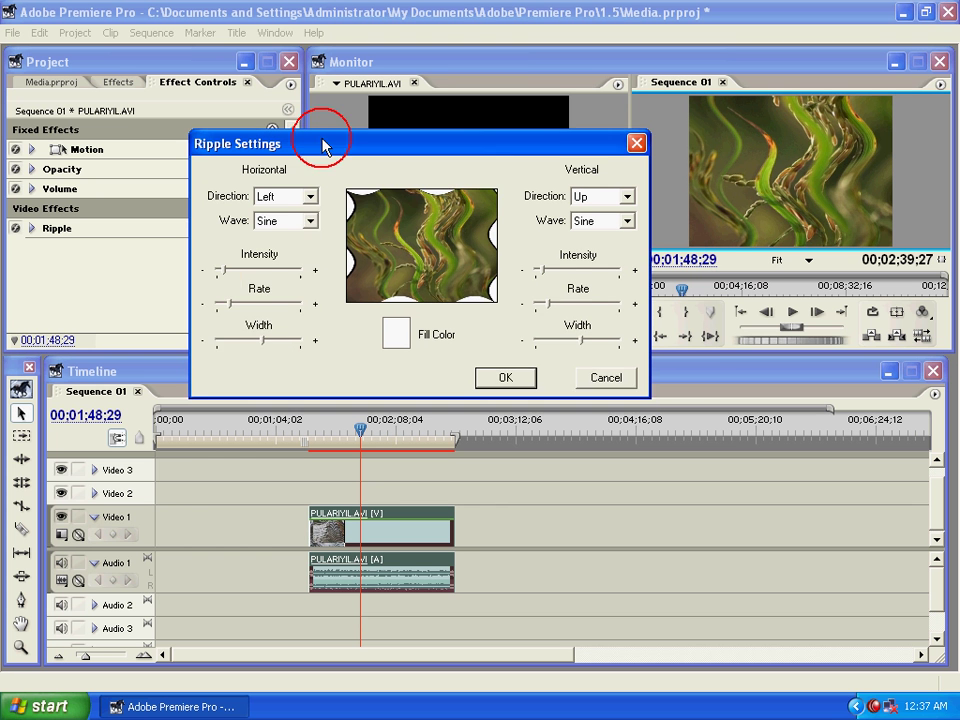
pyautogui.moveTo(322, 146); pyautogui.dragTo(321, 129)
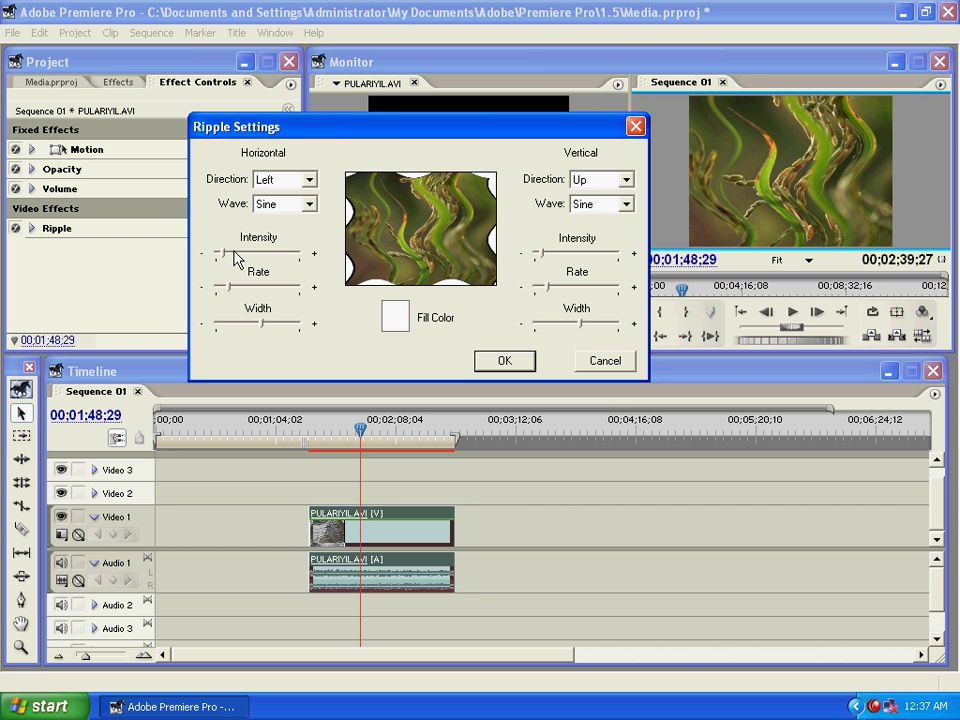
pyautogui.moveTo(227, 256)
pyautogui.mouseDown()
pyautogui.moveTo(256, 256)
pyautogui.moveTo(240, 256)
pyautogui.mouseUp()
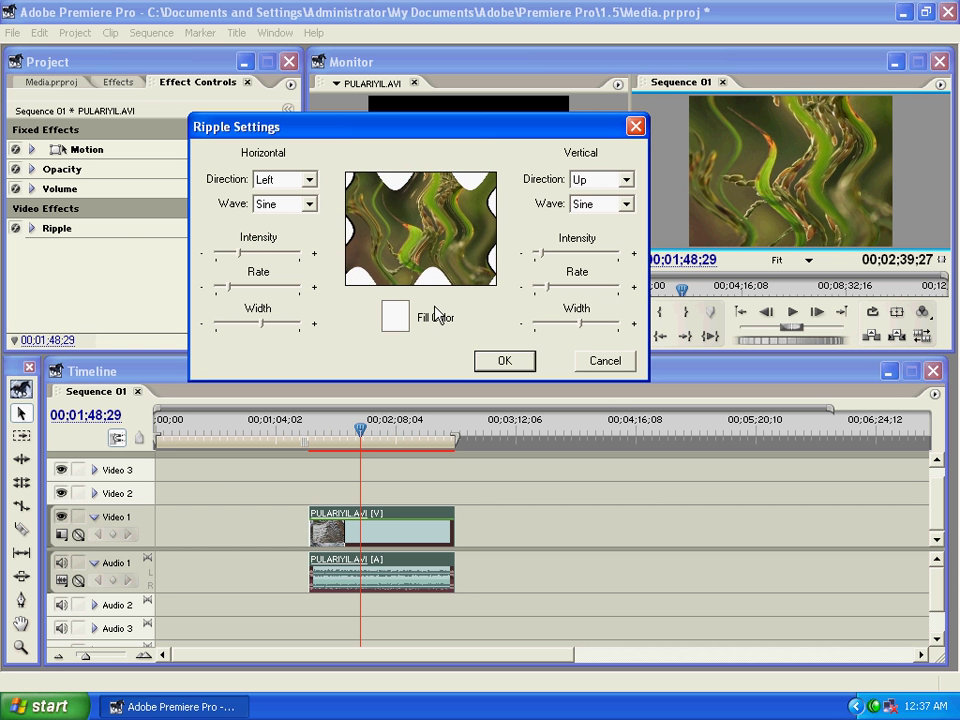
# Step: Set Ripple's fill colour to green 29FF9B, accept the settings and view the clip at 00;02;00;15
pyautogui.click(396, 316)
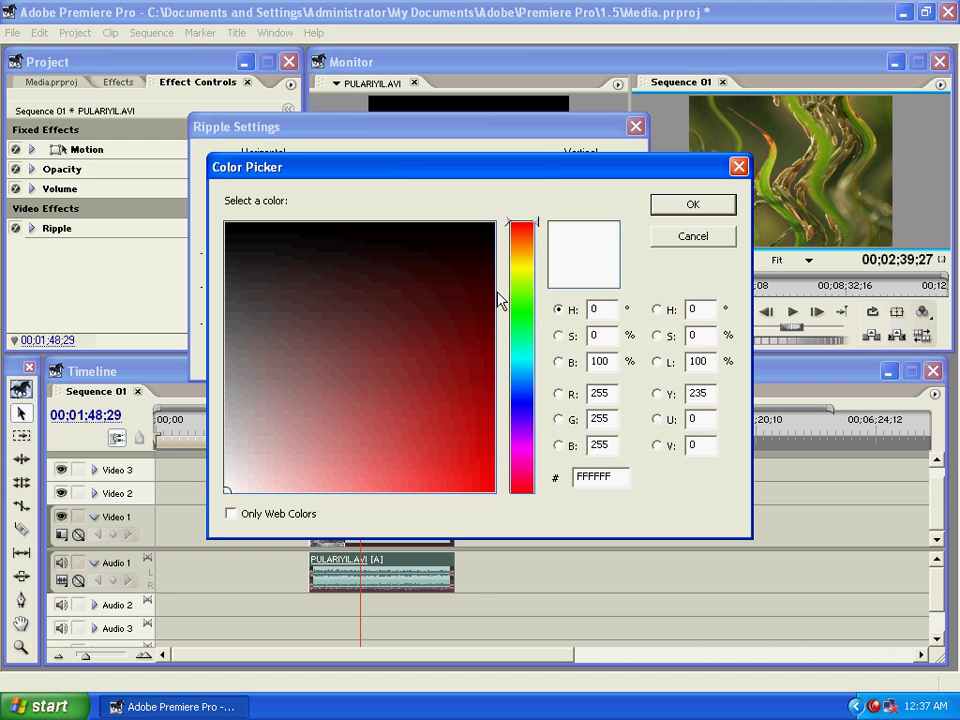
pyautogui.moveTo(521, 300); pyautogui.dragTo(536, 339)
pyautogui.click(452, 490)
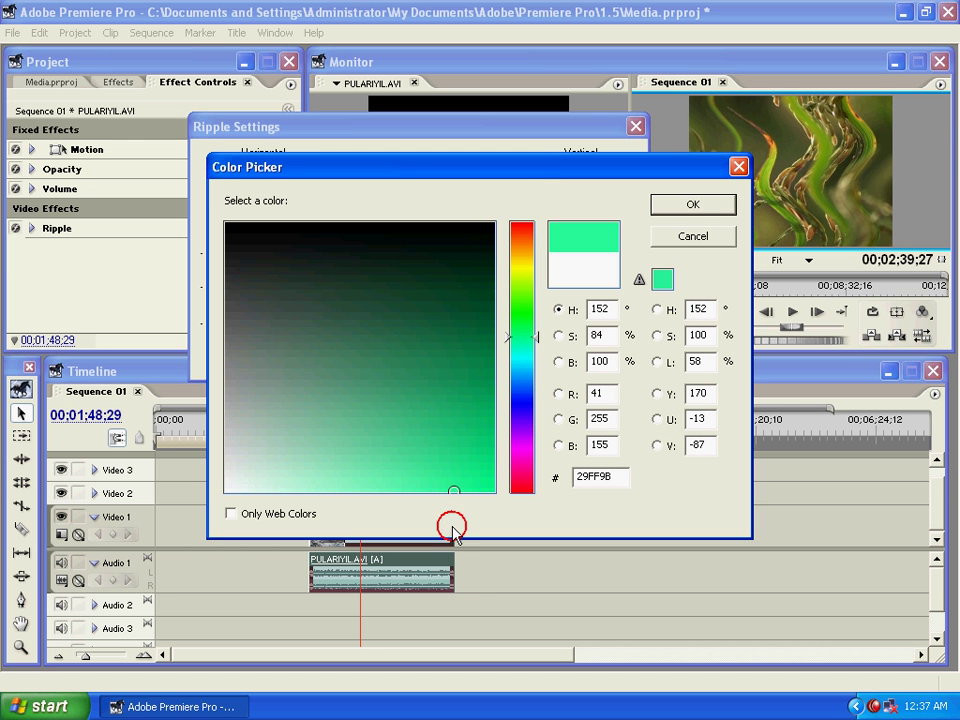
pyautogui.click(694, 204)
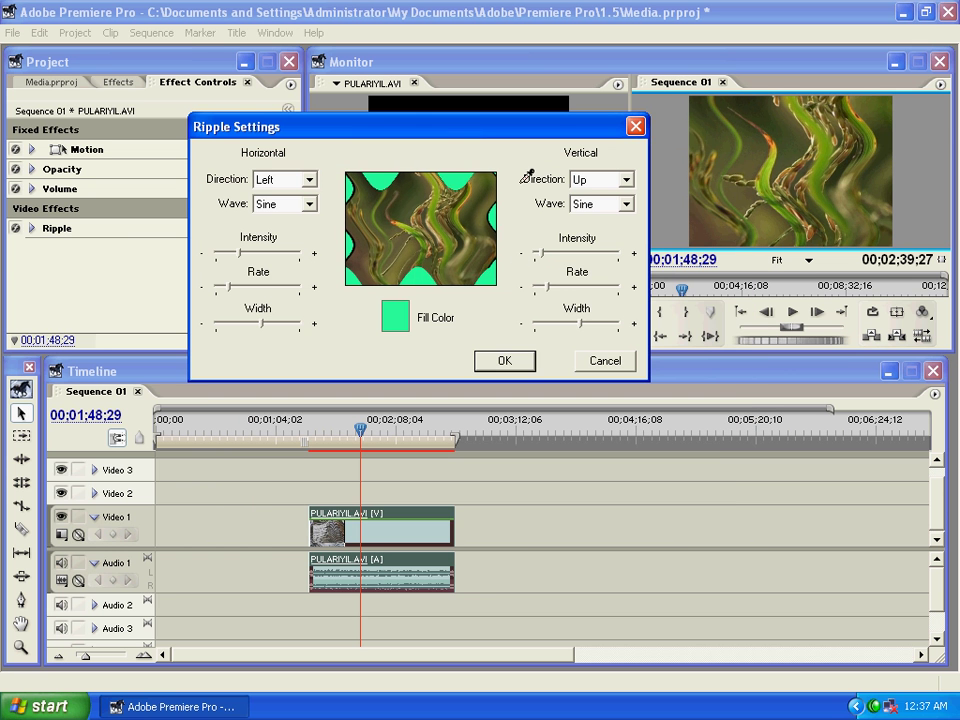
pyautogui.click(505, 362)
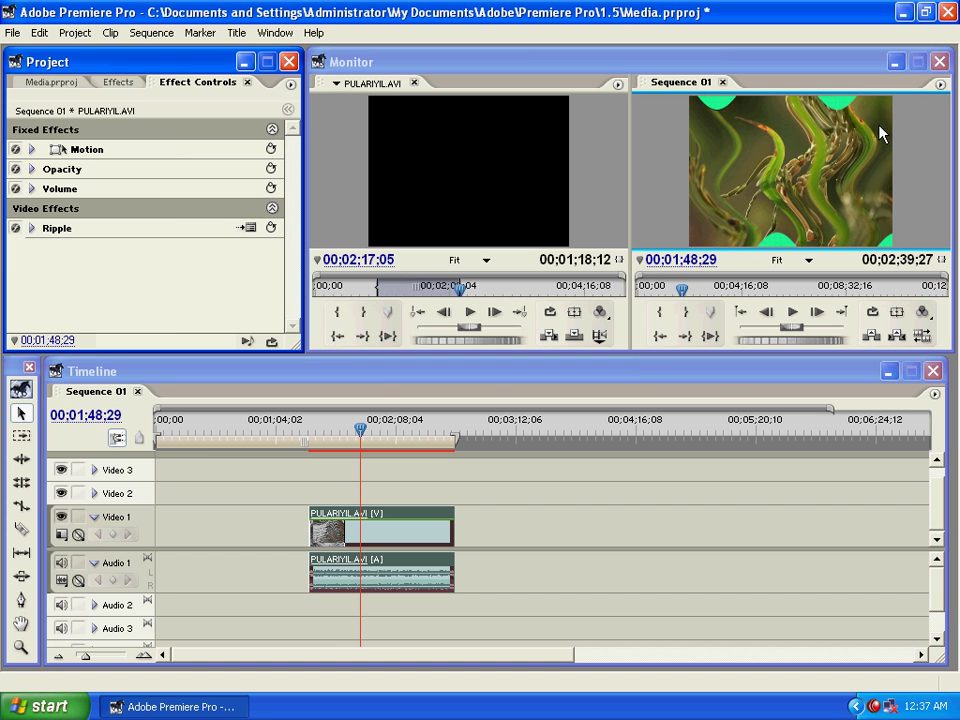
pyautogui.moveTo(360, 430); pyautogui.dragTo(381, 433)
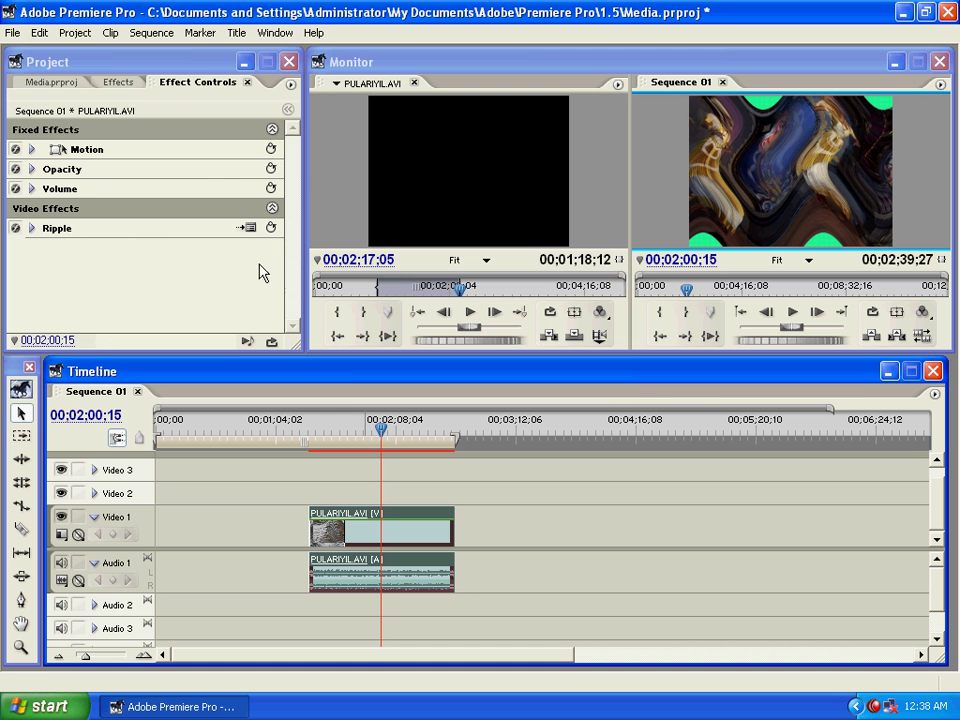
# Step: Replace the clip's Ripple effect with the Distort effect Spherize and show Spherize in the clip's effect controls
pyautogui.click(70, 231)
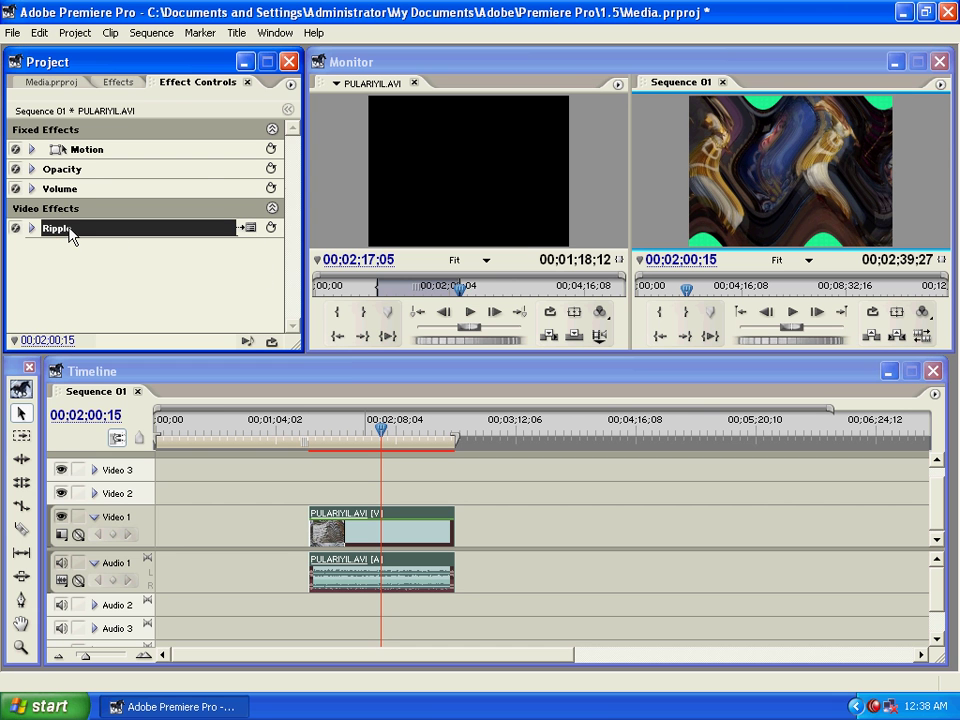
pyautogui.press('Delete')
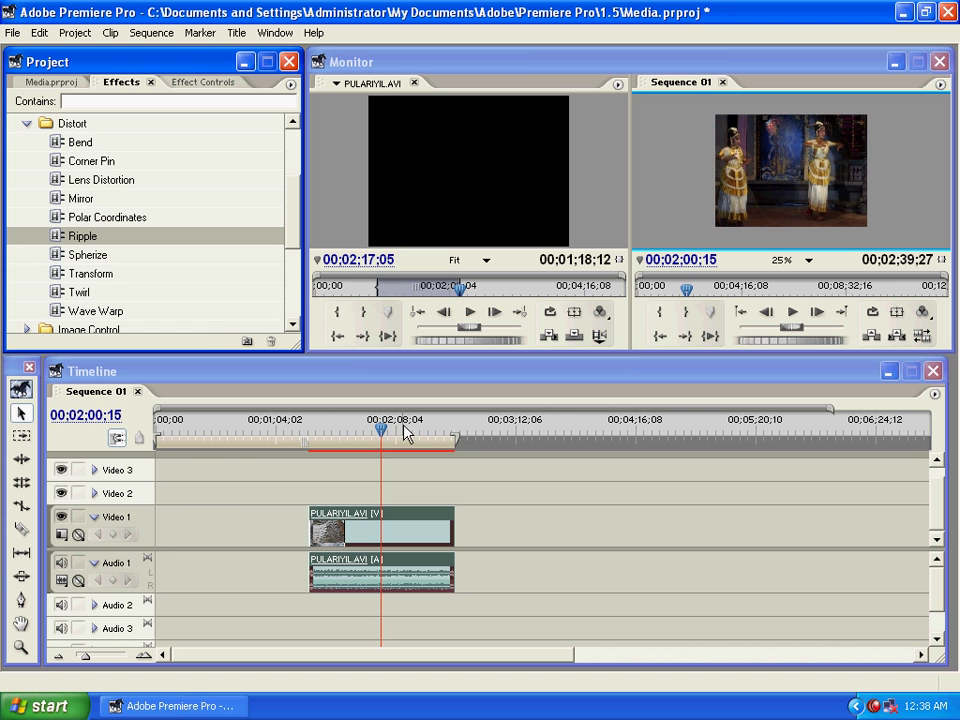
pyautogui.click(88, 255)
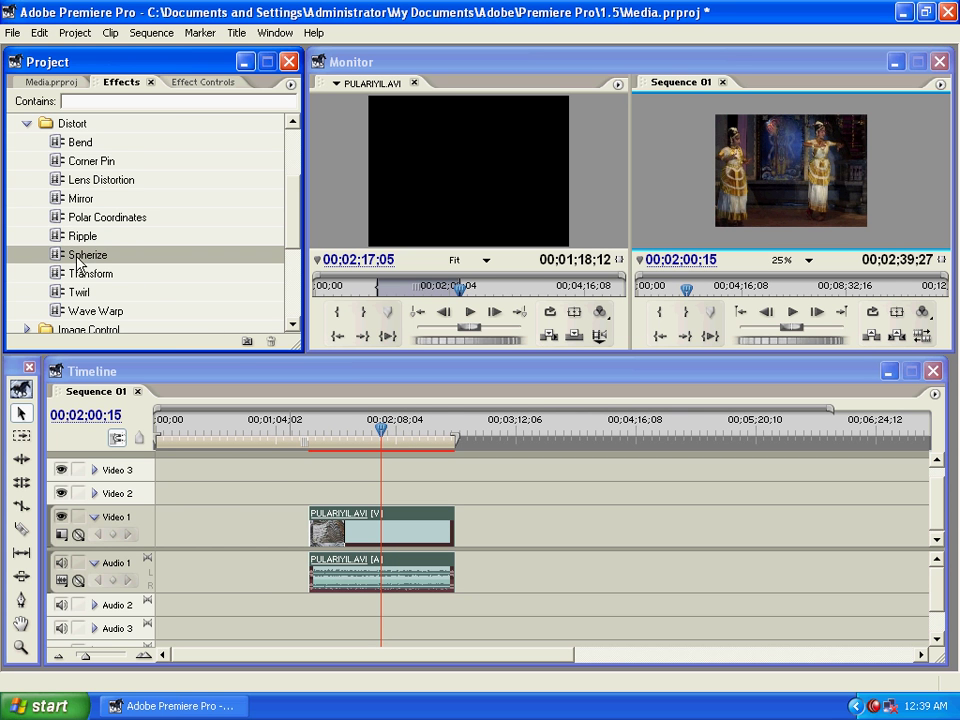
pyautogui.moveTo(86, 254); pyautogui.dragTo(320, 500)
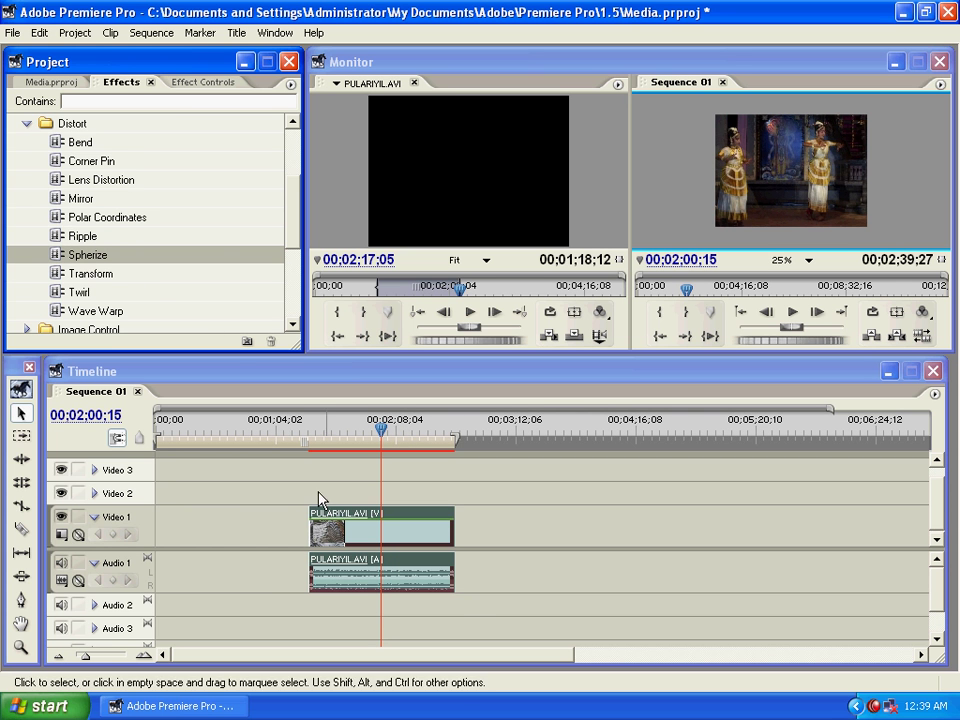
pyautogui.click(180, 84)
# Step: Set the sequence view's magnification to Fit and move Spherize's sphere center to about 308.2, 295.5
pyautogui.click(779, 262)
pyautogui.click(787, 279)
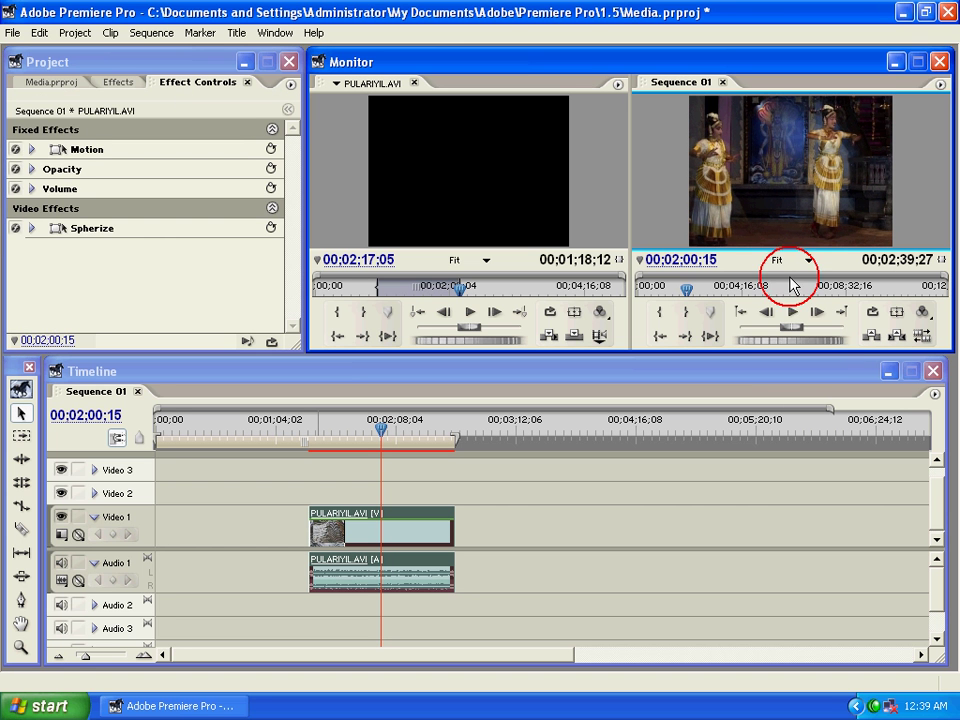
pyautogui.click(62, 230)
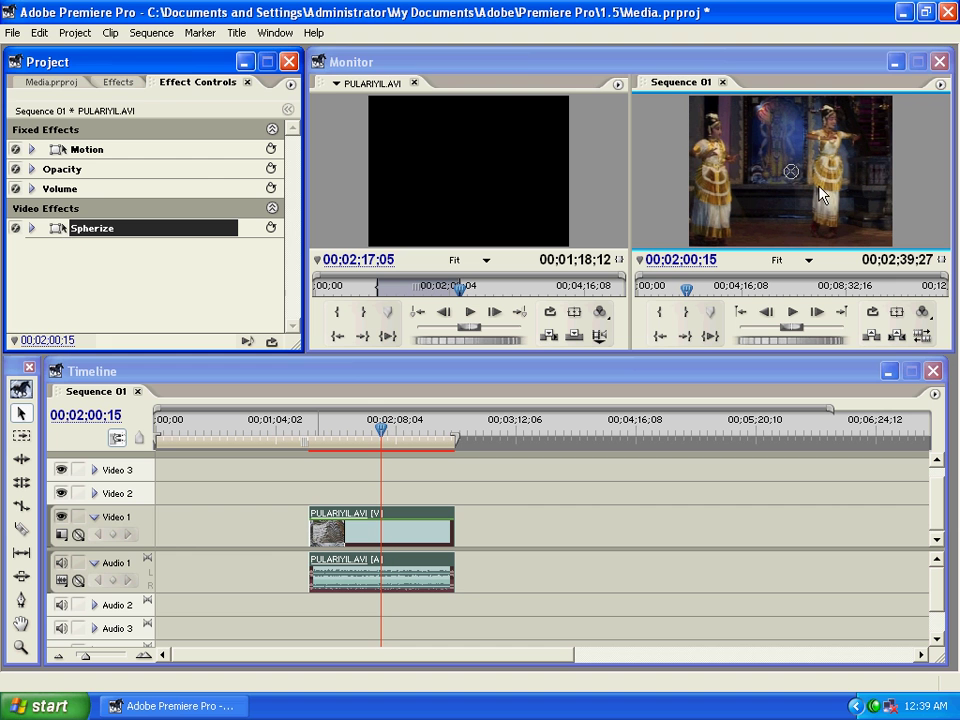
pyautogui.moveTo(791, 172)
pyautogui.mouseDown()
pyautogui.moveTo(793, 182)
pyautogui.moveTo(754, 193)
pyautogui.moveTo(794, 175)
pyautogui.moveTo(776, 177)
pyautogui.mouseUp()
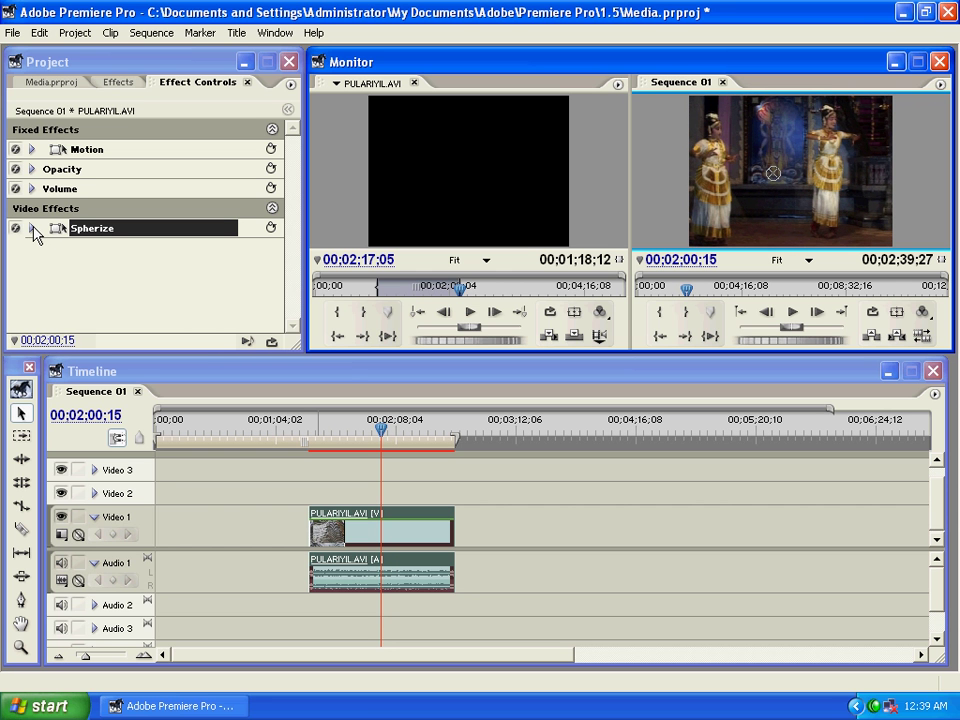
# Step: Set Spherize's Radius to 188.1 and move the sphere center across the frame to the right-hand dancer and back
pyautogui.click(33, 229)
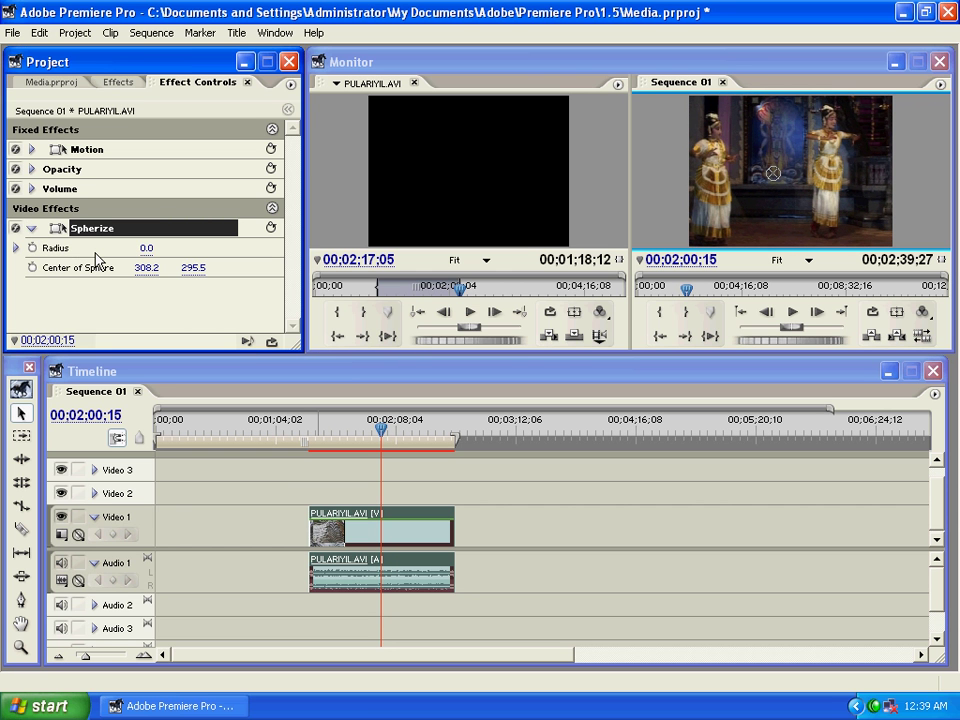
pyautogui.click(15, 248)
pyautogui.moveTo(34, 283); pyautogui.dragTo(190, 297)
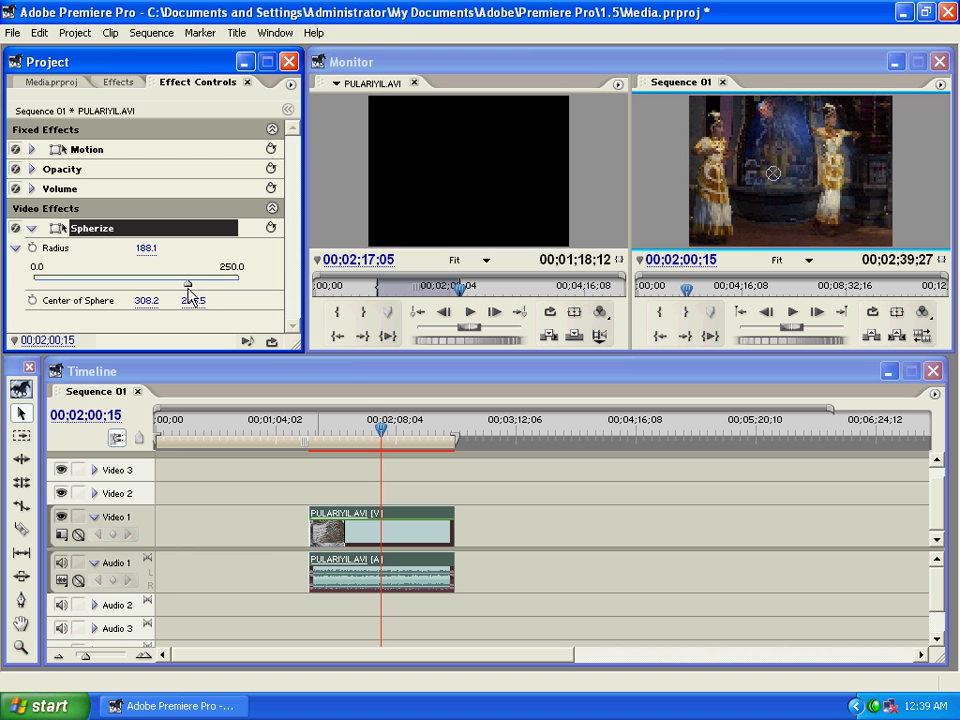
pyautogui.moveTo(775, 172); pyautogui.dragTo(862, 152)
pyautogui.moveTo(861, 163); pyautogui.dragTo(760, 175)
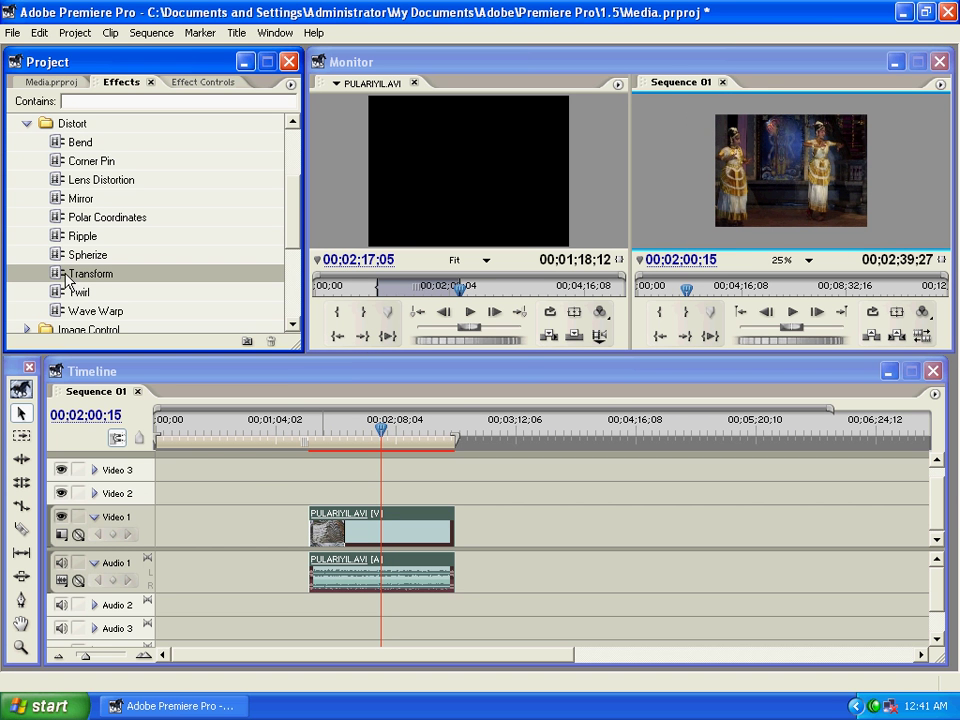
# Step: Apply the Distort effect Transform to the clip and move its anchor point to about 150, 80 near the frame's upper-left corner
pyautogui.moveTo(63, 278); pyautogui.dragTo(328, 521)
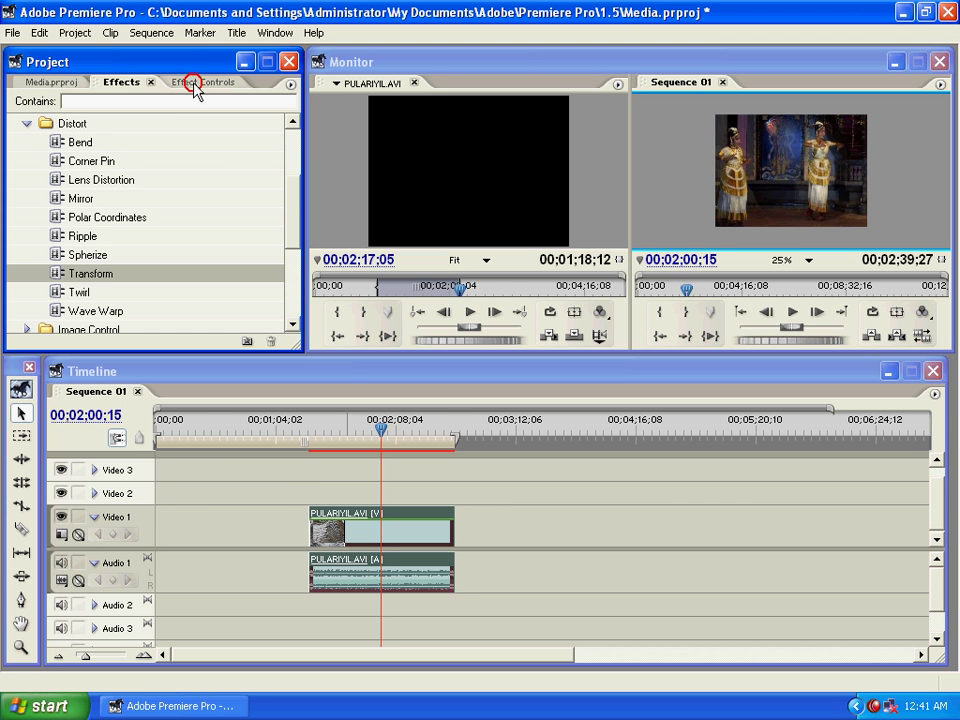
pyautogui.click(195, 81)
pyautogui.click(112, 230)
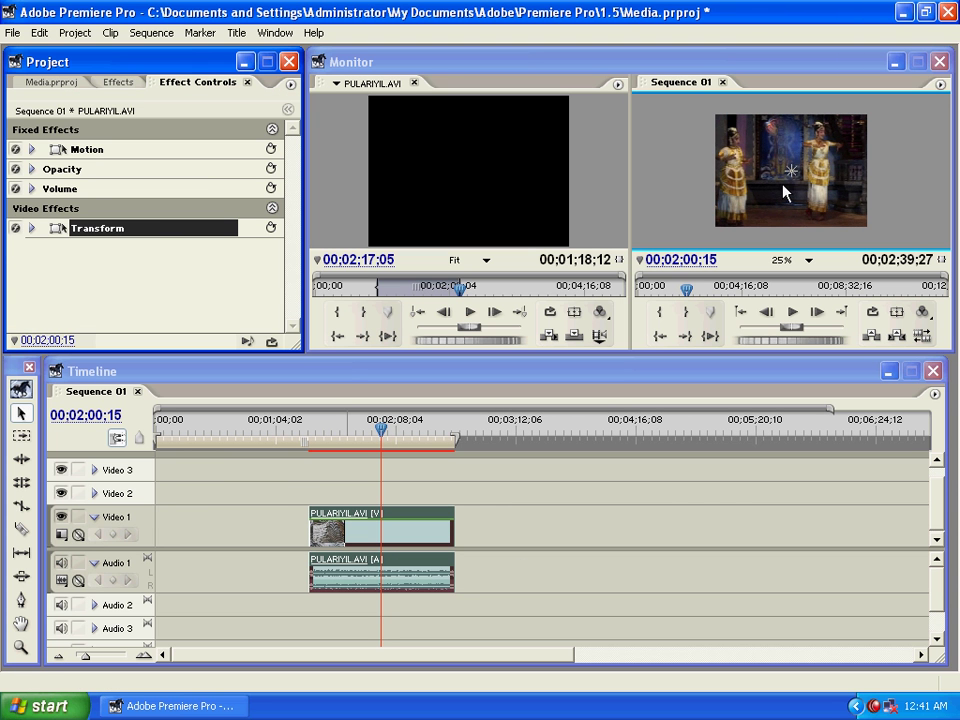
pyautogui.moveTo(797, 184); pyautogui.dragTo(738, 122)
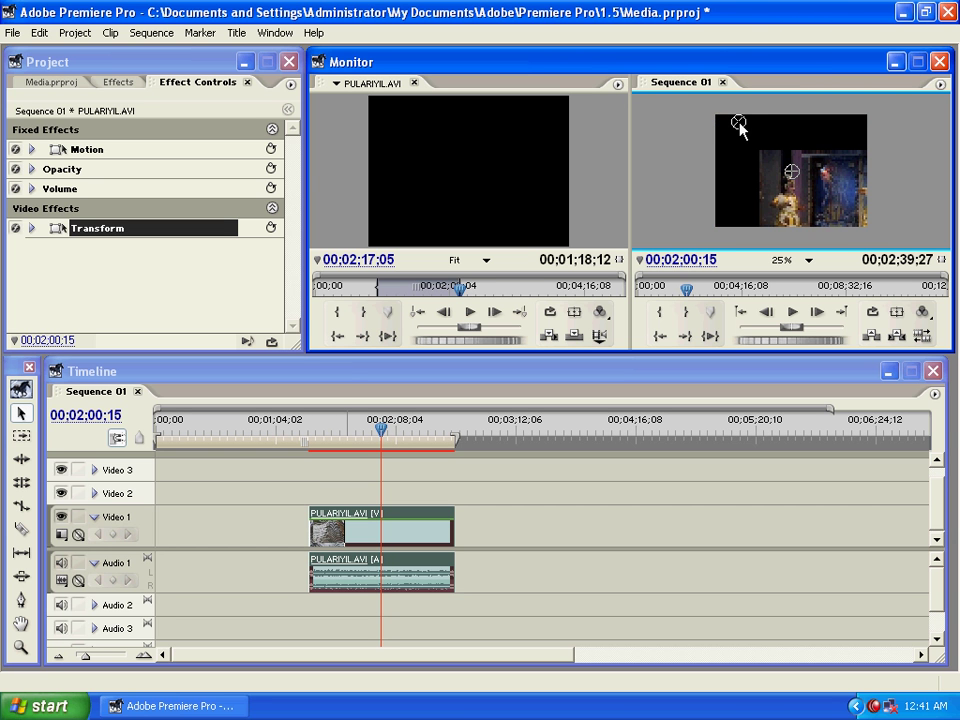
# Step: Set Transform's Anchor Point to 151.0, 80.0, Position to 366.0, 288.0 and Scale Height to 178.0
pyautogui.click(33, 229)
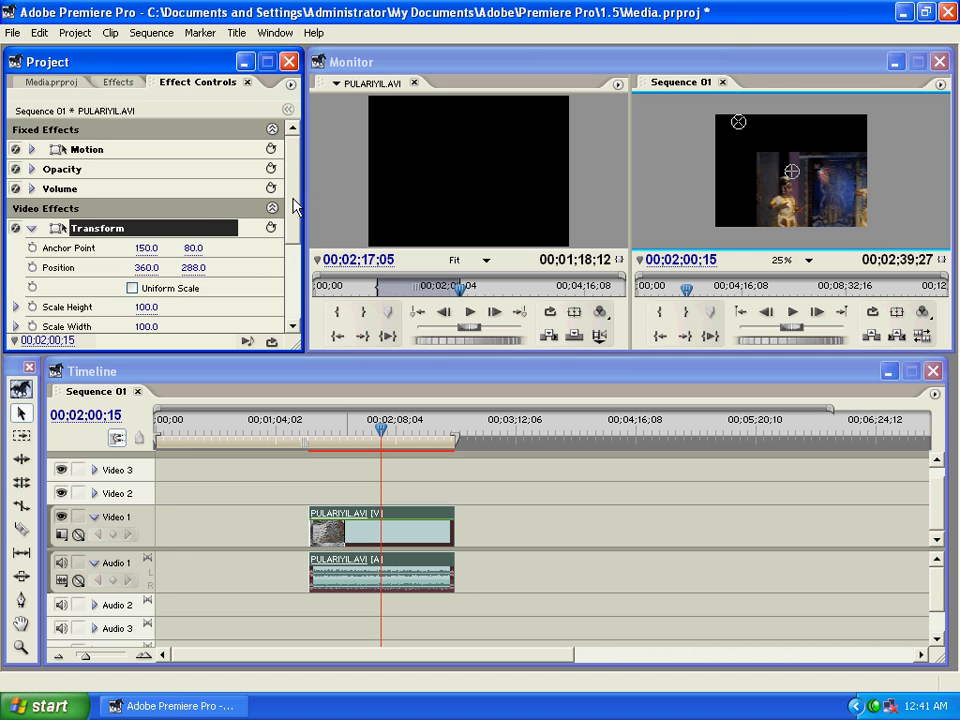
pyautogui.scroll(-3, 293, 206)
pyautogui.moveTo(147, 184); pyautogui.dragTo(152, 201)
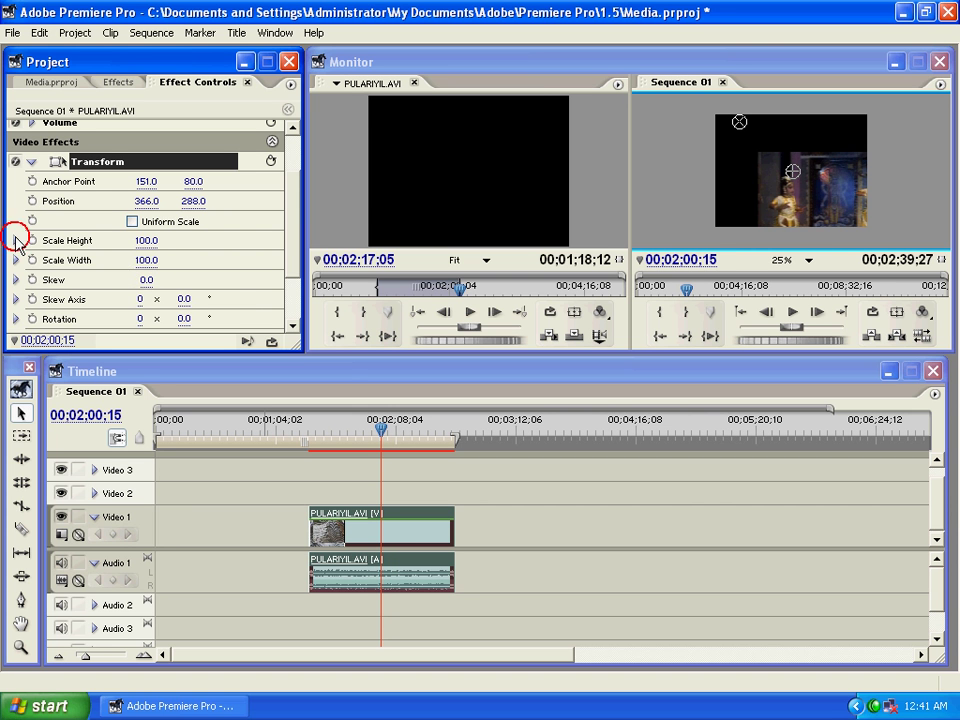
pyautogui.click(15, 240)
pyautogui.moveTo(182, 283); pyautogui.dragTo(222, 289)
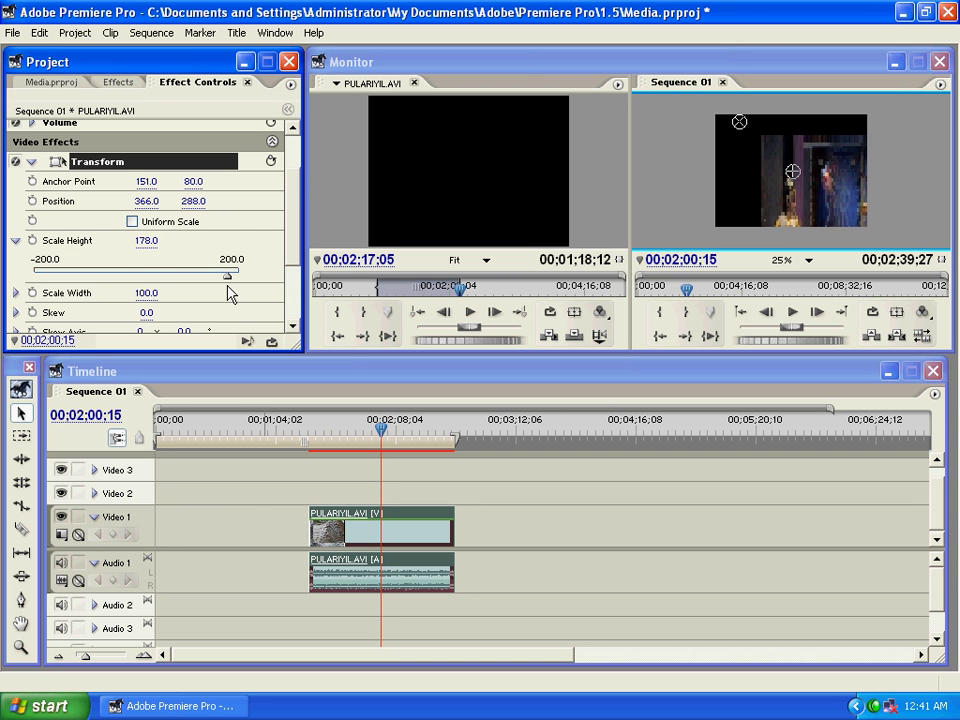
# Step: Select the clip's Motion effect to show its frame outline in the sequence view
pyautogui.moveTo(294, 257); pyautogui.dragTo(296, 203)
pyautogui.click(96, 152)
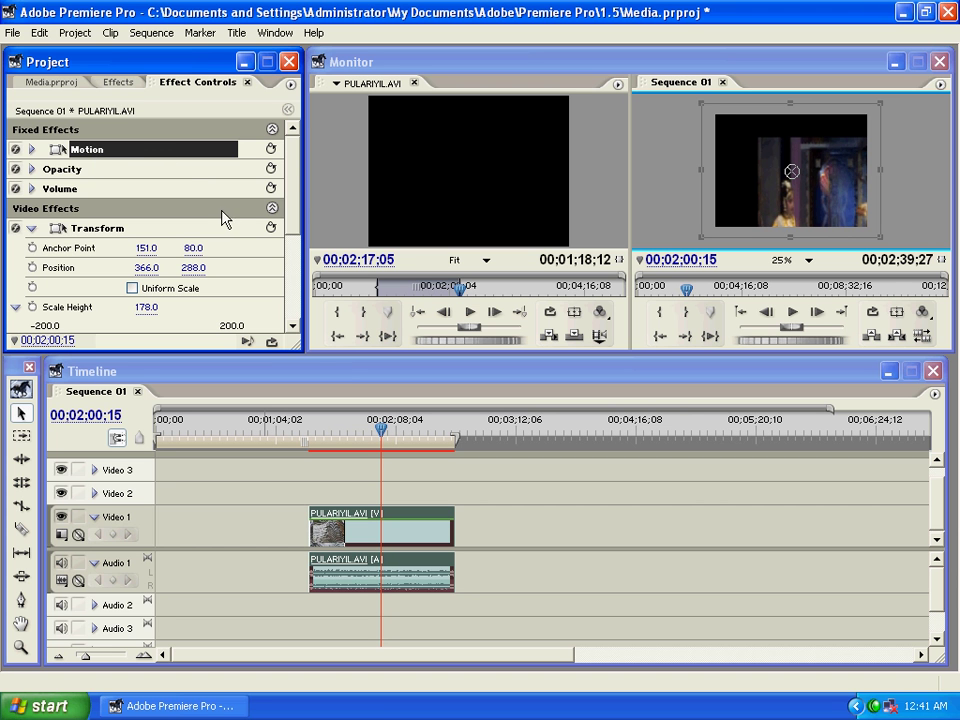
# Step: Look through the Transform effect's remaining settings and reveal the slider range of its Opacity
pyautogui.click(88, 230)
pyautogui.moveTo(294, 205); pyautogui.dragTo(294, 284)
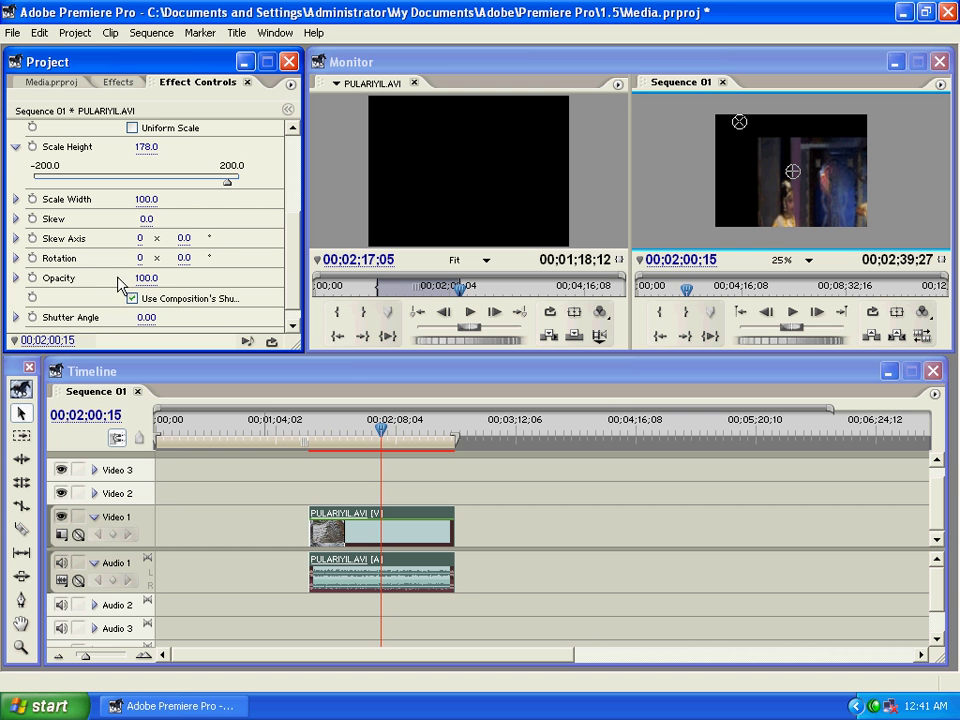
pyautogui.click(16, 278)
pyautogui.moveTo(237, 313)
pyautogui.mouseDown()
pyautogui.moveTo(111, 315)
pyautogui.moveTo(250, 322)
pyautogui.mouseUp()
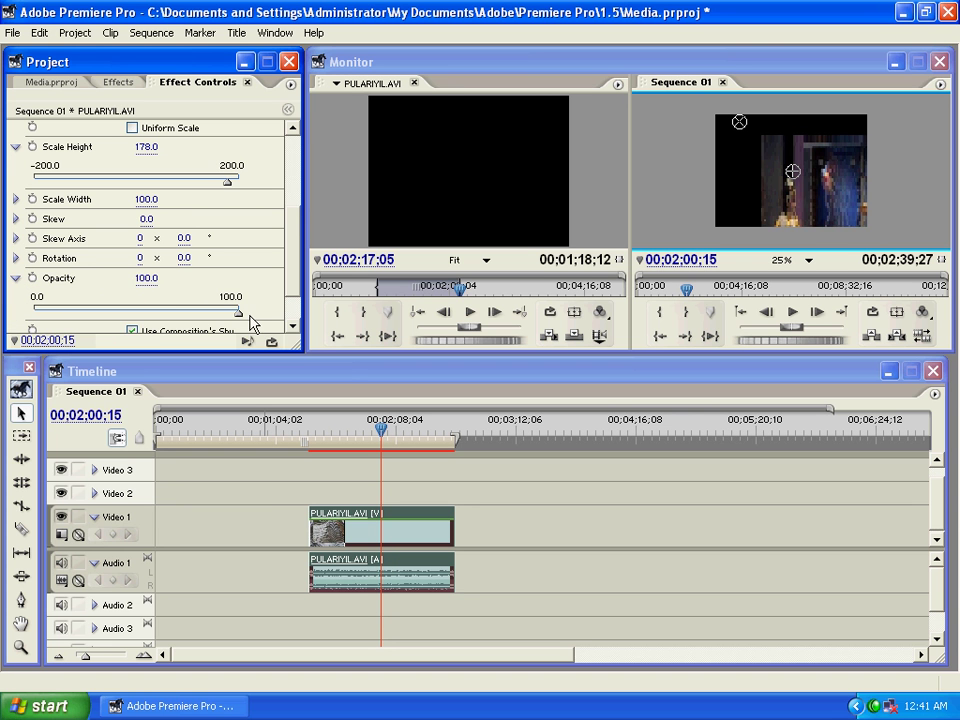
pyautogui.scroll(-2, 298, 279)
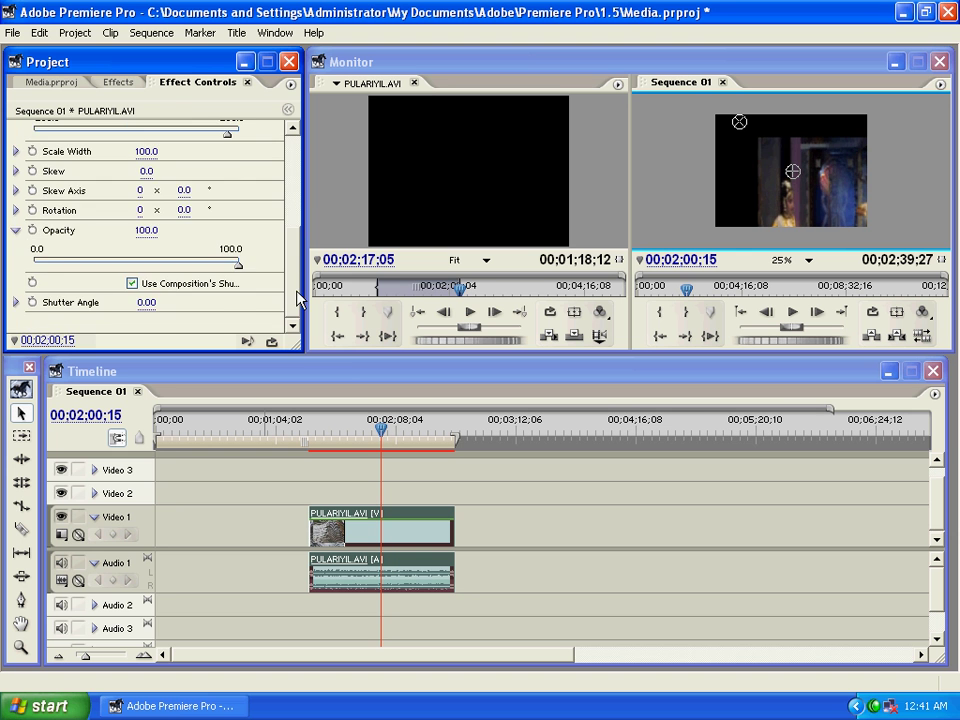
pyautogui.moveTo(298, 298); pyautogui.dragTo(284, 147)
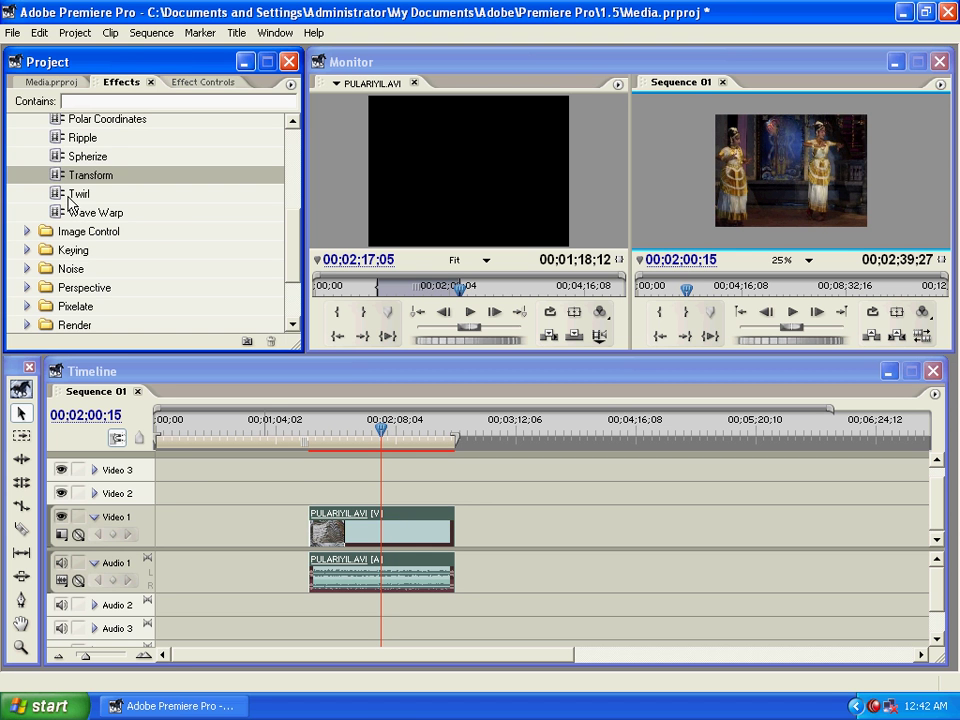
# Step: Apply the Distort effect Twirl to the clip and set its Twirl Radius to 48.0 and Angle to 3 full turns
pyautogui.moveTo(70, 203); pyautogui.dragTo(228, 285)
pyautogui.click(192, 86)
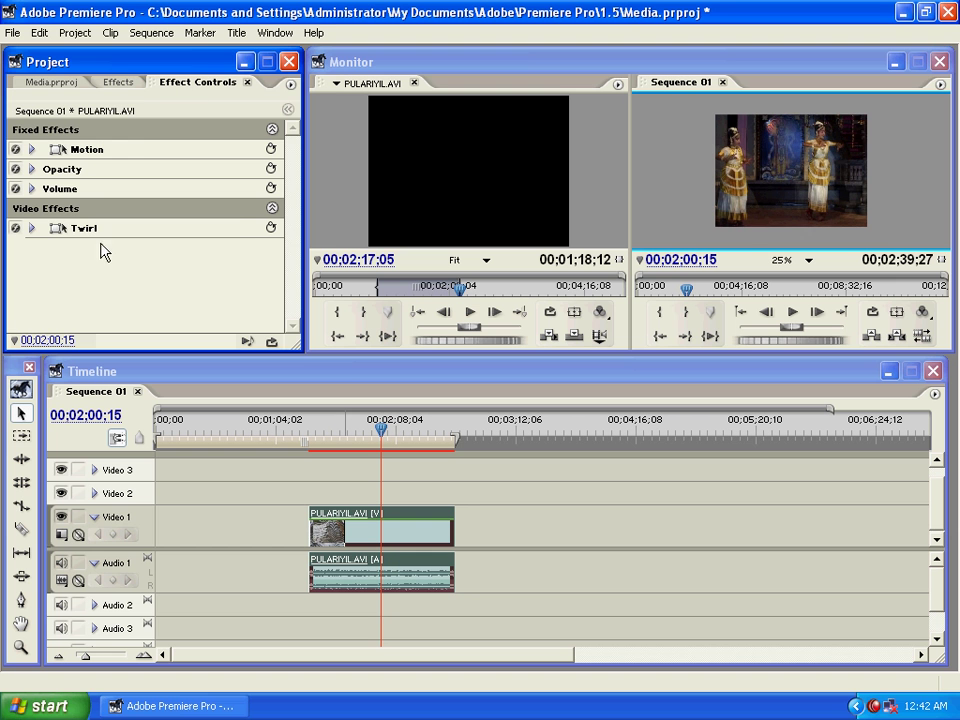
pyautogui.click(72, 229)
pyautogui.moveTo(757, 157)
pyautogui.mouseDown()
pyautogui.moveTo(754, 240)
pyautogui.moveTo(771, 240)
pyautogui.moveTo(812, 145)
pyautogui.moveTo(733, 133)
pyautogui.moveTo(750, 163)
pyautogui.mouseUp()
pyautogui.click(31, 228)
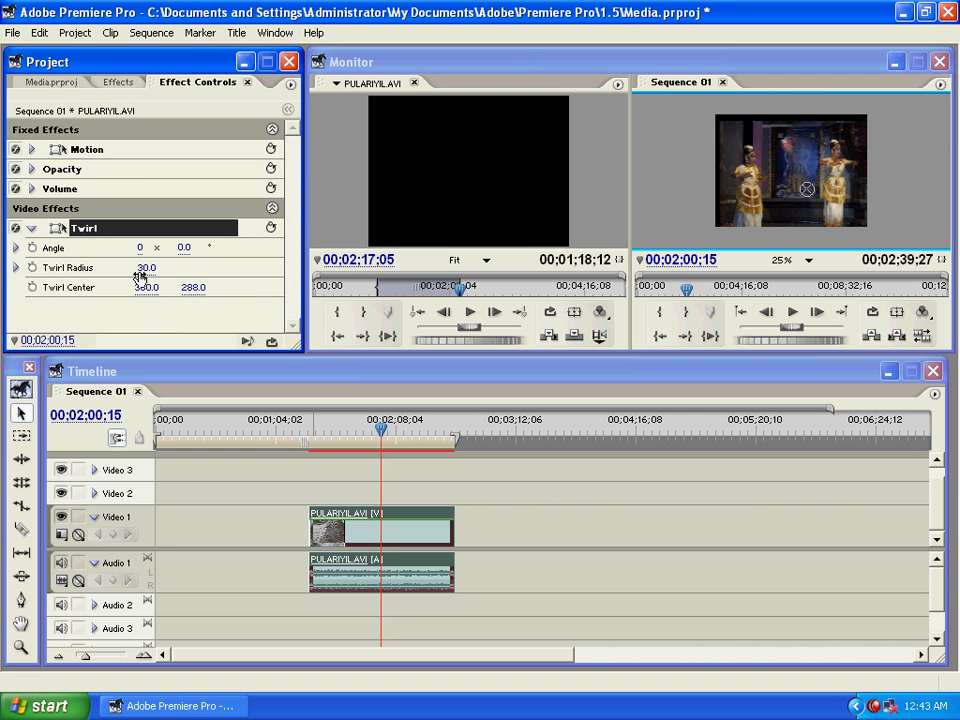
pyautogui.moveTo(145, 272); pyautogui.dragTo(163, 366)
pyautogui.moveTo(140, 247); pyautogui.dragTo(363, 338)
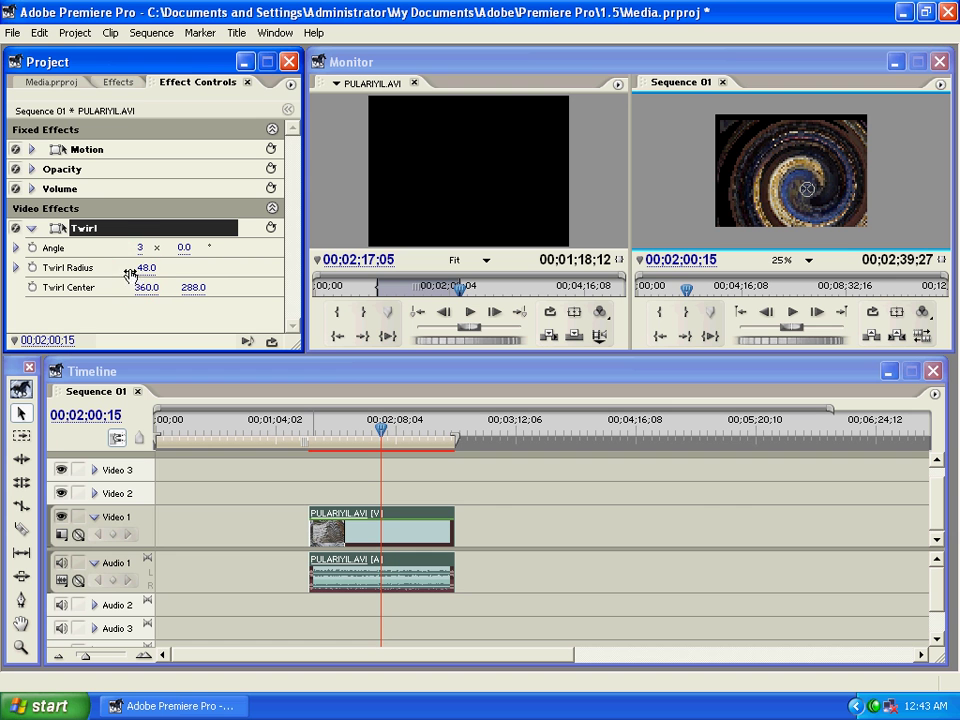
# Step: Set the Twirl Radius to 8.7 and move the twirl center upward between the two dancers
pyautogui.moveTo(134, 272); pyautogui.dragTo(128, 272)
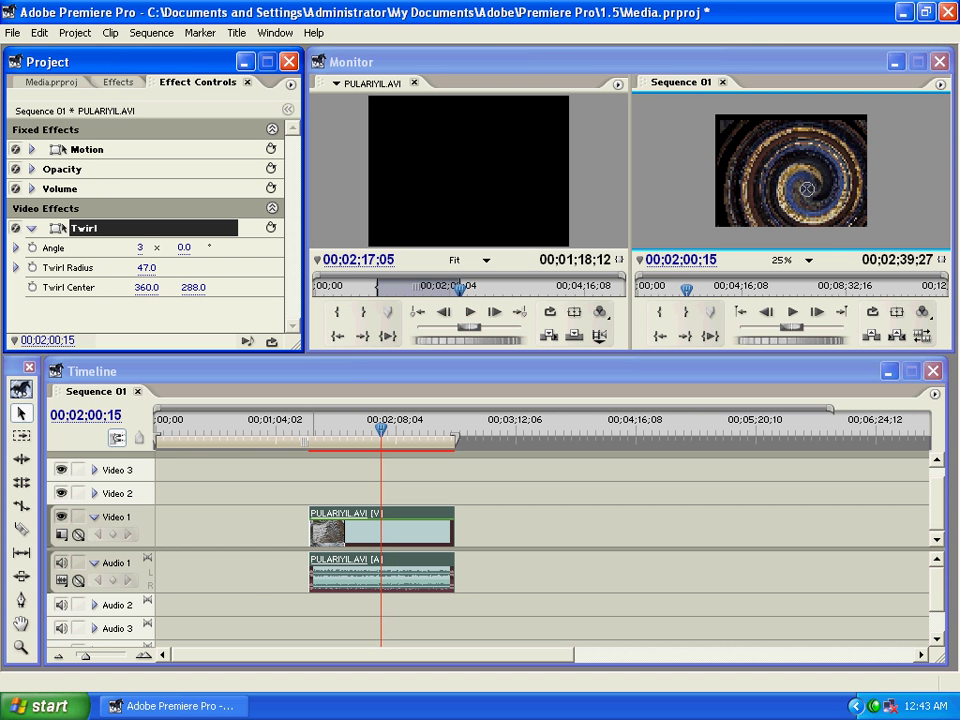
pyautogui.moveTo(128, 272); pyautogui.dragTo(90, 272)
pyautogui.click(15, 267)
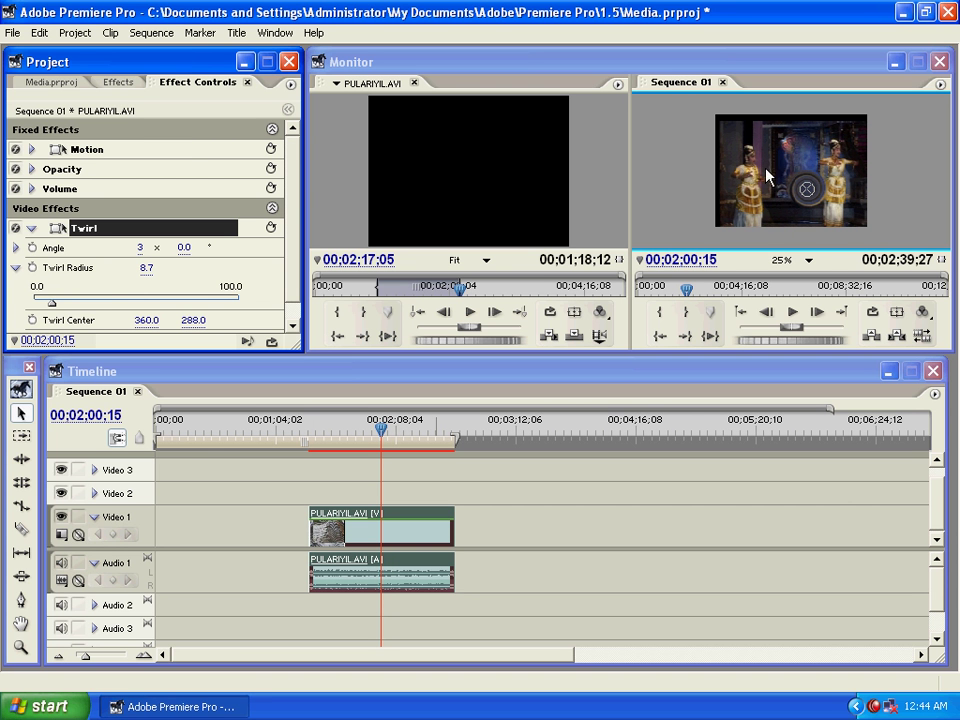
pyautogui.moveTo(807, 195); pyautogui.dragTo(799, 153)
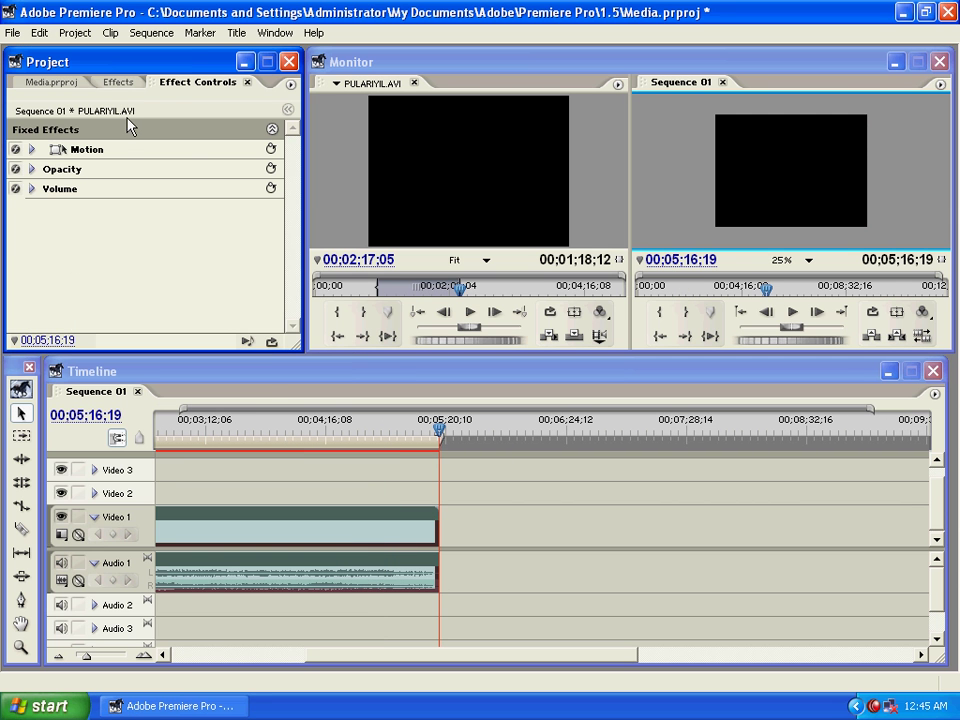
# Step: Apply the Distort effect Wave Warp to the clip, reveal its settings and preview the frame at 00;04;09;11
pyautogui.click(118, 82)
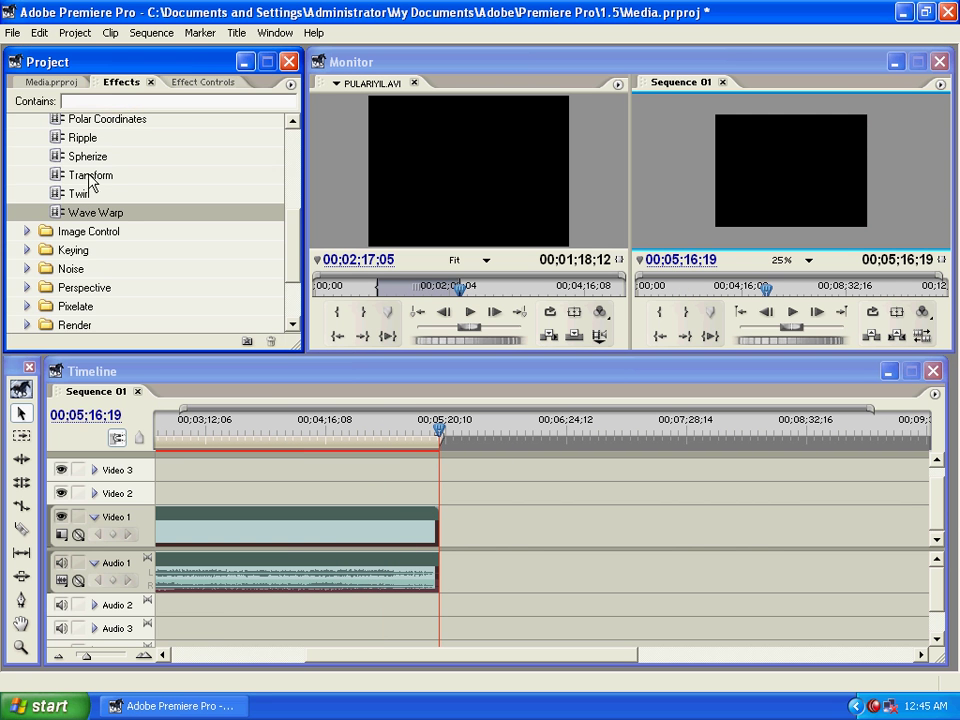
pyautogui.moveTo(80, 213); pyautogui.dragTo(278, 532)
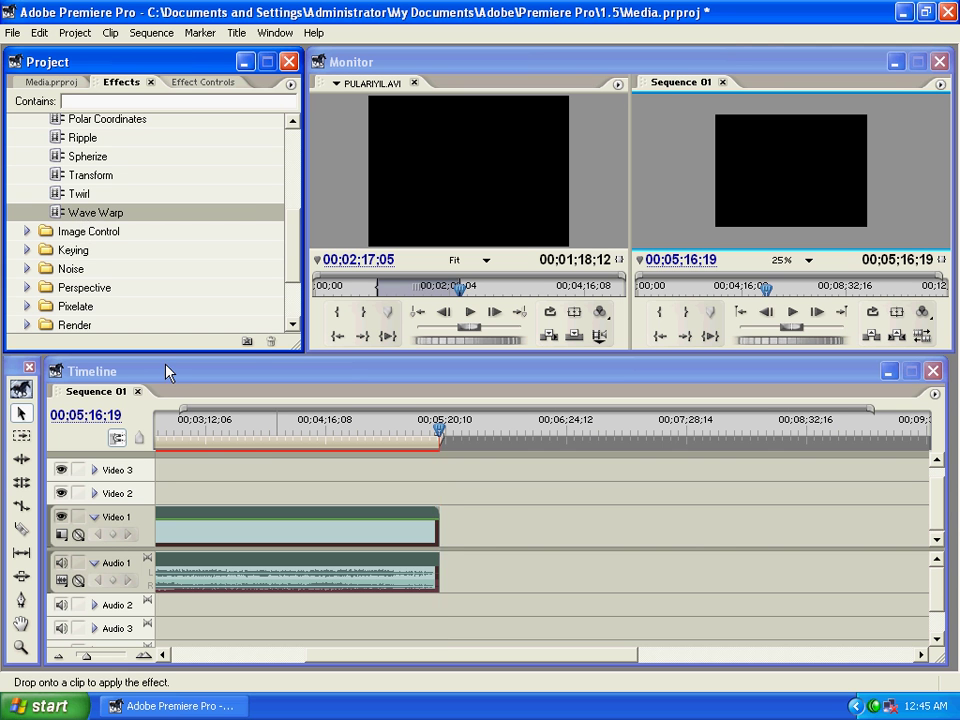
pyautogui.click(190, 82)
pyautogui.click(64, 229)
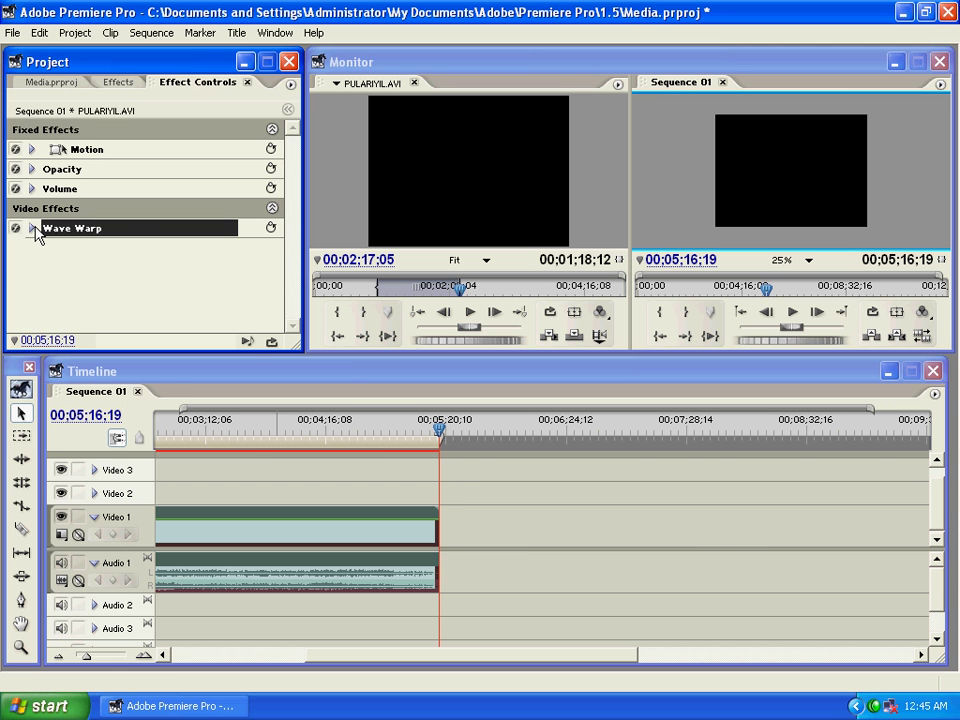
pyautogui.click(32, 229)
pyautogui.moveTo(287, 186); pyautogui.dragTo(290, 251)
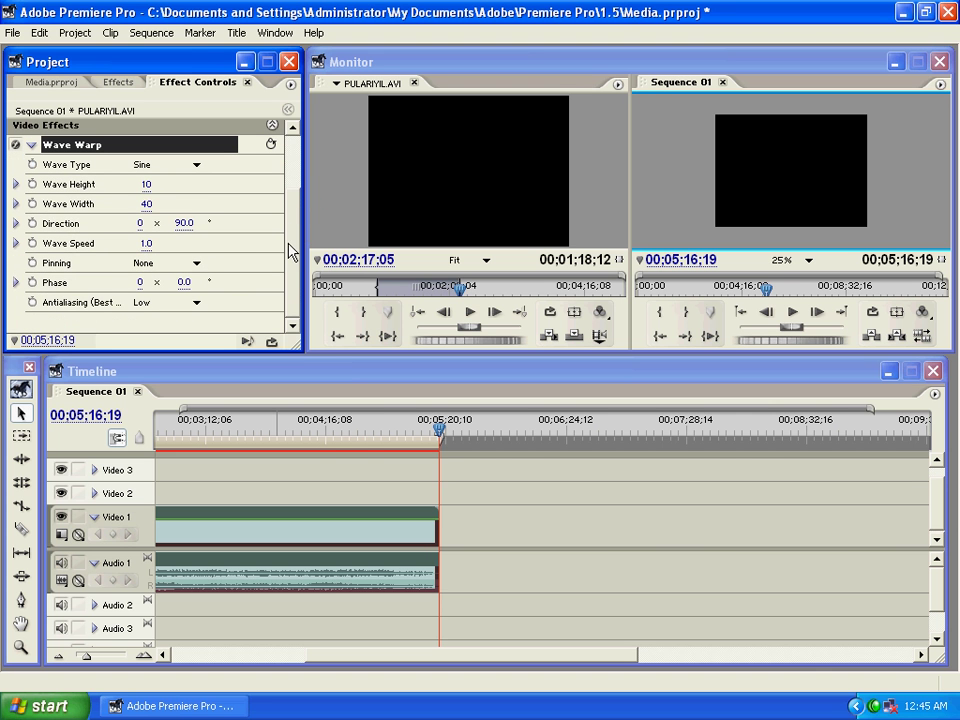
pyautogui.moveTo(315, 428)
pyautogui.mouseDown()
pyautogui.moveTo(294, 433)
pyautogui.moveTo(313, 432)
pyautogui.mouseUp()
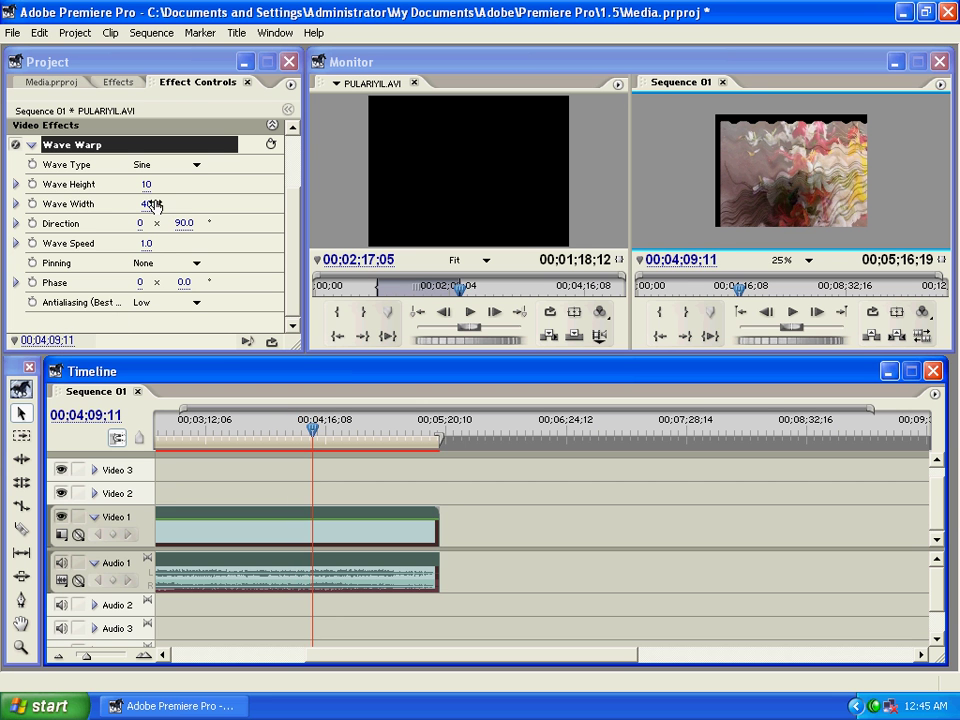
# Step: Set Wave Warp's Wave Type to Square and its Wave Height to 26
pyautogui.click(183, 177)
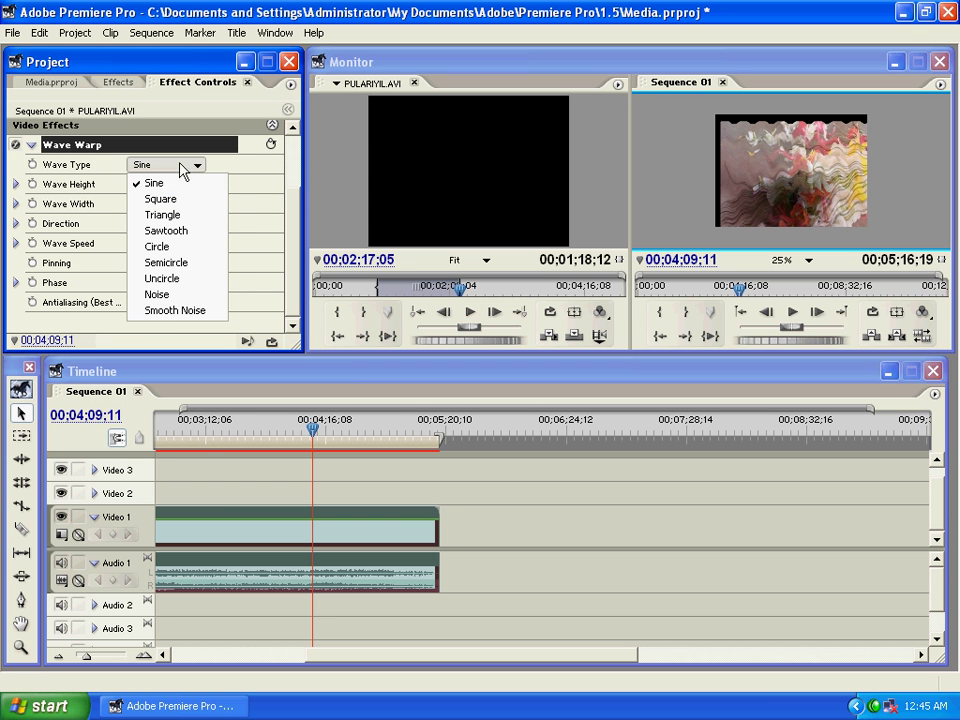
pyautogui.click(182, 199)
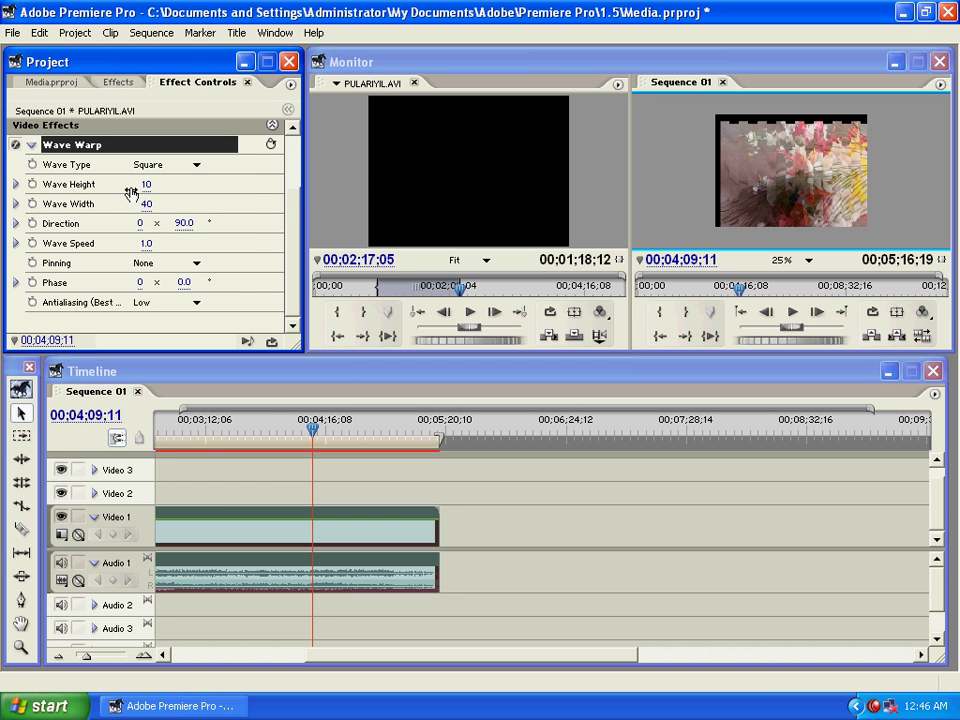
pyautogui.moveTo(146, 184); pyautogui.dragTo(175, 184)
pyautogui.click(19, 184)
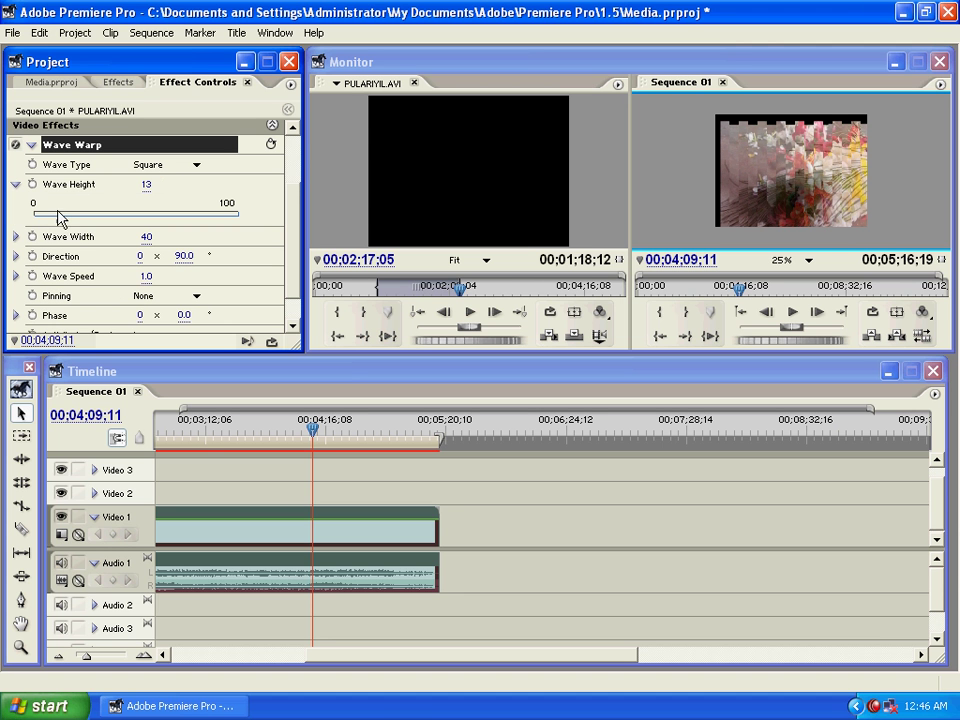
pyautogui.click(62, 220)
pyautogui.moveTo(93, 228); pyautogui.dragTo(88, 221)
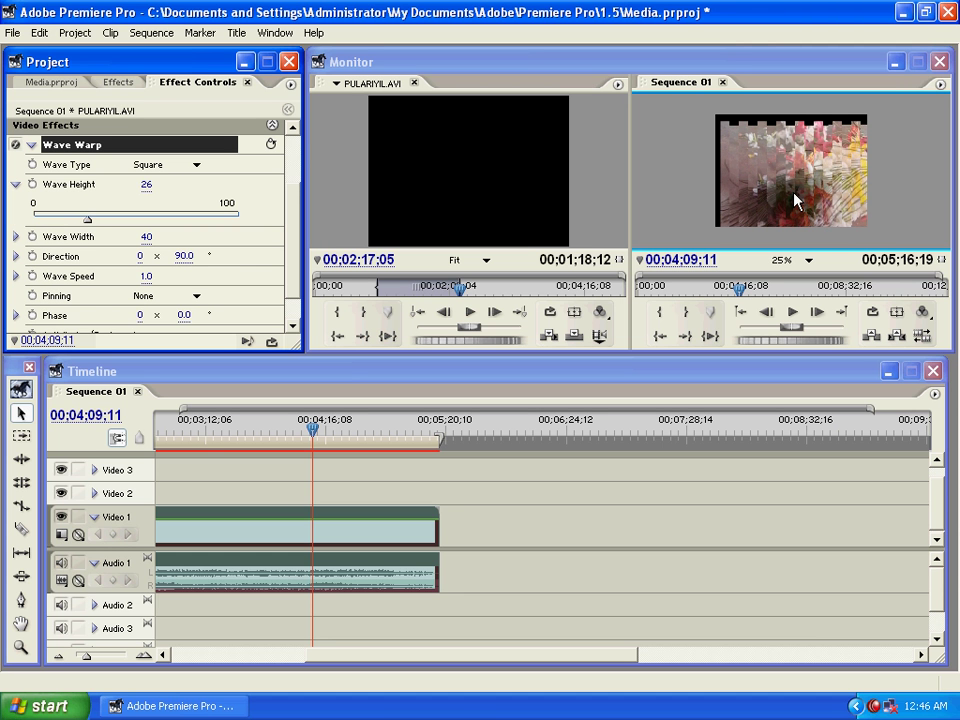
# Step: Set Wave Warp's Direction to 93.0° and its Pinning to All Edges
pyautogui.click(16, 256)
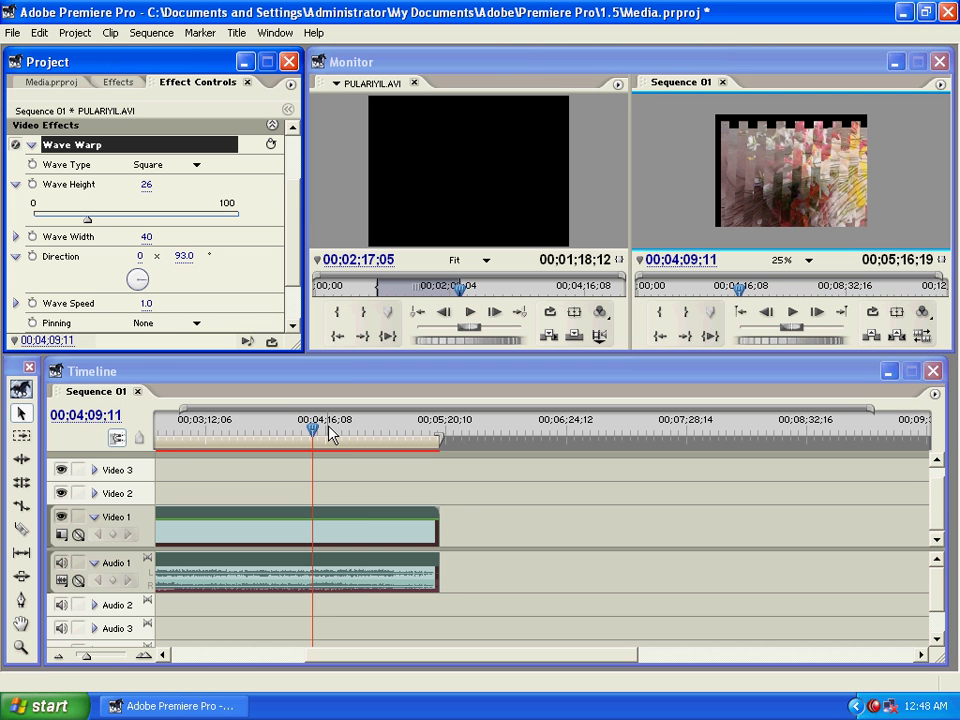
pyautogui.click(15, 303)
pyautogui.moveTo(295, 260); pyautogui.dragTo(297, 293)
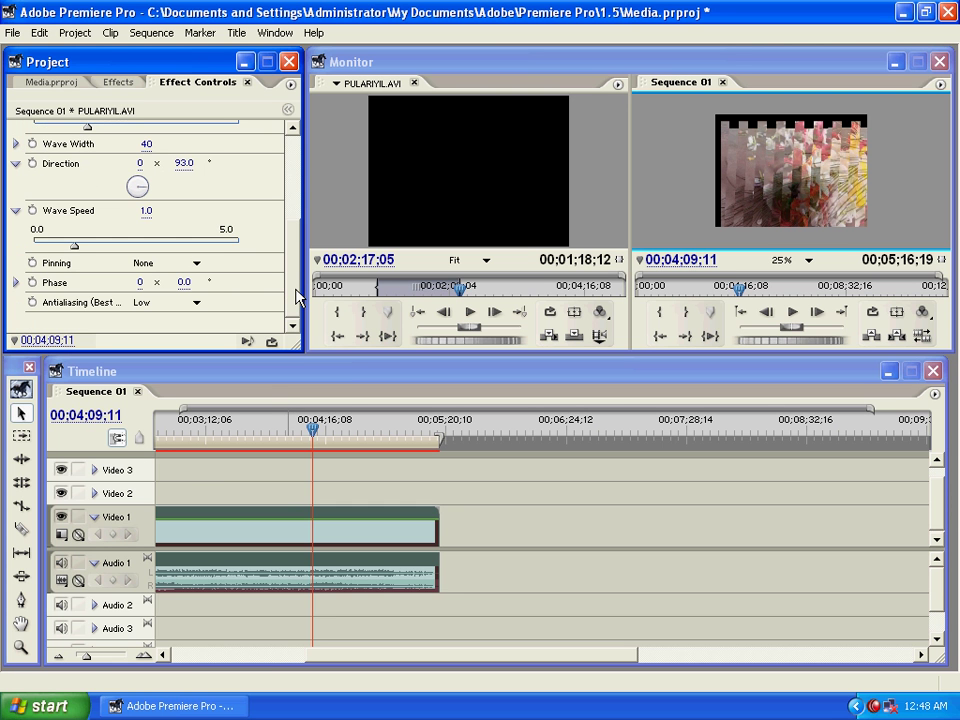
pyautogui.click(192, 265)
pyautogui.click(165, 297)
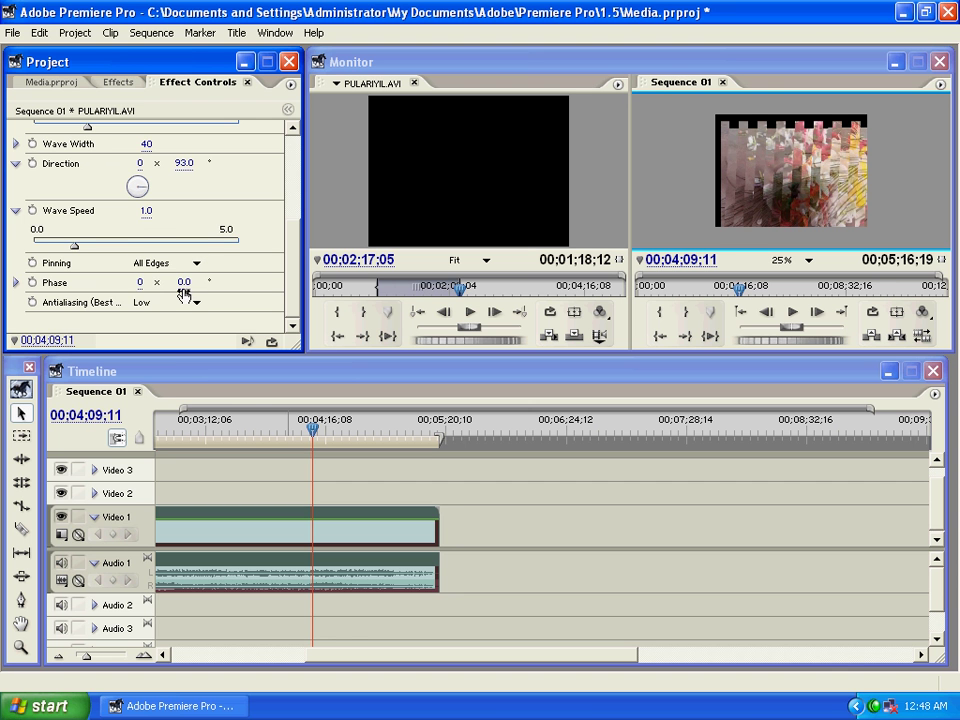
# Step: Delete Wave Warp from the clip and find the Black & White effect in the Image Control category
pyautogui.scroll(4, 184, 293)
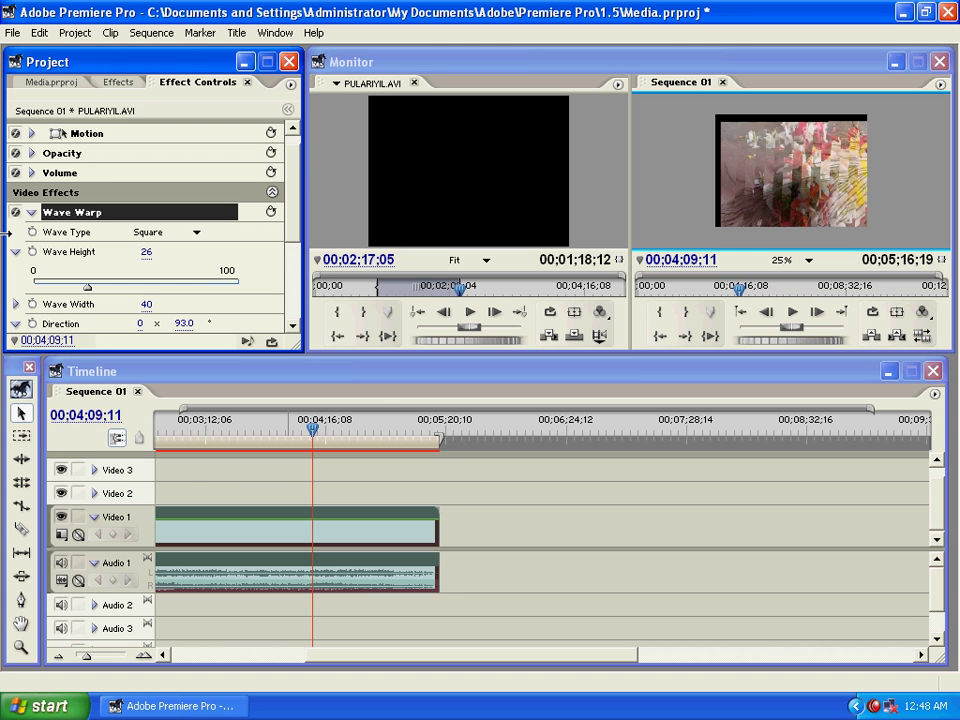
pyautogui.press('Delete')
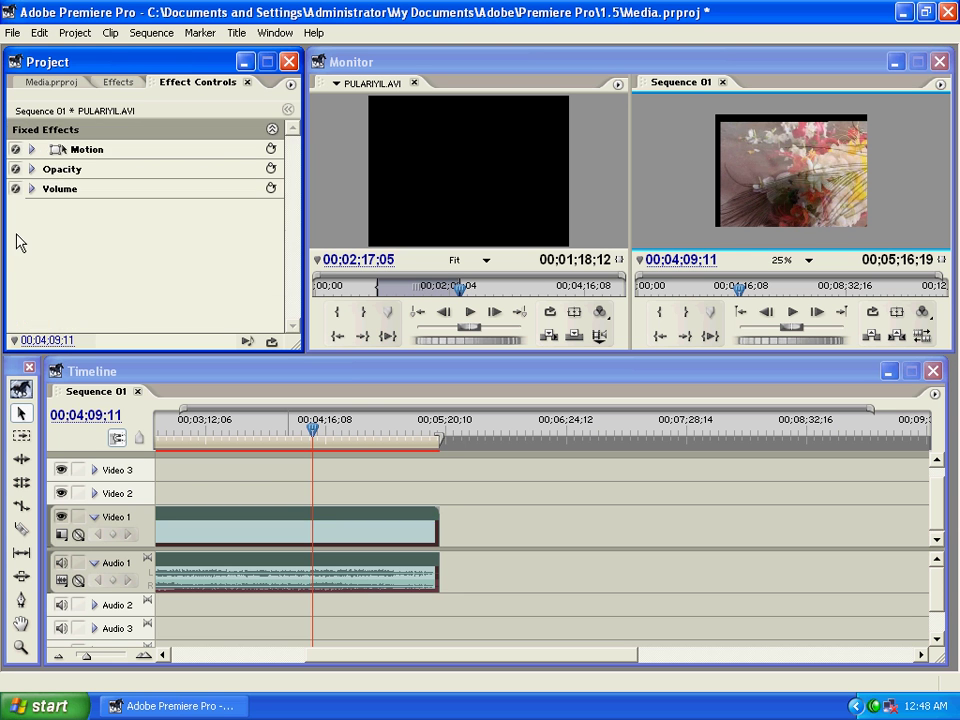
pyautogui.click(121, 82)
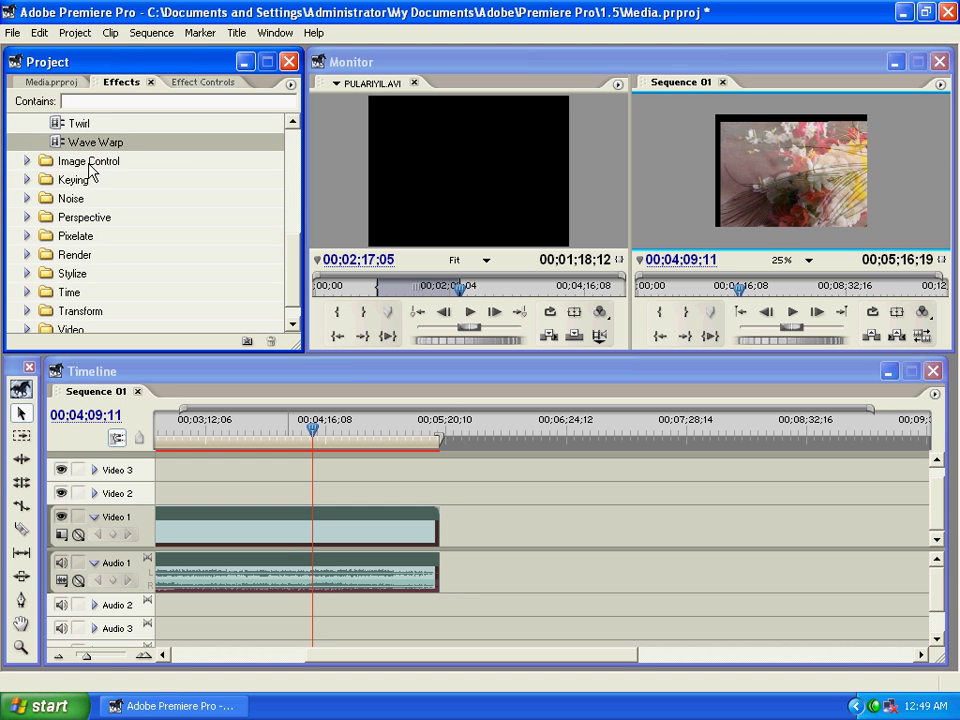
pyautogui.click(88, 161)
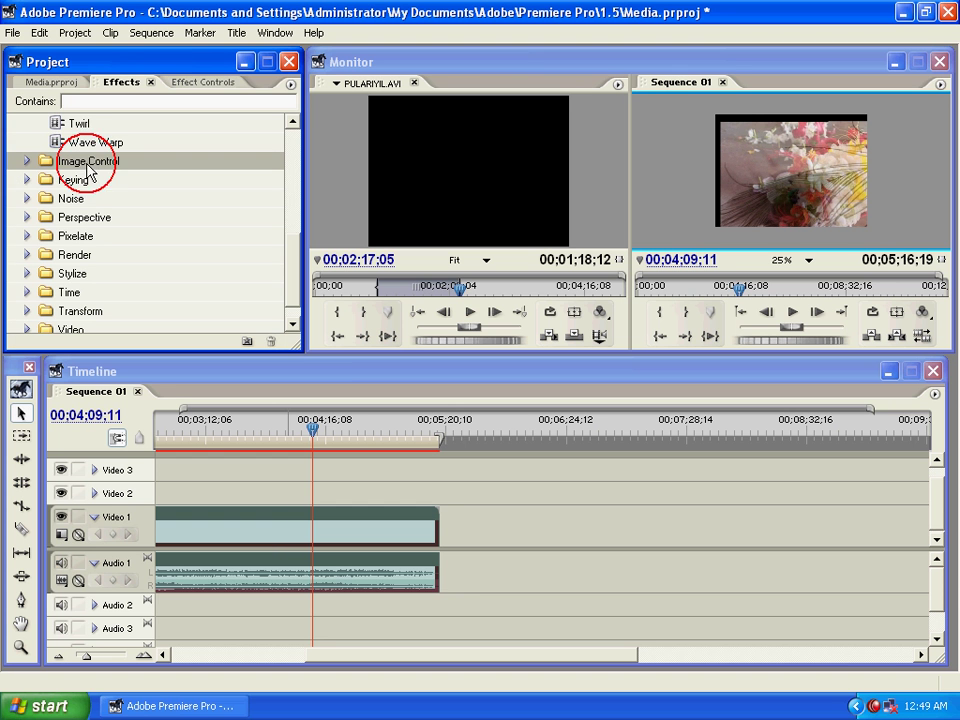
pyautogui.click(24, 162)
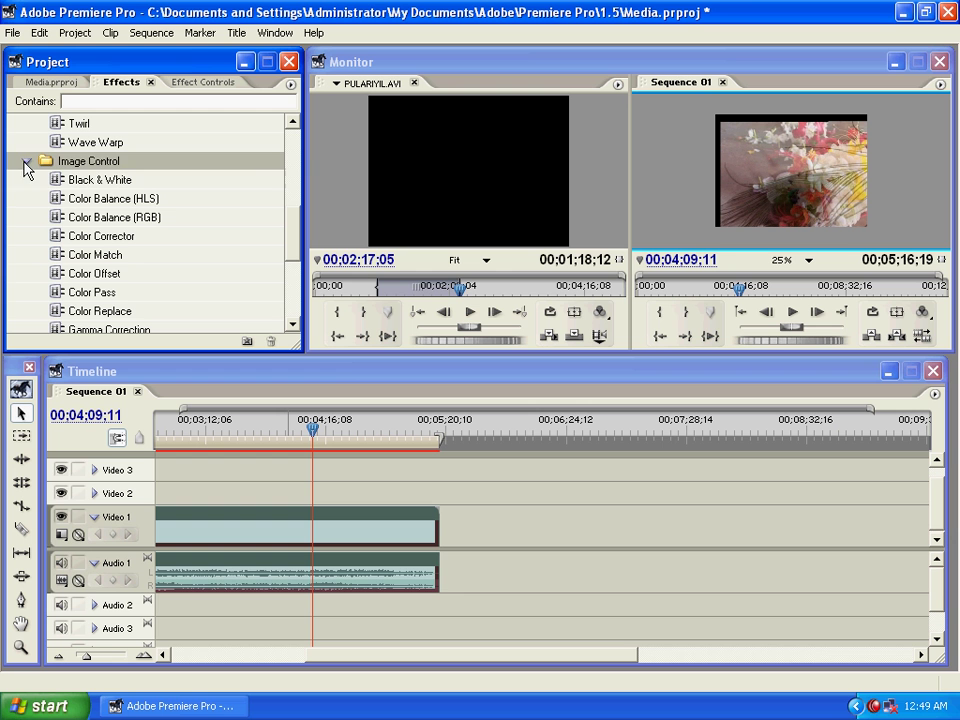
pyautogui.click(86, 180)
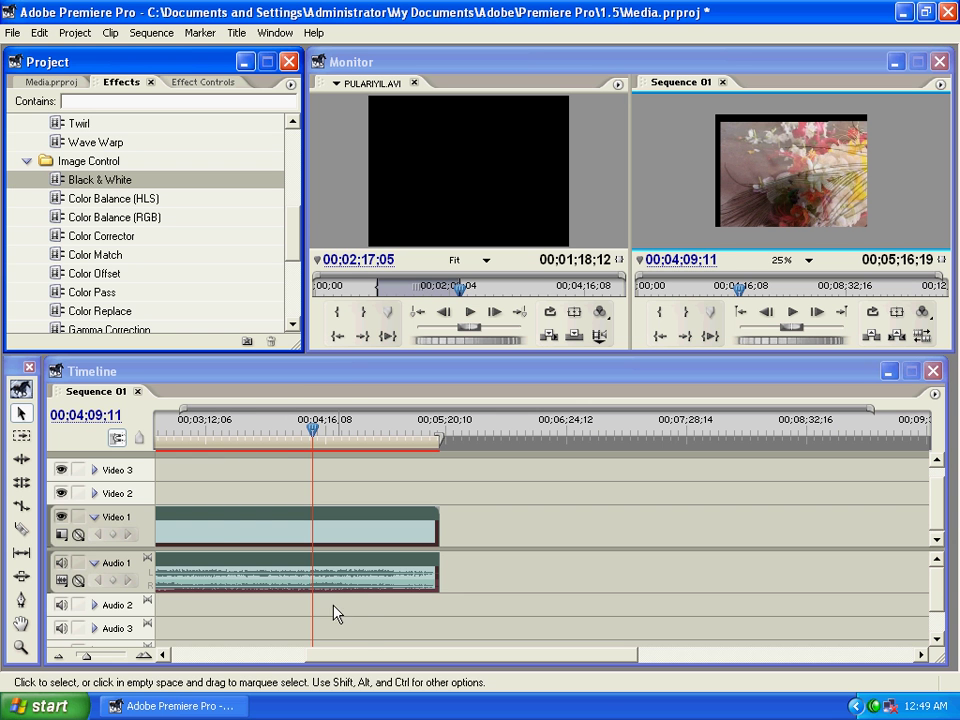
# Step: Split the PULARIYIL.AVI clip at 00;03;41;29, where the ocean wave shot is shown
pyautogui.moveTo(360, 656); pyautogui.dragTo(306, 656)
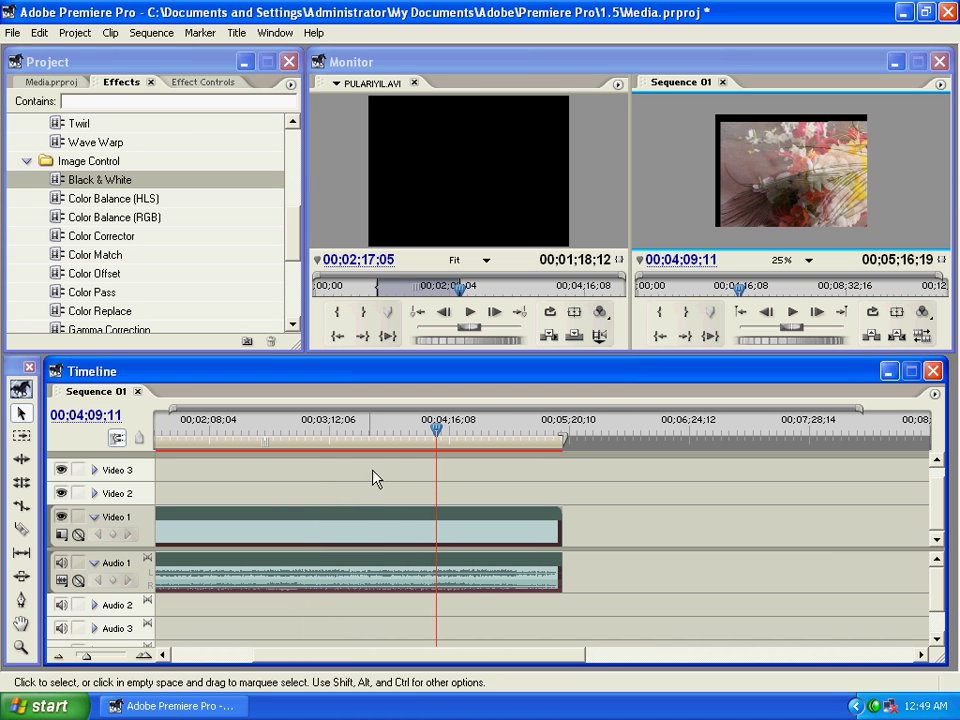
pyautogui.moveTo(388, 446); pyautogui.dragTo(384, 442)
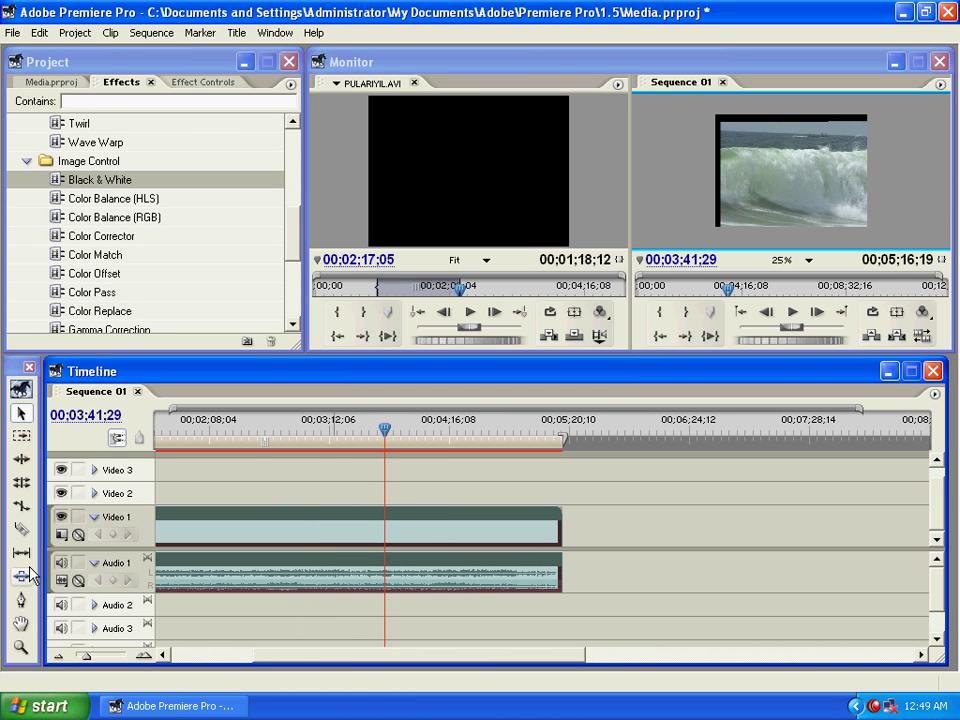
pyautogui.click(22, 530)
pyautogui.click(386, 528)
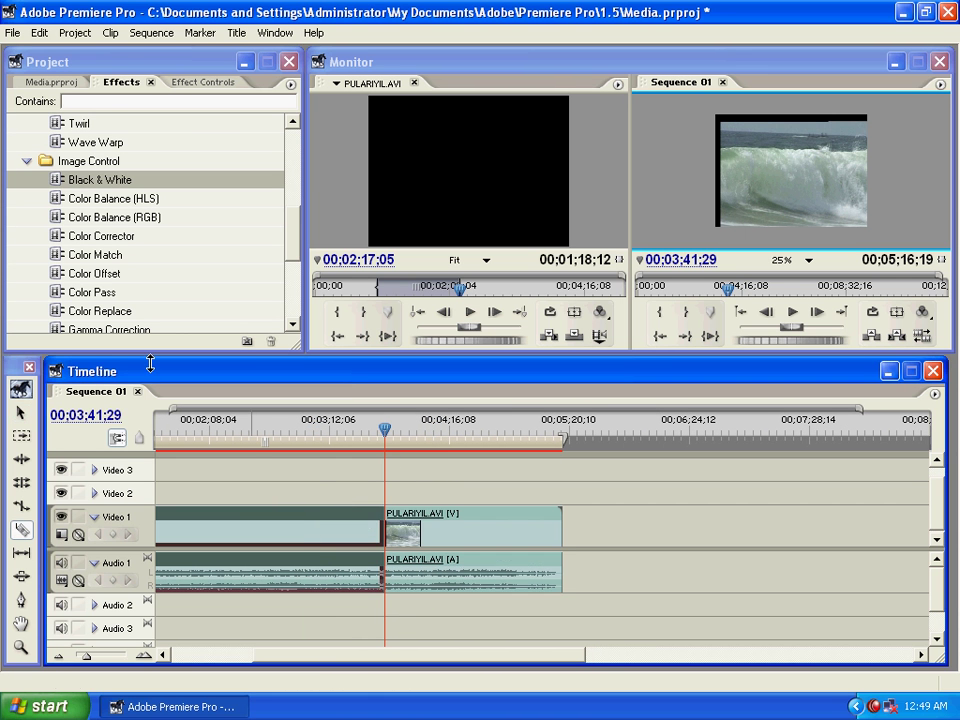
# Step: Apply the Image Control effect Black & White to the clip segment after the cut
pyautogui.press('v')
pyautogui.click(455, 551)
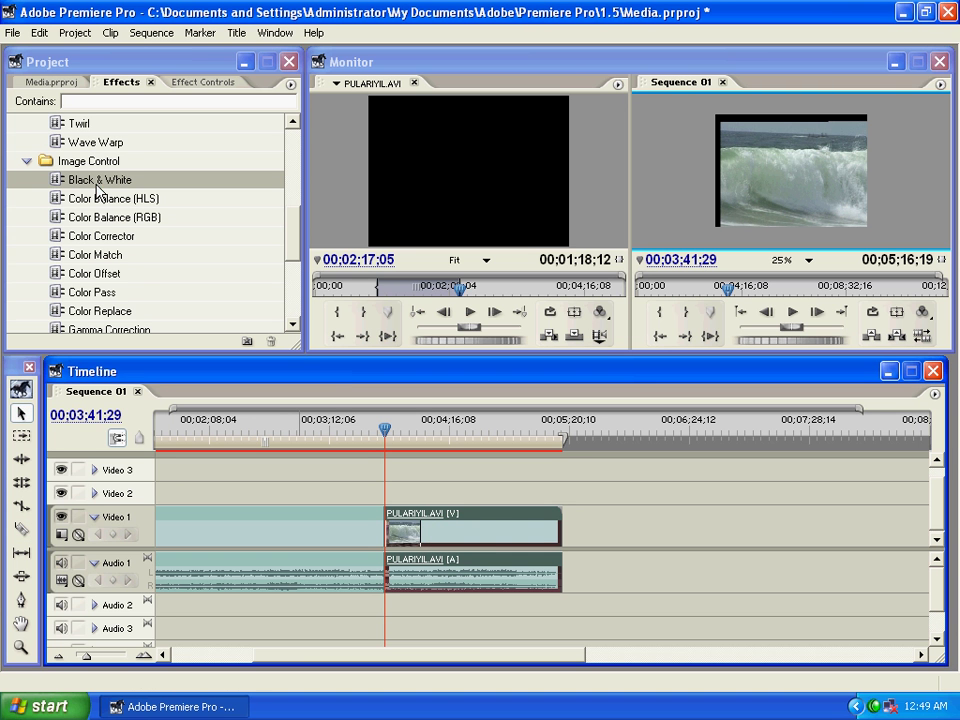
pyautogui.moveTo(88, 180); pyautogui.dragTo(412, 525)
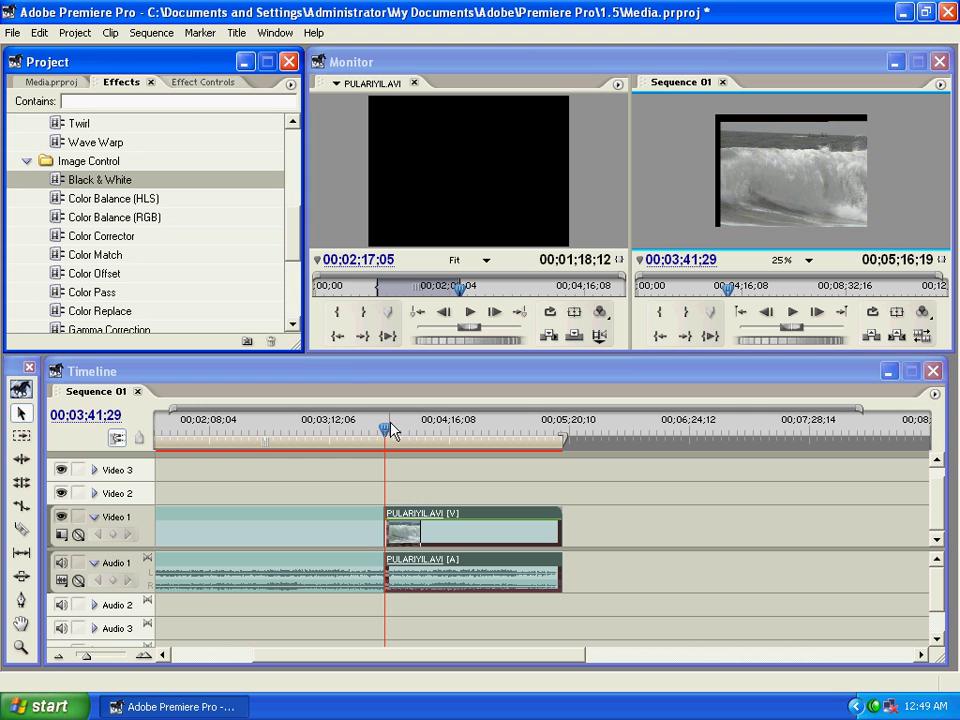
# Step: Scrub the playhead around the cut to compare the black-and-white segment with the original, ending at 00;03;55;29
pyautogui.moveTo(439, 432); pyautogui.dragTo(412, 443)
pyautogui.click(361, 435)
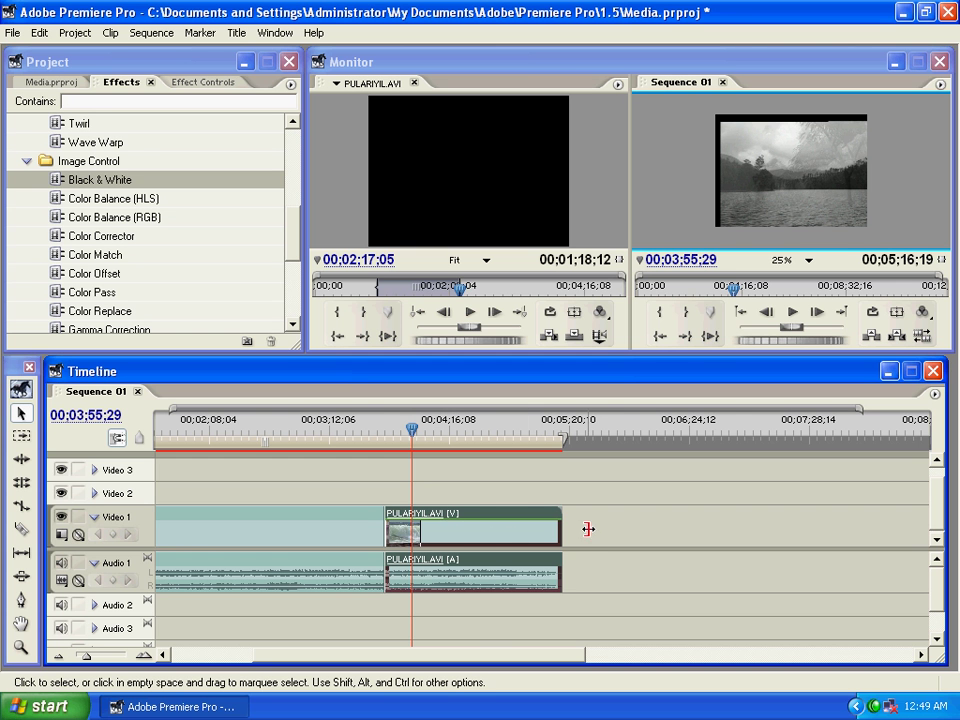
pyautogui.moveTo(614, 516); pyautogui.dragTo(474, 692)
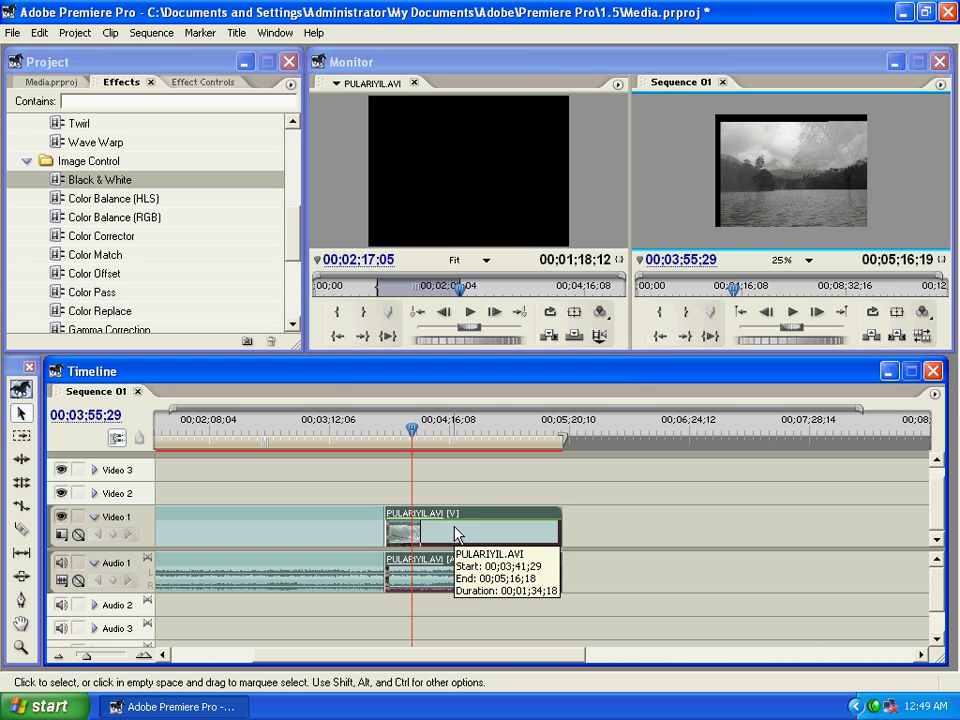
# Step: Copy the PULARIYIL.AVI segment after the cut and paste its attributes onto the segment before the cut
pyautogui.click(279, 530)
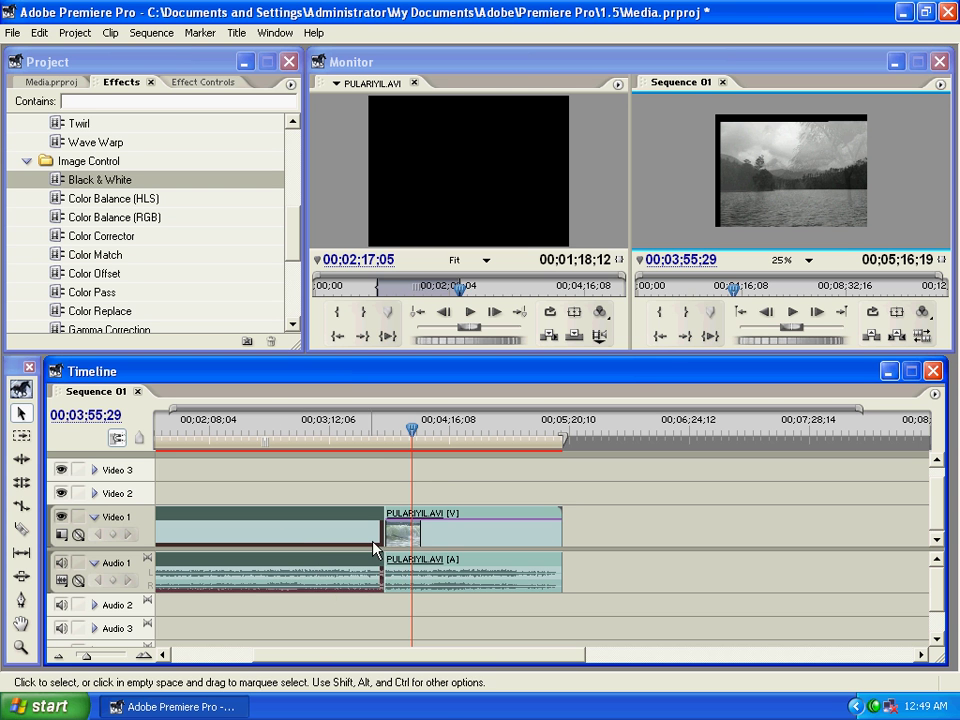
pyautogui.click(417, 525)
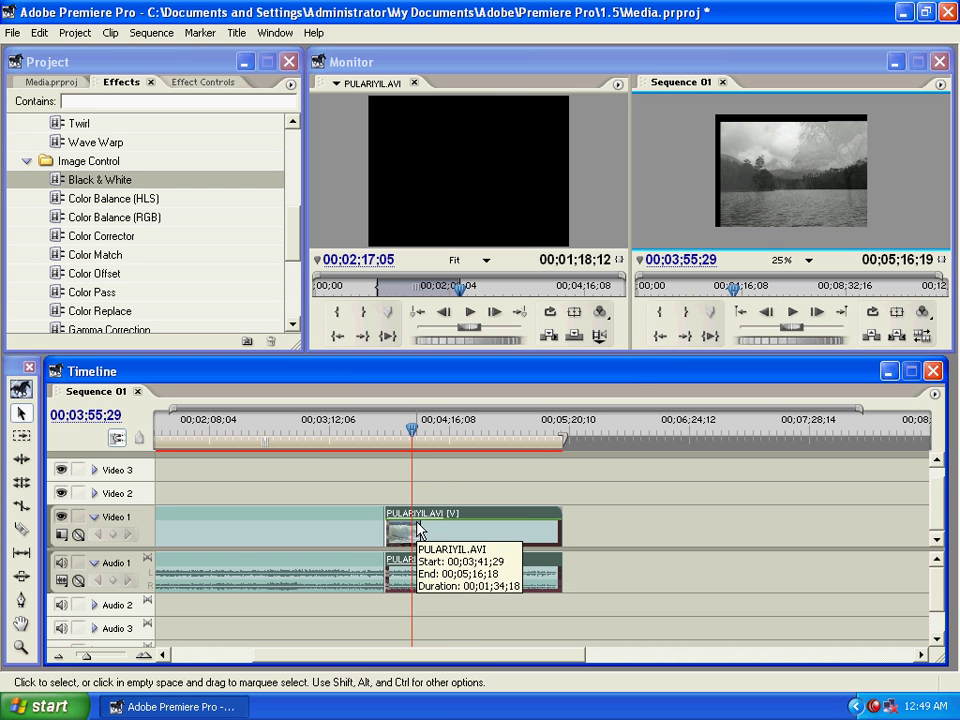
pyautogui.rightClick(417, 527)
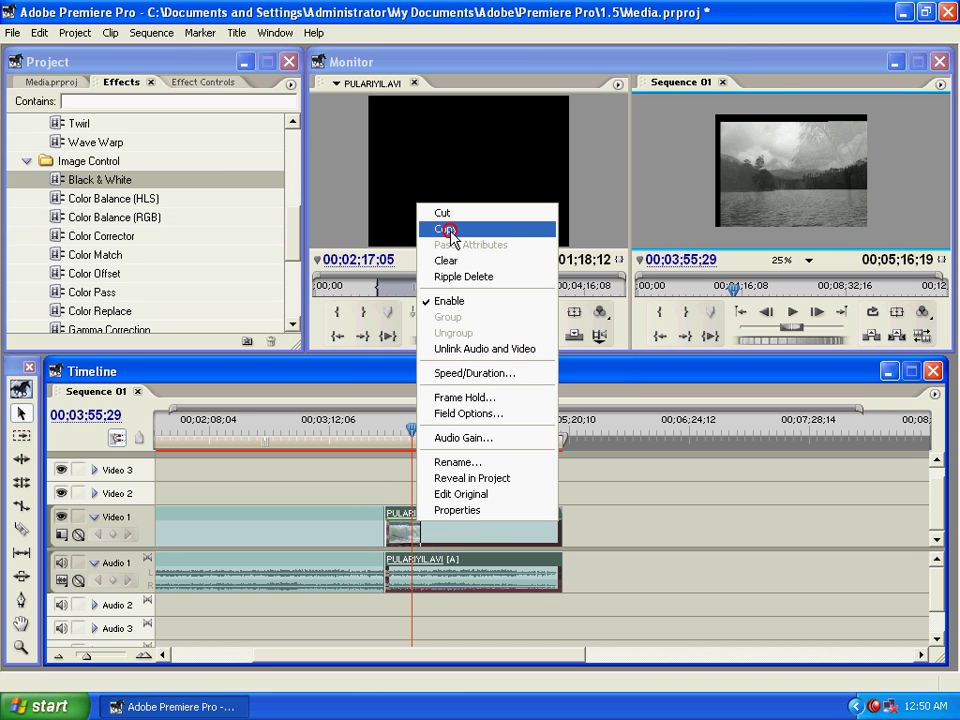
pyautogui.click(448, 231)
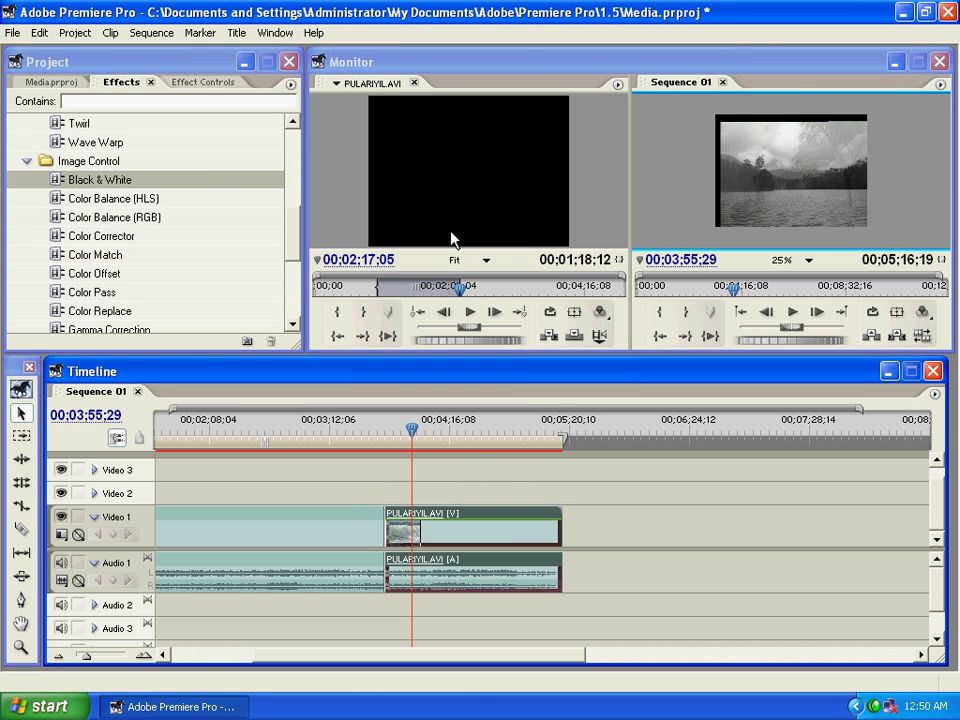
pyautogui.click(333, 537)
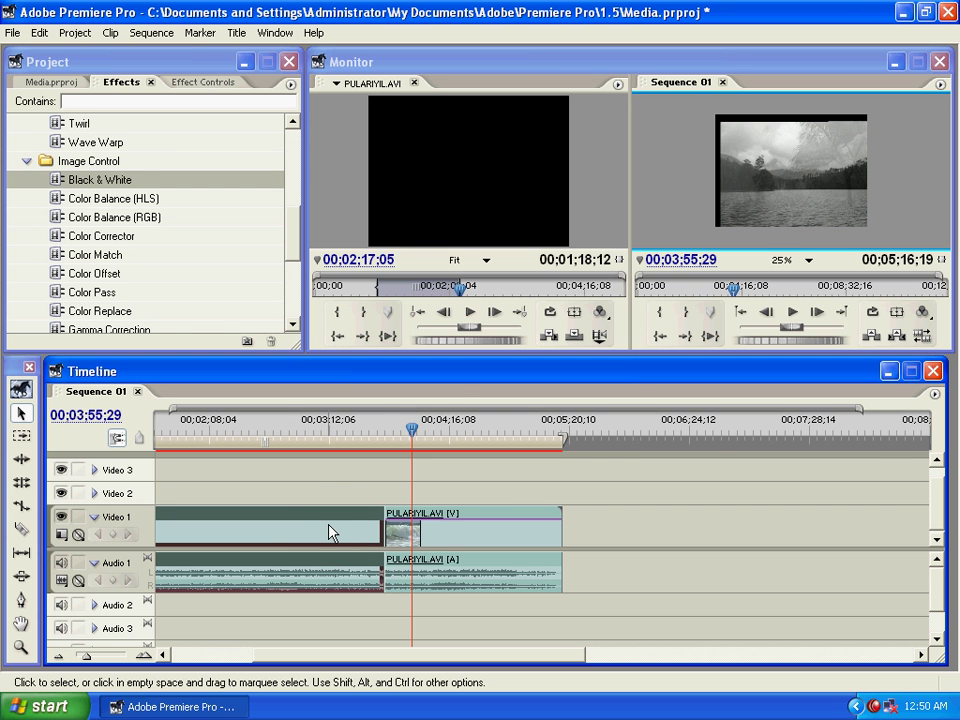
pyautogui.rightClick(333, 534)
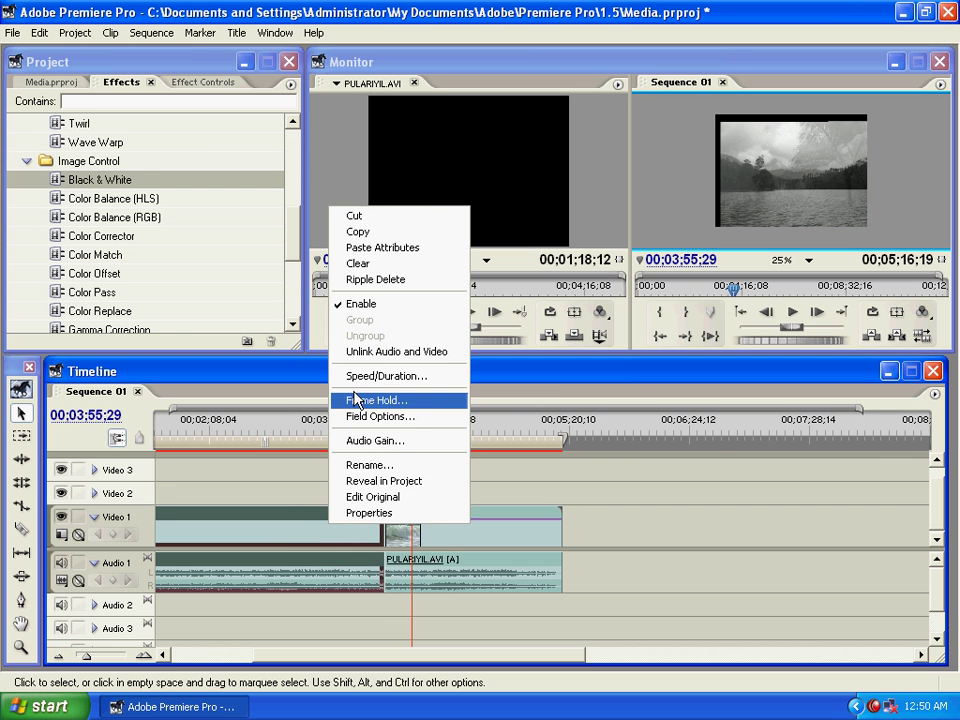
pyautogui.click(358, 263)
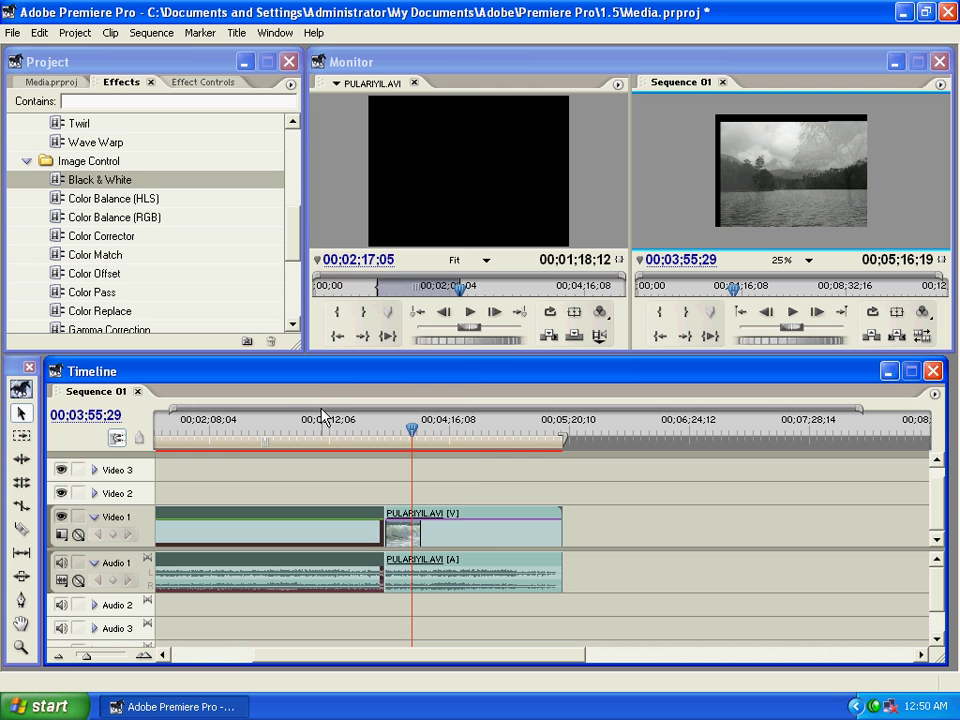
# Step: Select each PULARIYIL.AVI segment and scrub through both to check the Black & White effect, ending at 00;04;24;15
pyautogui.click(457, 513)
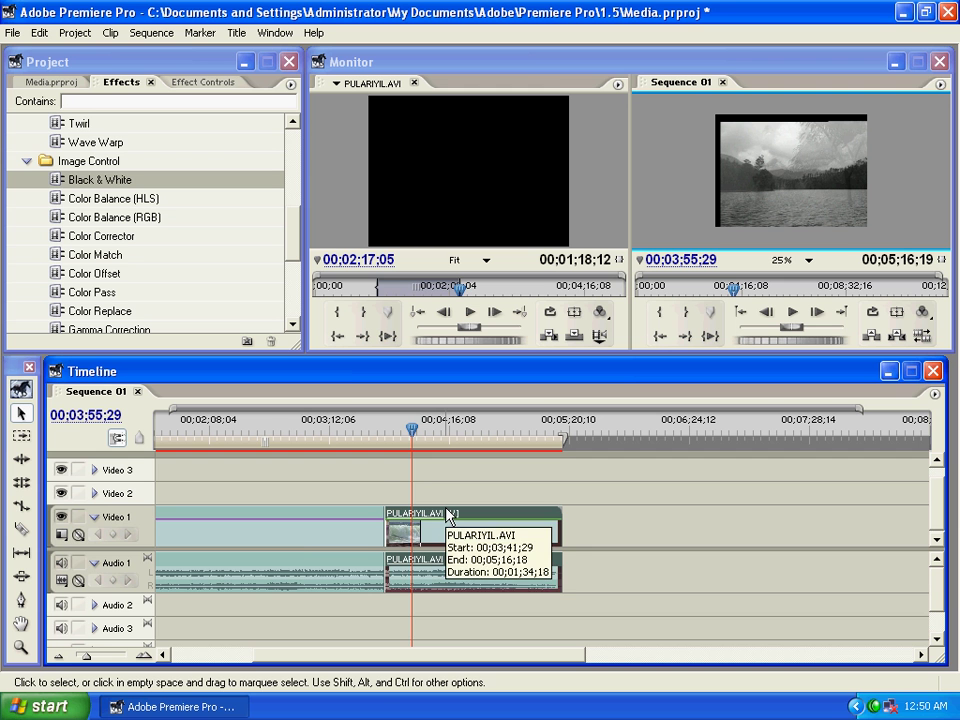
pyautogui.click(292, 533)
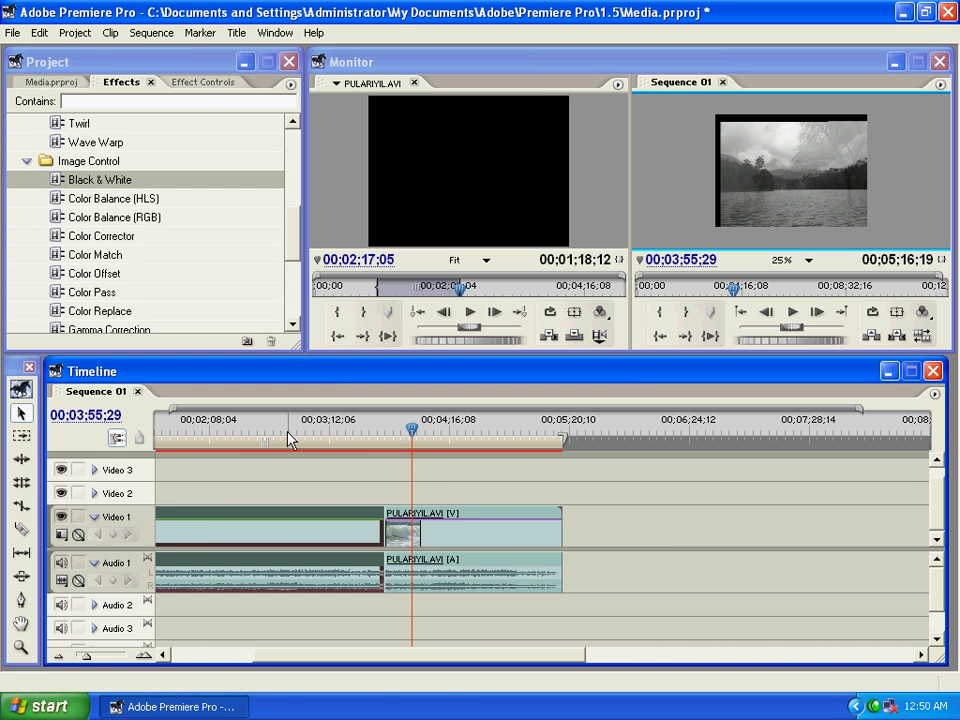
pyautogui.click(239, 431)
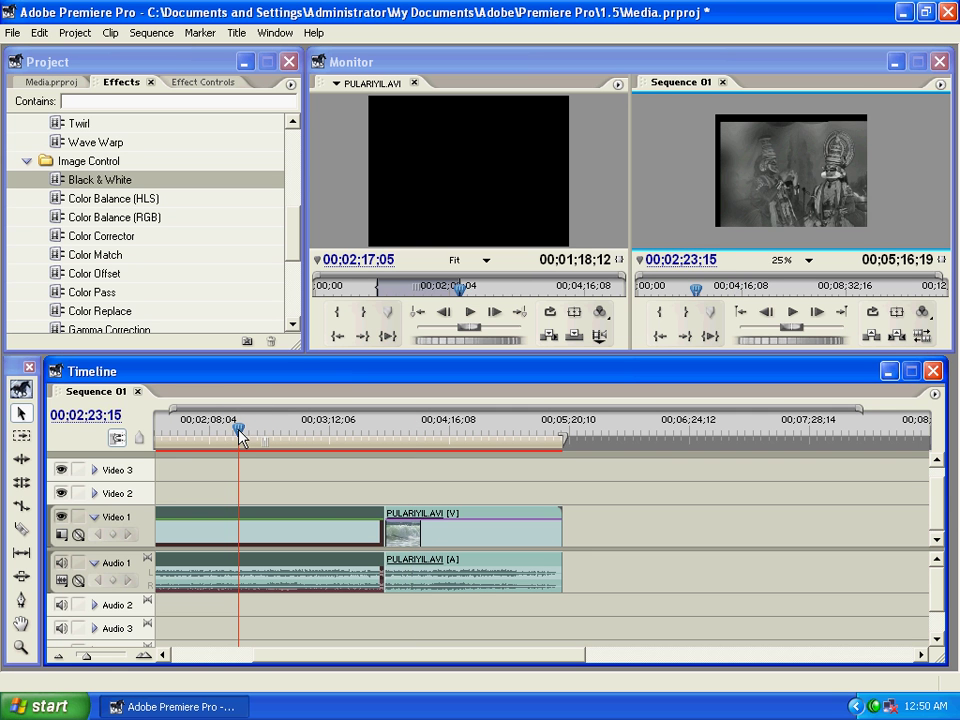
pyautogui.moveTo(240, 436); pyautogui.dragTo(281, 441)
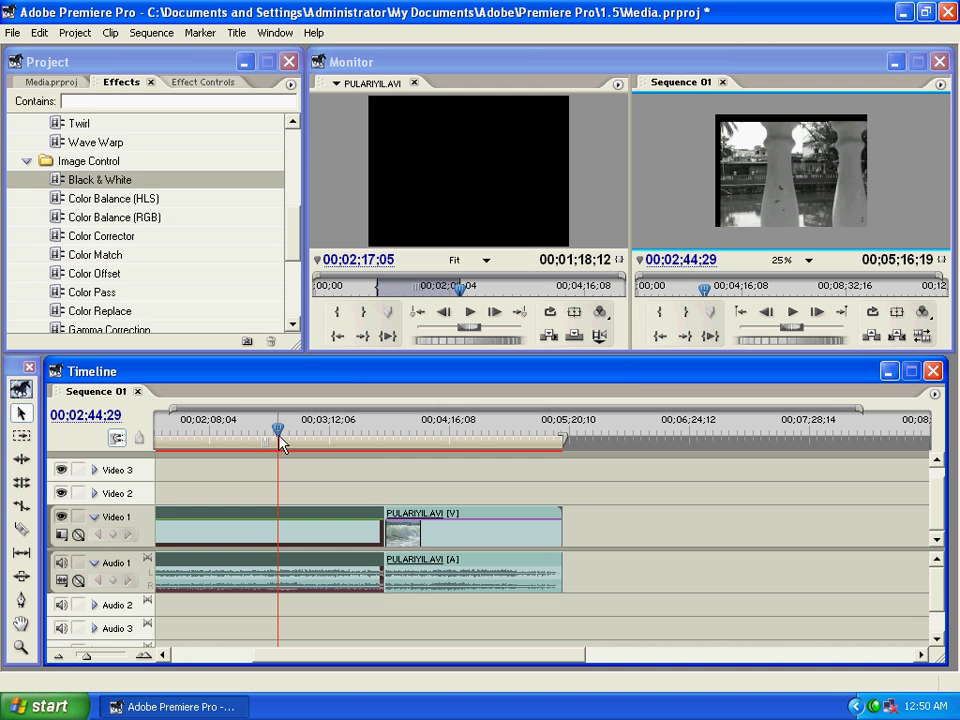
pyautogui.click(428, 519)
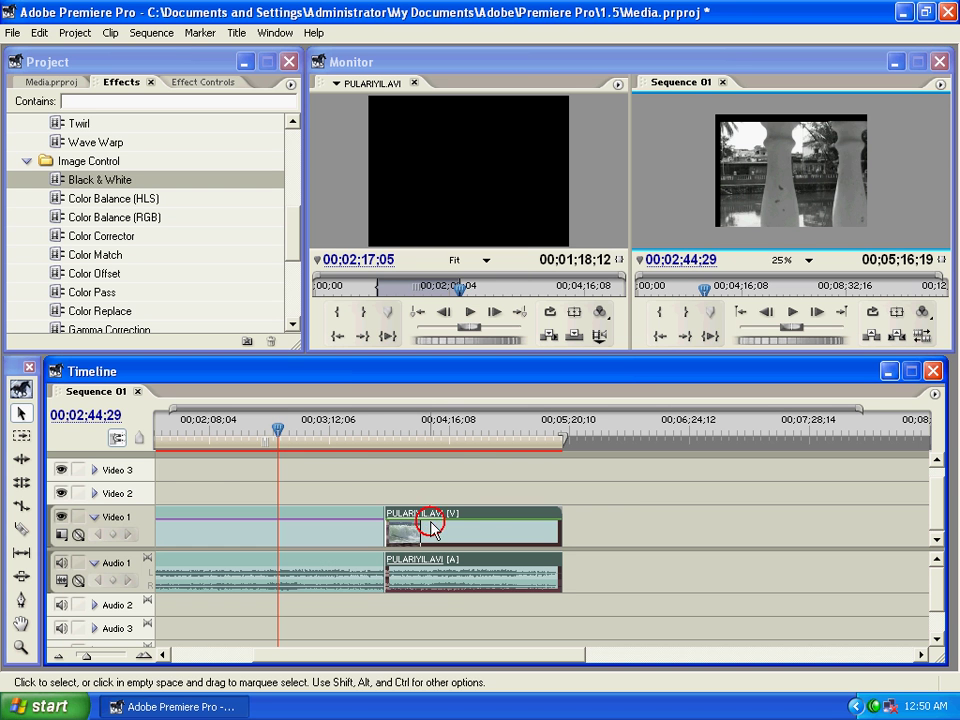
pyautogui.moveTo(270, 656); pyautogui.dragTo(291, 641)
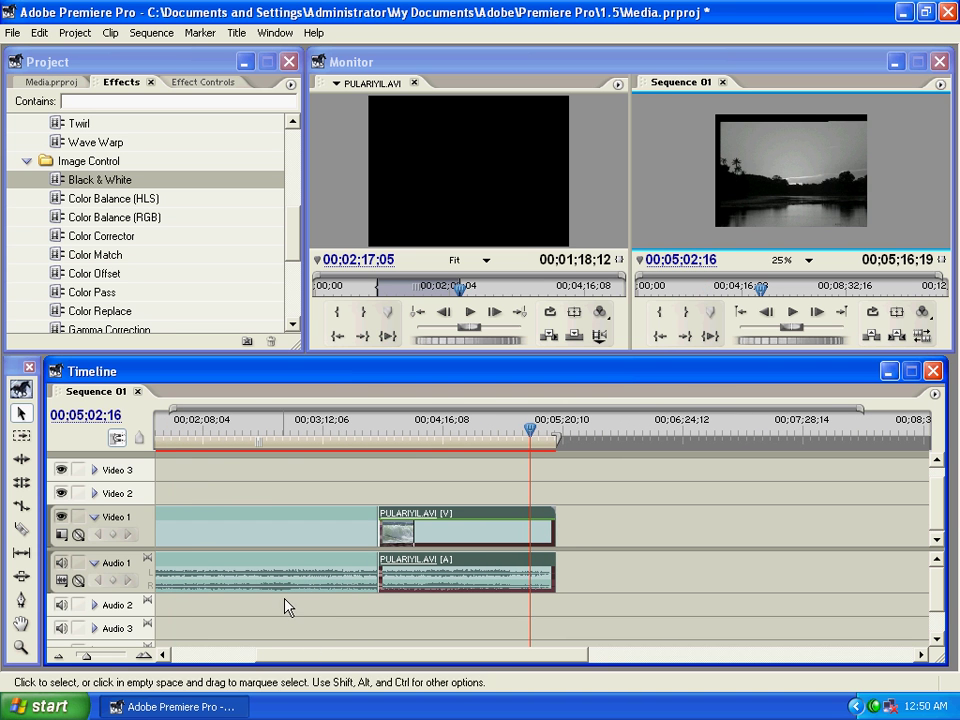
pyautogui.click(458, 443)
# Step: Copy the segment after the cut again, paste its attributes onto the segment before it, and preview that earlier segment
pyautogui.click(469, 529)
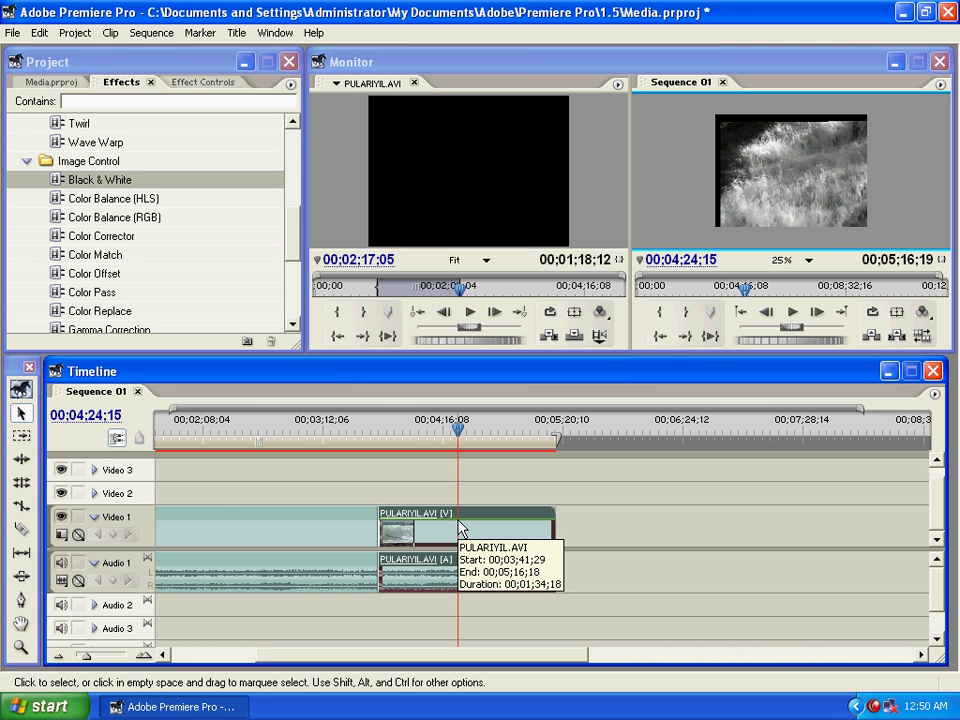
pyautogui.press('ctrl')
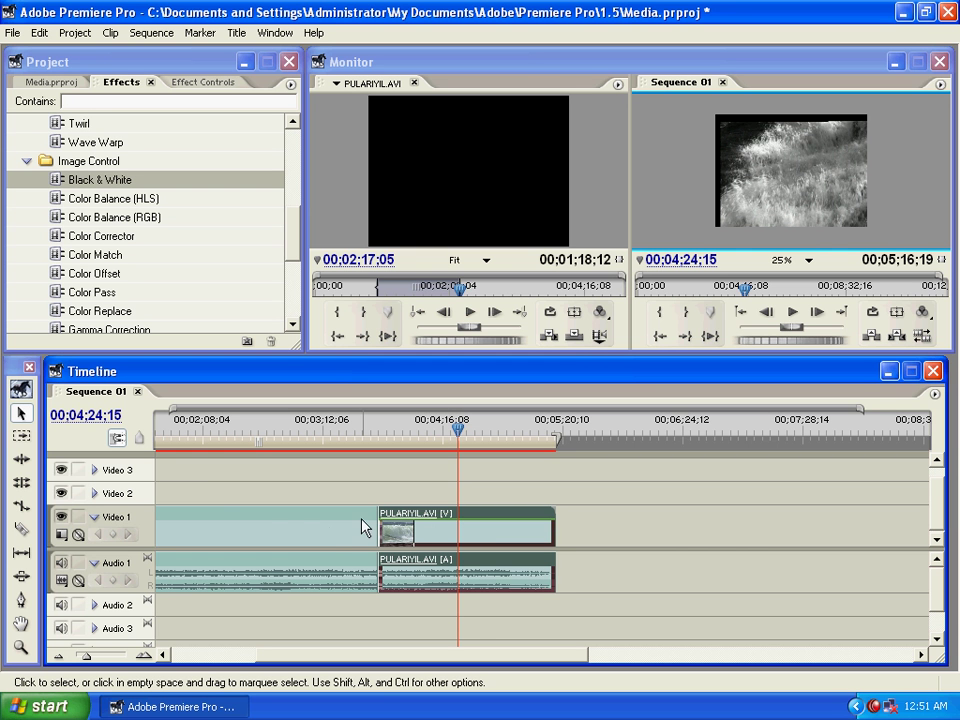
pyautogui.click(273, 531)
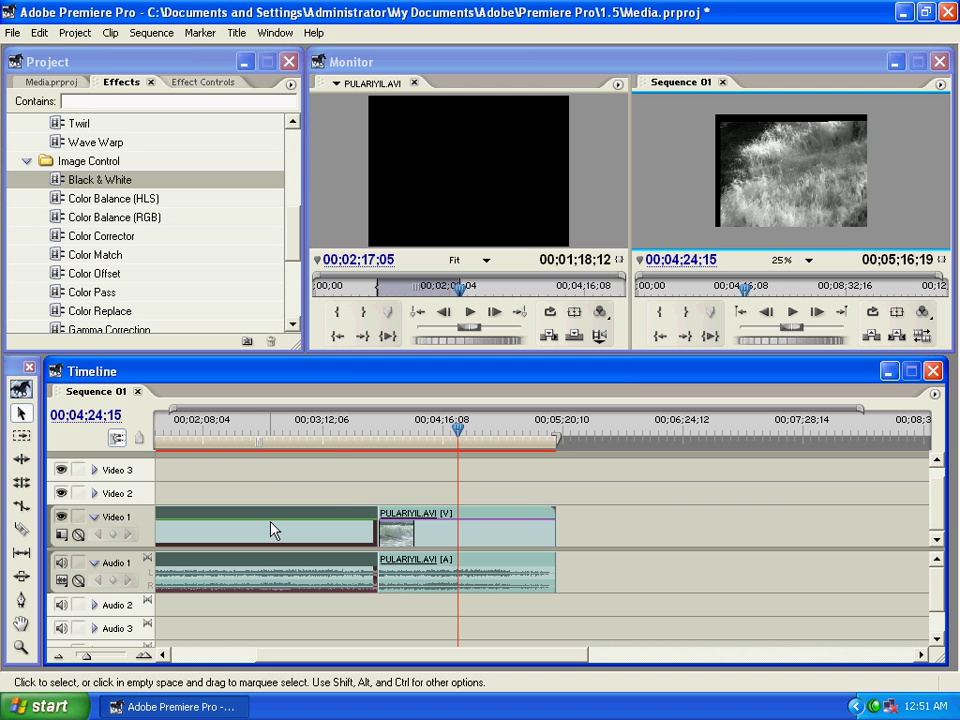
pyautogui.click(231, 441)
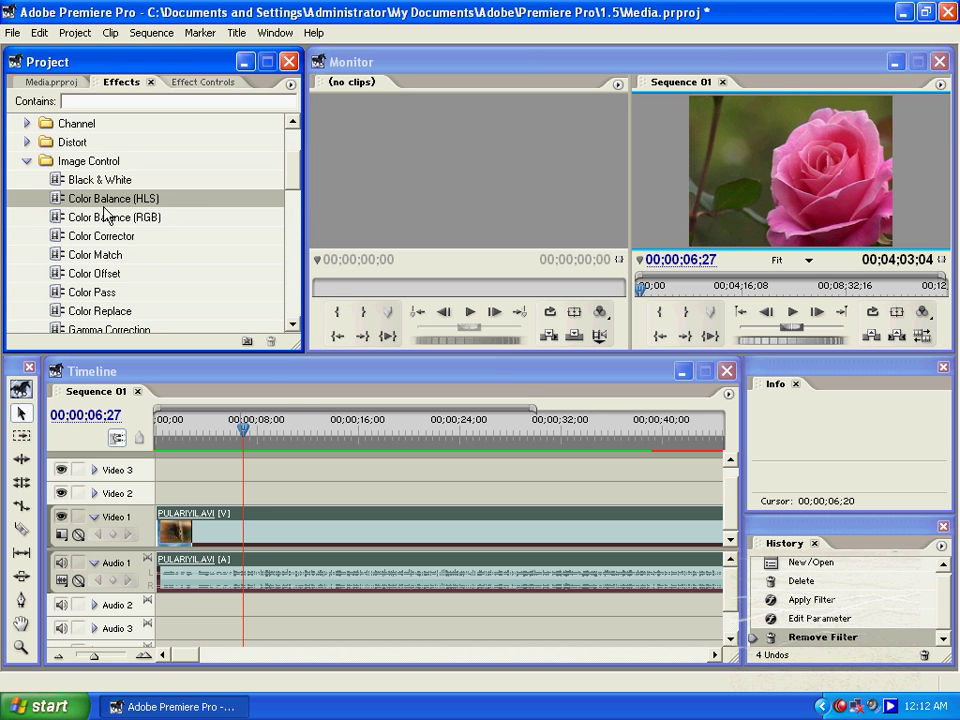
# Step: Apply the Image Control effect Color Balance (HLS) to the PULARIYIL.AVI clip and show its Hue, Lightness and Saturation settings
pyautogui.click(81, 200)
pyautogui.moveTo(256, 331); pyautogui.dragTo(245, 533)
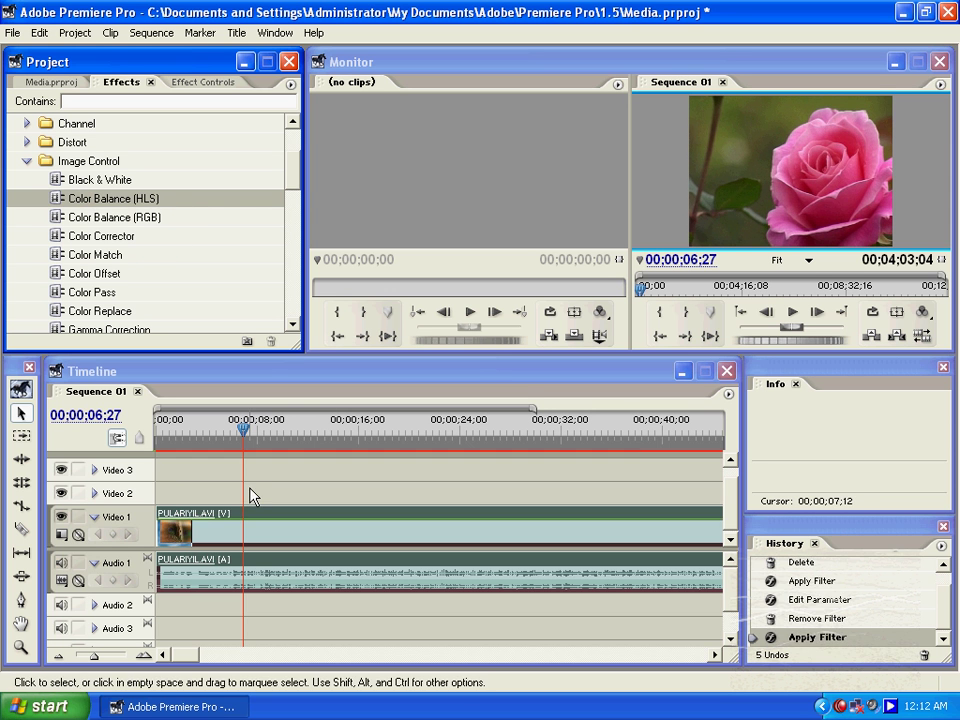
pyautogui.click(204, 83)
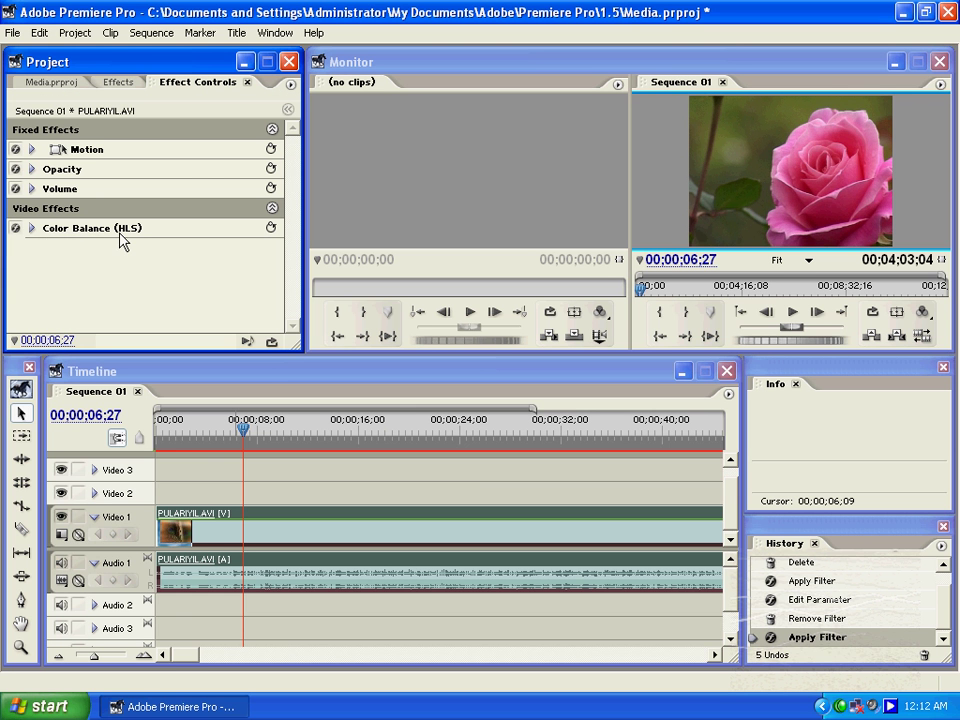
pyautogui.click(31, 229)
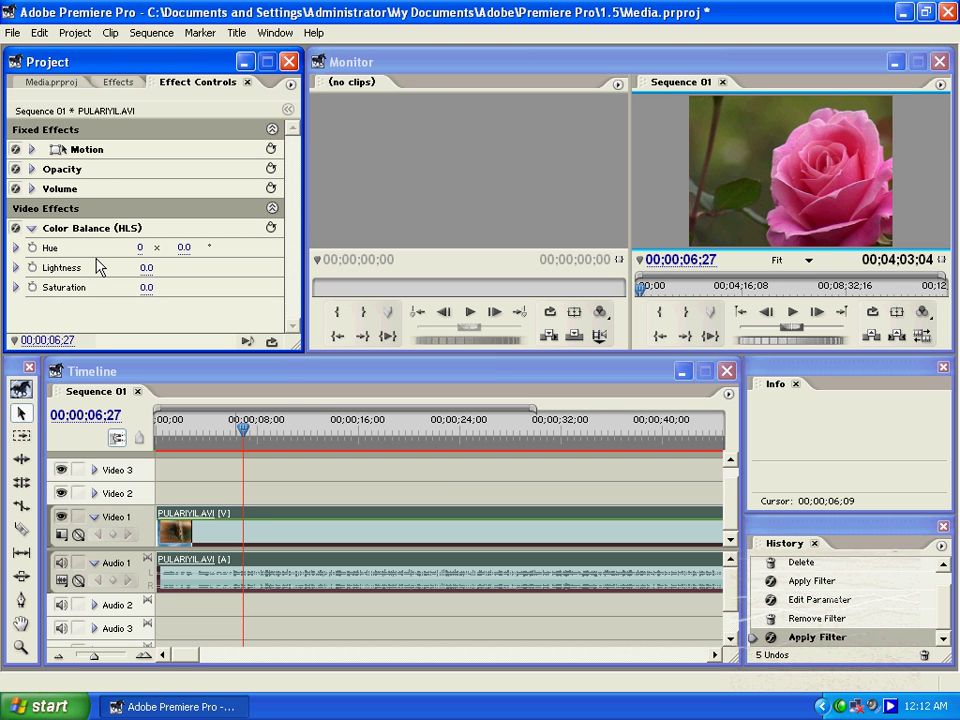
# Step: Try Color Balance (HLS) Hue values of 24° and 52° on the rose shot, and reset the effect's parameters
pyautogui.click(15, 247)
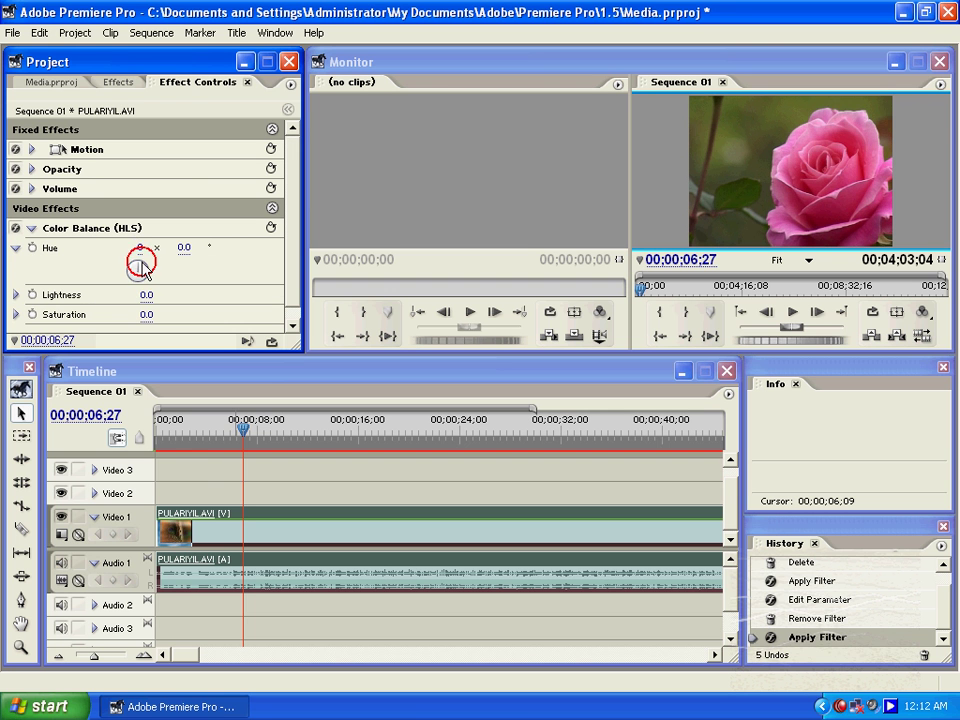
pyautogui.moveTo(143, 268)
pyautogui.mouseDown()
pyautogui.moveTo(154, 279)
pyautogui.moveTo(139, 270)
pyautogui.mouseUp()
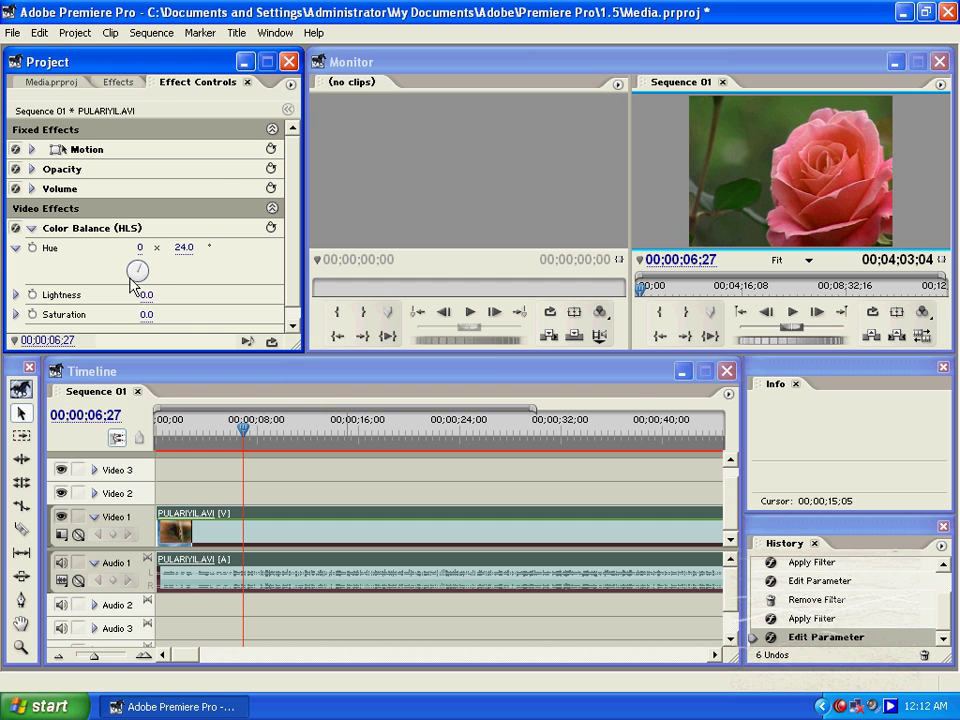
pyautogui.moveTo(137, 272); pyautogui.dragTo(161, 268)
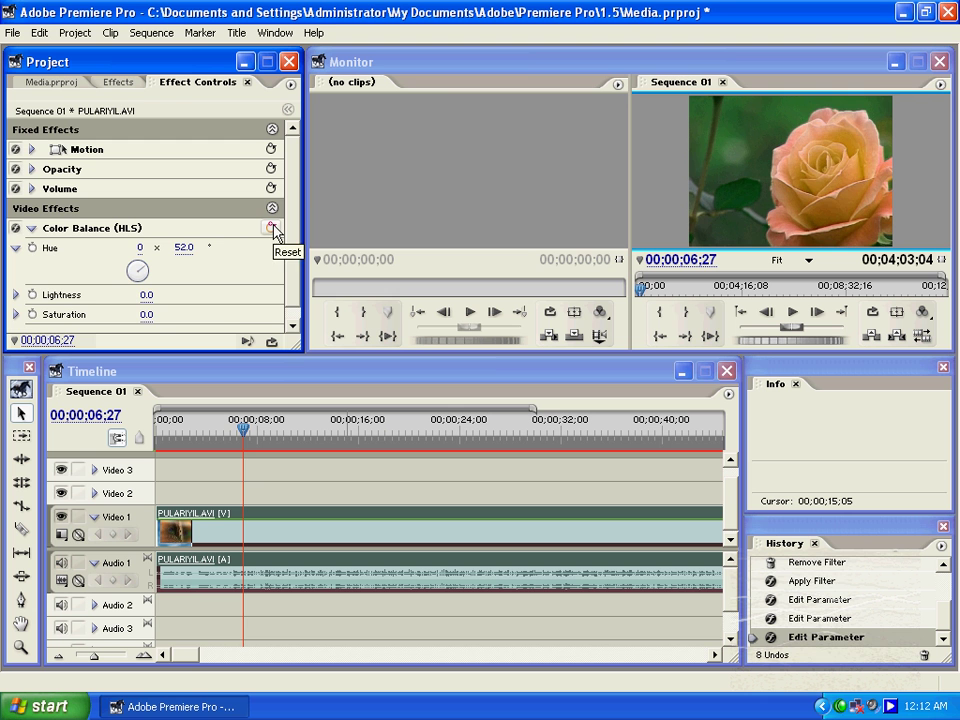
pyautogui.click(274, 231)
# Step: Show the Lightness slider of the Color Balance (HLS) effect, ready for adjustment
pyautogui.click(16, 295)
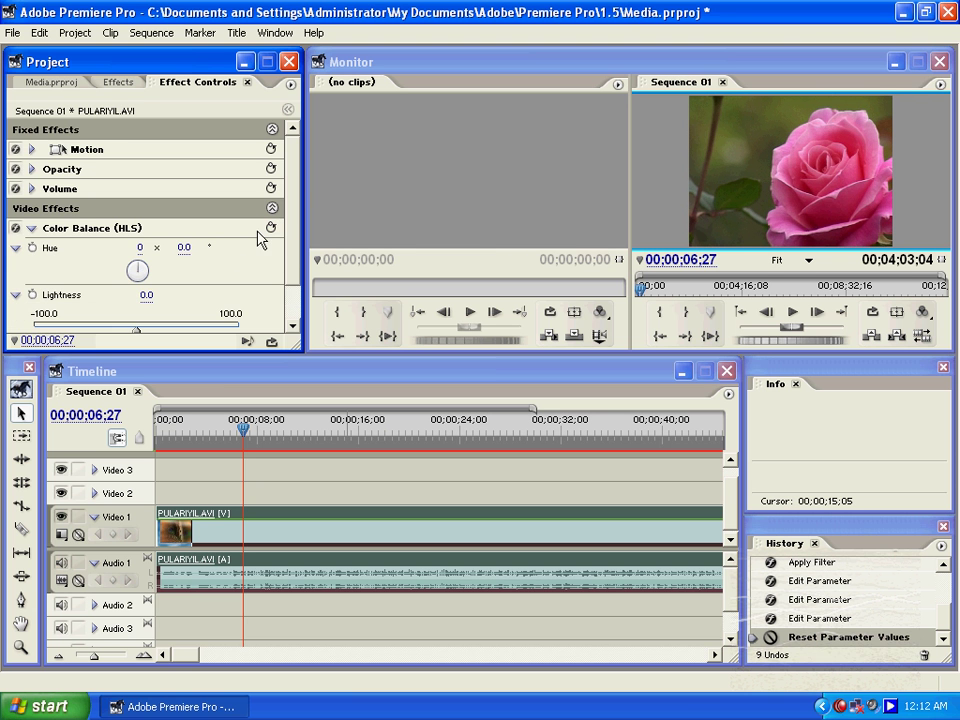
pyautogui.moveTo(291, 240); pyautogui.dragTo(295, 295)
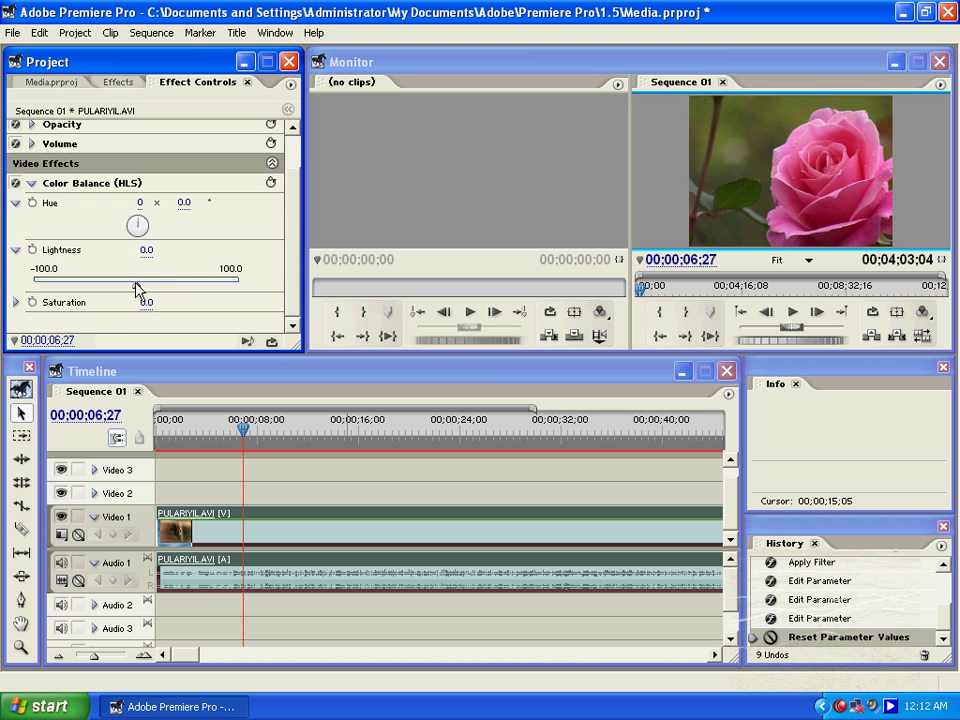
# Step: Set the clip's Color Balance (HLS) Lightness to 10.1 and Saturation to 15.6
pyautogui.moveTo(136, 285)
pyautogui.mouseDown()
pyautogui.moveTo(207, 287)
pyautogui.moveTo(91, 287)
pyautogui.moveTo(172, 288)
pyautogui.moveTo(148, 286)
pyautogui.mouseUp()
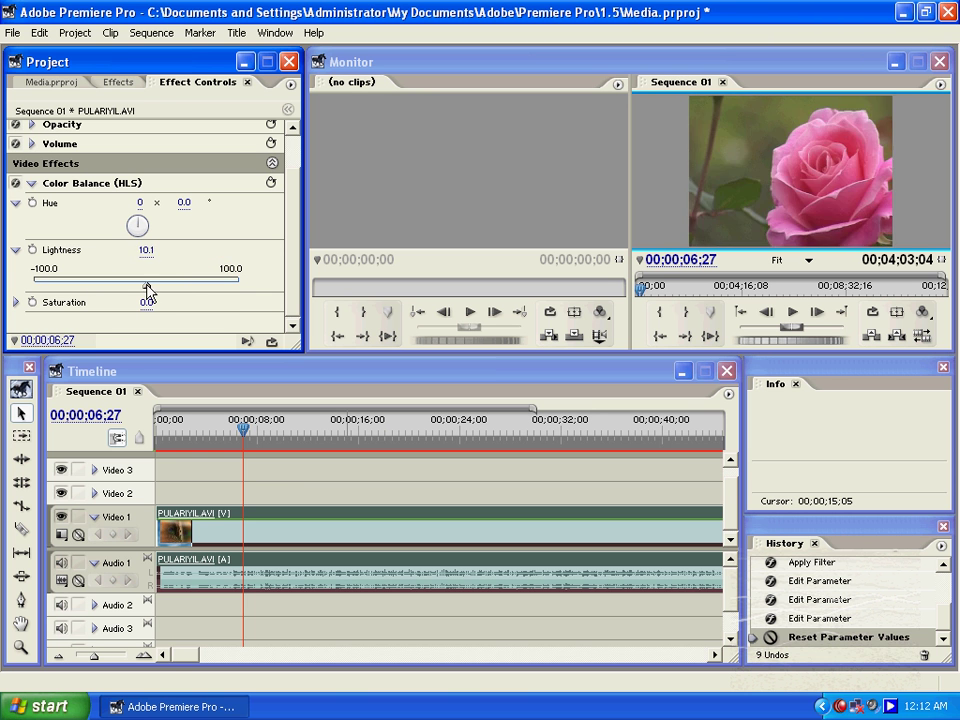
pyautogui.click(15, 302)
pyautogui.click(291, 253)
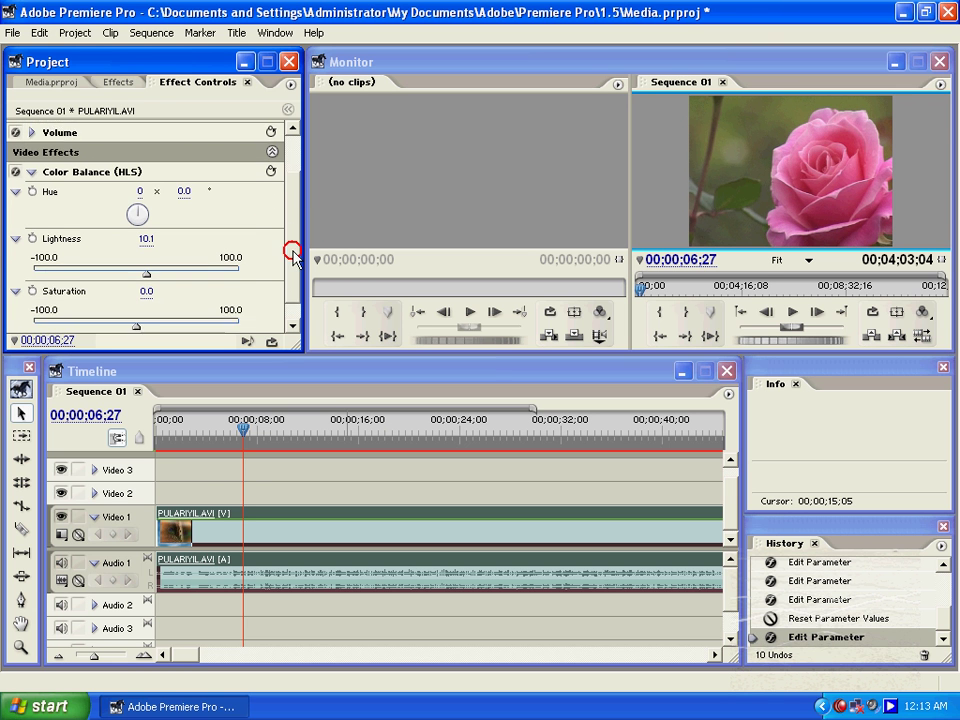
pyautogui.click(220, 308)
pyautogui.moveTo(220, 308); pyautogui.dragTo(152, 305)
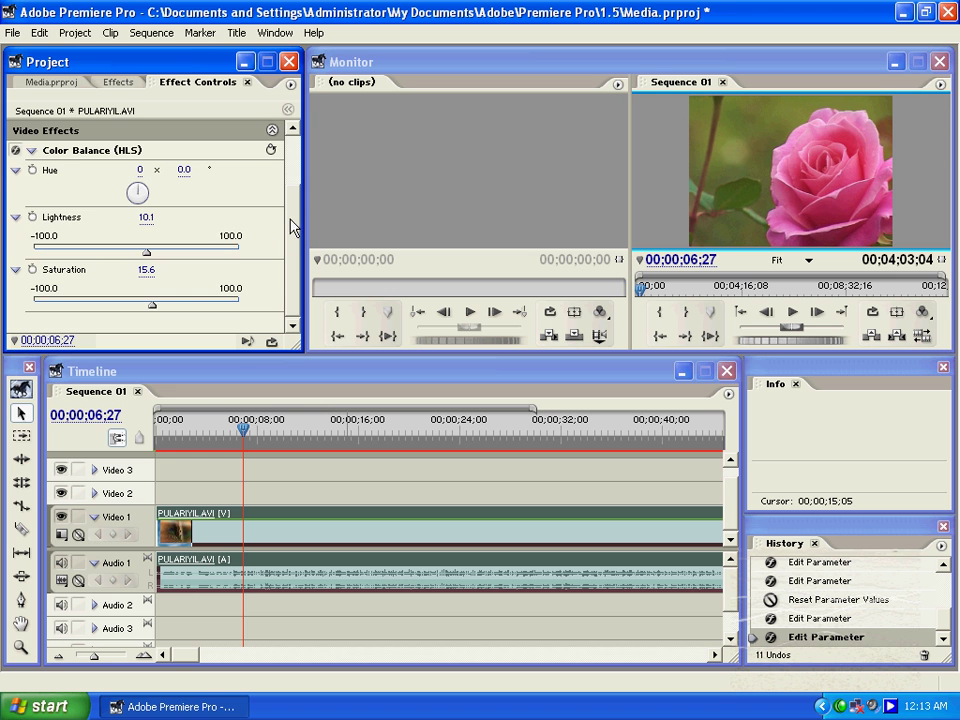
# Step: Remove the Color Balance (HLS) effect from the PULARIYIL.AVI clip
pyautogui.scroll(2, 293, 200)
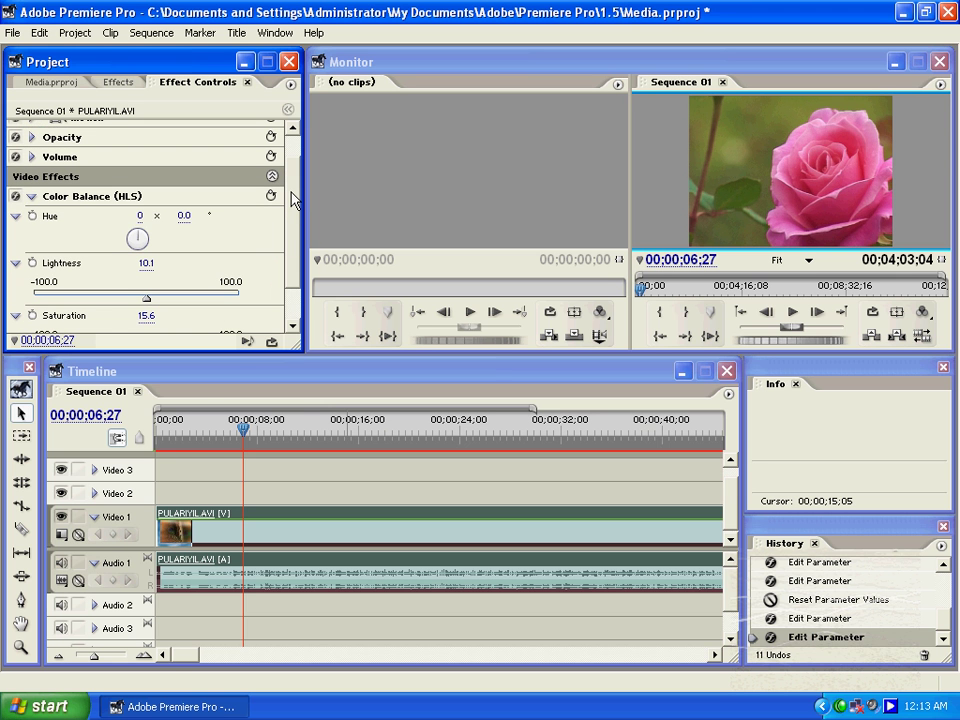
pyautogui.click(100, 197)
pyautogui.press('Delete')
# Step: Apply Color Balance (RGB) from the Image Control effects to the Video 1 clip and open its settings dialog
pyautogui.click(108, 82)
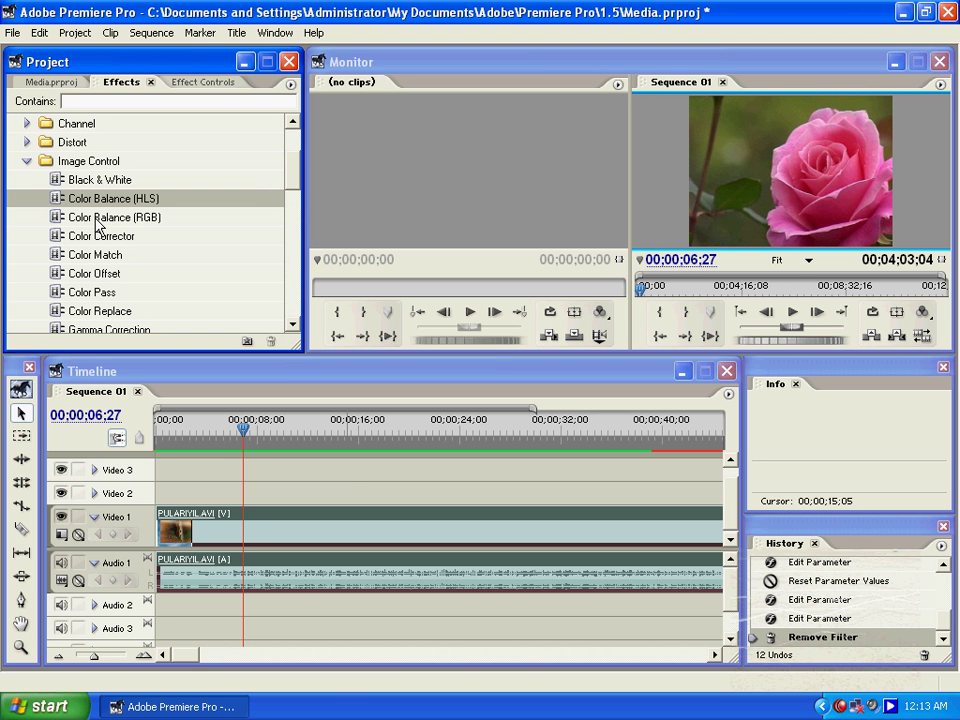
pyautogui.moveTo(98, 226); pyautogui.dragTo(141, 68)
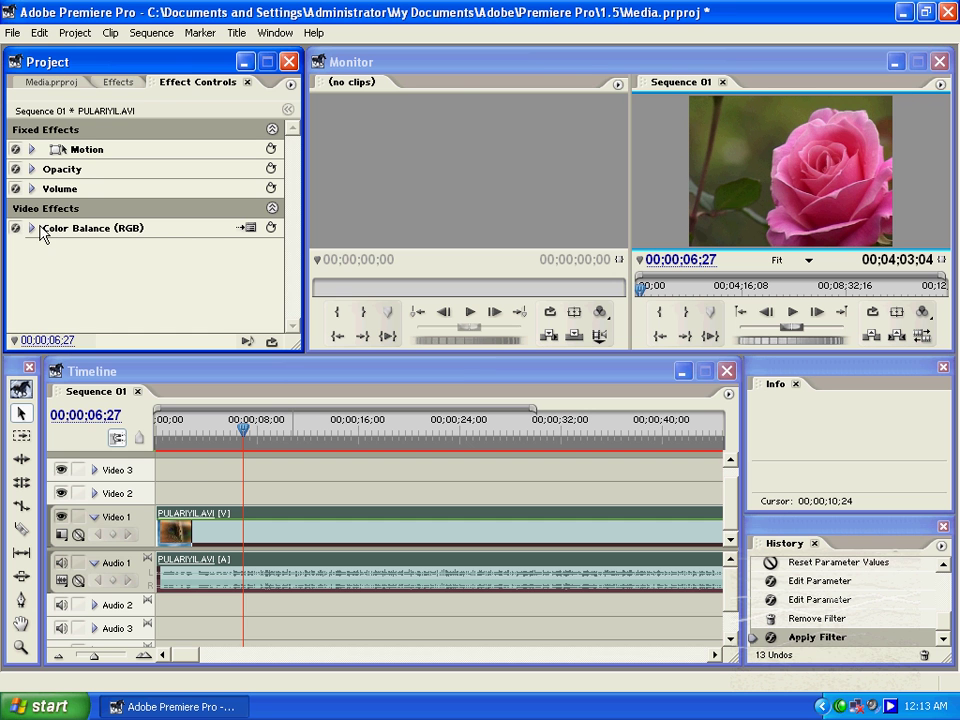
pyautogui.click(248, 230)
# Step: Raise the Blue level well above 100% in the Color Balance settings and apply the change
pyautogui.moveTo(387, 123); pyautogui.dragTo(301, 94)
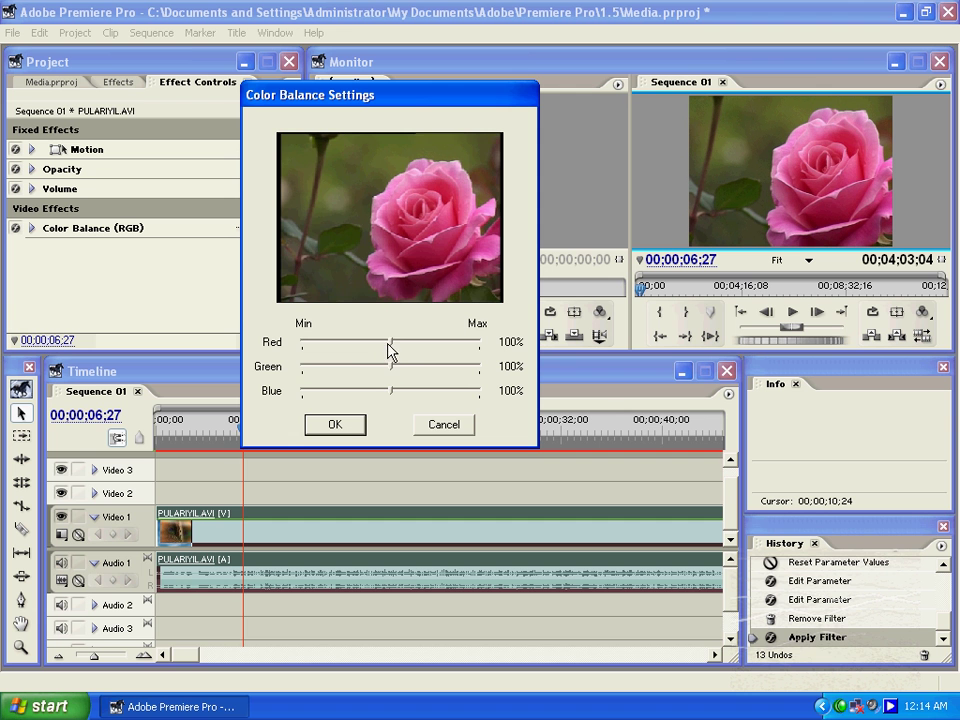
pyautogui.moveTo(388, 343); pyautogui.dragTo(391, 374)
pyautogui.moveTo(391, 394); pyautogui.dragTo(451, 395)
pyautogui.click(335, 426)
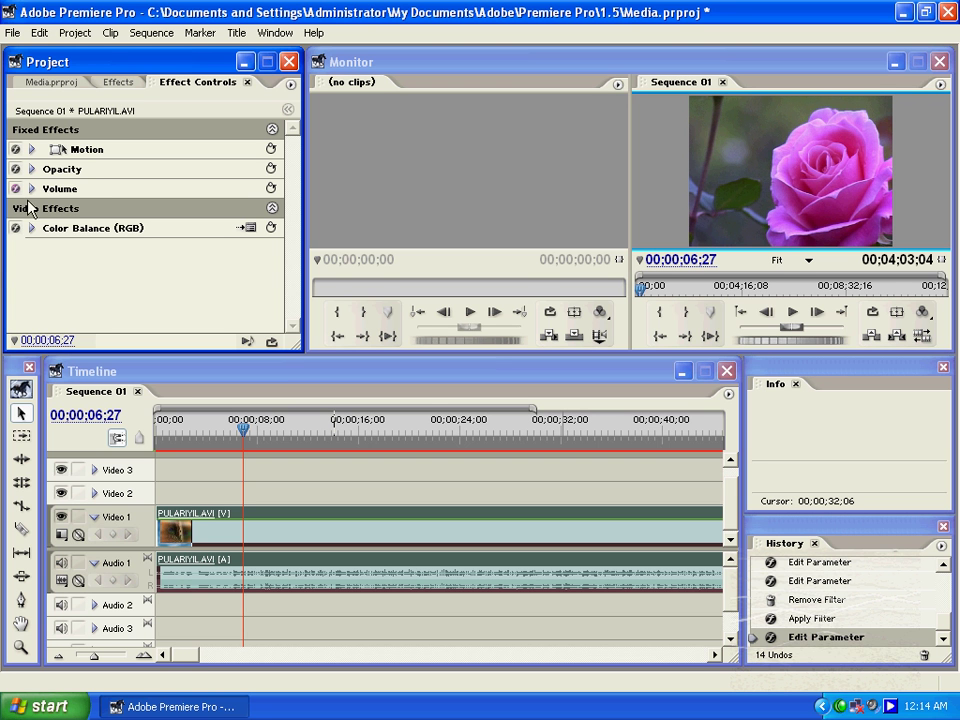
# Step: Replace the Color Balance (RGB) effect on the Video 1 clip with Color Corrector and show its effect controls
pyautogui.click(93, 232)
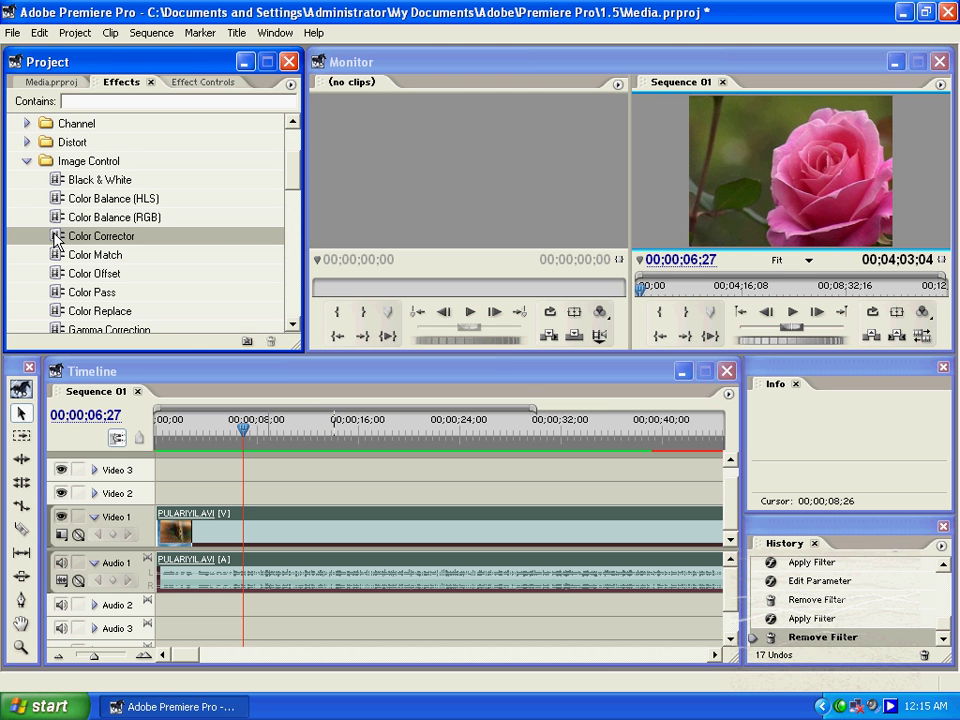
pyautogui.moveTo(57, 240); pyautogui.dragTo(240, 527)
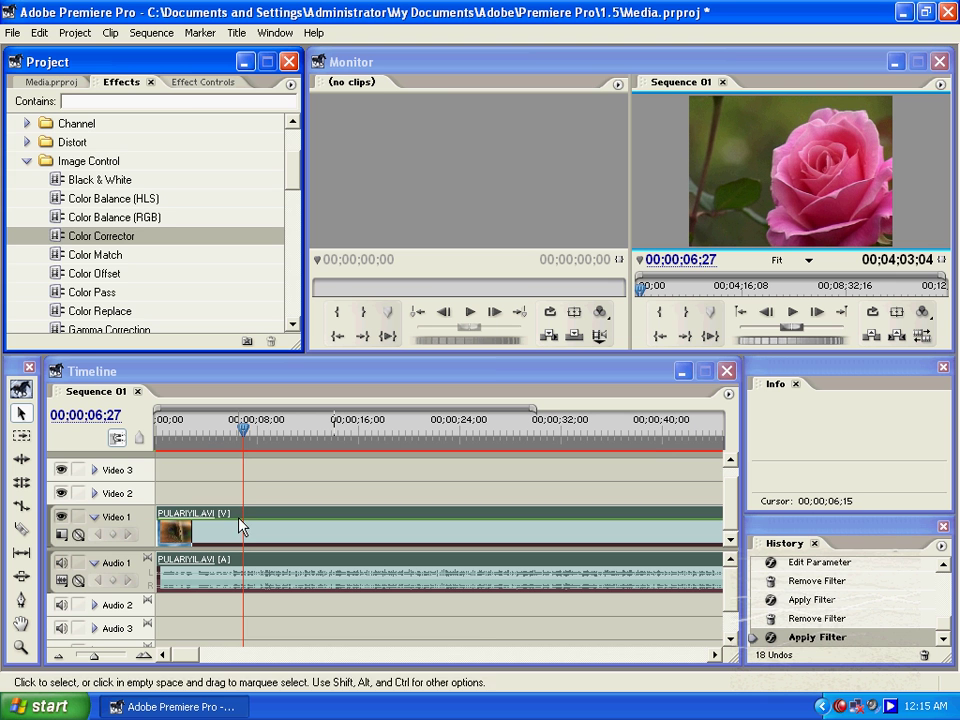
pyautogui.click(186, 82)
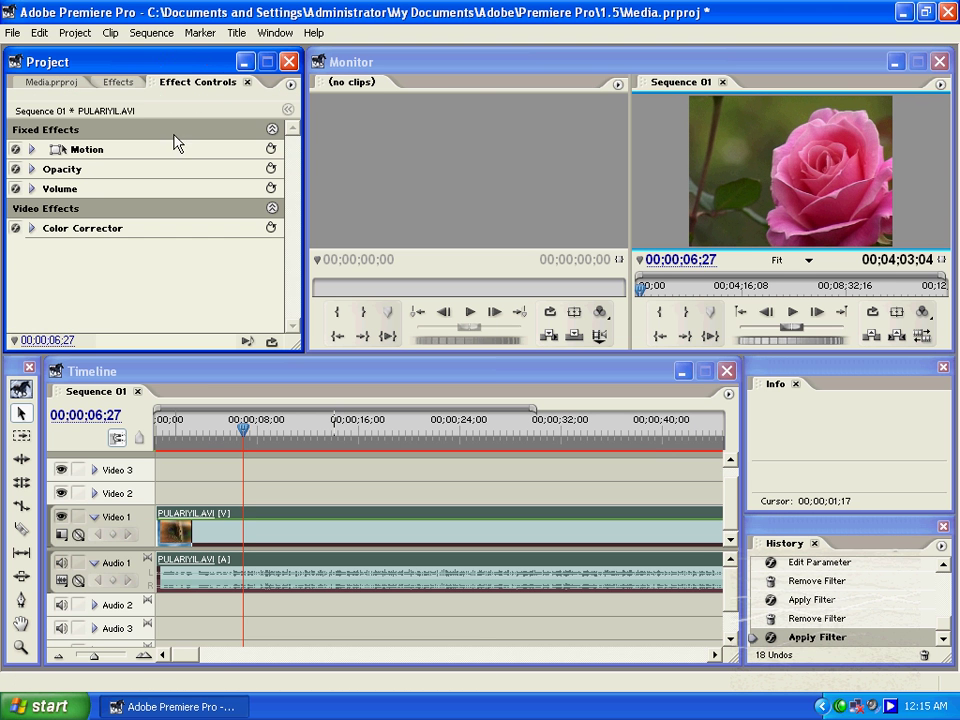
# Step: Expand the Color Corrector parameters and enlarge the Project window so the whole parameter list fits
pyautogui.click(31, 229)
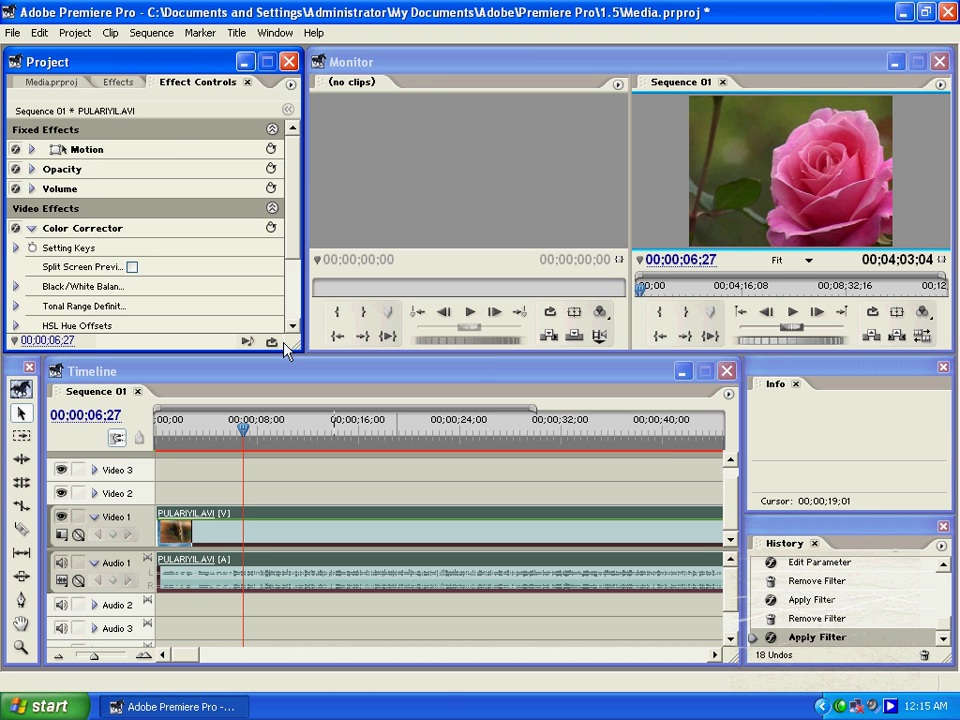
pyautogui.moveTo(293, 342); pyautogui.dragTo(572, 578)
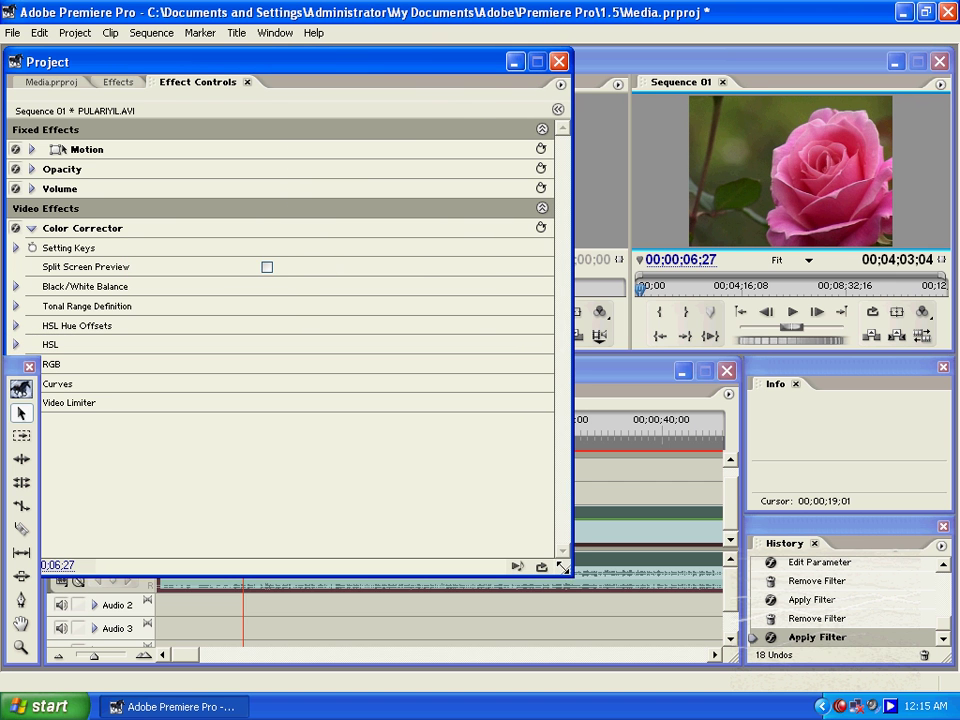
pyautogui.moveTo(222, 70); pyautogui.dragTo(265, 66)
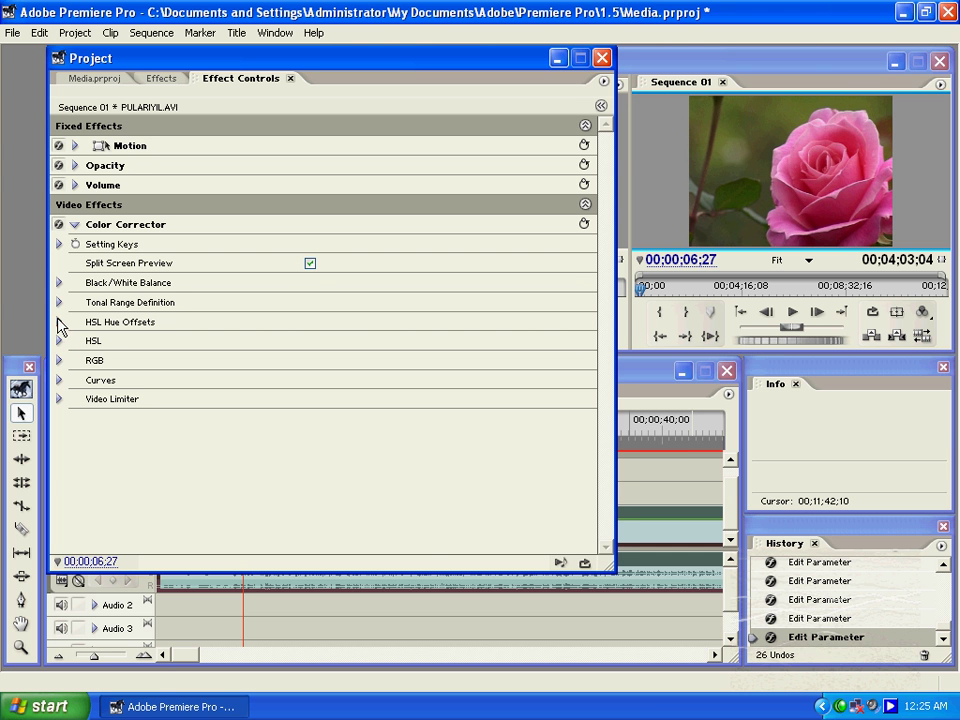
# Step: Expand HSL Hue Offsets and resize the Project window to show all four color wheels
pyautogui.click(59, 322)
pyautogui.moveTo(393, 72); pyautogui.dragTo(398, 58)
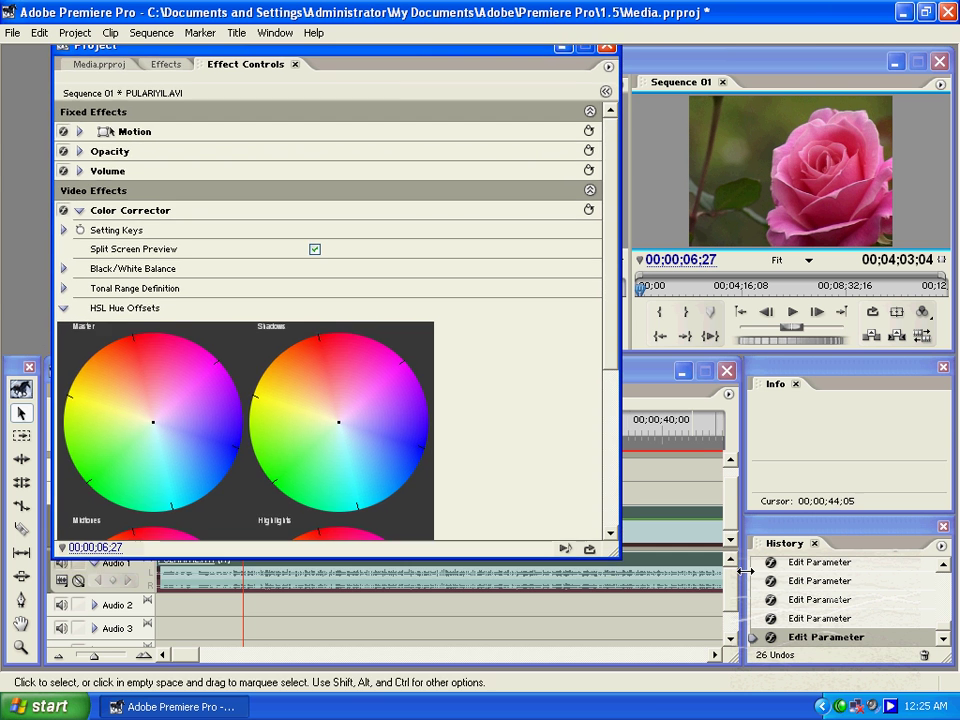
pyautogui.moveTo(620, 558); pyautogui.dragTo(676, 654)
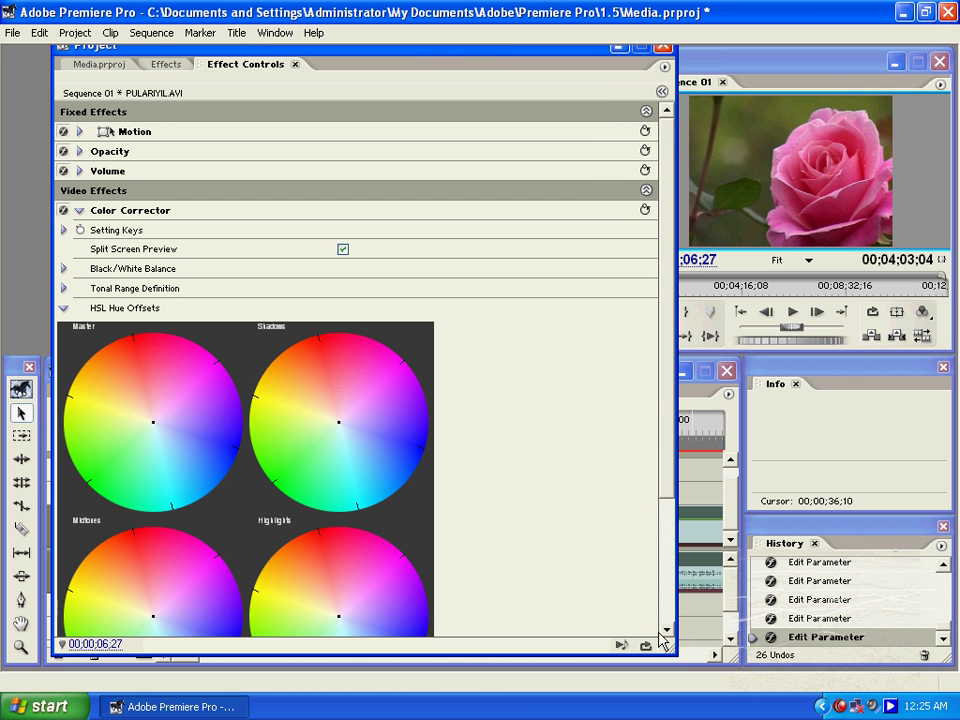
pyautogui.moveTo(669, 395); pyautogui.dragTo(670, 475)
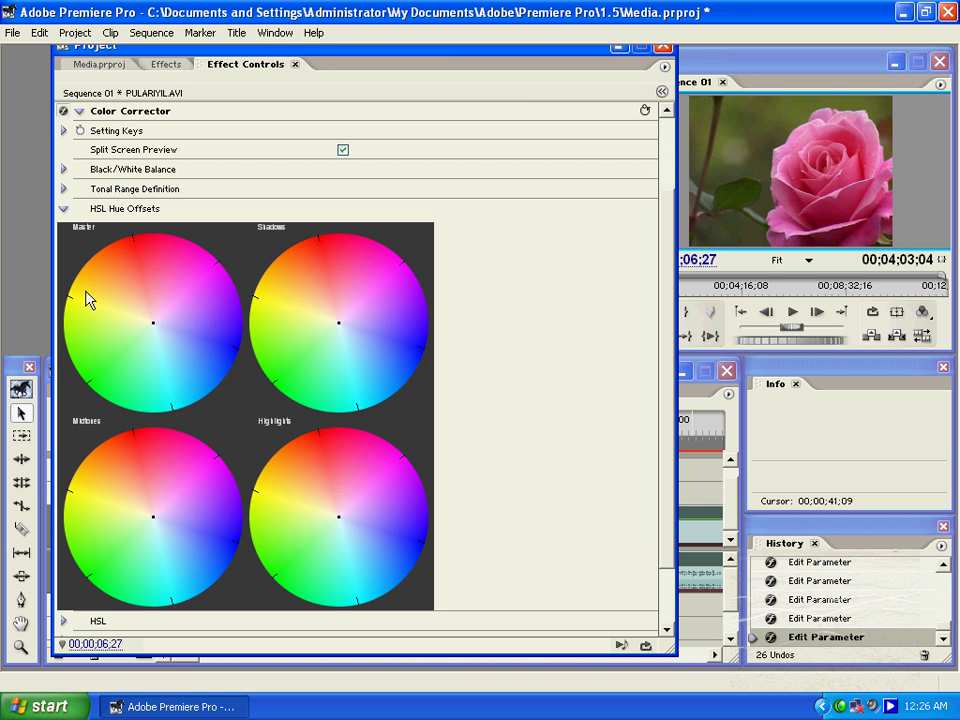
# Step: Try several Master hue offsets, turn off Split Screen Preview, and leave the Master offset toward magenta-pink
pyautogui.moveTo(117, 268); pyautogui.dragTo(201, 305)
pyautogui.moveTo(118, 306); pyautogui.dragTo(126, 297)
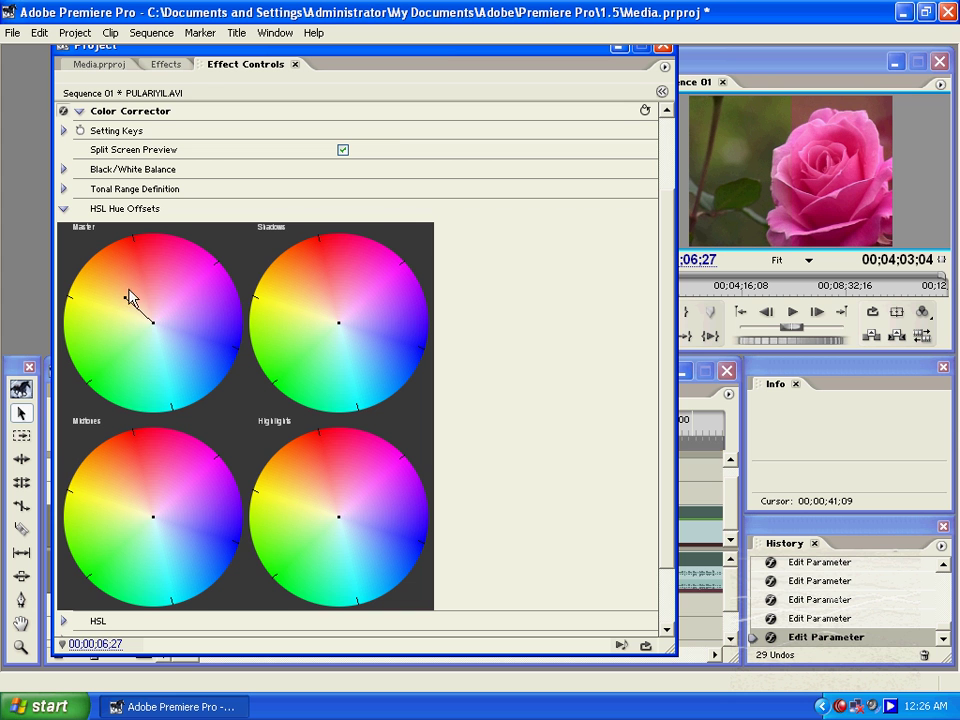
pyautogui.click(178, 265)
pyautogui.click(173, 295)
pyautogui.click(102, 371)
pyautogui.click(342, 152)
pyautogui.click(176, 266)
# Step: Try different hue offsets on the Shadows wheel and leave the Shadows offset toward yellow-green
pyautogui.click(374, 304)
pyautogui.click(285, 354)
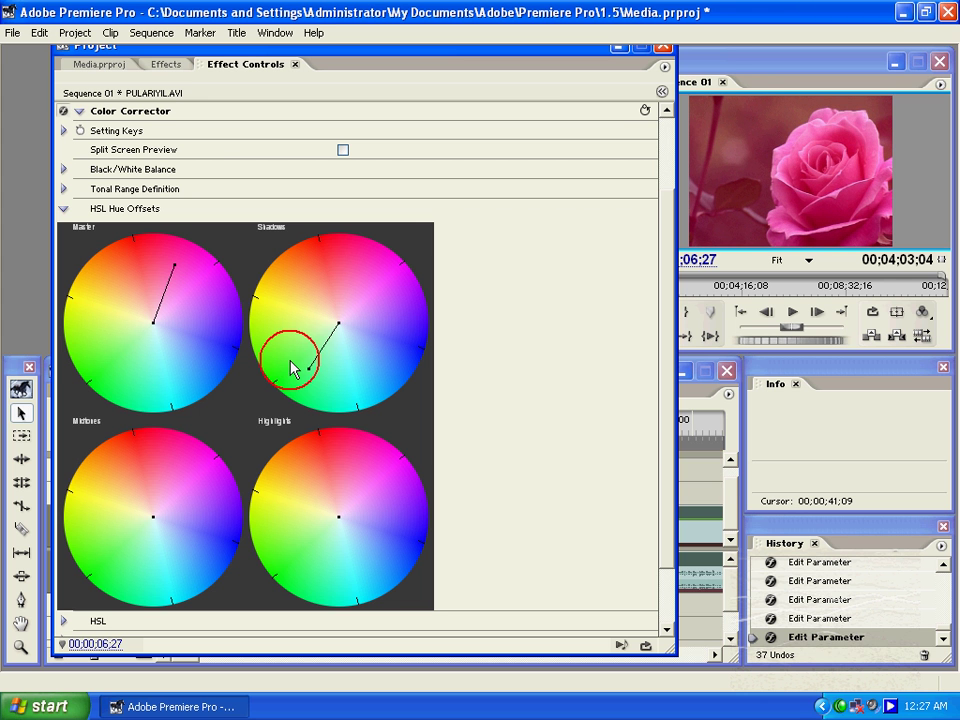
pyautogui.click(276, 325)
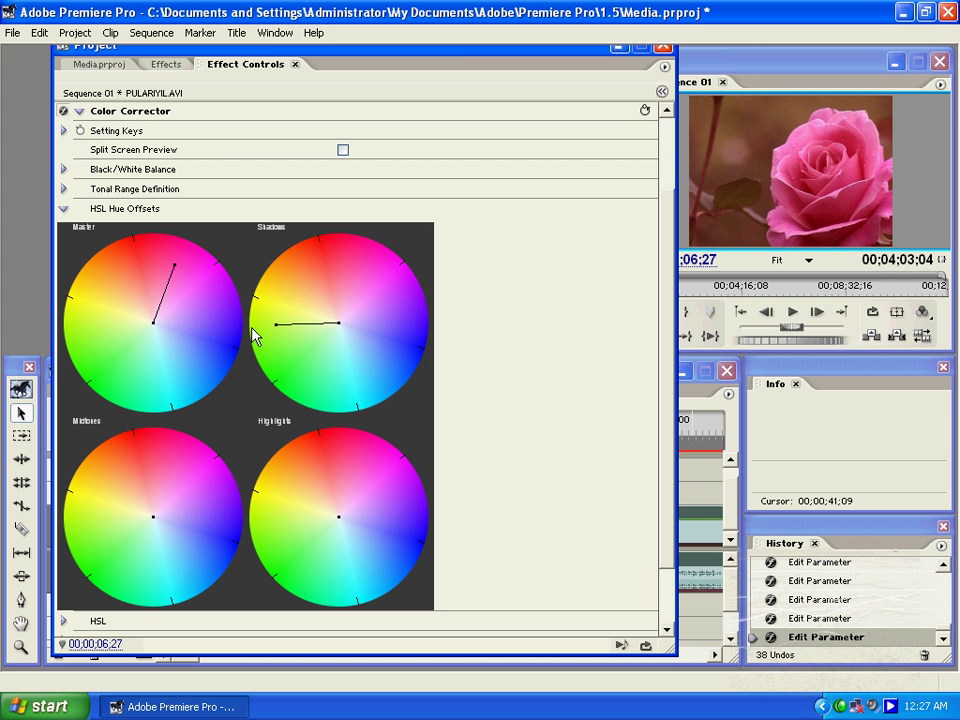
# Step: Offset the Midtones hue toward orange-red and move the Master hue offset slightly toward green
pyautogui.click(139, 492)
pyautogui.click(147, 267)
pyautogui.moveTo(118, 305); pyautogui.dragTo(144, 331)
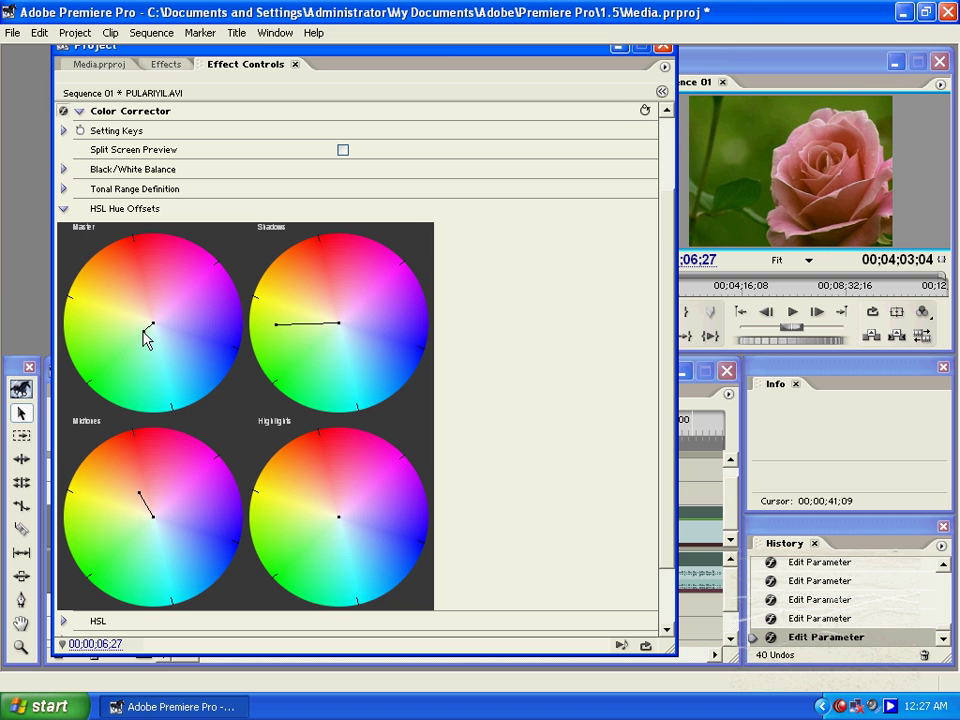
# Step: Expand Curves, add three points to the Red curve, and pull the middle point up above the diagonal
pyautogui.scroll(-2, 333, 490)
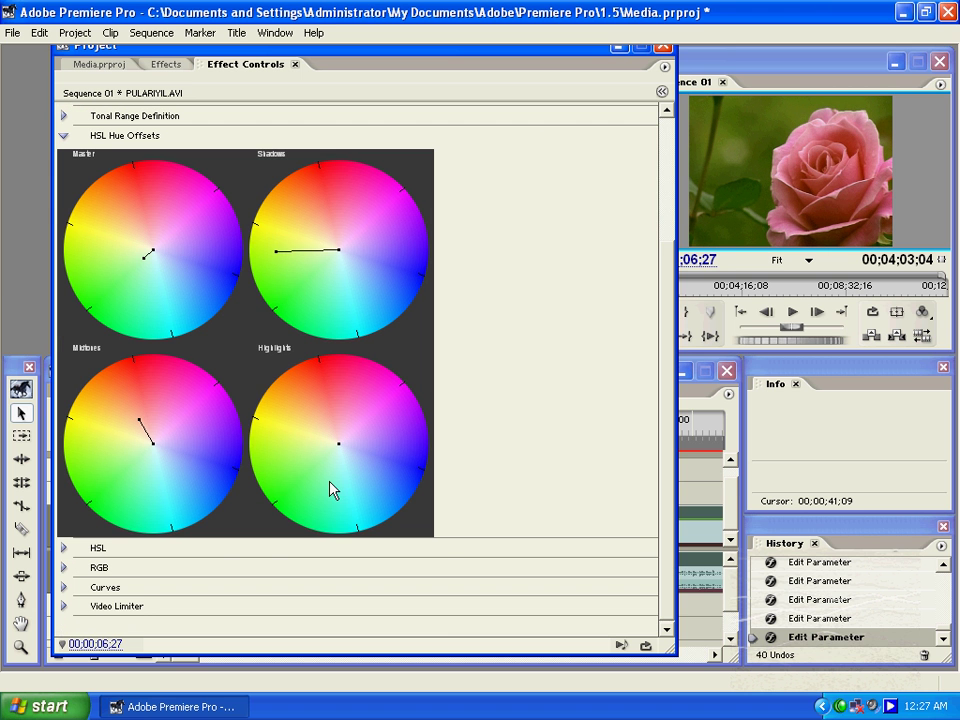
pyautogui.click(64, 587)
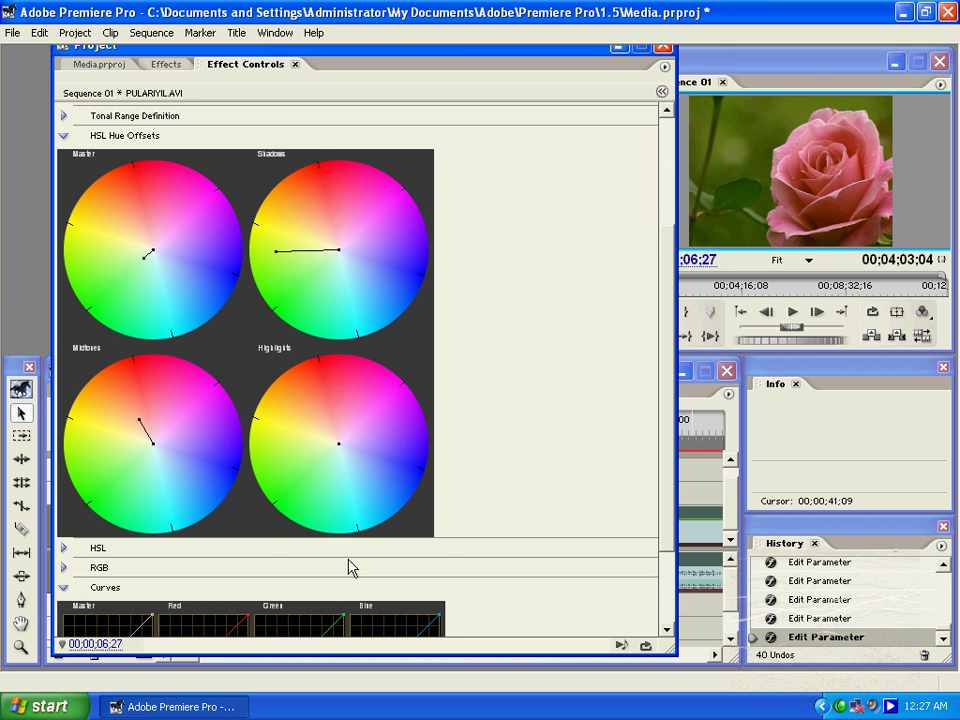
pyautogui.moveTo(668, 430); pyautogui.dragTo(671, 460)
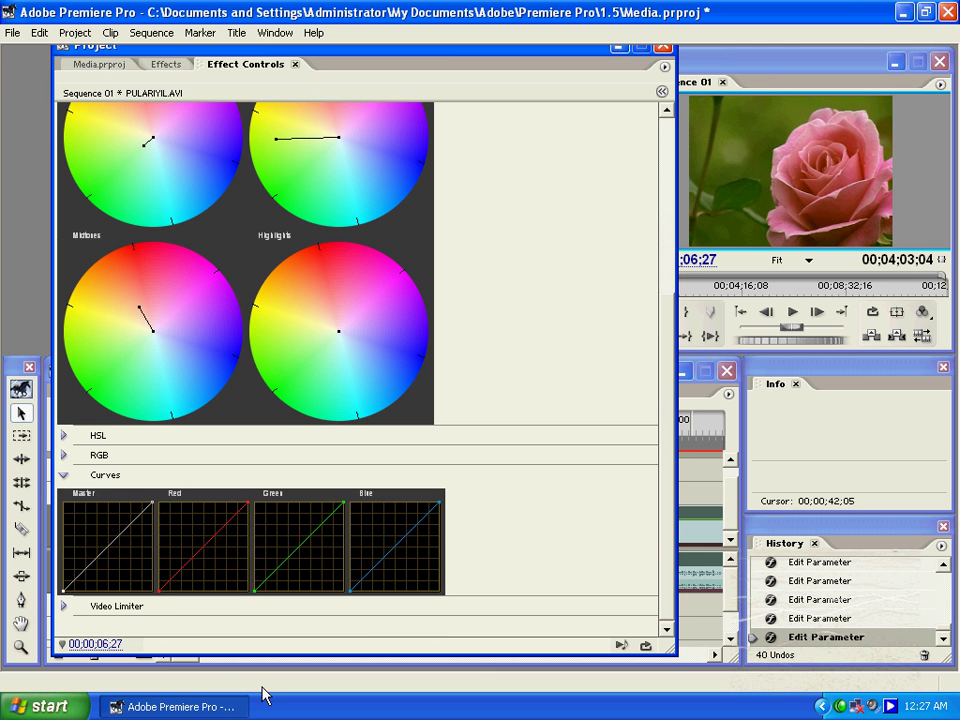
pyautogui.click(201, 549)
pyautogui.click(217, 529)
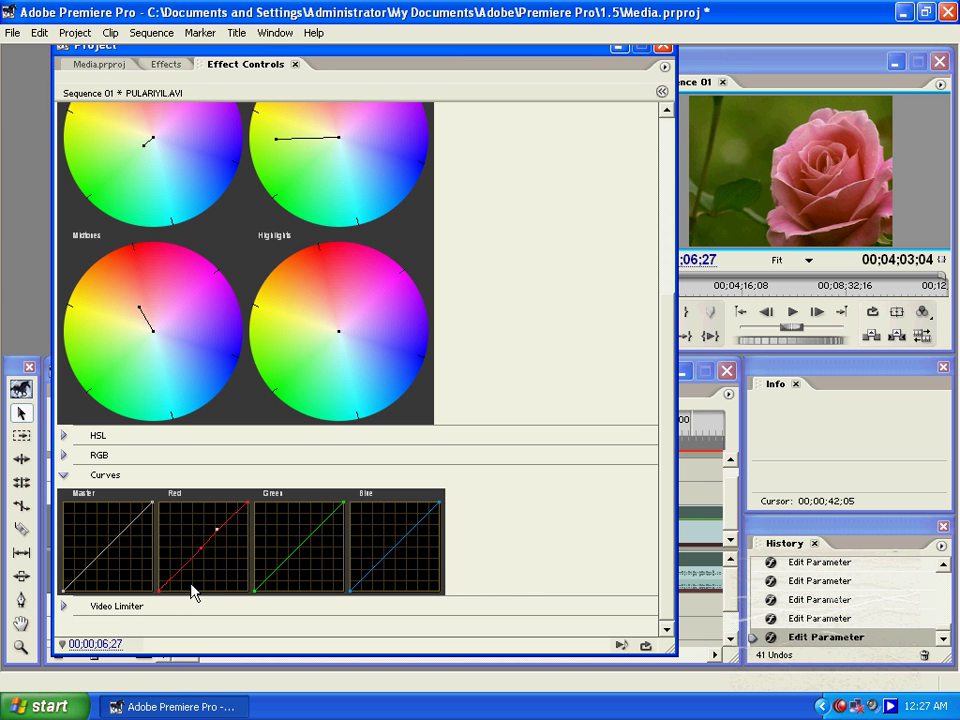
pyautogui.click(186, 566)
pyautogui.moveTo(198, 552); pyautogui.dragTo(190, 537)
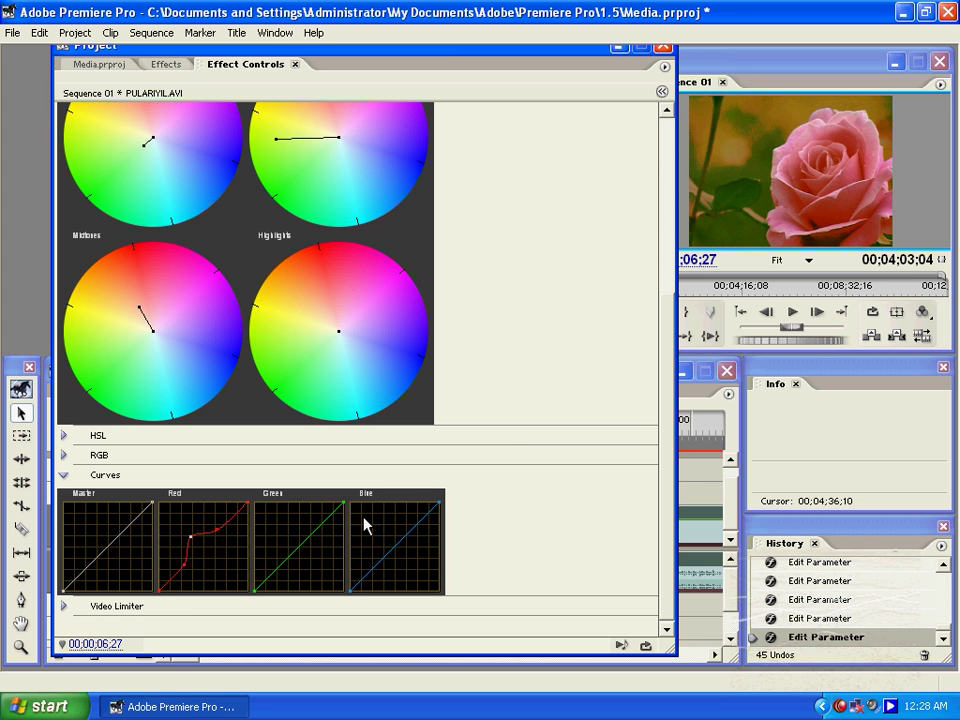
# Step: Add a midpoint to the Green curve, bend it strongly up and down, and return it near the diagonal
pyautogui.click(302, 542)
pyautogui.moveTo(303, 542); pyautogui.dragTo(277, 523)
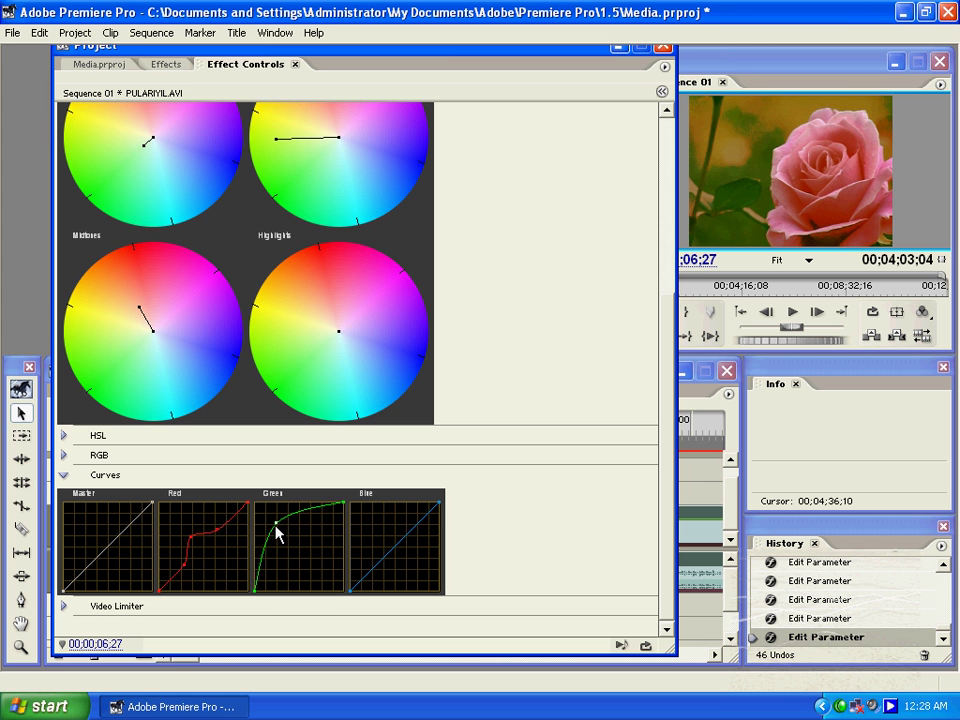
pyautogui.click(275, 523)
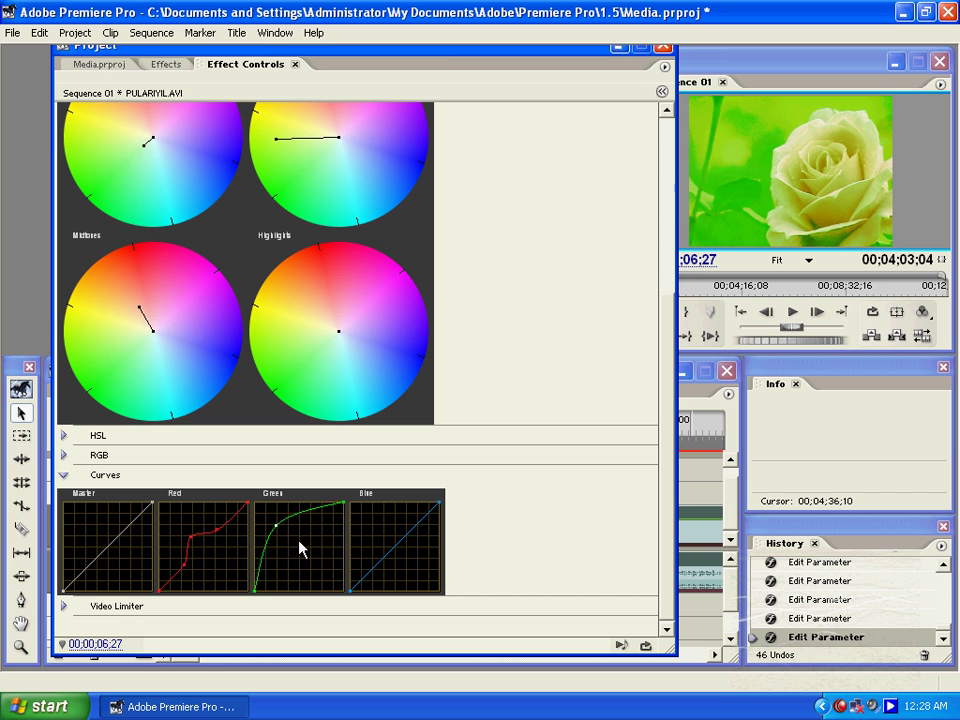
pyautogui.click(301, 541)
pyautogui.moveTo(302, 542); pyautogui.dragTo(316, 566)
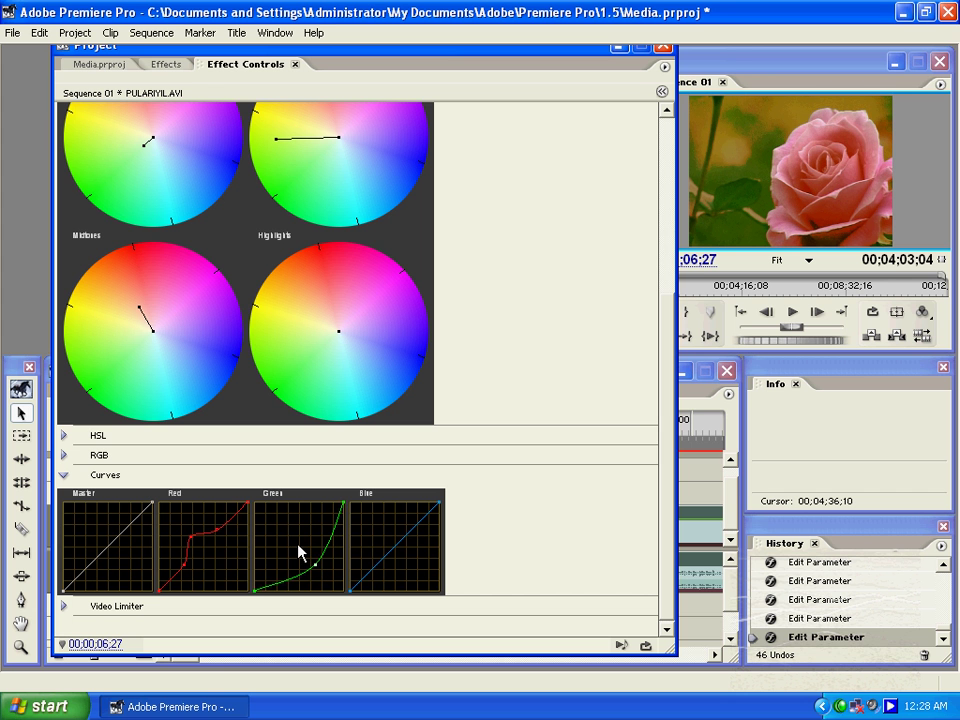
pyautogui.click(298, 549)
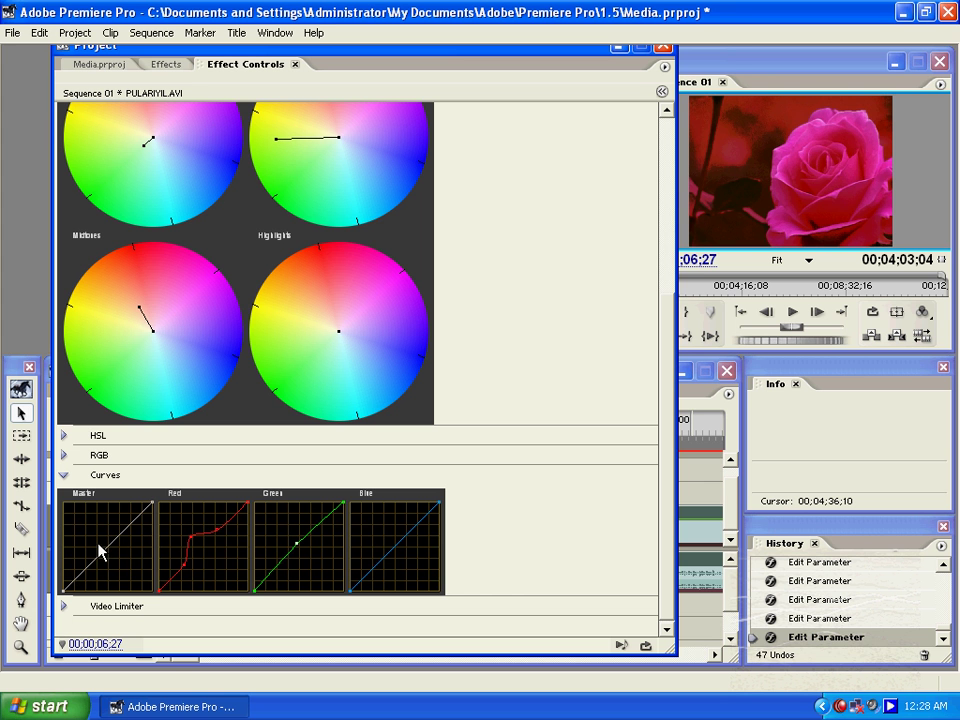
# Step: Raise the middle of the Master curve to brighten the image
pyautogui.moveTo(99, 555); pyautogui.dragTo(95, 541)
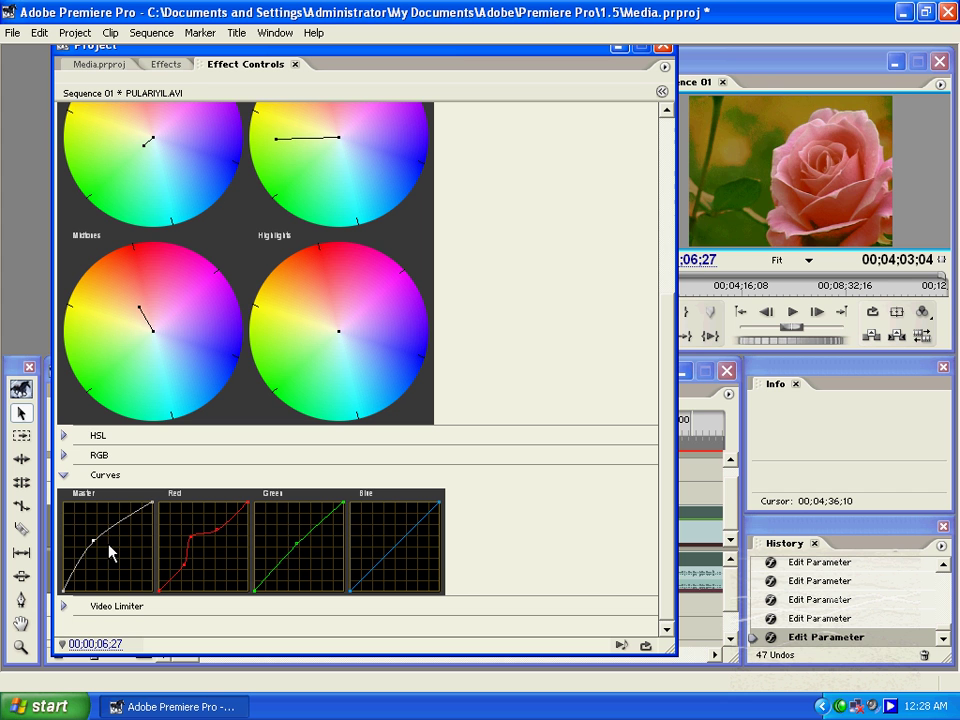
pyautogui.moveTo(106, 543); pyautogui.dragTo(90, 539)
# Step: Collapse the Color Corrector effect and remove it from the clip
pyautogui.scroll(2, 322, 401)
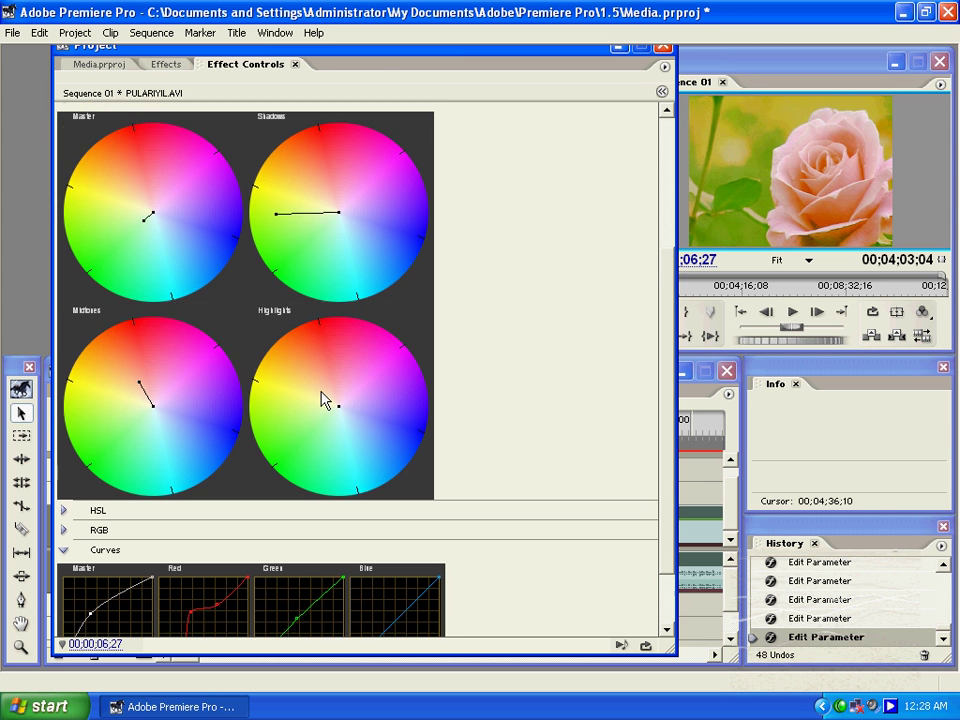
pyautogui.scroll(1, 322, 401)
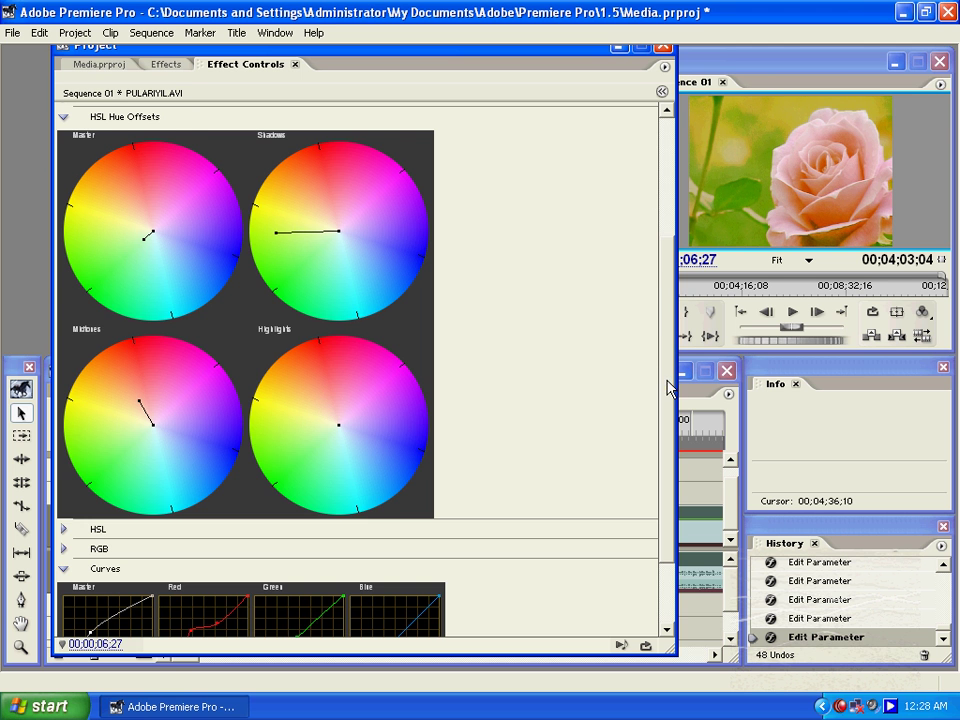
pyautogui.moveTo(670, 388); pyautogui.dragTo(649, 242)
pyautogui.click(97, 214)
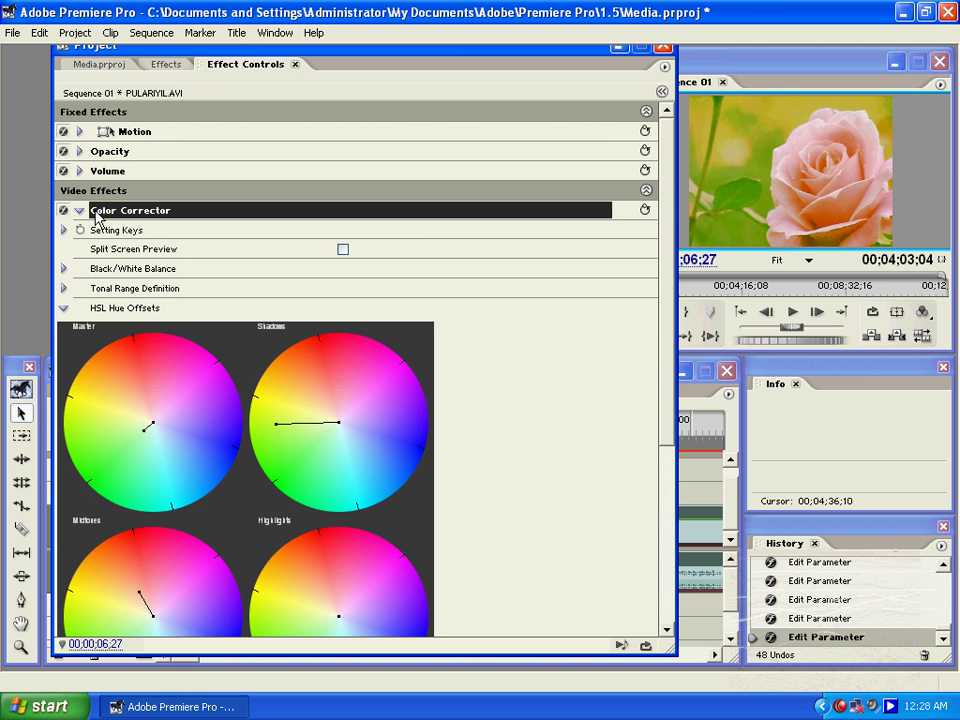
pyautogui.click(79, 210)
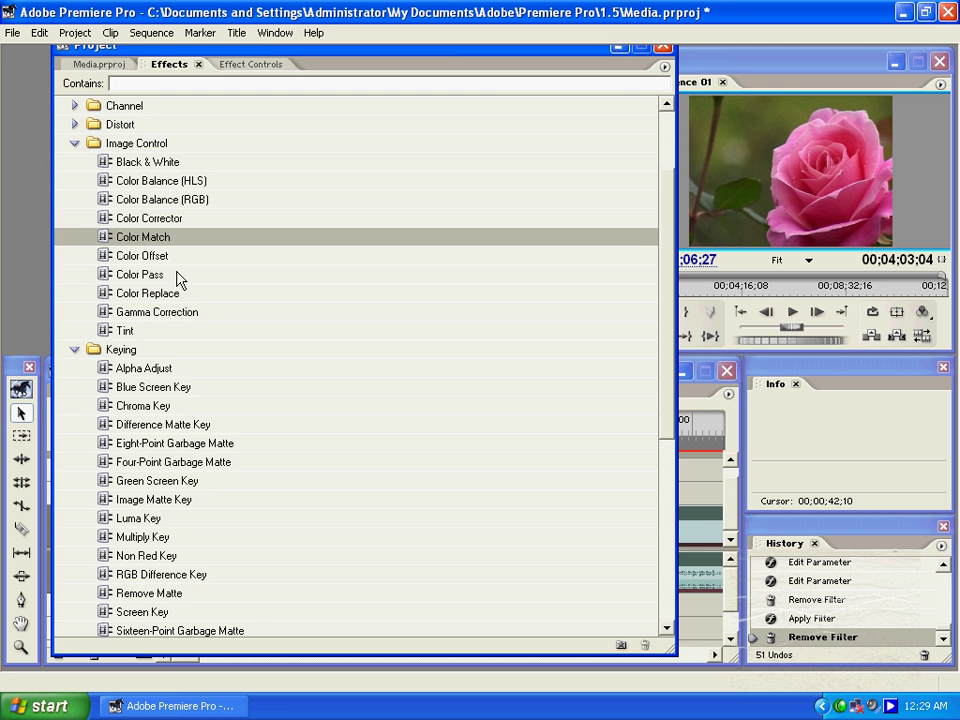
# Step: Apply the Color Offset video effect from Image Control to the rose clip on the timeline
pyautogui.click(126, 274)
pyautogui.click(146, 256)
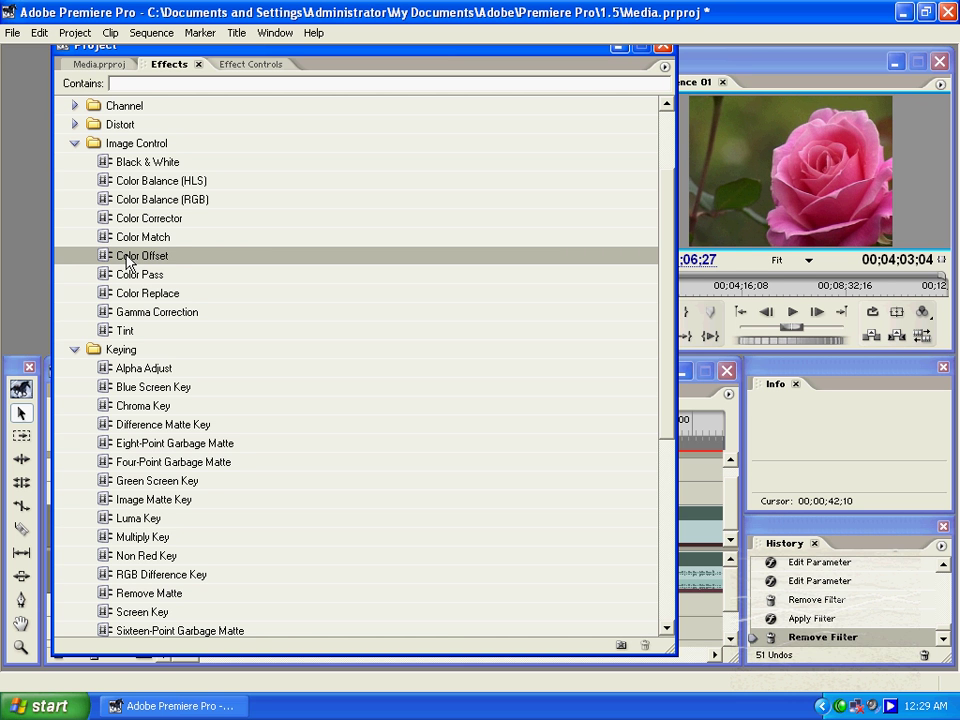
pyautogui.moveTo(127, 259); pyautogui.dragTo(698, 532)
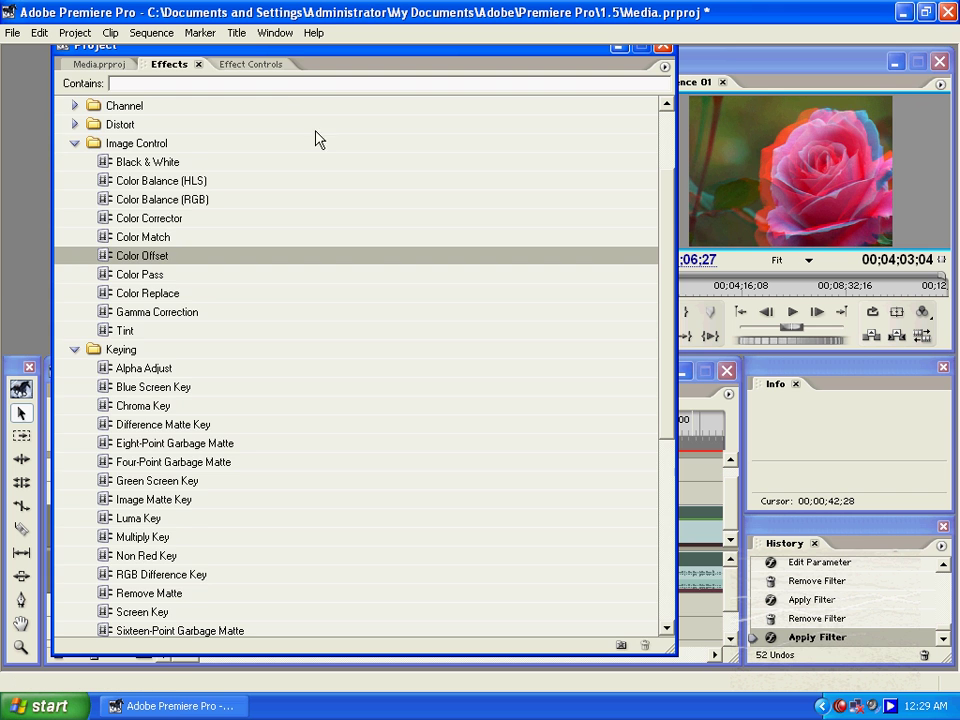
# Step: Expand the Color Offset effect's parameters and set its Offset to 0
pyautogui.click(255, 64)
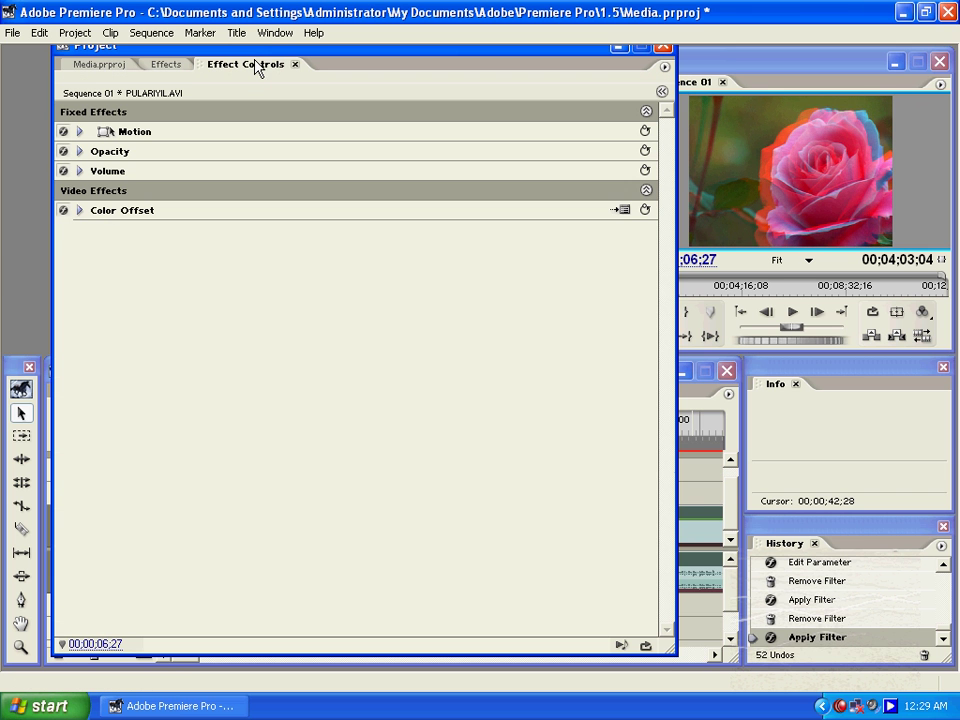
pyautogui.click(80, 211)
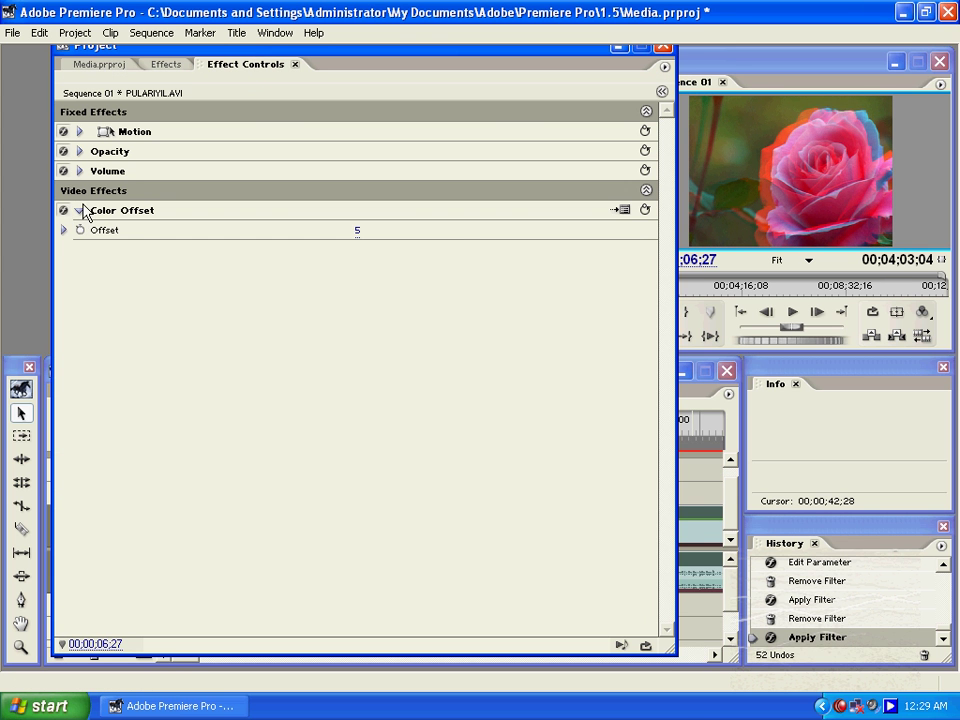
pyautogui.click(64, 231)
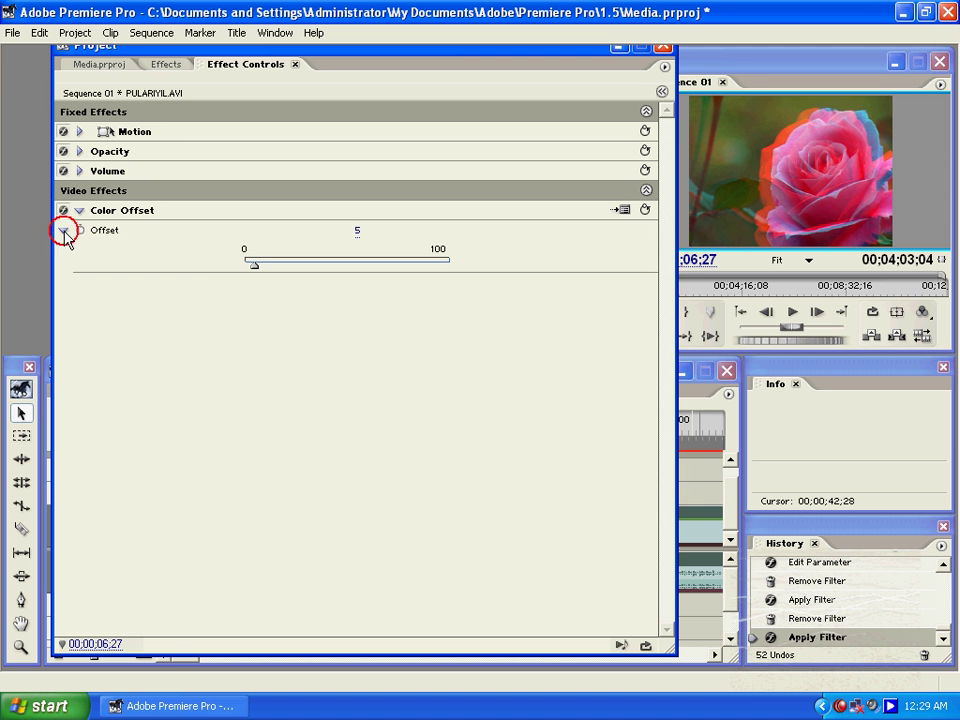
pyautogui.moveTo(259, 270); pyautogui.dragTo(229, 274)
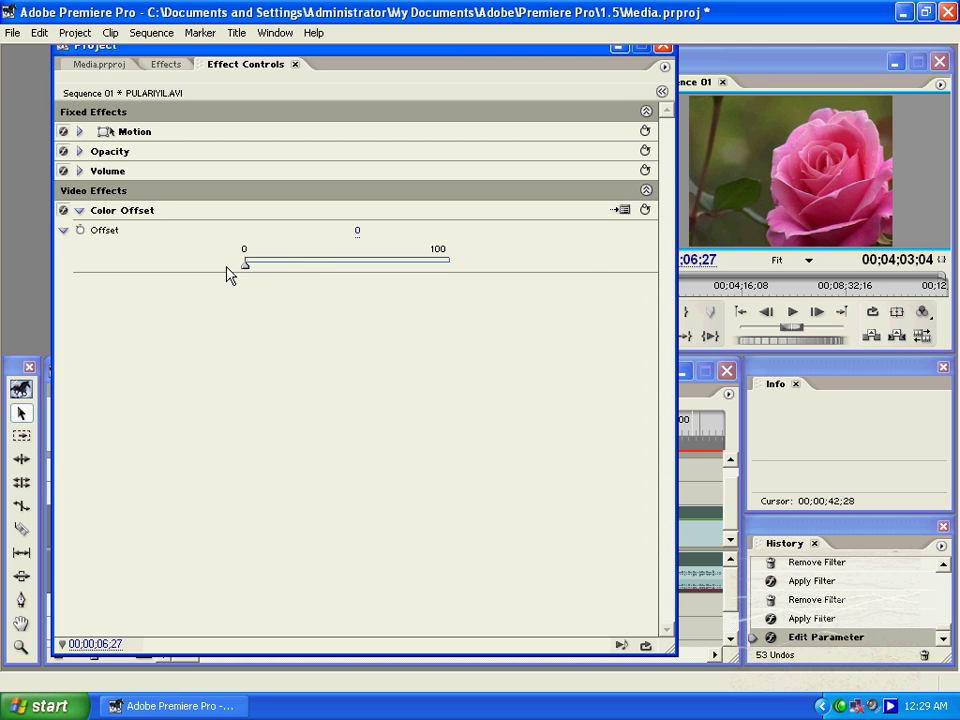
# Step: Open the Color Offset settings, try an offset on the Green channel and return it to 0%
pyautogui.click(622, 210)
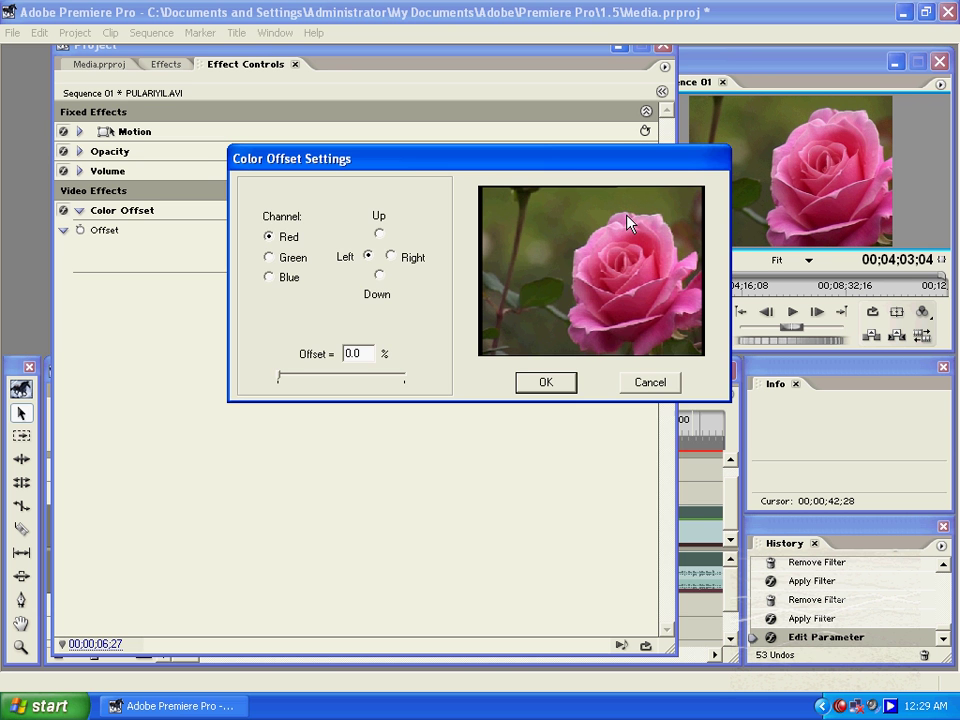
pyautogui.moveTo(294, 160); pyautogui.dragTo(175, 143)
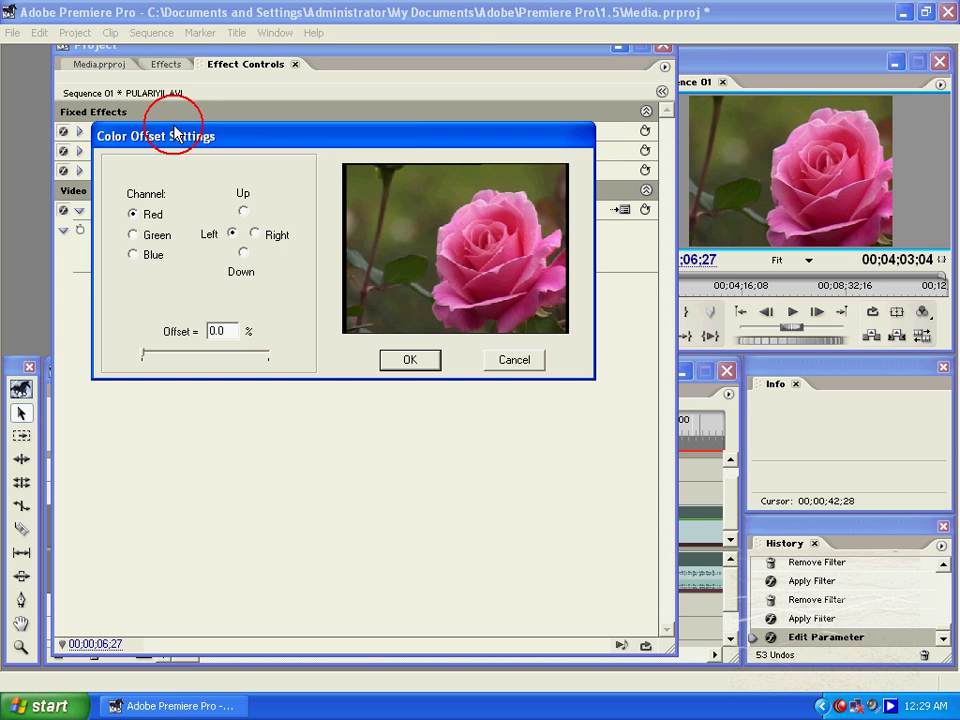
pyautogui.click(134, 234)
pyautogui.moveTo(141, 364); pyautogui.dragTo(5, 585)
pyautogui.moveTo(144, 358)
pyautogui.mouseDown()
pyautogui.moveTo(284, 368)
pyautogui.moveTo(127, 355)
pyautogui.mouseUp()
# Step: Offset the Blue channel to the left by 80% and return its offset to 0%
pyautogui.click(145, 262)
pyautogui.moveTo(145, 360); pyautogui.dragTo(243, 365)
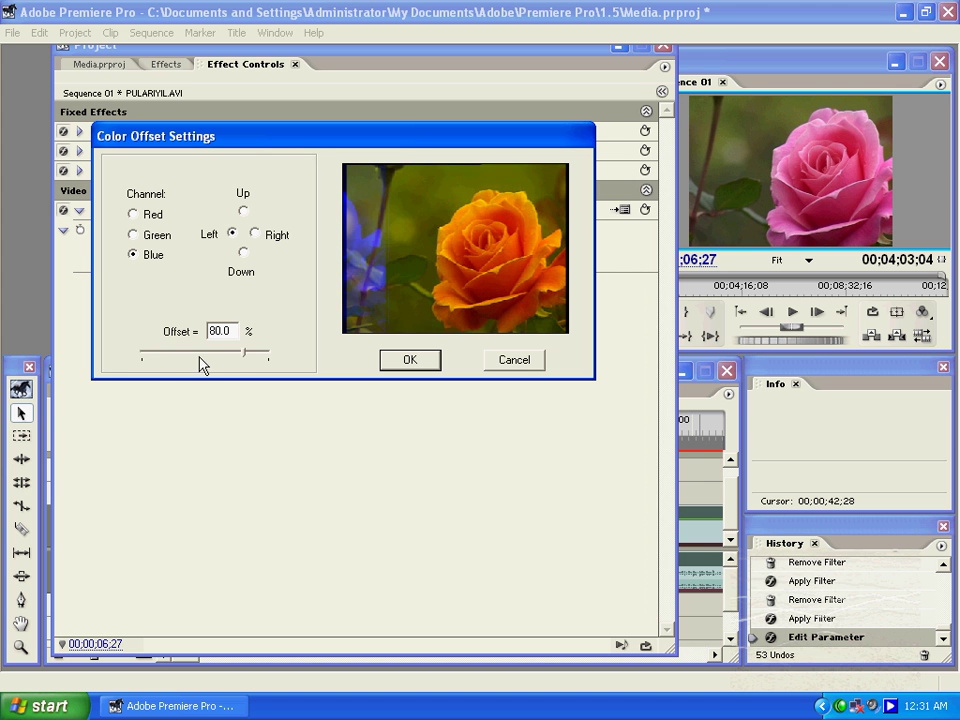
pyautogui.moveTo(148, 365); pyautogui.dragTo(117, 362)
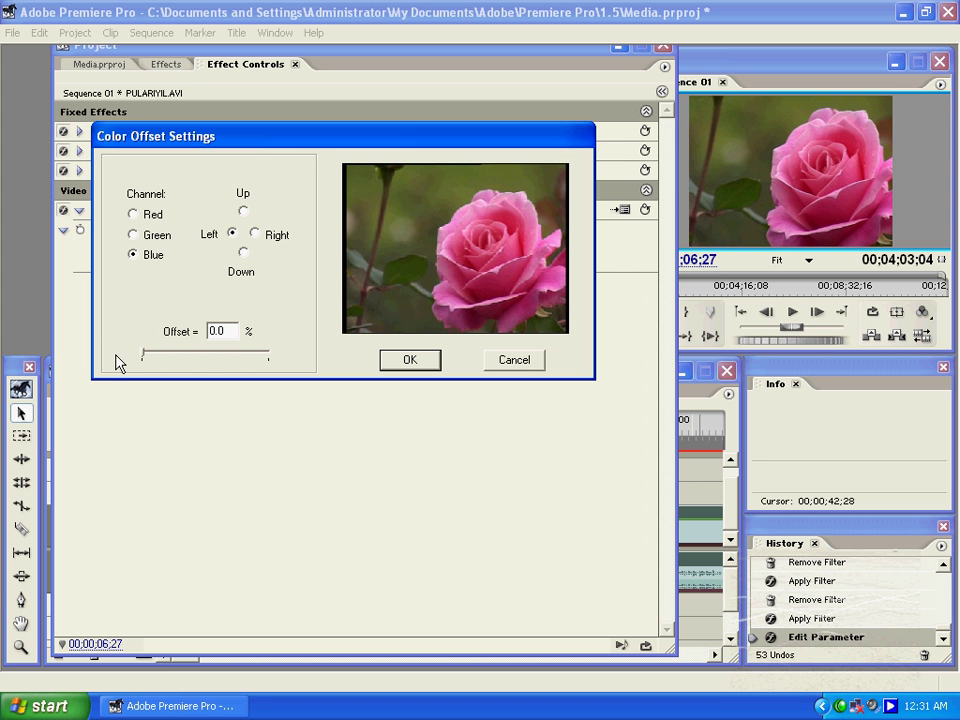
# Step: Try the Up and Down offset directions, accept the settings with no offset, and remove Color Offset from the clip
pyautogui.click(243, 212)
pyautogui.click(243, 253)
pyautogui.moveTo(142, 358); pyautogui.dragTo(111, 360)
pyautogui.press('Return')
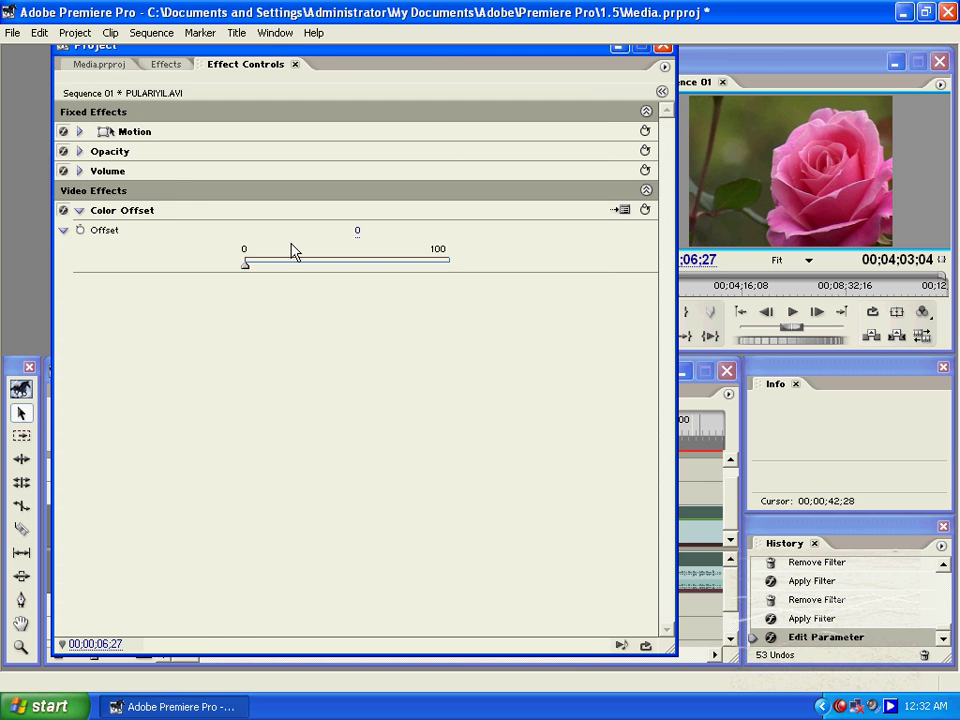
pyautogui.press('Delete')
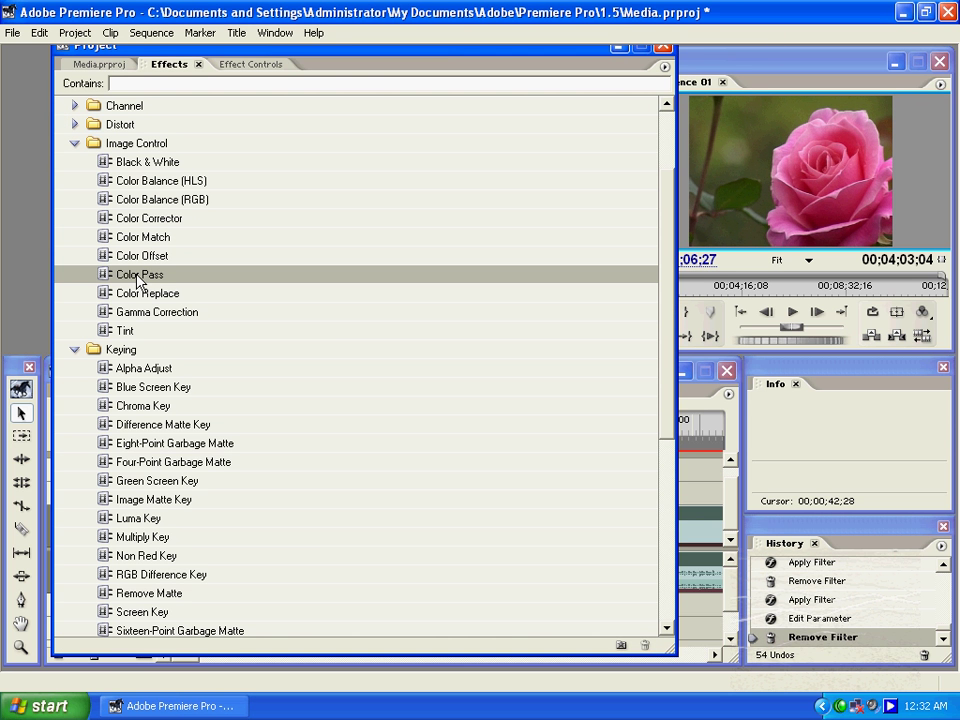
# Step: Apply the Color Pass effect to the rose clip and open its settings dialog
pyautogui.moveTo(137, 282); pyautogui.dragTo(703, 536)
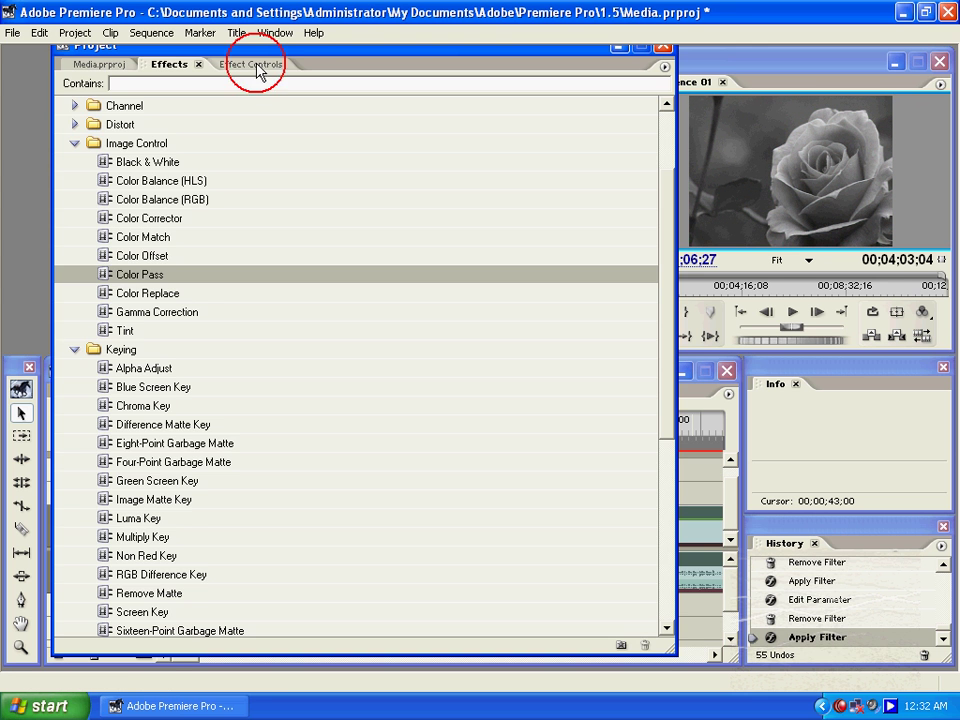
pyautogui.click(255, 64)
pyautogui.click(80, 211)
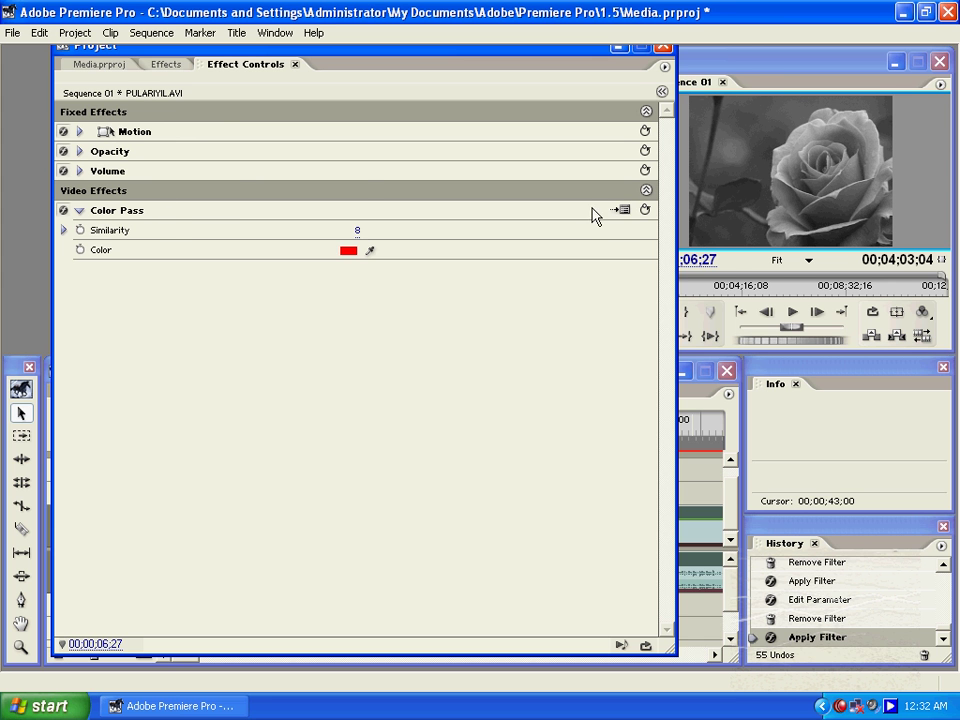
pyautogui.click(621, 210)
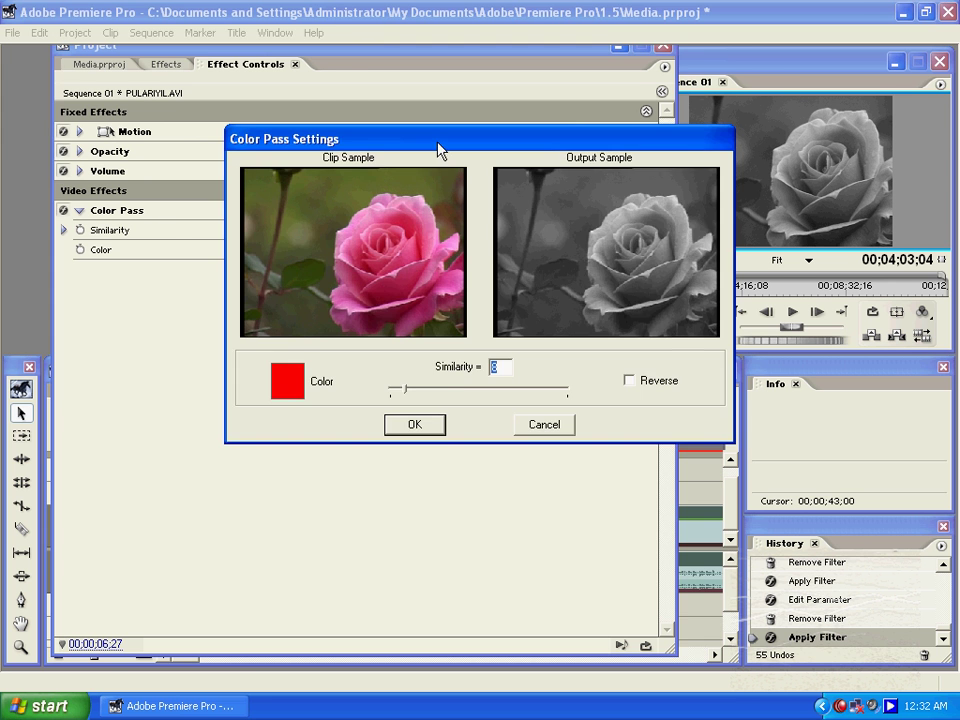
pyautogui.moveTo(439, 140); pyautogui.dragTo(325, 115)
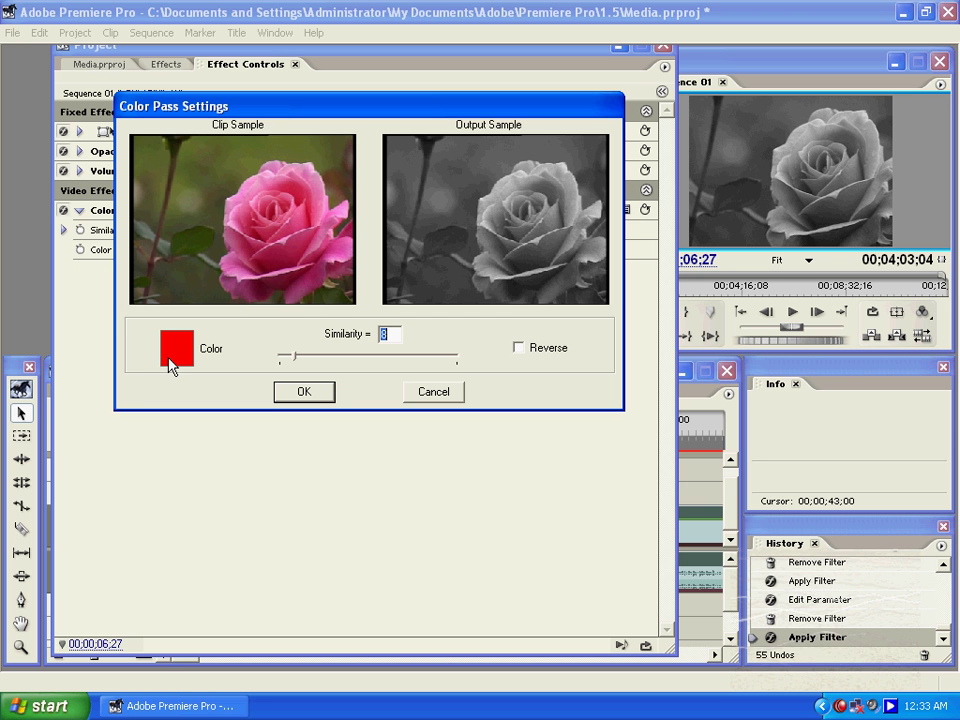
# Step: Sample a pass color from the rose in the clip sample and set the Similarity to 31
pyautogui.click(288, 260)
pyautogui.moveTo(292, 362); pyautogui.dragTo(324, 366)
pyautogui.moveTo(337, 358); pyautogui.dragTo(331, 361)
pyautogui.moveTo(332, 365)
pyautogui.mouseDown()
pyautogui.moveTo(394, 356)
pyautogui.moveTo(337, 360)
pyautogui.mouseUp()
# Step: Sample several petal shades and the green background as the pass color, ending on a deep pink from the rose
pyautogui.click(291, 194)
pyautogui.click(253, 197)
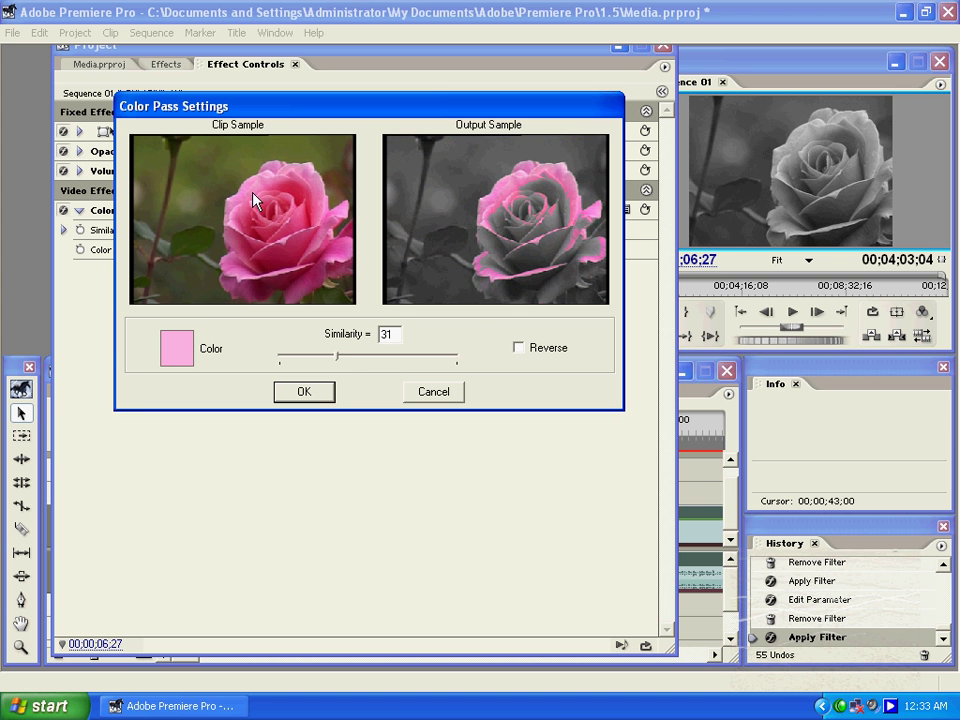
pyautogui.click(256, 202)
pyautogui.click(253, 236)
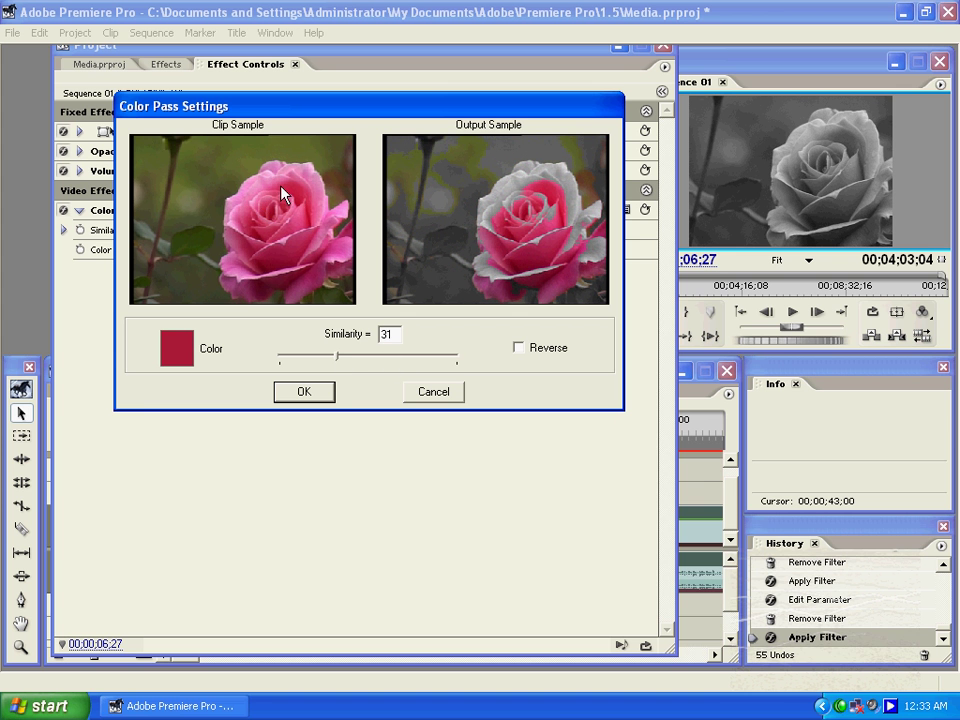
pyautogui.click(308, 190)
pyautogui.click(312, 180)
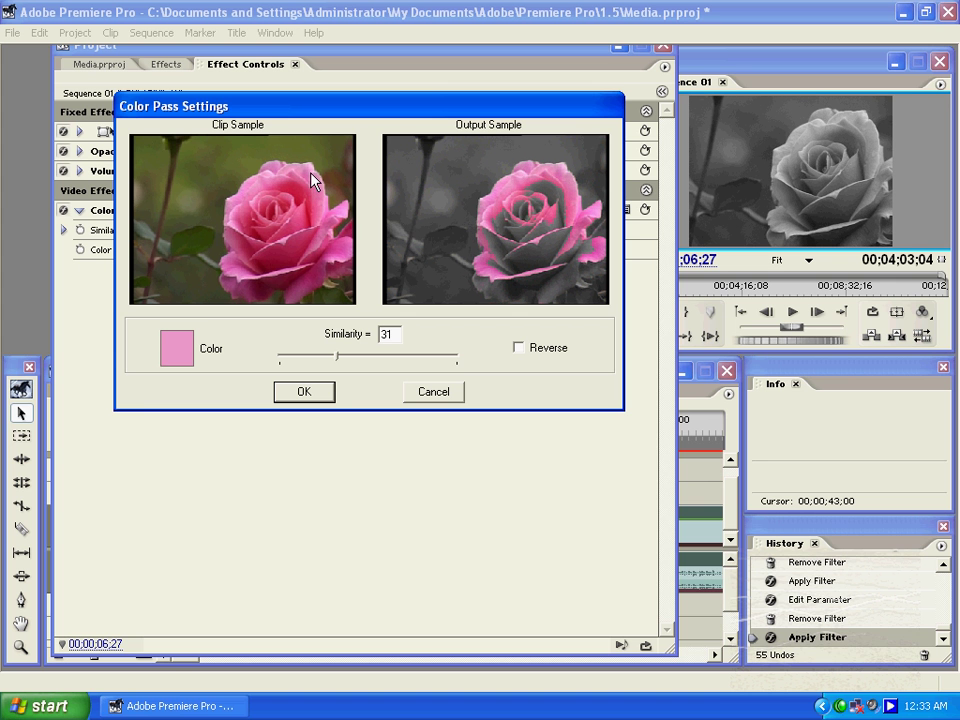
pyautogui.click(233, 229)
pyautogui.click(253, 253)
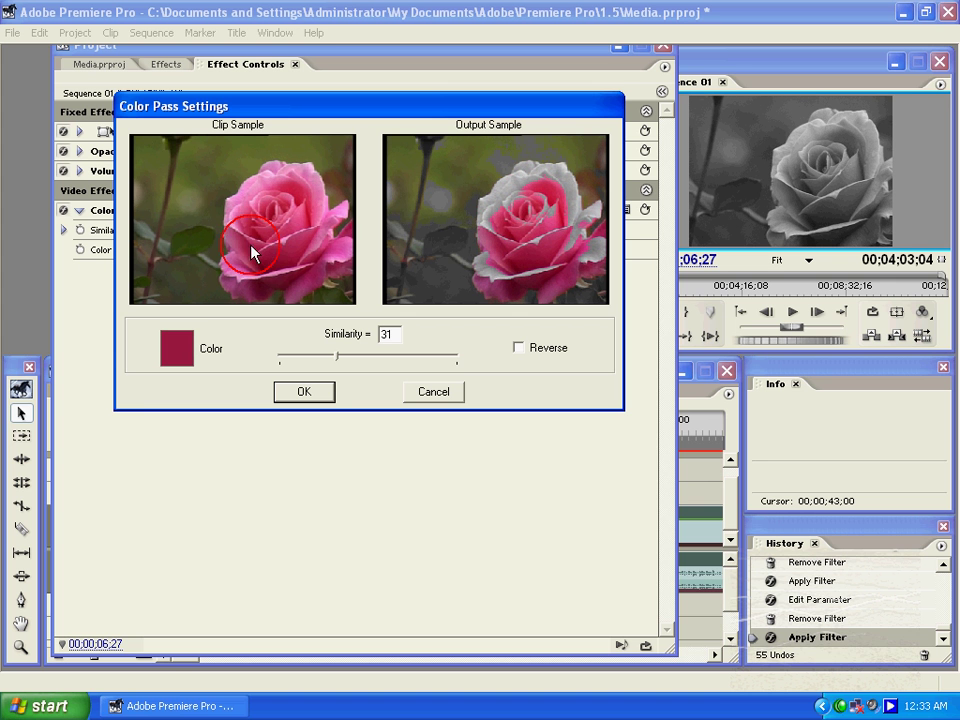
pyautogui.click(194, 172)
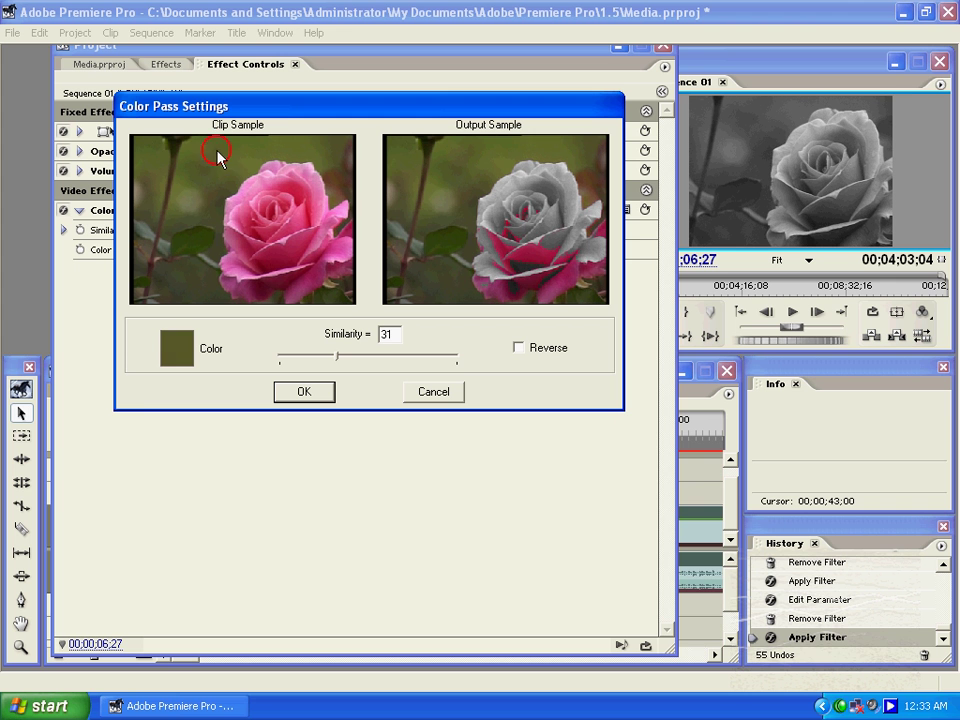
pyautogui.click(266, 194)
pyautogui.click(260, 194)
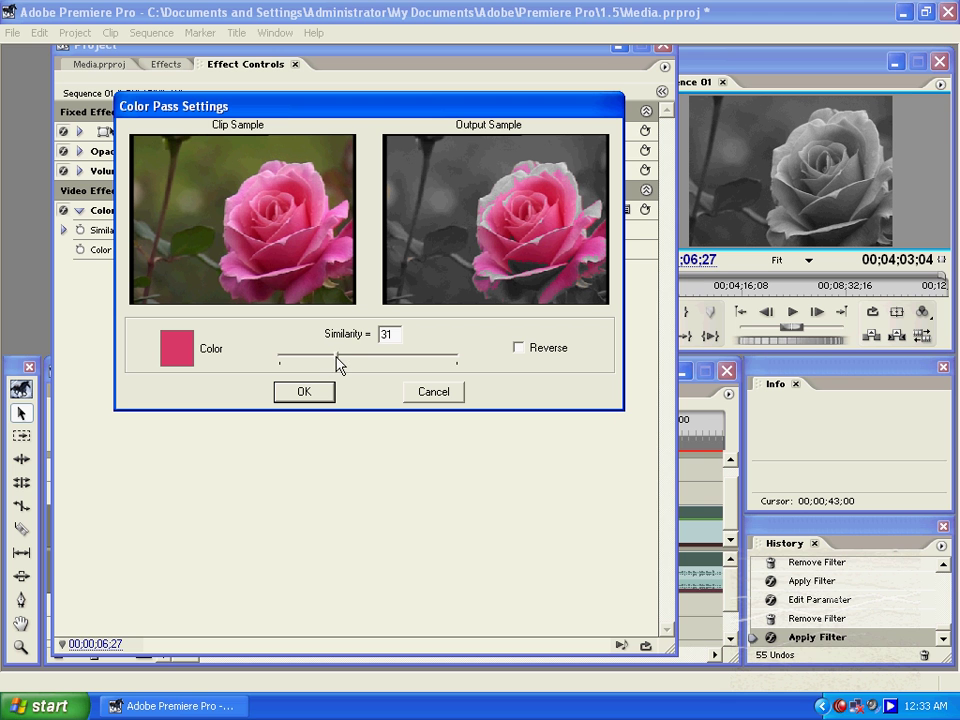
# Step: Fine-tune the Color Pass Similarity slightly and toggle the Reverse option on and back off
pyautogui.moveTo(336, 363)
pyautogui.mouseDown()
pyautogui.moveTo(381, 364)
pyautogui.moveTo(339, 363)
pyautogui.mouseUp()
pyautogui.click(529, 359)
pyautogui.click(523, 357)
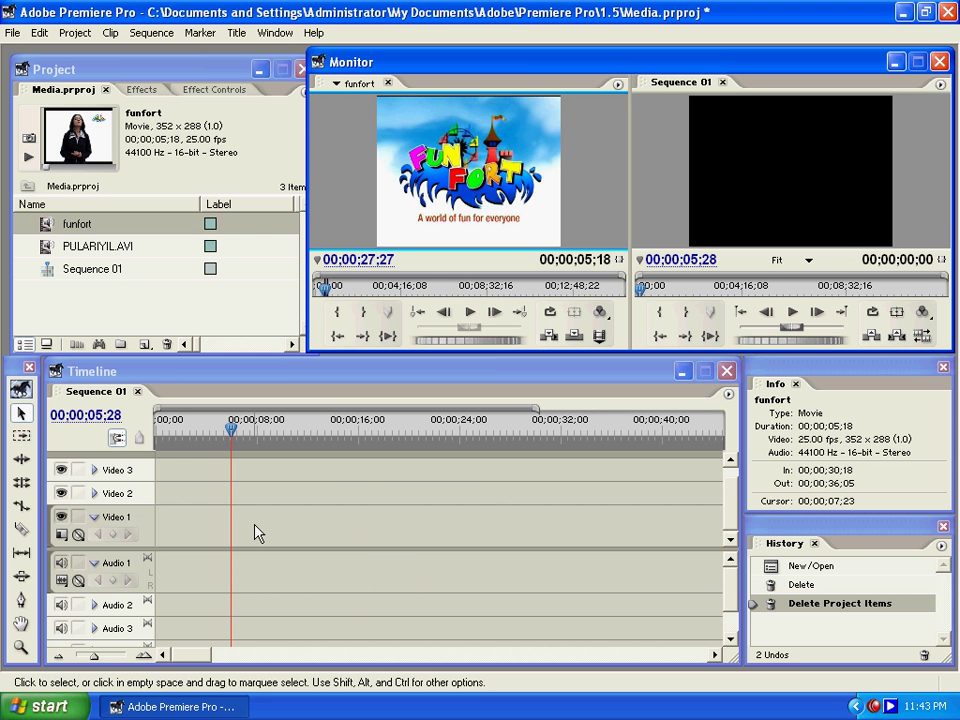
# Step: Place the funfort video on the Video 1 track at about 10 seconds and move the playhead to 00;00;12;24
pyautogui.moveTo(340, 135); pyautogui.dragTo(287, 538)
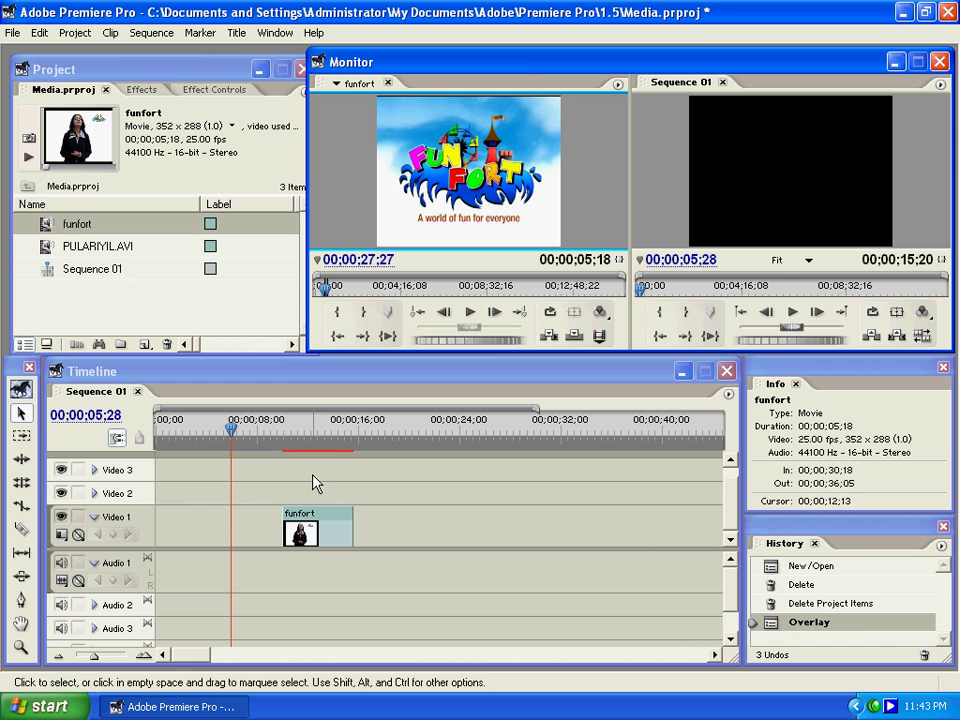
pyautogui.click(275, 430)
pyautogui.moveTo(276, 432); pyautogui.dragTo(317, 432)
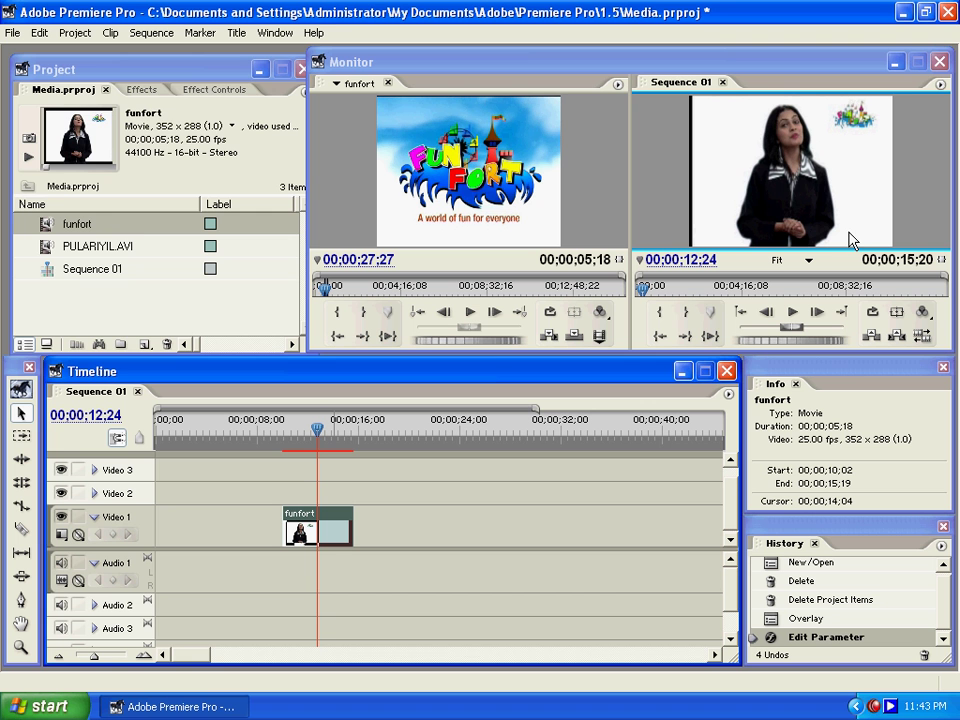
# Step: Show the video effects in an enlarged Project window and expand the Keying group
pyautogui.click(116, 72)
pyautogui.click(141, 89)
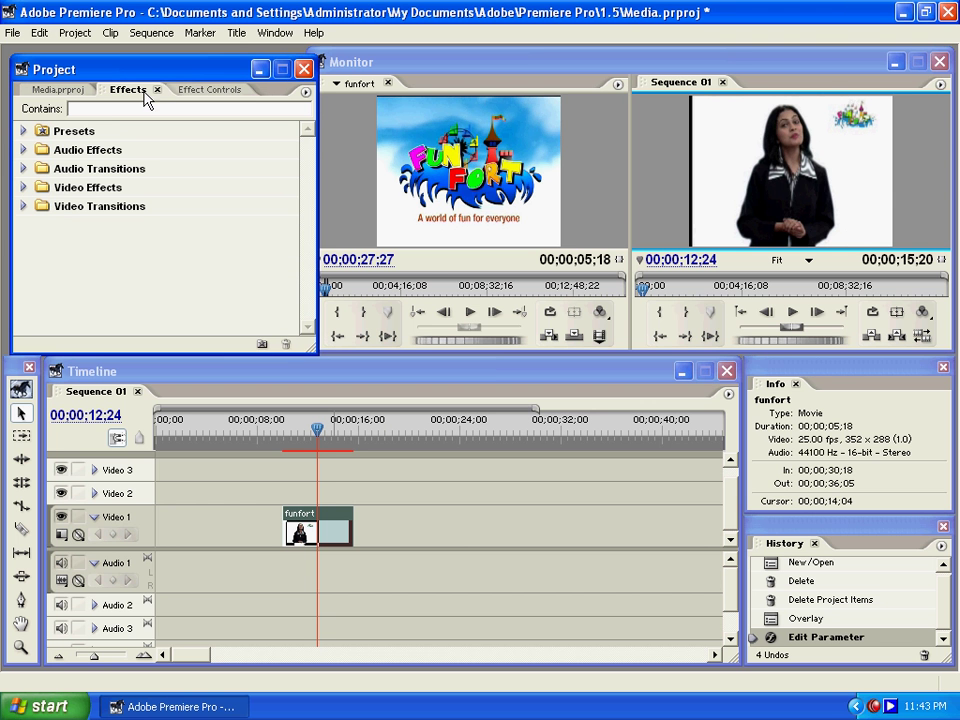
pyautogui.click(23, 187)
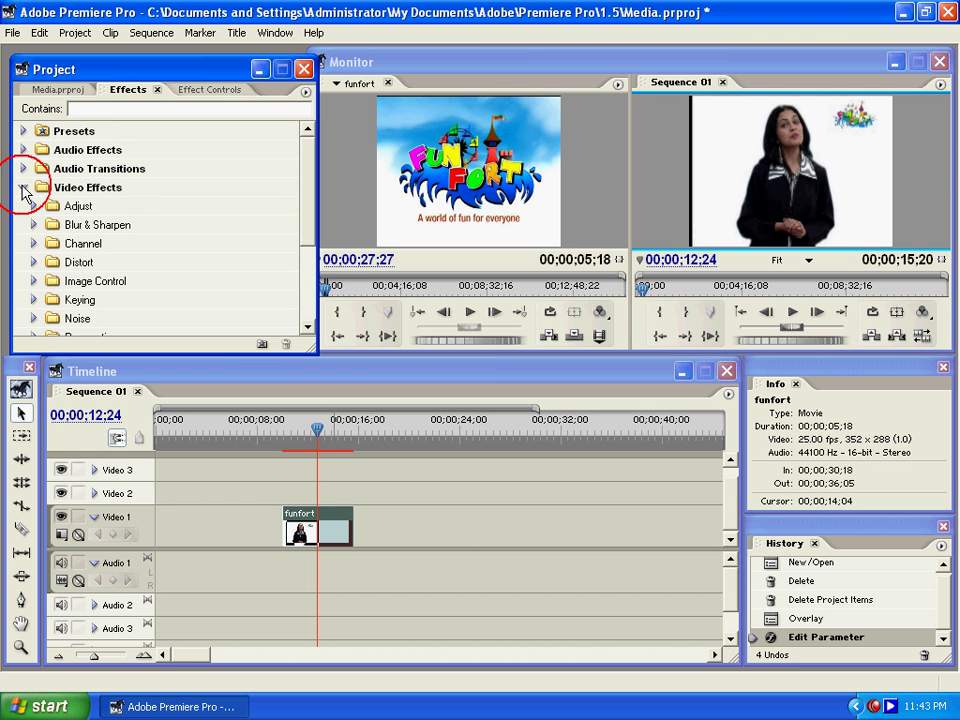
pyautogui.moveTo(57, 62); pyautogui.dragTo(154, 45)
pyautogui.moveTo(398, 330); pyautogui.dragTo(551, 477)
pyautogui.click(131, 283)
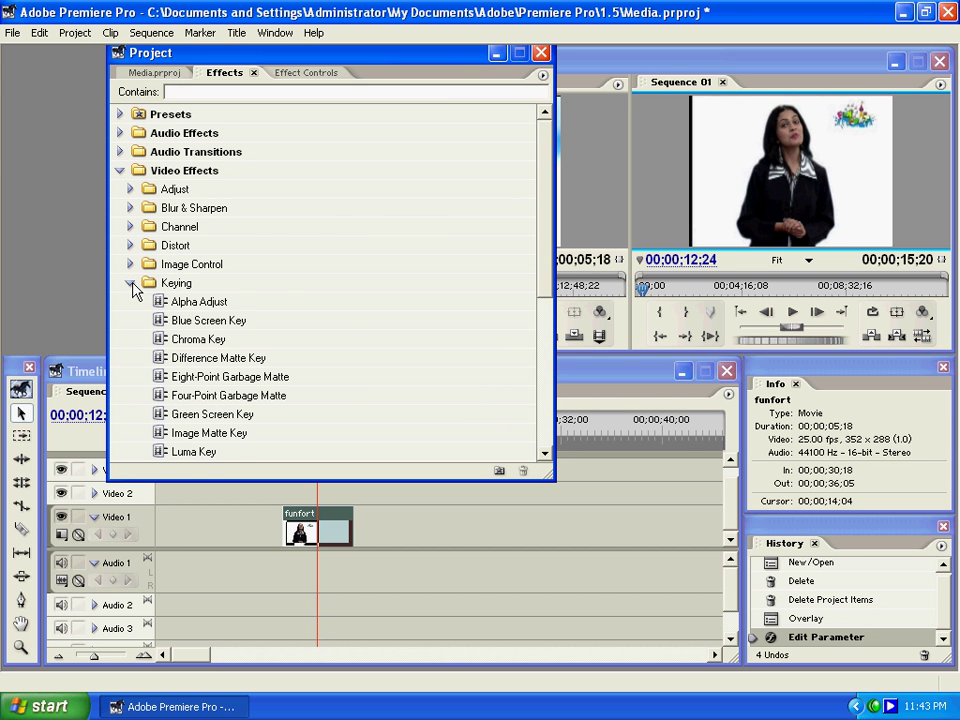
# Step: Apply the Chroma Key effect to the funfort clip on Video 1
pyautogui.click(183, 343)
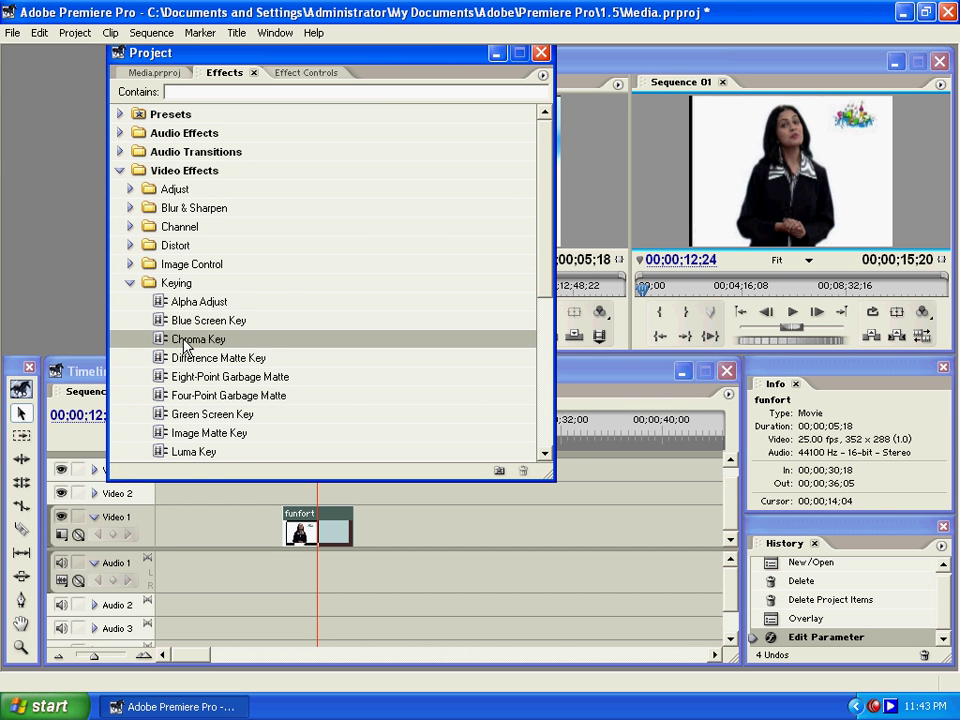
pyautogui.moveTo(183, 343); pyautogui.dragTo(313, 548)
pyautogui.moveTo(313, 548); pyautogui.dragTo(313, 548)
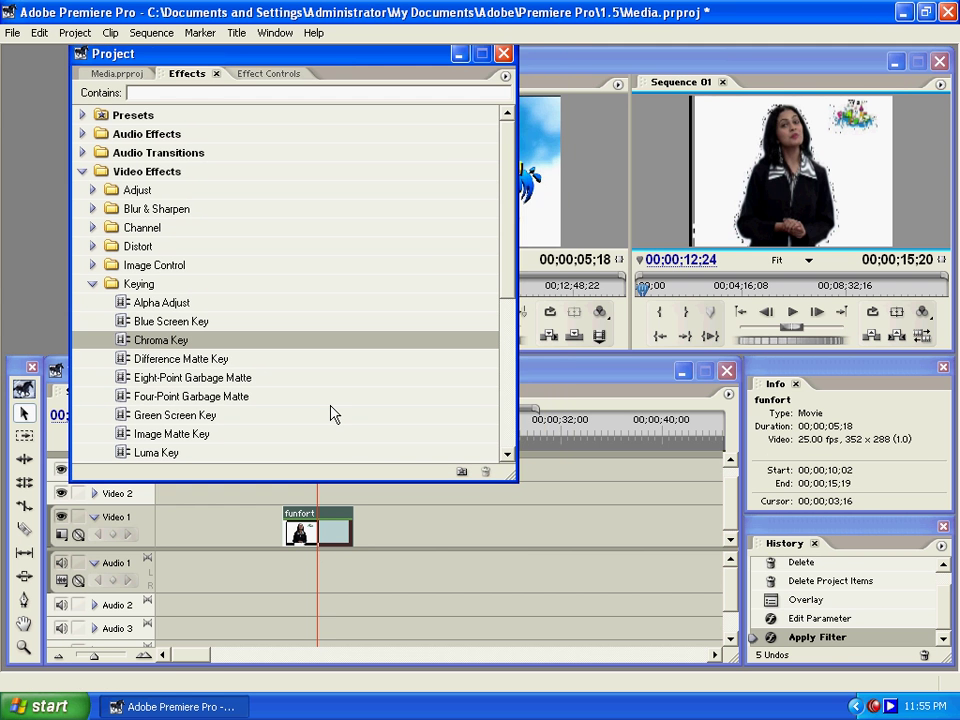
# Step: Expand the Chroma Key parameters and sample the white background of the sequence image as the key color
pyautogui.click(265, 74)
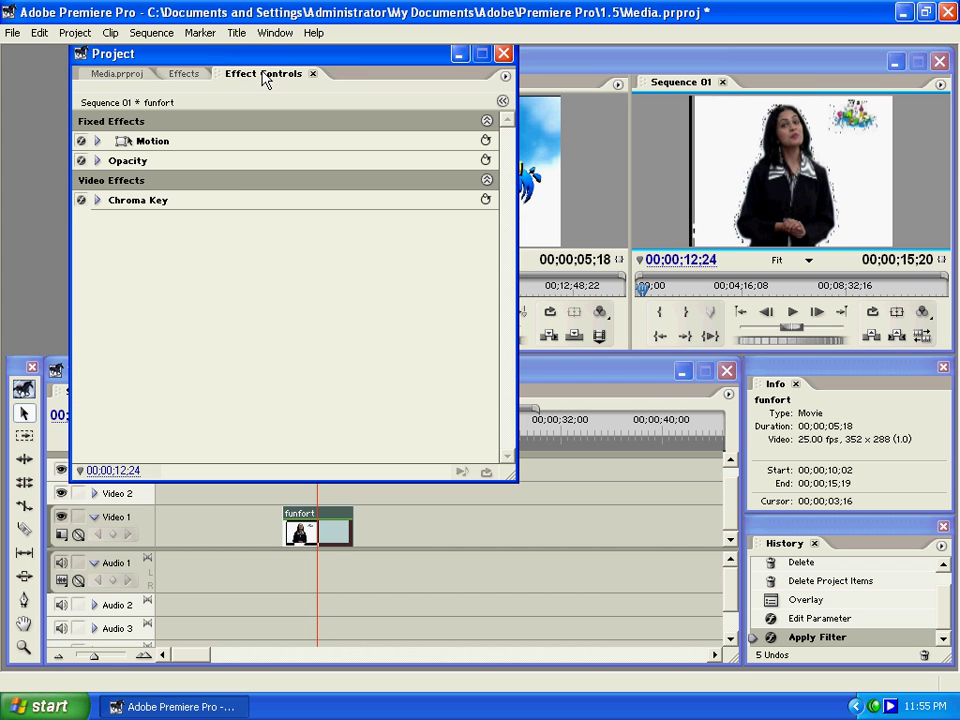
pyautogui.click(97, 201)
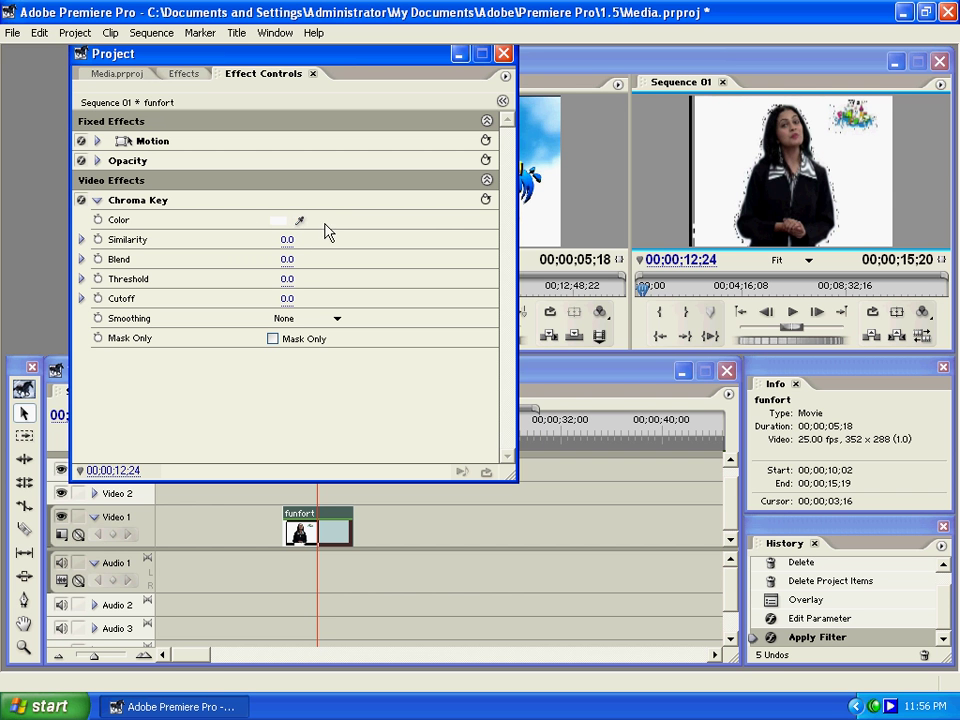
pyautogui.moveTo(300, 222)
pyautogui.mouseDown()
pyautogui.moveTo(401, 285)
pyautogui.moveTo(703, 174)
pyautogui.moveTo(731, 129)
pyautogui.moveTo(724, 163)
pyautogui.moveTo(728, 137)
pyautogui.mouseUp()
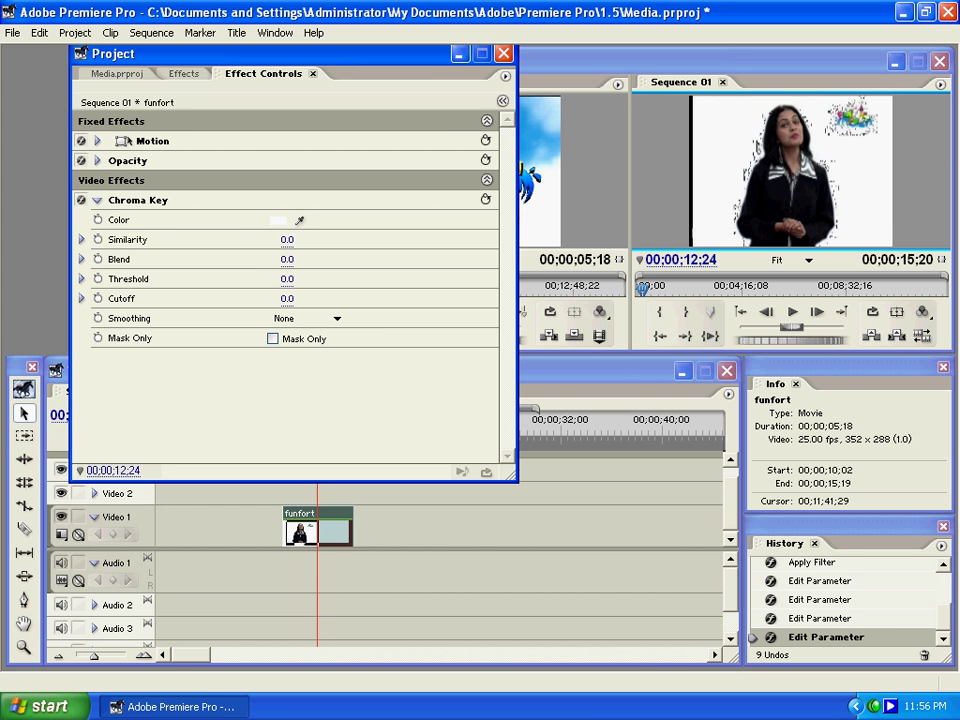
# Step: Set the Chroma Key Blend to 3.0 and the Similarity to 2.0
pyautogui.moveTo(287, 259); pyautogui.dragTo(295, 259)
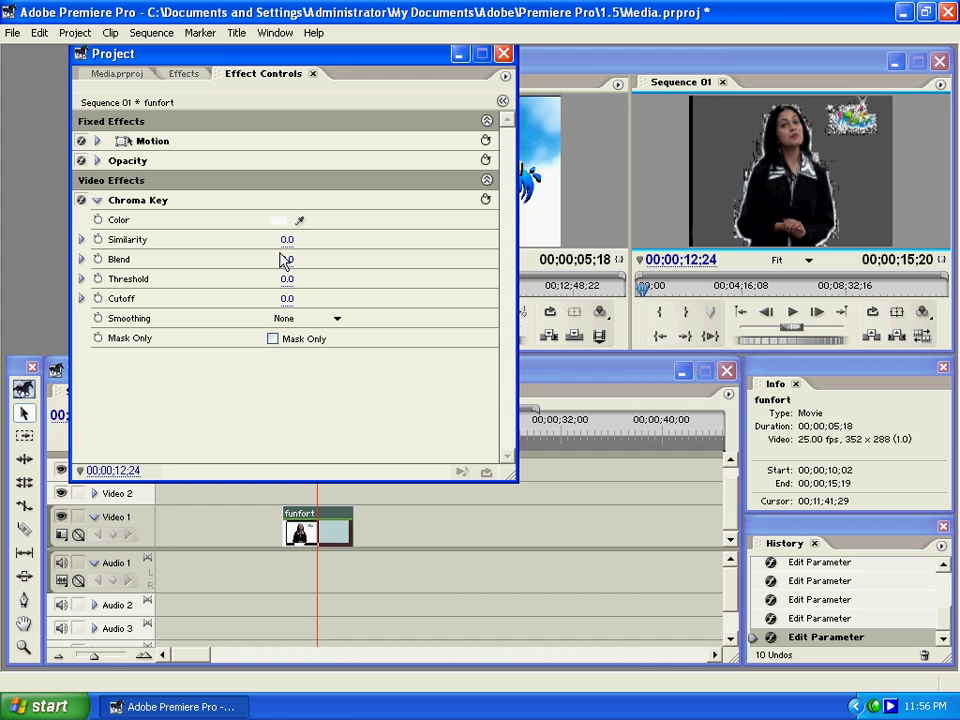
pyautogui.moveTo(287, 240)
pyautogui.mouseDown()
pyautogui.moveTo(300, 240)
pyautogui.moveTo(289, 240)
pyautogui.mouseUp()
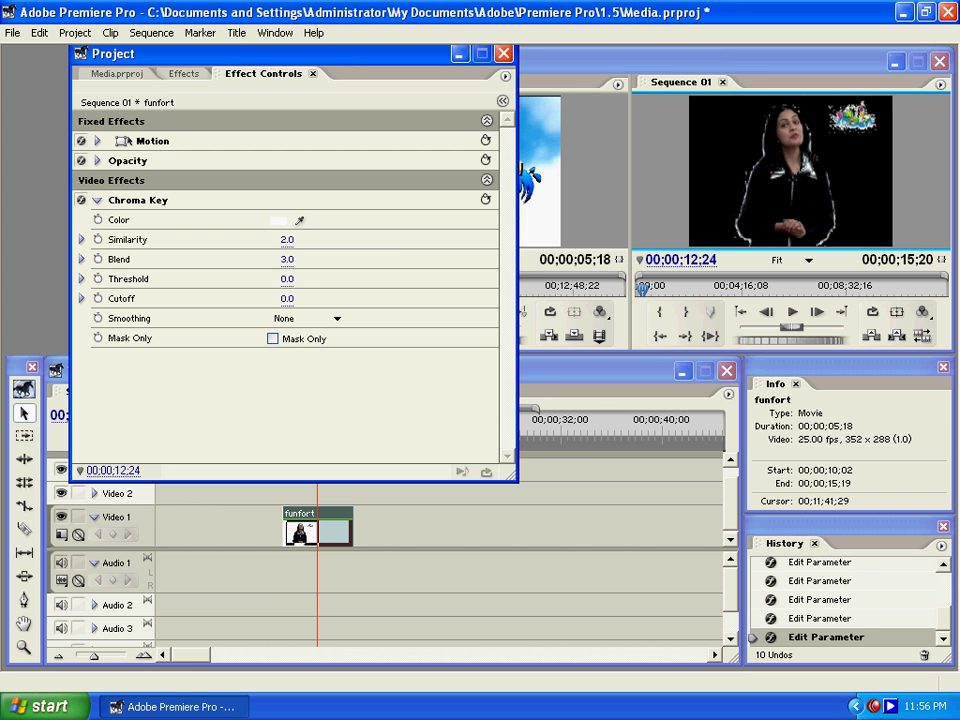
# Step: Set the Chroma Key Similarity to 0.0 and its Smoothing to High on the funfort clip
pyautogui.moveTo(287, 240); pyautogui.dragTo(287, 243)
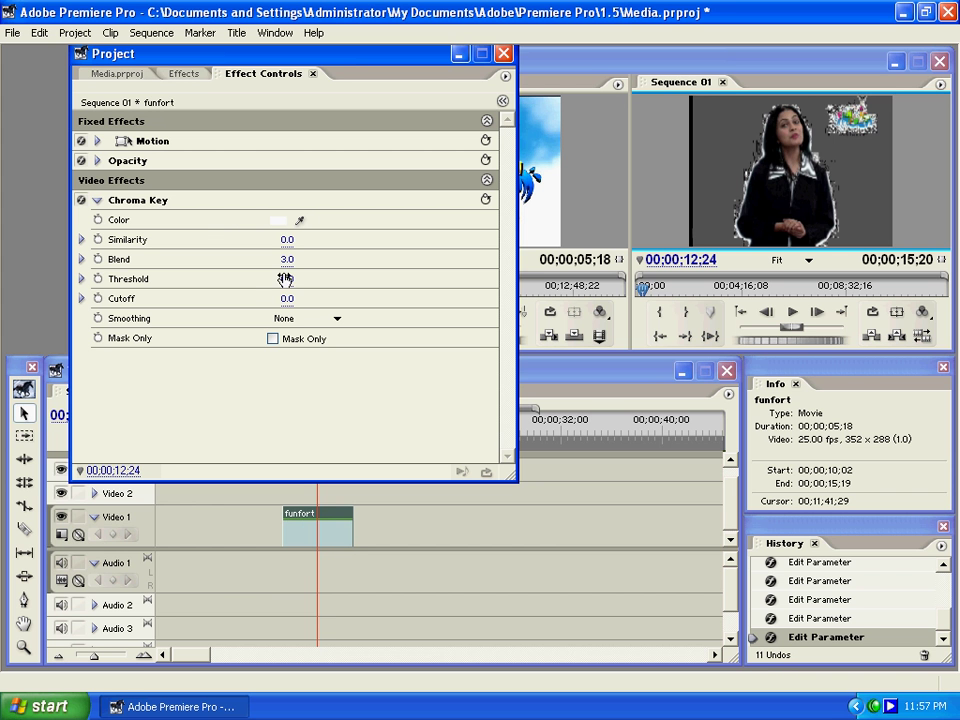
pyautogui.moveTo(287, 298)
pyautogui.mouseDown()
pyautogui.moveTo(300, 298)
pyautogui.moveTo(270, 298)
pyautogui.moveTo(289, 300)
pyautogui.mouseUp()
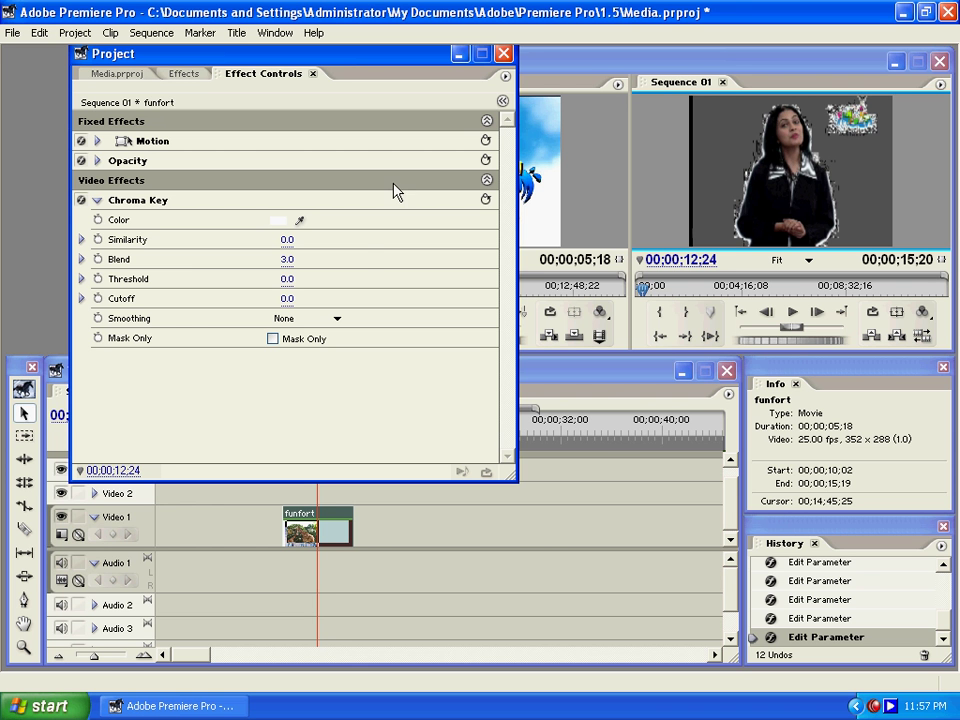
pyautogui.click(300, 318)
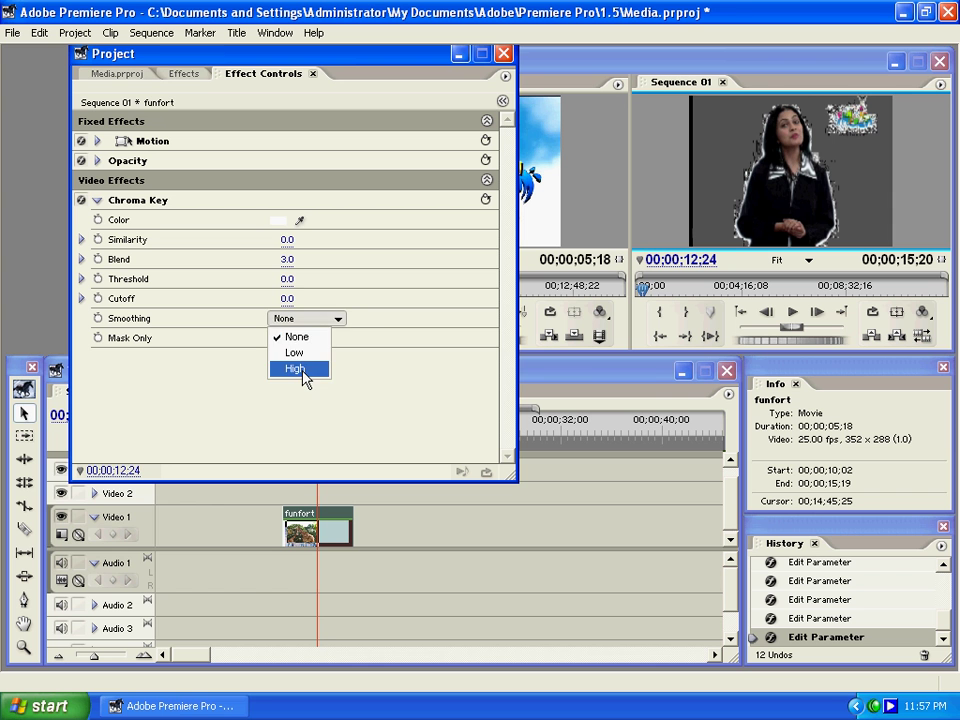
pyautogui.click(302, 370)
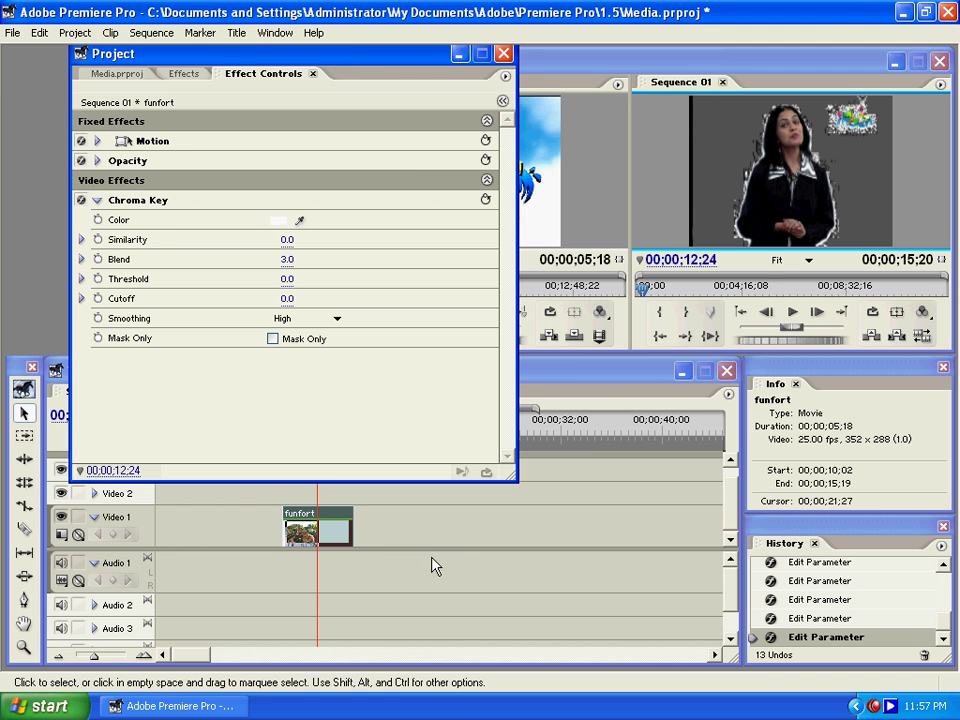
# Step: Move the playhead to 00;00;11;05 and move the funfort clip from Video 1 up to Video 2 at the same start time
pyautogui.click(560, 430)
pyautogui.moveTo(317, 430)
pyautogui.mouseDown()
pyautogui.moveTo(290, 438)
pyautogui.moveTo(300, 441)
pyautogui.mouseUp()
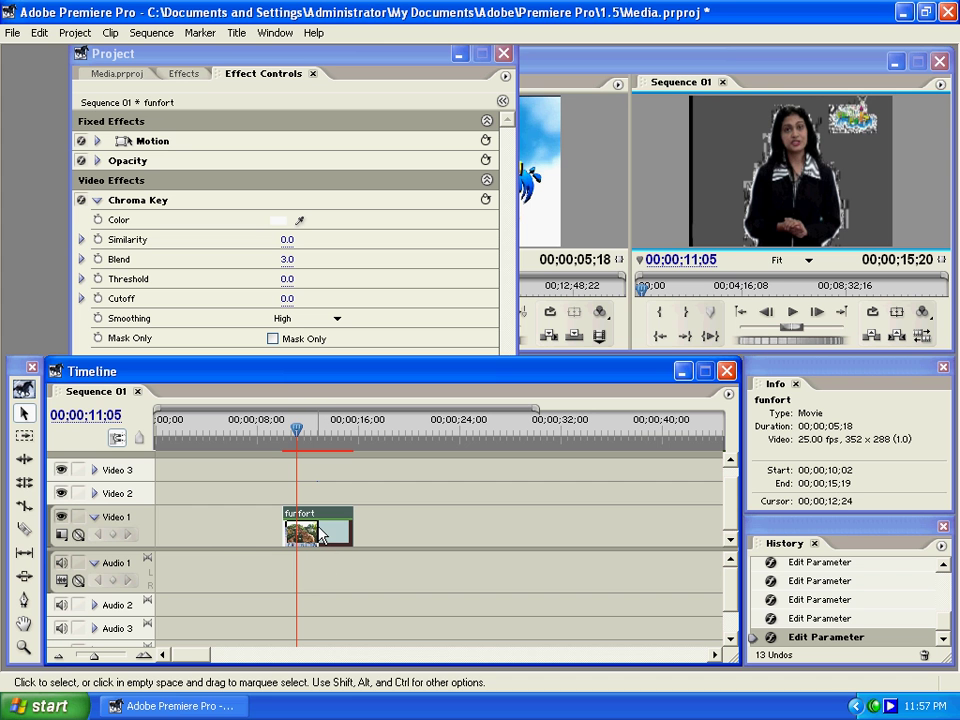
pyautogui.moveTo(320, 535); pyautogui.dragTo(321, 496)
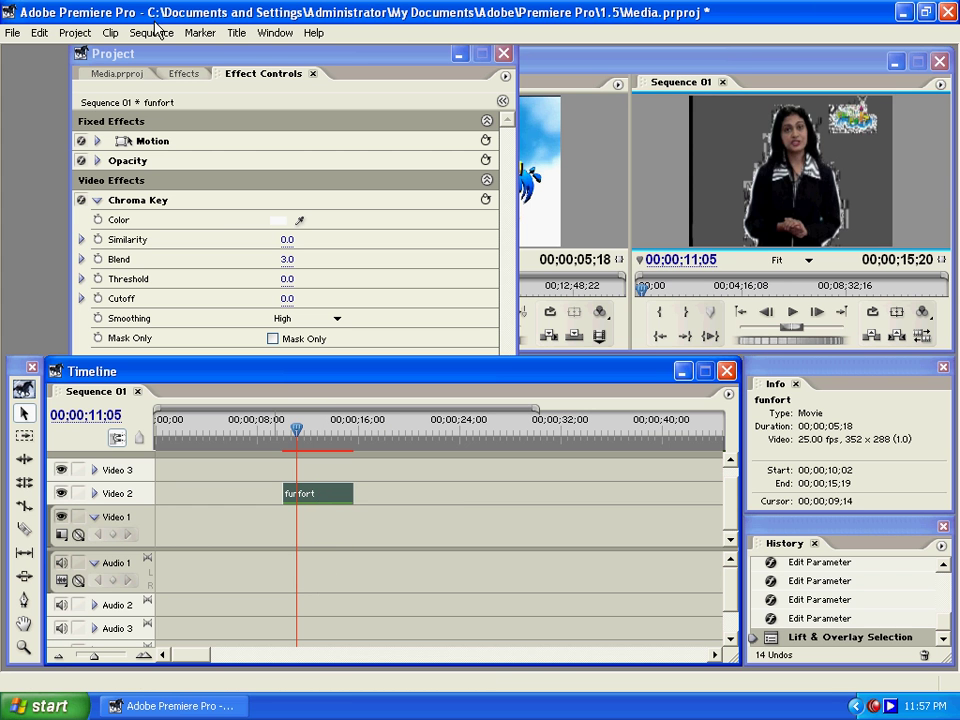
# Step: Load PULARIYIL.AVI as the source clip and overlay it on Video 1, starting in line with the funfort clip
pyautogui.click(135, 74)
pyautogui.click(145, 230)
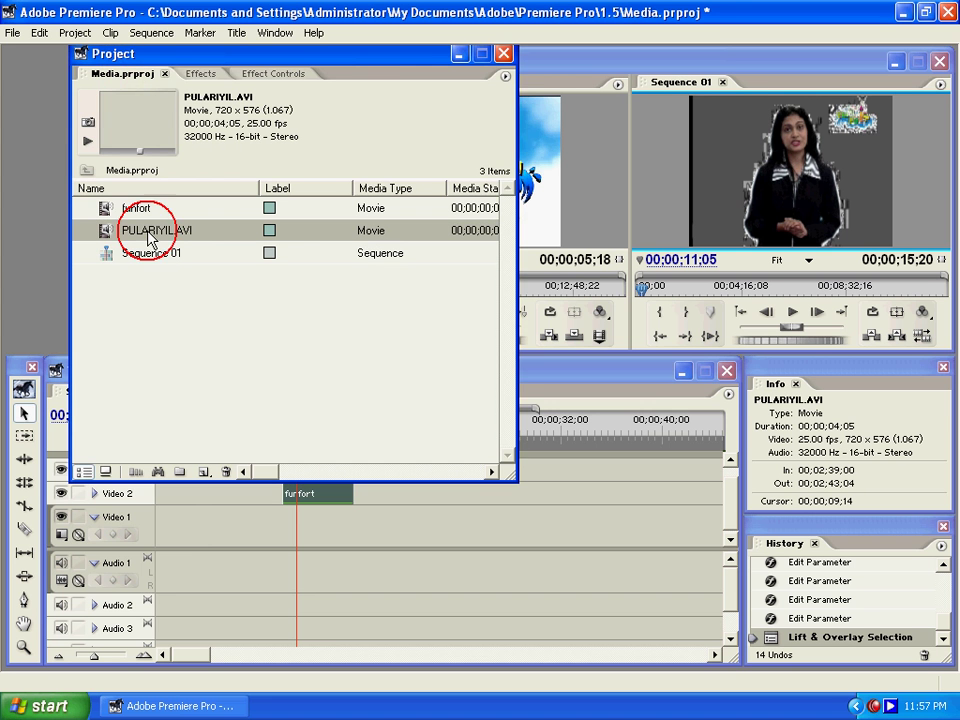
pyautogui.moveTo(145, 230); pyautogui.dragTo(536, 167)
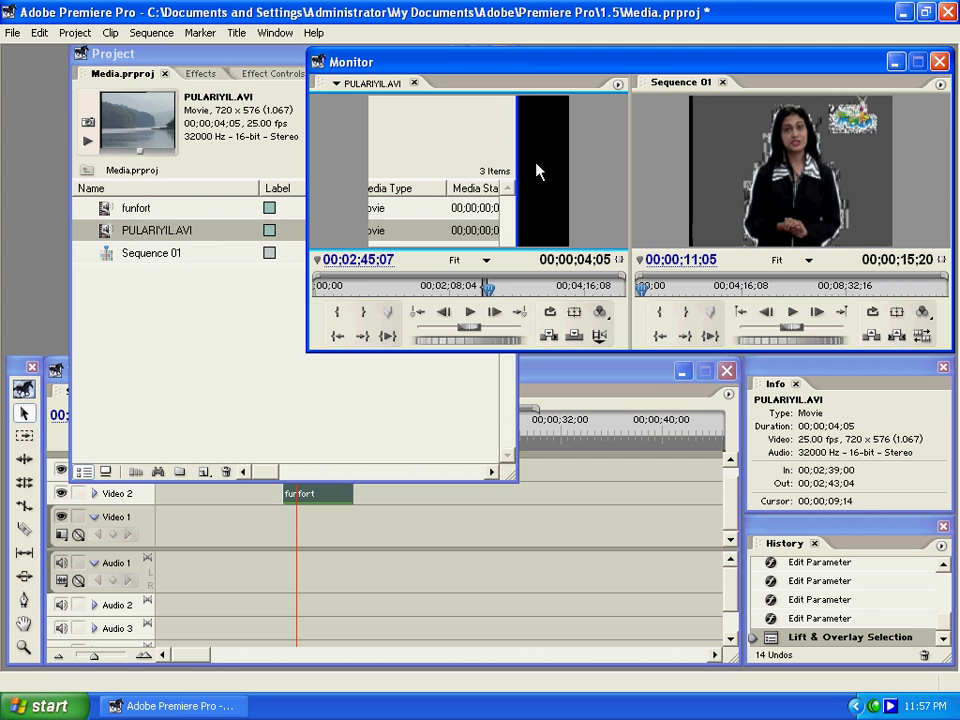
pyautogui.click(392, 286)
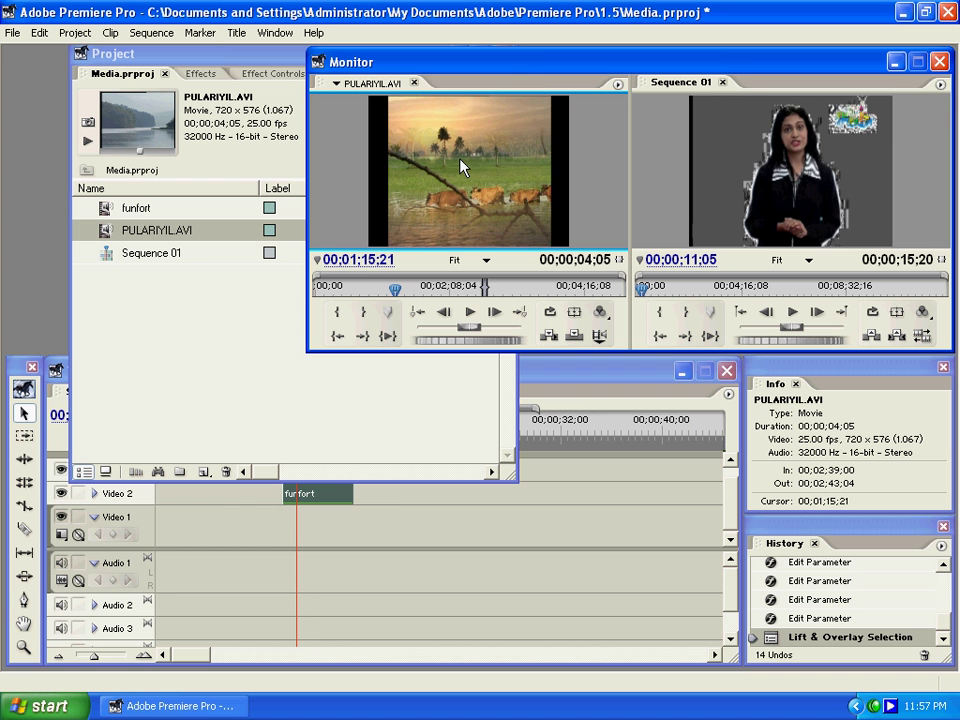
pyautogui.moveTo(460, 168); pyautogui.dragTo(285, 522)
pyautogui.click(567, 376)
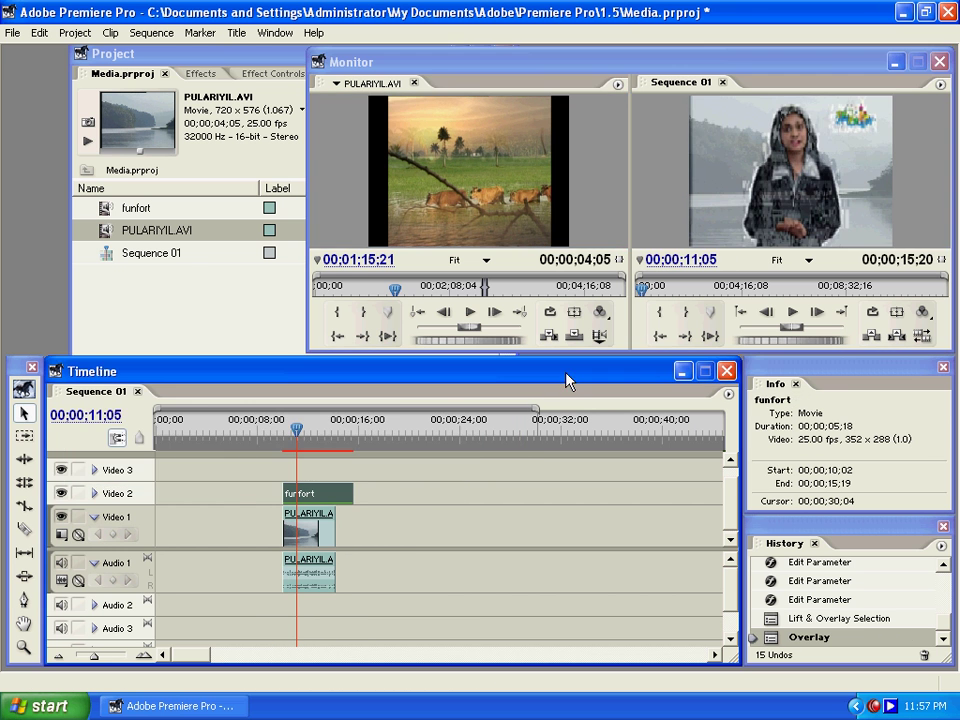
# Step: Unlink the PULARIYIL.AVI clip's audio and video and delete its audio from Audio 1
pyautogui.click(306, 536)
pyautogui.rightClick(305, 540)
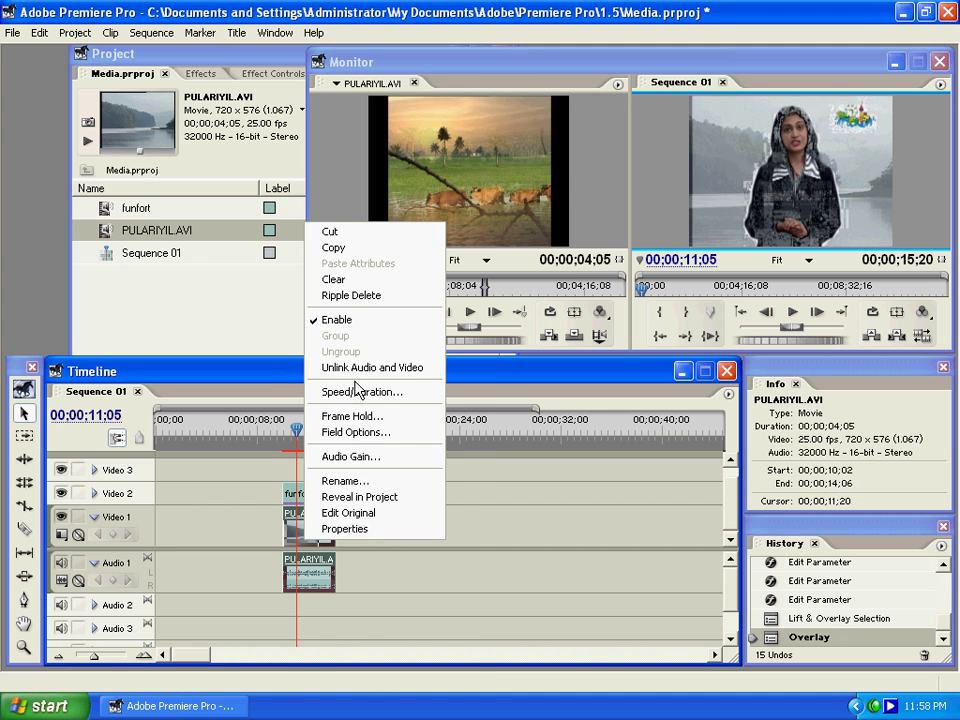
pyautogui.click(357, 369)
pyautogui.click(316, 572)
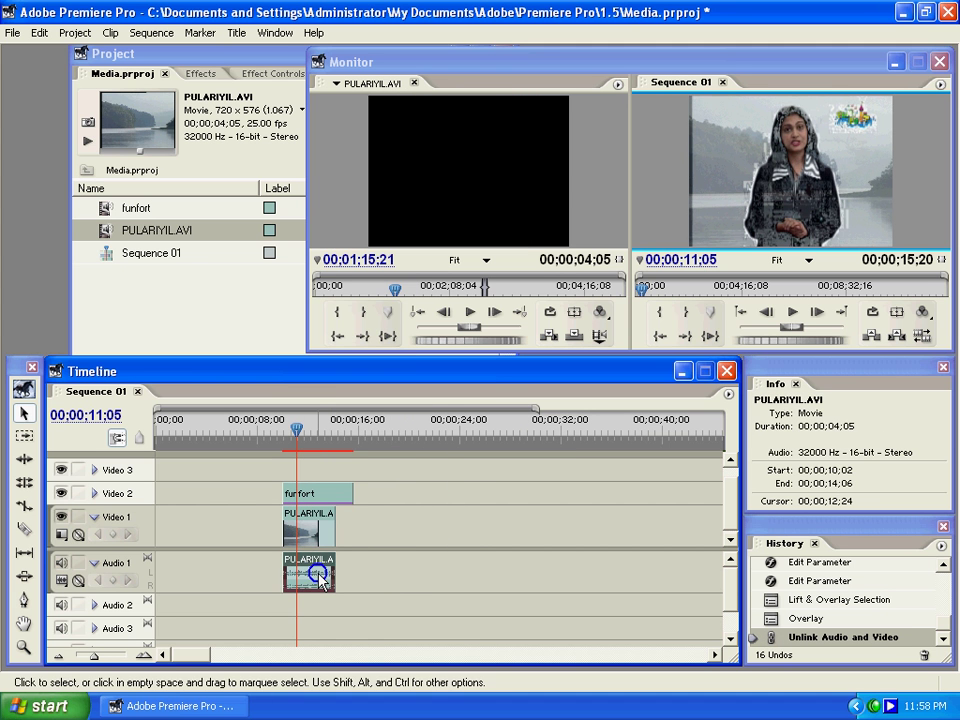
pyautogui.rightClick(317, 571)
pyautogui.click(350, 367)
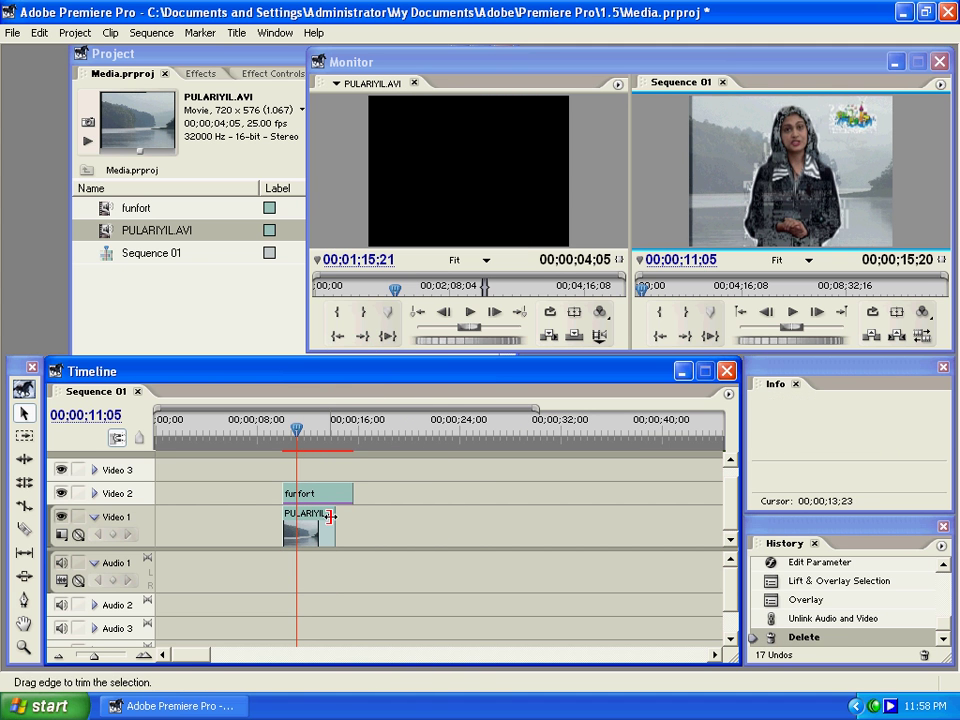
# Step: Extend the PULARIYIL.AVI clip on Video 1 to the end of the funfort clip and preview the keyed composite up to 00;00;11;25
pyautogui.moveTo(329, 515); pyautogui.dragTo(343, 517)
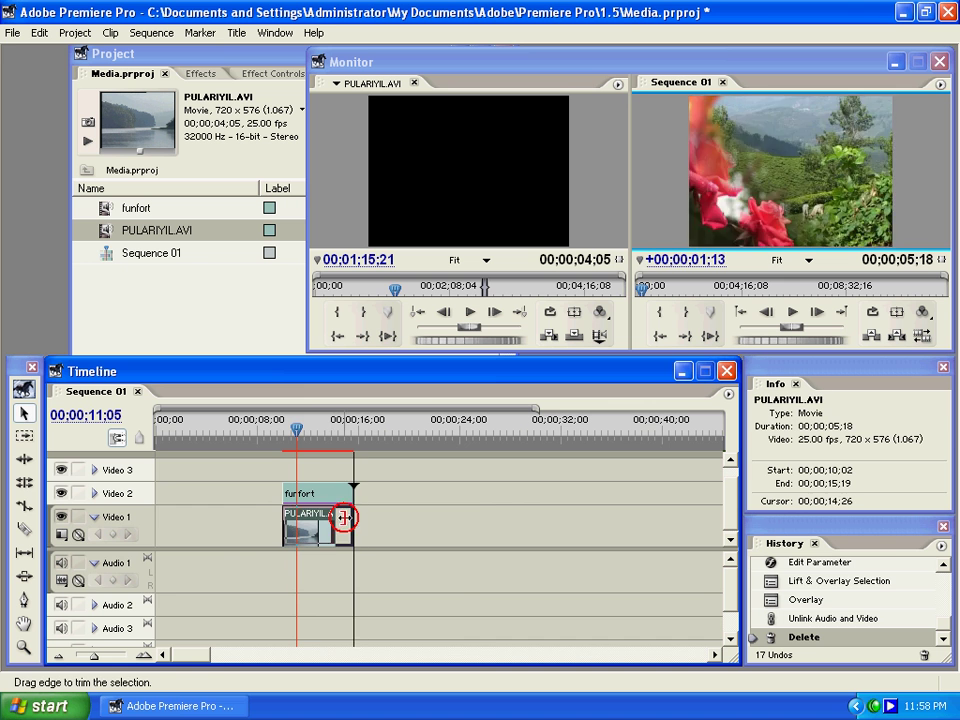
pyautogui.click(292, 432)
pyautogui.moveTo(292, 432)
pyautogui.mouseDown()
pyautogui.moveTo(317, 435)
pyautogui.moveTo(276, 435)
pyautogui.moveTo(311, 446)
pyautogui.moveTo(300, 430)
pyautogui.moveTo(328, 430)
pyautogui.moveTo(283, 433)
pyautogui.moveTo(306, 435)
pyautogui.mouseUp()
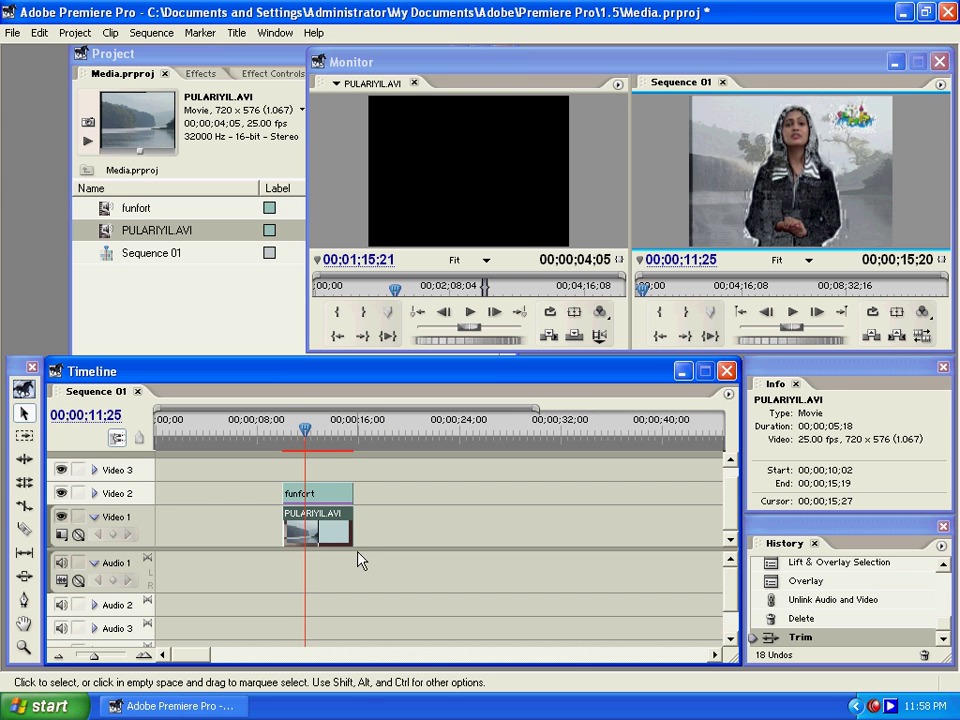
pyautogui.click(332, 496)
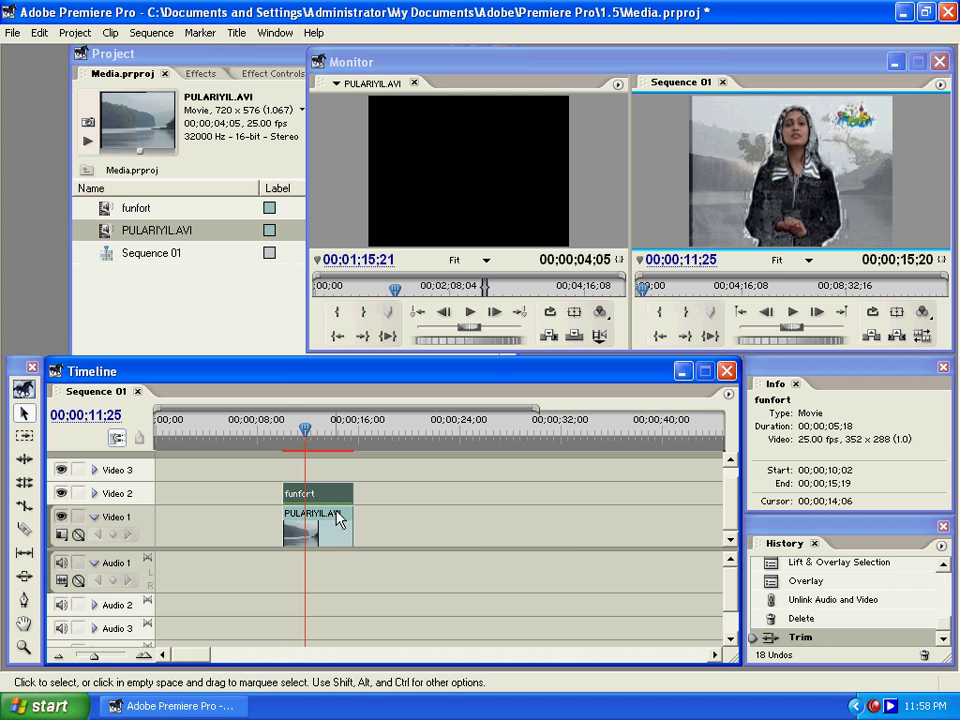
pyautogui.click(335, 529)
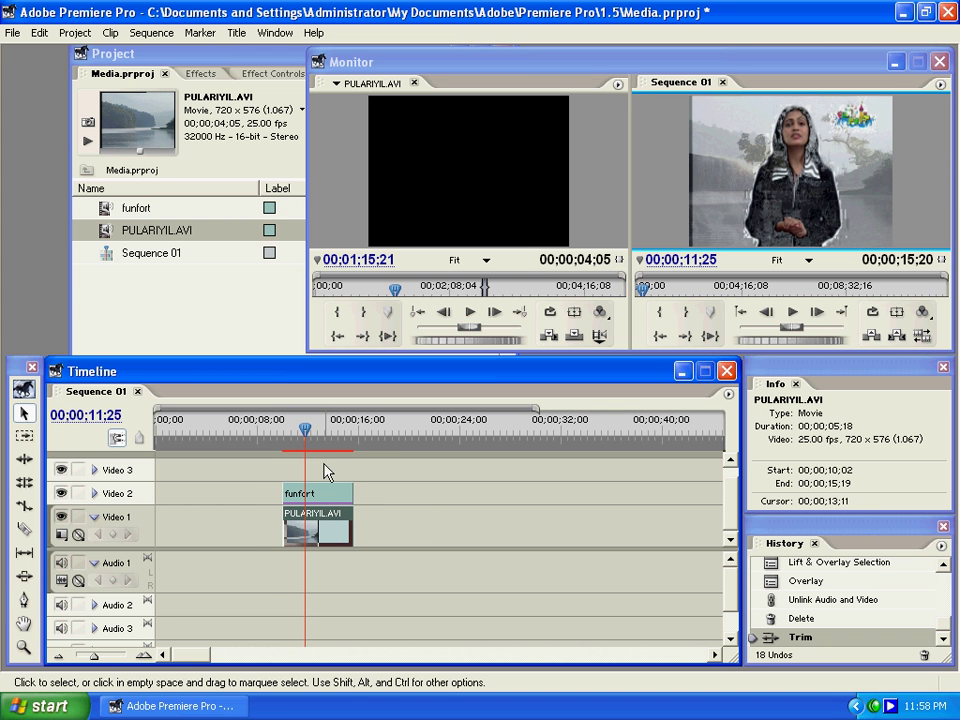
pyautogui.moveTo(303, 427)
pyautogui.mouseDown()
pyautogui.moveTo(313, 435)
pyautogui.moveTo(300, 437)
pyautogui.mouseUp()
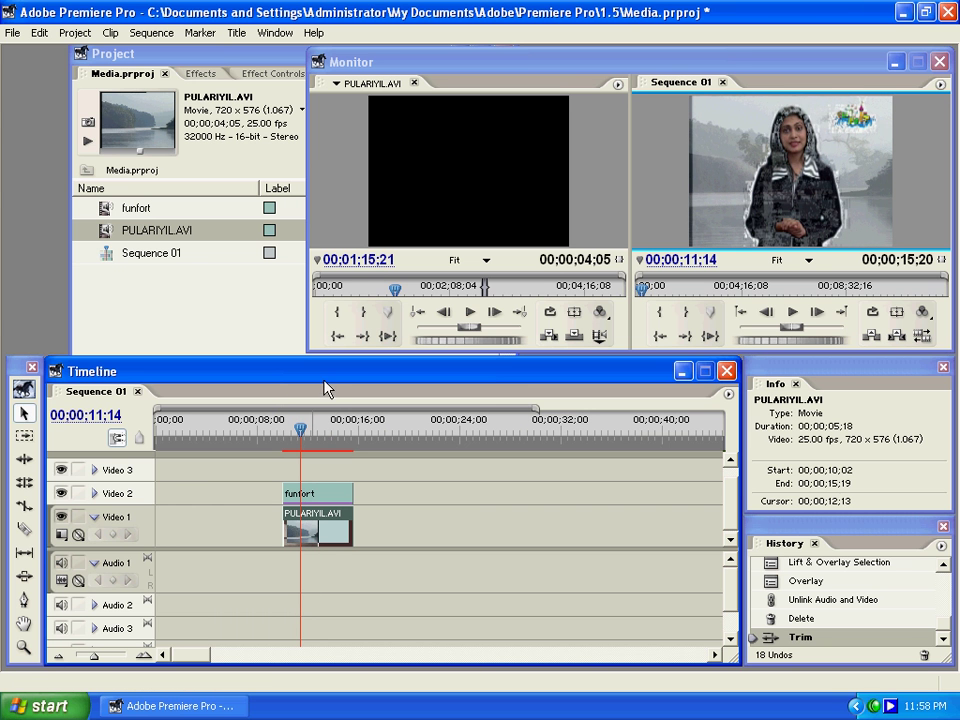
# Step: Load the funfort clip from the project as the source clip and play it back to examine its footage
pyautogui.moveTo(392, 289); pyautogui.dragTo(193, 253)
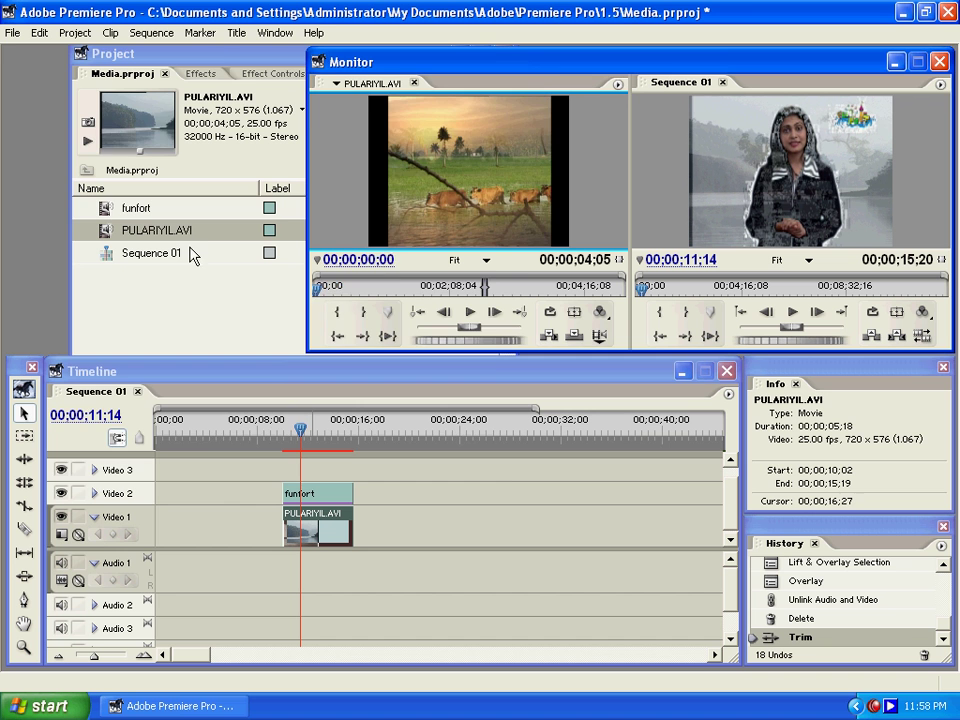
pyautogui.doubleClick(133, 206)
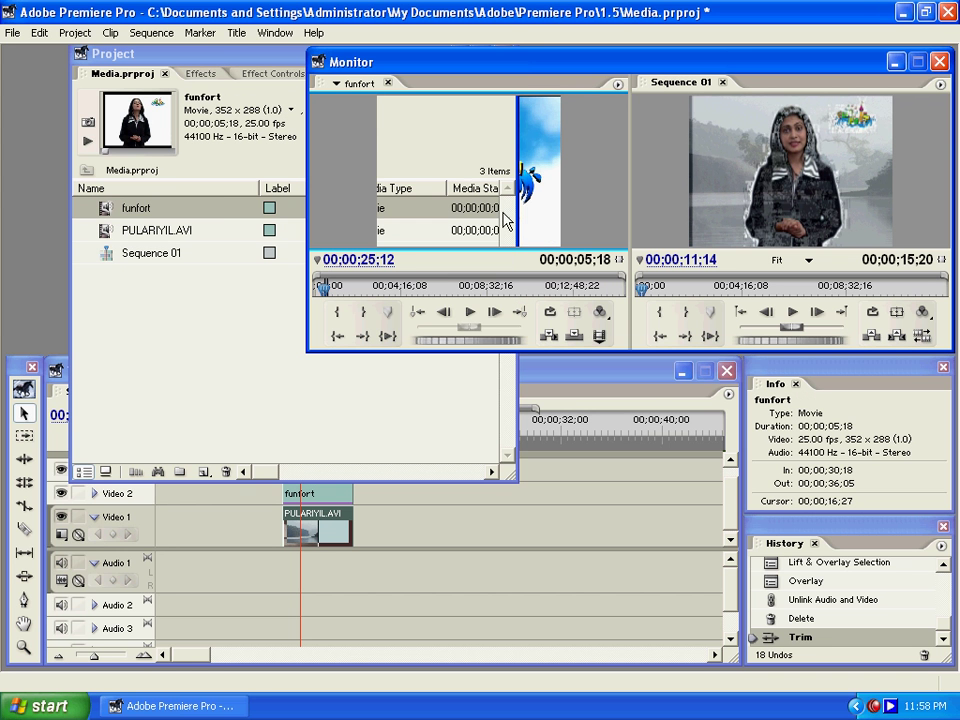
pyautogui.click(476, 317)
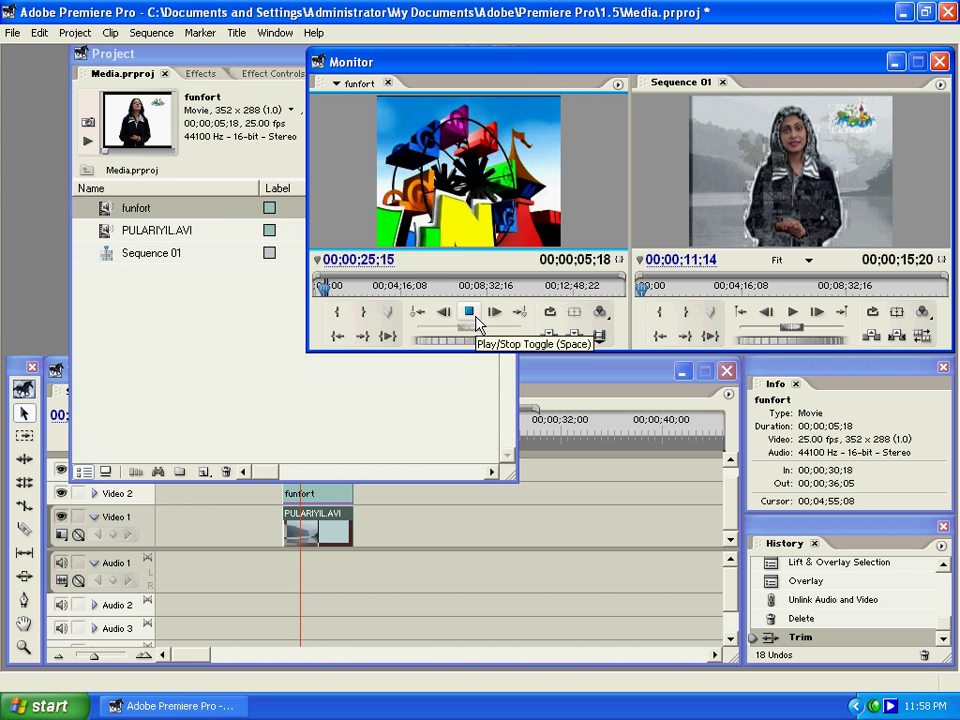
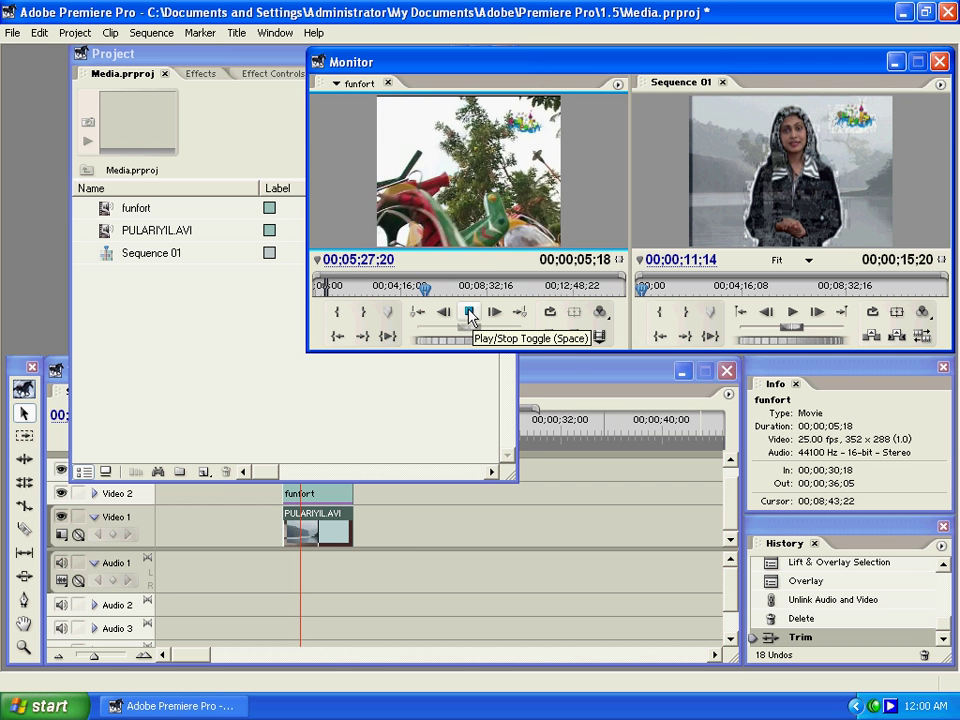
pyautogui.click(469, 313)
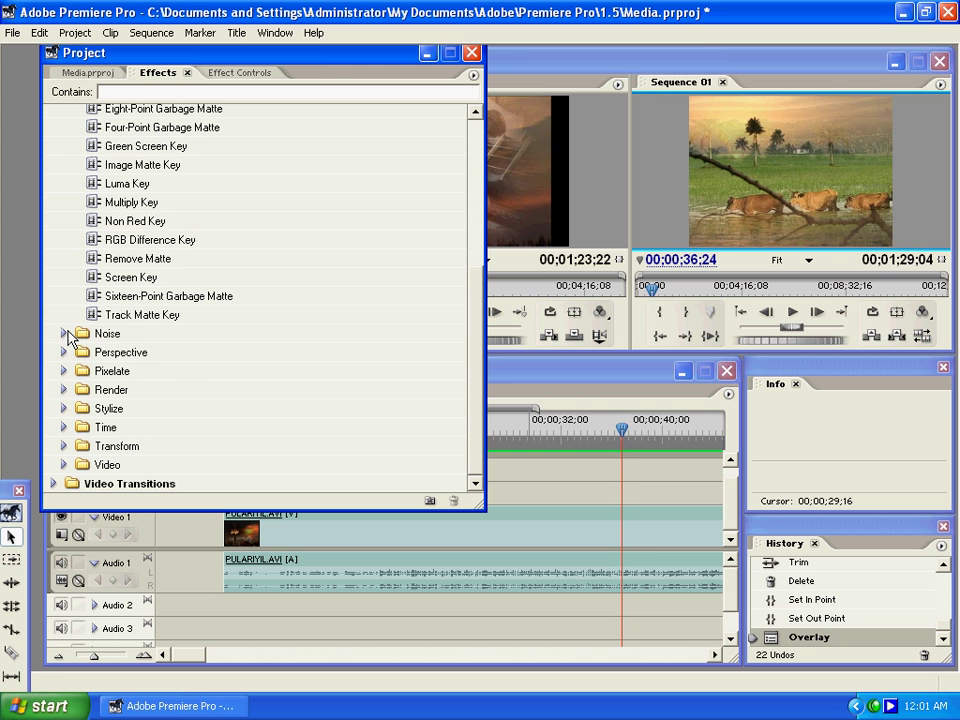
# Step: Apply the Median effect from the Noise group to the PULARIYIL.AVI clip on Video 1 and show its effect controls
pyautogui.click(63, 333)
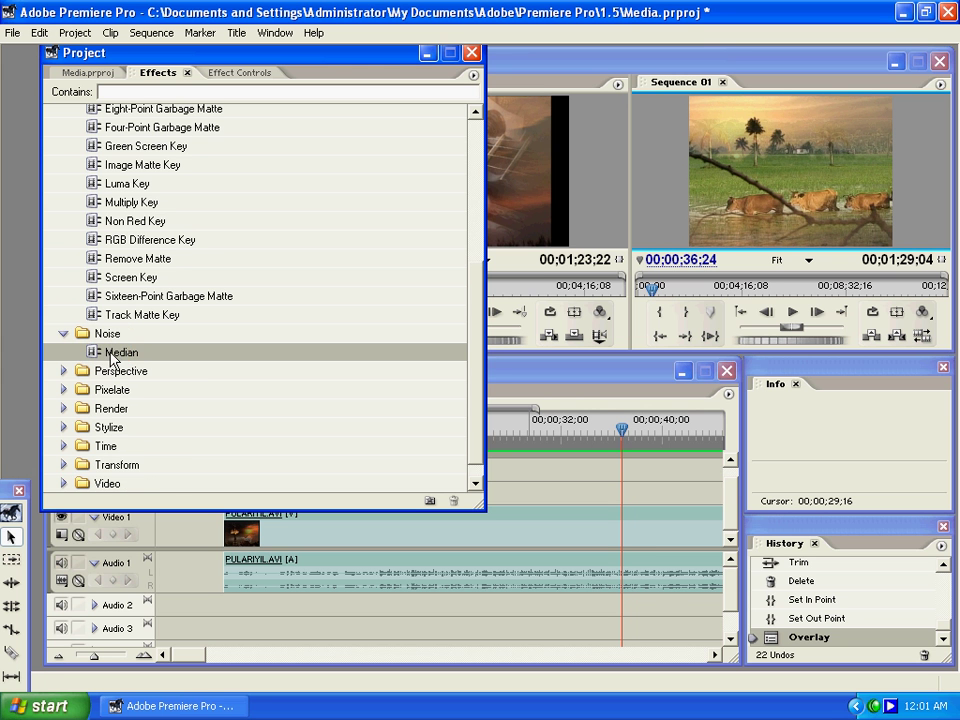
pyautogui.moveTo(113, 358); pyautogui.dragTo(497, 531)
pyautogui.click(245, 73)
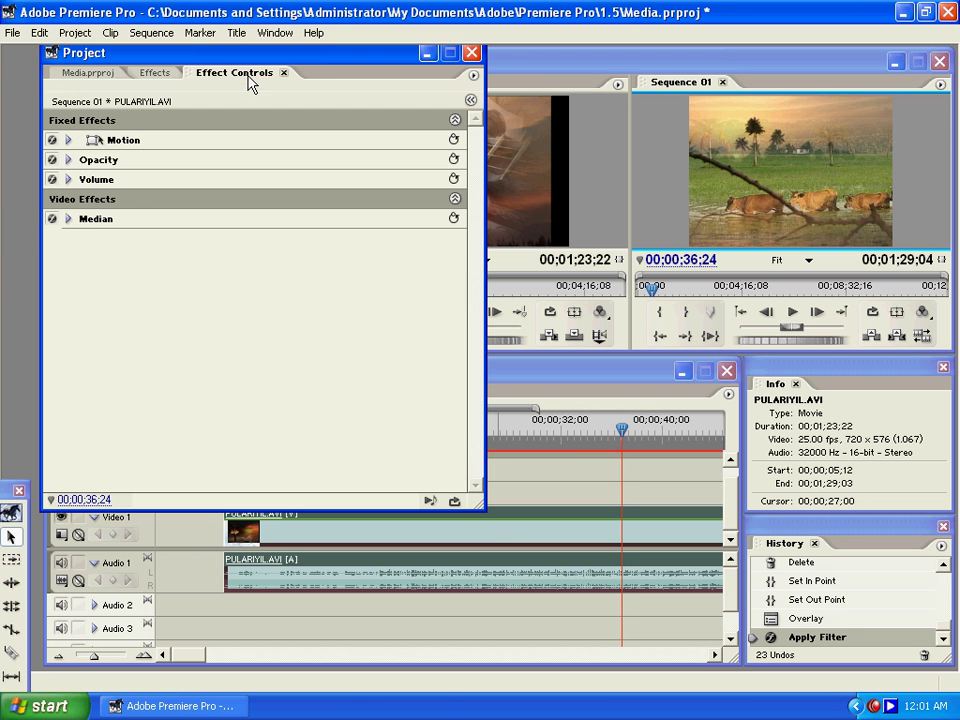
# Step: Set the Median Radius to 9 to preview the blur, and remove the Median effect from the PULARIYIL.AVI clip
pyautogui.click(68, 220)
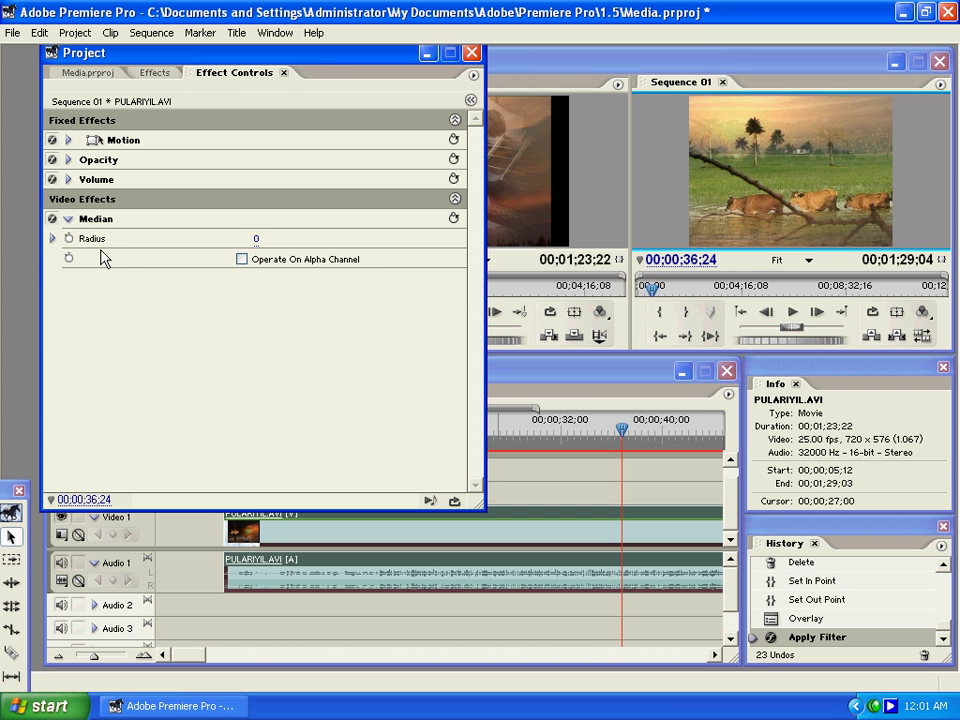
pyautogui.click(60, 239)
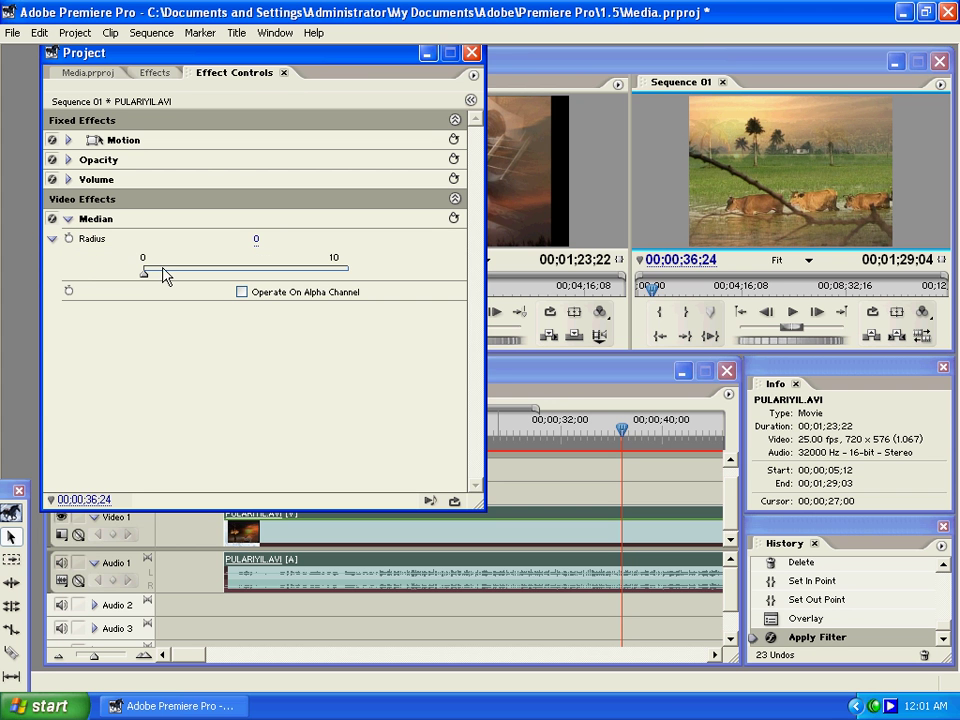
pyautogui.click(163, 270)
pyautogui.click(255, 280)
pyautogui.moveTo(208, 279); pyautogui.dragTo(333, 283)
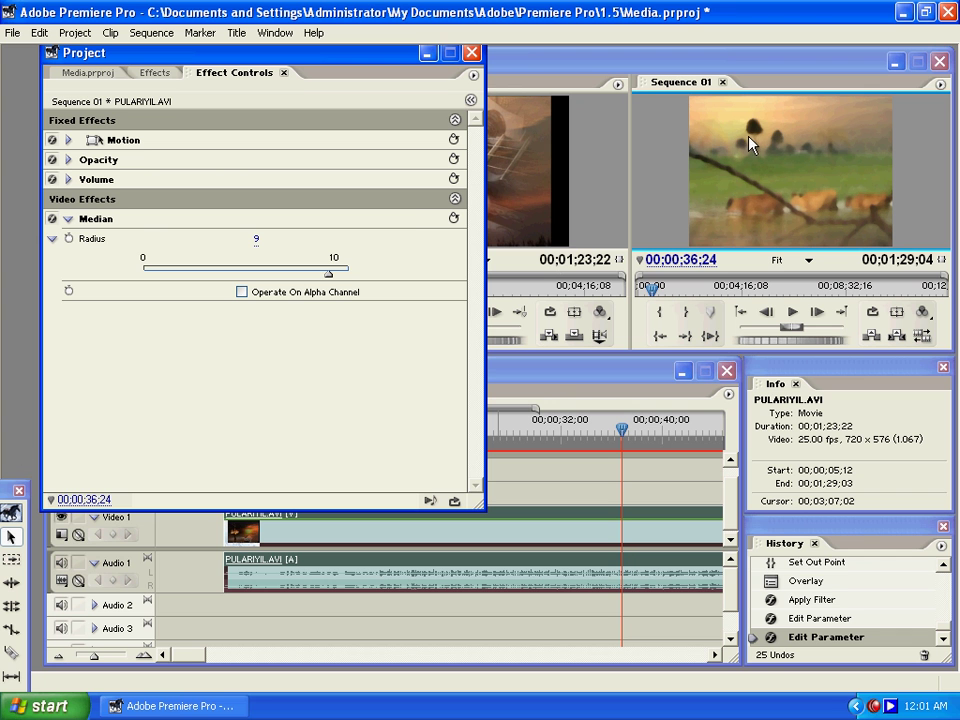
pyautogui.click(97, 222)
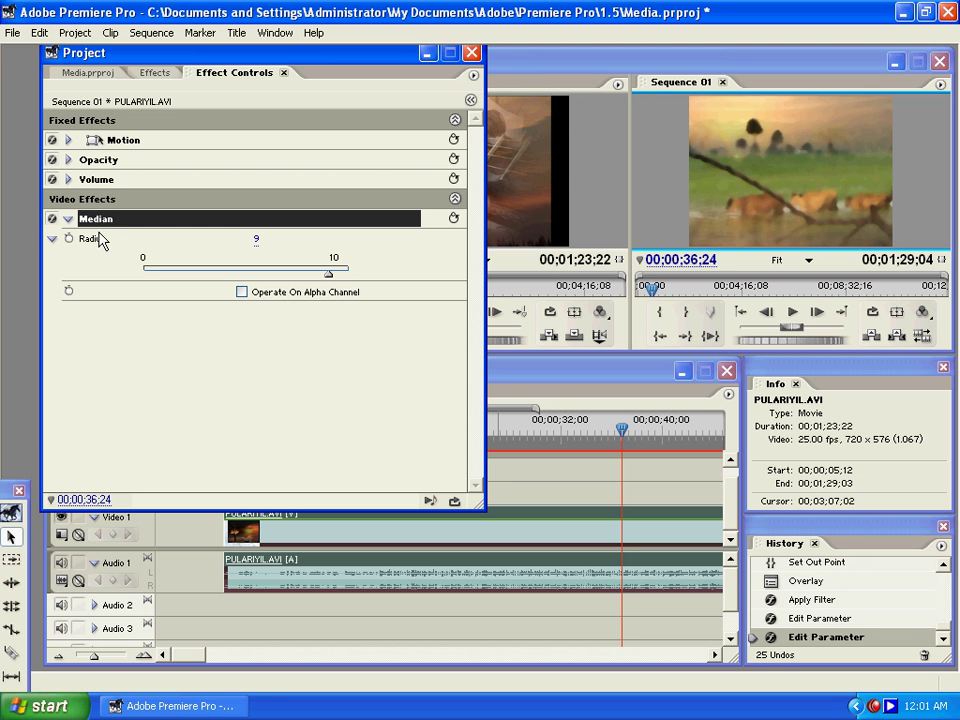
pyautogui.press('Delete')
# Step: Return to the effects list and expand the Perspective group to reach the Basic 3D effect
pyautogui.click(155, 72)
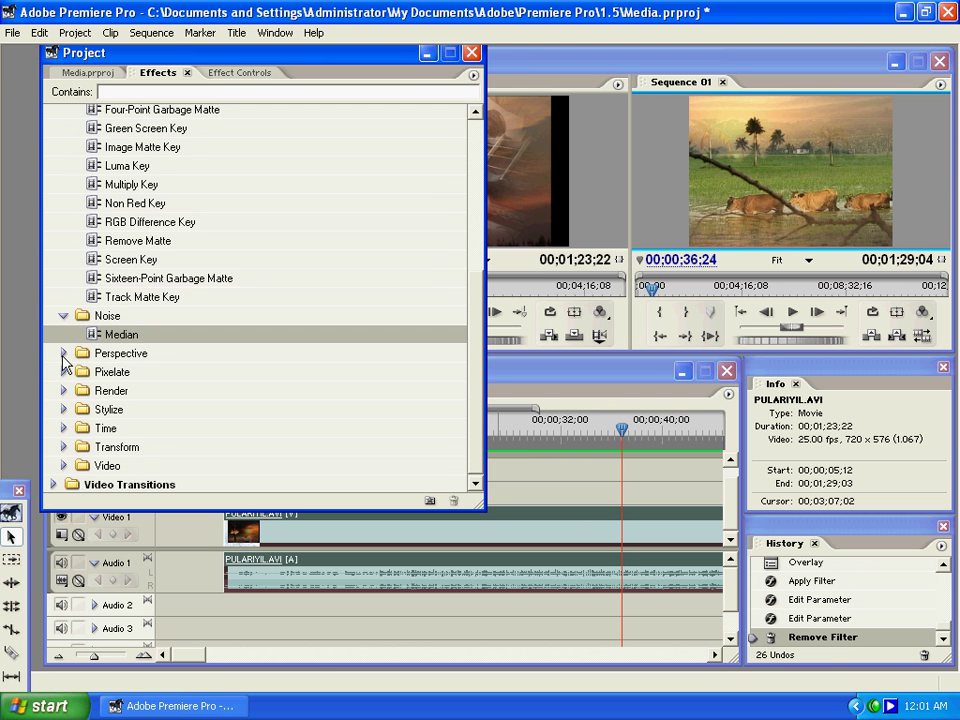
pyautogui.click(60, 355)
pyautogui.scroll(-2, 79, 321)
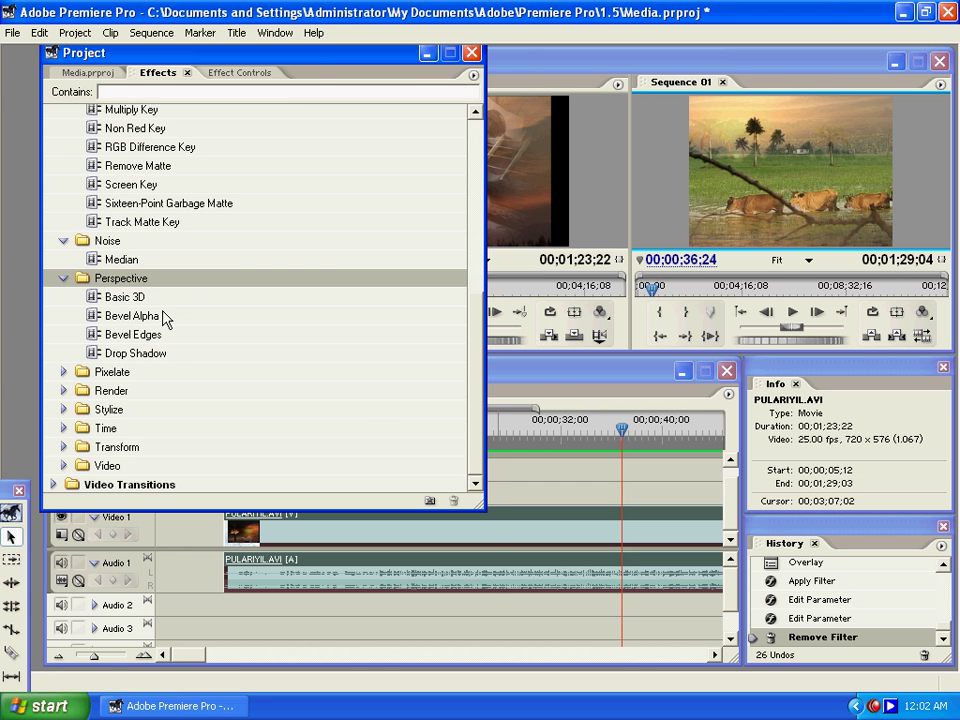
pyautogui.click(125, 298)
# Step: Move the playhead to 00;00;26;24 and apply the Basic 3D effect to the PULARIYIL.AVI clip on Video 1
pyautogui.moveTo(537, 422); pyautogui.dragTo(497, 426)
pyautogui.click(300, 62)
pyautogui.moveTo(300, 62); pyautogui.dragTo(279, 61)
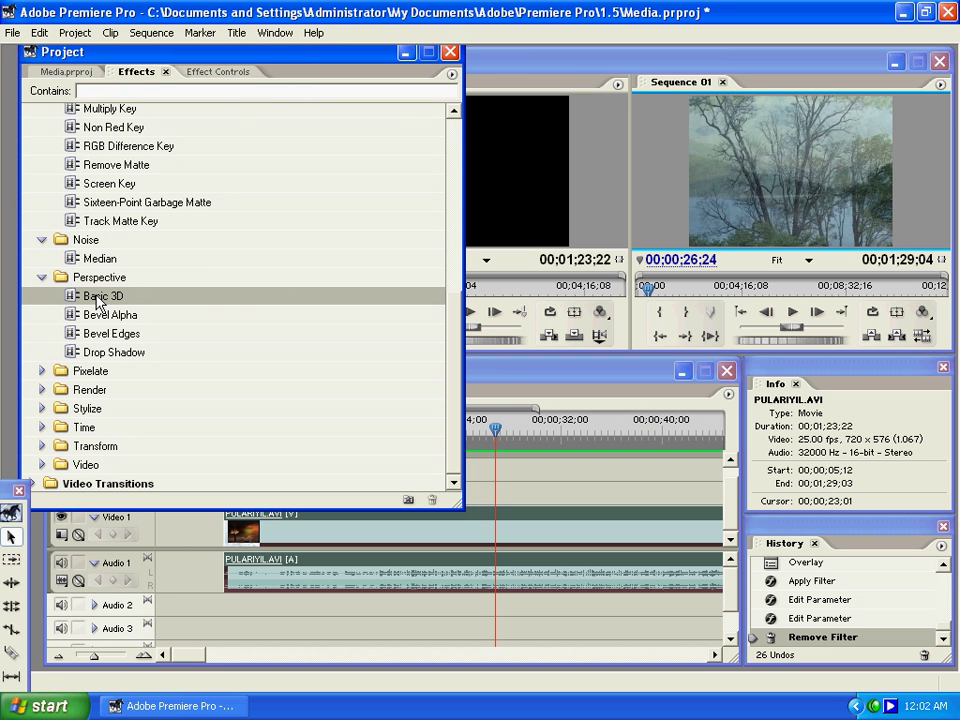
pyautogui.moveTo(60, 300); pyautogui.dragTo(474, 531)
# Step: Open the Basic 3D settings of the PULARIYIL.AVI clip and set Swivel to 2 x 50.0°
pyautogui.click(214, 72)
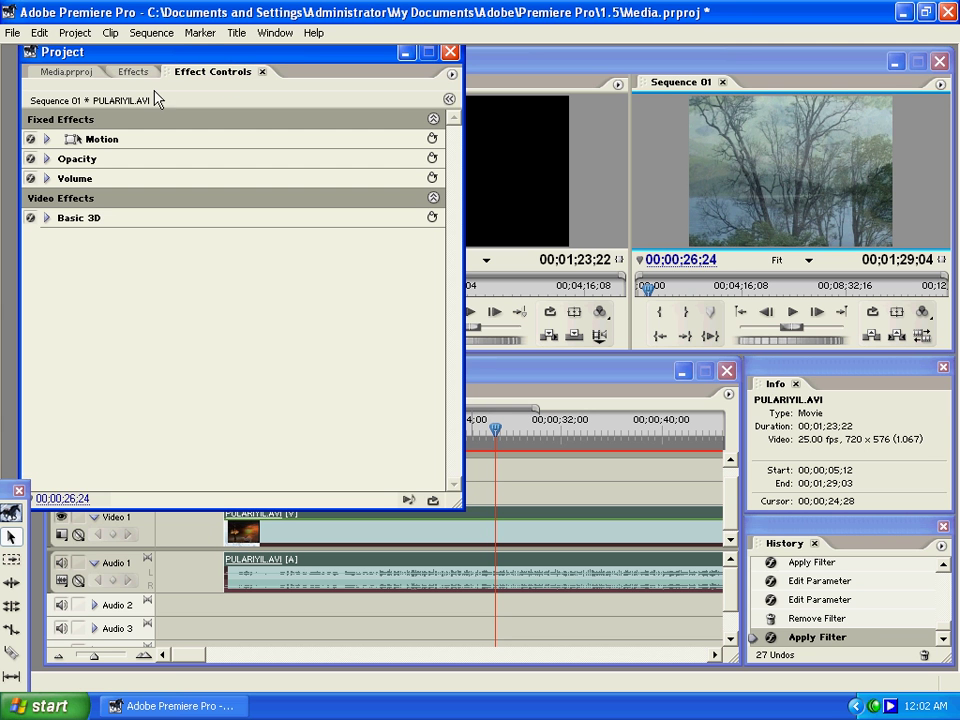
pyautogui.click(46, 217)
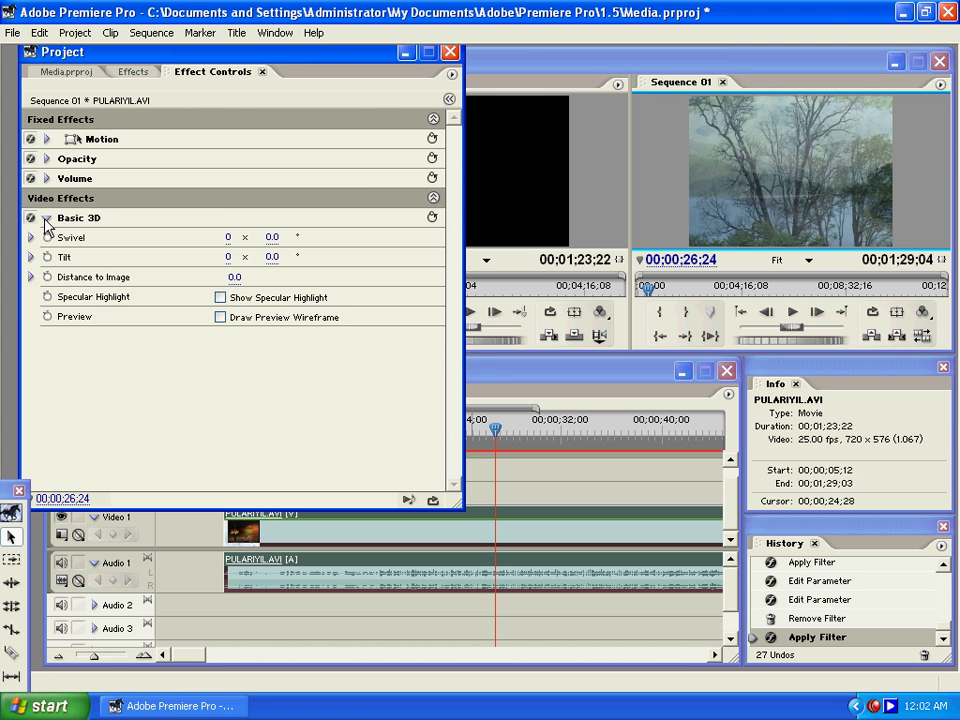
pyautogui.click(31, 237)
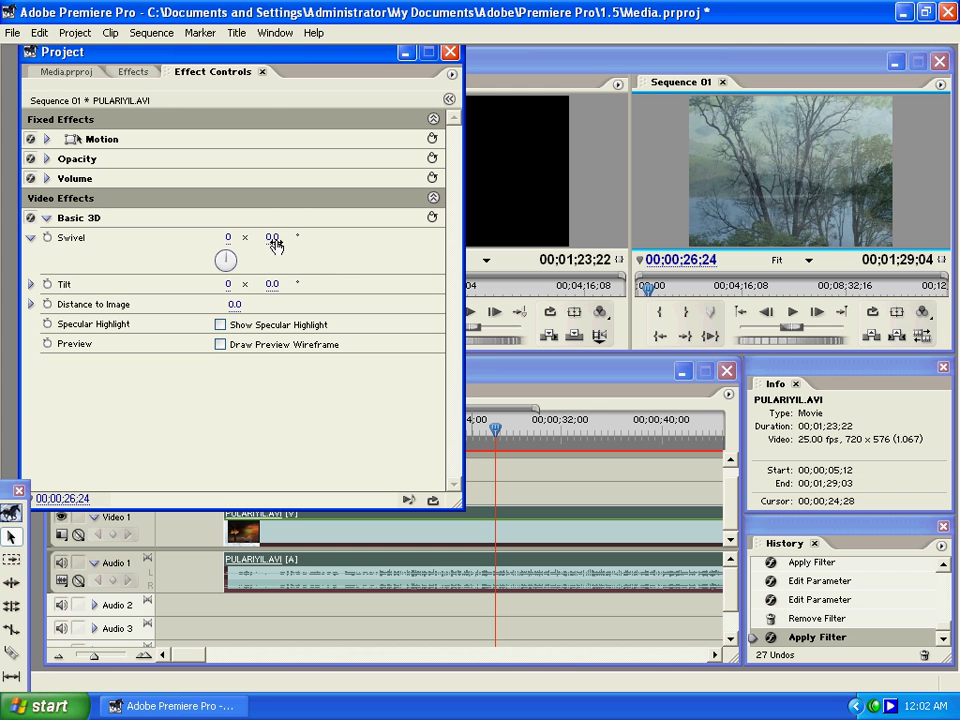
pyautogui.moveTo(275, 246)
pyautogui.mouseDown()
pyautogui.moveTo(295, 246)
pyautogui.moveTo(260, 262)
pyautogui.moveTo(276, 242)
pyautogui.moveTo(268, 240)
pyautogui.moveTo(220, 268)
pyautogui.mouseUp()
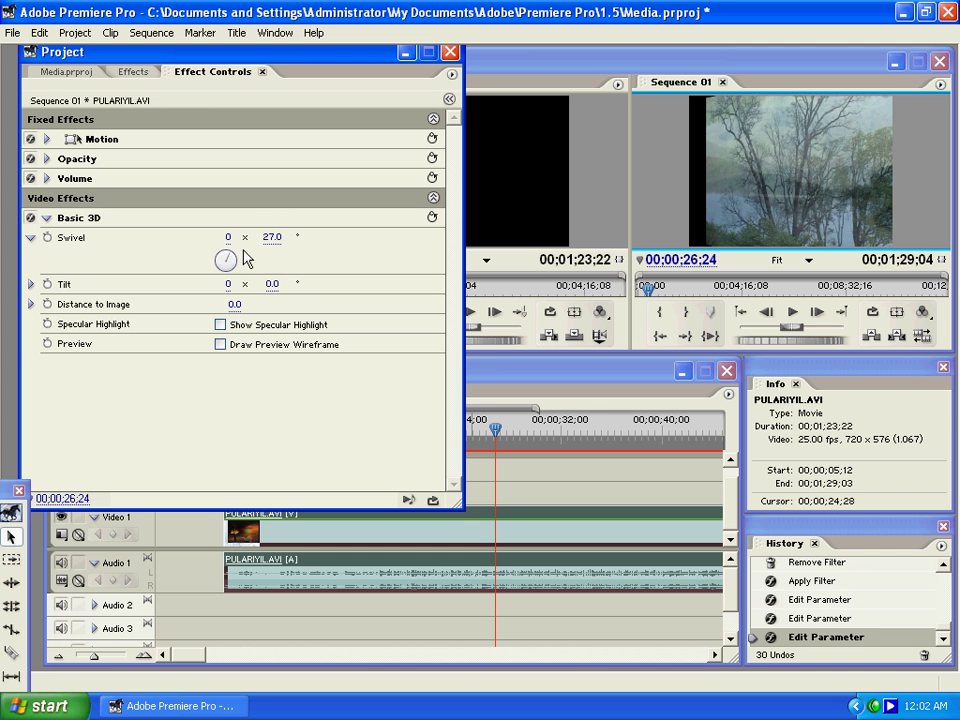
pyautogui.moveTo(272, 238); pyautogui.dragTo(275, 238)
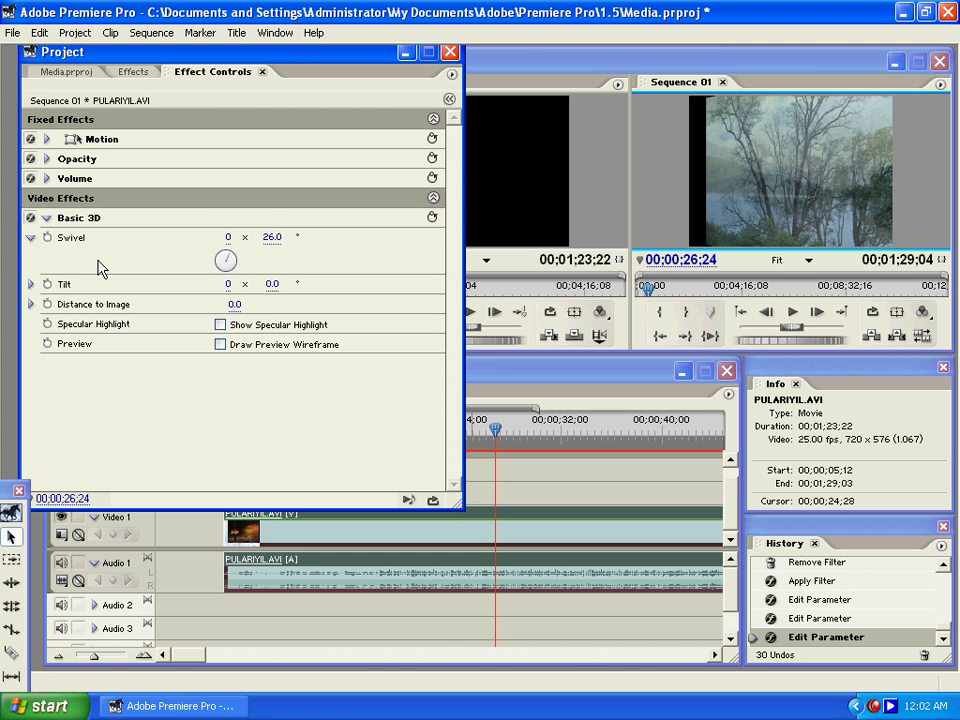
pyautogui.click(225, 258)
pyautogui.moveTo(225, 258); pyautogui.dragTo(347, 261)
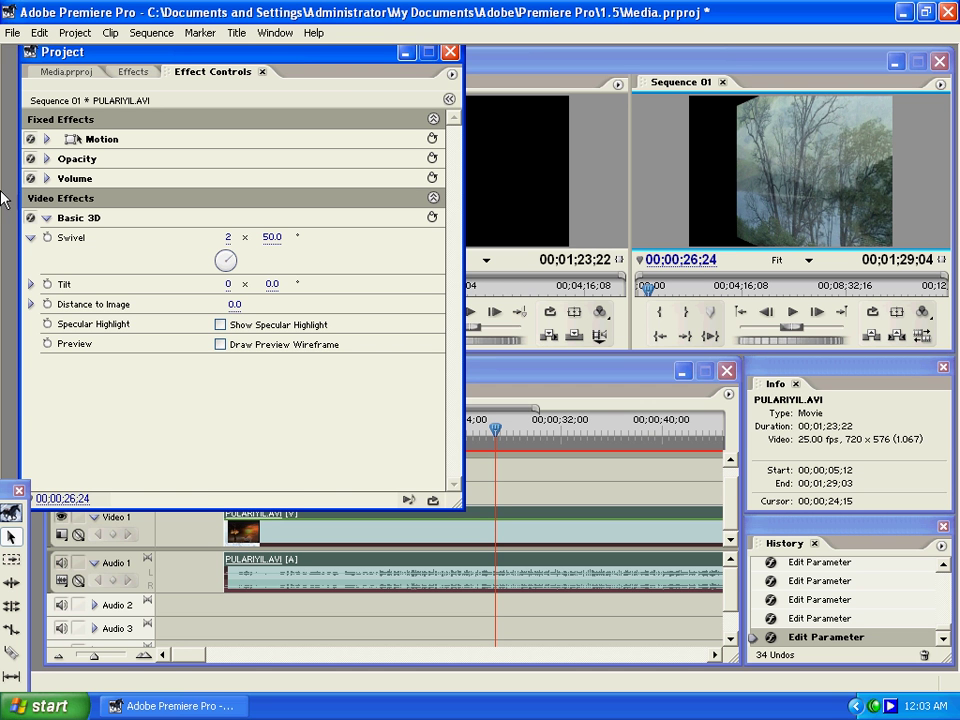
# Step: Set the Basic 3D Tilt to 50.0°
pyautogui.click(36, 285)
pyautogui.click(31, 285)
pyautogui.moveTo(257, 286); pyautogui.dragTo(263, 285)
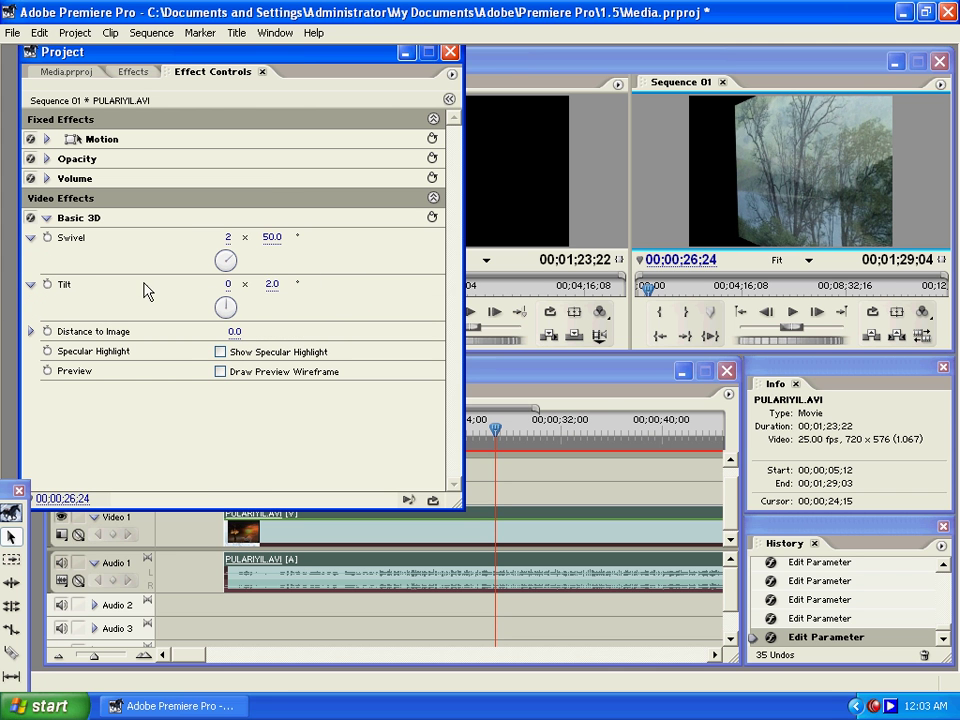
pyautogui.click(273, 284)
pyautogui.moveTo(276, 284); pyautogui.dragTo(255, 286)
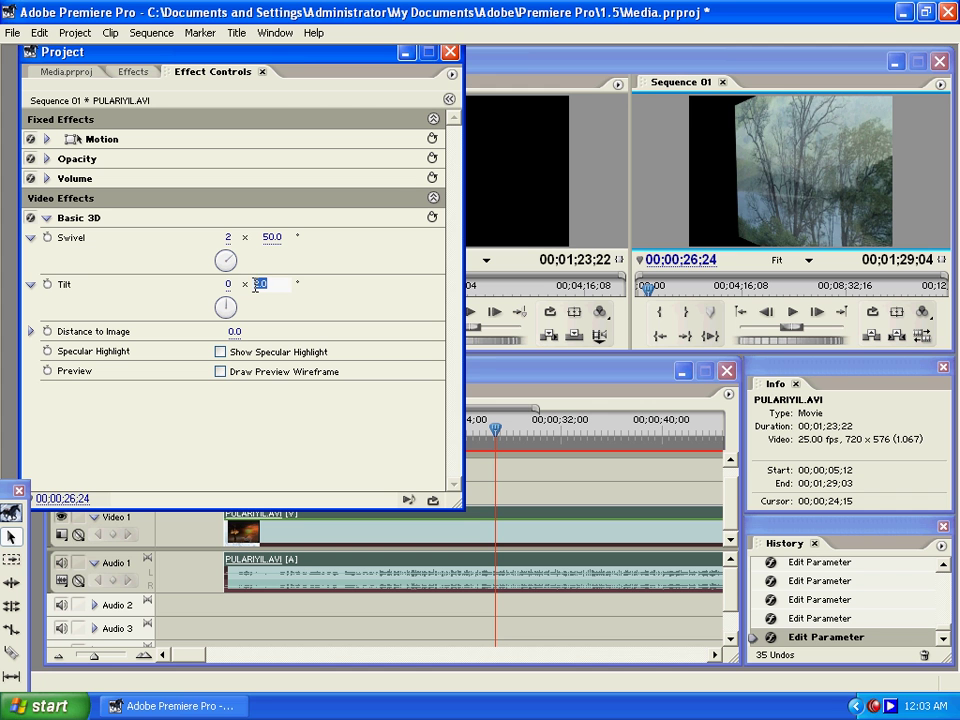
pyautogui.write('50')
pyautogui.press('Return')
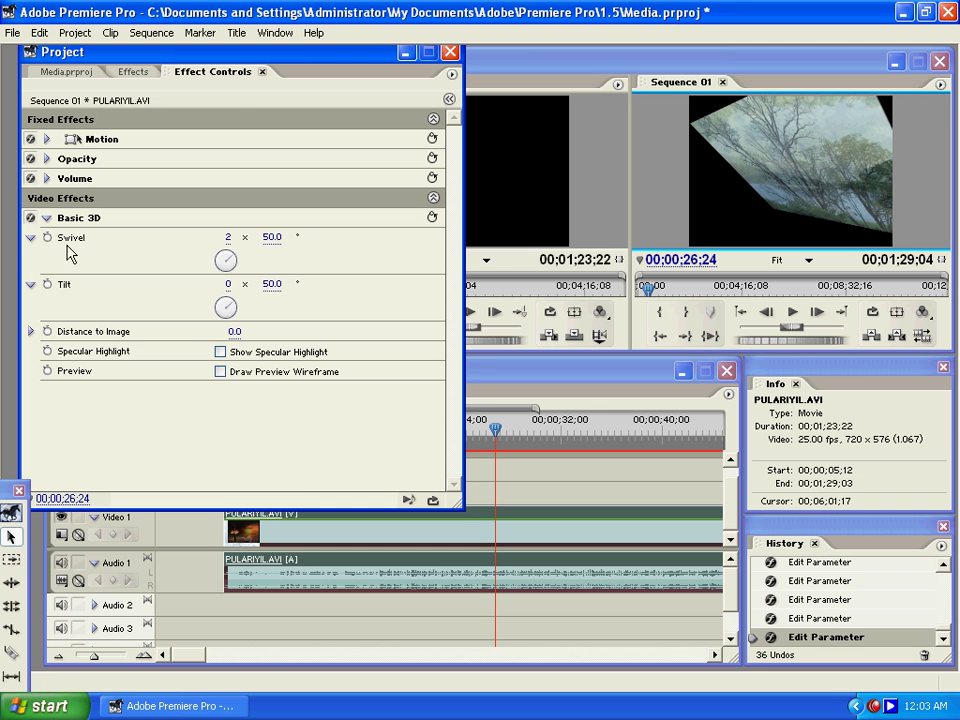
# Step: Set the Basic 3D Distance to Image to 45.0, and remove the Basic 3D effect from the PULARIYIL.AVI clip
pyautogui.click(31, 332)
pyautogui.moveTo(126, 362); pyautogui.dragTo(174, 367)
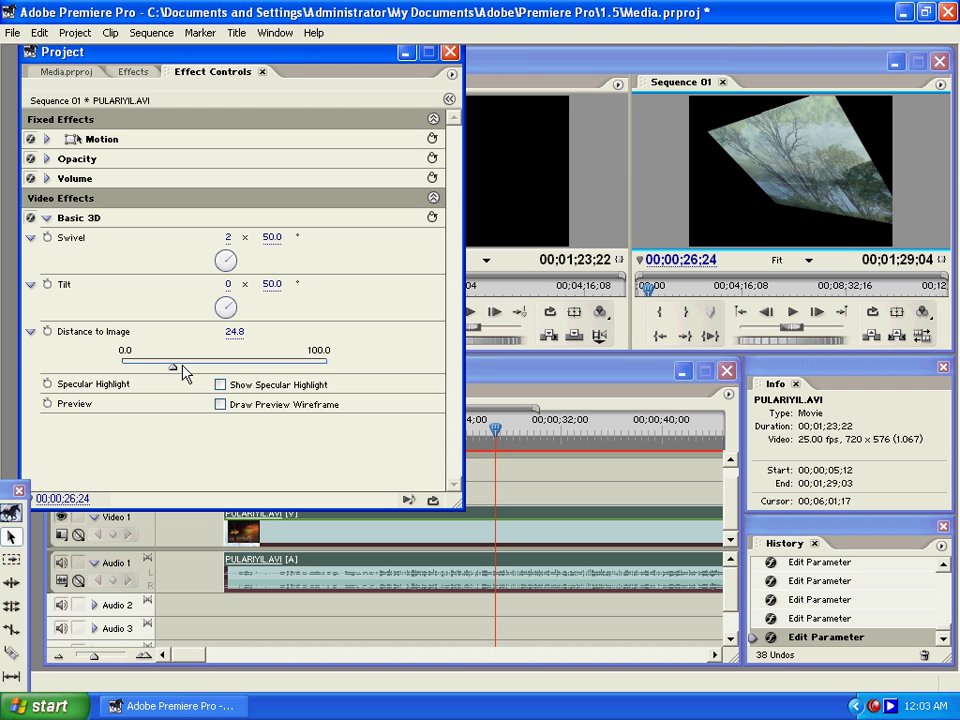
pyautogui.moveTo(183, 373); pyautogui.dragTo(215, 368)
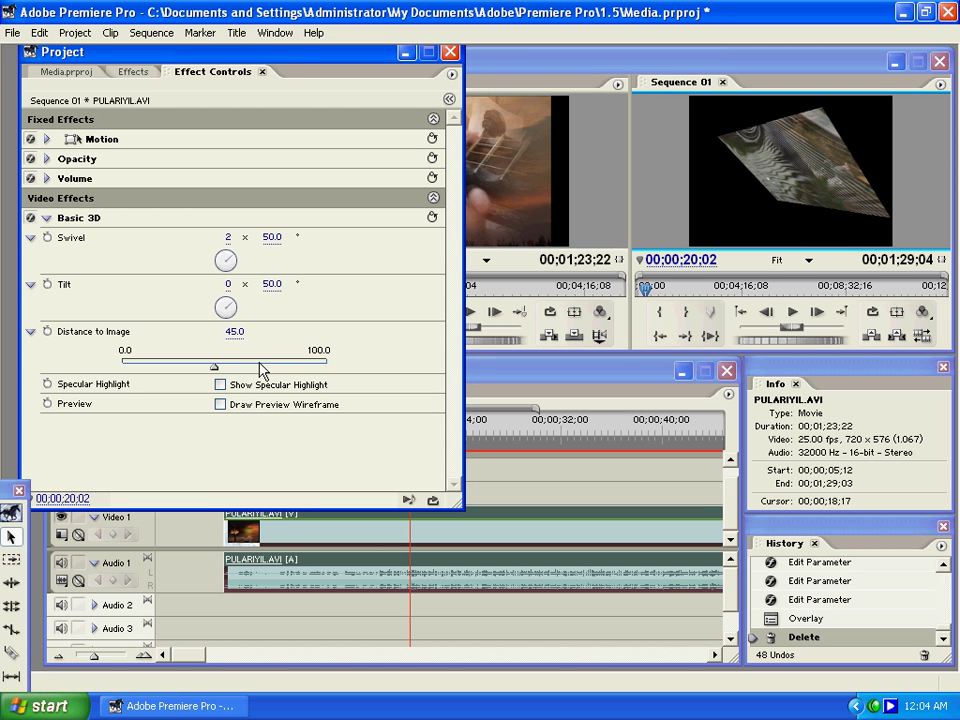
pyautogui.click(72, 222)
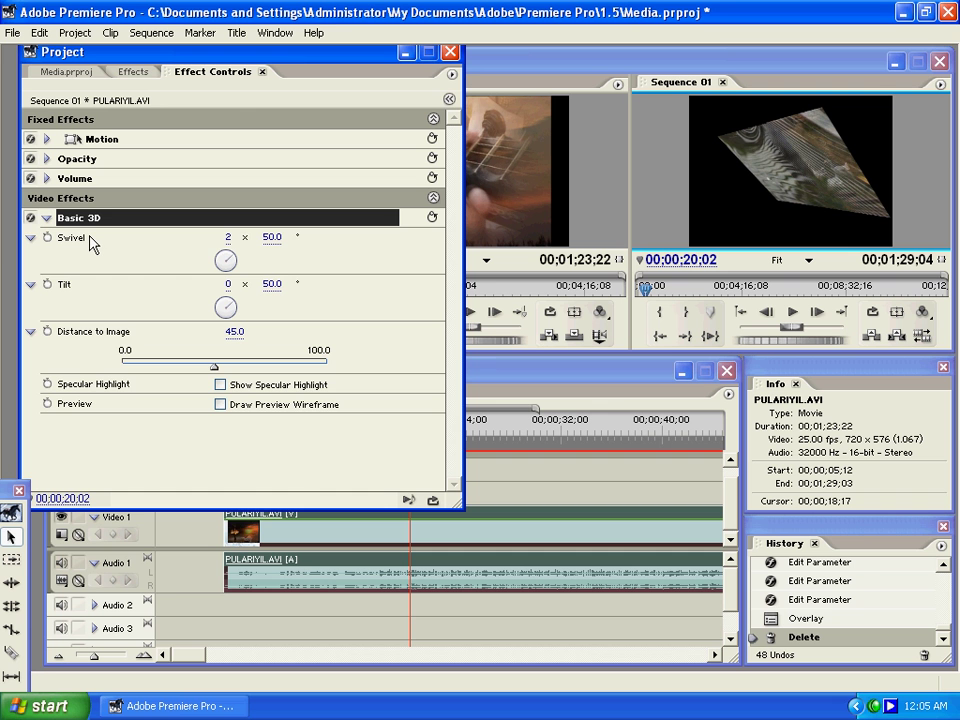
pyautogui.press('Delete')
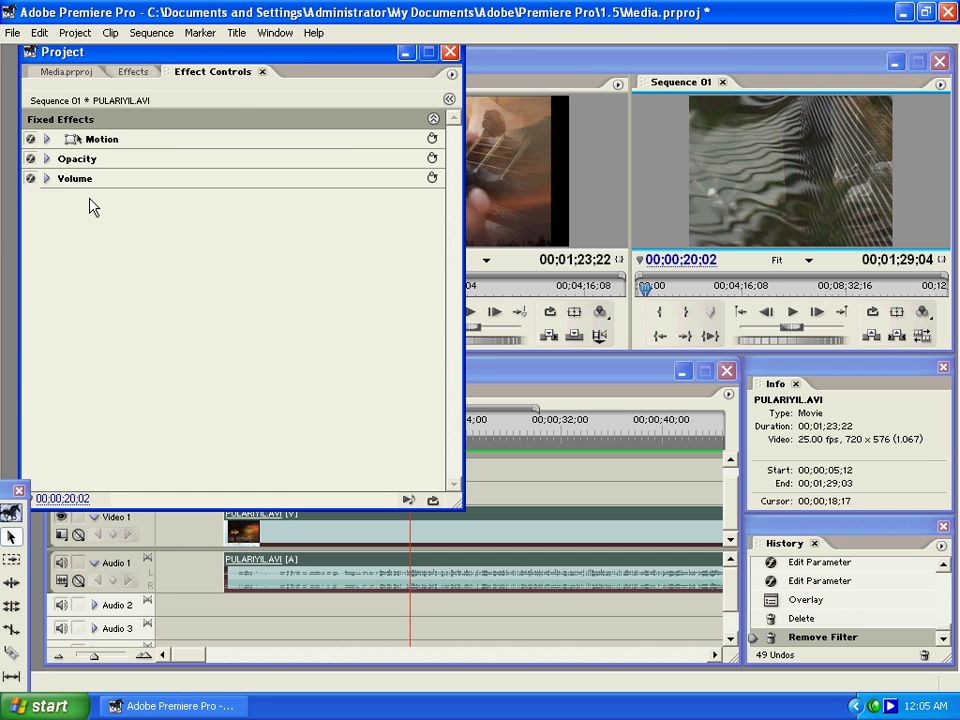
# Step: Apply the Bevel Edges effect from the Perspective group to the PULARIYIL.AVI clip on Video 1 and show its effect controls
pyautogui.click(125, 72)
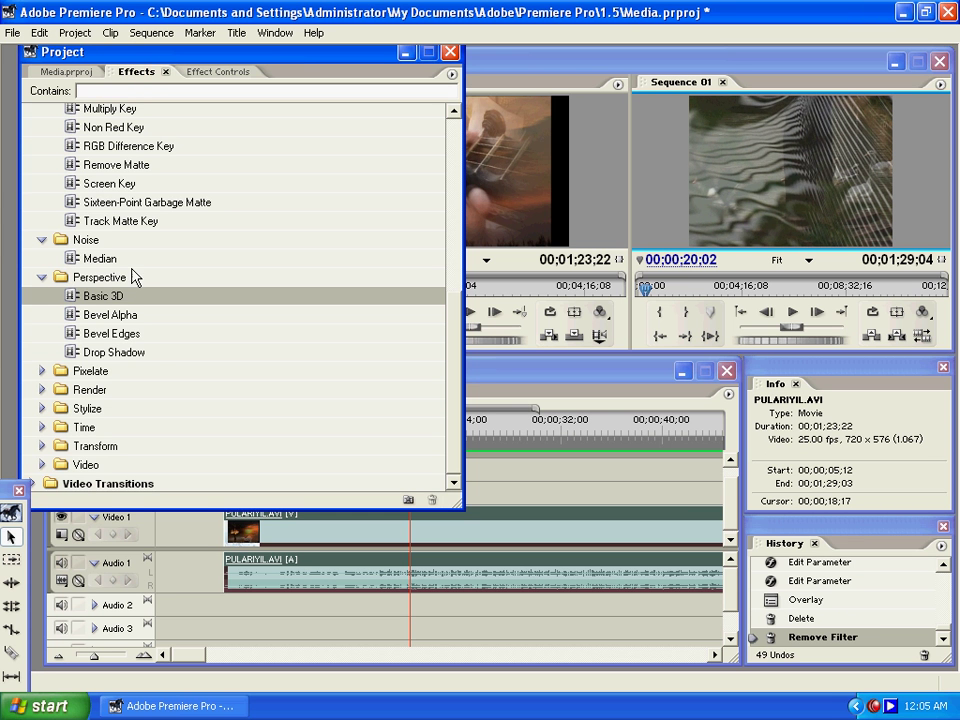
pyautogui.click(115, 340)
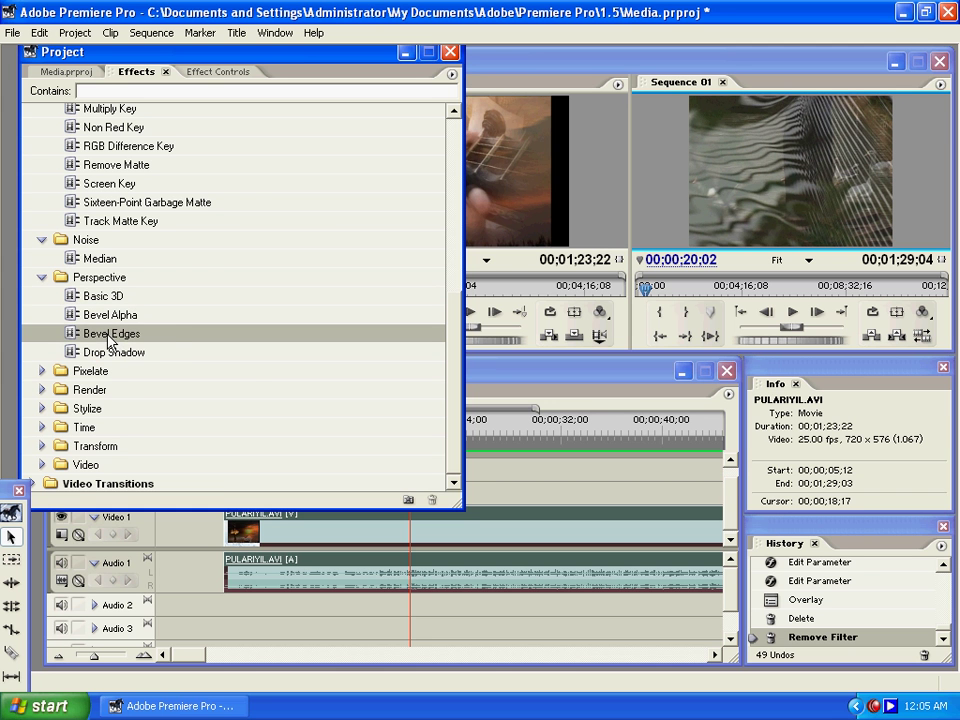
pyautogui.click(92, 336)
pyautogui.moveTo(92, 336); pyautogui.dragTo(467, 544)
pyautogui.click(200, 74)
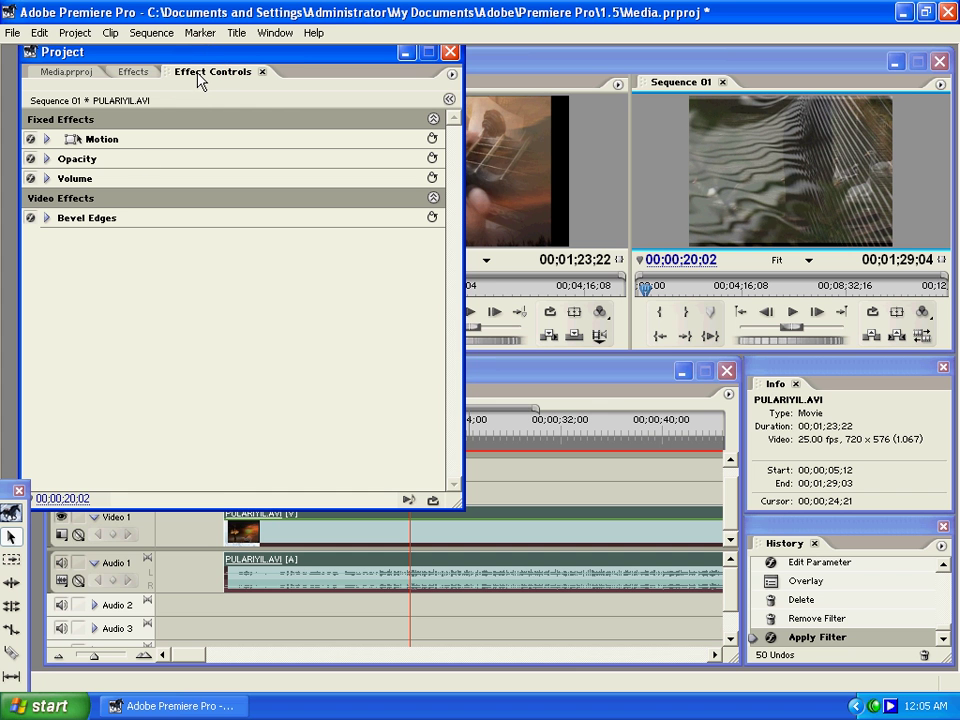
# Step: Set the Bevel Edges Edge Thickness to 0.24
pyautogui.click(46, 217)
pyautogui.click(30, 237)
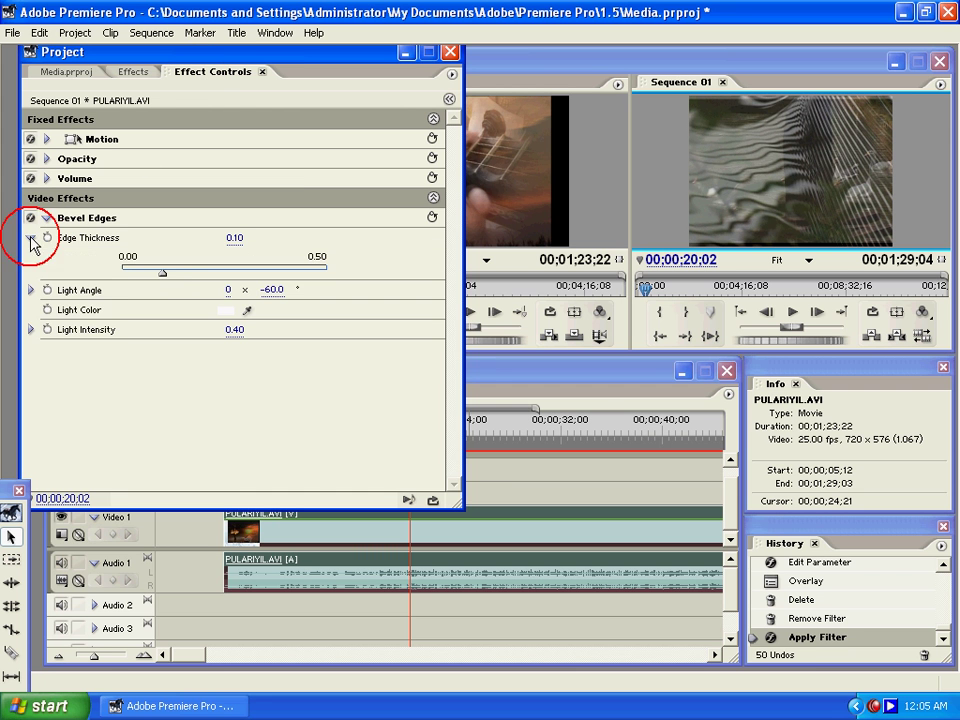
pyautogui.click(225, 280)
pyautogui.moveTo(225, 281); pyautogui.dragTo(224, 285)
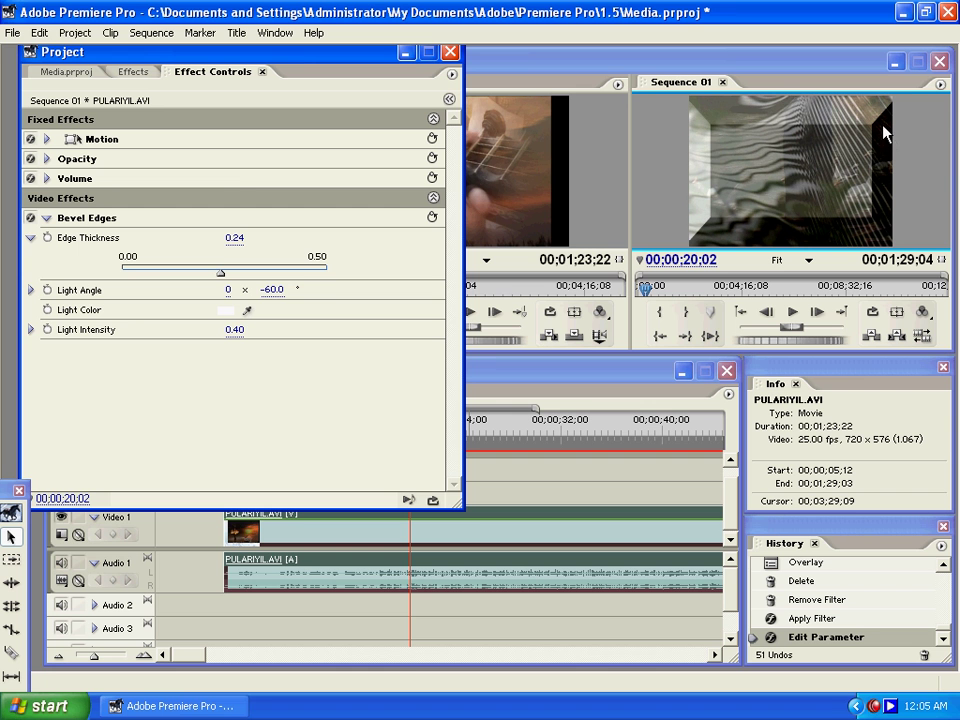
# Step: Rotate the Bevel Edges Light Angle to 1 x 222.0°
pyautogui.click(30, 290)
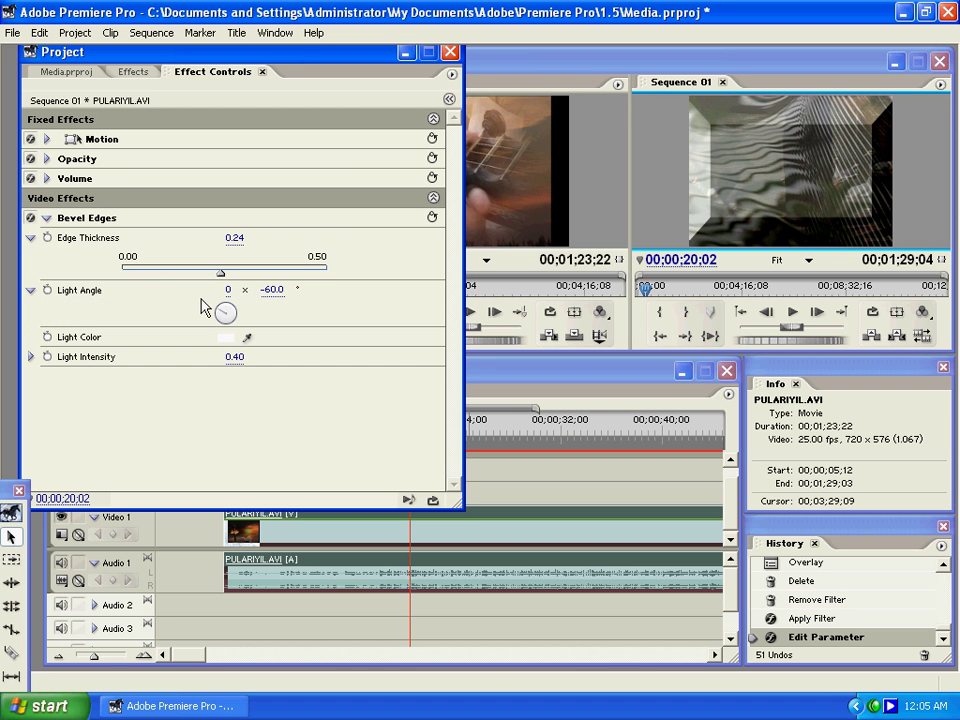
pyautogui.moveTo(230, 316)
pyautogui.mouseDown()
pyautogui.moveTo(313, 354)
pyautogui.moveTo(326, 381)
pyautogui.moveTo(317, 401)
pyautogui.moveTo(253, 369)
pyautogui.moveTo(236, 337)
pyautogui.mouseUp()
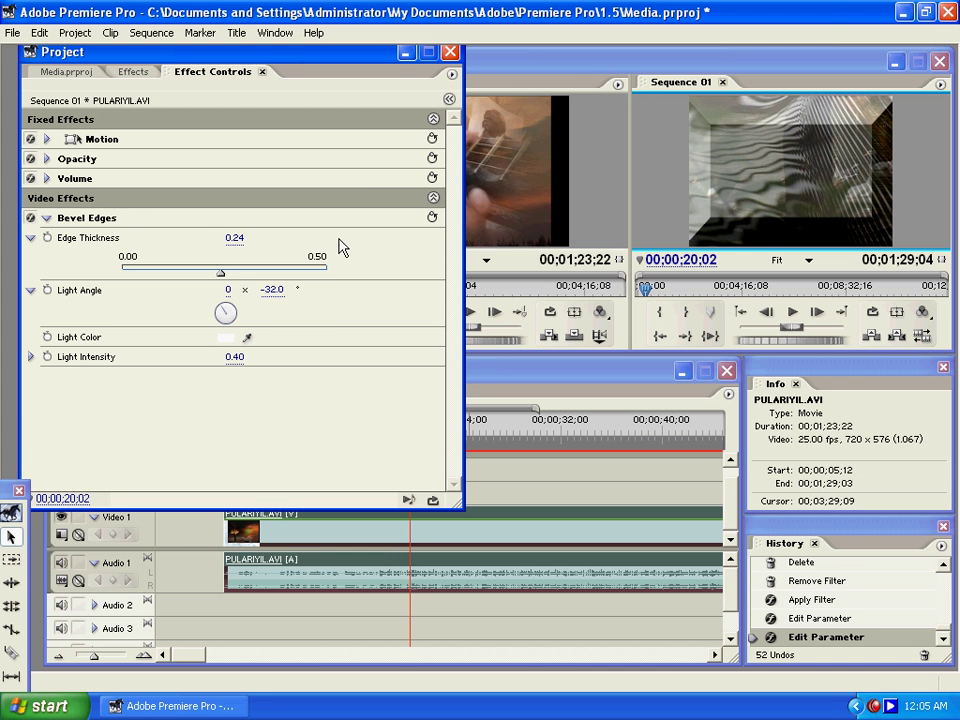
pyautogui.moveTo(246, 311)
pyautogui.mouseDown()
pyautogui.moveTo(285, 352)
pyautogui.moveTo(482, 418)
pyautogui.moveTo(514, 418)
pyautogui.mouseUp()
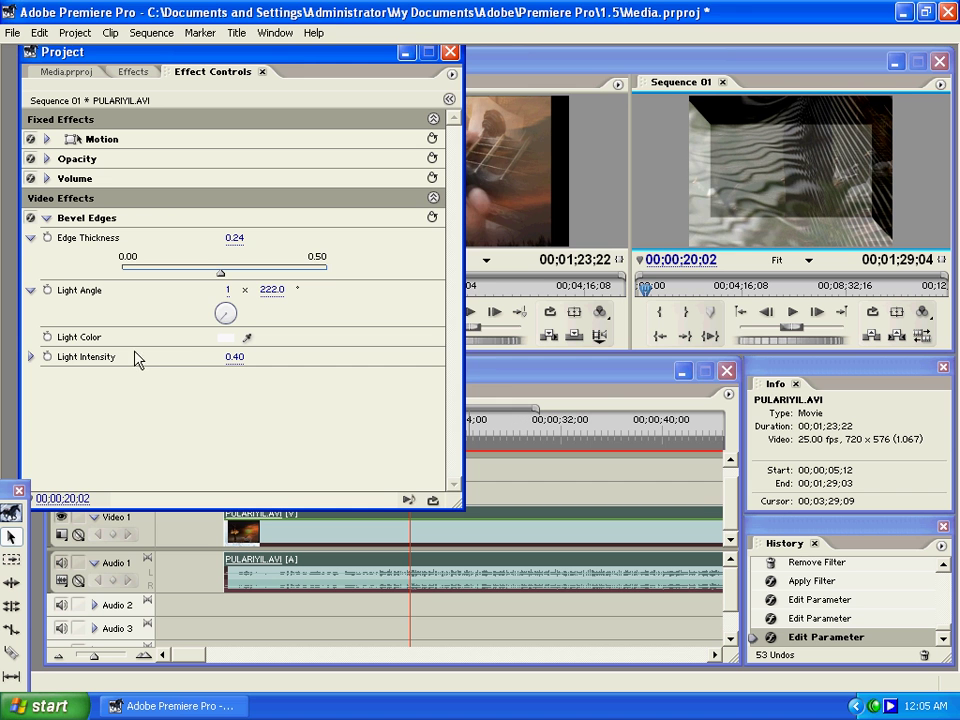
# Step: Set the Bevel Edges Light Color to green 51E014
pyautogui.click(226, 337)
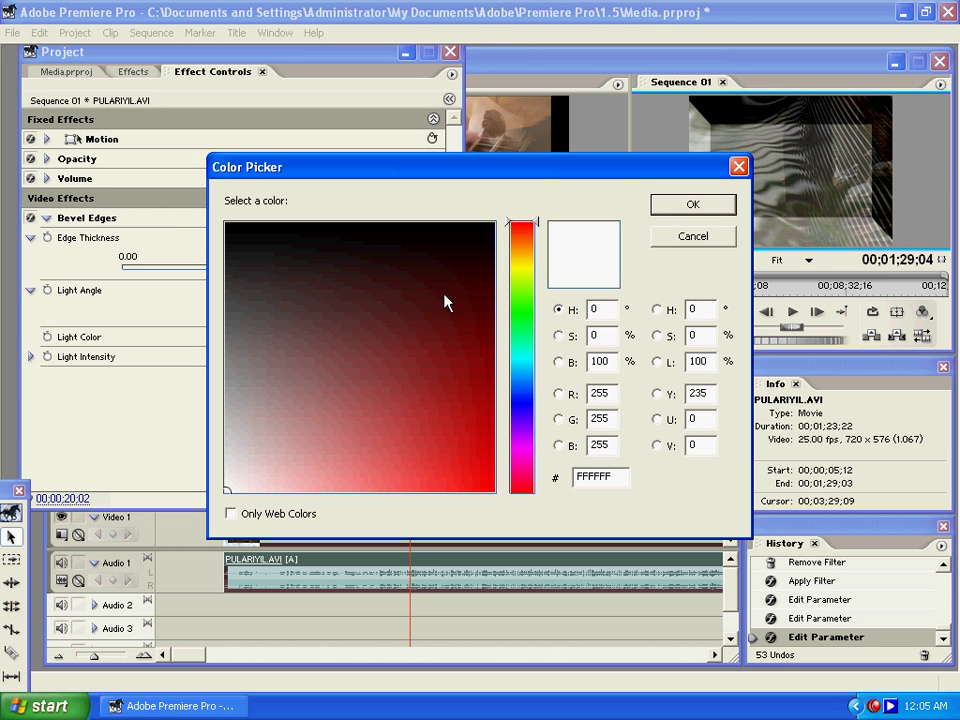
pyautogui.click(516, 298)
pyautogui.moveTo(484, 454); pyautogui.dragTo(471, 460)
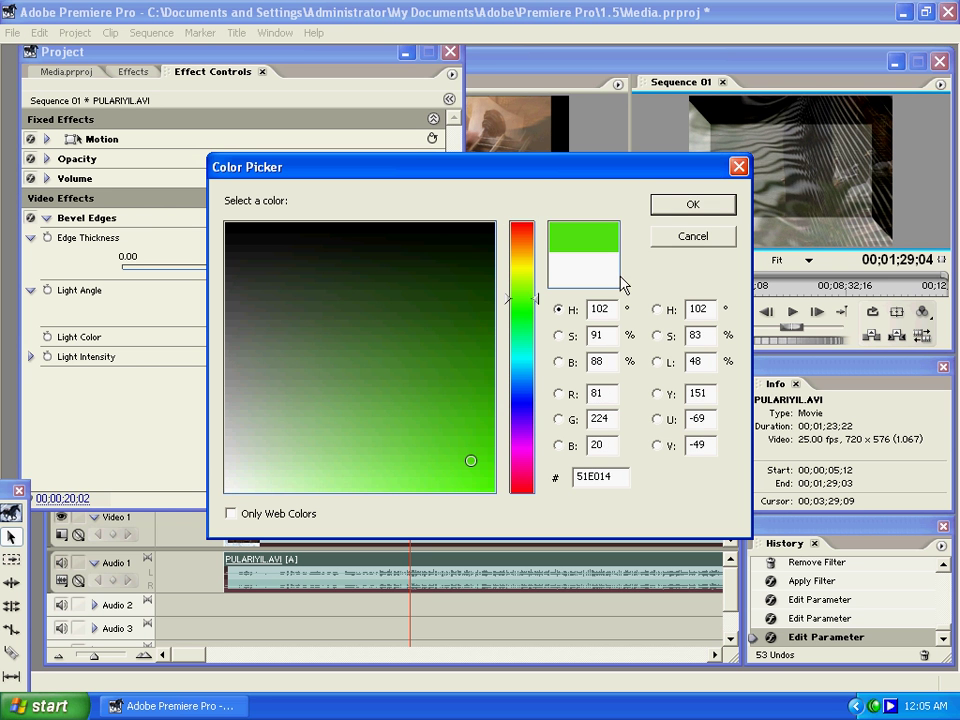
pyautogui.click(672, 204)
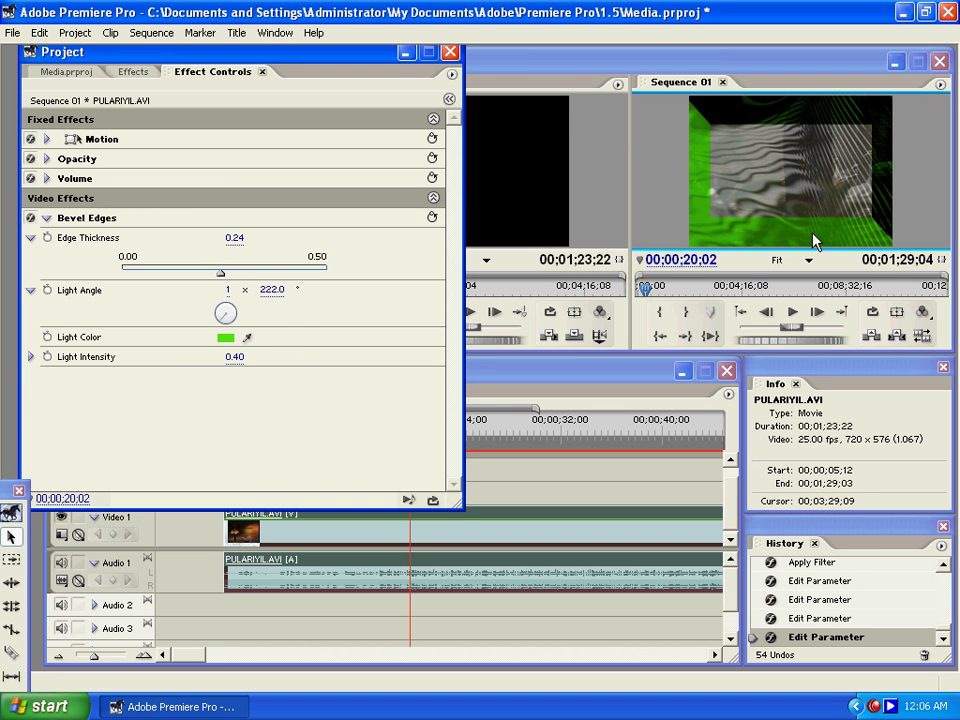
# Step: Set the Bevel Edges Light Intensity to 0.56, and remove the Bevel Edges effect from the clip
pyautogui.click(31, 357)
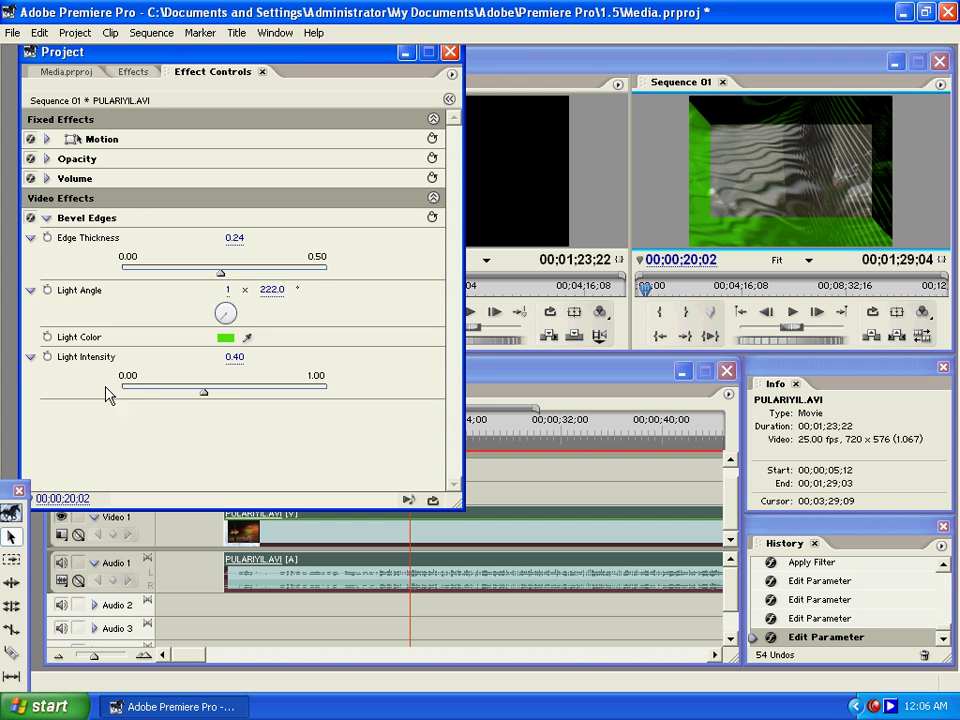
pyautogui.moveTo(203, 392); pyautogui.dragTo(240, 399)
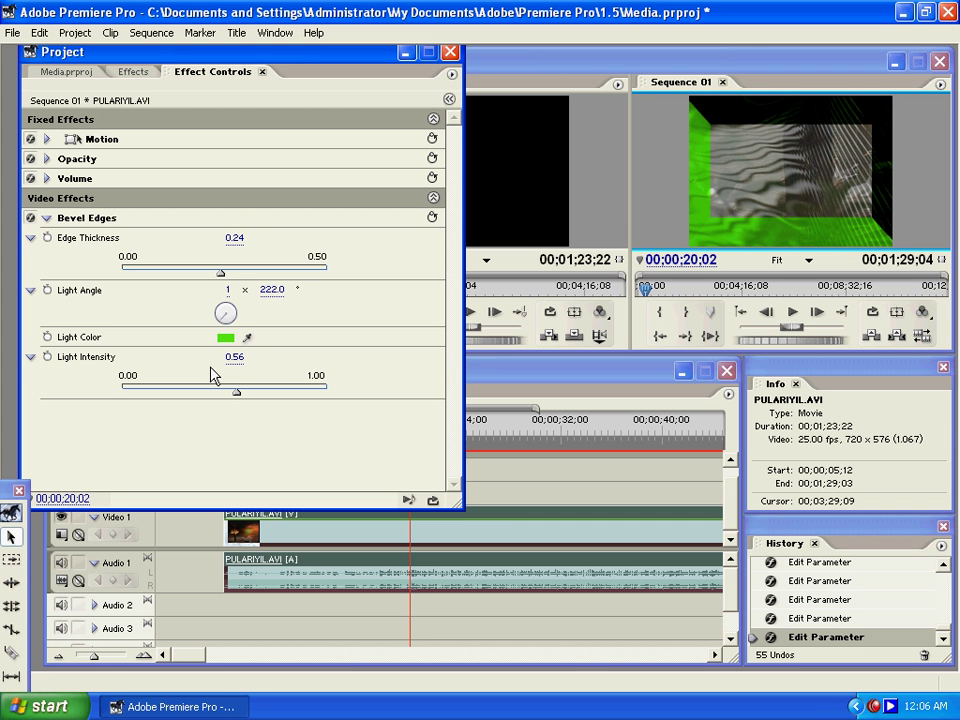
pyautogui.click(70, 218)
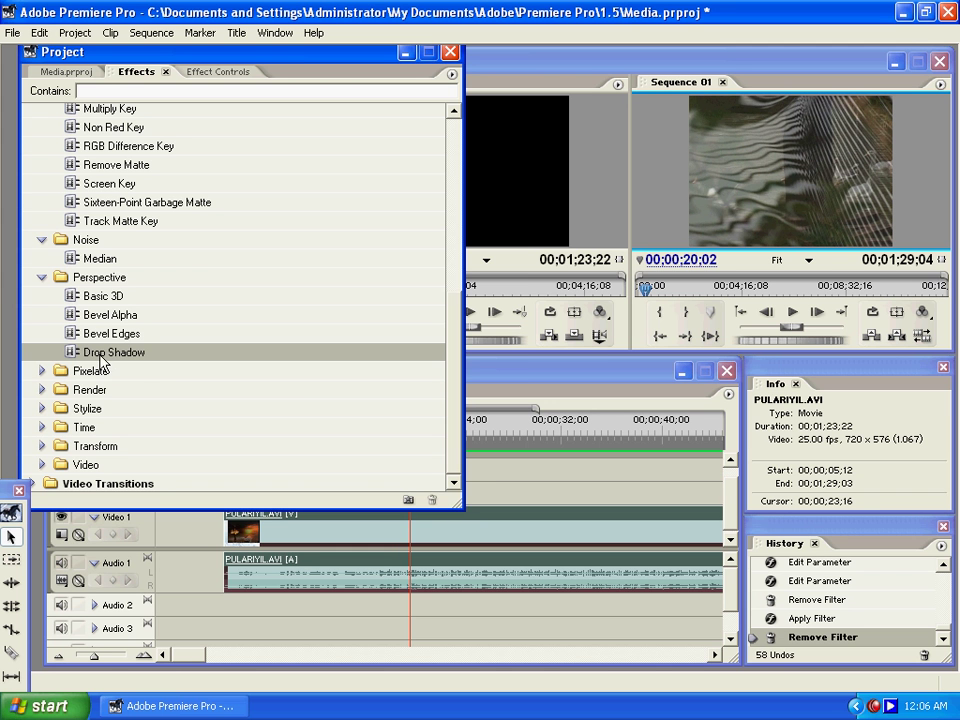
# Step: Apply the Drop Shadow effect to the PULARIYIL.AVI clip on Video 1 and expand its settings
pyautogui.moveTo(76, 357); pyautogui.dragTo(431, 531)
pyautogui.click(203, 73)
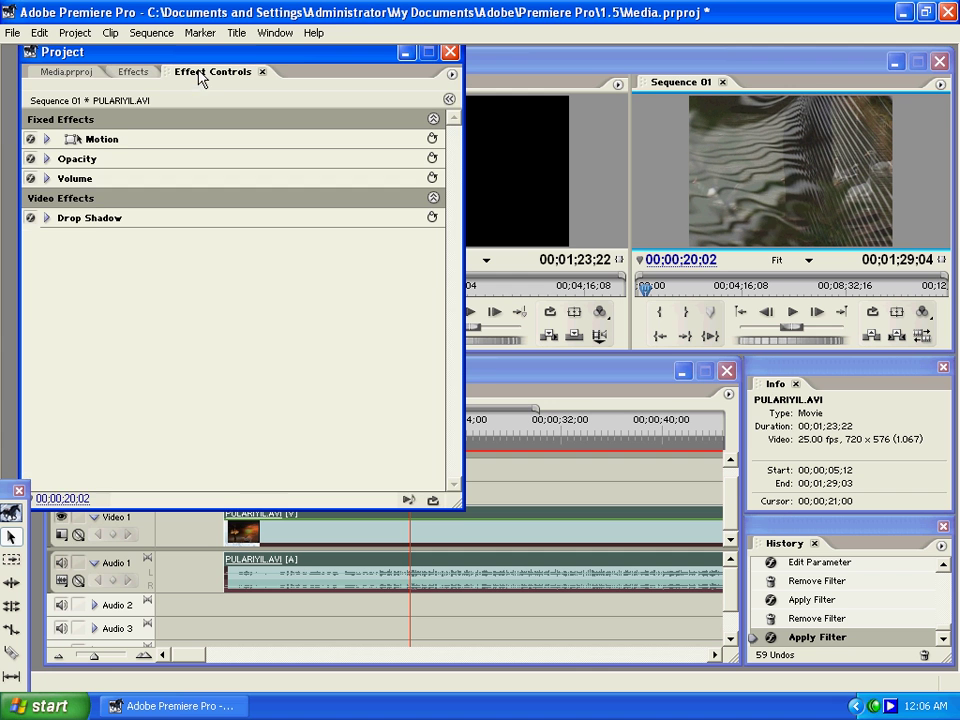
pyautogui.click(46, 218)
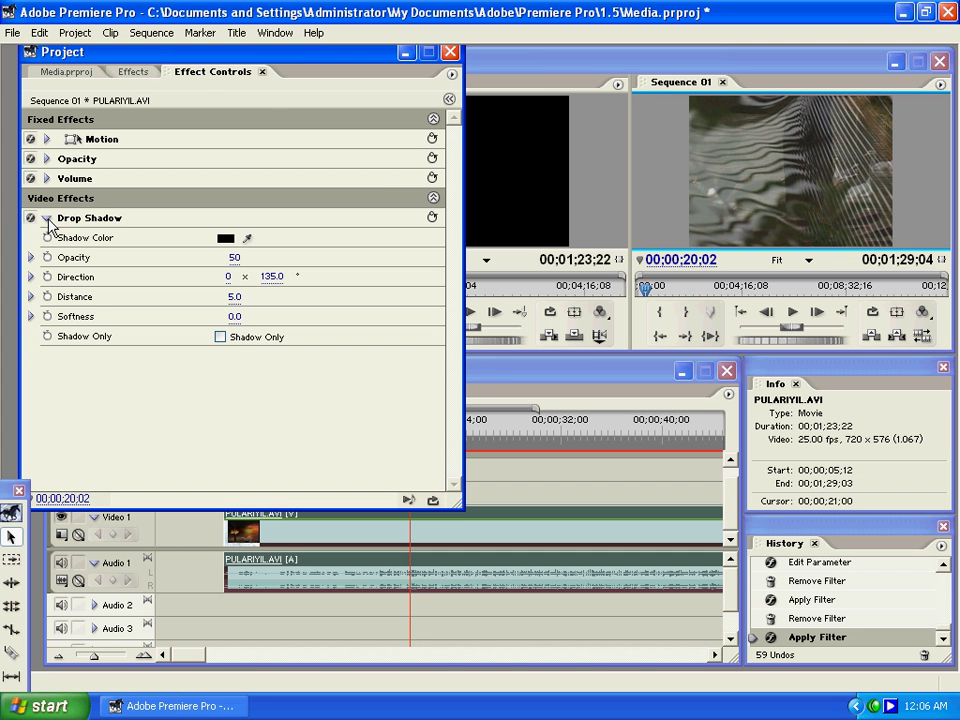
# Step: Set the Drop Shadow's Shadow Color to a bright green
pyautogui.click(228, 239)
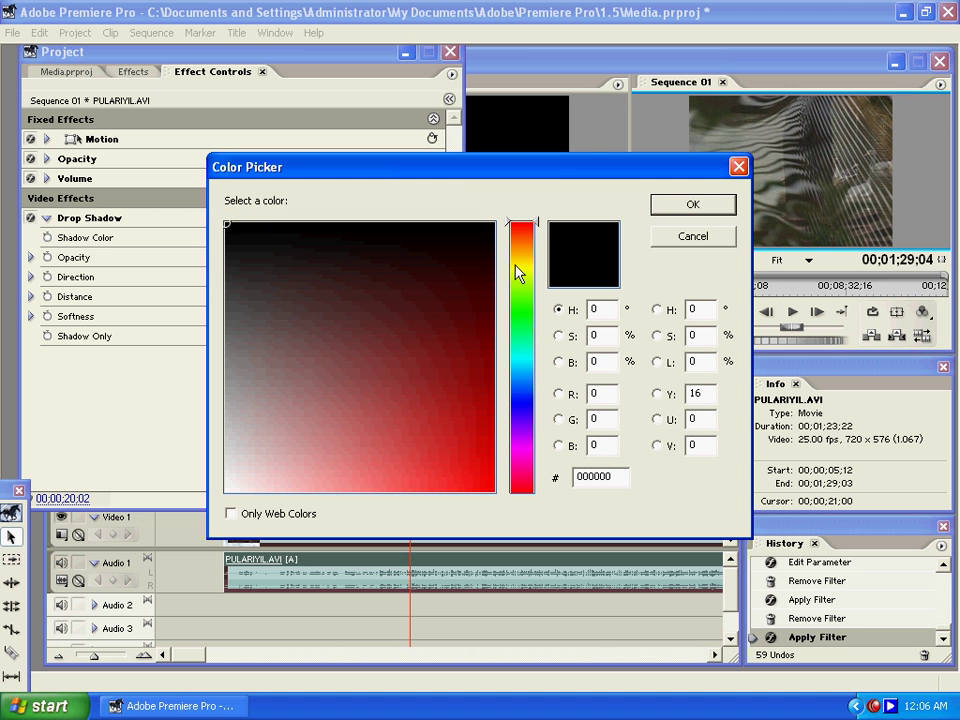
pyautogui.click(522, 323)
pyautogui.click(456, 467)
pyautogui.click(688, 204)
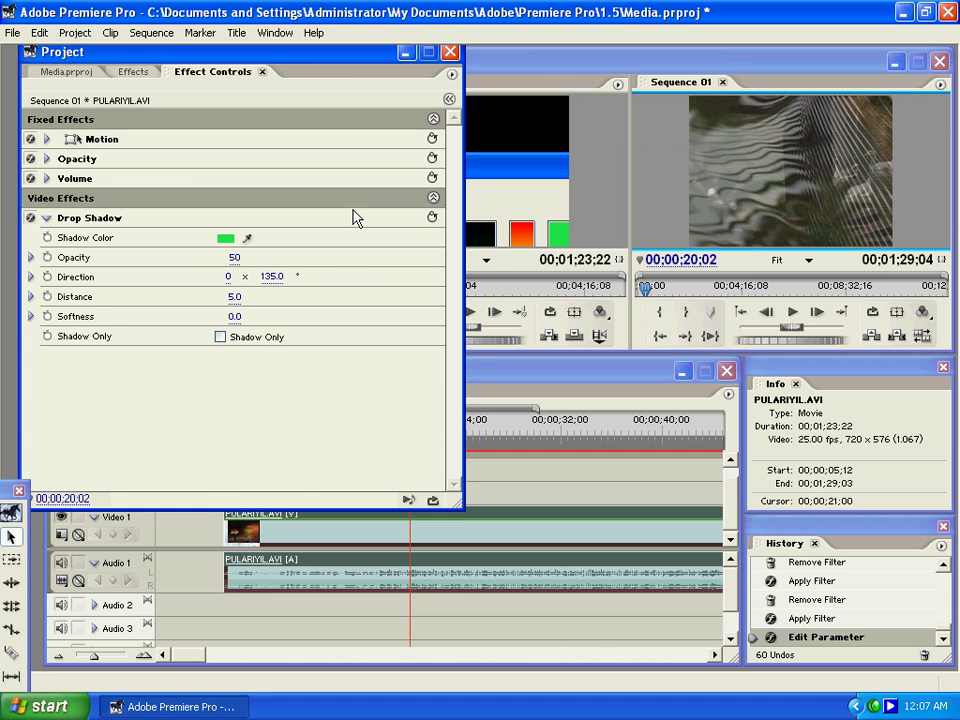
# Step: Select the clip's Motion effect and shrink the clip in the Sequence 01 monitor to leave empty space around it
pyautogui.moveTo(340, 62); pyautogui.dragTo(322, 93)
pyautogui.click(66, 170)
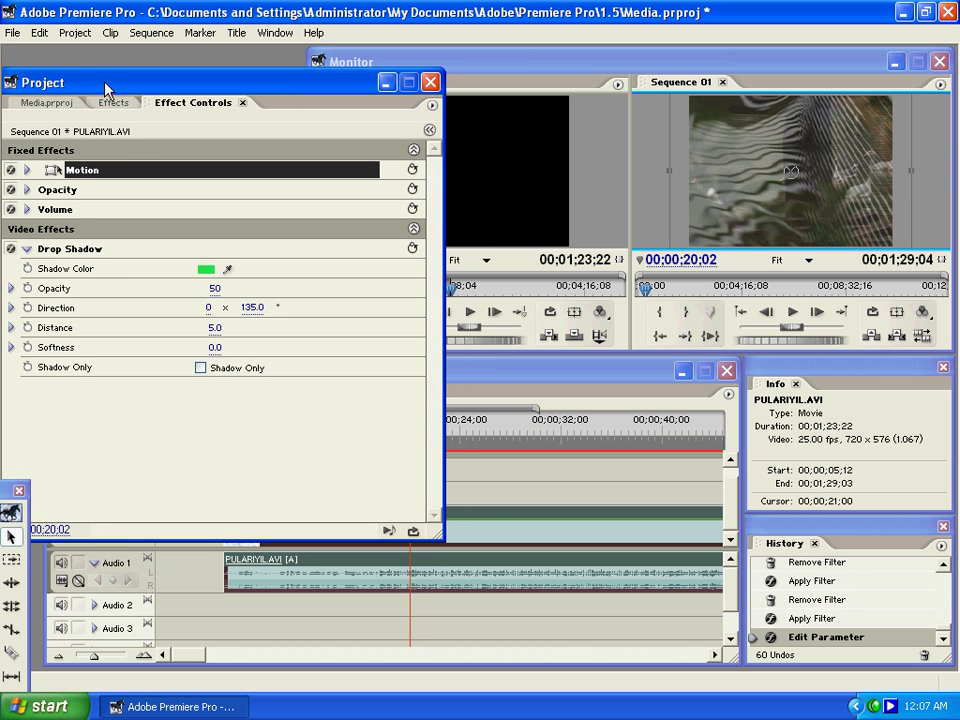
pyautogui.moveTo(103, 85); pyautogui.dragTo(133, 90)
pyautogui.moveTo(663, 170); pyautogui.dragTo(789, 167)
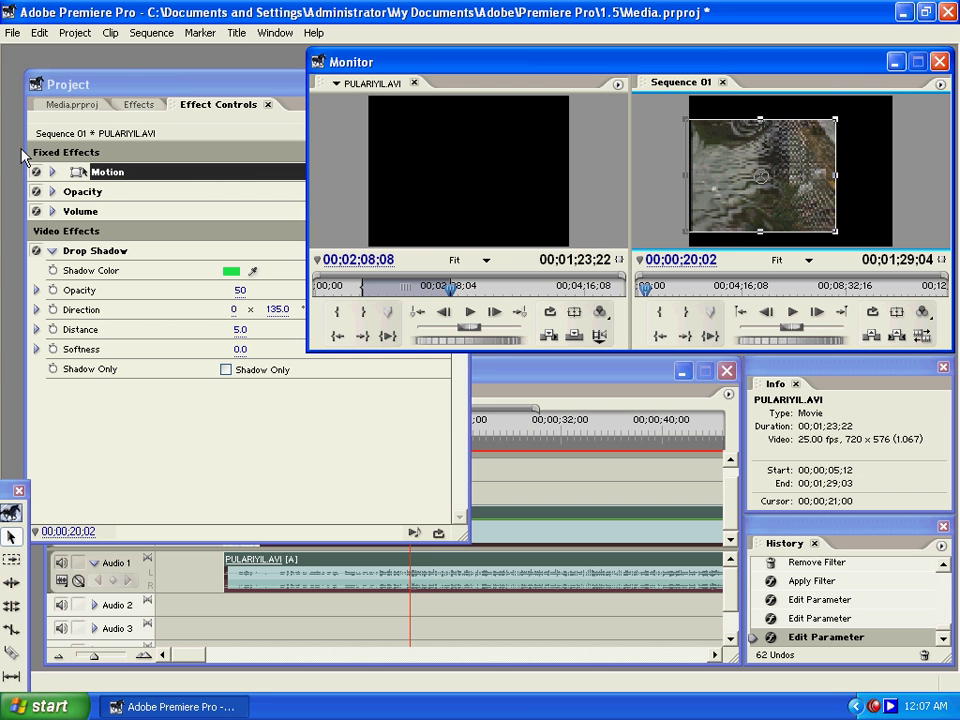
# Step: Set the Drop Shadow's Distance to 116.7 and deselect the clip's Motion frame
pyautogui.click(84, 80)
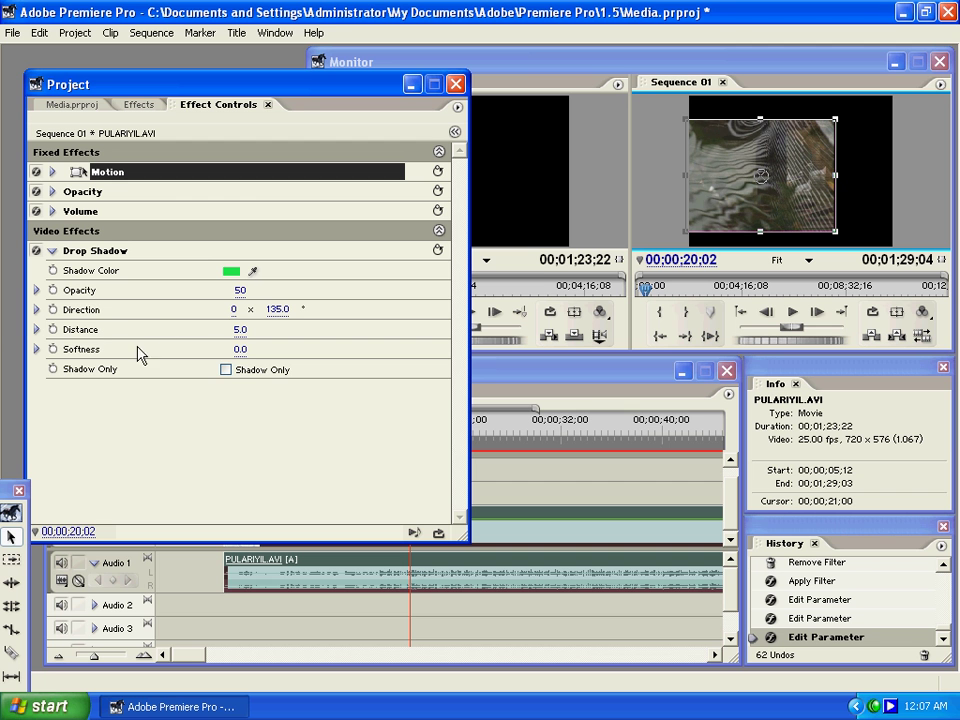
pyautogui.click(37, 329)
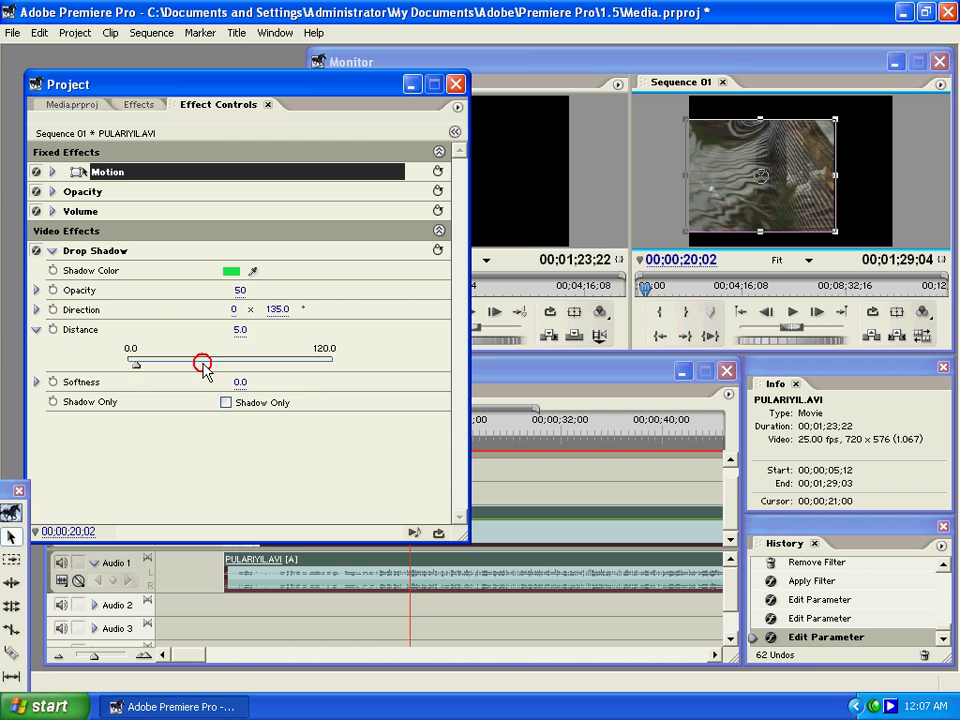
pyautogui.moveTo(199, 364); pyautogui.dragTo(326, 364)
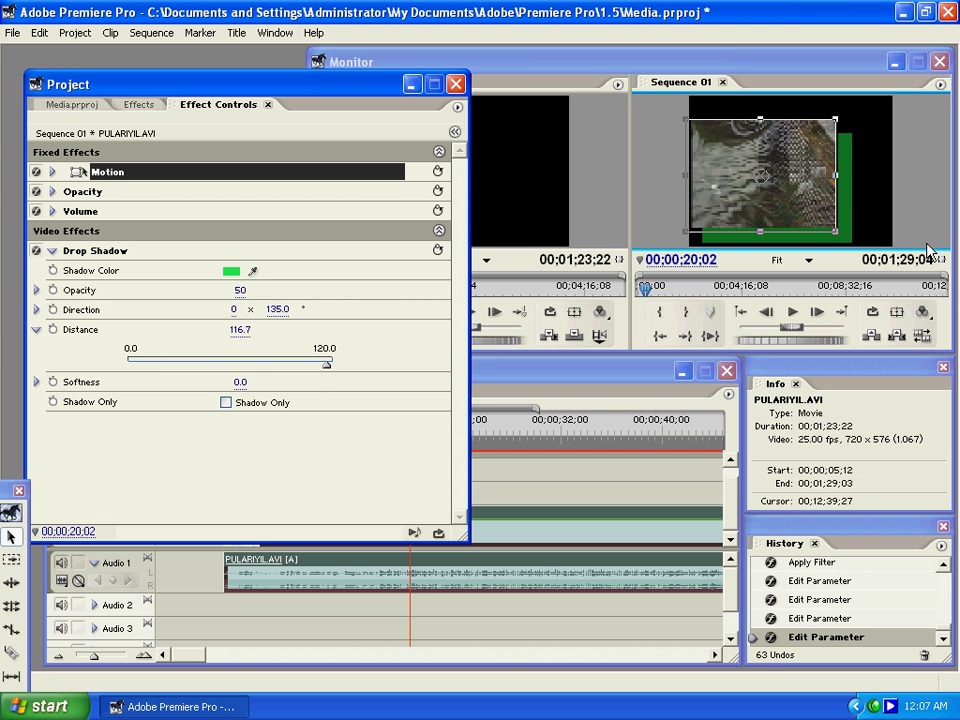
pyautogui.click(677, 147)
pyautogui.click(335, 398)
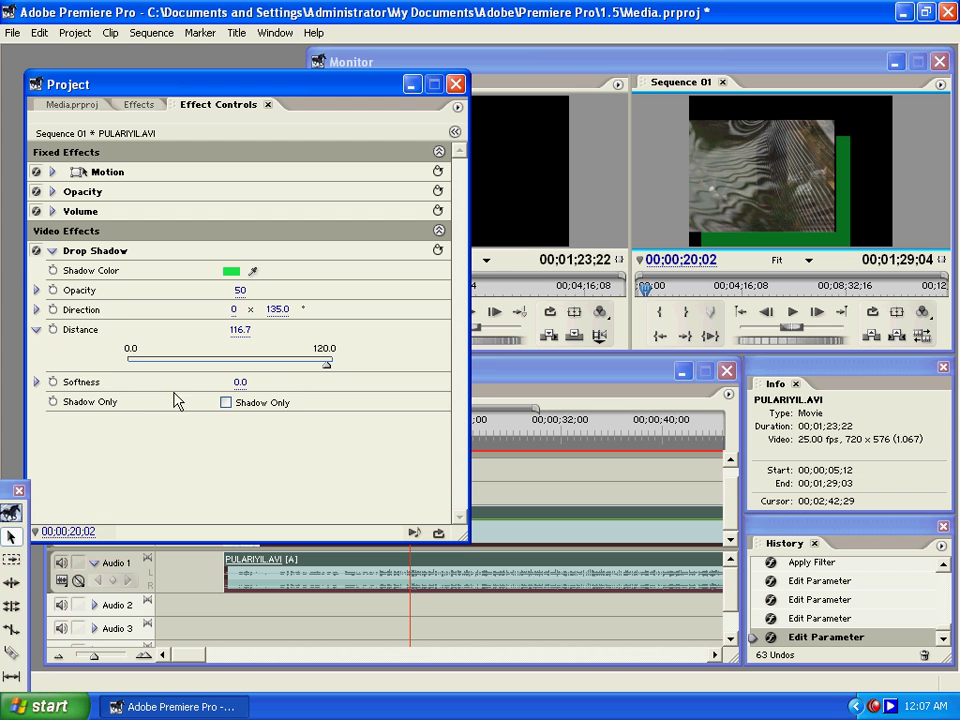
# Step: Set the Drop Shadow's Opacity to 91% and its Direction to 105.0°
pyautogui.click(37, 290)
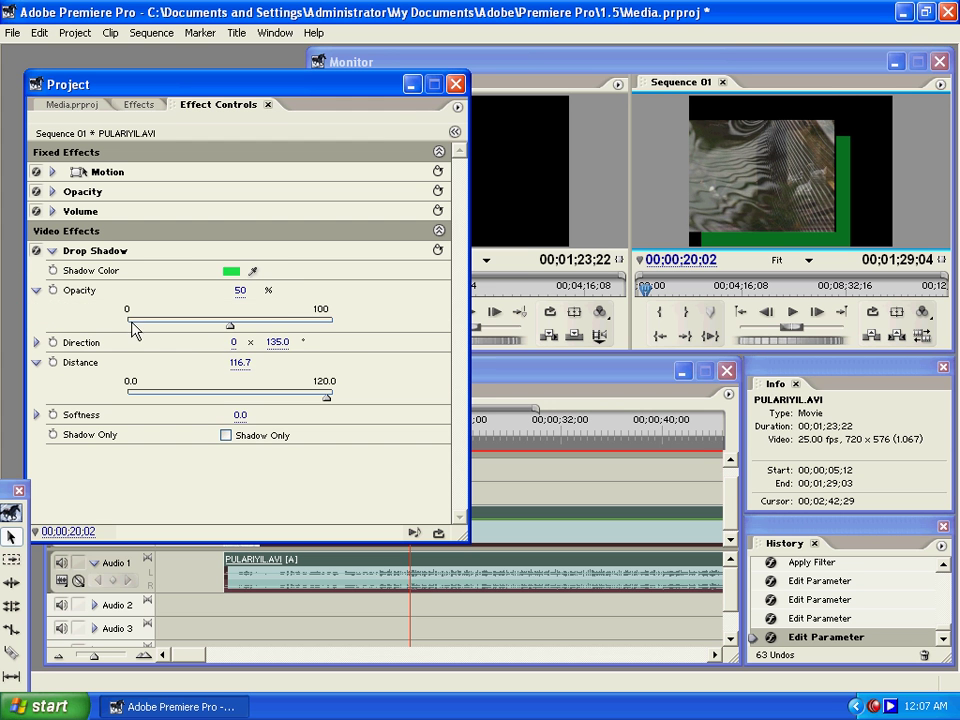
pyautogui.moveTo(230, 325); pyautogui.dragTo(313, 339)
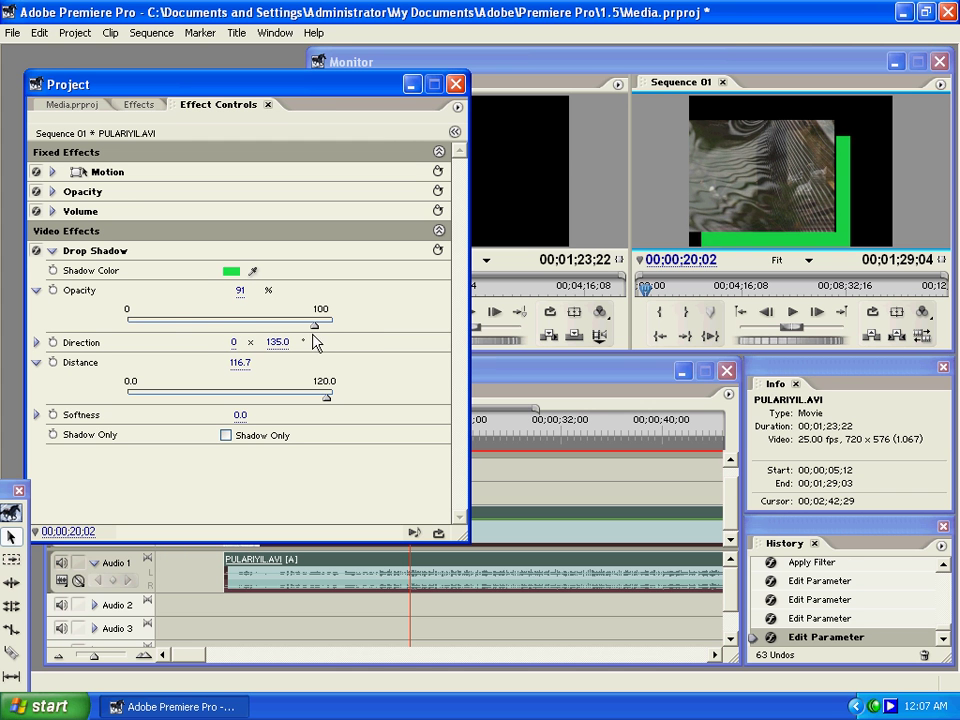
pyautogui.click(38, 343)
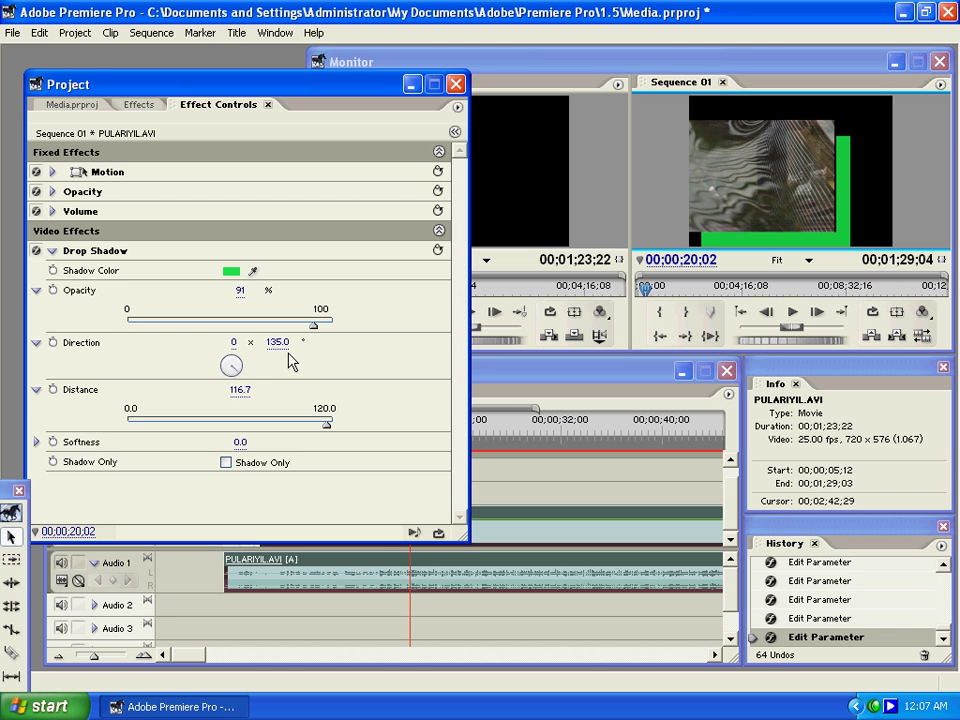
pyautogui.moveTo(229, 362); pyautogui.dragTo(231, 367)
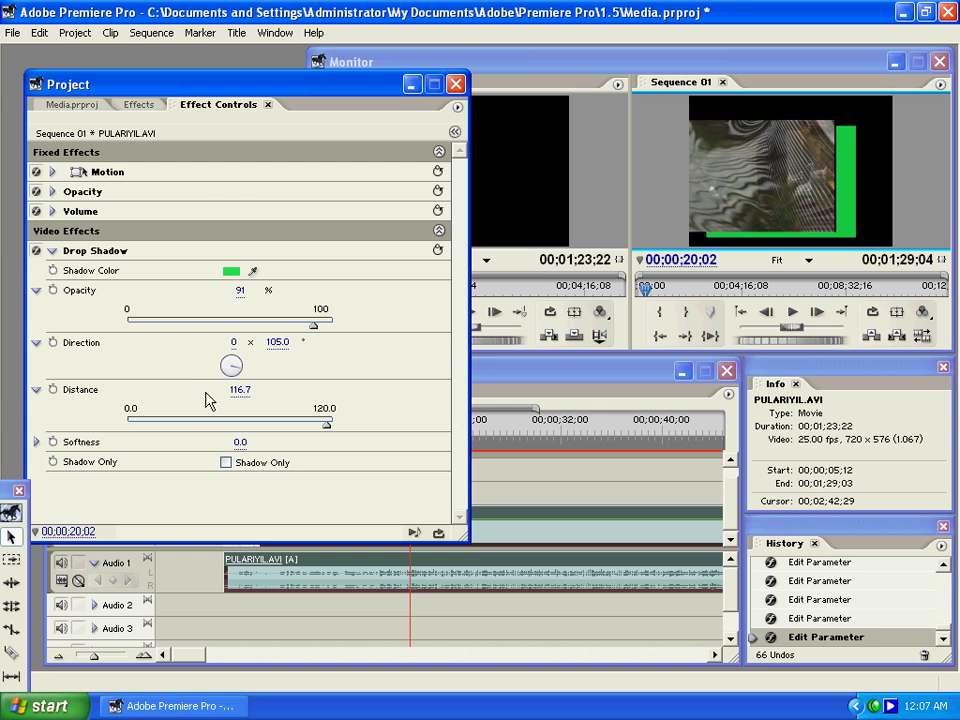
# Step: Set the Drop Shadow's Softness to 250.0, and remove the Drop Shadow effect from the clip
pyautogui.click(37, 442)
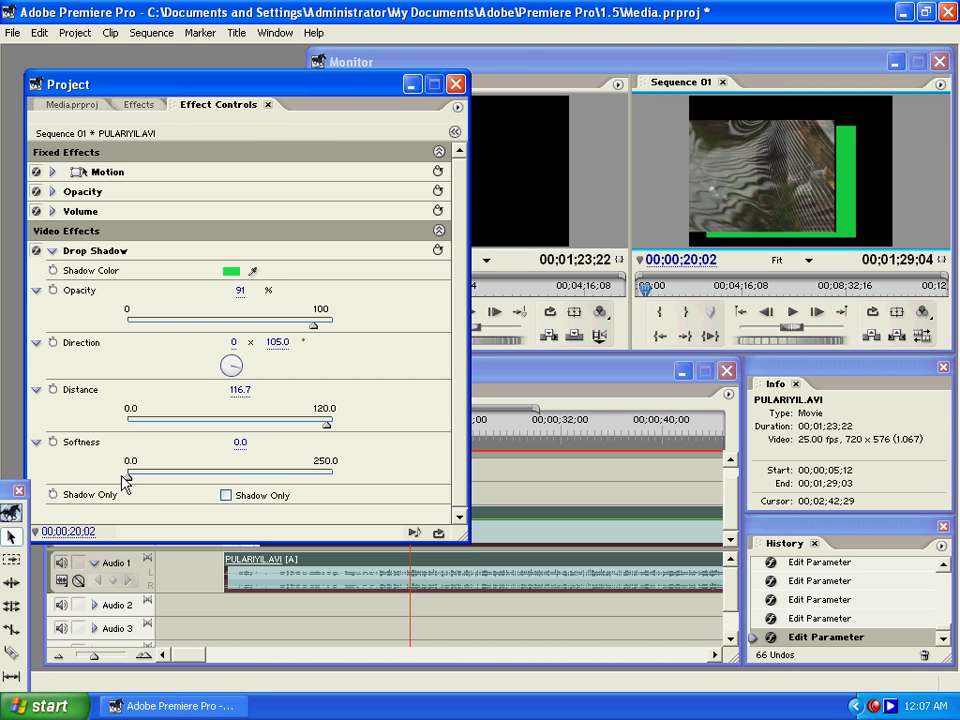
pyautogui.moveTo(129, 478); pyautogui.dragTo(343, 489)
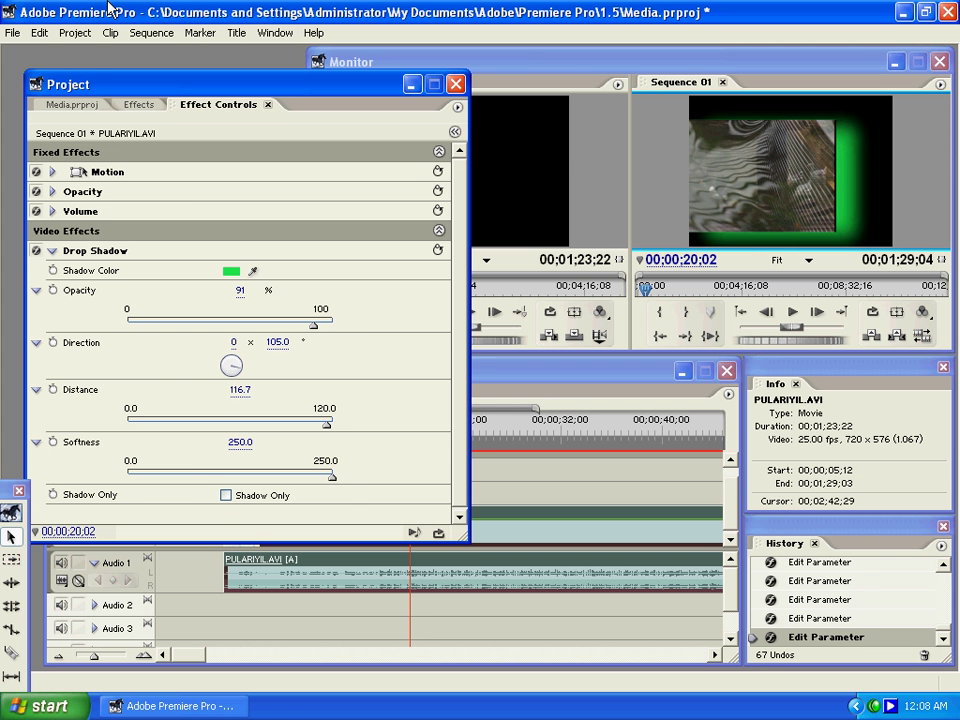
pyautogui.click(99, 256)
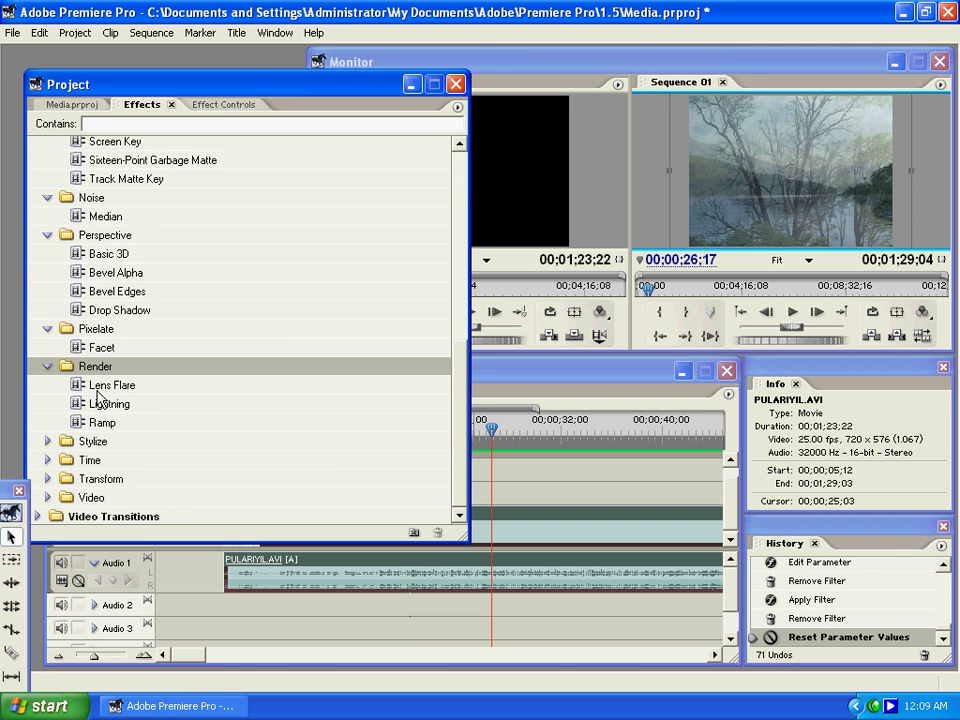
# Step: Apply the Lens Flare effect to the PULARIYIL.AVI clip on Video 1
pyautogui.click(105, 384)
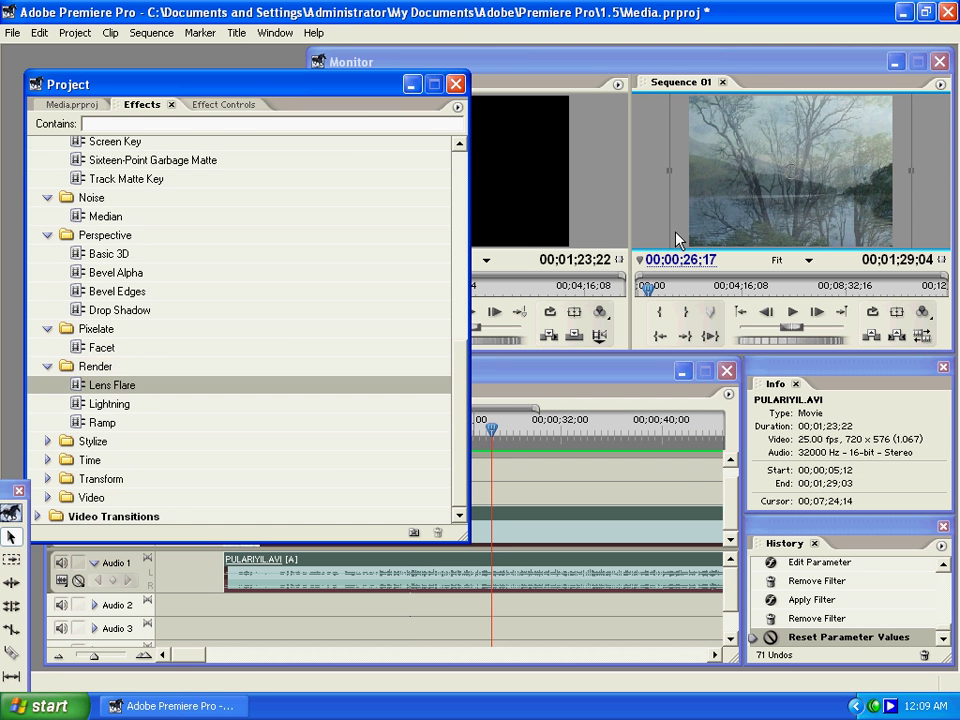
pyautogui.click(650, 213)
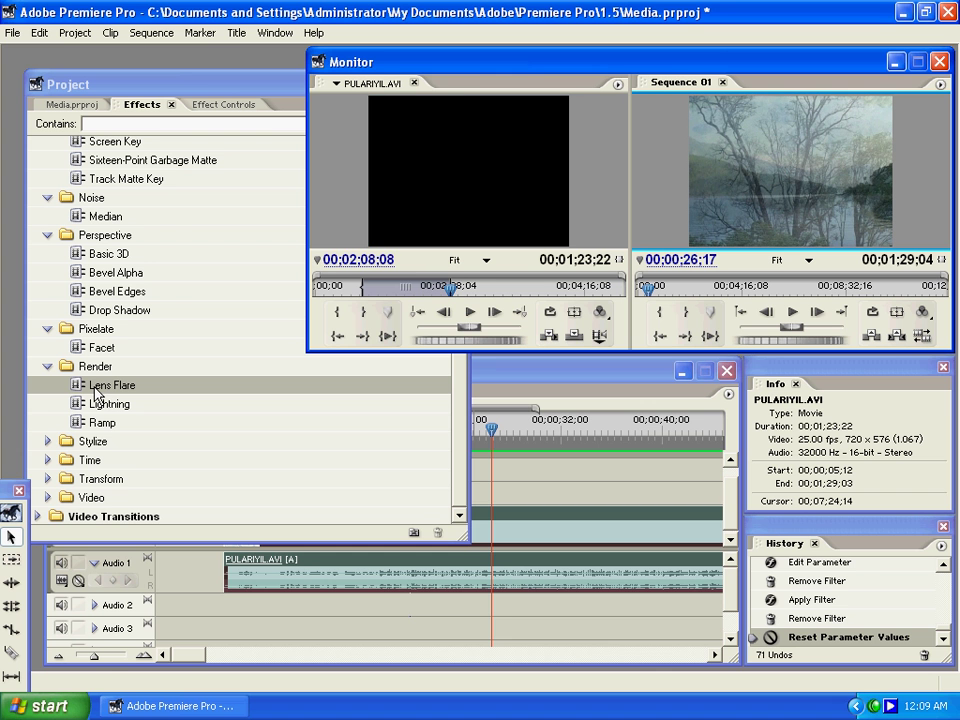
pyautogui.moveTo(95, 392); pyautogui.dragTo(508, 467)
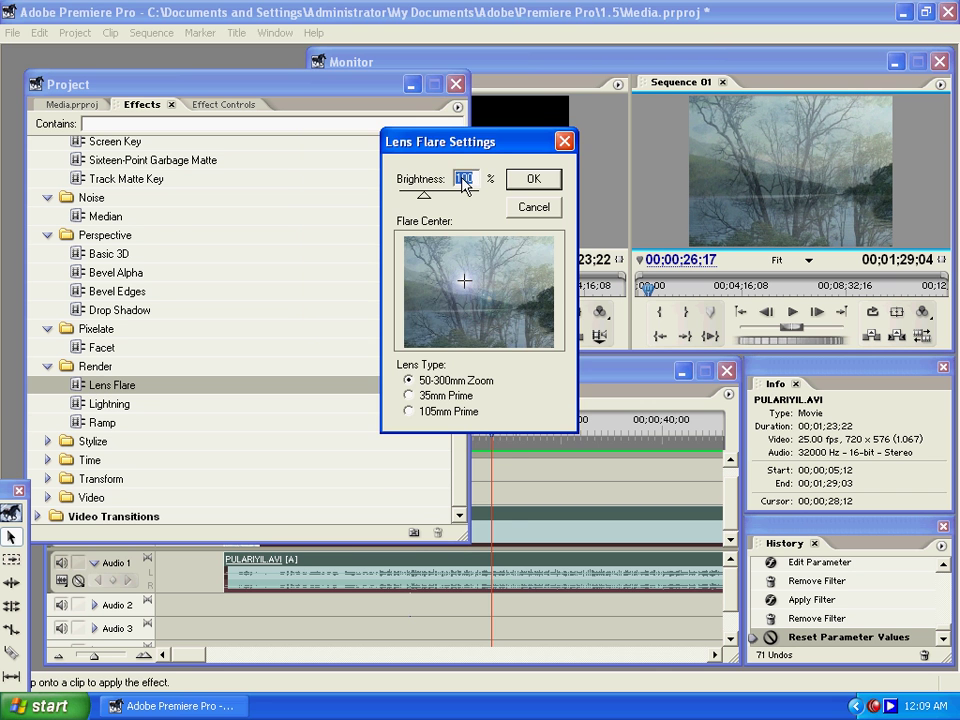
# Step: Place the flare center in the upper-left part of the preview image and set the Lens Flare Brightness to 129%
pyautogui.moveTo(465, 152); pyautogui.dragTo(405, 220)
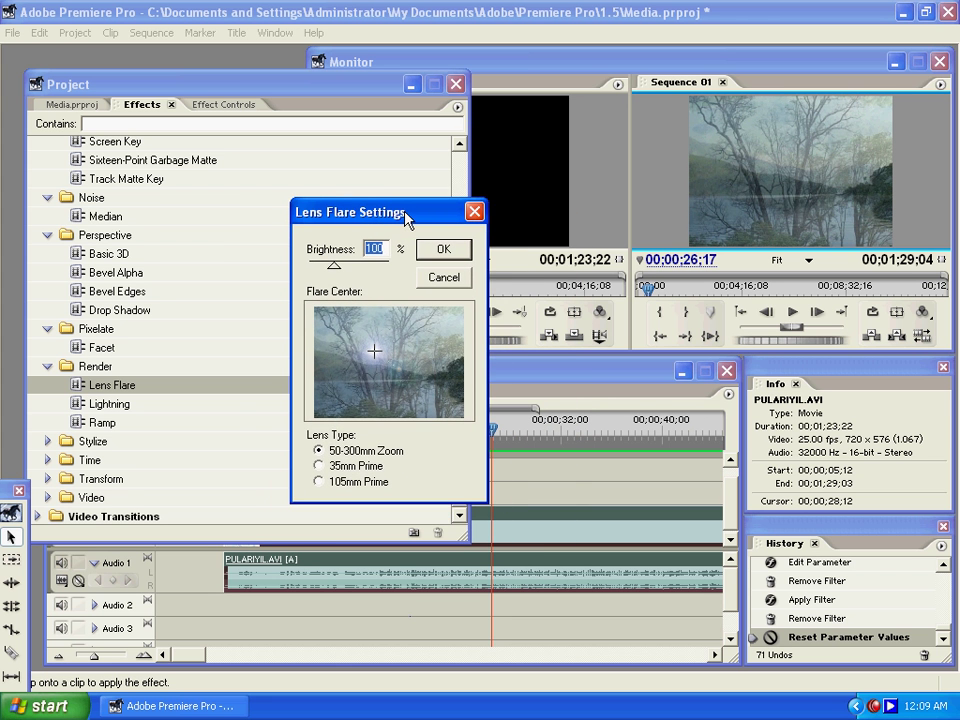
pyautogui.click(348, 359)
pyautogui.click(384, 336)
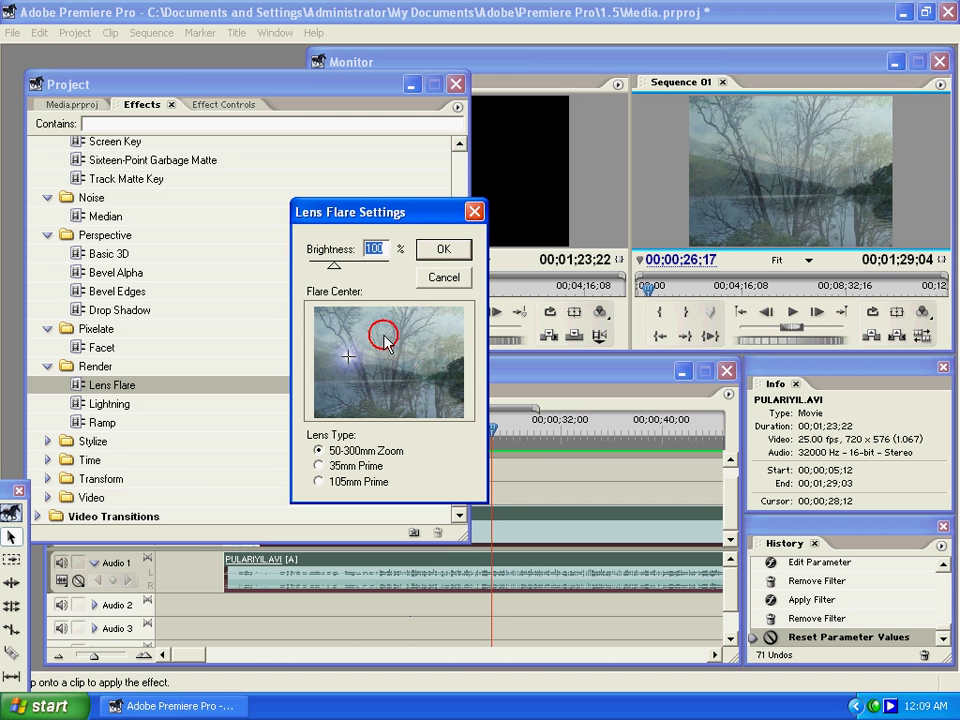
pyautogui.click(331, 337)
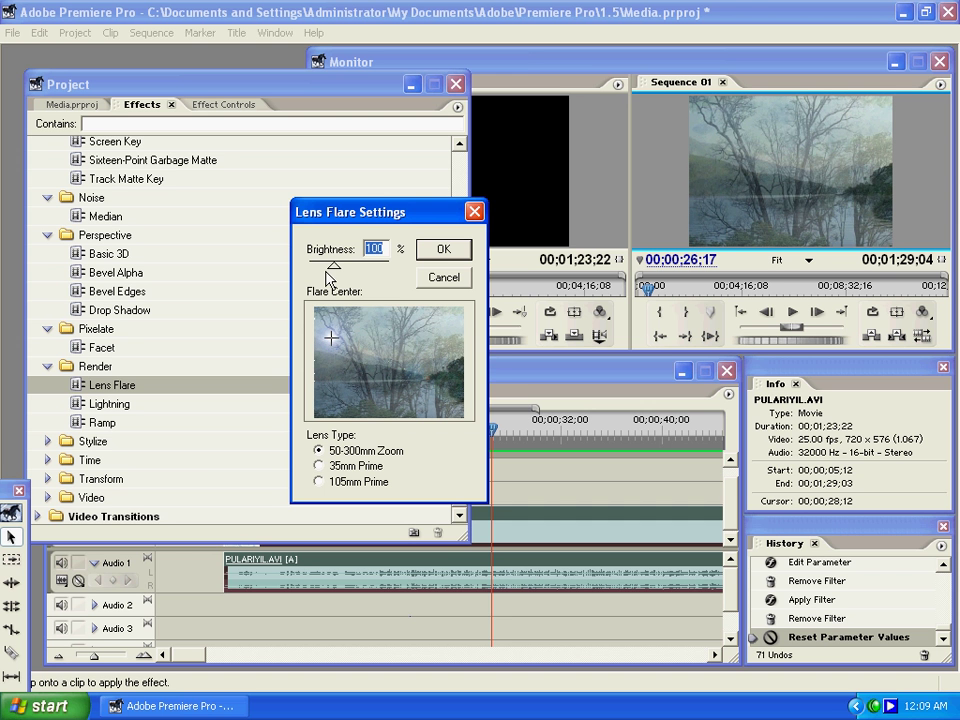
pyautogui.moveTo(330, 266); pyautogui.dragTo(343, 270)
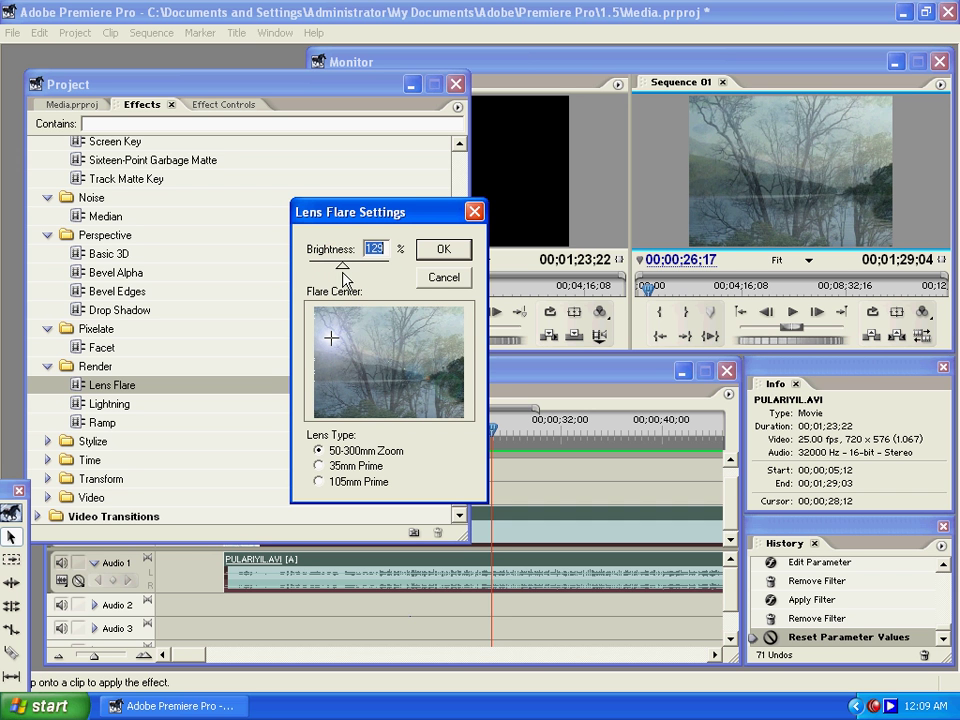
# Step: Try the 35mm Prime and 105mm Prime lens types, then apply the flare with 50-300mm Zoom and 160% Brightness
pyautogui.click(342, 472)
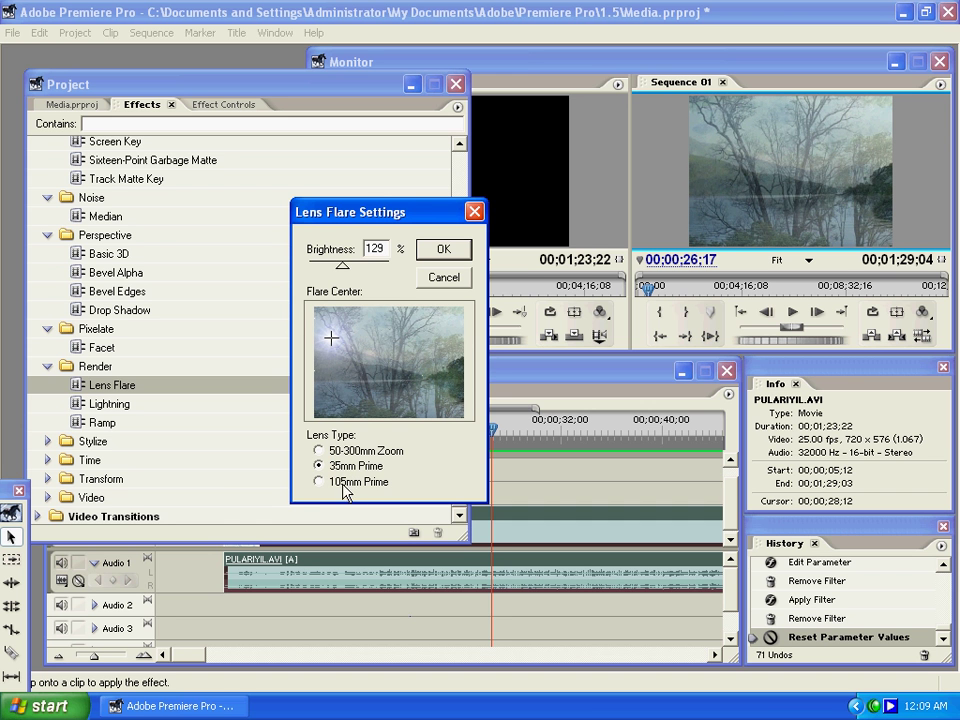
pyautogui.click(353, 484)
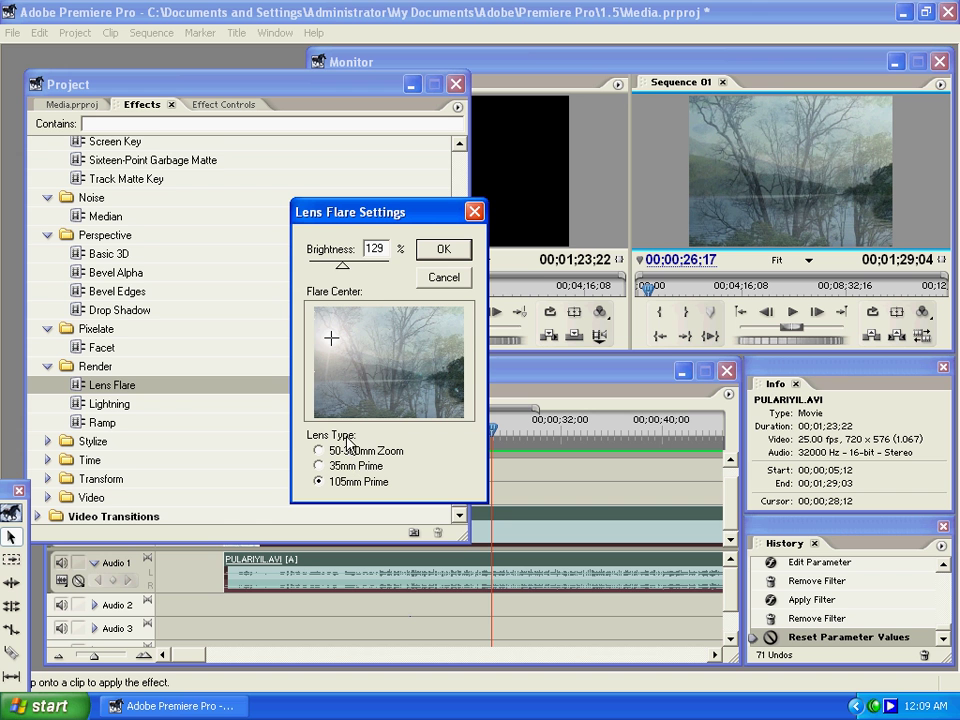
pyautogui.moveTo(334, 279)
pyautogui.mouseDown()
pyautogui.moveTo(363, 280)
pyautogui.moveTo(354, 274)
pyautogui.moveTo(362, 270)
pyautogui.moveTo(342, 268)
pyautogui.mouseUp()
pyautogui.click(352, 452)
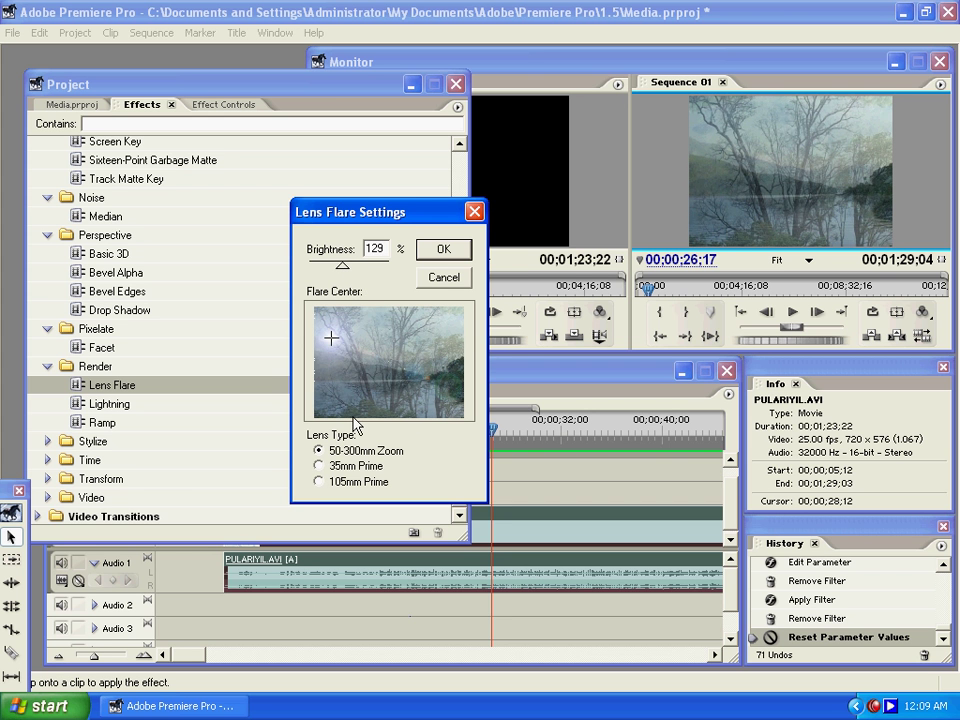
pyautogui.moveTo(352, 272); pyautogui.dragTo(350, 272)
pyautogui.click(447, 256)
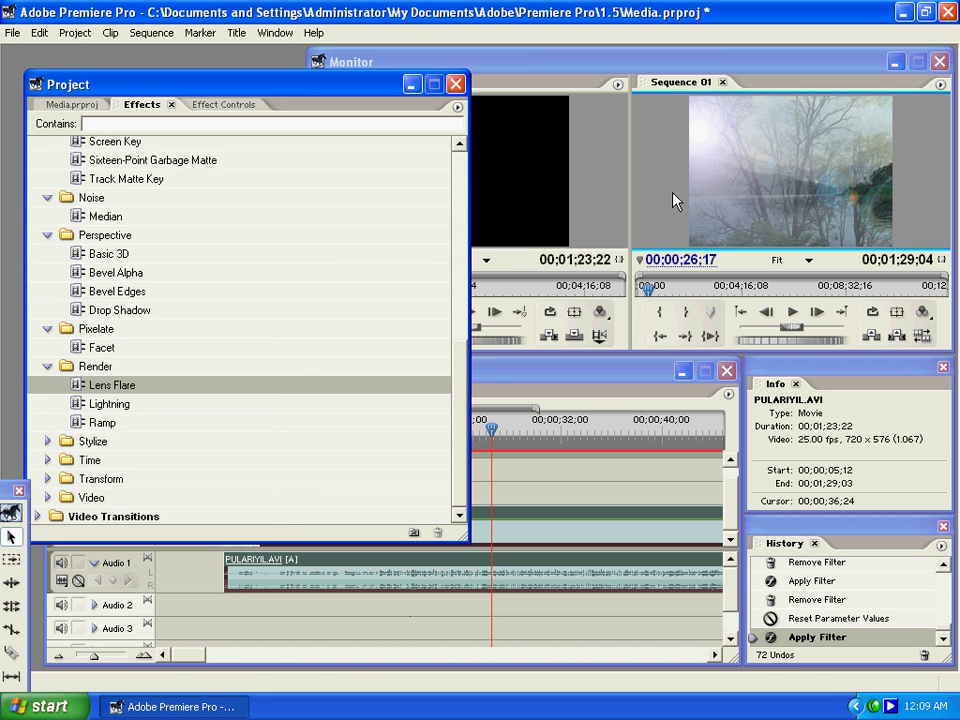
# Step: Scrub through Sequence 01 to check the lens flare over the footage, stopping at 00;00;06;04
pyautogui.moveTo(486, 430); pyautogui.dragTo(409, 450)
pyautogui.click(238, 83)
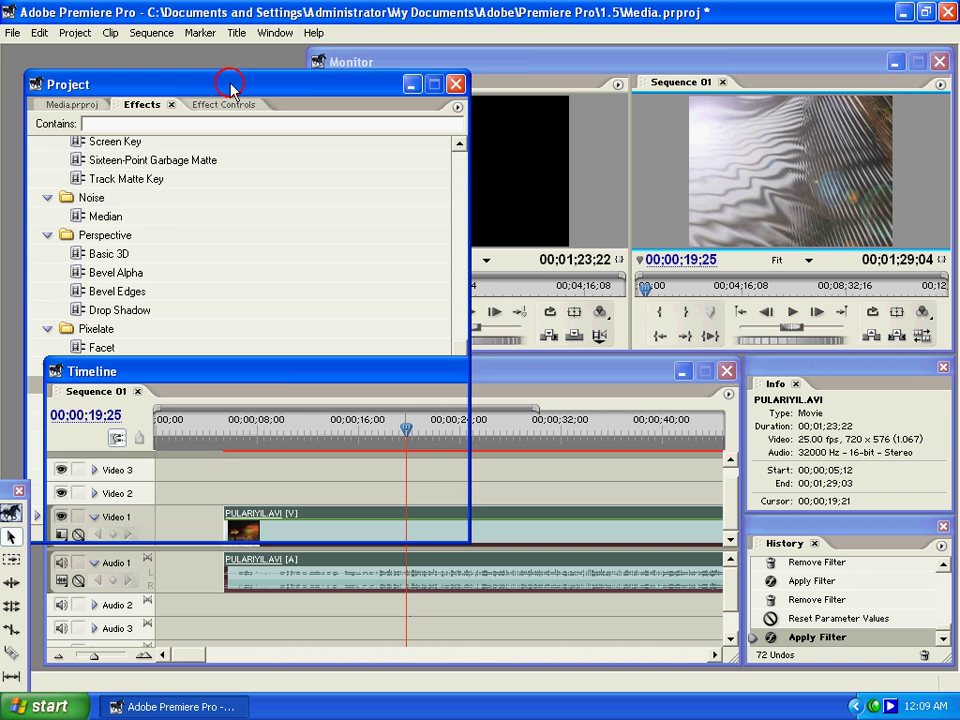
pyautogui.moveTo(508, 446); pyautogui.dragTo(240, 453)
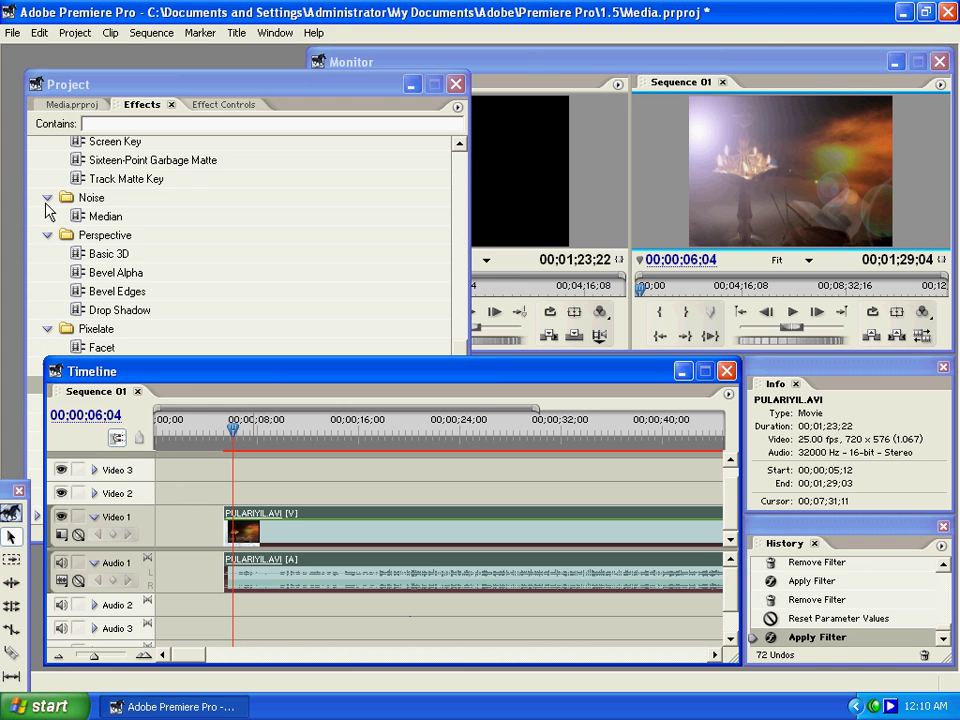
# Step: Reopen the clip's Lens Flare settings and move the flare center to the right of the candle lamp
pyautogui.click(168, 84)
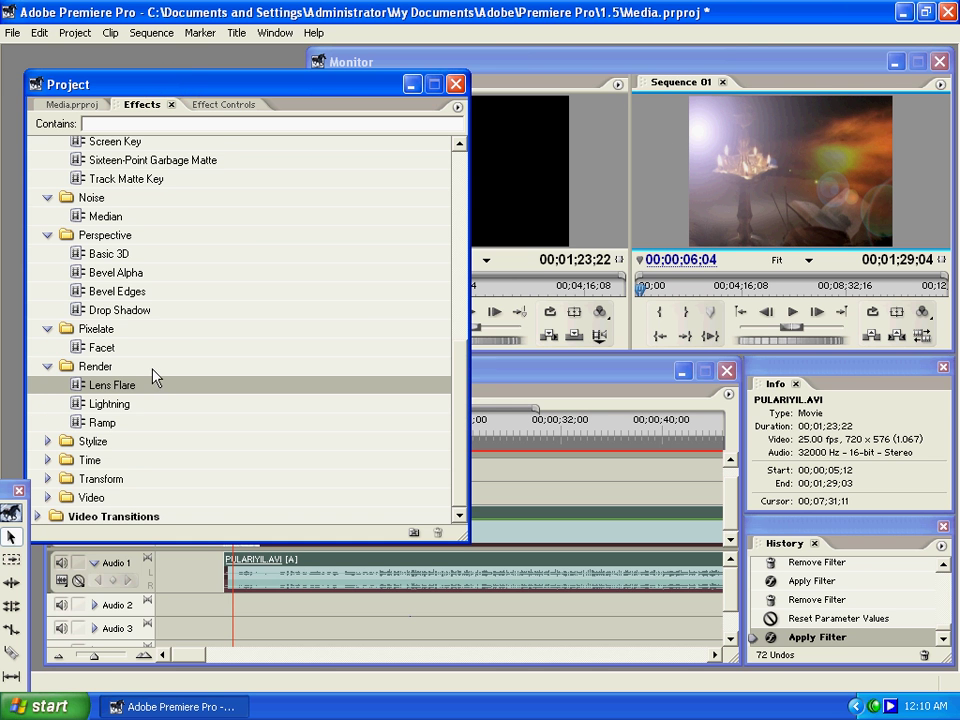
pyautogui.click(215, 104)
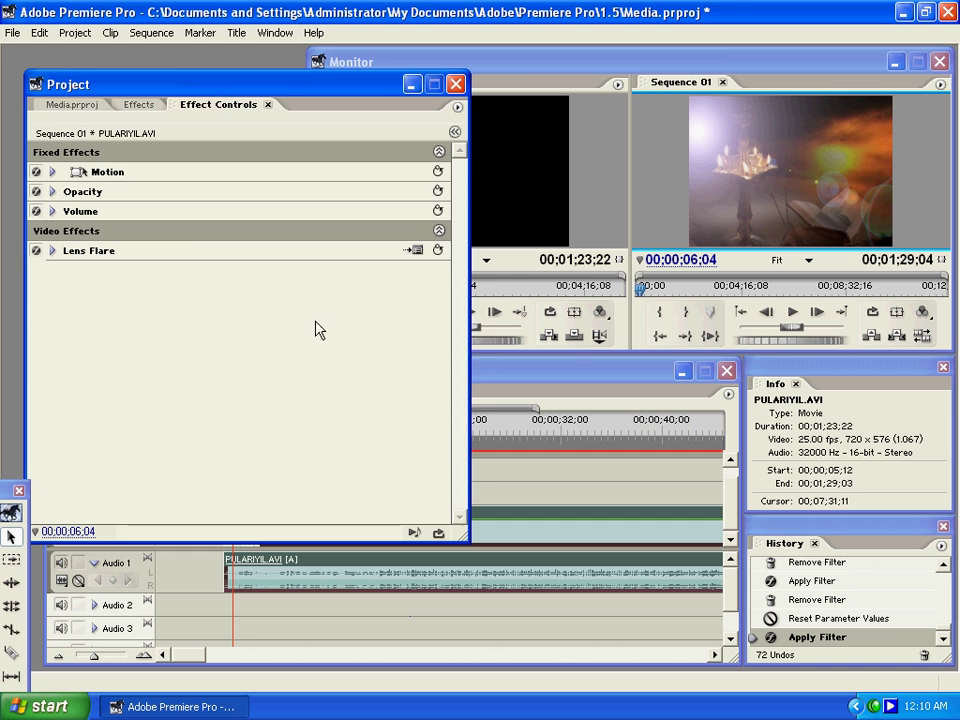
pyautogui.click(413, 250)
pyautogui.moveTo(462, 140); pyautogui.dragTo(312, 196)
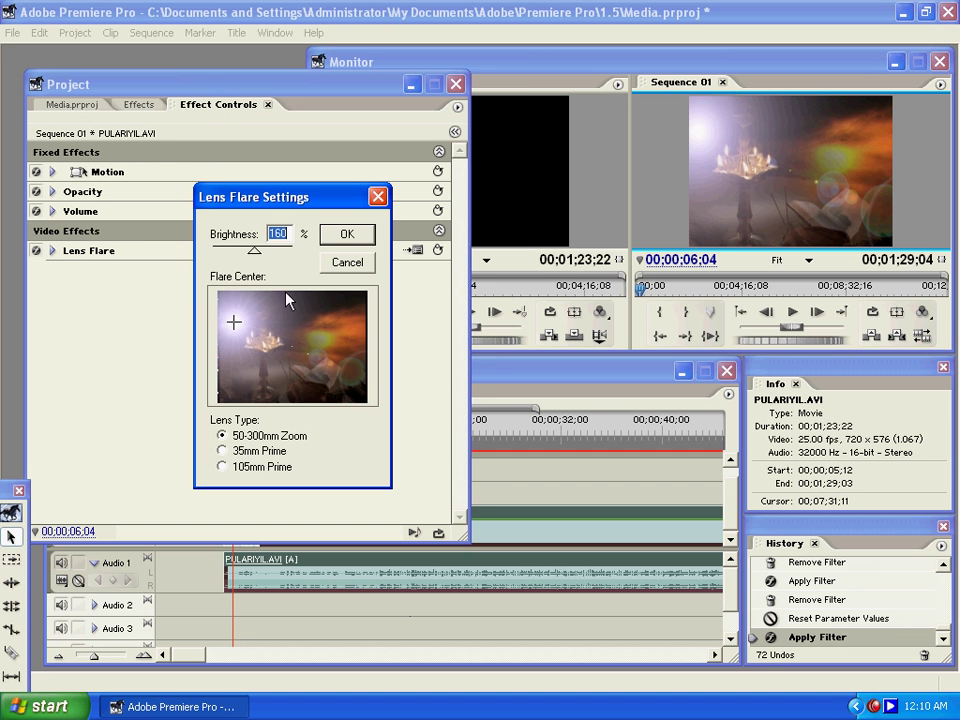
pyautogui.click(315, 341)
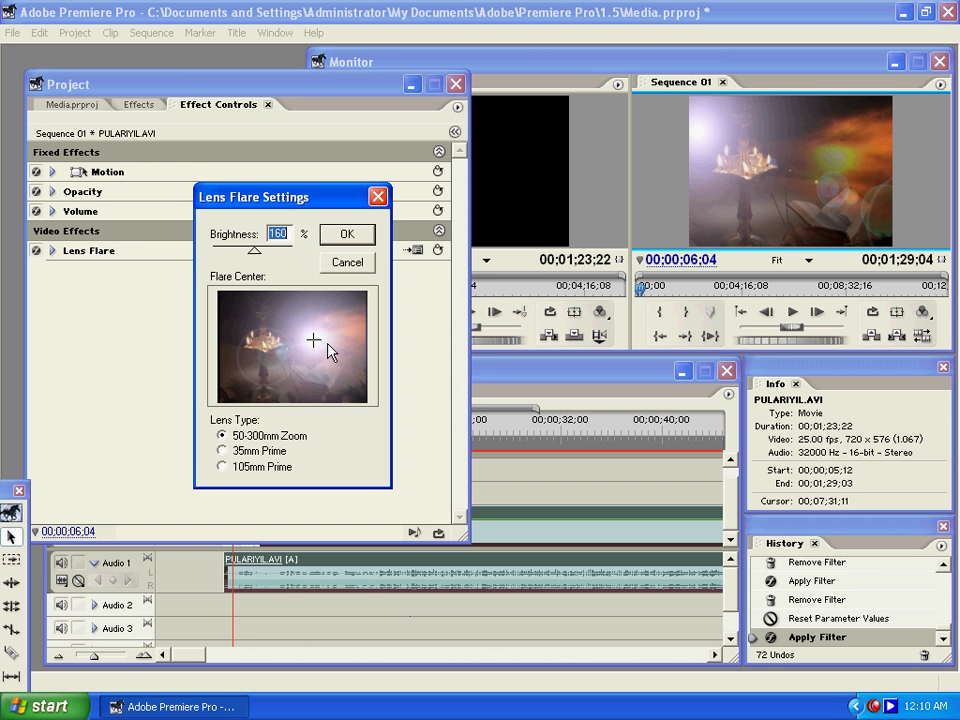
pyautogui.click(327, 346)
pyautogui.click(345, 234)
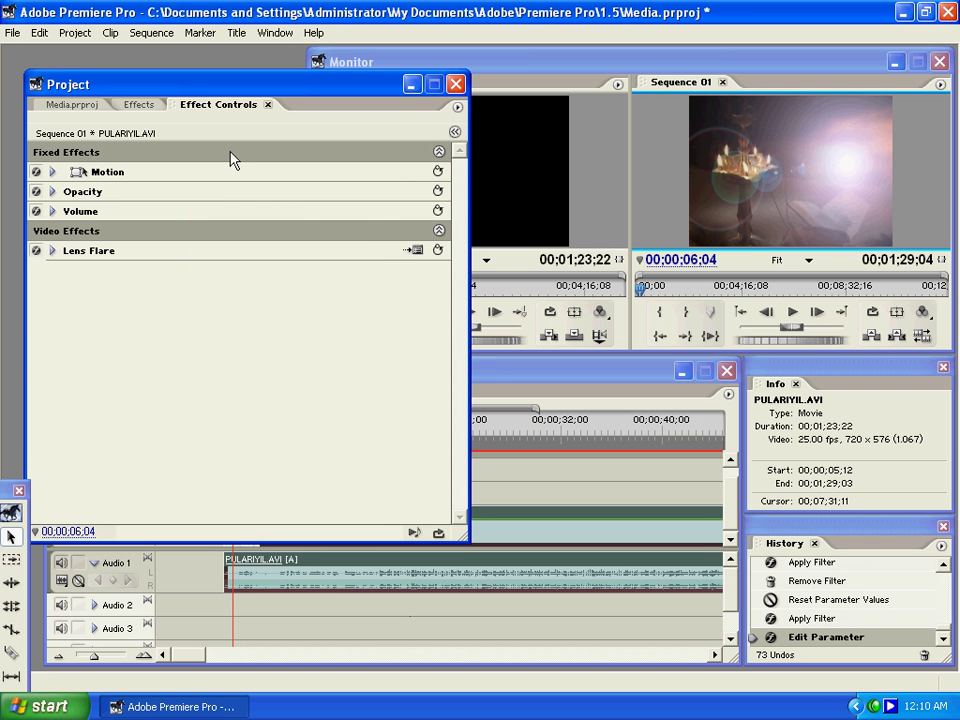
# Step: Scrub through Sequence 01 to review the repositioned lens flare, stopping at 00;00;13;01
pyautogui.moveTo(228, 91)
pyautogui.mouseDown()
pyautogui.moveTo(236, 86)
pyautogui.moveTo(224, 82)
pyautogui.mouseUp()
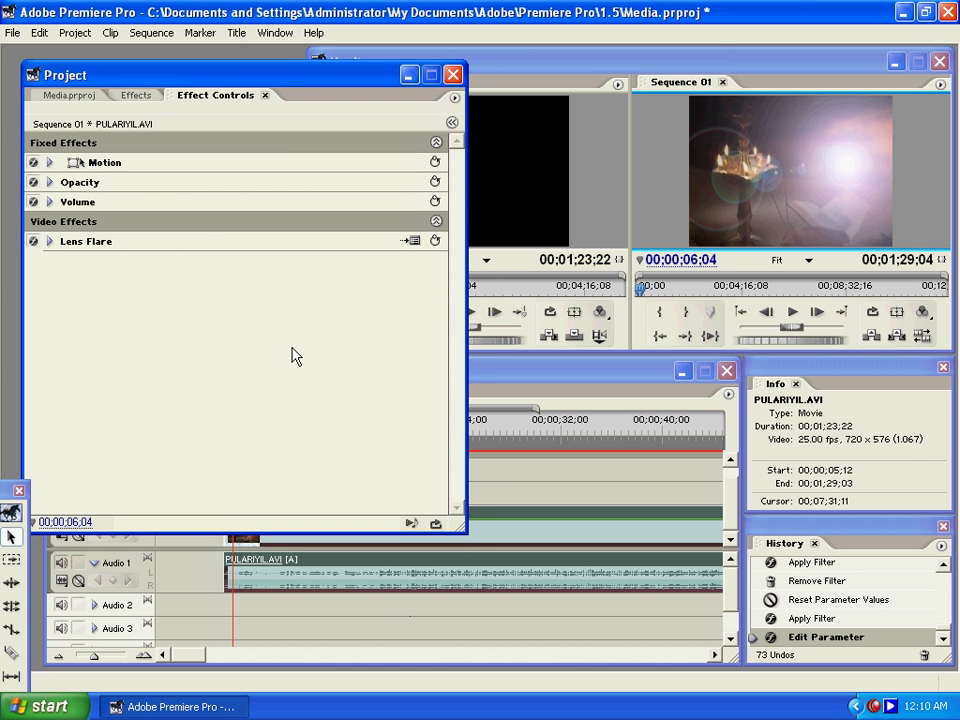
pyautogui.click(375, 392)
pyautogui.moveTo(489, 433); pyautogui.dragTo(283, 447)
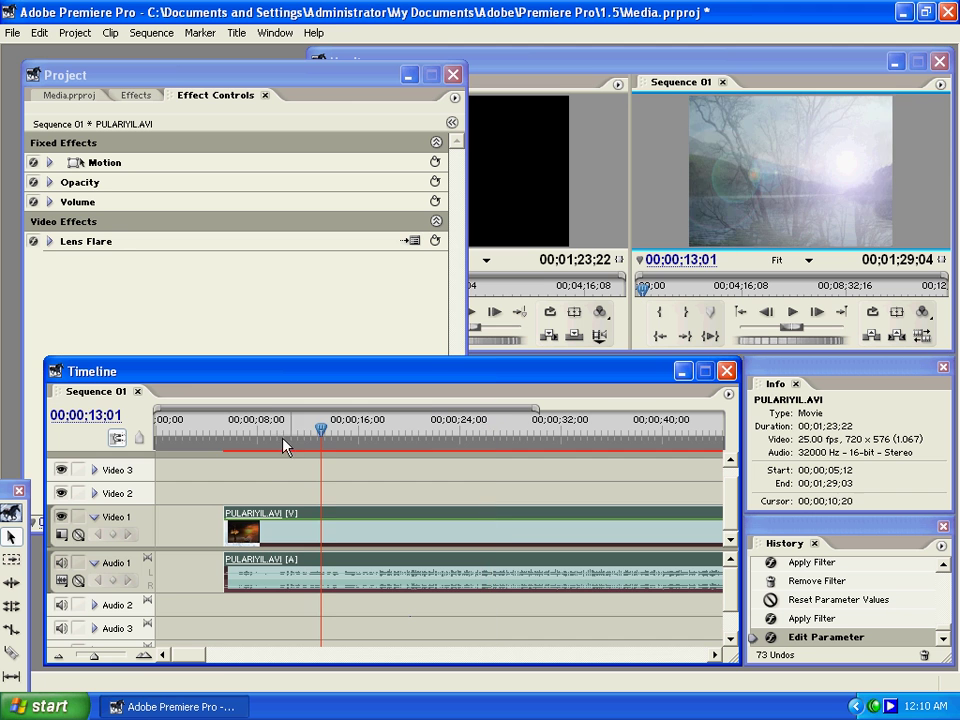
# Step: Select the PULARIYIL.AVI clip on Video 1 and Audio 1 and delete it from the sequence
pyautogui.moveTo(188, 655); pyautogui.dragTo(165, 662)
pyautogui.moveTo(208, 471); pyautogui.dragTo(465, 585)
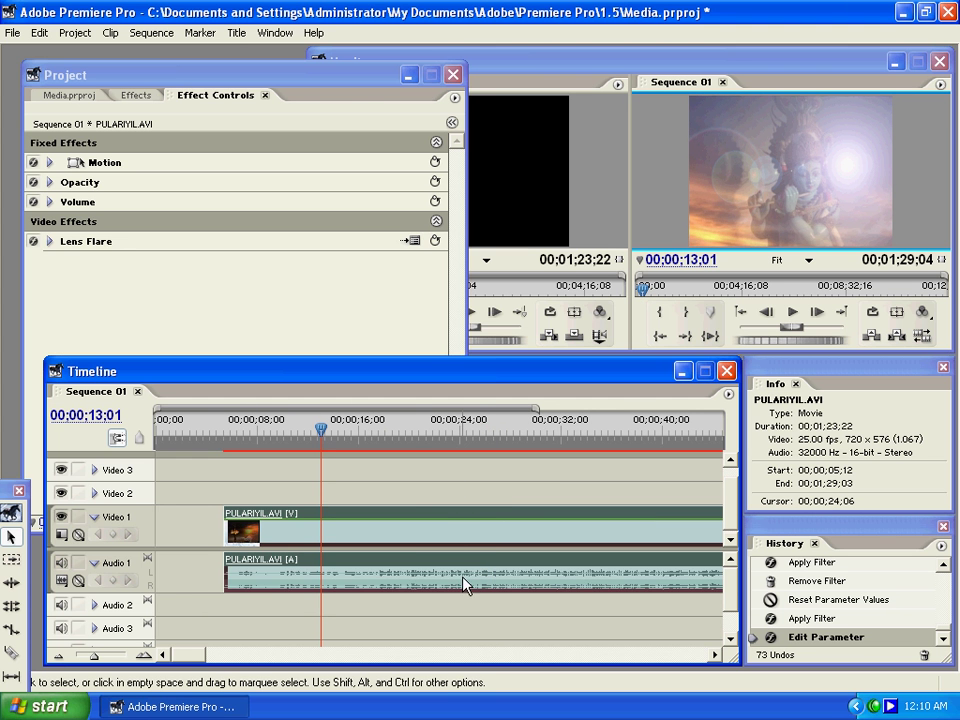
pyautogui.press('Delete')
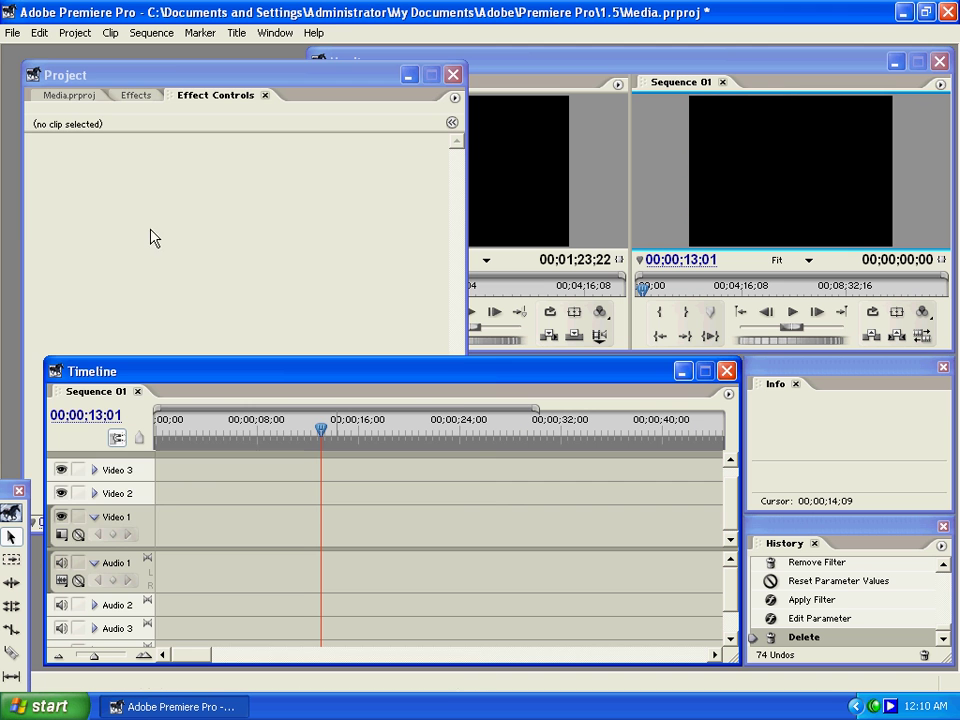
# Step: Import the Untitled1.prtl THANKS title and place it on Video 1, extended to a duration of 00;00;18;25
pyautogui.click(69, 97)
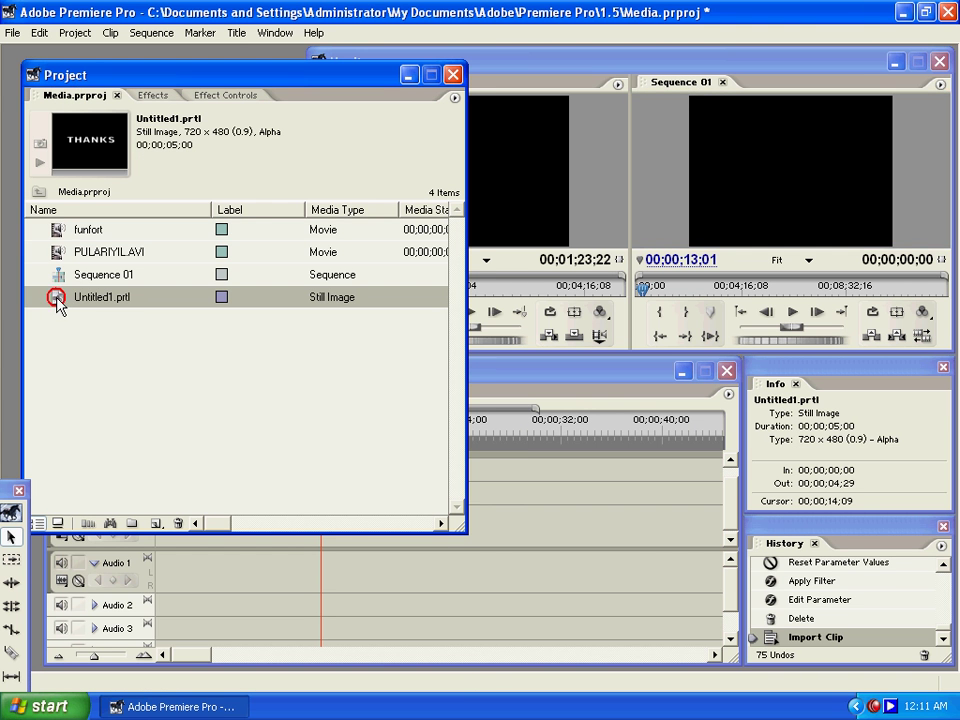
pyautogui.moveTo(56, 297); pyautogui.dragTo(517, 519)
pyautogui.click(515, 370)
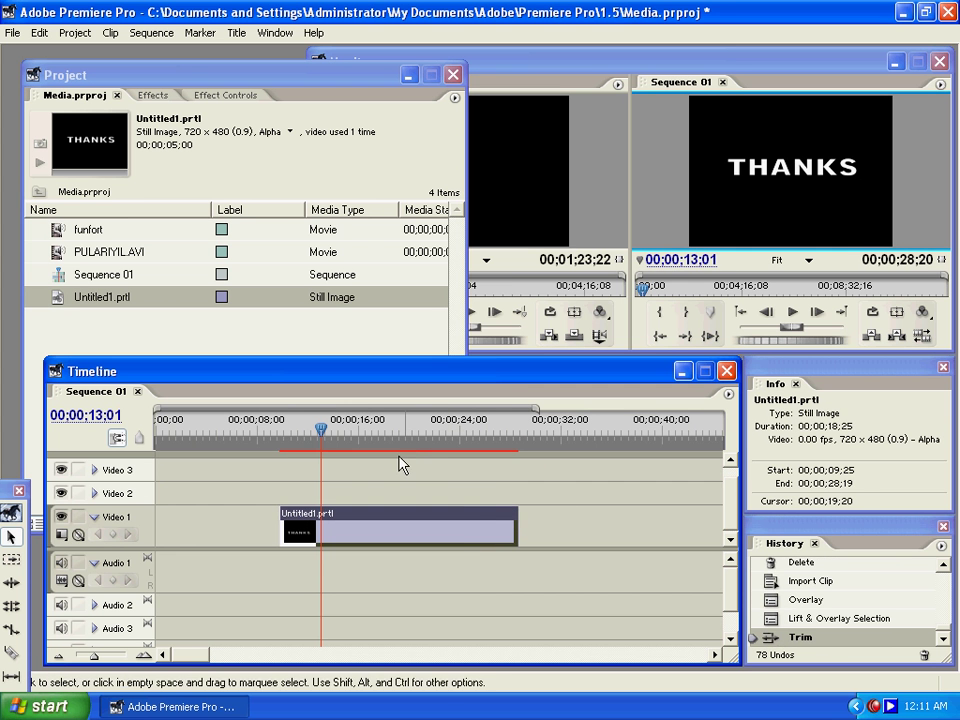
# Step: Apply the Lens Flare effect to the Untitled1.prtl title and place the flare center just before the THANKS text
pyautogui.moveTo(306, 432); pyautogui.dragTo(407, 440)
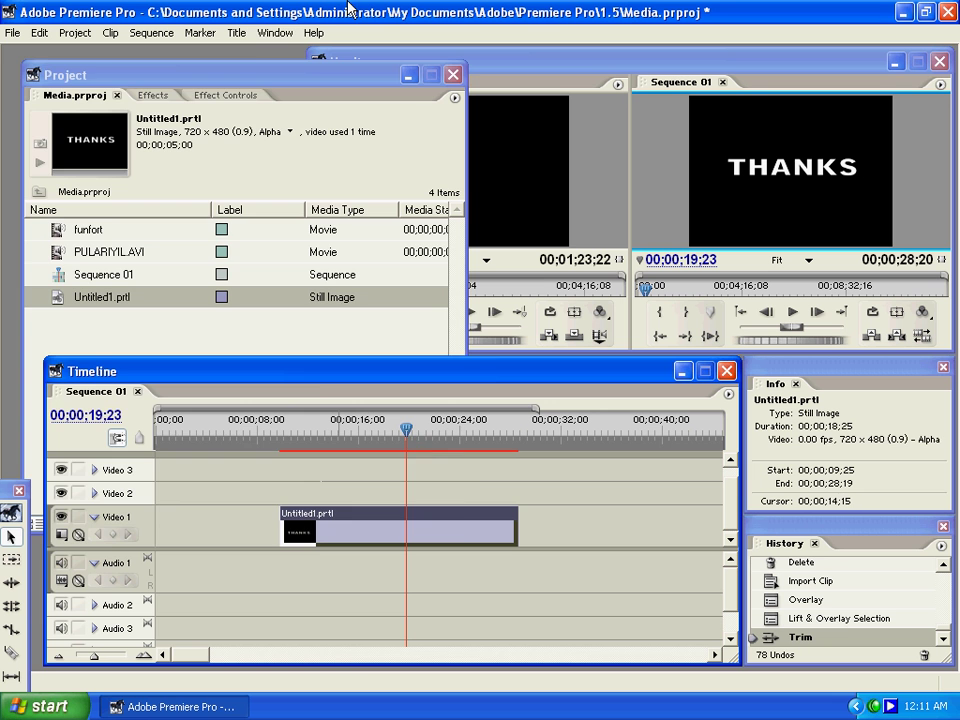
pyautogui.click(215, 95)
pyautogui.click(124, 95)
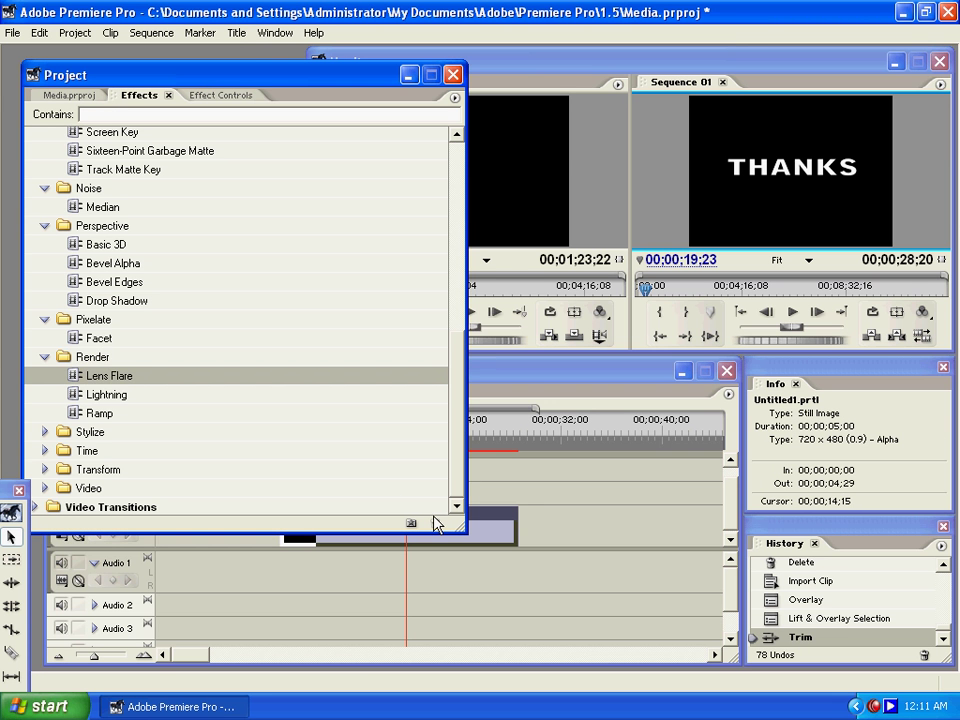
pyautogui.moveTo(437, 524); pyautogui.dragTo(484, 531)
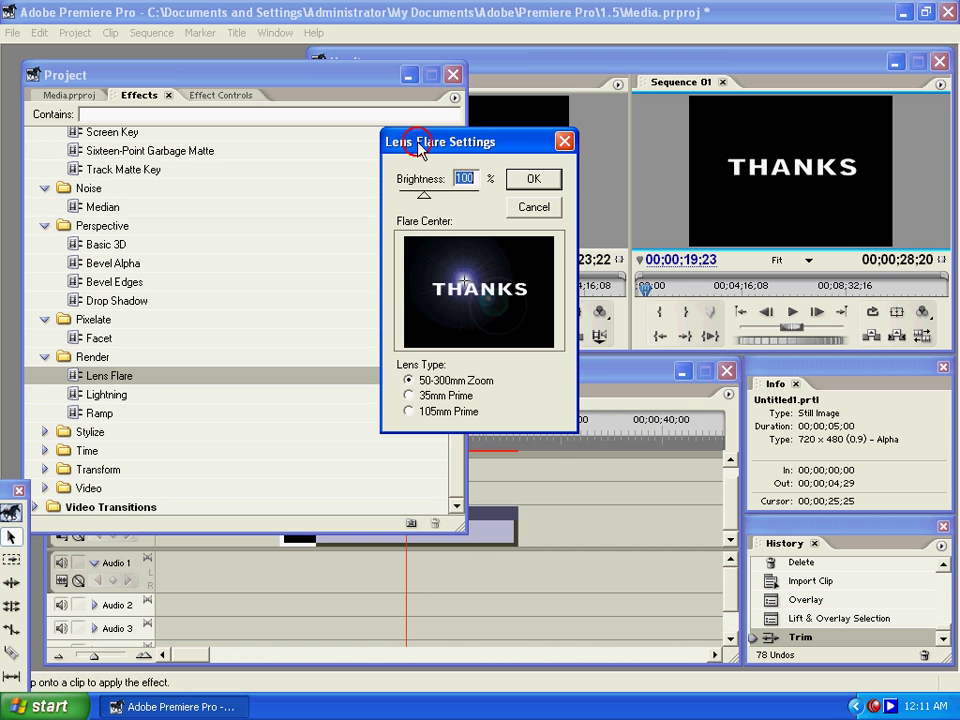
pyautogui.moveTo(418, 145); pyautogui.dragTo(401, 145)
pyautogui.moveTo(403, 285)
pyautogui.mouseDown()
pyautogui.moveTo(392, 274)
pyautogui.moveTo(411, 287)
pyautogui.mouseUp()
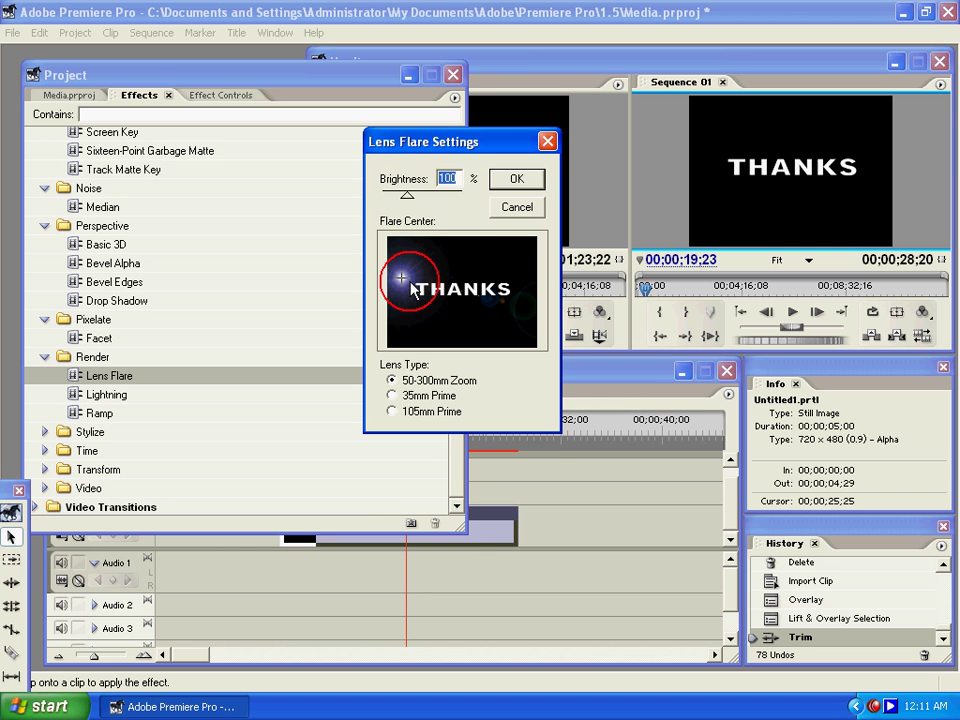
# Step: Set the title's flare brightness to 150%, compare the three lens types, and accept the 50-300mm Zoom
pyautogui.moveTo(406, 194); pyautogui.dragTo(424, 206)
pyautogui.click(422, 396)
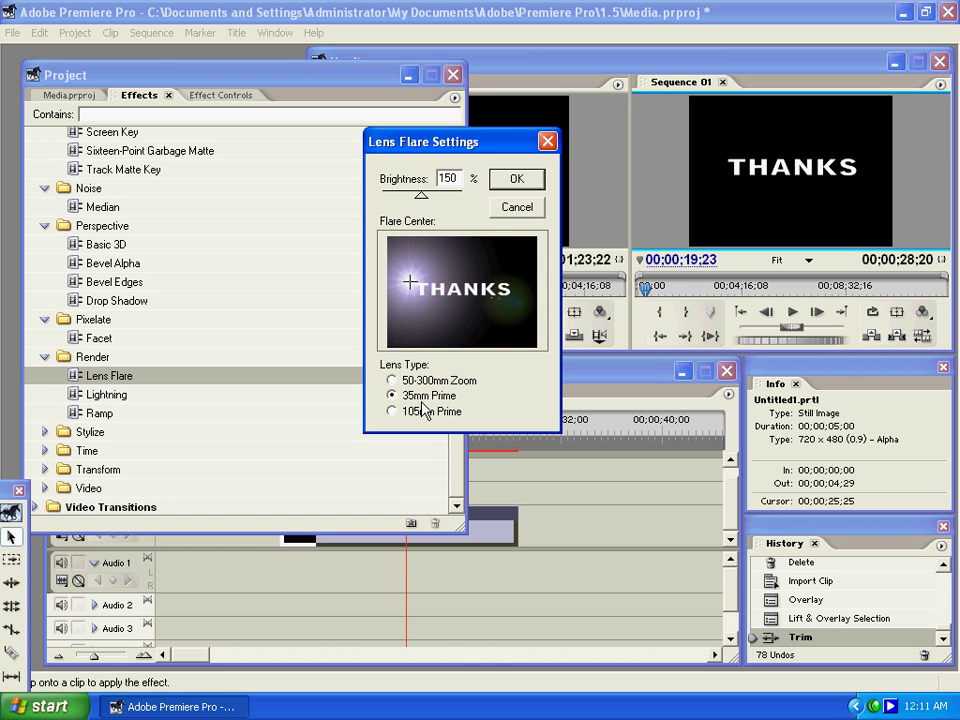
pyautogui.click(425, 413)
pyautogui.click(425, 396)
pyautogui.click(426, 381)
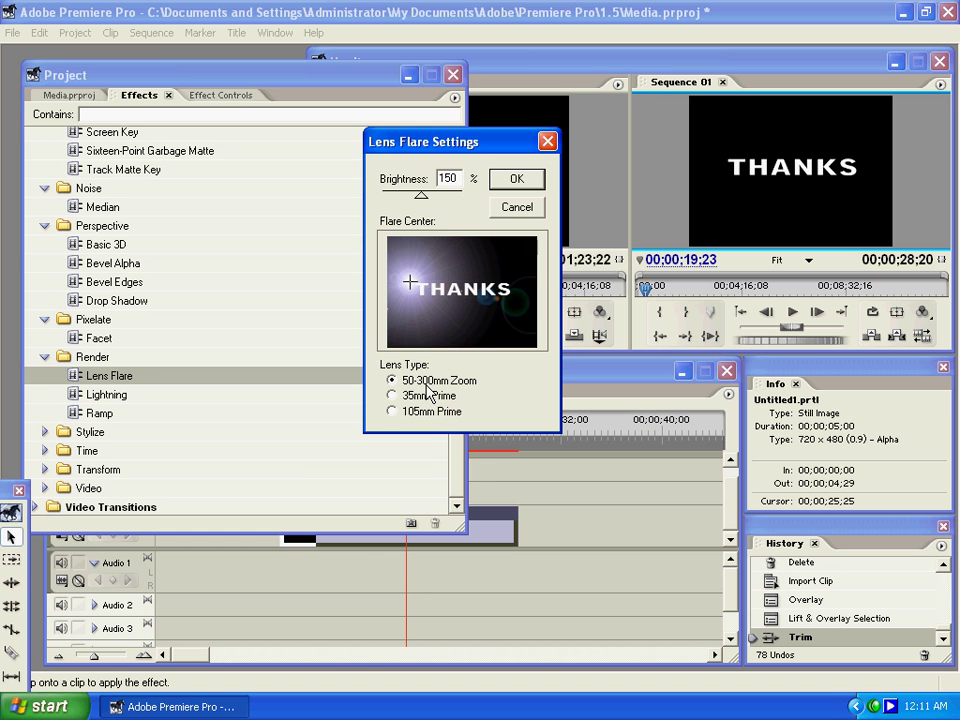
pyautogui.click(502, 187)
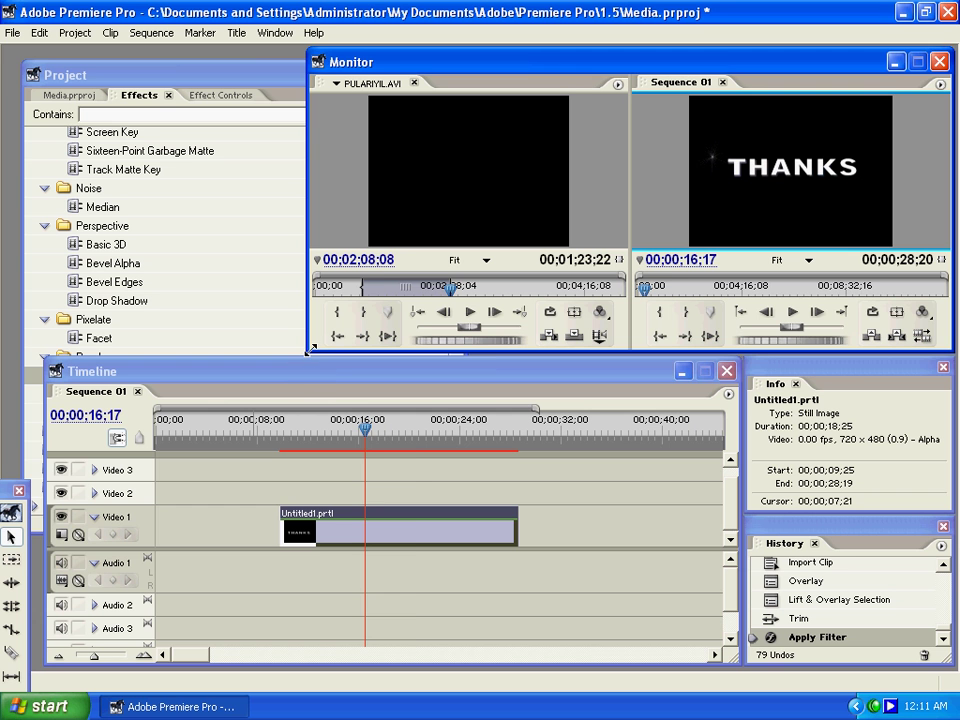
# Step: Review the flare on the title in an enlarged Monitor, and remove the Lens Flare effect from Untitled1.prtl
pyautogui.moveTo(310, 348); pyautogui.dragTo(259, 373)
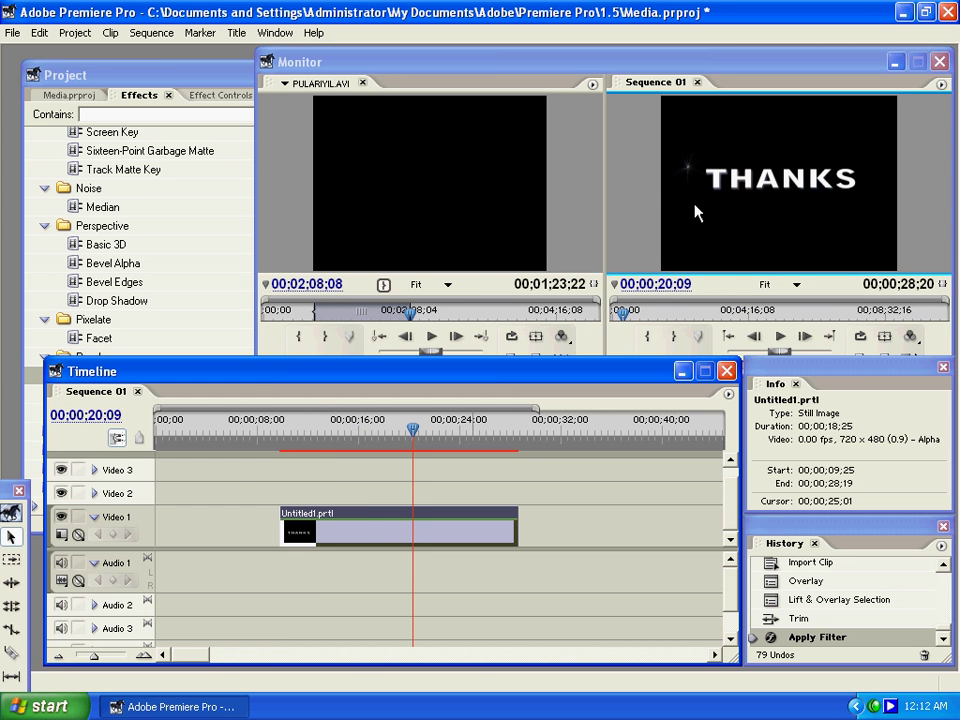
pyautogui.moveTo(366, 430); pyautogui.dragTo(386, 446)
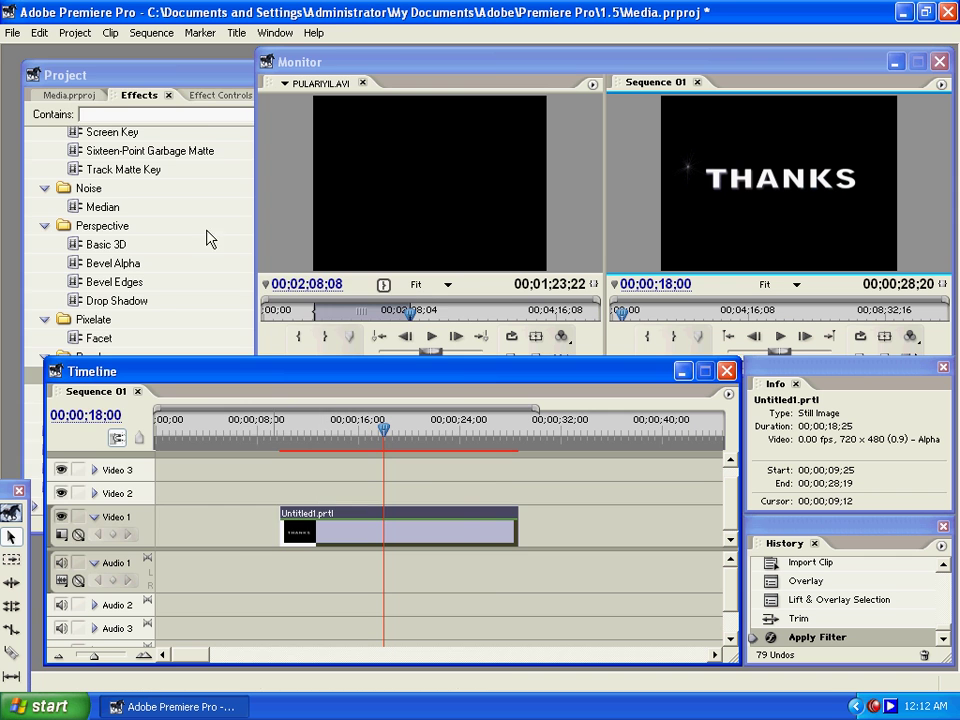
pyautogui.click(201, 98)
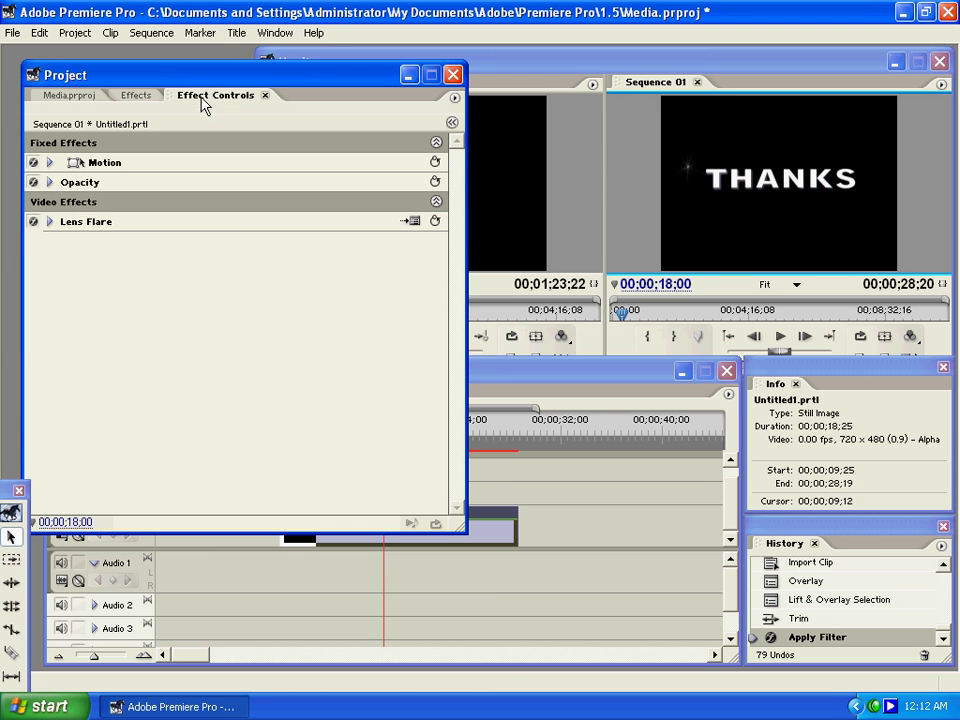
pyautogui.click(50, 222)
pyautogui.click(67, 223)
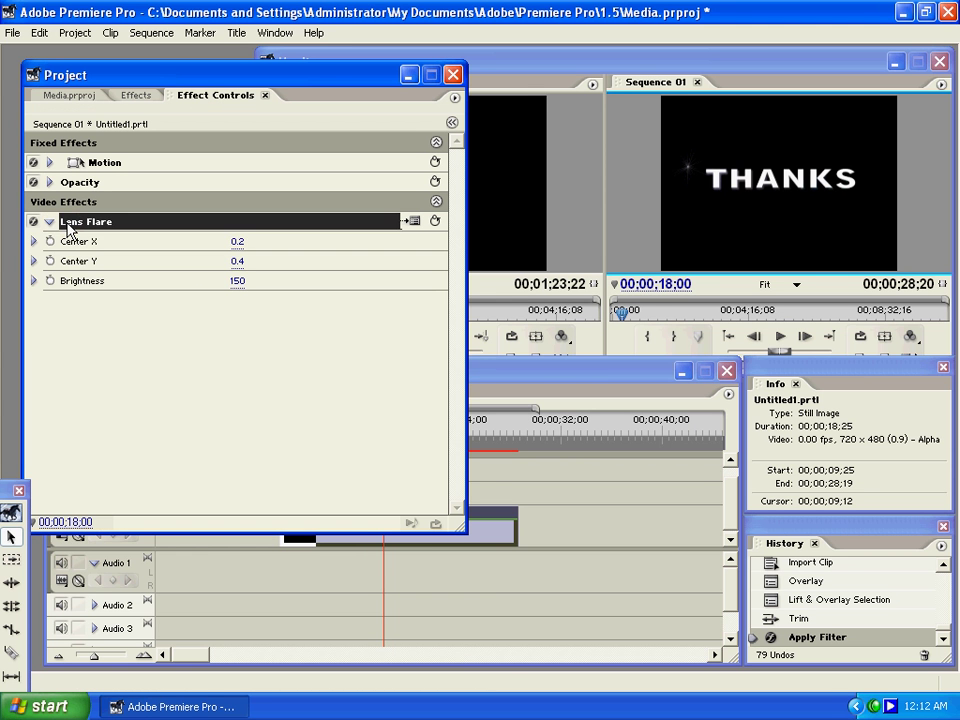
pyautogui.press('Delete')
# Step: Create a new Black Video item and display it in the project's media list
pyautogui.click(68, 96)
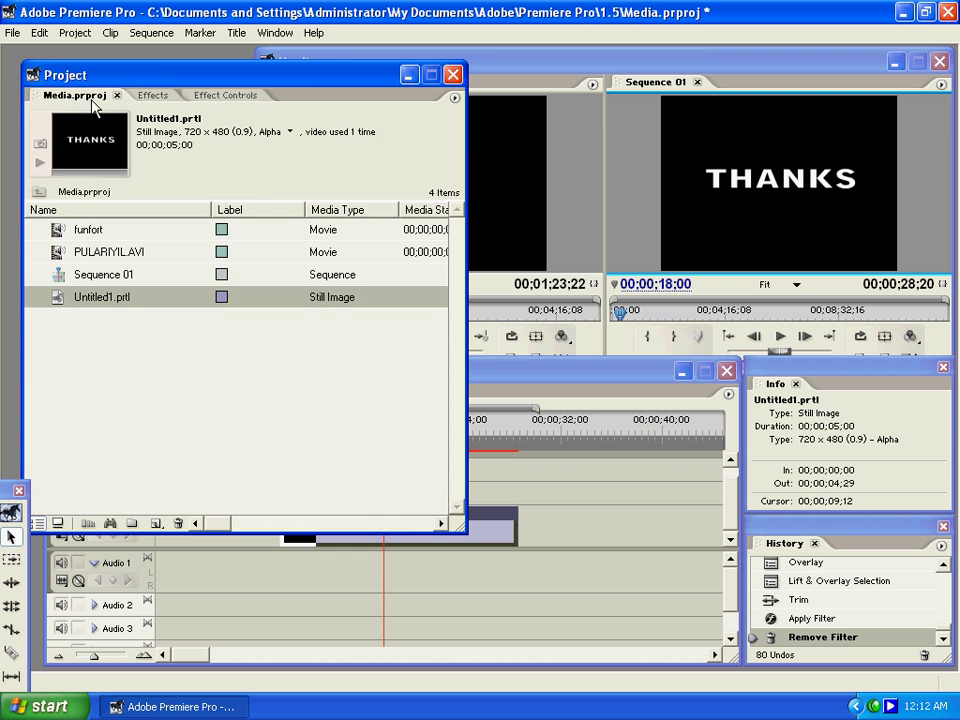
pyautogui.click(141, 99)
pyautogui.click(14, 33)
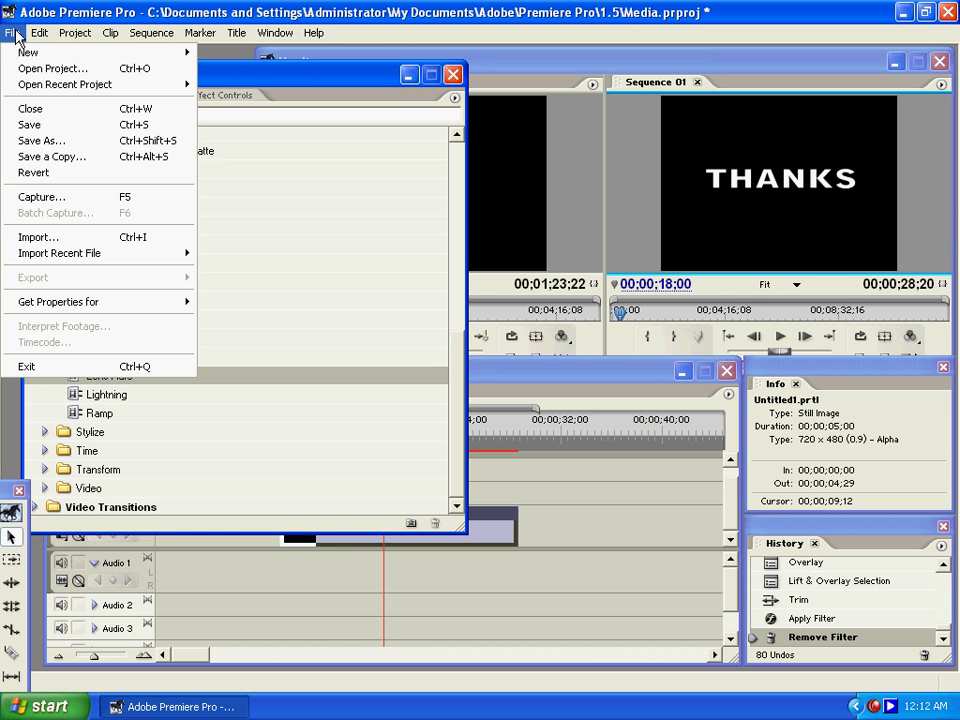
pyautogui.moveTo(22, 57)
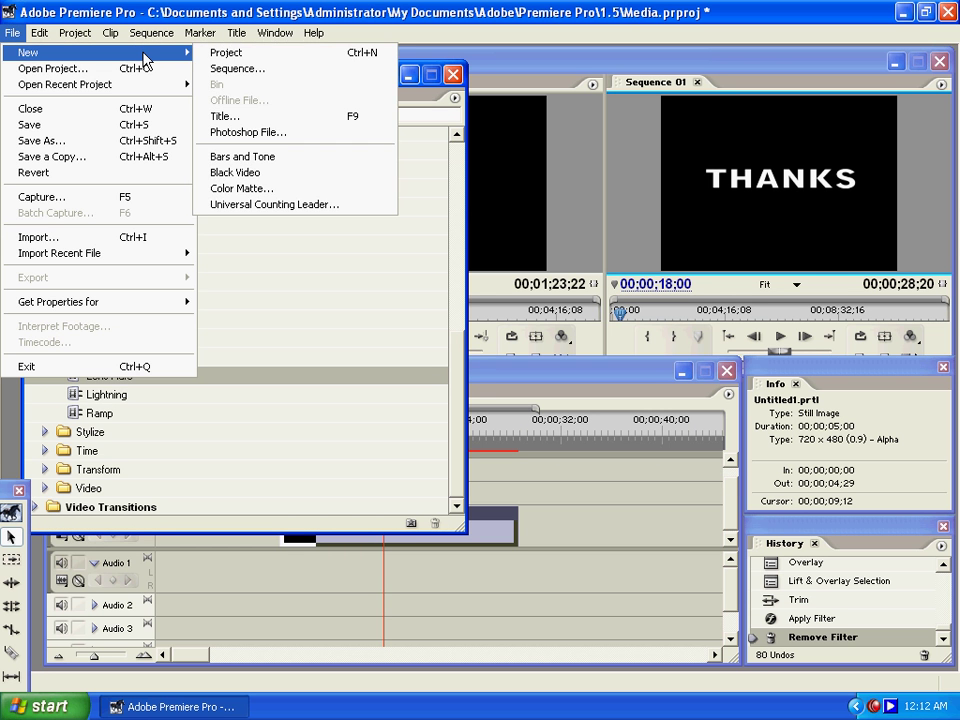
pyautogui.click(258, 186)
pyautogui.click(60, 95)
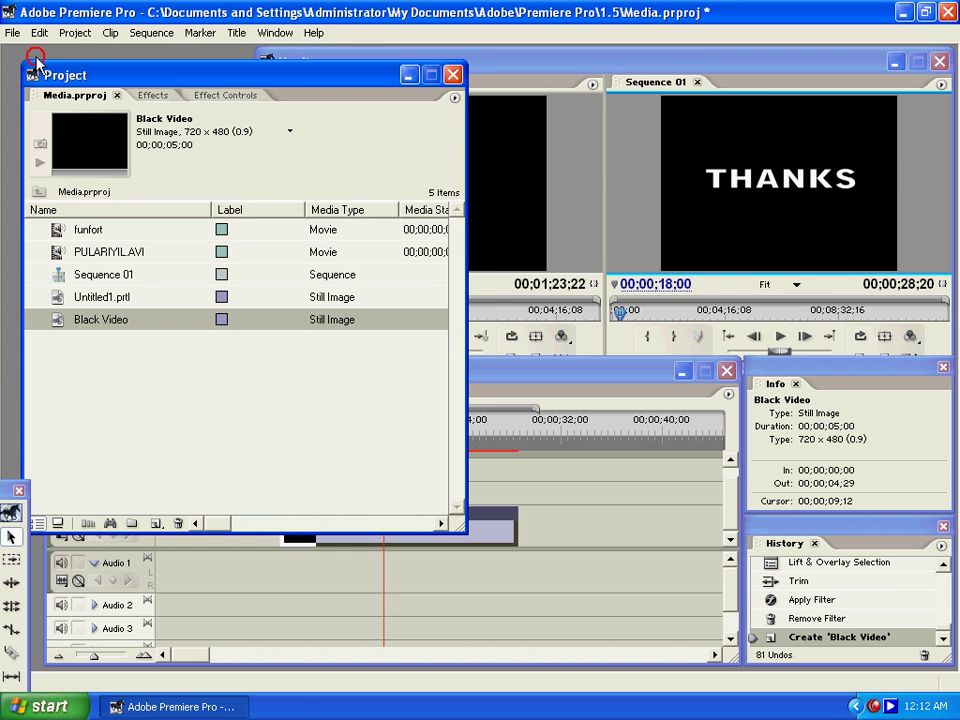
# Step: Move the Untitled1.prtl title to Video 2 and place Black Video beneath it on Video 1, extended to a duration of 00;00;18;25
pyautogui.moveTo(36, 62); pyautogui.dragTo(3, 36)
pyautogui.moveTo(507, 380); pyautogui.dragTo(522, 381)
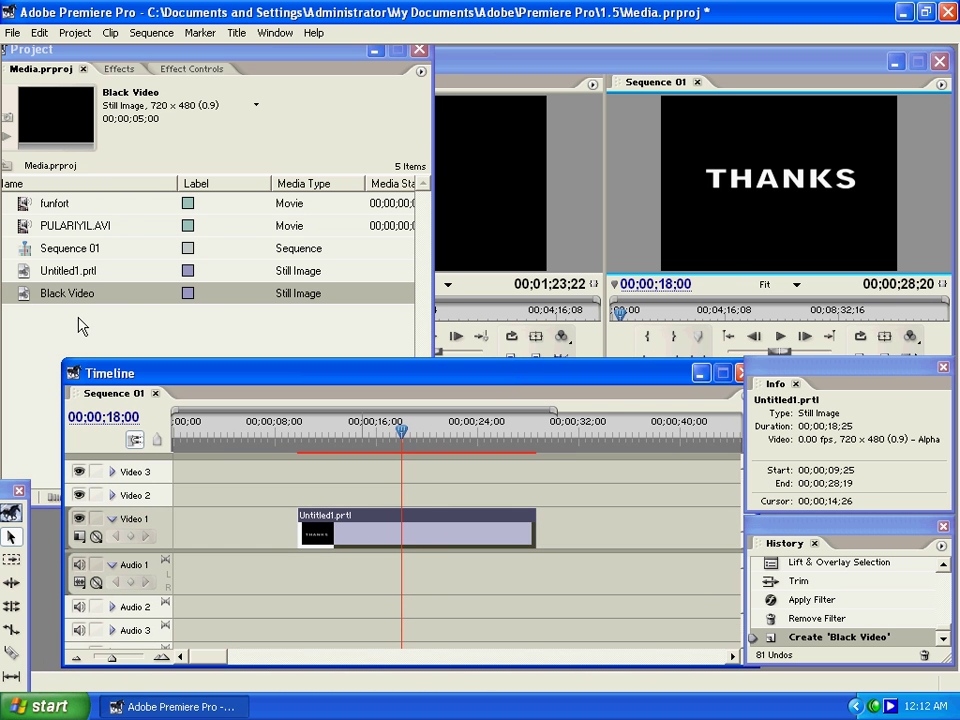
pyautogui.moveTo(381, 531); pyautogui.dragTo(379, 507)
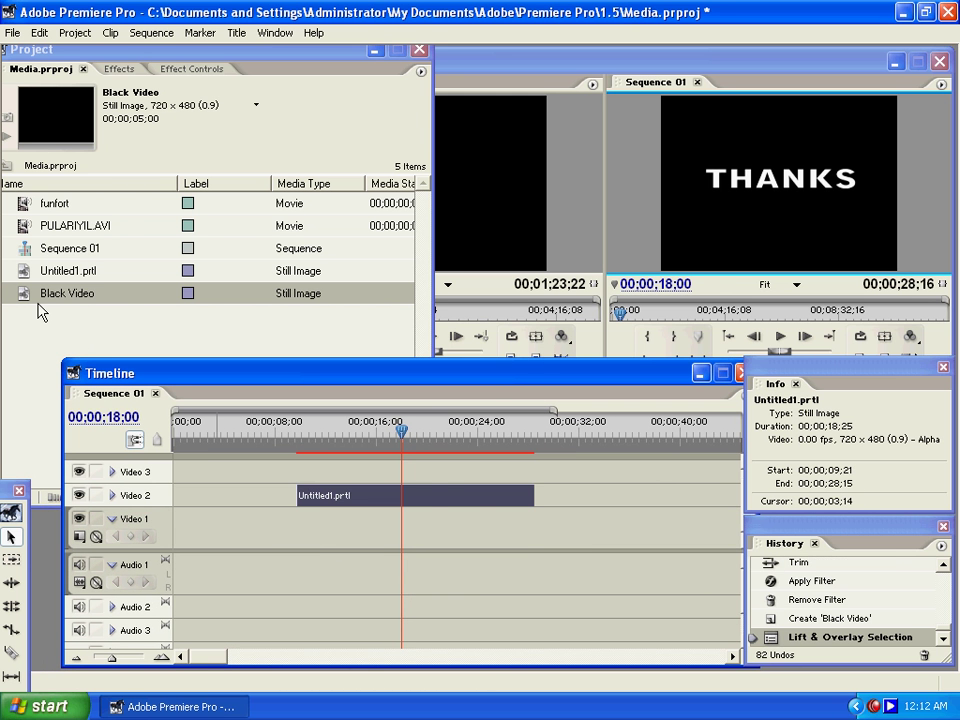
pyautogui.moveTo(40, 293); pyautogui.dragTo(272, 530)
pyautogui.click(428, 536)
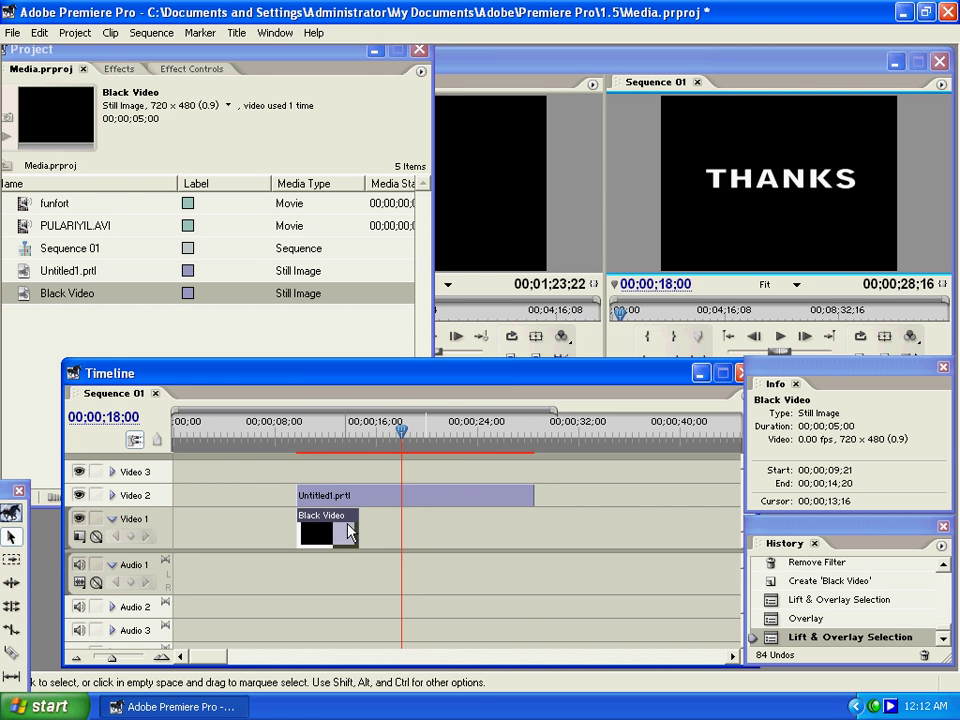
pyautogui.moveTo(357, 527); pyautogui.dragTo(533, 527)
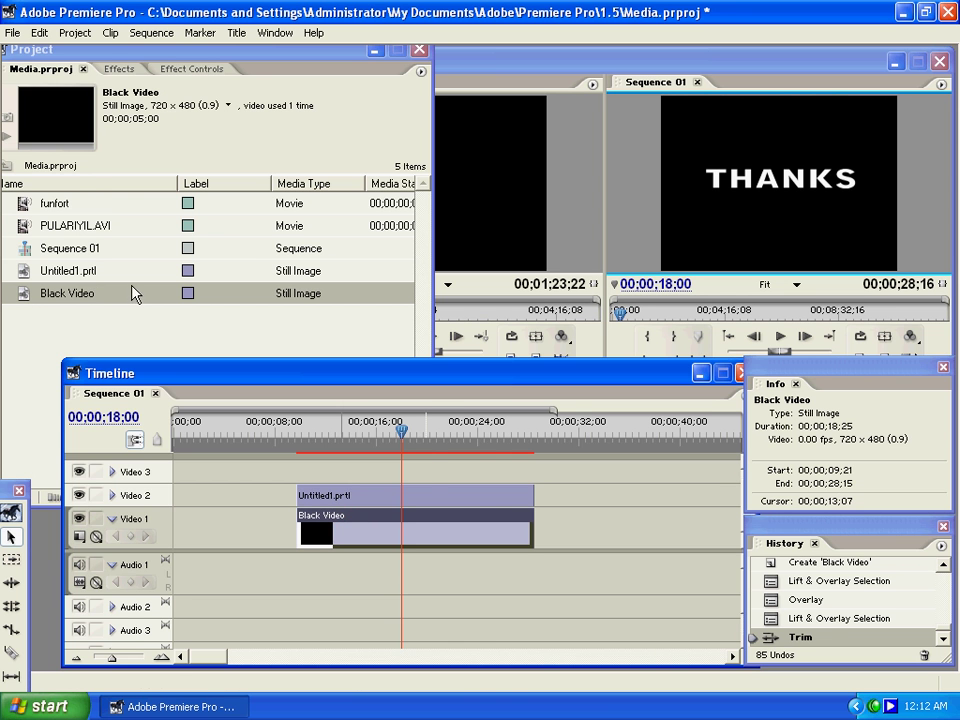
# Step: Apply Lens Flare to the Black Video clip with the flare center near the start of THANKS and brightness at 133%
pyautogui.click(108, 72)
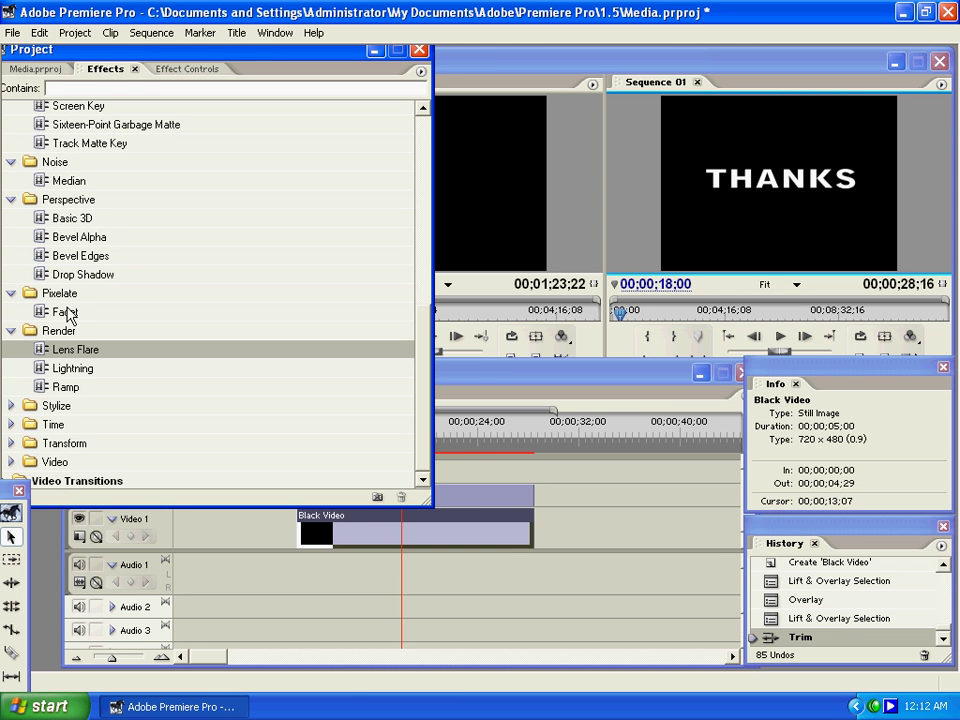
pyautogui.moveTo(55, 358); pyautogui.dragTo(354, 536)
pyautogui.moveTo(452, 282); pyautogui.dragTo(428, 287)
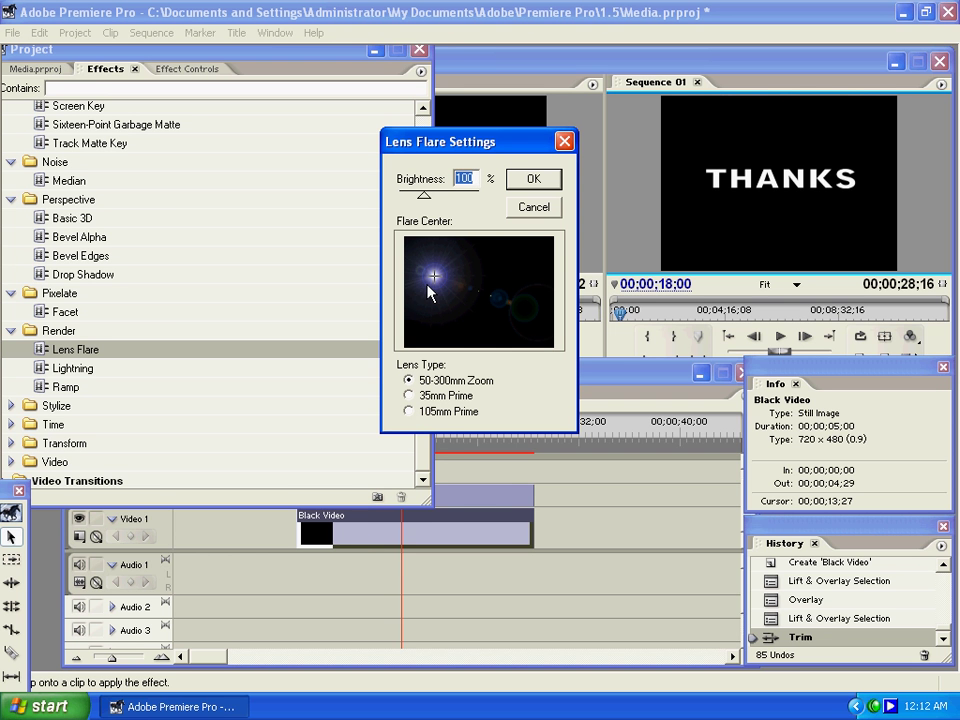
pyautogui.moveTo(424, 194); pyautogui.dragTo(434, 202)
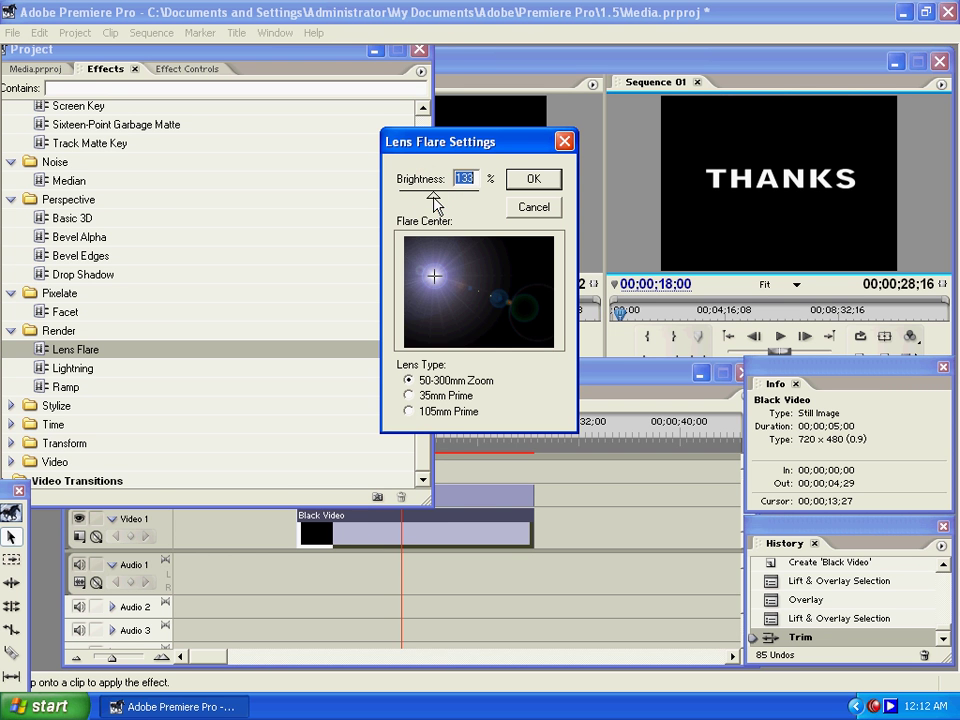
pyautogui.click(510, 186)
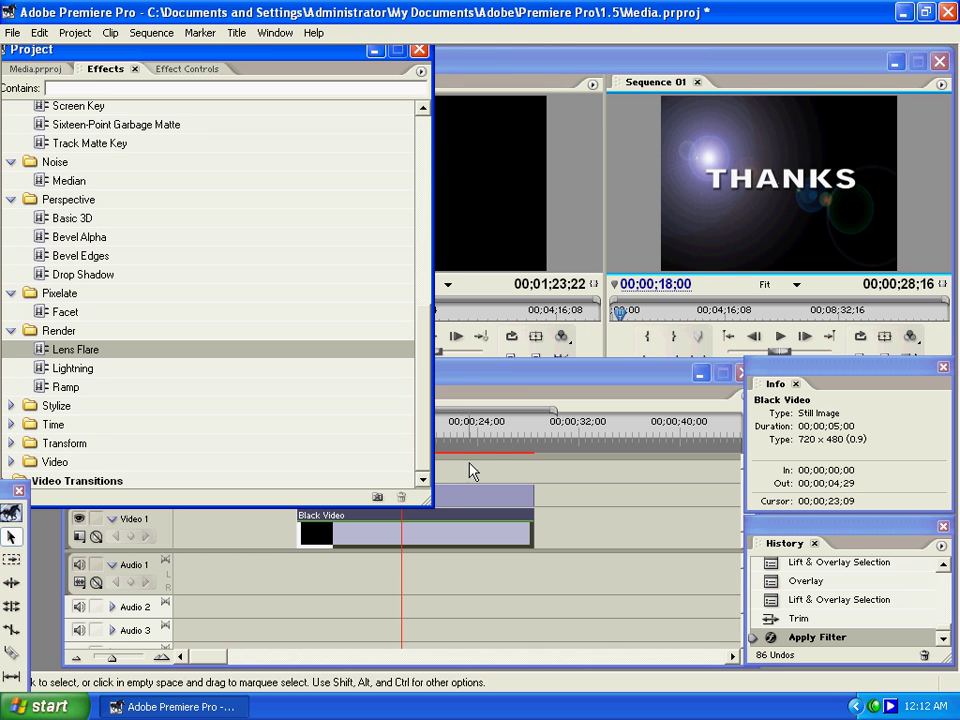
# Step: Scrub through Sequence 01 to review the lens flare behind the THANKS title
pyautogui.moveTo(459, 440); pyautogui.dragTo(382, 432)
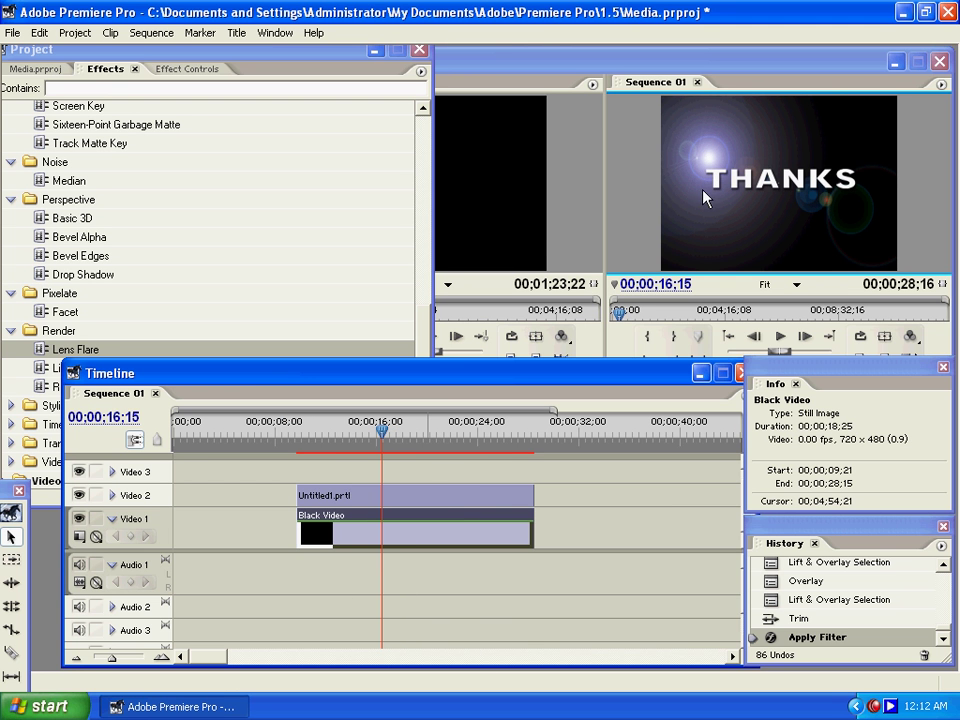
pyautogui.moveTo(345, 432); pyautogui.dragTo(375, 446)
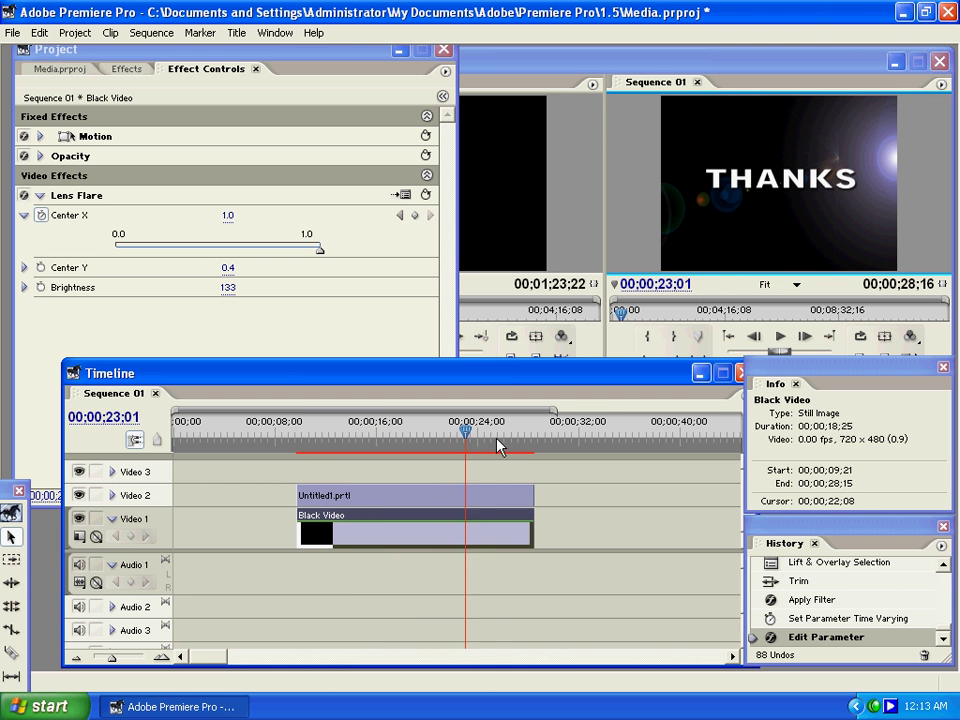
pyautogui.moveTo(498, 446); pyautogui.dragTo(349, 446)
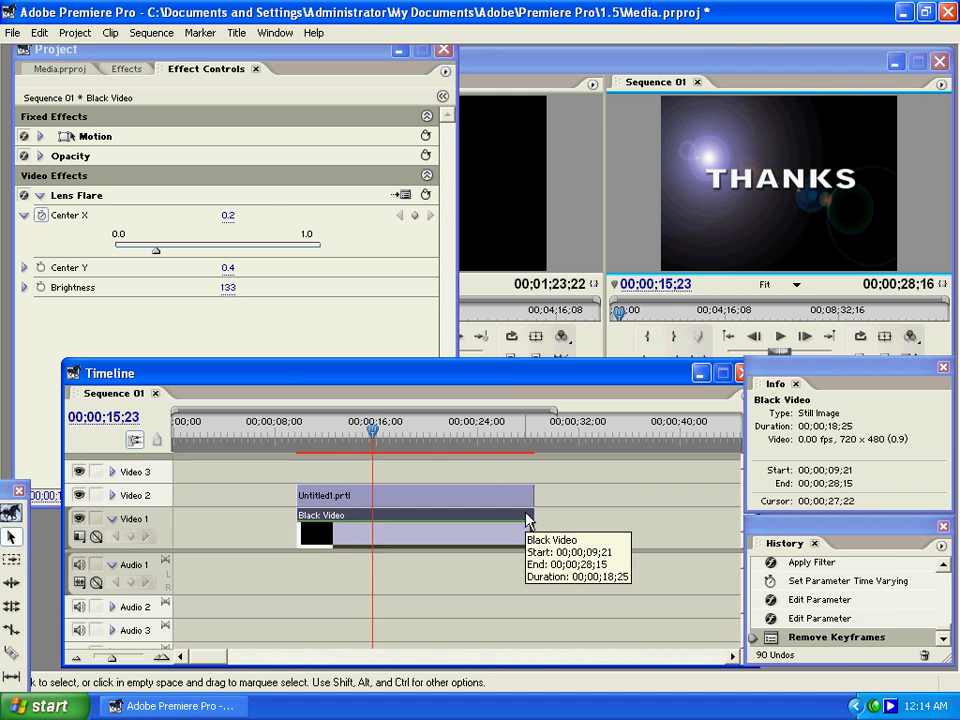
# Step: Restart the Lens Flare's Center X animation with a keyframe of 0.2 at the Black Video clip's start, 00;00;09;21
pyautogui.press('pageup')
pyautogui.click(274, 50)
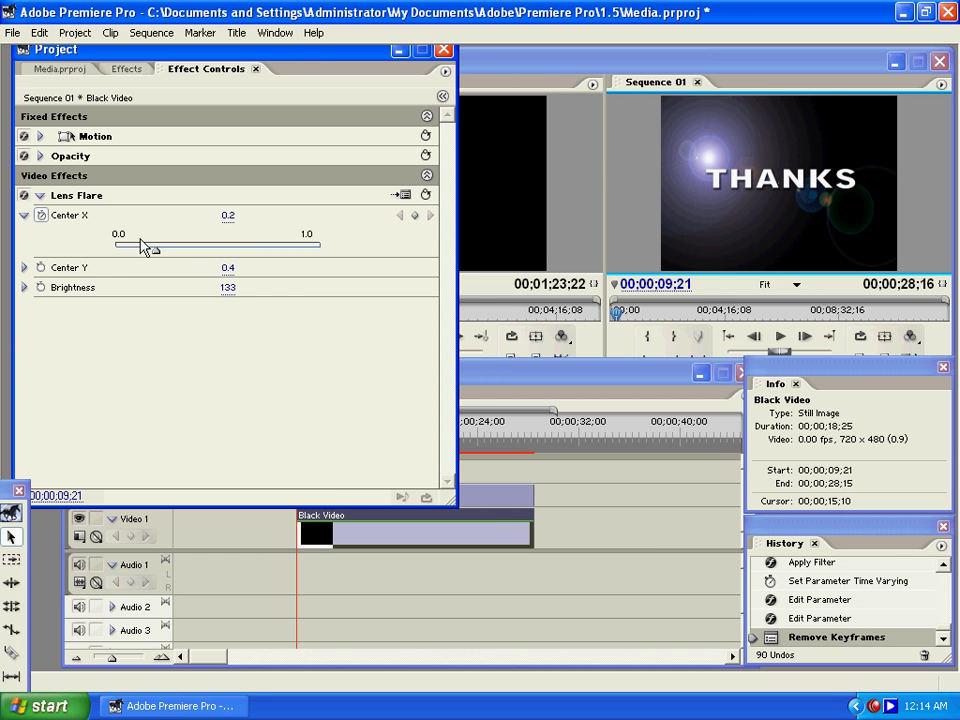
pyautogui.click(41, 215)
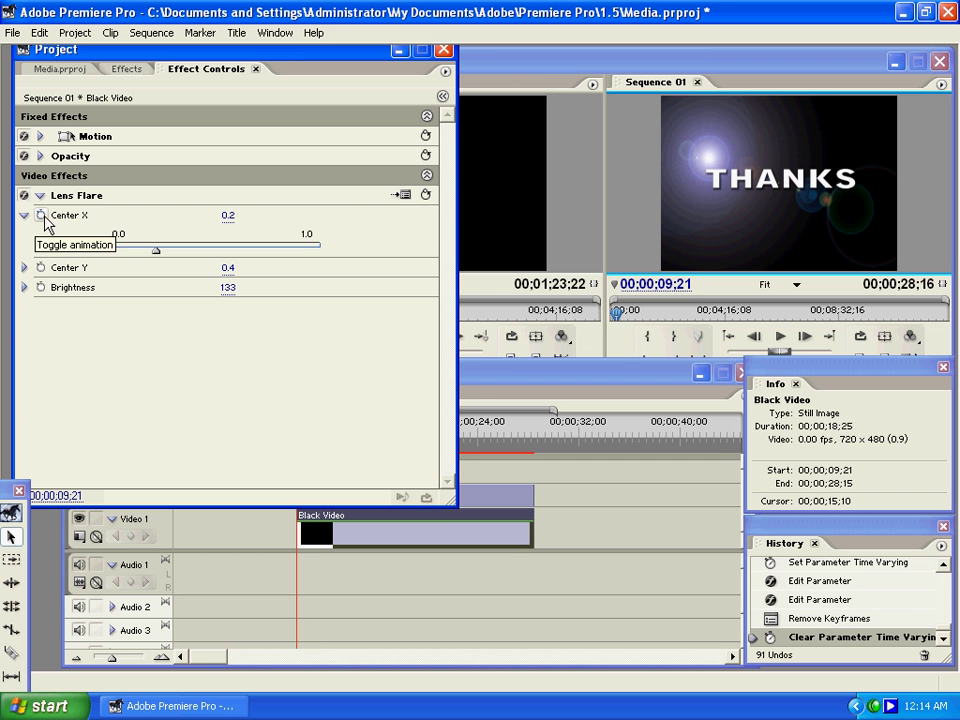
pyautogui.click(41, 216)
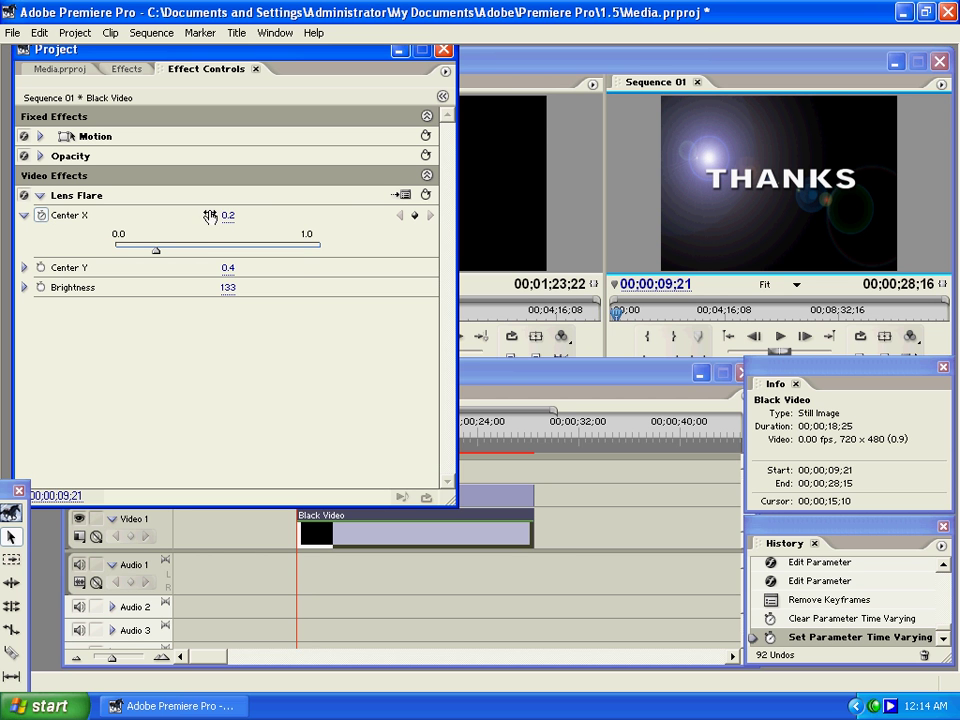
# Step: Show the effect keyframe timeline, add a Center X keyframe of 0.9 at 00;00;20;21, and scrub to check the motion
pyautogui.click(444, 106)
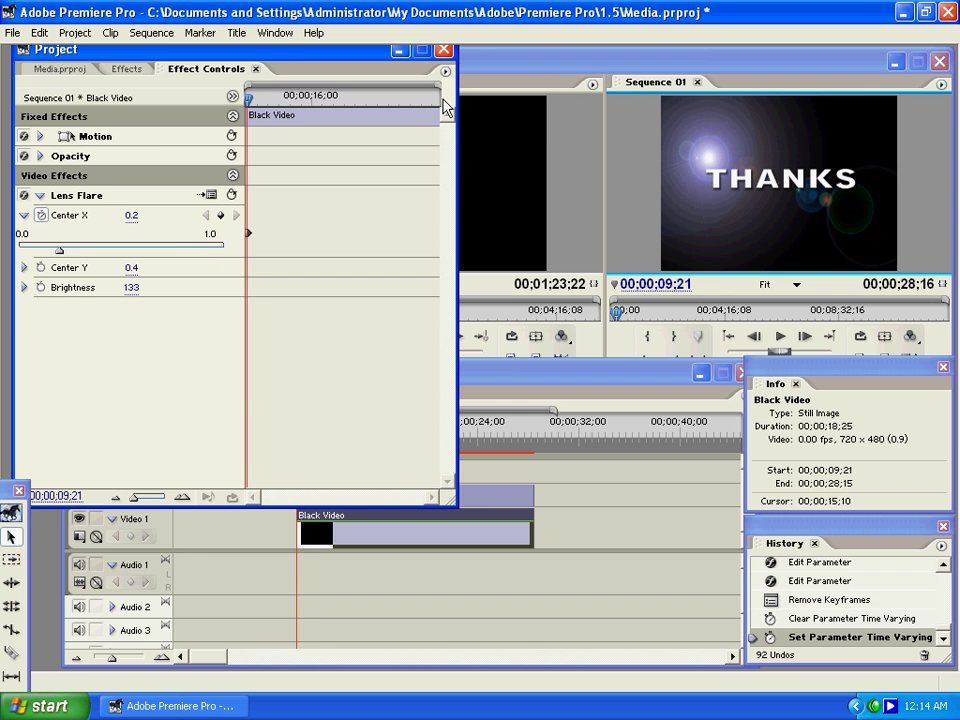
pyautogui.moveTo(253, 99); pyautogui.dragTo(365, 118)
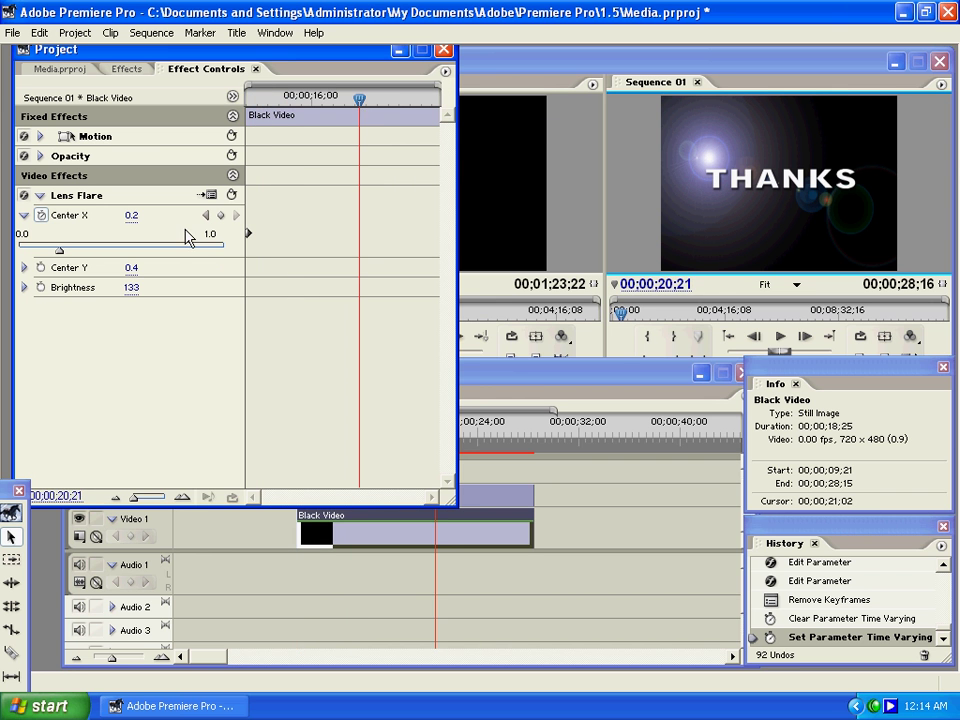
pyautogui.click(64, 251)
pyautogui.moveTo(64, 251); pyautogui.dragTo(208, 252)
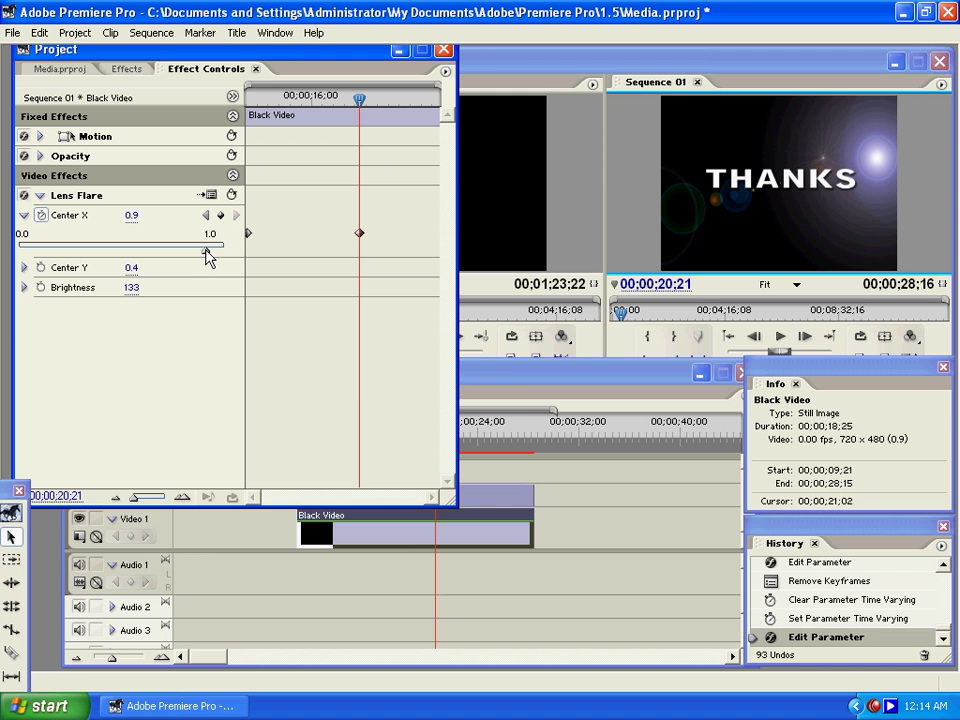
pyautogui.click(357, 99)
pyautogui.moveTo(357, 100)
pyautogui.mouseDown()
pyautogui.moveTo(282, 98)
pyautogui.moveTo(388, 128)
pyautogui.moveTo(248, 121)
pyautogui.moveTo(279, 102)
pyautogui.moveTo(373, 114)
pyautogui.mouseUp()
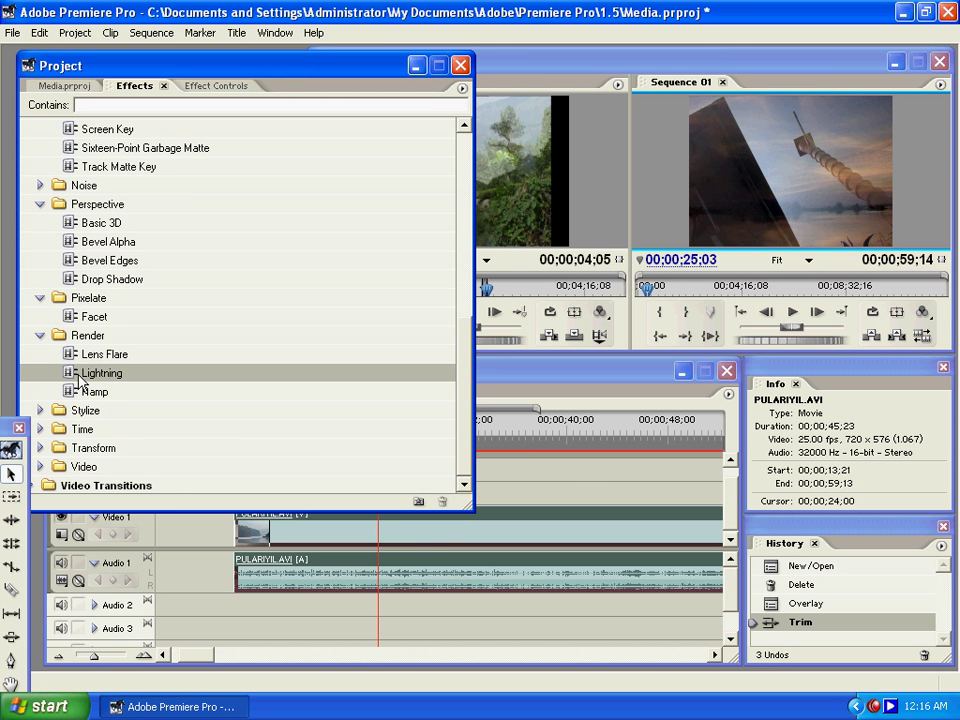
# Step: Apply the Lightning effect to the PULARIYIL.AVI clip on Video 1 and preview it at 00;00;14;04
pyautogui.moveTo(78, 378); pyautogui.dragTo(528, 548)
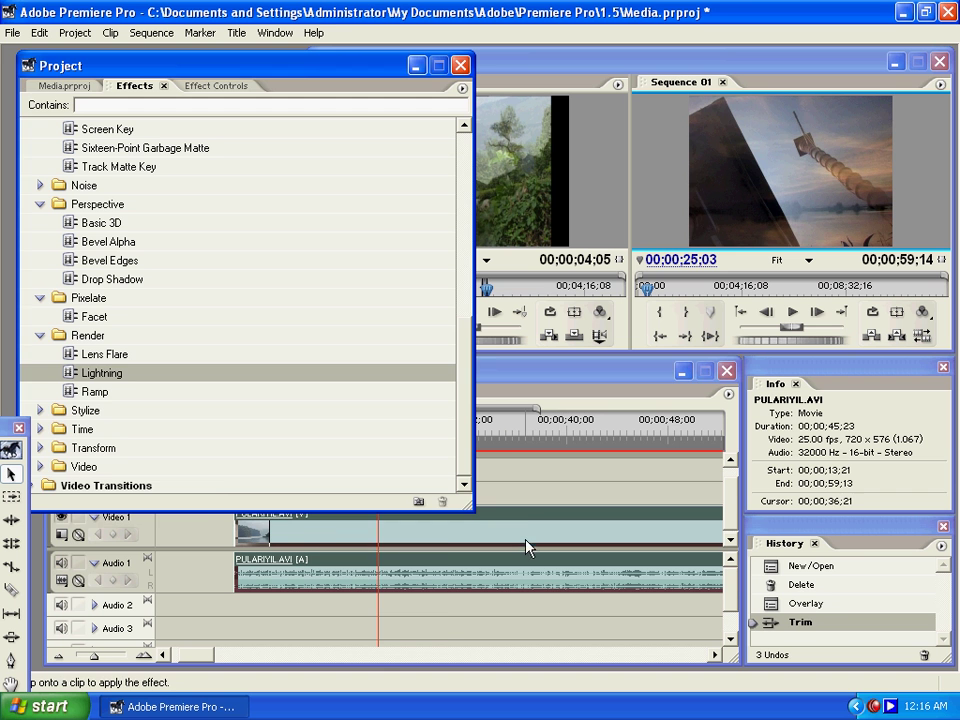
pyautogui.moveTo(498, 437); pyautogui.dragTo(337, 478)
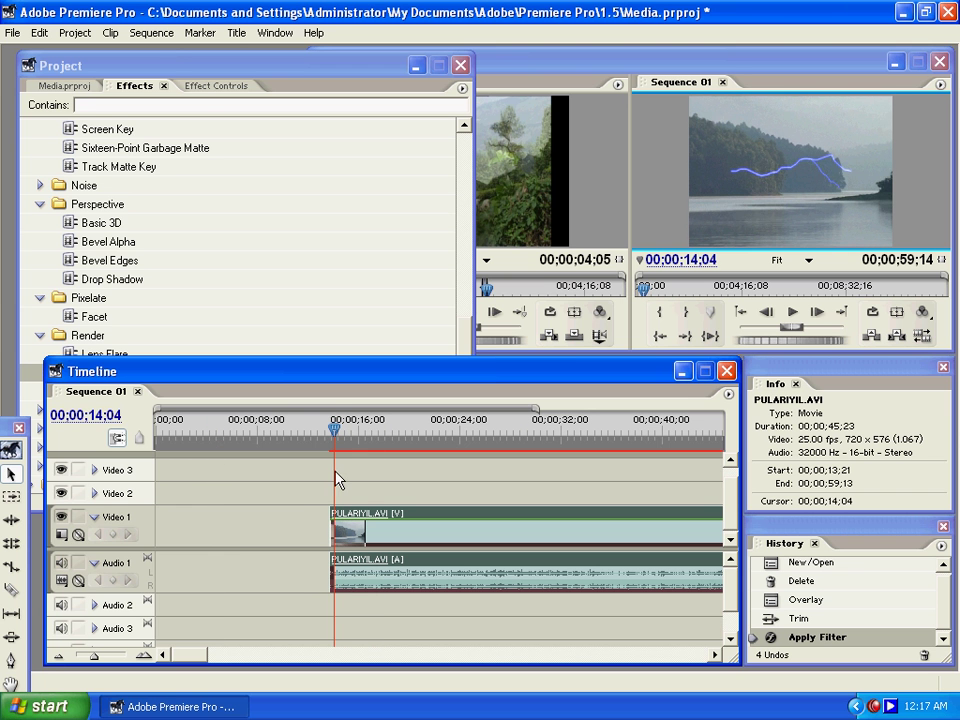
# Step: Move the Lightning effect's start point to the frame's upper-left area and its end point to about 378.2, 271.6
pyautogui.click(213, 86)
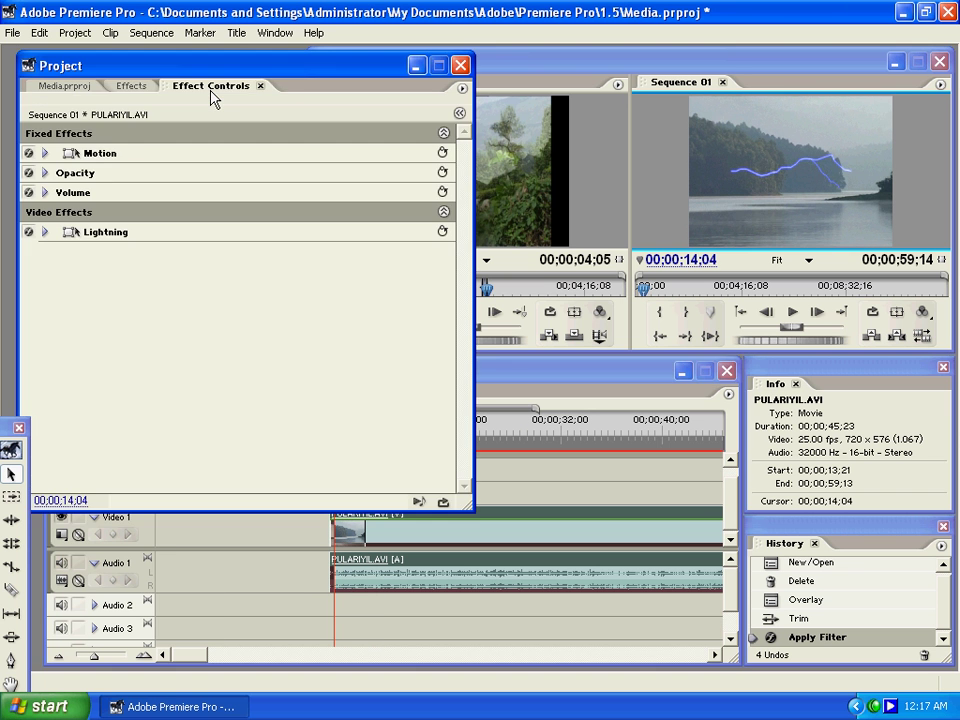
pyautogui.click(775, 177)
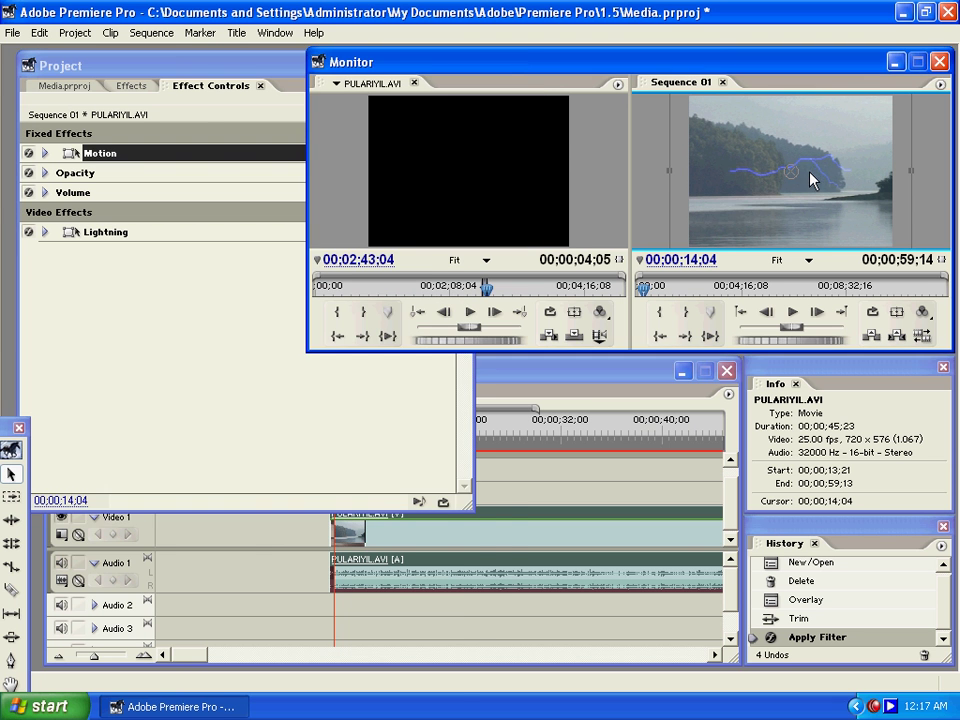
pyautogui.click(508, 489)
pyautogui.click(95, 233)
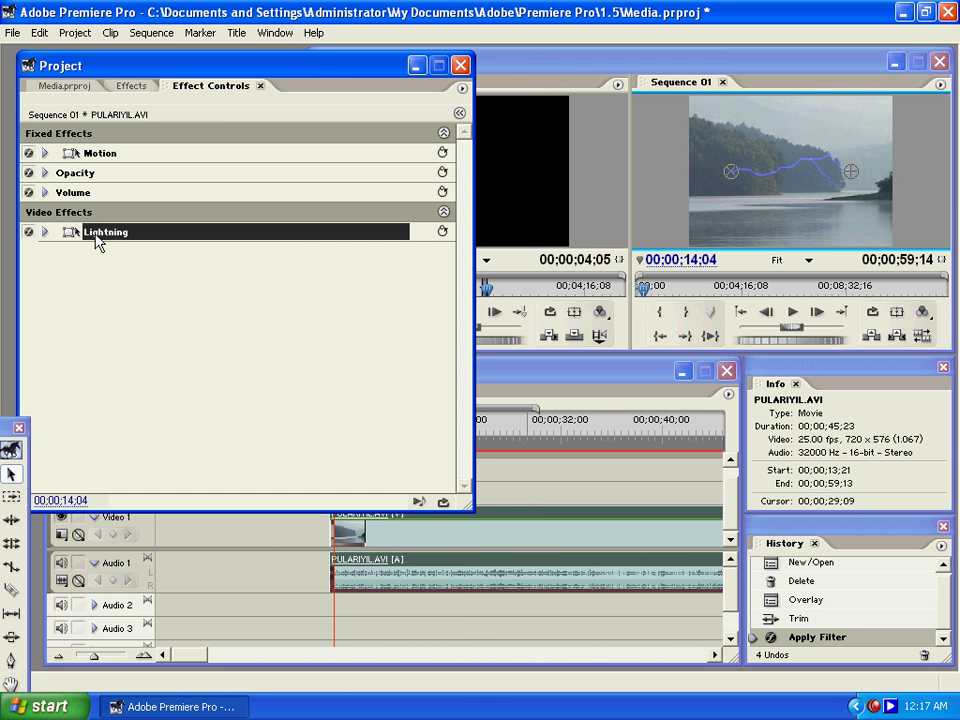
pyautogui.click(728, 176)
pyautogui.moveTo(728, 176); pyautogui.dragTo(708, 108)
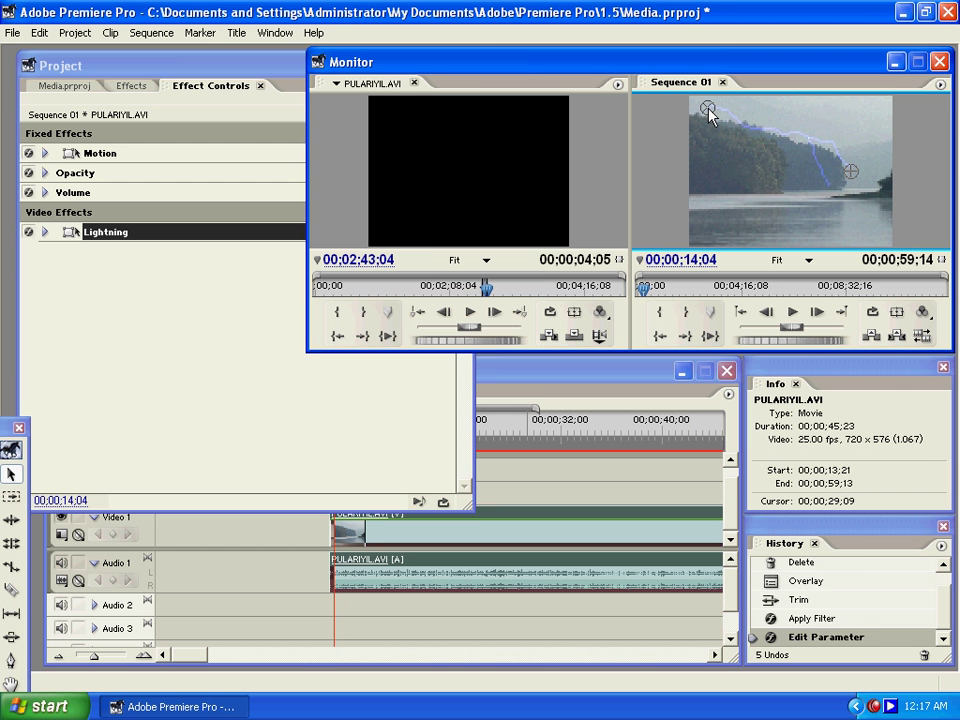
pyautogui.moveTo(852, 170); pyautogui.dragTo(797, 170)
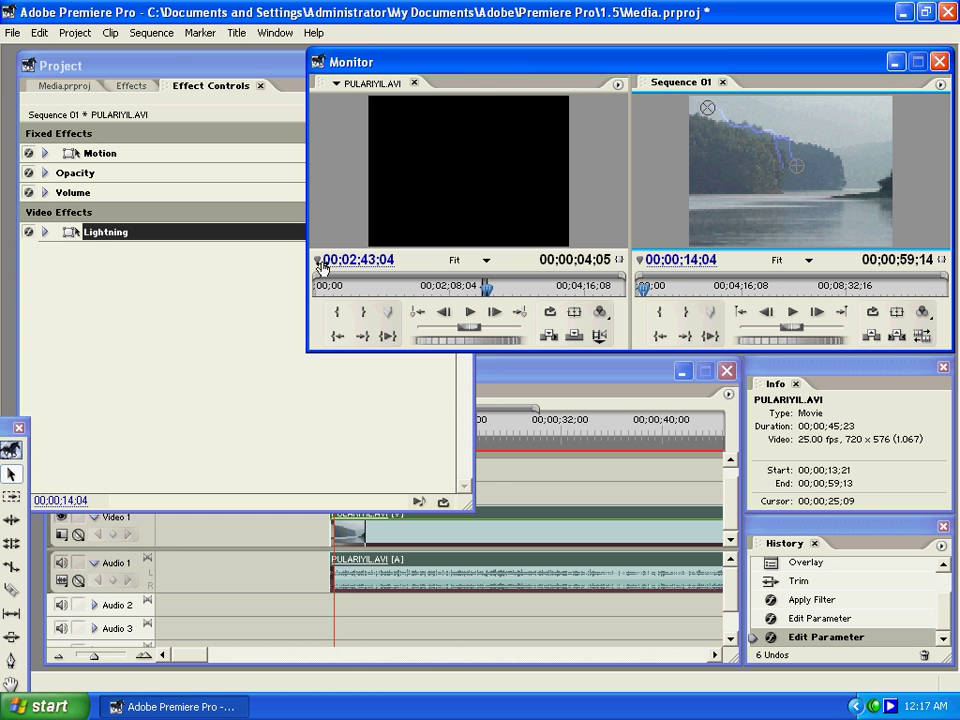
# Step: Set Lightning's Segments to 16, its Start point X to 124.2 and its End point to about 333.4, 361.0
pyautogui.click(44, 231)
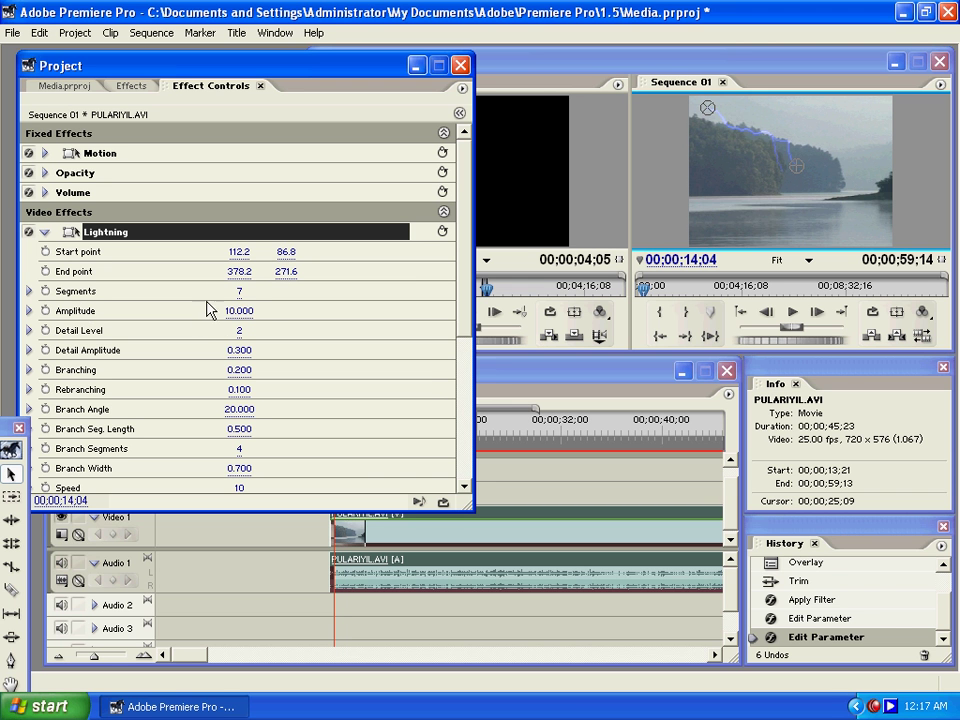
pyautogui.moveTo(239, 300); pyautogui.dragTo(268, 296)
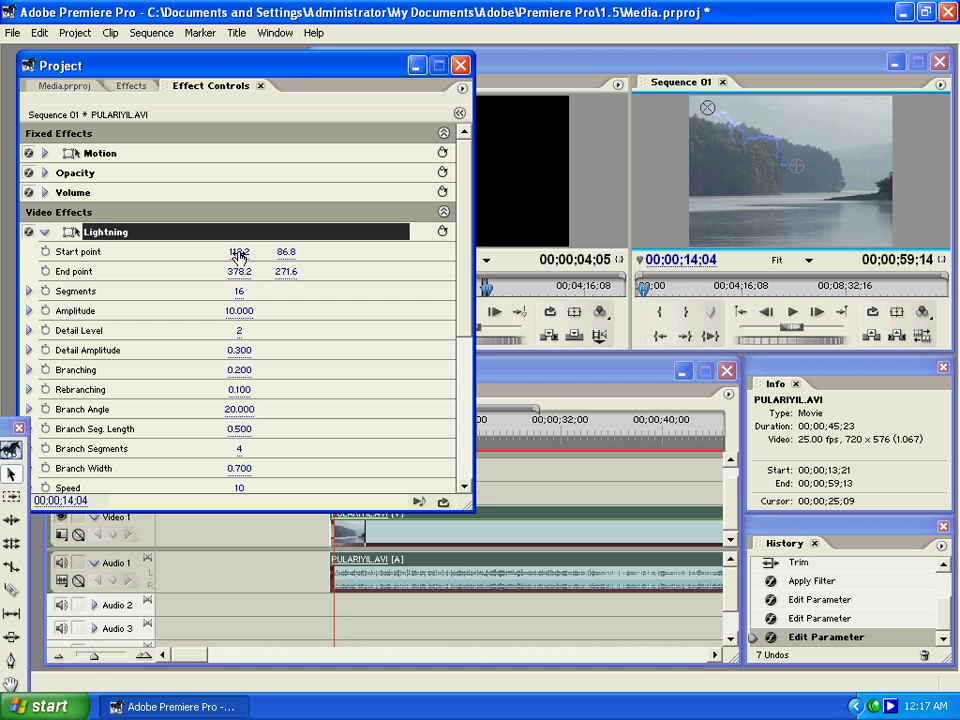
pyautogui.moveTo(240, 251); pyautogui.dragTo(139, 229)
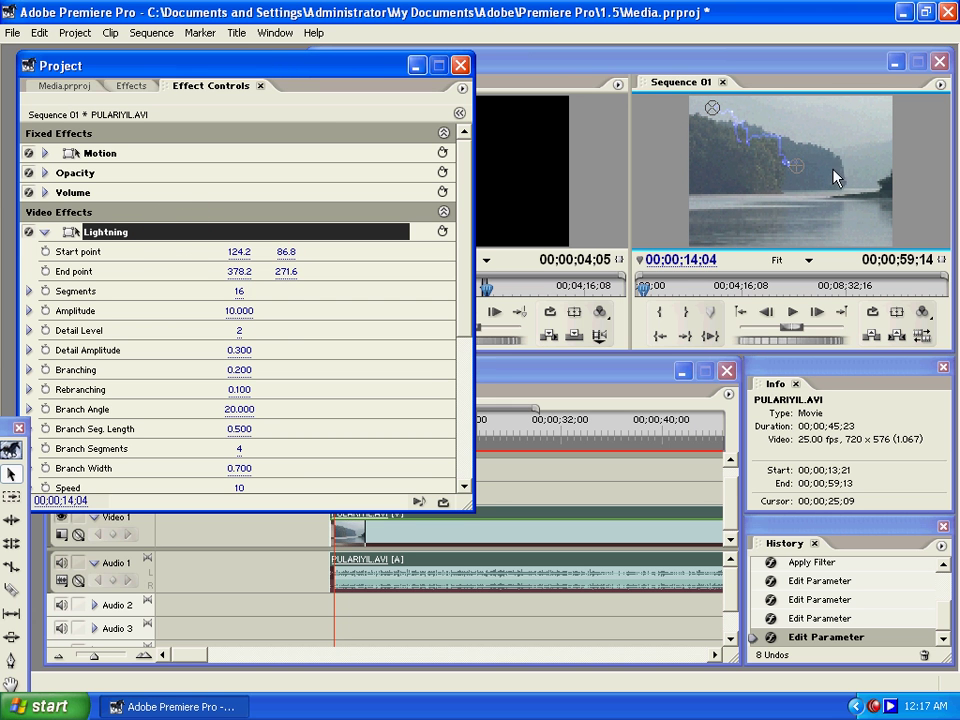
pyautogui.moveTo(797, 177)
pyautogui.mouseDown()
pyautogui.moveTo(724, 214)
pyautogui.moveTo(778, 229)
pyautogui.moveTo(795, 193)
pyautogui.moveTo(812, 195)
pyautogui.moveTo(807, 184)
pyautogui.moveTo(782, 192)
pyautogui.mouseUp()
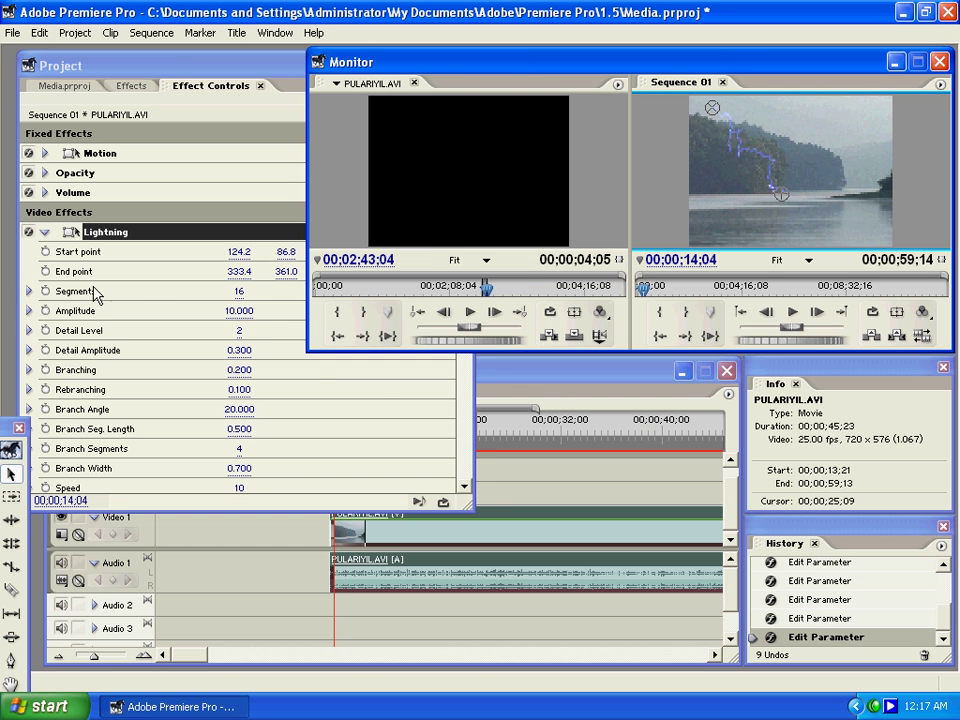
# Step: Preview the lightning at 00;00;14;15 and set its Branching to 1.000, Branch Angle to 29 and Amplitude to 22
pyautogui.click(469, 502)
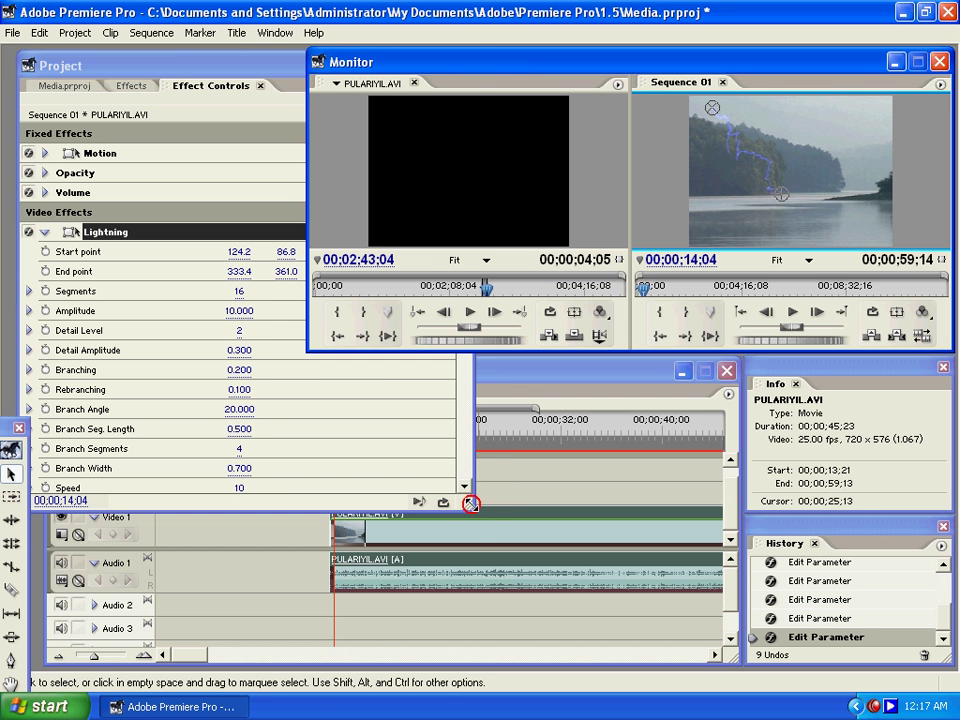
pyautogui.moveTo(395, 427); pyautogui.dragTo(339, 432)
pyautogui.click(652, 197)
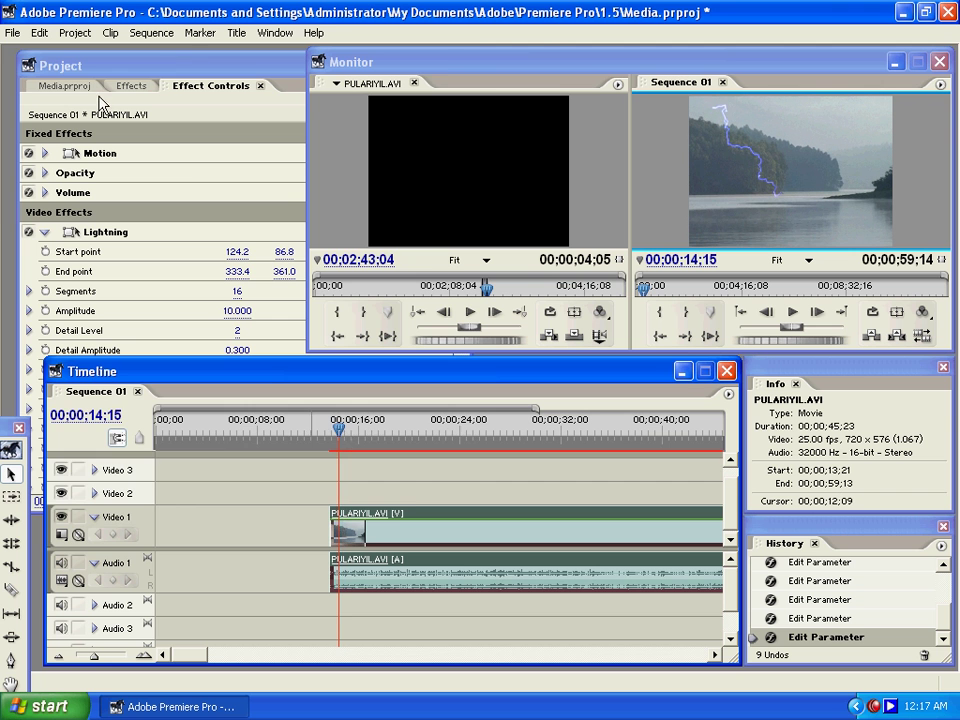
pyautogui.click(74, 68)
pyautogui.moveTo(237, 370); pyautogui.dragTo(317, 370)
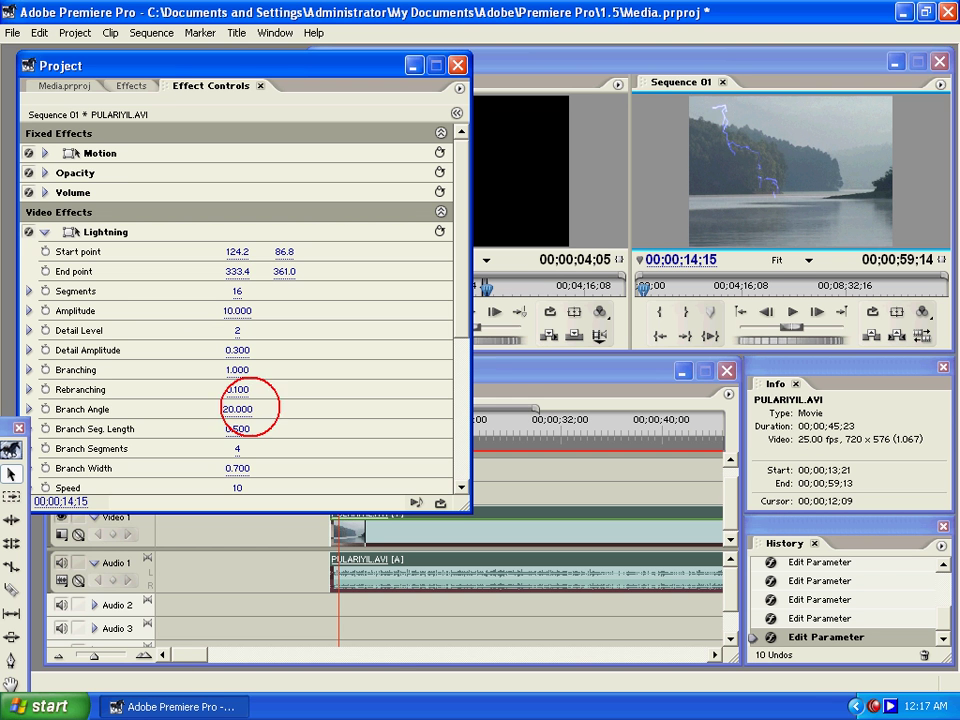
pyautogui.moveTo(237, 409); pyautogui.dragTo(253, 415)
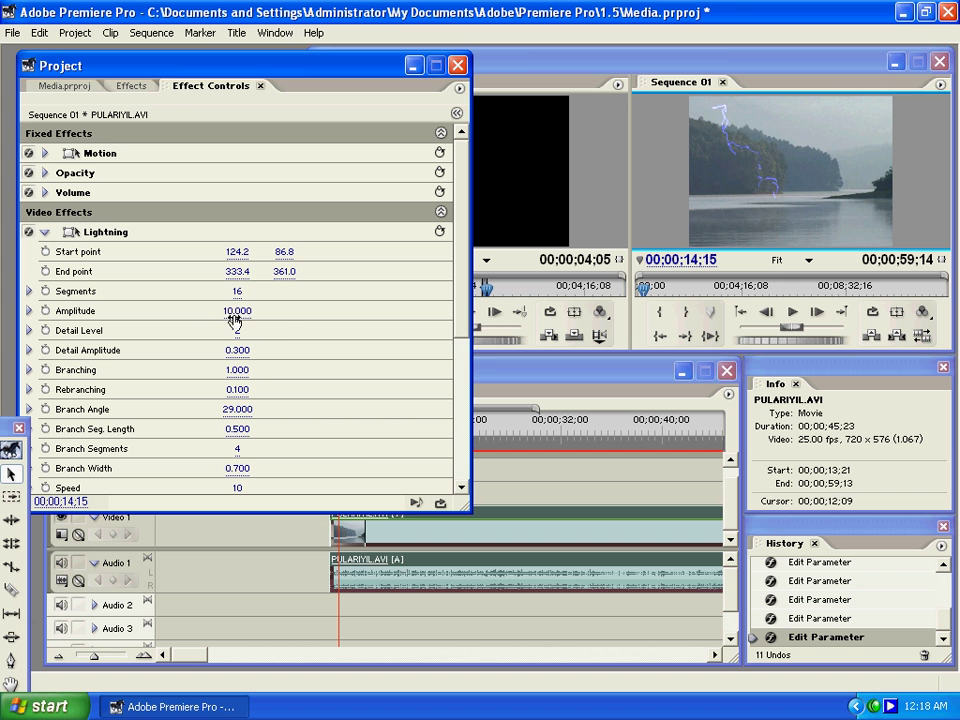
pyautogui.moveTo(237, 311)
pyautogui.mouseDown()
pyautogui.moveTo(284, 312)
pyautogui.moveTo(238, 313)
pyautogui.mouseUp()
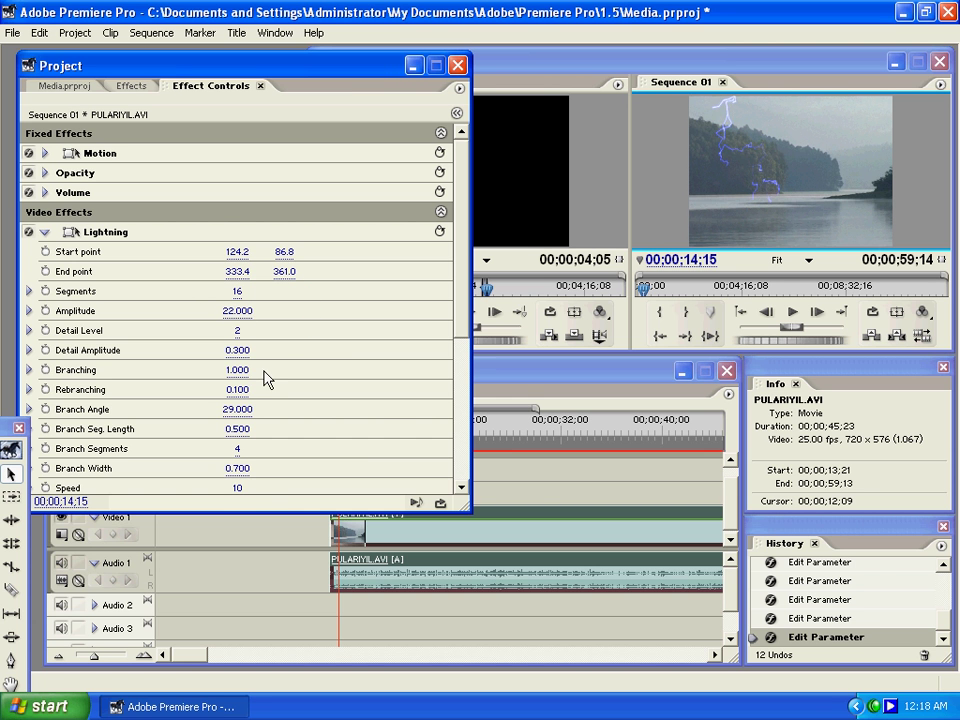
# Step: Scrub the sequence to 00;00;28;00 to check the lightning, and remove the Lightning effect from the PULARIYIL.AVI clip
pyautogui.moveTo(551, 448); pyautogui.dragTo(512, 447)
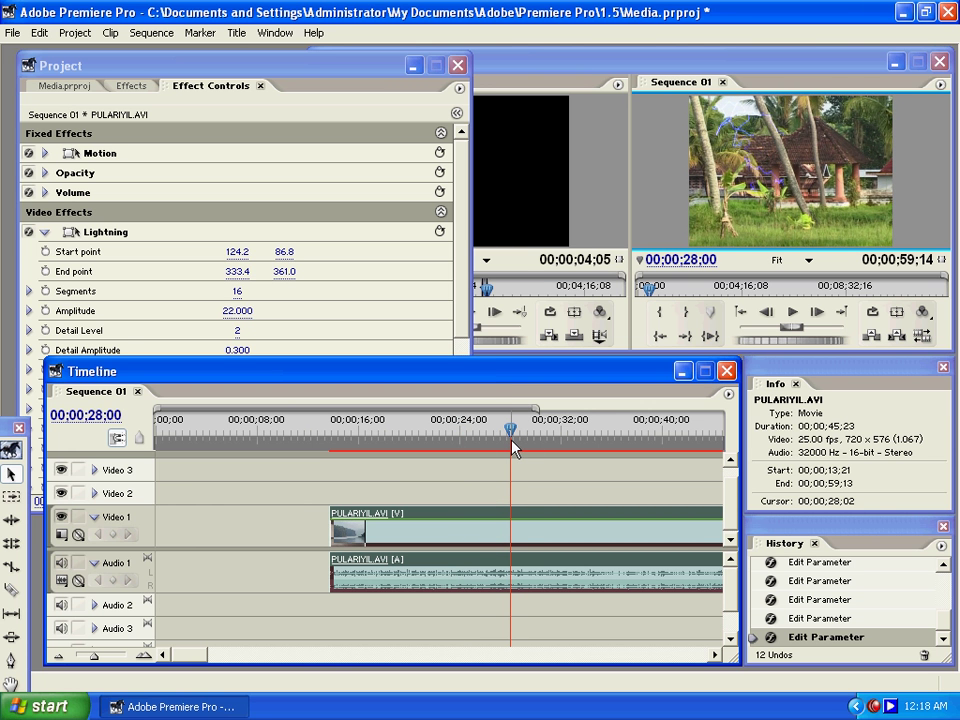
pyautogui.click(190, 66)
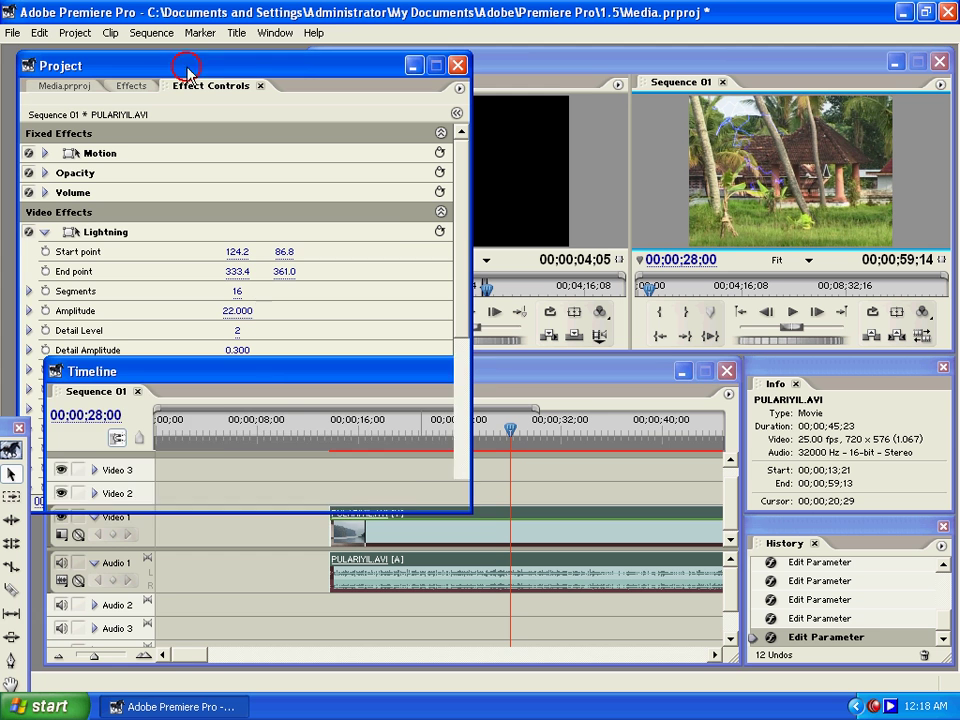
pyautogui.click(93, 236)
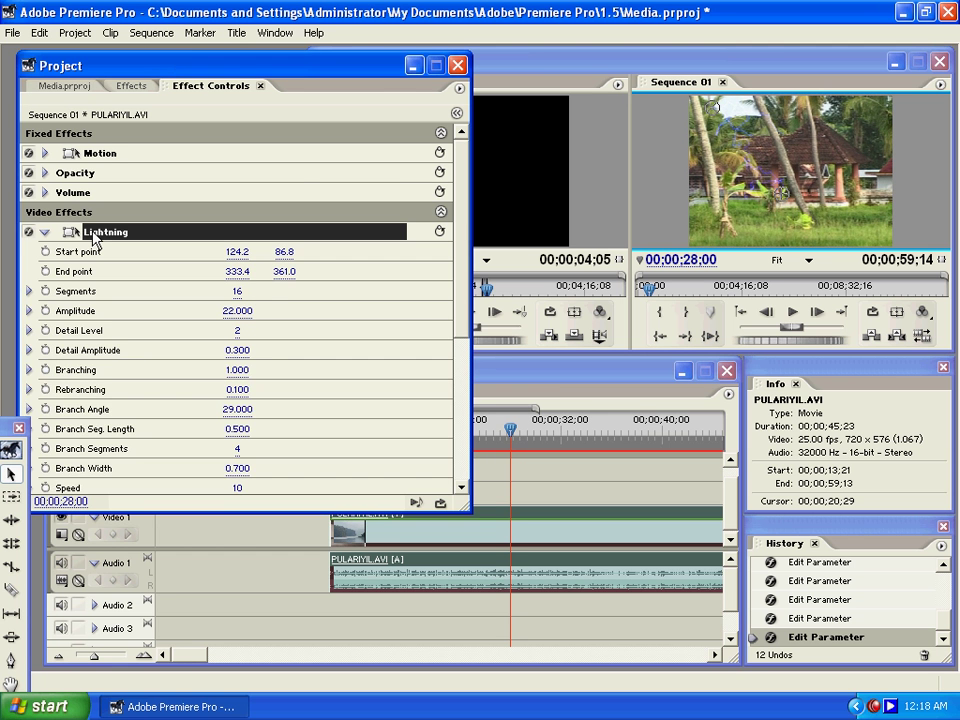
pyautogui.press('Delete')
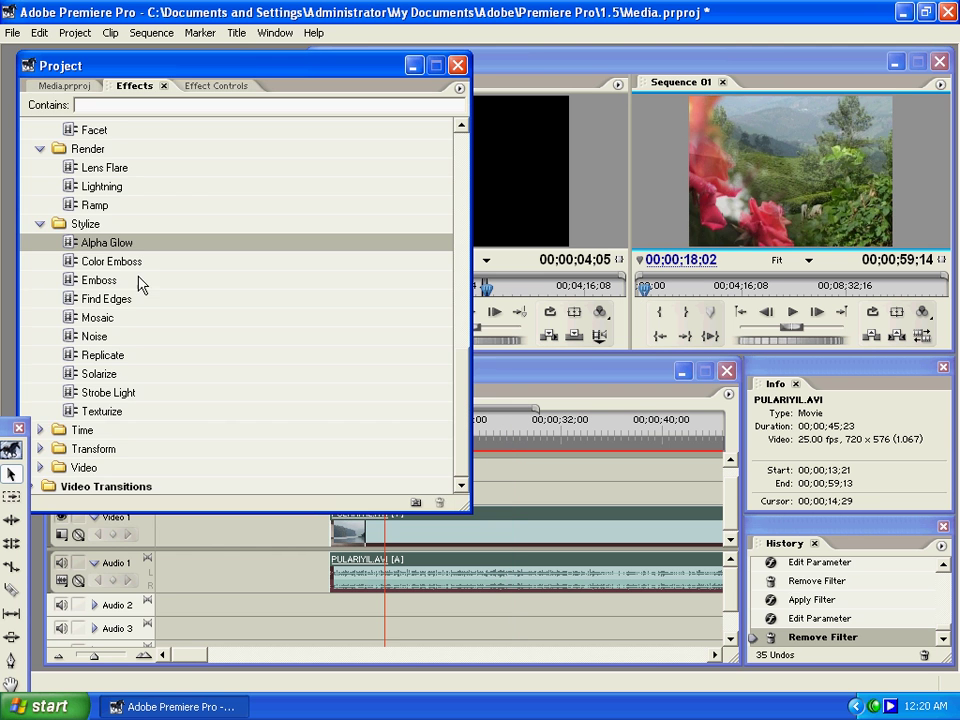
# Step: Apply Color Emboss to the PULARIYIL.AVI clip on Video 1, with Contrast at 166 and Relief at 4.72
pyautogui.click(112, 263)
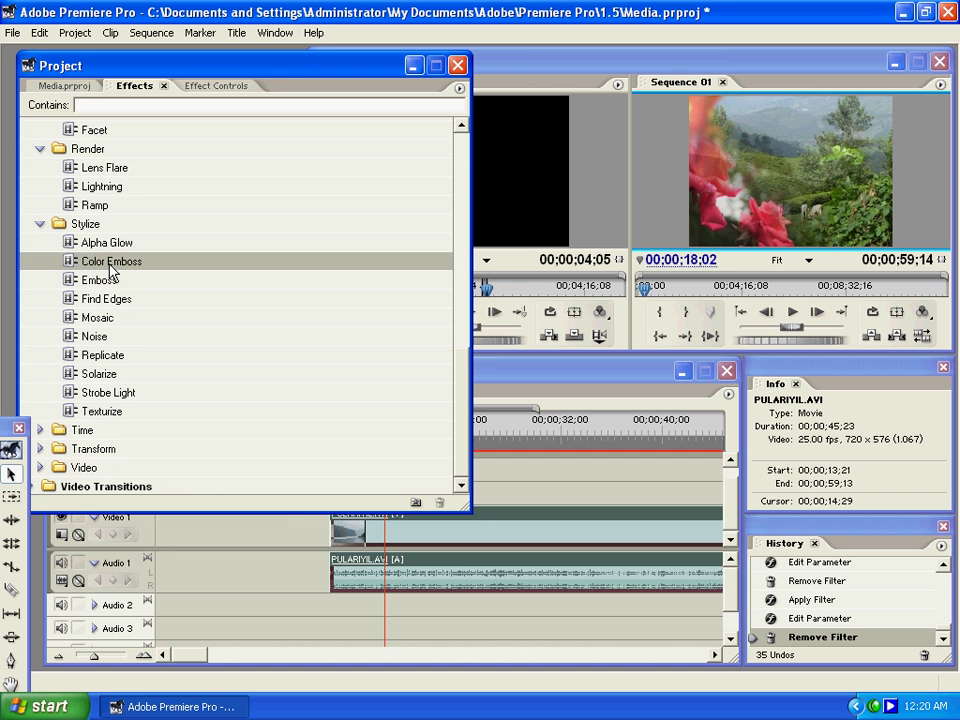
pyautogui.moveTo(340, 349); pyautogui.dragTo(506, 531)
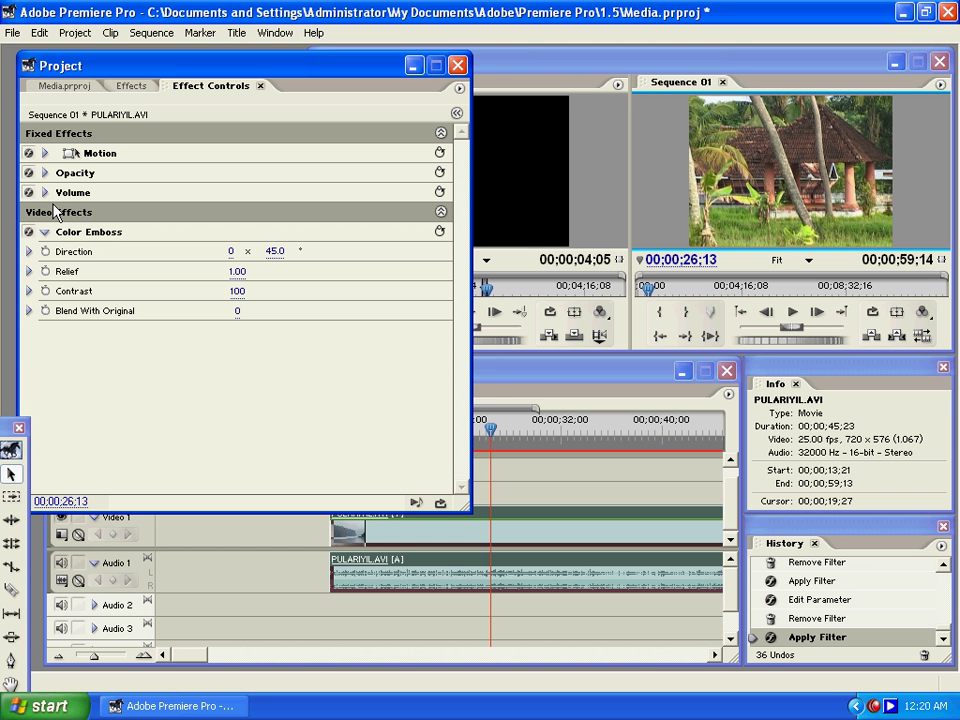
pyautogui.click(29, 271)
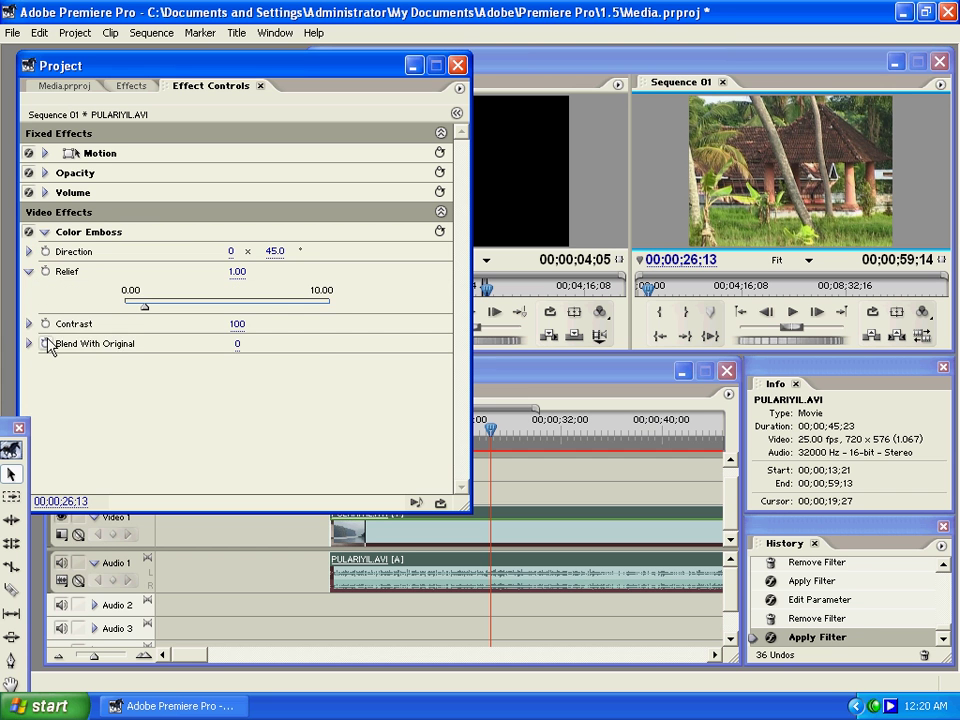
pyautogui.click(29, 323)
pyautogui.moveTo(227, 356); pyautogui.dragTo(265, 358)
pyautogui.click(294, 360)
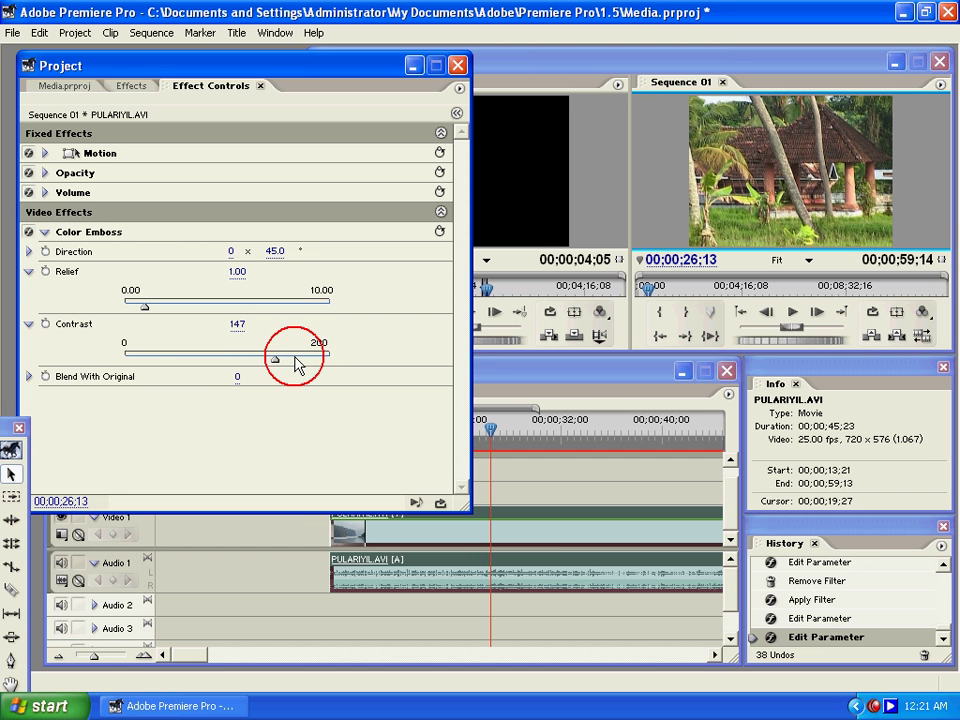
pyautogui.click(188, 302)
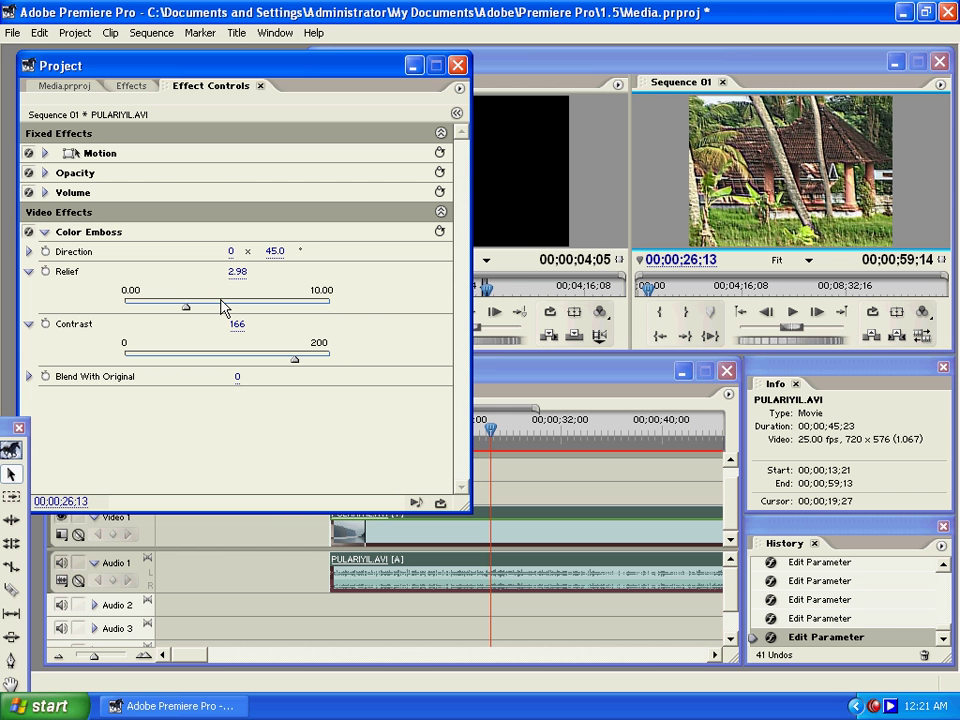
pyautogui.click(222, 302)
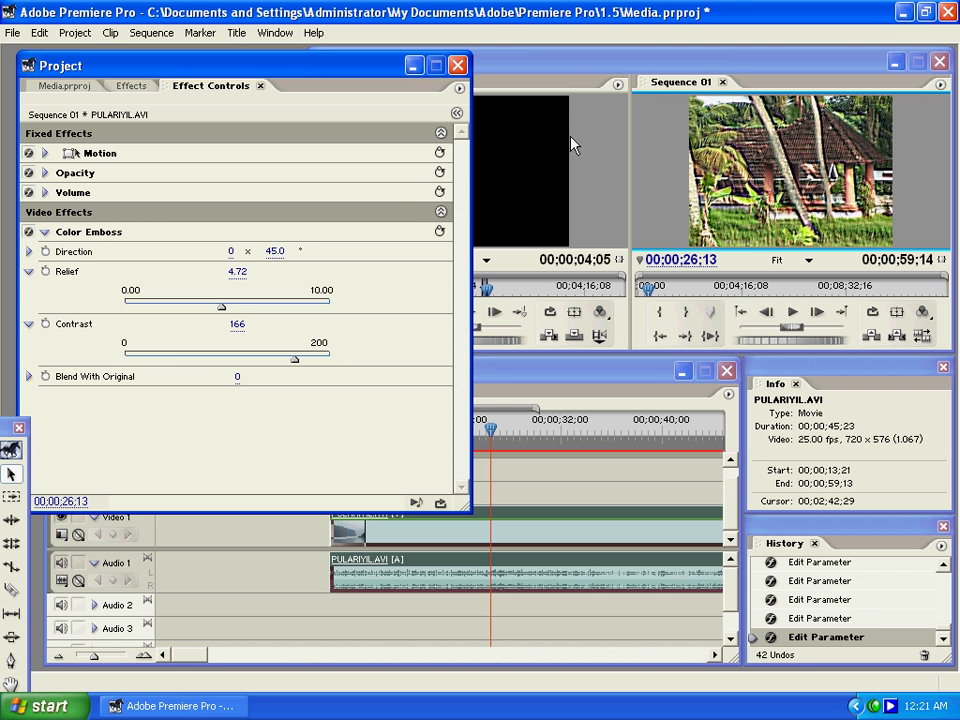
# Step: Set Color Emboss's Blend With Original to 10%
pyautogui.click(29, 377)
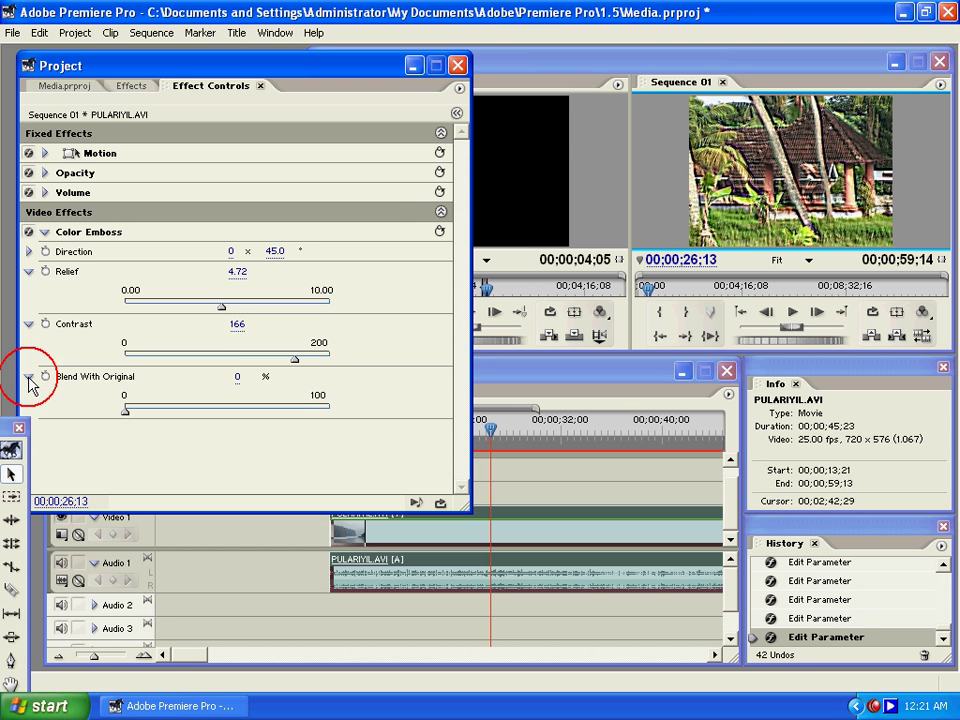
pyautogui.click(151, 409)
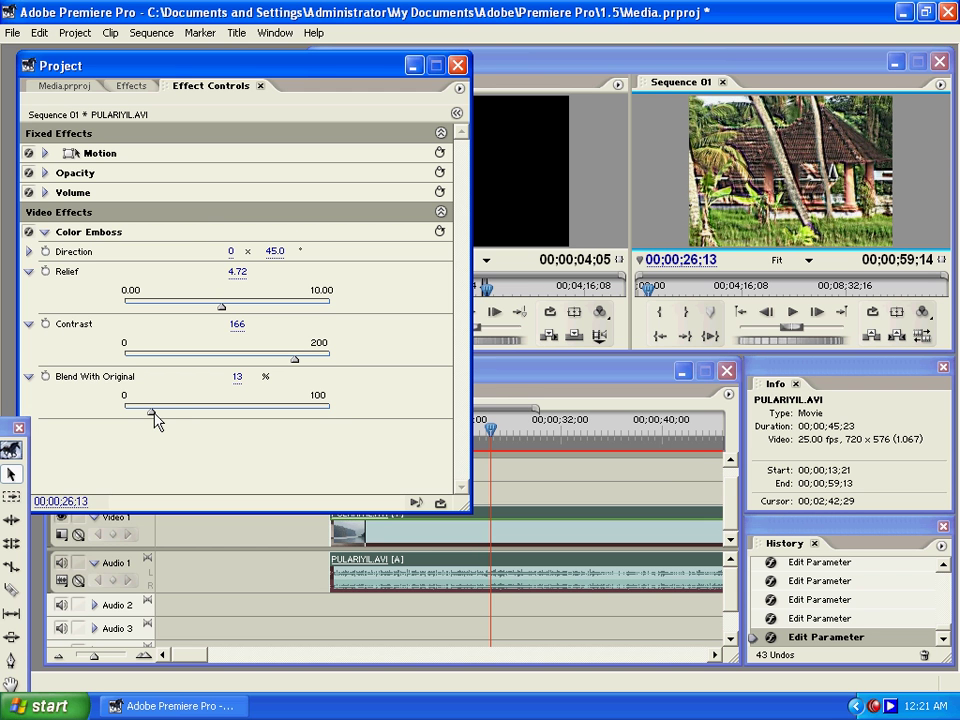
pyautogui.moveTo(162, 410); pyautogui.dragTo(146, 411)
# Step: Try different Color Emboss directions, including 93°, and settle on a Direction of 102°
pyautogui.click(29, 252)
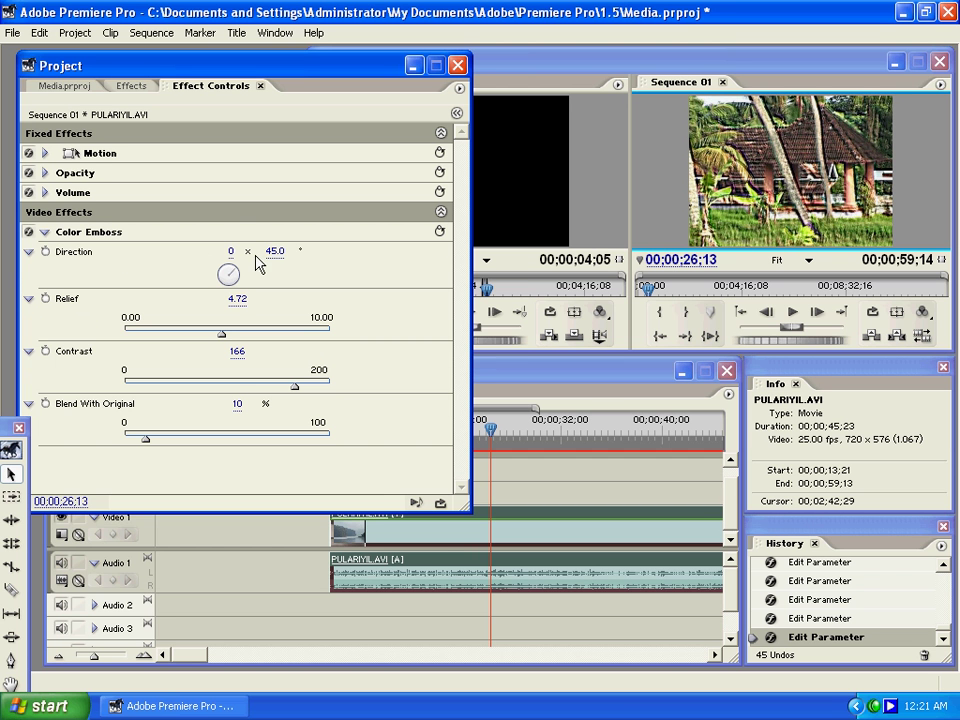
pyautogui.moveTo(237, 277); pyautogui.dragTo(229, 277)
pyautogui.click(274, 251)
pyautogui.write('93')
pyautogui.press('Return')
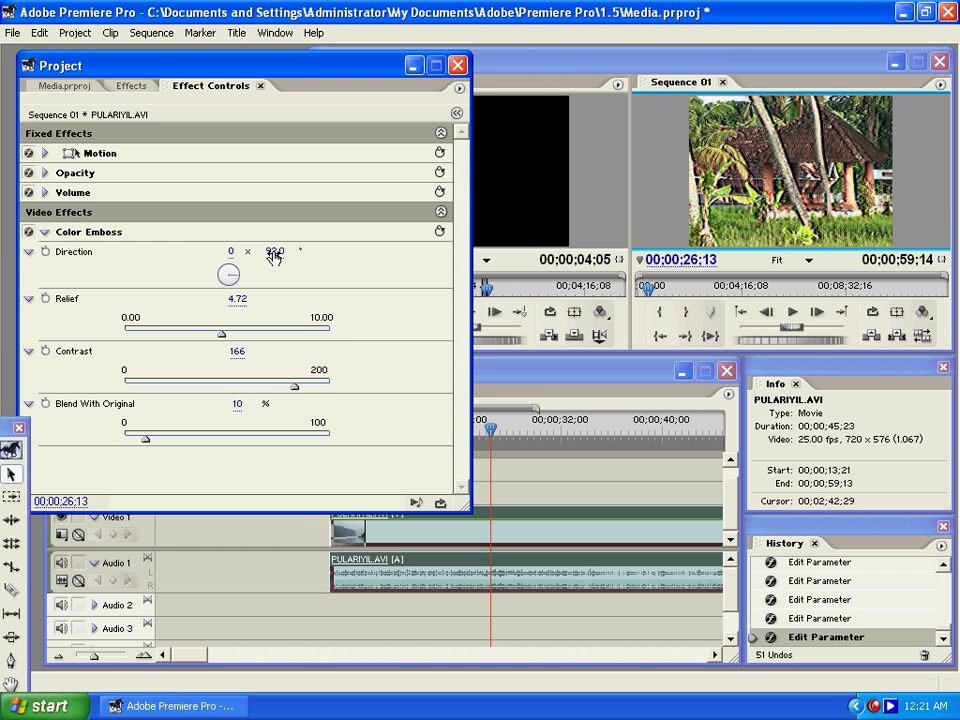
pyautogui.moveTo(272, 258); pyautogui.dragTo(275, 258)
pyautogui.moveTo(222, 282); pyautogui.dragTo(193, 193)
pyautogui.moveTo(274, 253); pyautogui.dragTo(276, 258)
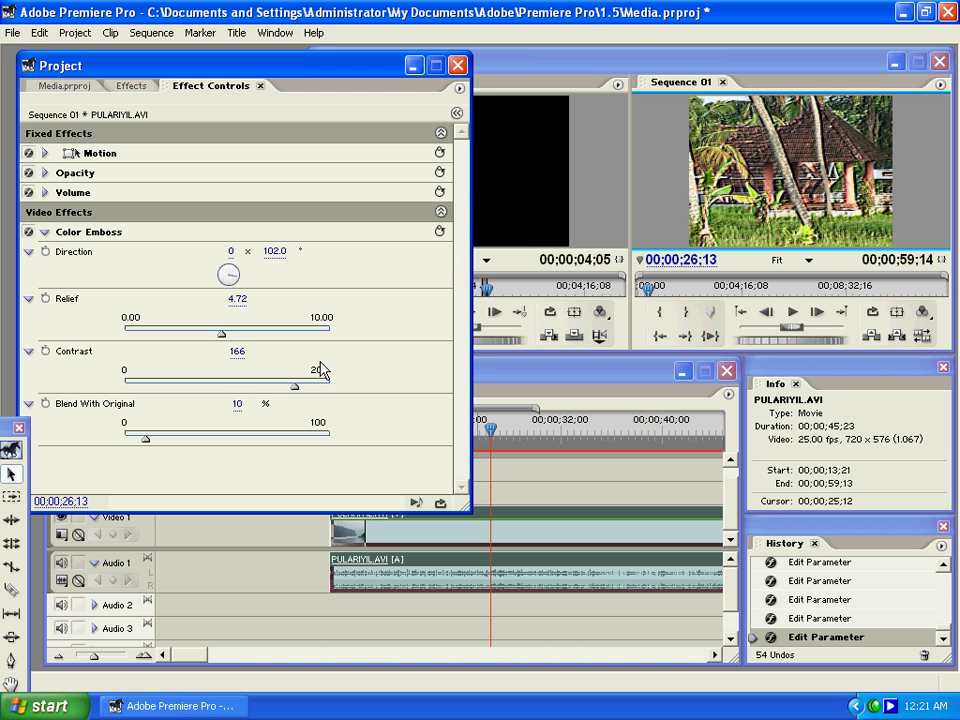
# Step: Raise Color Emboss's Relief to 8.21, and remove the effect from the PULARIYIL.AVI clip
pyautogui.moveTo(224, 334); pyautogui.dragTo(296, 338)
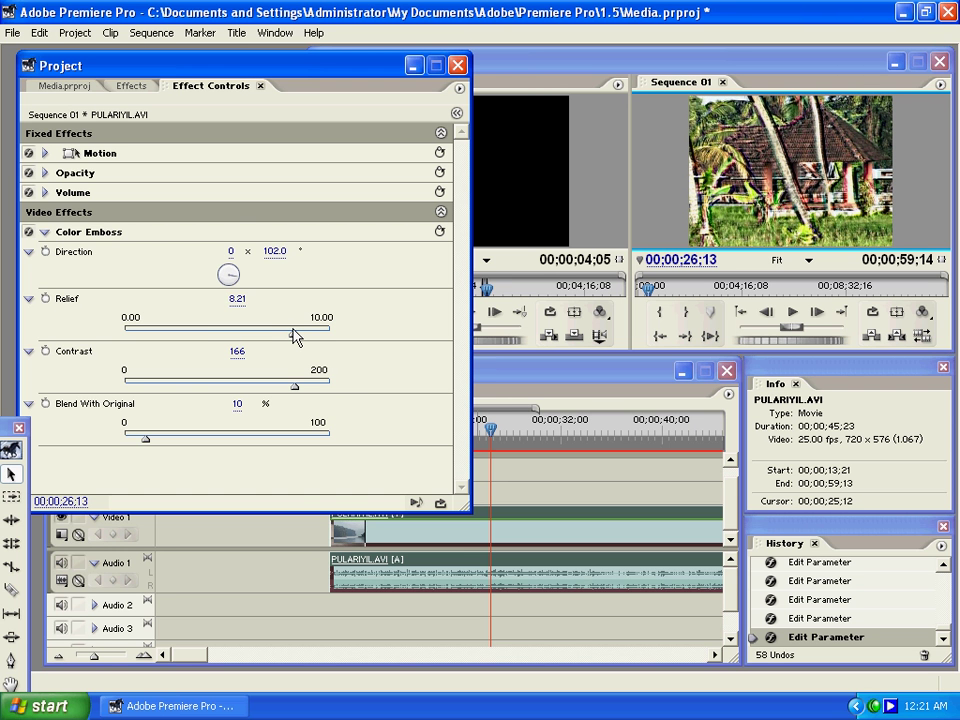
pyautogui.click(78, 236)
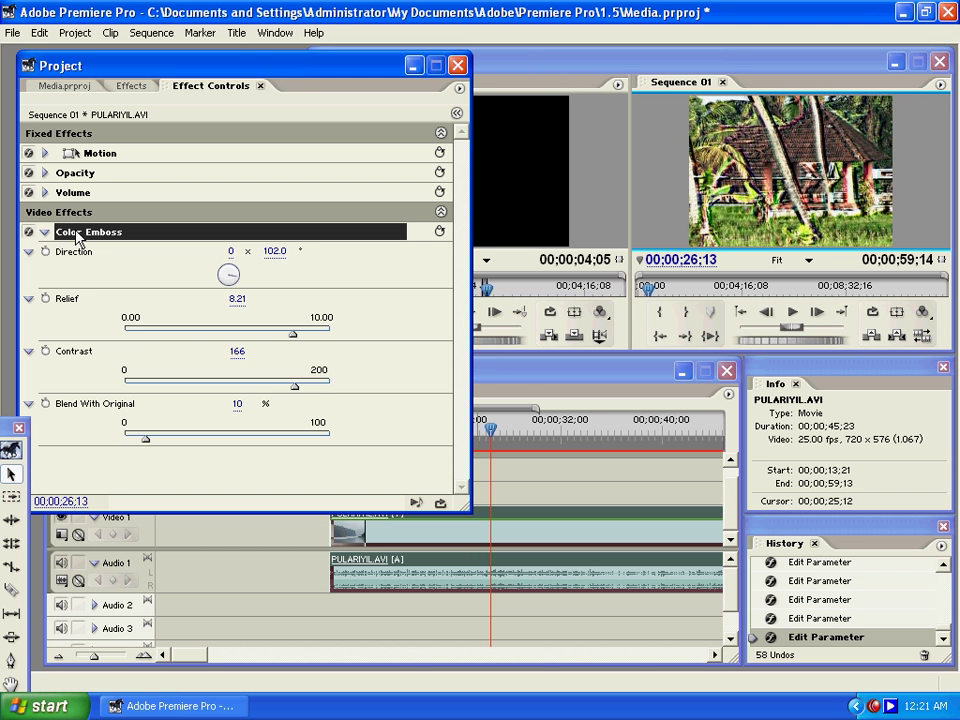
pyautogui.press('Delete')
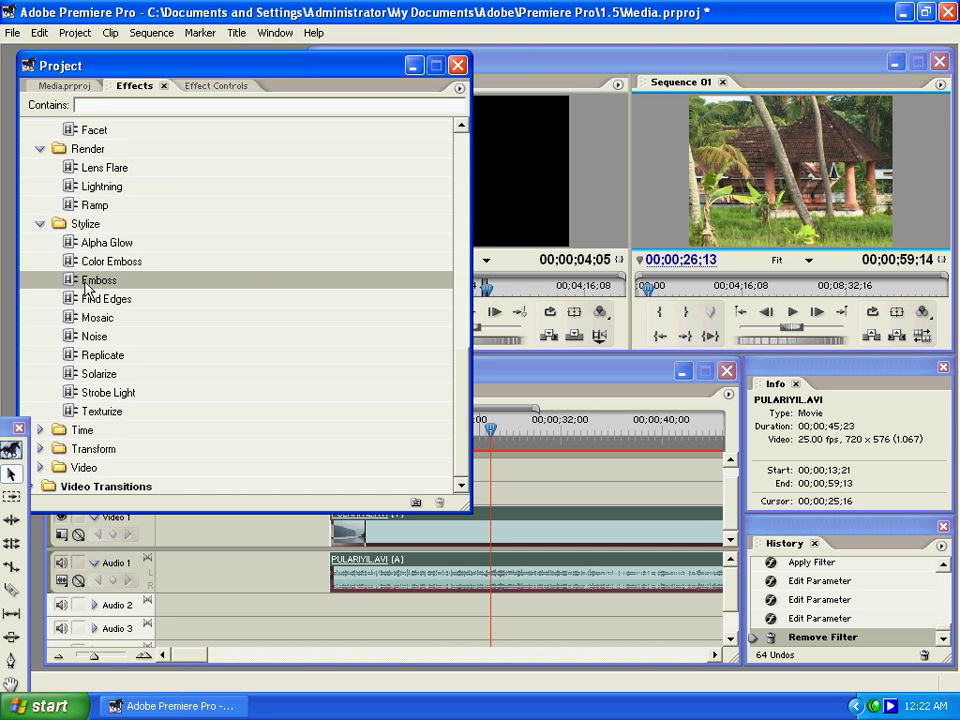
# Step: Apply the Emboss effect to the PULARIYIL.AVI clip on Video 1 and show its parameters
pyautogui.moveTo(86, 284); pyautogui.dragTo(506, 530)
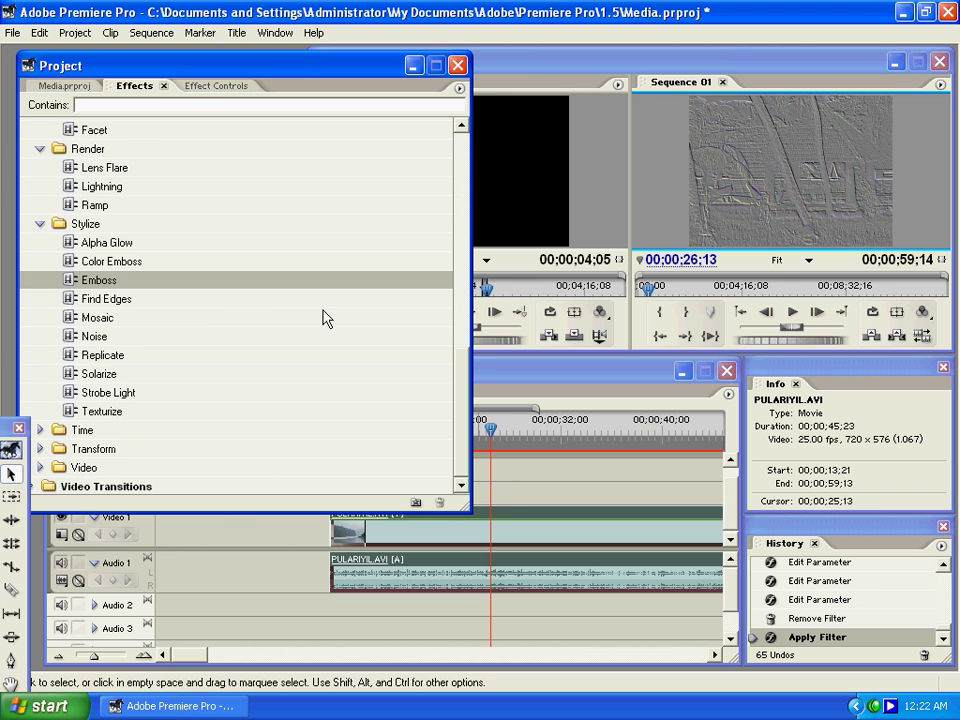
pyautogui.click(210, 88)
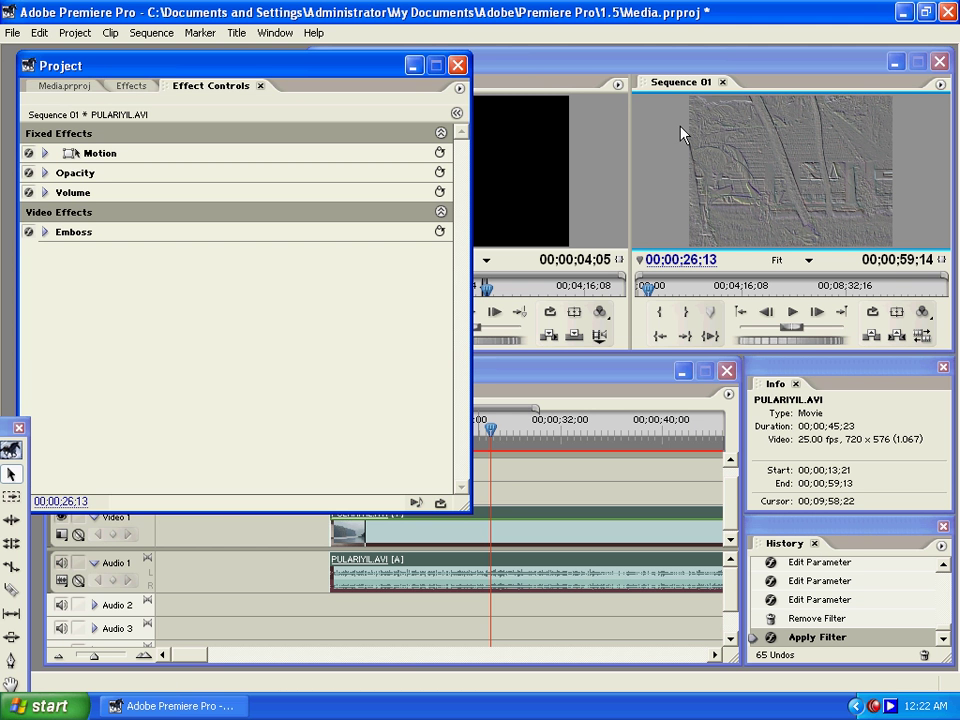
pyautogui.click(44, 232)
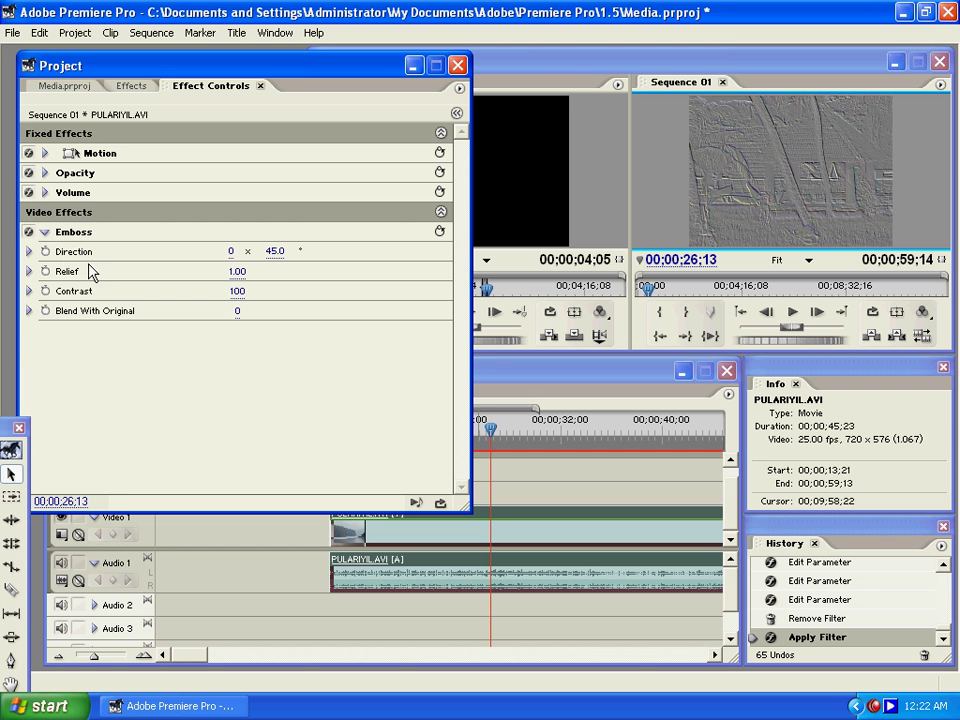
# Step: Set Emboss's Relief to 4.77 and its Contrast to 161
pyautogui.click(29, 271)
pyautogui.click(189, 306)
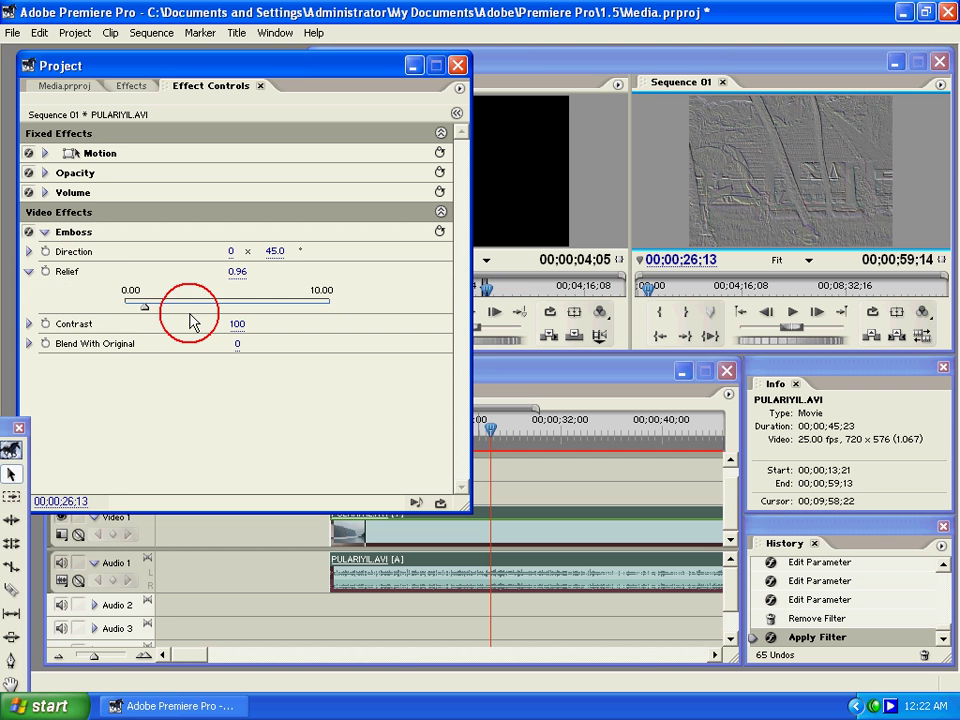
pyautogui.moveTo(192, 307); pyautogui.dragTo(222, 309)
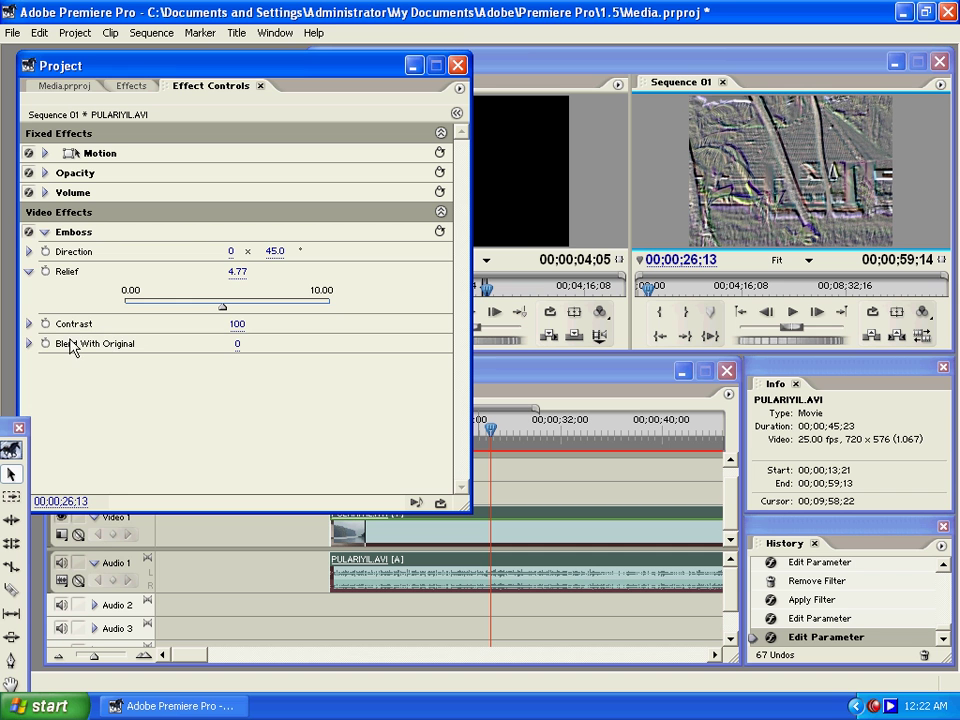
pyautogui.click(29, 323)
pyautogui.moveTo(226, 354); pyautogui.dragTo(290, 358)
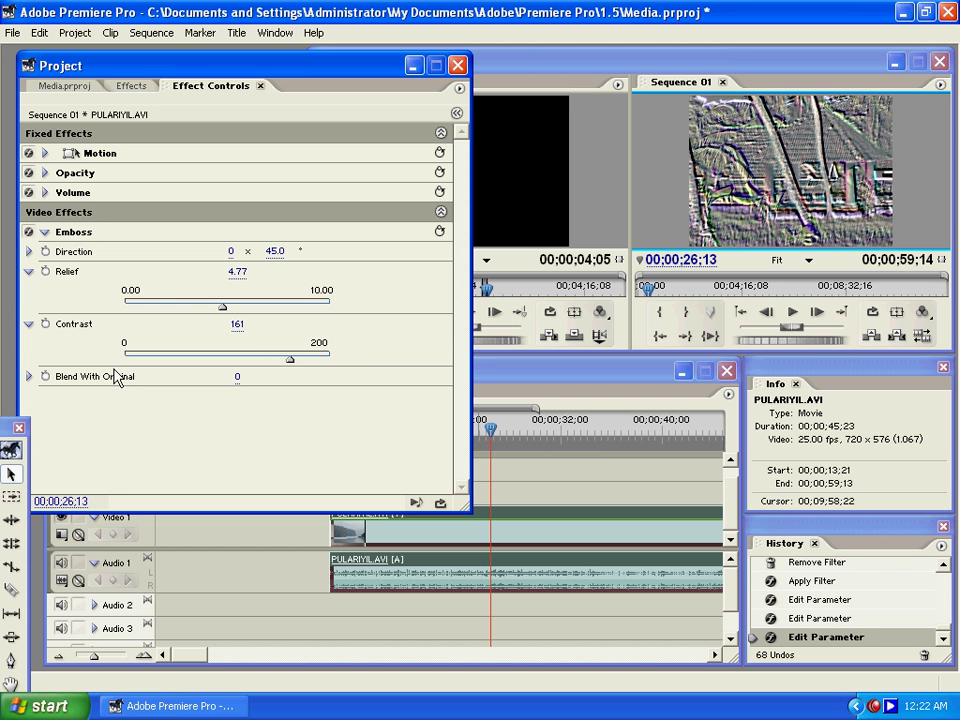
# Step: Set Emboss's Blend With Original to 3% and rotate its Direction angle
pyautogui.click(29, 376)
pyautogui.moveTo(133, 410)
pyautogui.mouseDown()
pyautogui.moveTo(254, 412)
pyautogui.moveTo(131, 411)
pyautogui.mouseUp()
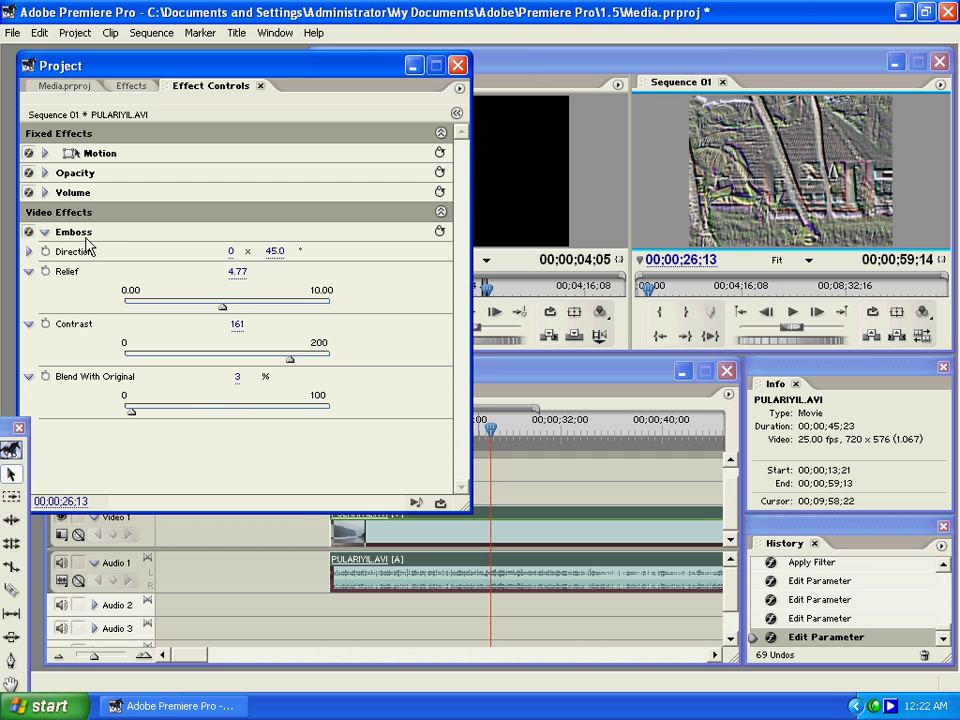
pyautogui.click(29, 251)
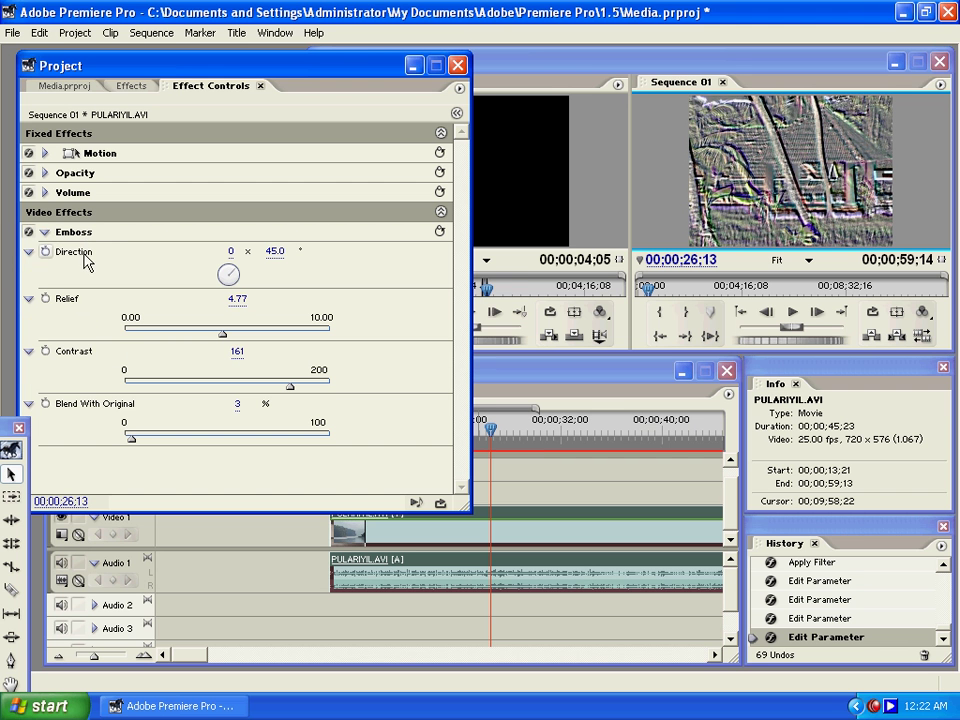
pyautogui.moveTo(231, 274)
pyautogui.mouseDown()
pyautogui.moveTo(242, 283)
pyautogui.moveTo(229, 290)
pyautogui.mouseUp()
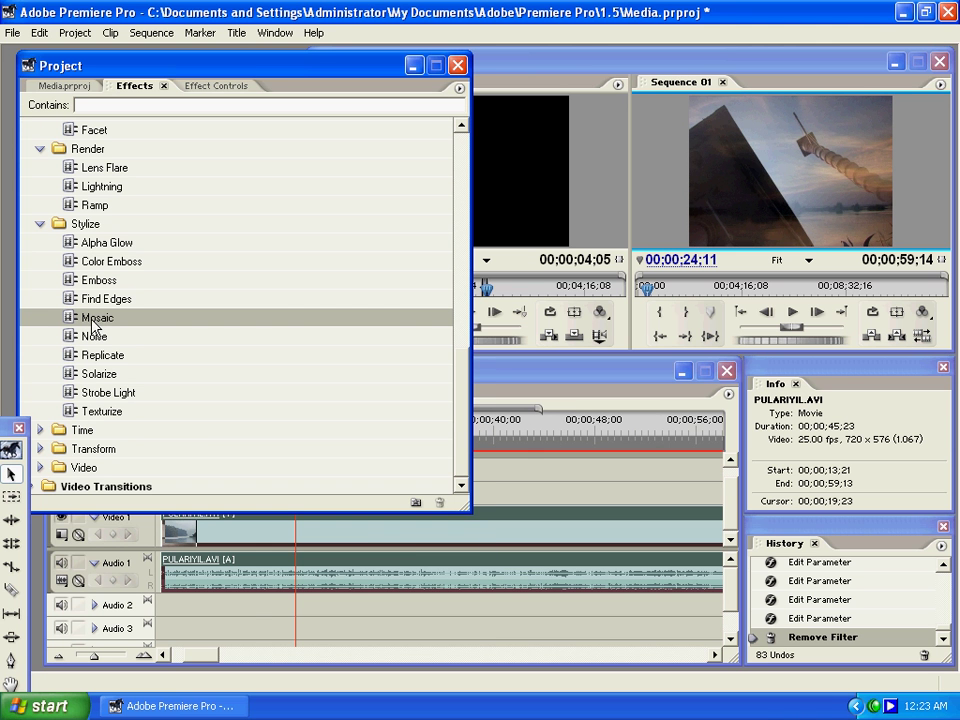
# Step: Apply the Mosaic effect to the PULARIYIL.AVI clip, viewed at 00;00;19;23, and show its Horizontal and Vertical Blocks parameters
pyautogui.moveTo(390, 436); pyautogui.dragTo(238, 445)
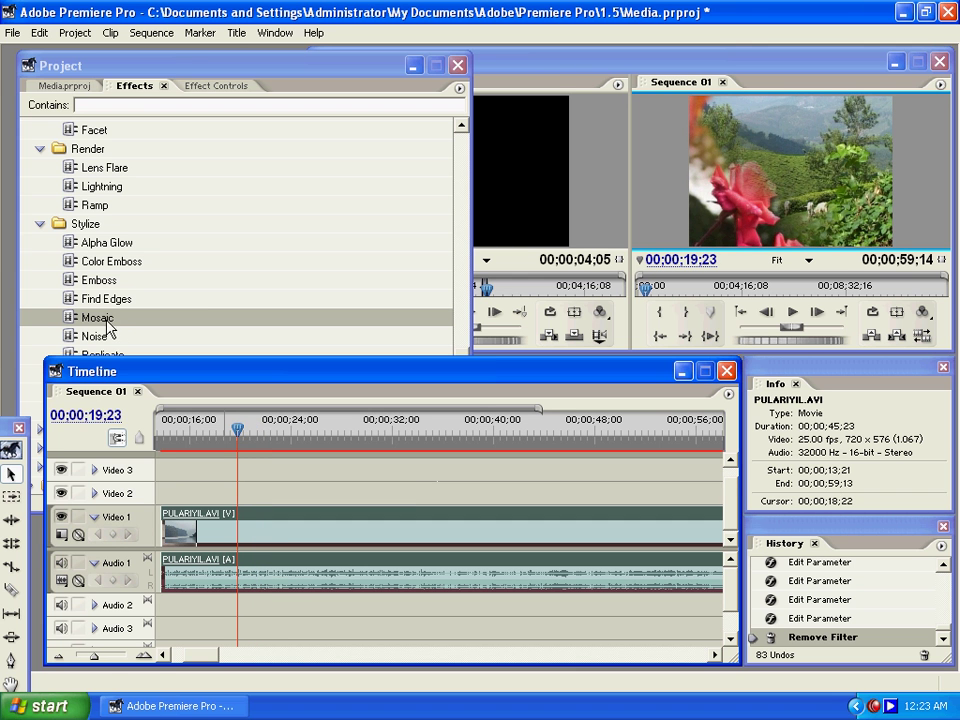
pyautogui.moveTo(90, 325); pyautogui.dragTo(270, 527)
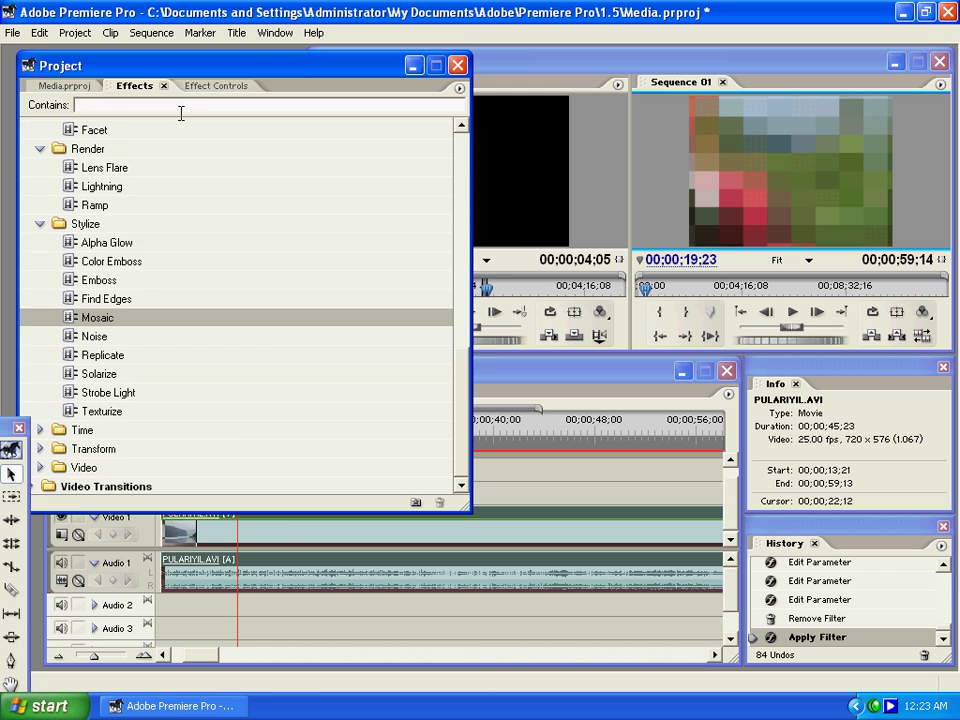
pyautogui.click(199, 88)
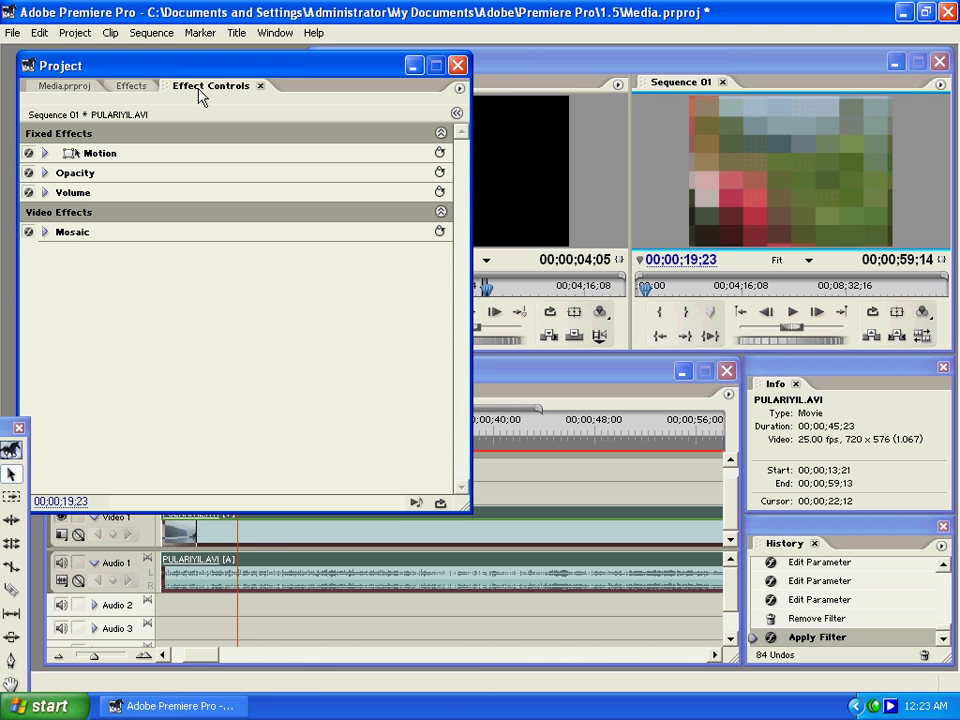
pyautogui.click(44, 232)
pyautogui.click(29, 252)
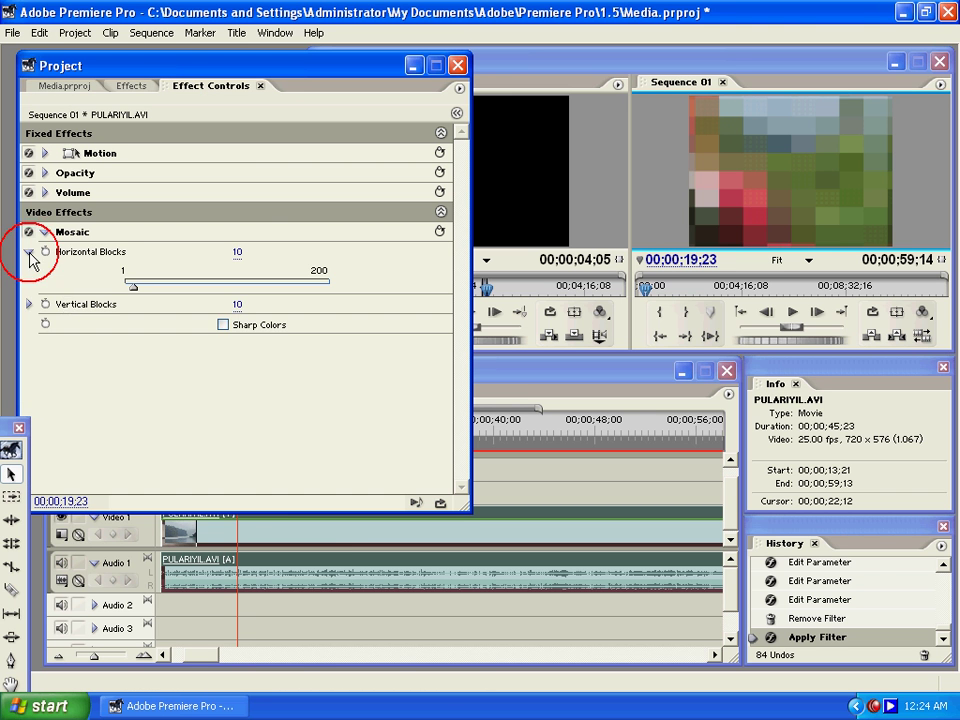
pyautogui.click(29, 304)
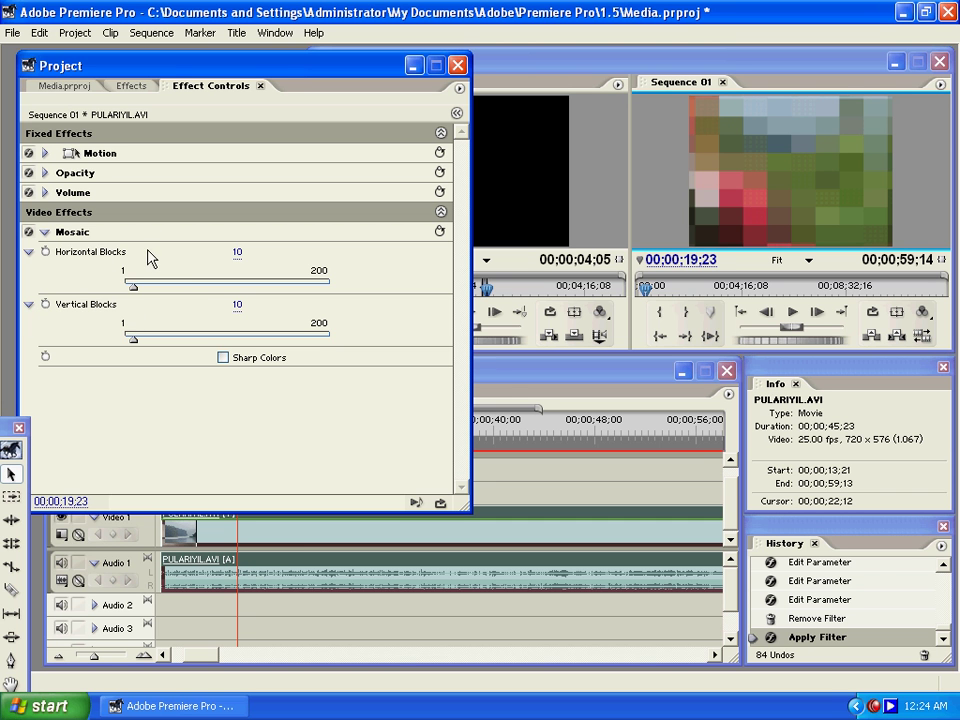
# Step: Try Mosaic with 64 Horizontal Blocks and 50 Vertical Blocks, and switch Sharp Colors on and off
pyautogui.moveTo(135, 285); pyautogui.dragTo(191, 285)
pyautogui.moveTo(136, 338); pyautogui.dragTo(176, 341)
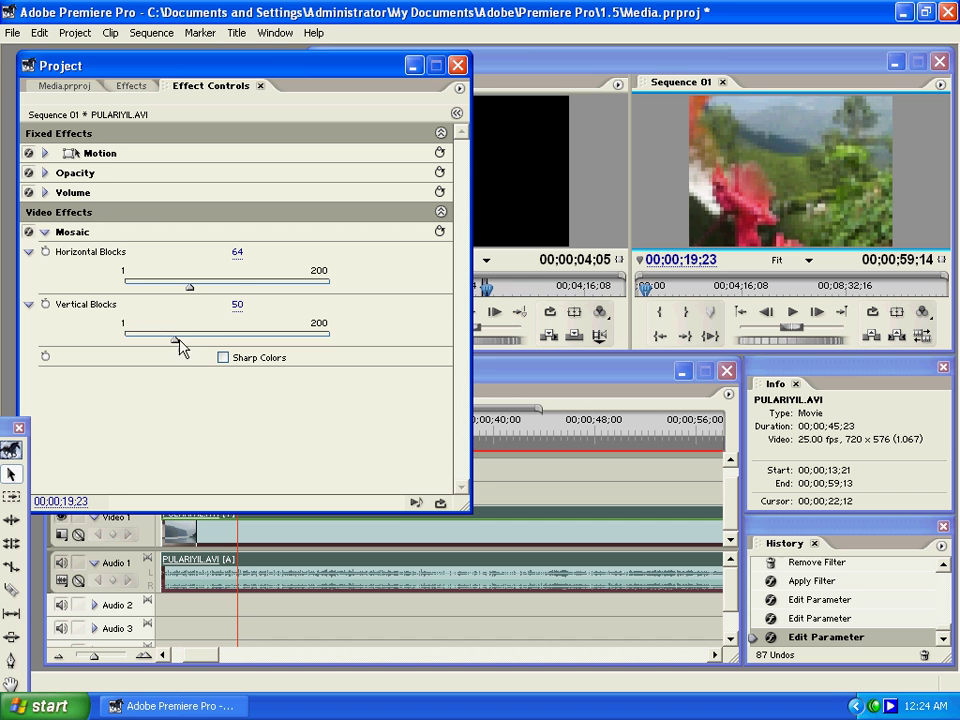
pyautogui.click(239, 357)
pyautogui.click(239, 360)
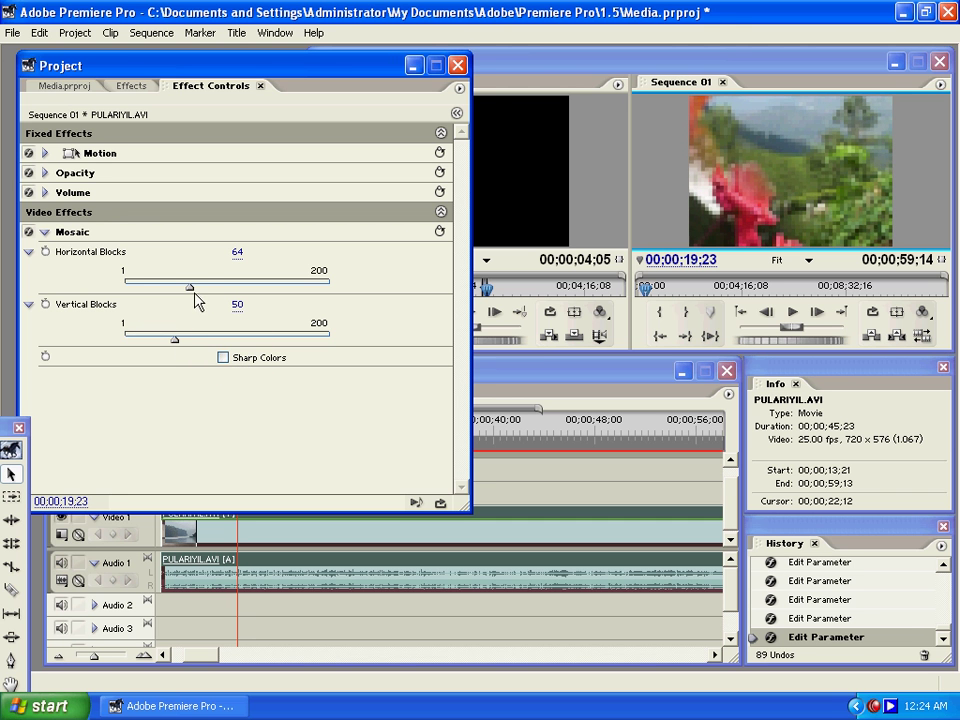
# Step: Set Mosaic's Horizontal Blocks to 19 and Vertical Blocks to 23, and preview the clip at 00;00;30;24
pyautogui.moveTo(189, 287); pyautogui.dragTo(143, 291)
pyautogui.moveTo(173, 339); pyautogui.dragTo(147, 338)
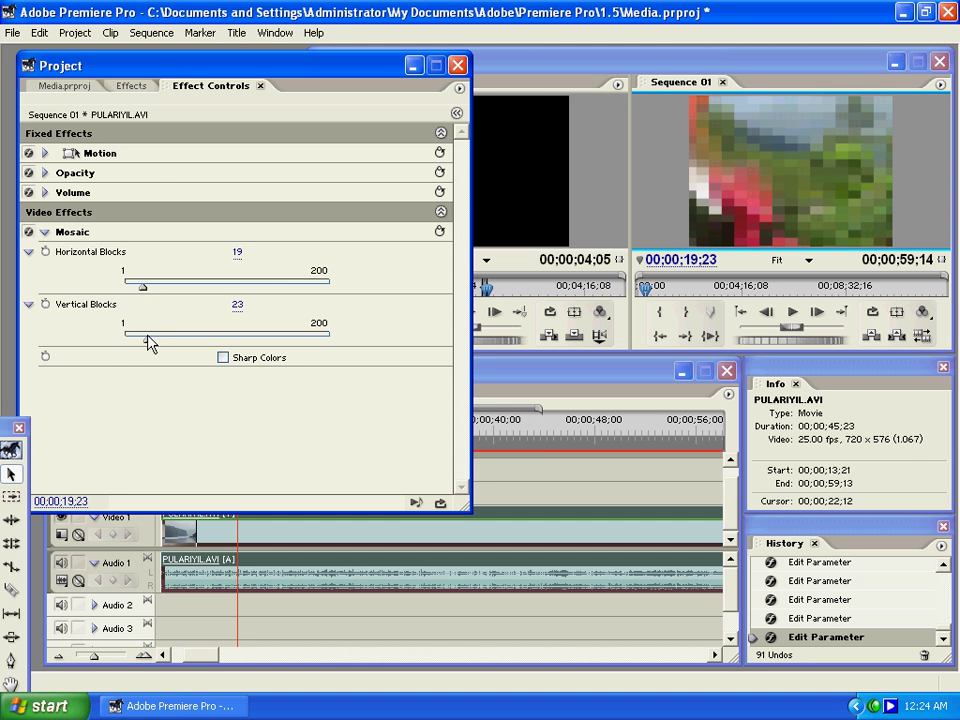
pyautogui.moveTo(495, 444); pyautogui.dragTo(377, 429)
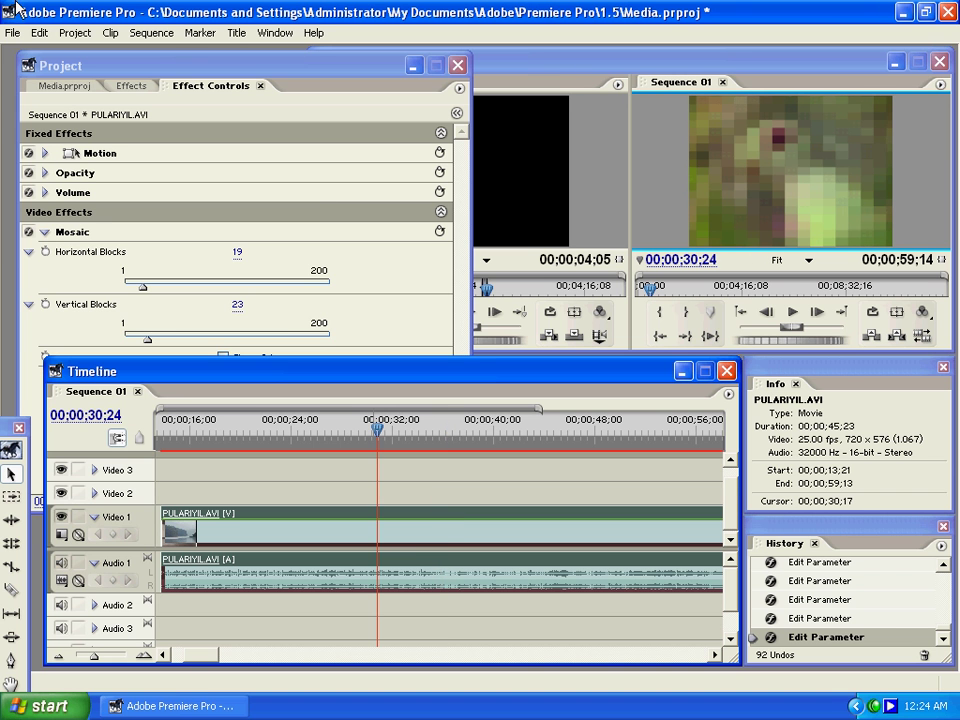
# Step: Remove the Mosaic effect from the PULARIYIL.AVI clip
pyautogui.click(44, 232)
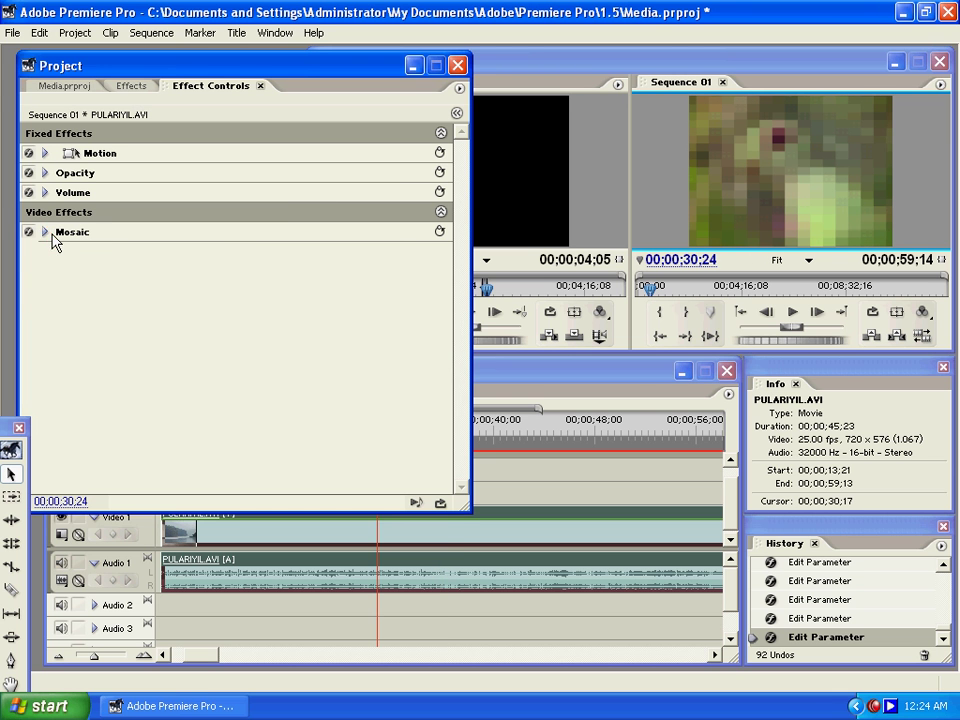
pyautogui.click(61, 236)
pyautogui.press('Delete')
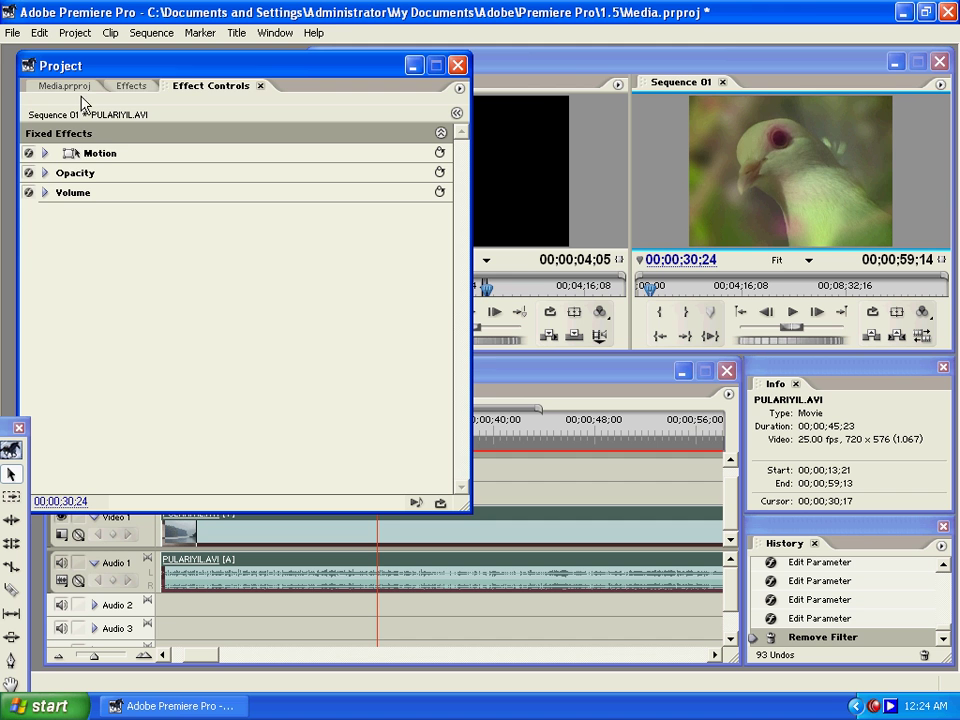
# Step: Apply the Noise effect to the PULARIYIL.AVI clip on Video 1 and show its Amount of Noise control
pyautogui.click(131, 86)
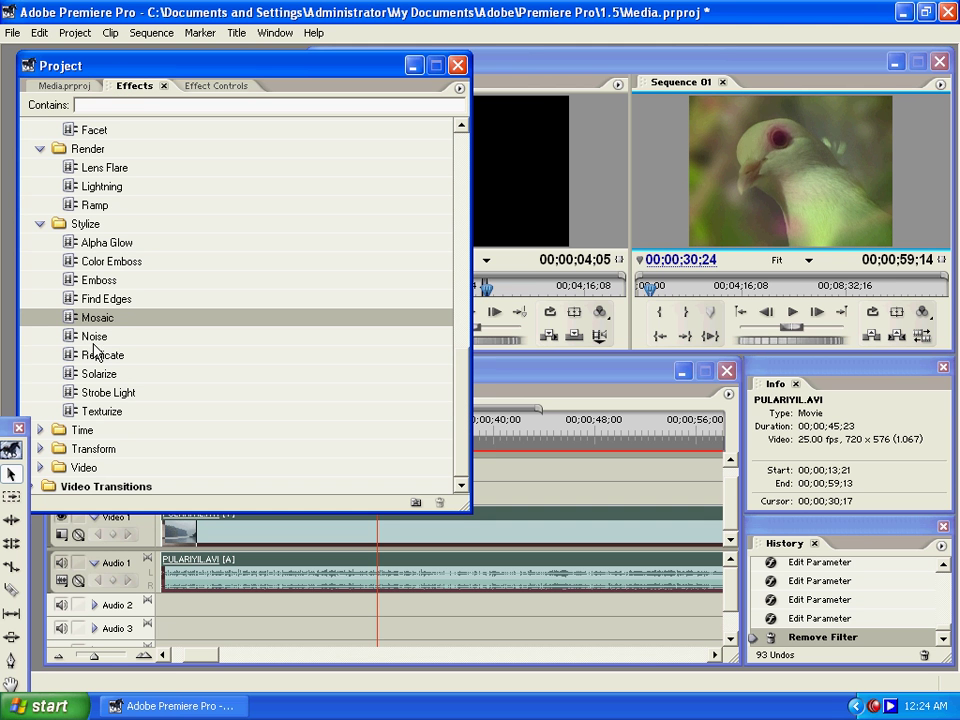
pyautogui.moveTo(91, 345); pyautogui.dragTo(500, 521)
pyautogui.click(214, 86)
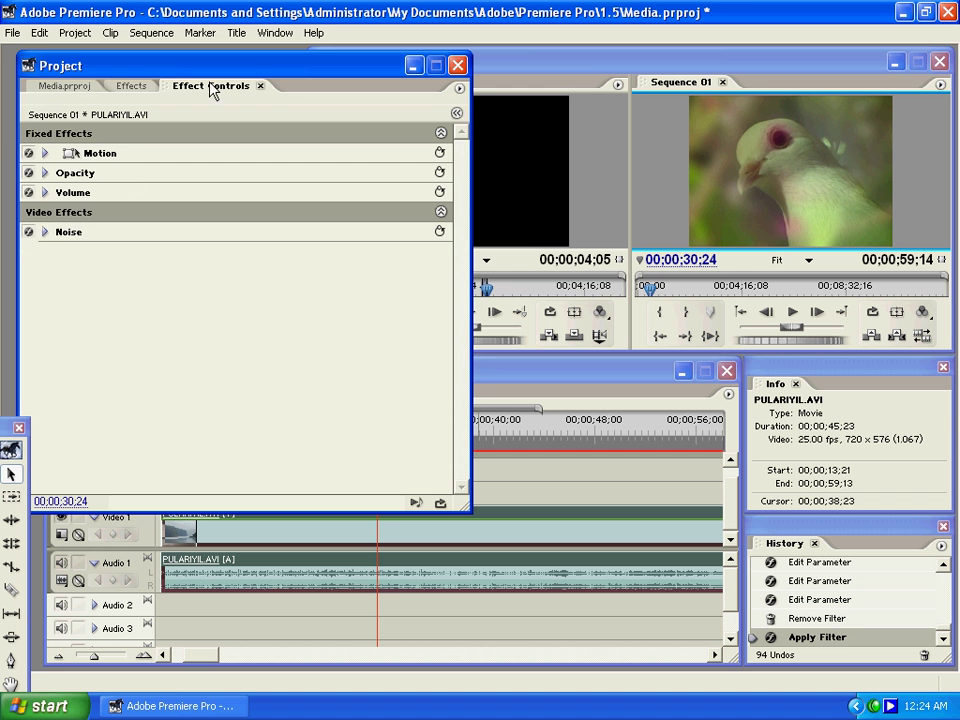
pyautogui.click(43, 234)
pyautogui.click(29, 252)
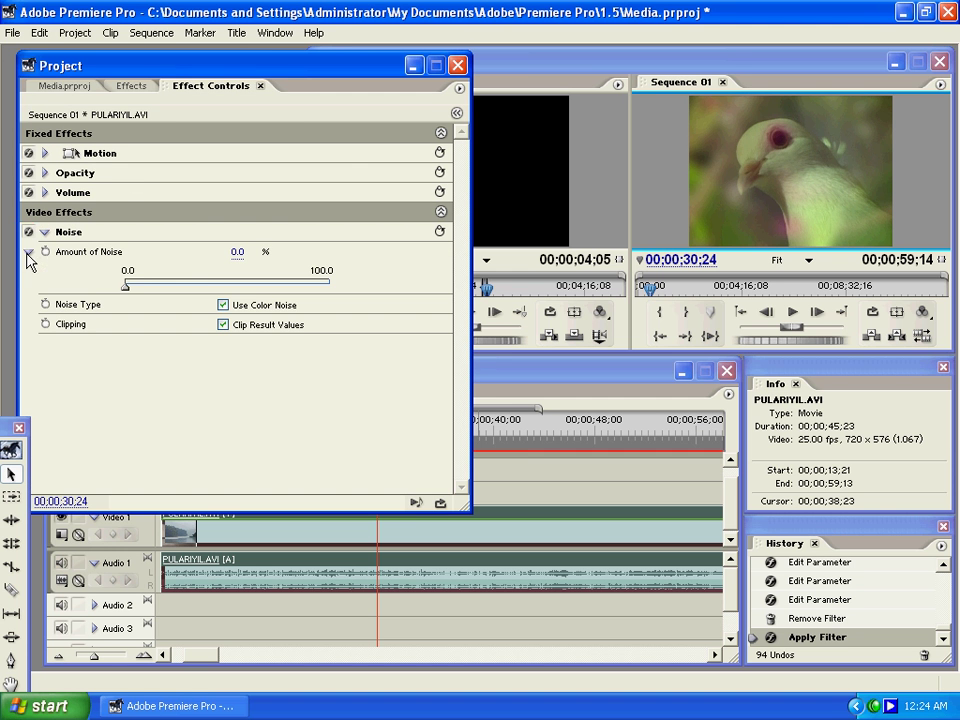
# Step: Raise the Amount of Noise to 81.2%, and remove the Noise effect from the clip
pyautogui.moveTo(141, 277); pyautogui.dragTo(292, 292)
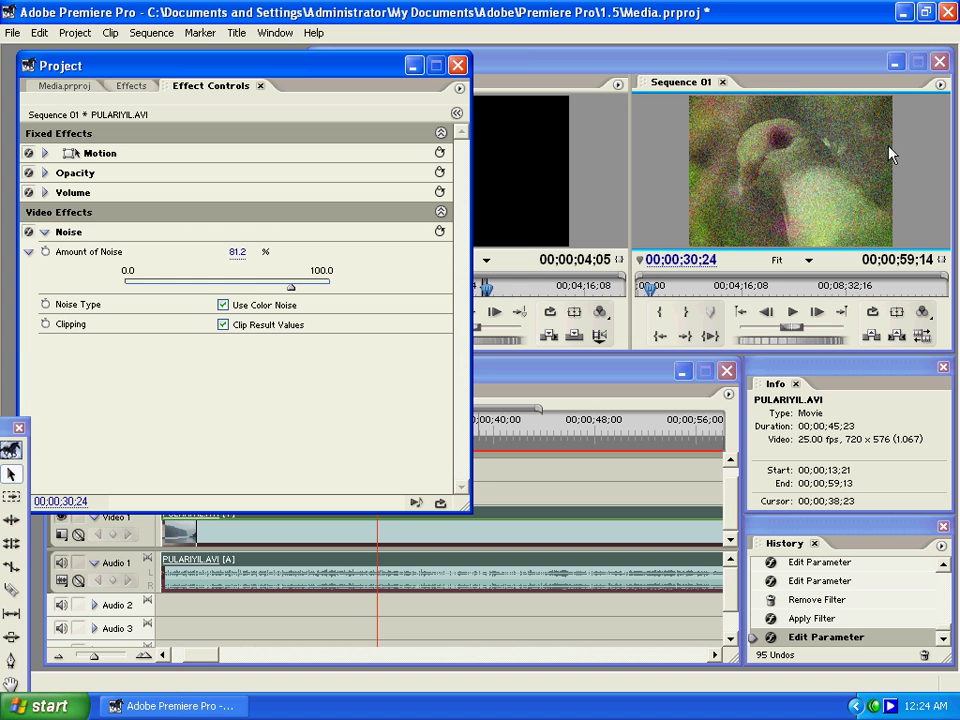
pyautogui.click(68, 232)
pyautogui.press('Delete')
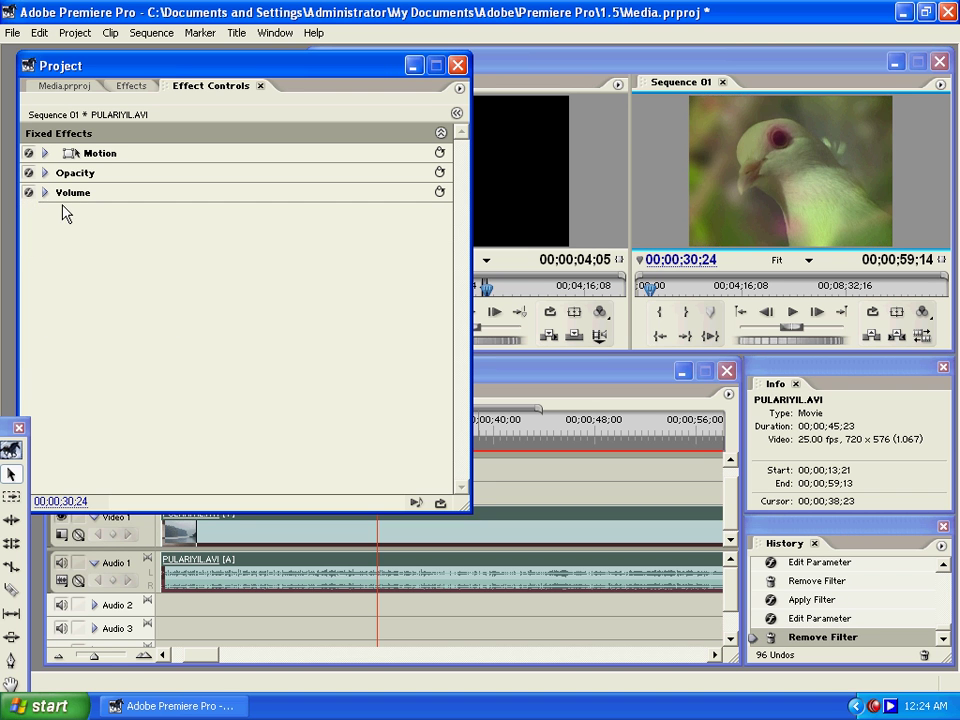
# Step: Apply the Replicate effect to the PULARIYIL.AVI clip on Video 1 and display it among the clip's effects
pyautogui.click(133, 86)
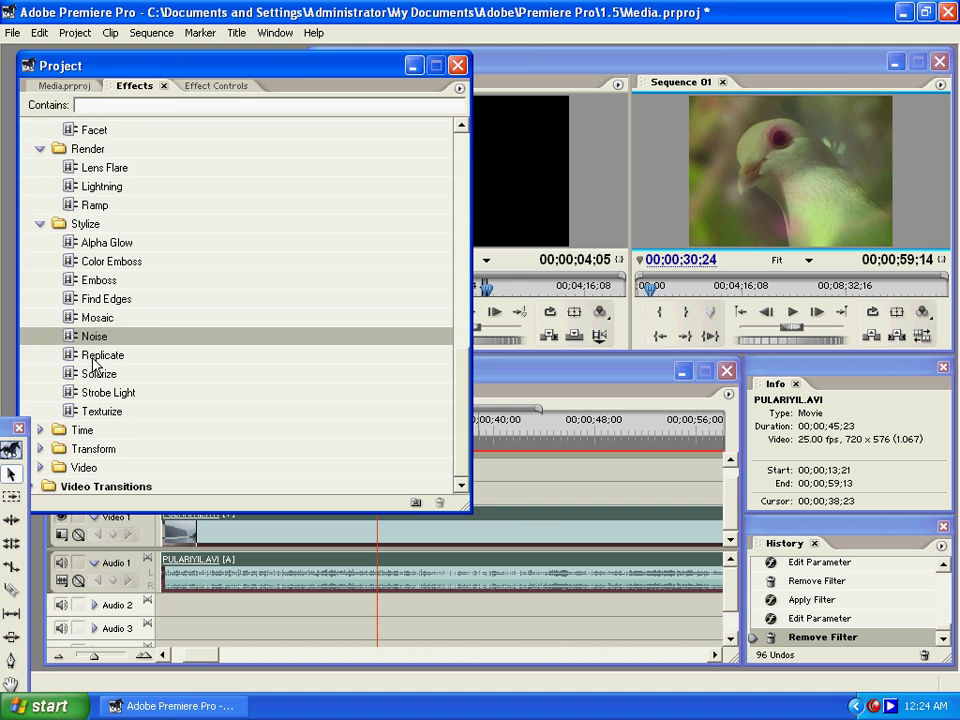
pyautogui.moveTo(88, 357); pyautogui.dragTo(553, 525)
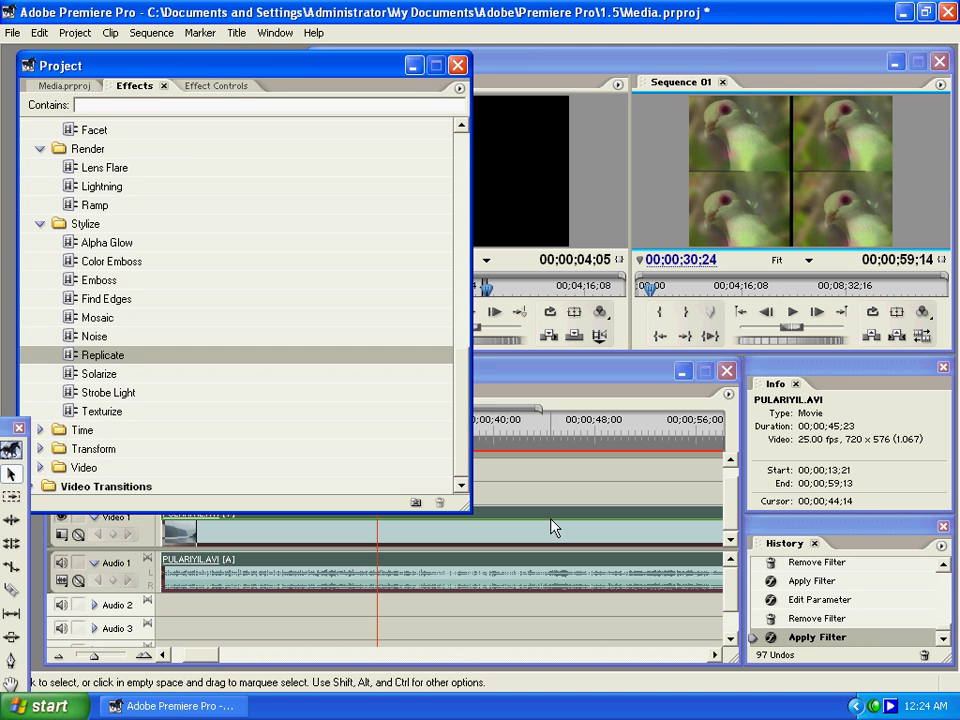
pyautogui.click(214, 87)
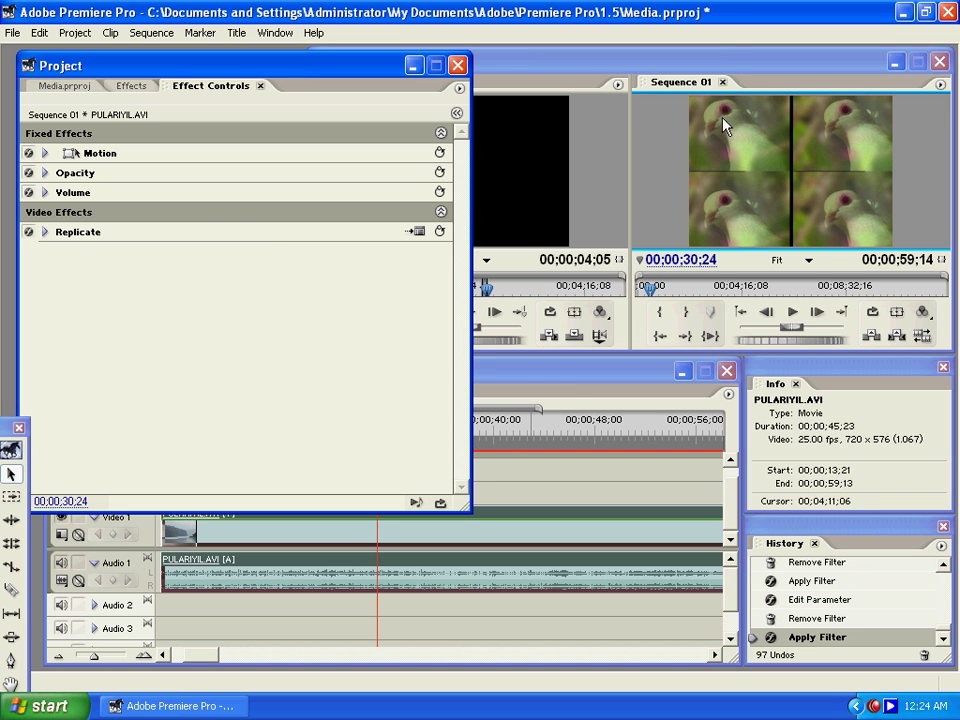
# Step: Set the Replicate count to 4 in the effect's settings
pyautogui.click(416, 233)
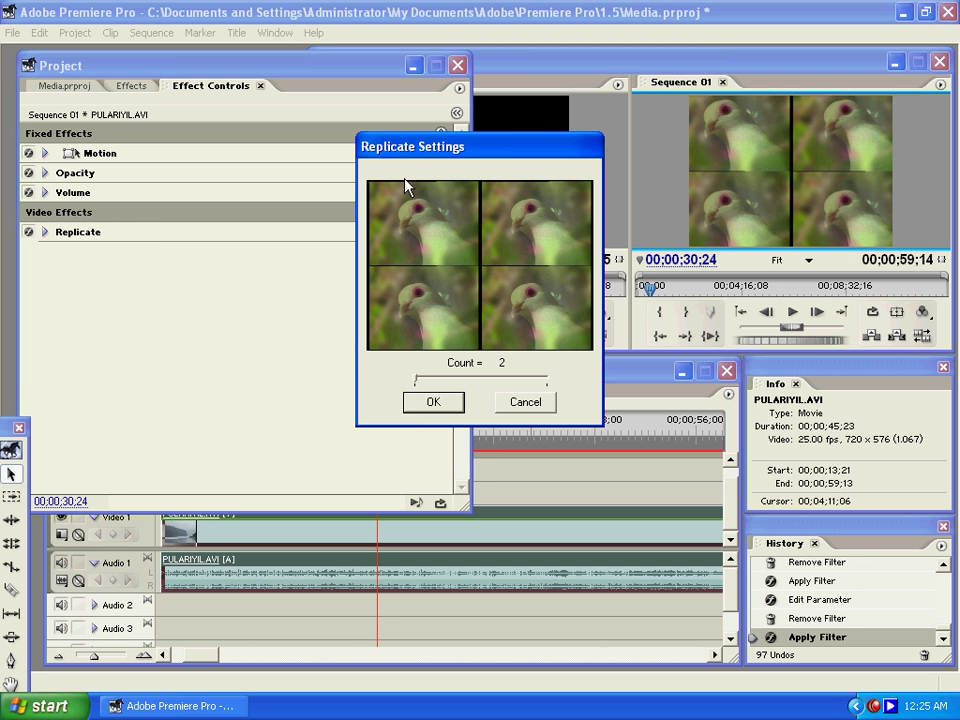
pyautogui.moveTo(420, 147); pyautogui.dragTo(250, 158)
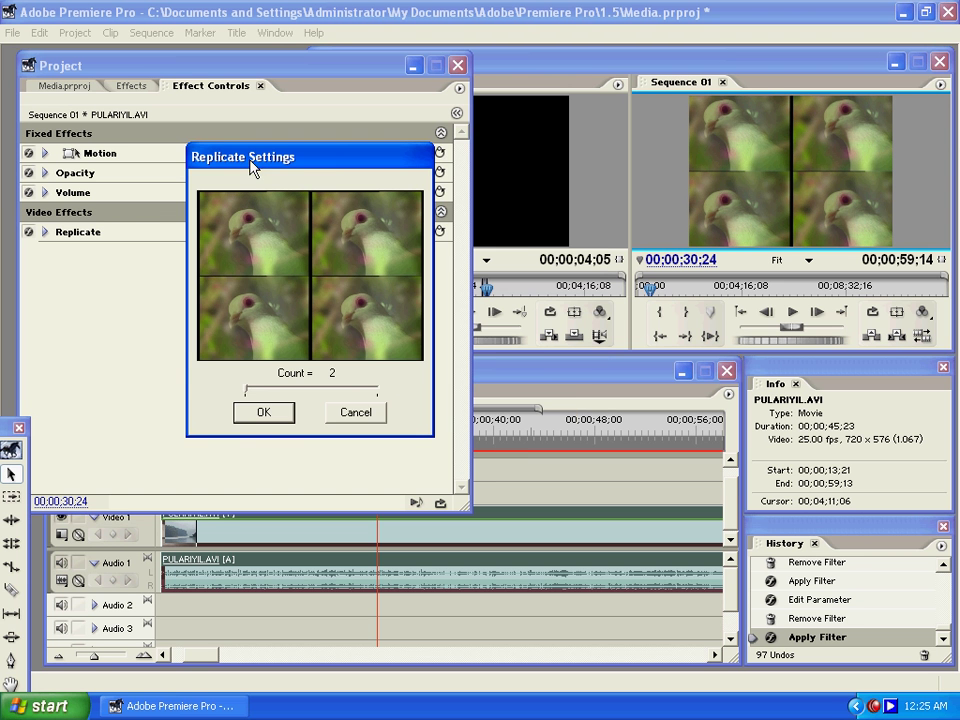
pyautogui.click(258, 389)
pyautogui.click(262, 389)
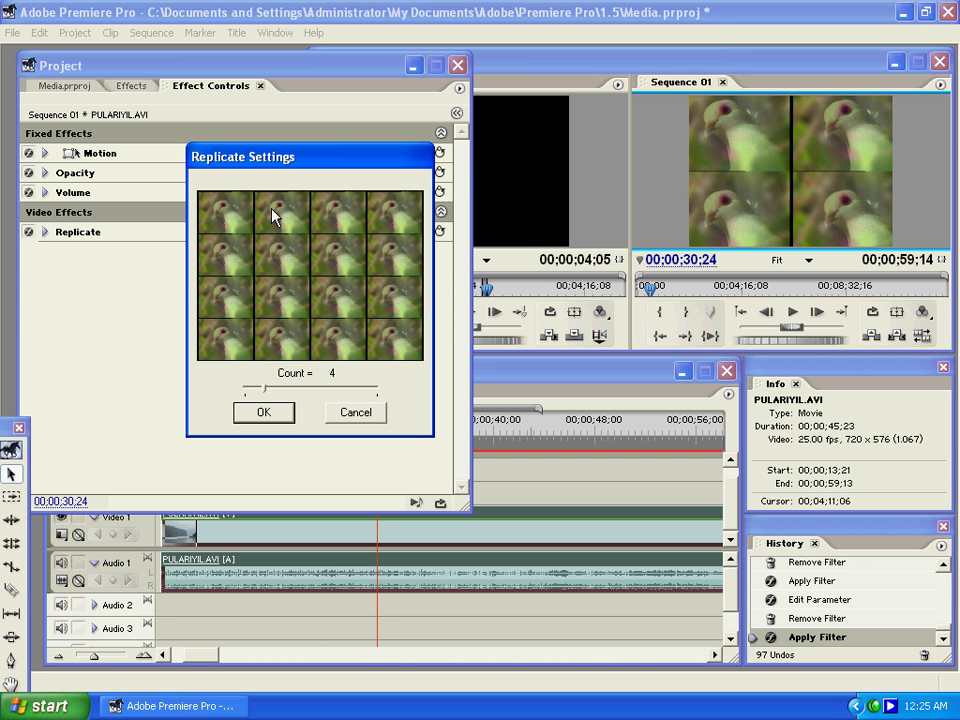
pyautogui.click(258, 411)
# Step: Preview the replicated clip at 00;00;26;04 and 00;00;37;16, and remove the Replicate effect
pyautogui.moveTo(407, 428); pyautogui.dragTo(318, 428)
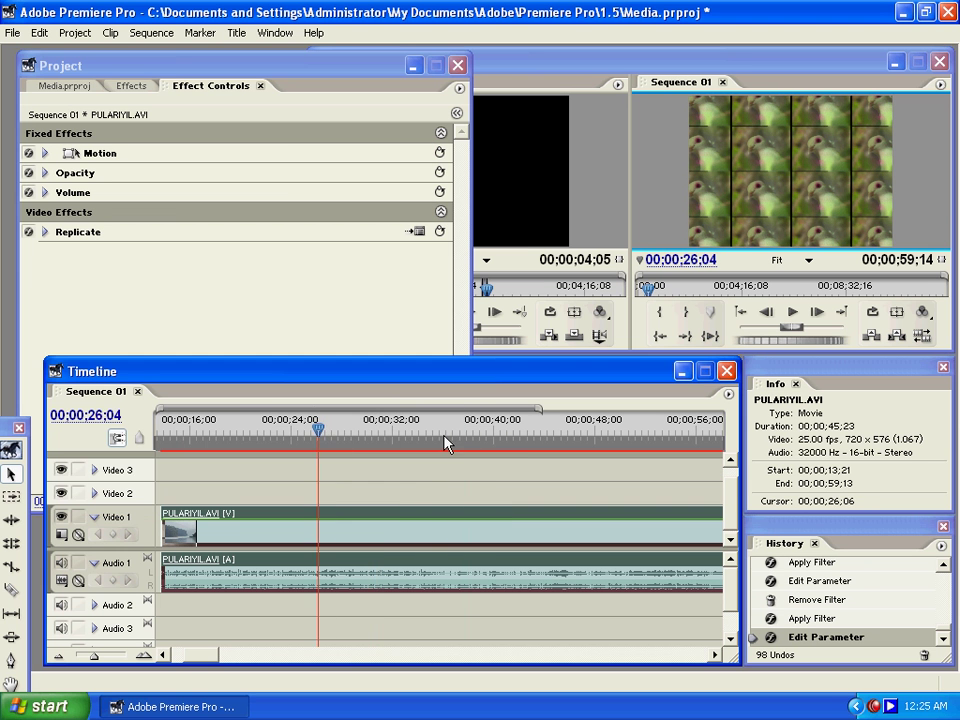
pyautogui.moveTo(445, 443); pyautogui.dragTo(463, 434)
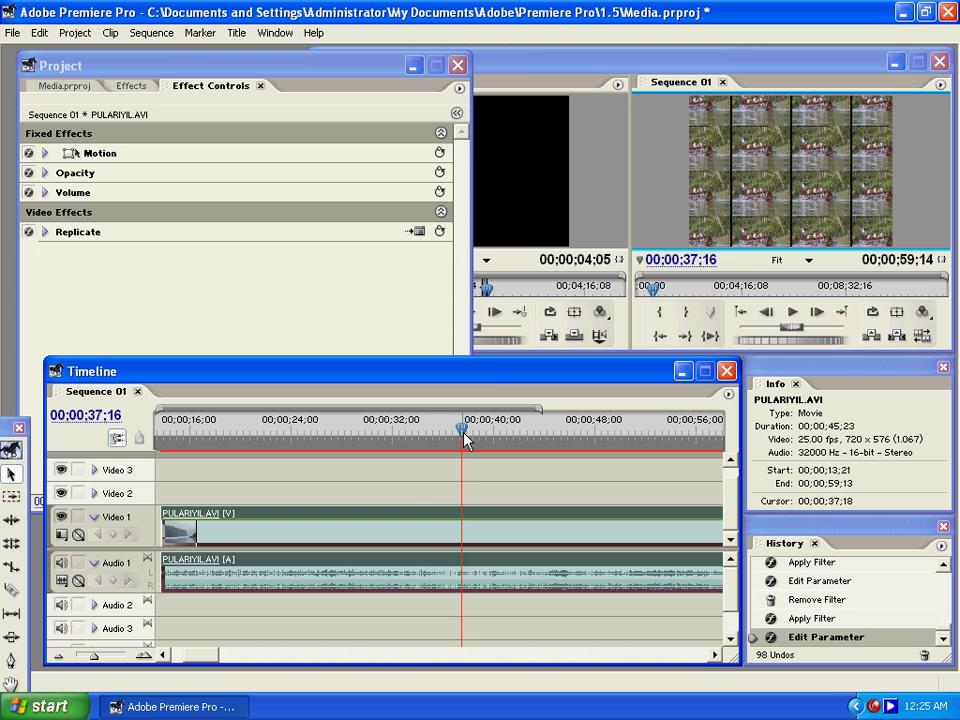
pyautogui.click(390, 262)
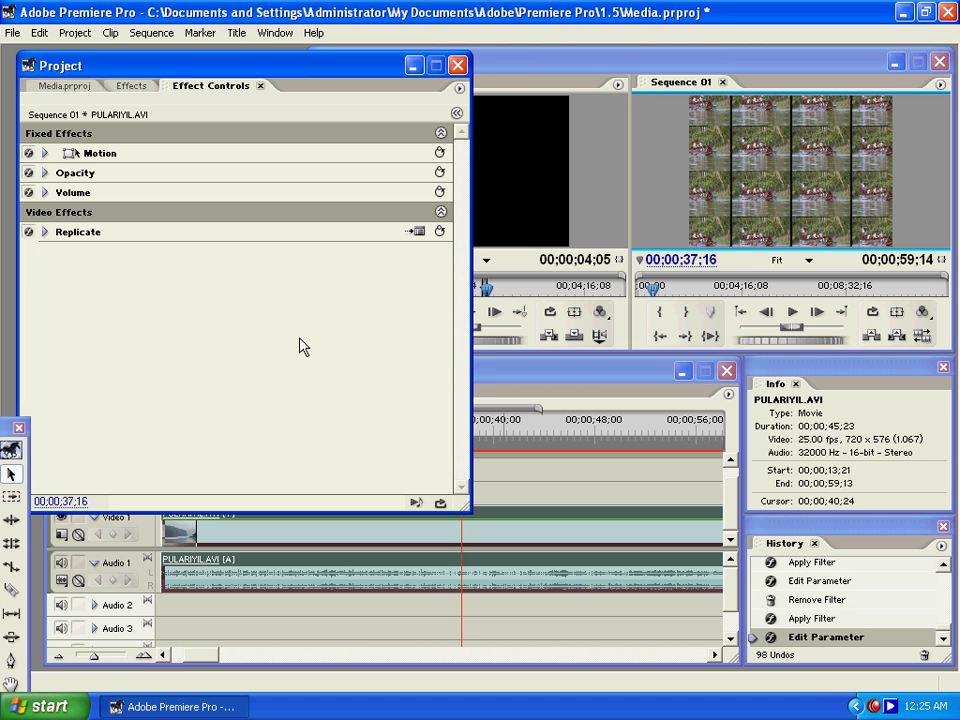
pyautogui.click(78, 236)
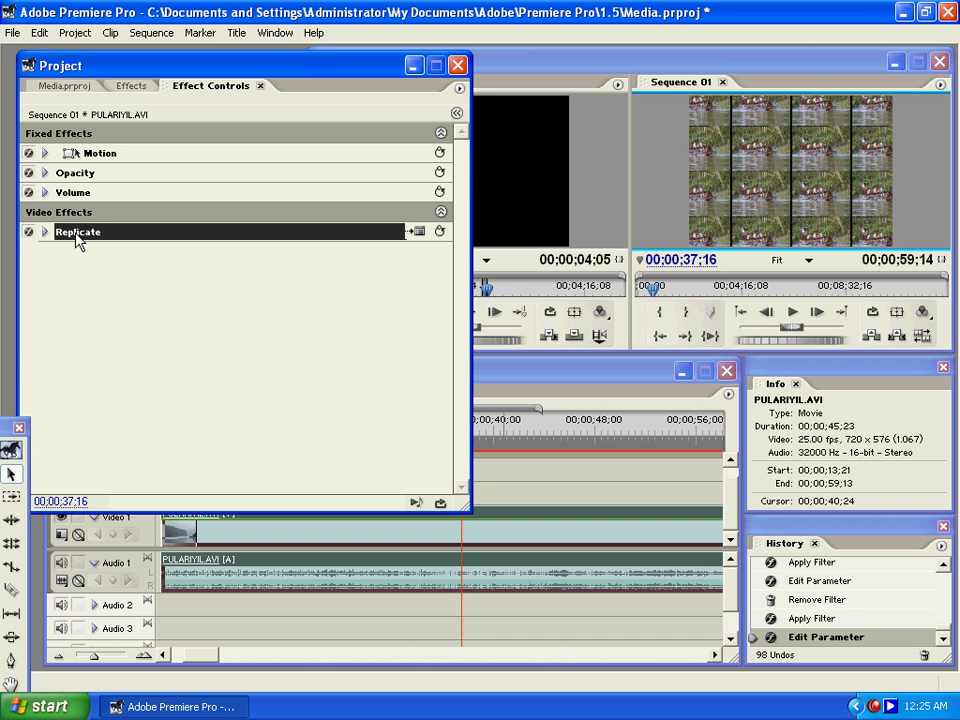
pyautogui.press('Delete')
# Step: Show the Time category of the video effects and select the Echo effect
pyautogui.hotkey('shift', '7')
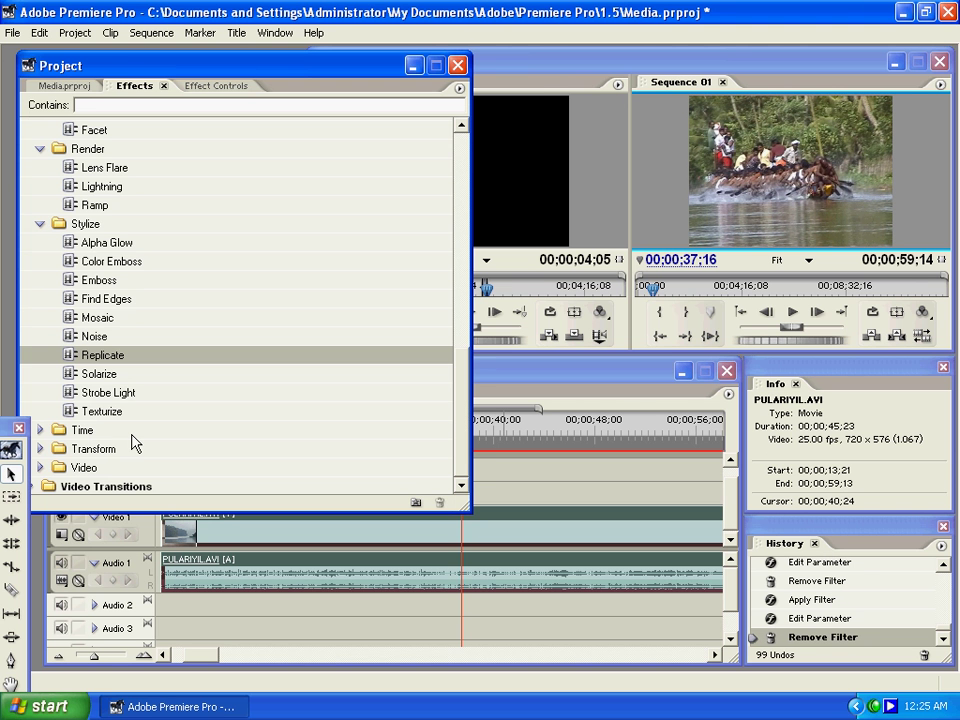
pyautogui.click(40, 430)
pyautogui.click(462, 394)
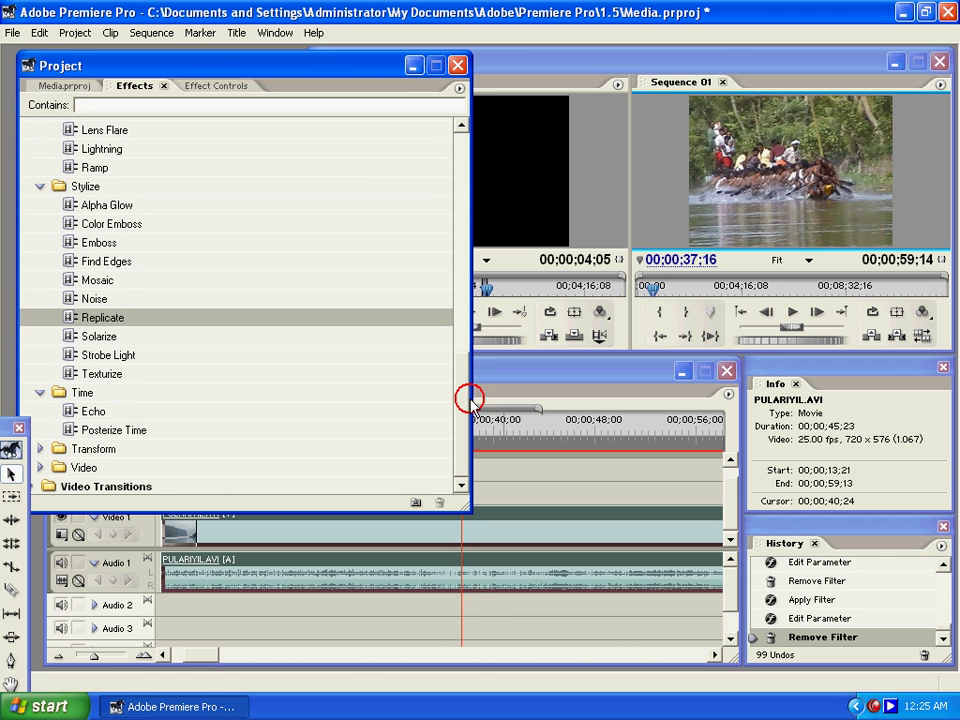
pyautogui.click(92, 413)
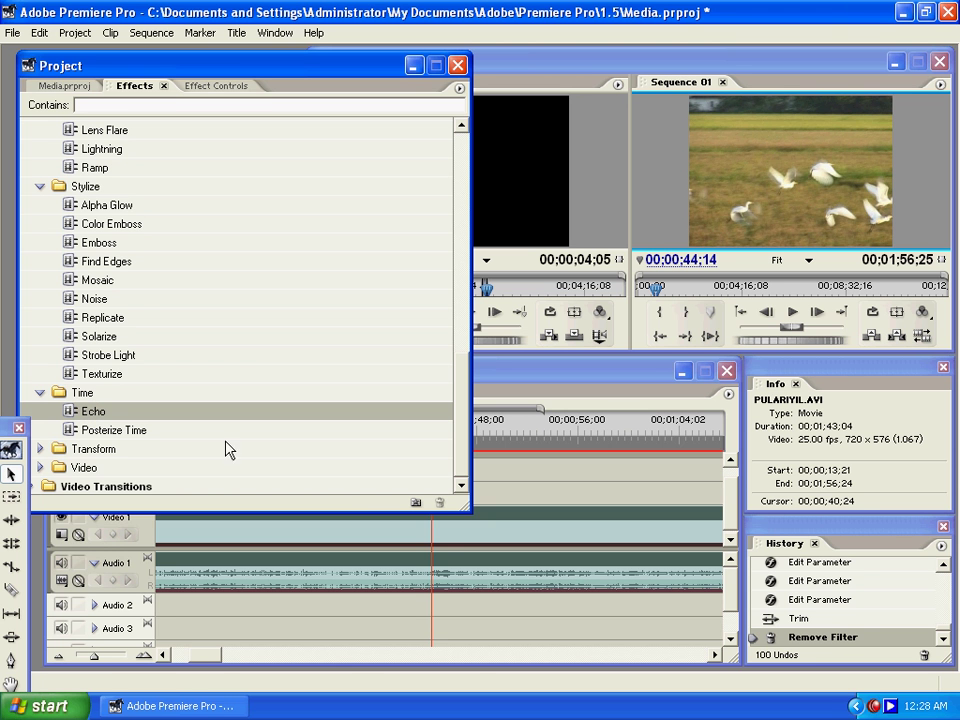
# Step: Apply the Echo effect to the PULARIYIL.AVI clip on Video 1 and show its settings
pyautogui.moveTo(228, 450); pyautogui.dragTo(446, 545)
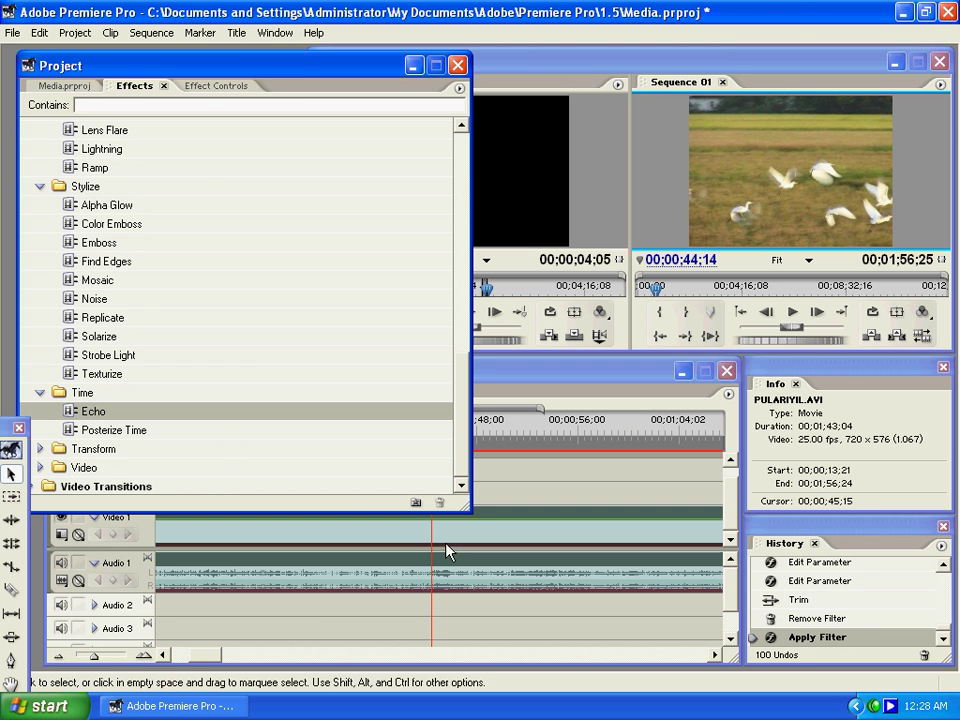
pyautogui.click(195, 86)
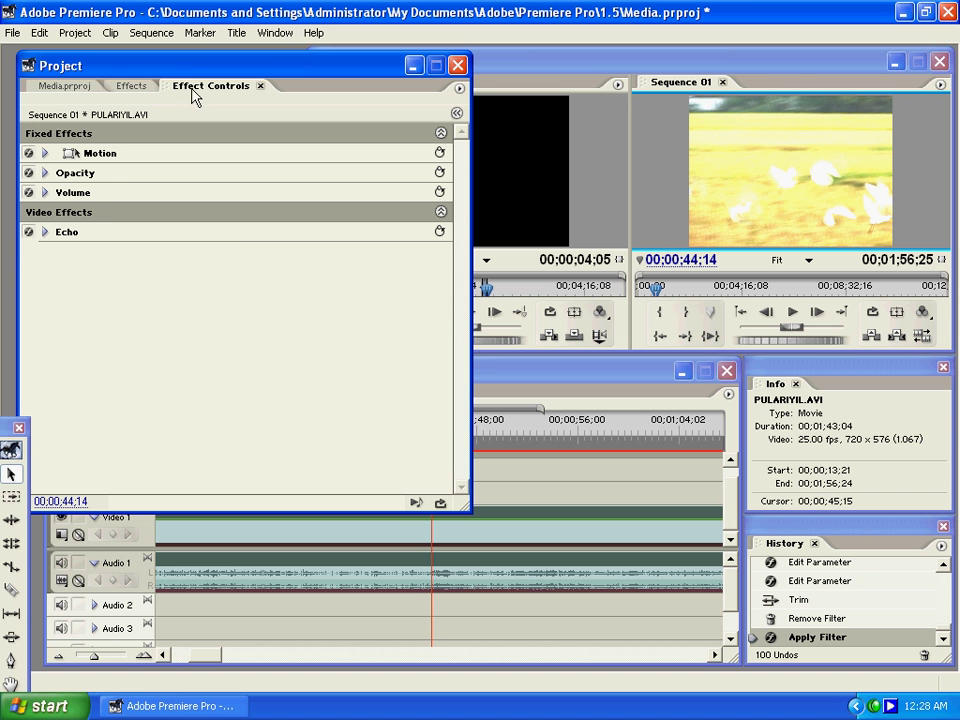
pyautogui.click(45, 233)
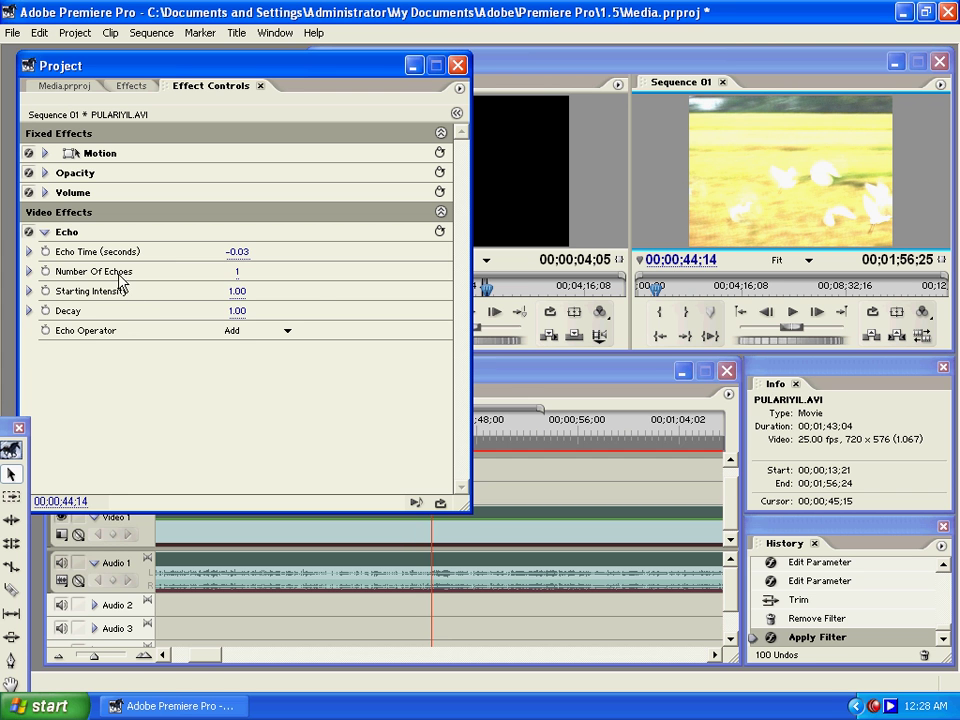
# Step: Set the Echo effect's Number Of Echoes to 2
pyautogui.click(29, 271)
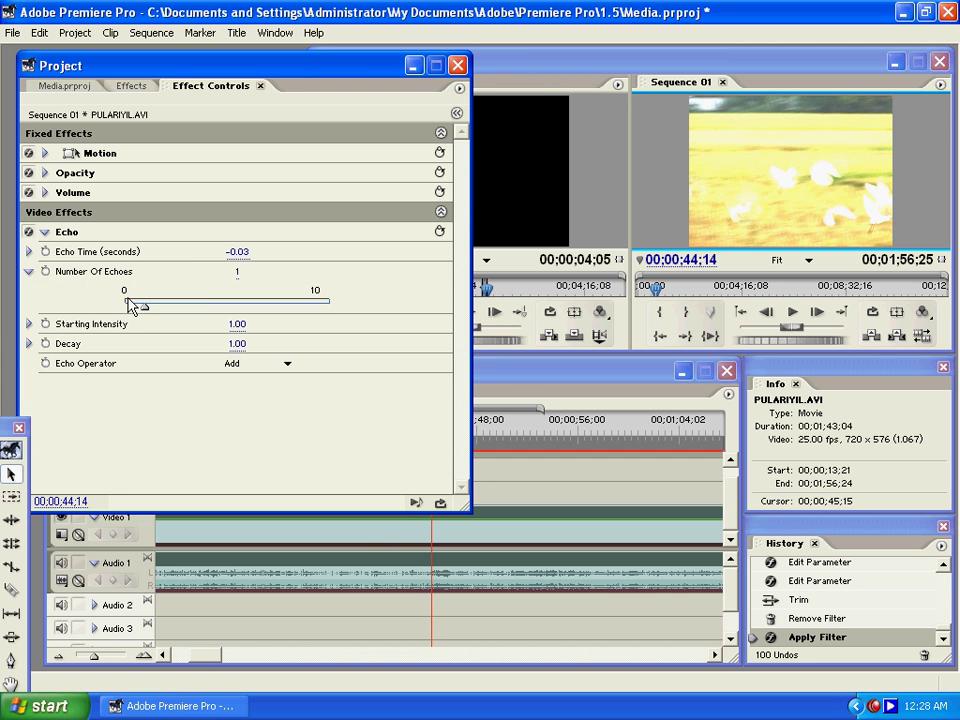
pyautogui.click(237, 271)
pyautogui.write('2')
pyautogui.press('Return')
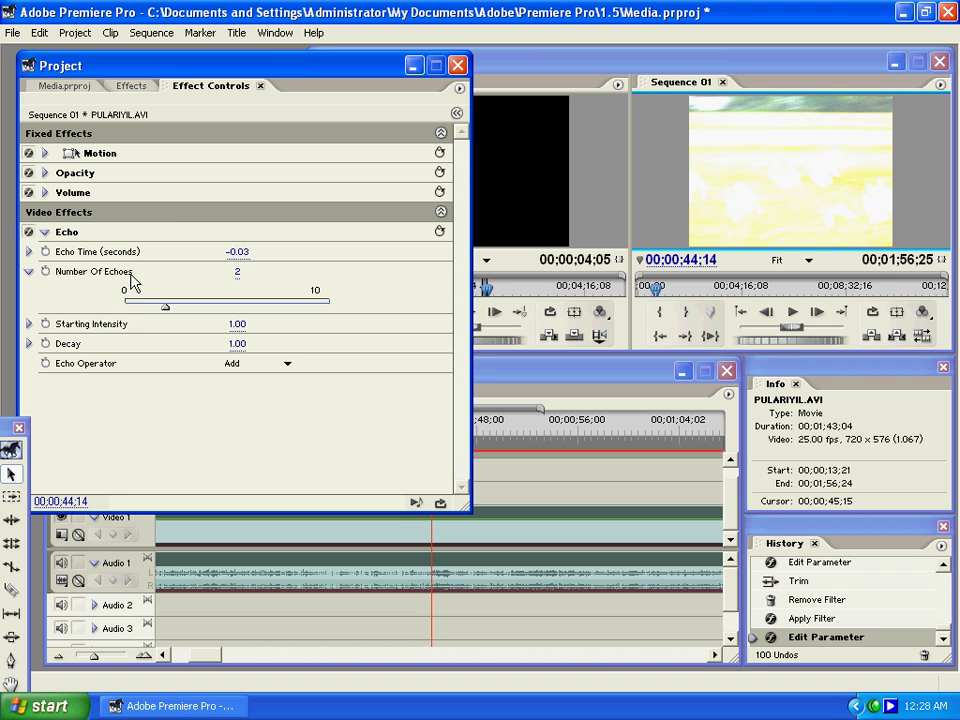
# Step: Lower the Echo effect's Starting Intensity to 0.47 and choose a different Echo Operator
pyautogui.click(29, 323)
pyautogui.moveTo(318, 360); pyautogui.dragTo(216, 392)
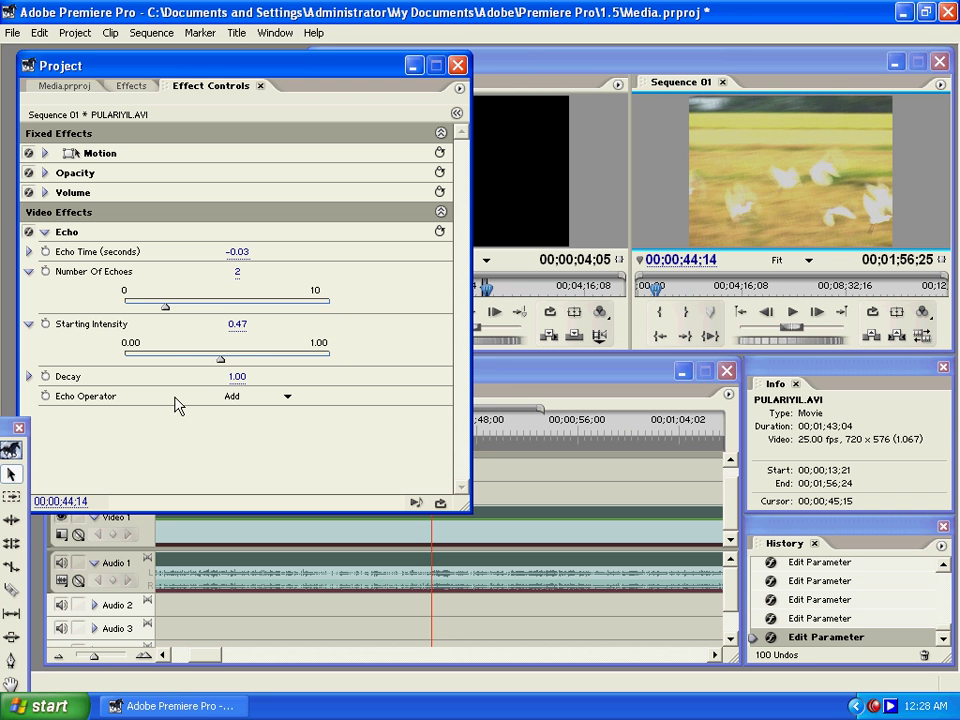
pyautogui.click(258, 396)
pyautogui.click(268, 440)
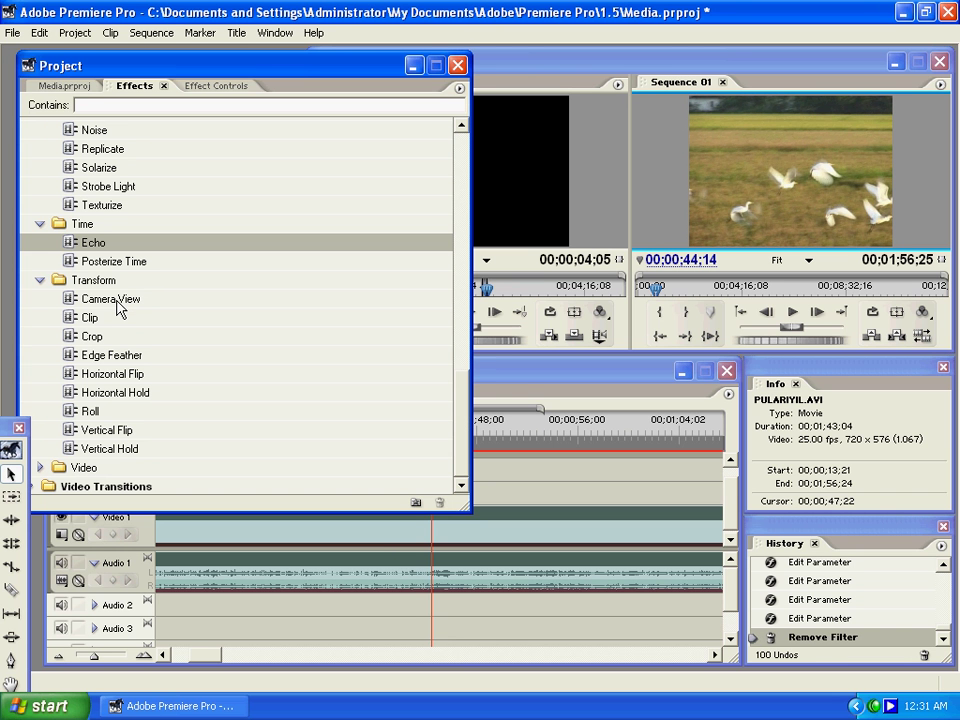
# Step: Apply the Camera View effect from the Transform category to the PULARIYIL.AVI clip and display it among the clip's effects
pyautogui.click(96, 300)
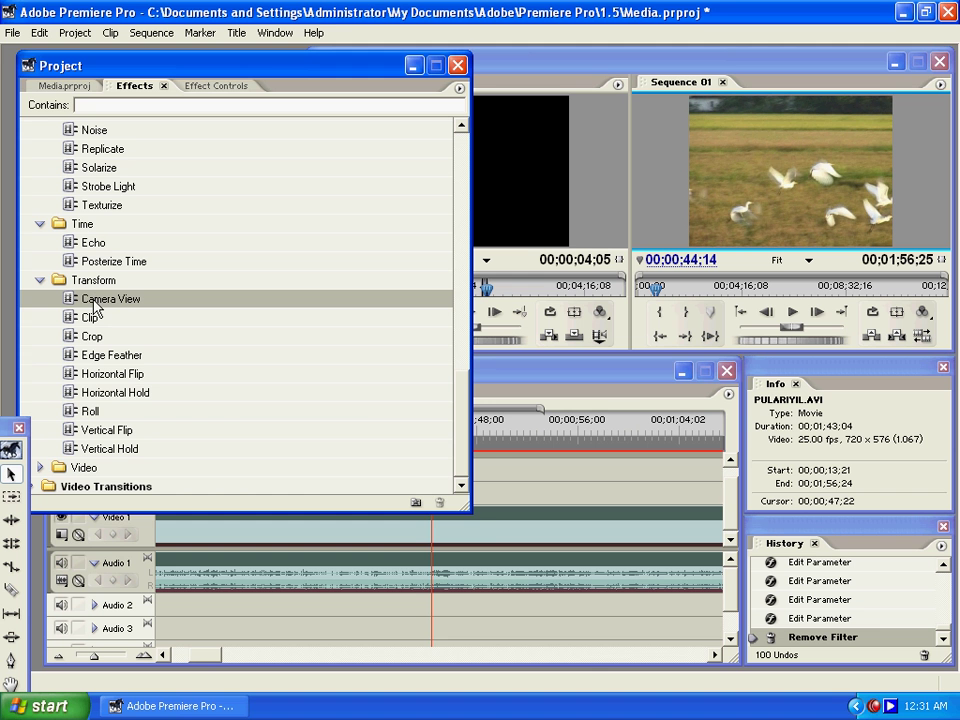
pyautogui.moveTo(96, 305); pyautogui.dragTo(497, 470)
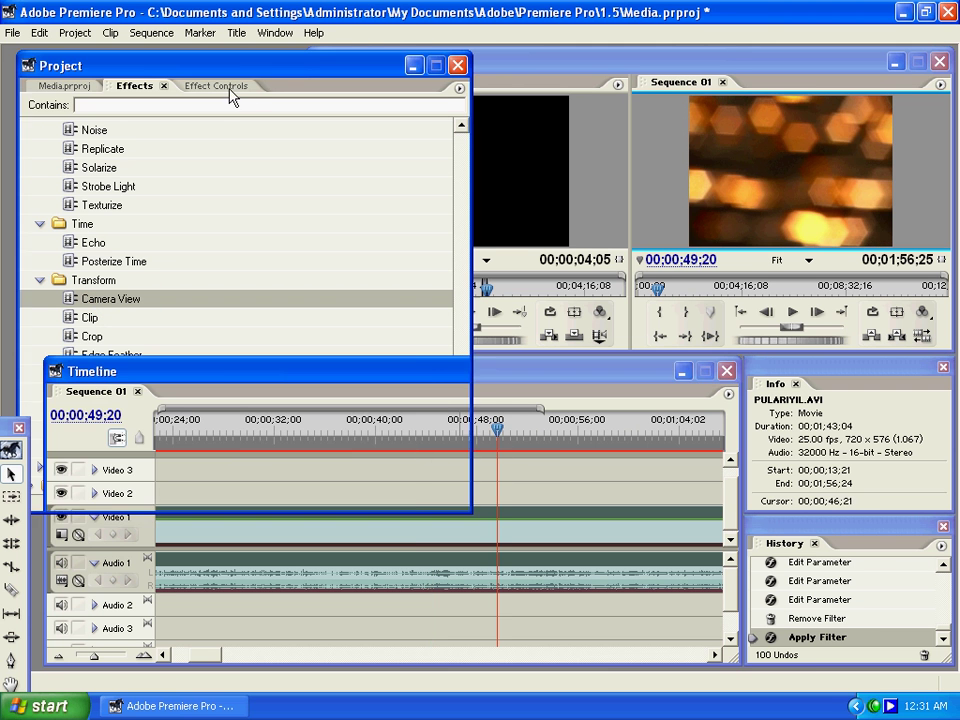
pyautogui.click(222, 84)
pyautogui.moveTo(224, 74); pyautogui.dragTo(236, 70)
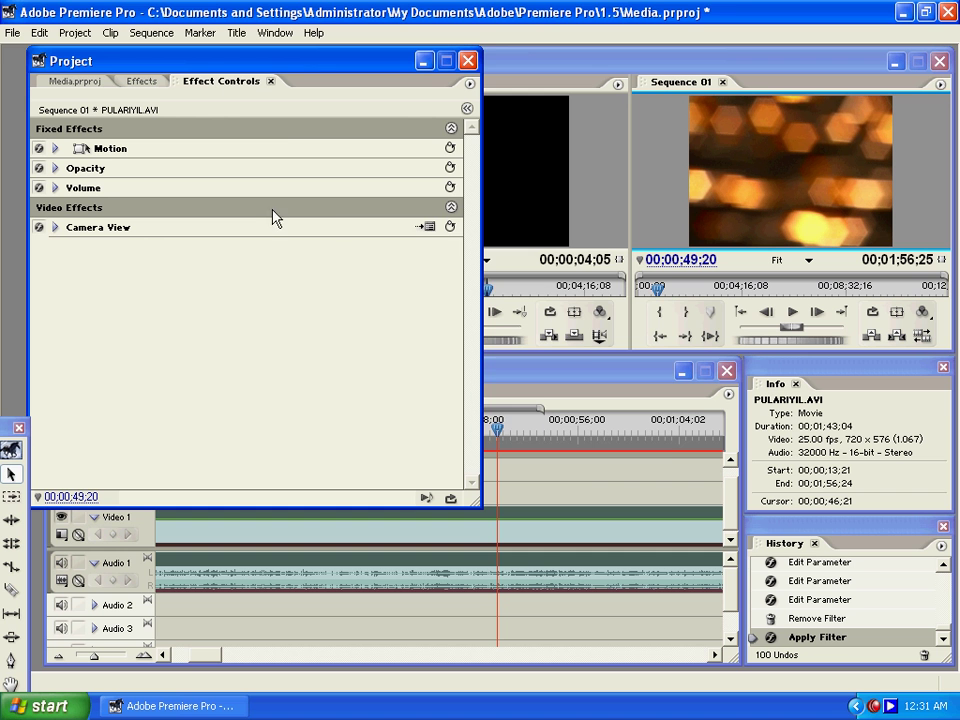
# Step: Set the Camera View effect's Longitude to 230 in its settings
pyautogui.click(432, 230)
pyautogui.moveTo(410, 130); pyautogui.dragTo(295, 150)
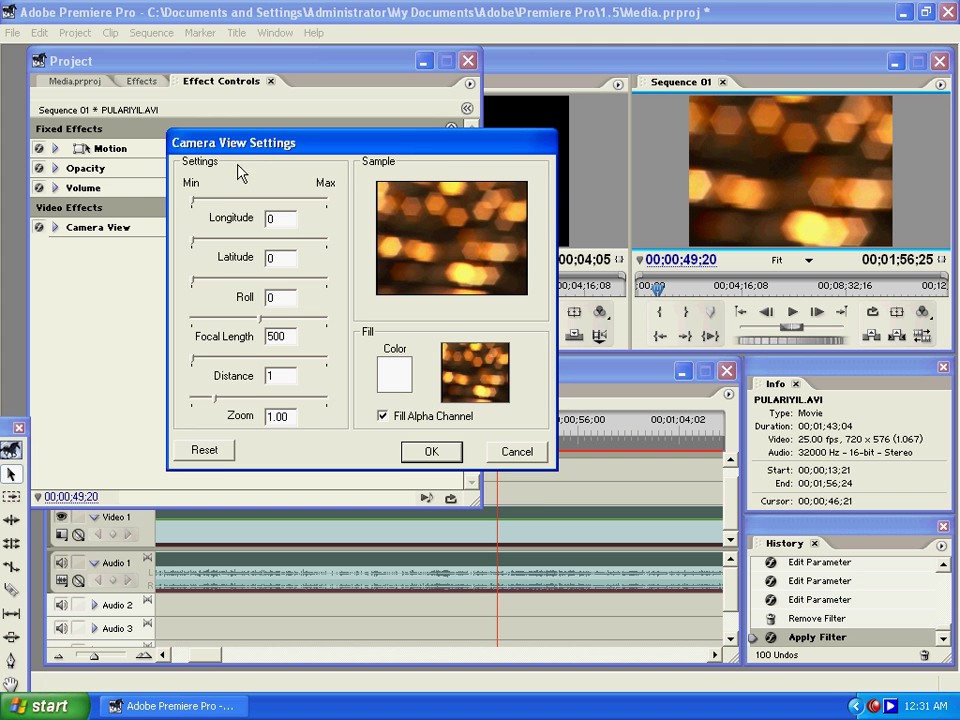
pyautogui.moveTo(238, 151); pyautogui.dragTo(213, 185)
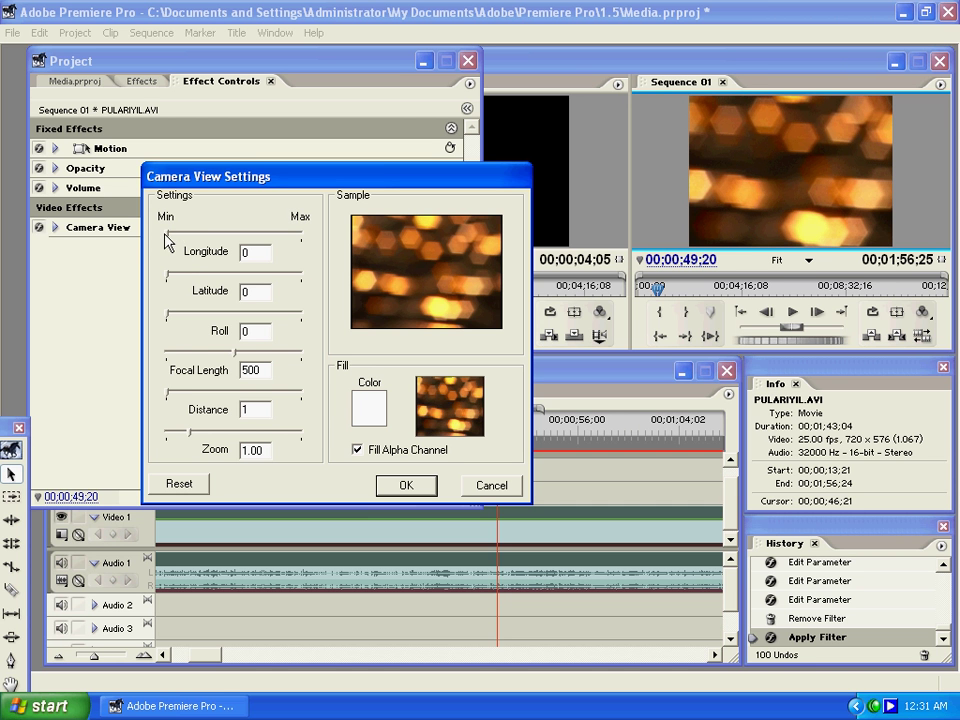
pyautogui.moveTo(165, 234); pyautogui.dragTo(249, 241)
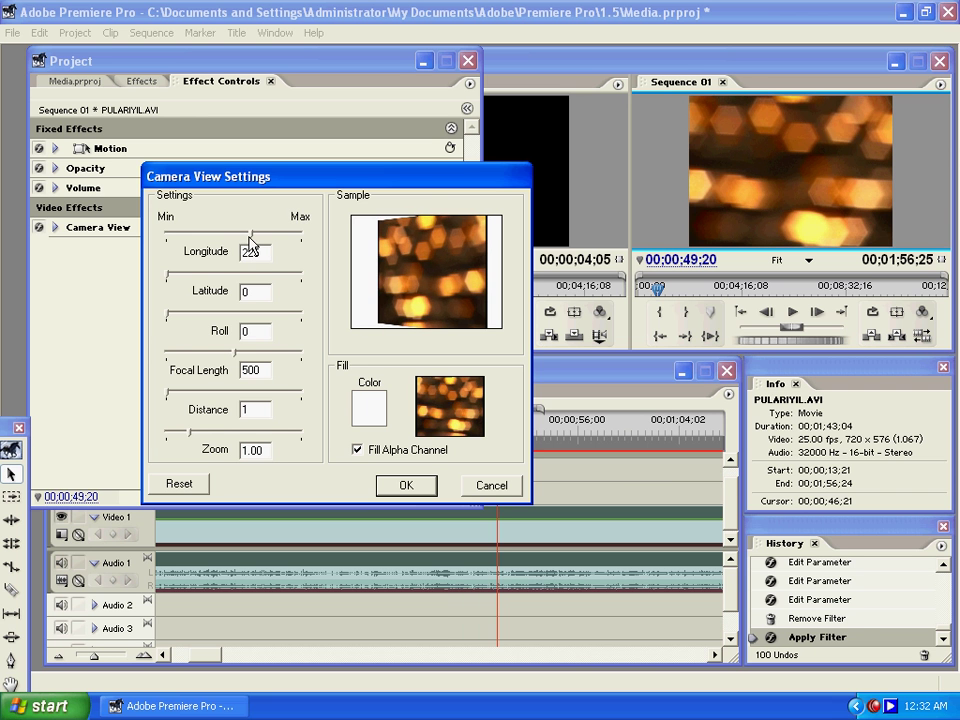
pyautogui.press('Return')
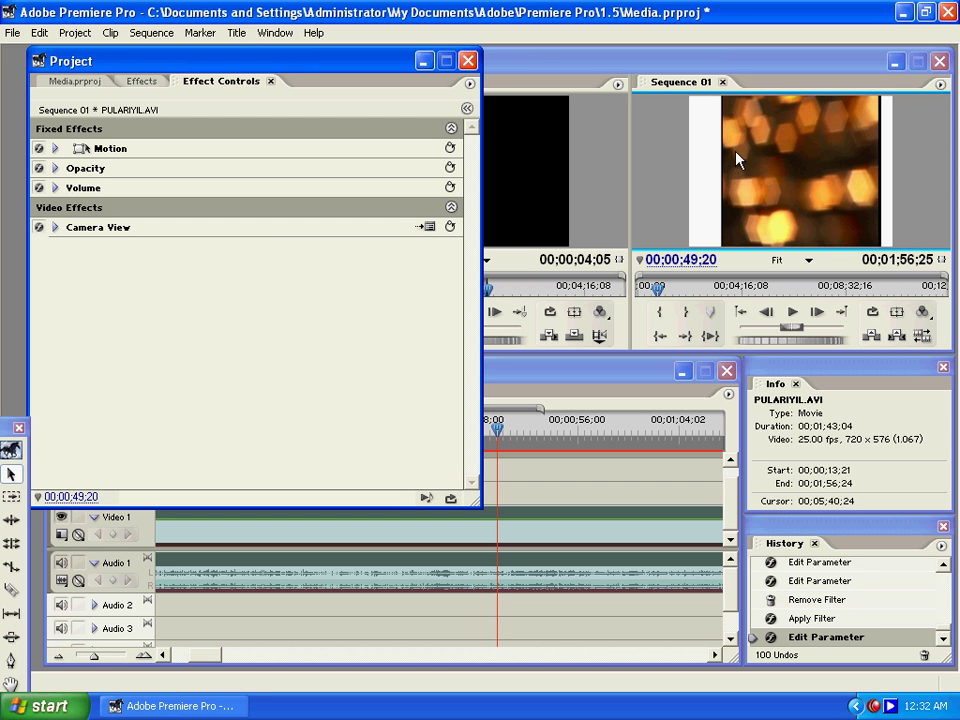
# Step: Try a Latitude of 360 and a Roll of 144 in the Camera View settings
pyautogui.click(425, 227)
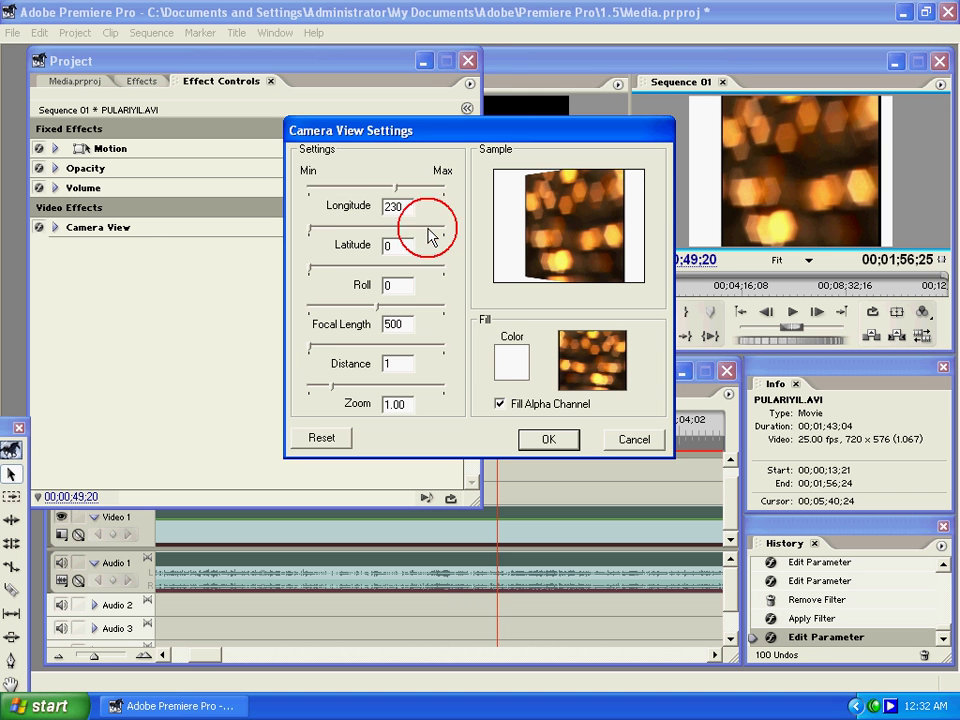
pyautogui.moveTo(380, 144); pyautogui.dragTo(287, 136)
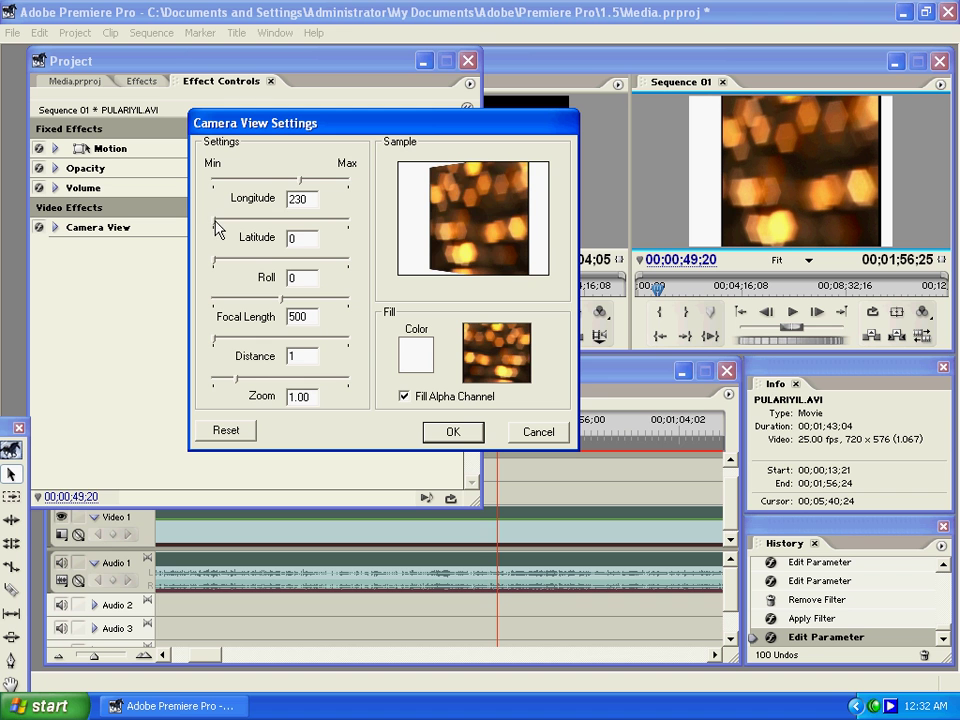
pyautogui.moveTo(212, 228); pyautogui.dragTo(350, 222)
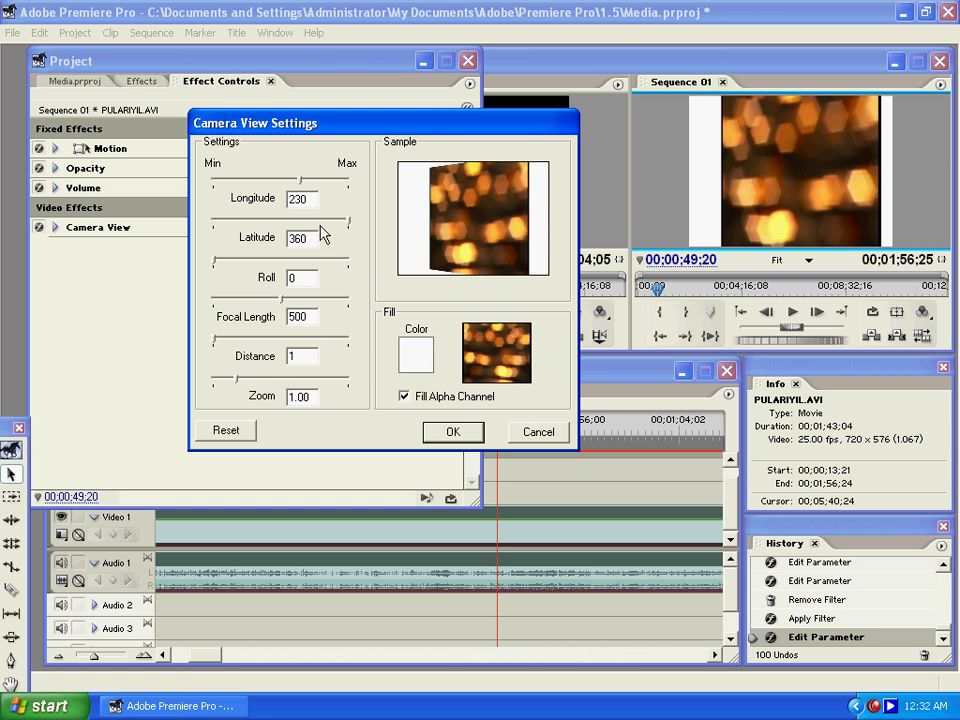
pyautogui.click(223, 261)
pyautogui.click(252, 262)
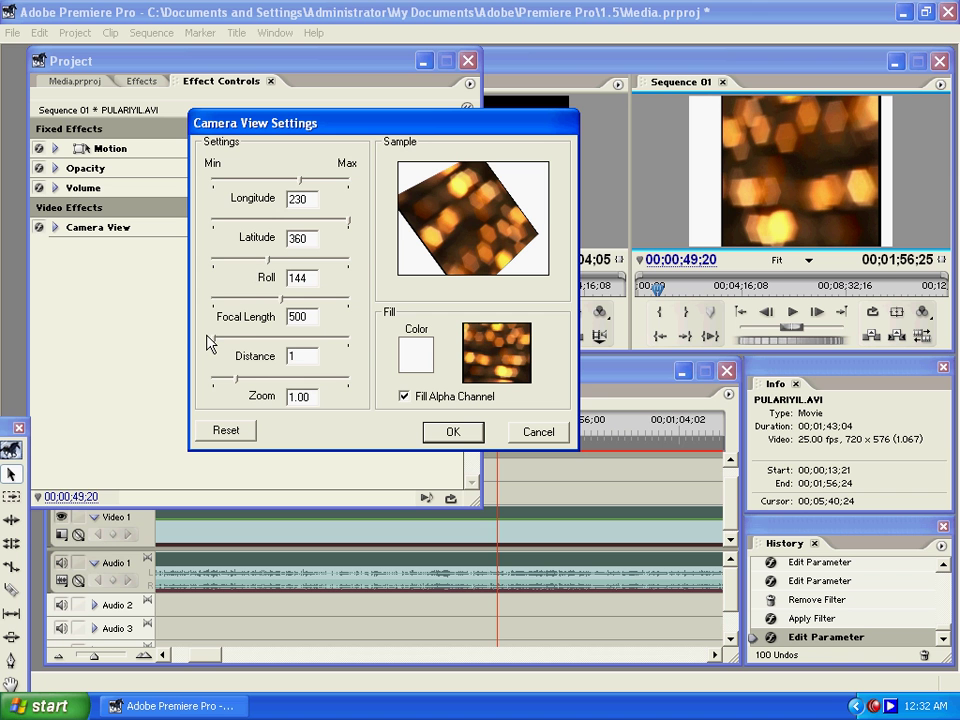
# Step: Try a Focal Length of 301, a Distance of 298 and a Zoom of 2.44, and reset all Camera View settings
pyautogui.click(276, 298)
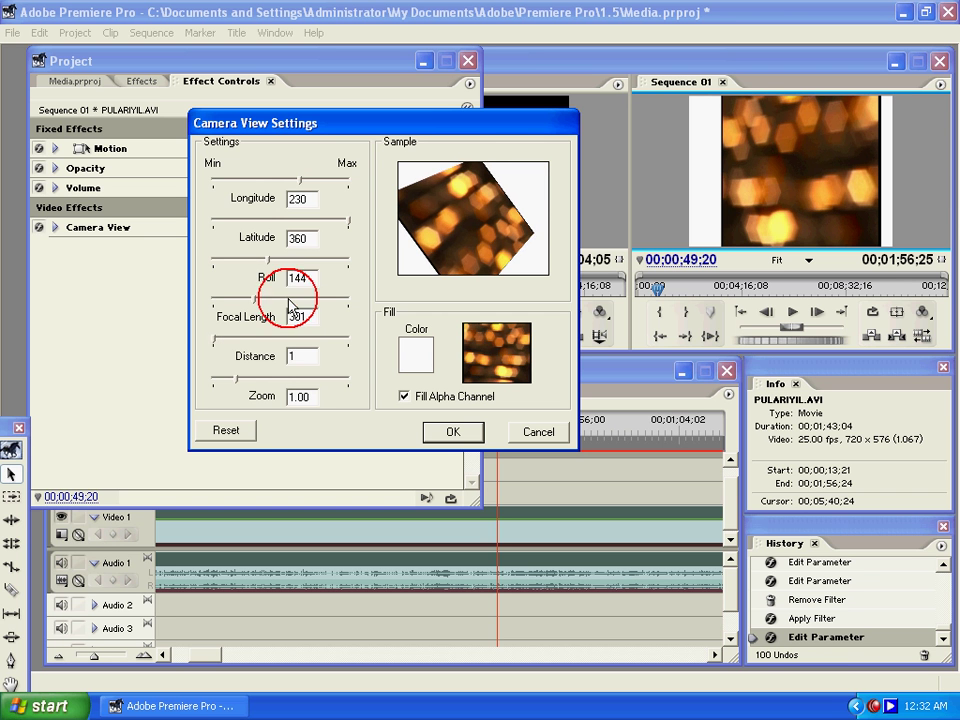
pyautogui.click(221, 337)
pyautogui.click(260, 338)
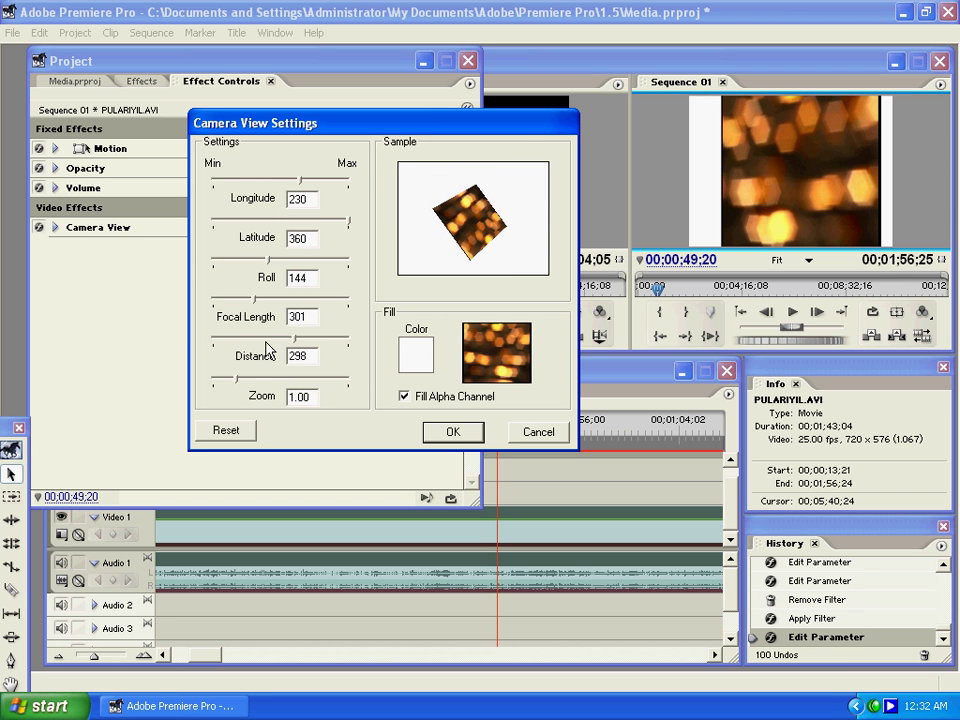
pyautogui.click(252, 381)
pyautogui.click(270, 381)
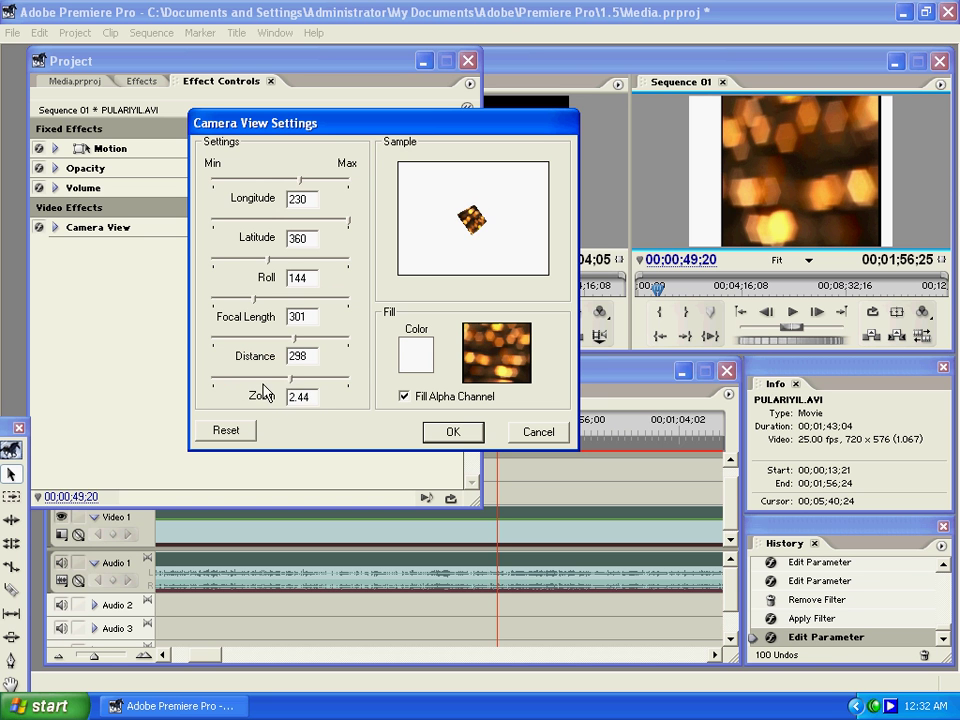
pyautogui.click(250, 381)
pyautogui.click(243, 381)
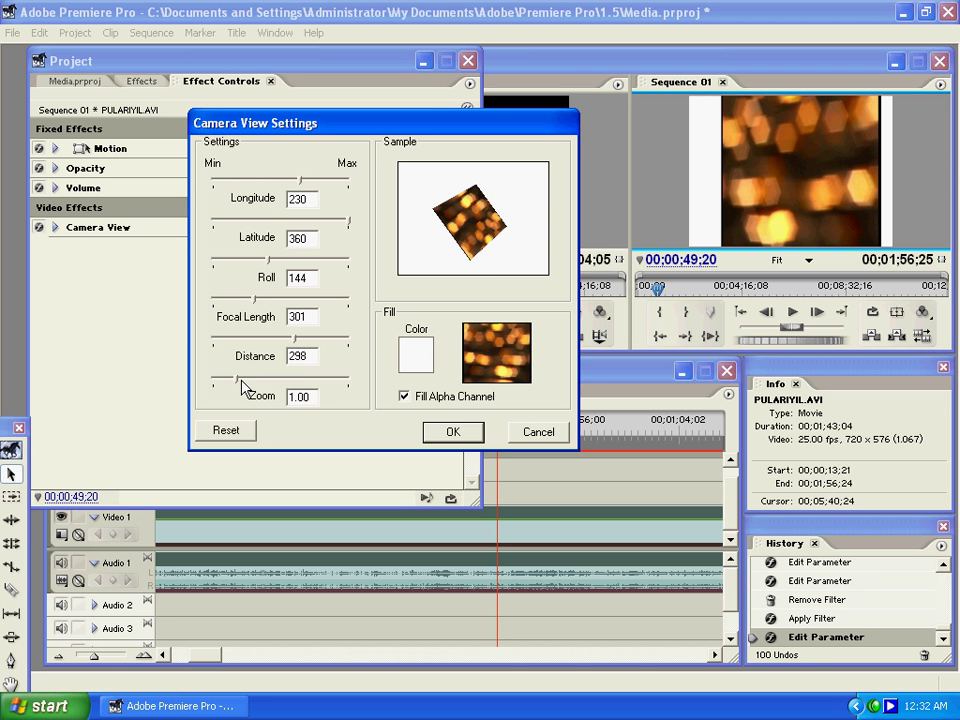
pyautogui.click(228, 431)
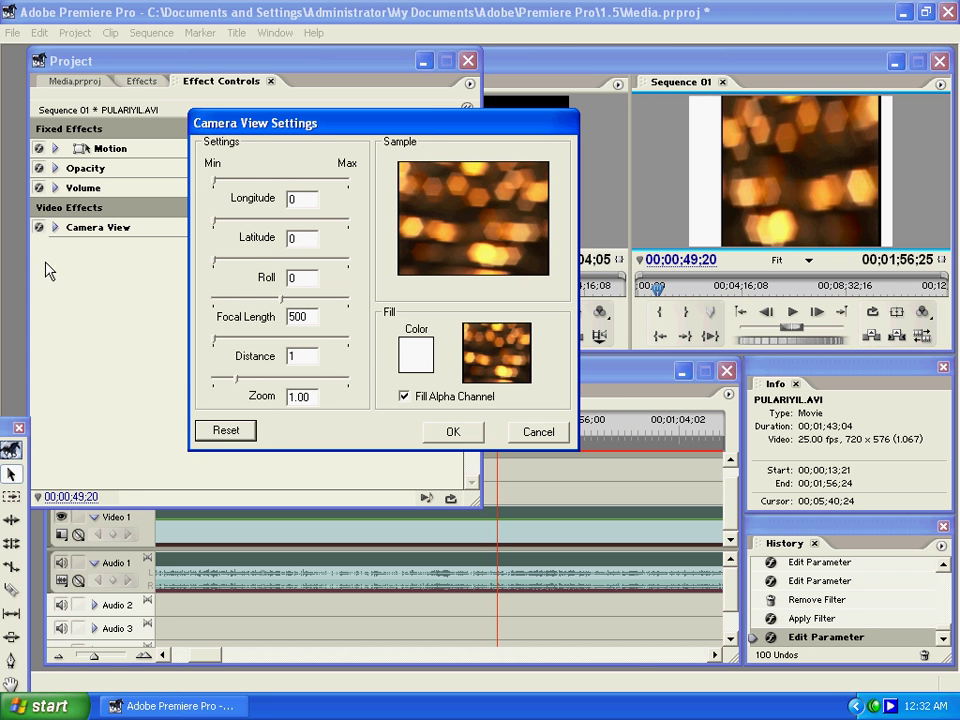
# Step: Set the Camera View Longitude to 228 with a green fill color and accept the settings
pyautogui.moveTo(214, 181); pyautogui.dragTo(299, 185)
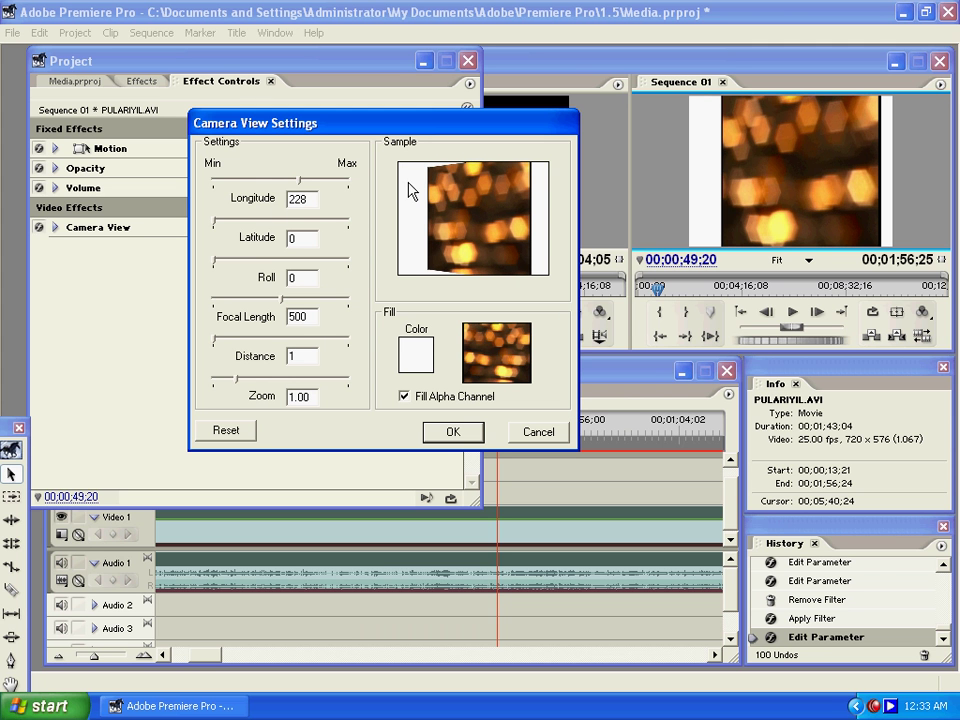
pyautogui.click(413, 356)
pyautogui.moveTo(510, 243); pyautogui.dragTo(519, 318)
pyautogui.click(437, 441)
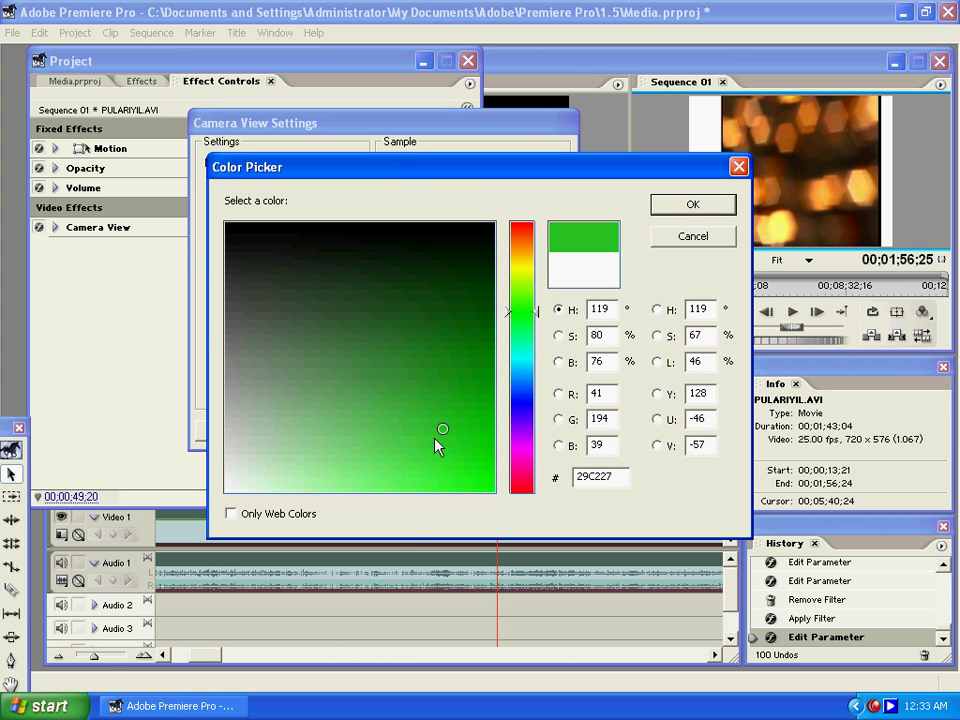
pyautogui.click(435, 443)
pyautogui.click(668, 206)
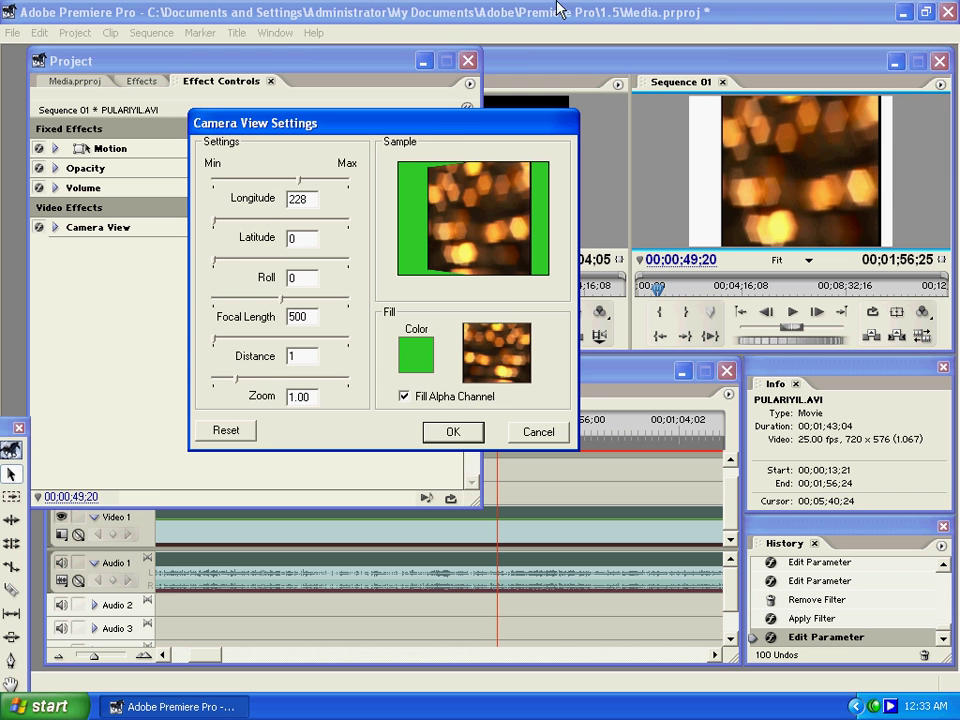
pyautogui.click(452, 431)
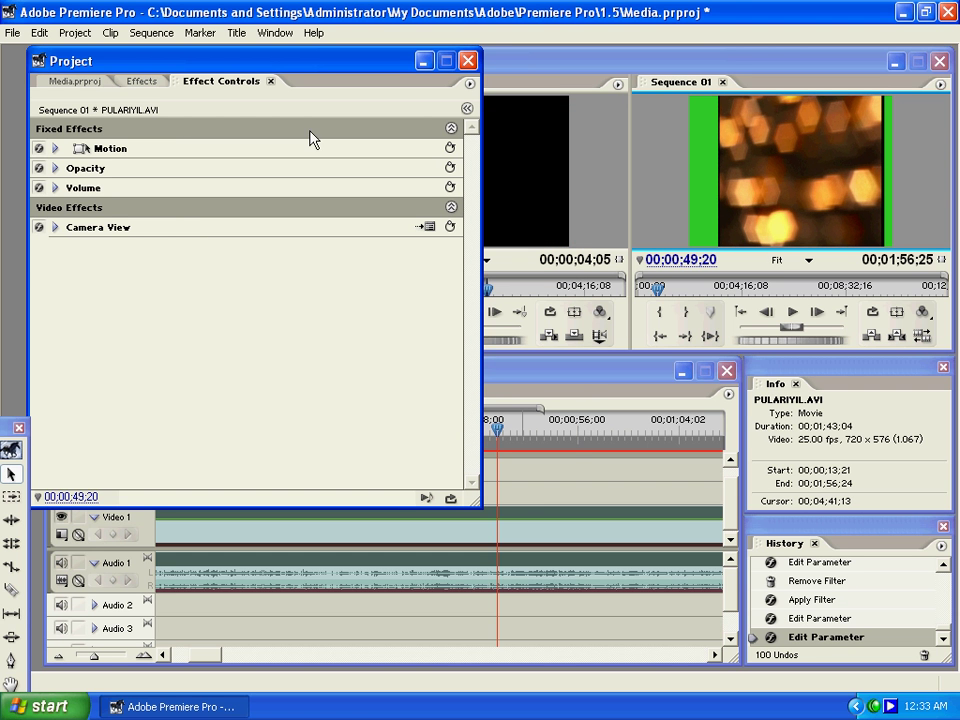
# Step: Remove the Camera View effect from the PULARIYIL.AVI clip and apply the Clip effect in its place
pyautogui.click(112, 230)
pyautogui.press('Delete')
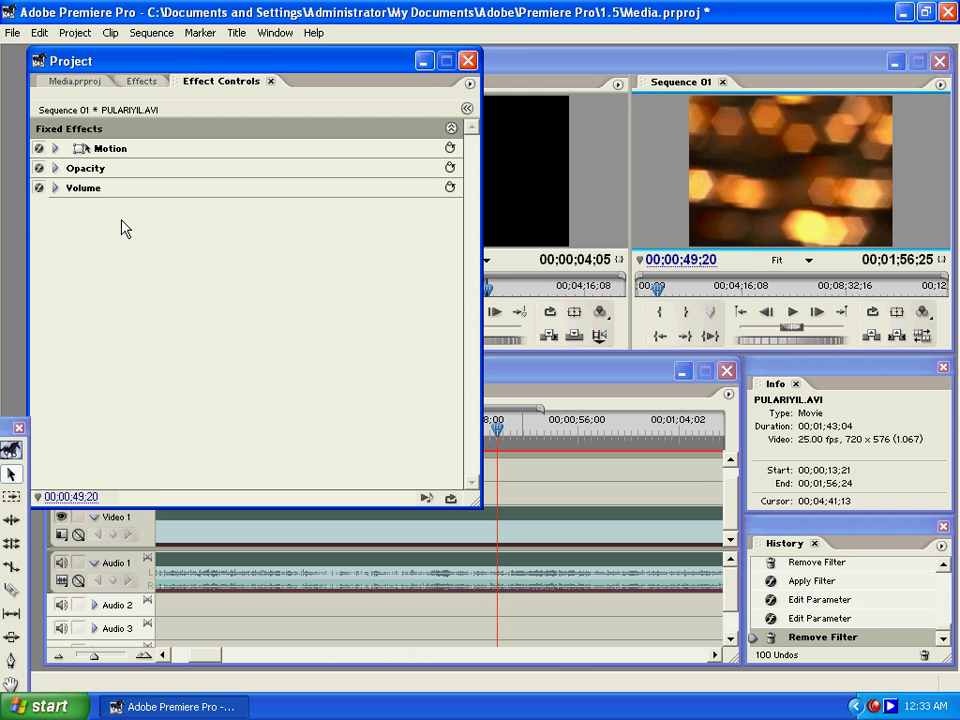
pyautogui.click(145, 81)
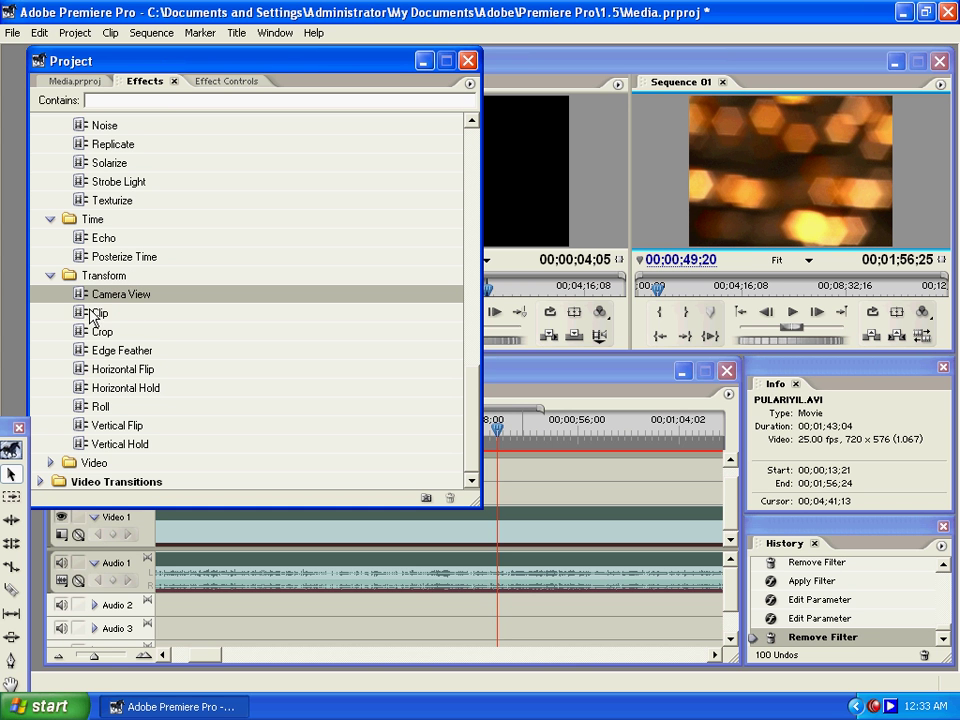
pyautogui.moveTo(86, 312); pyautogui.dragTo(495, 525)
pyautogui.click(199, 78)
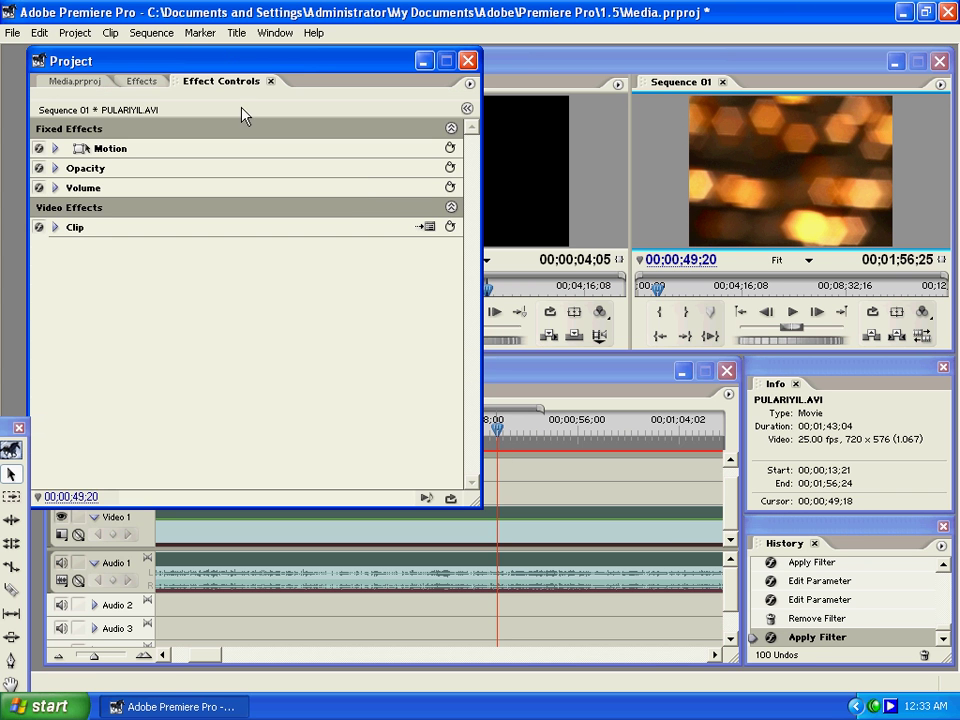
pyautogui.click(430, 228)
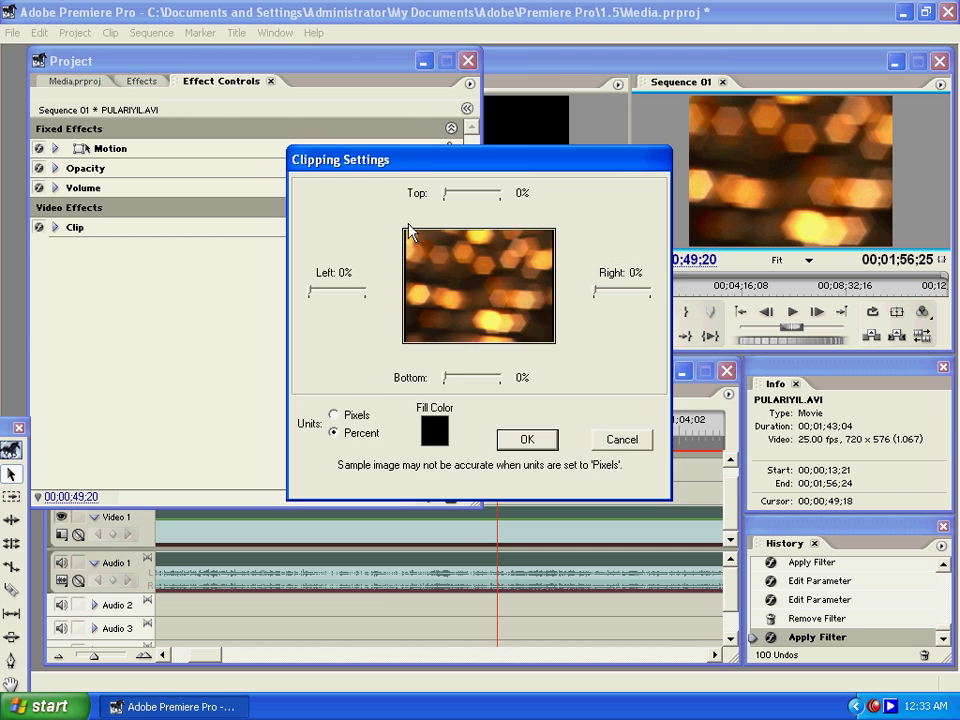
pyautogui.moveTo(424, 168); pyautogui.dragTo(326, 170)
pyautogui.click(427, 438)
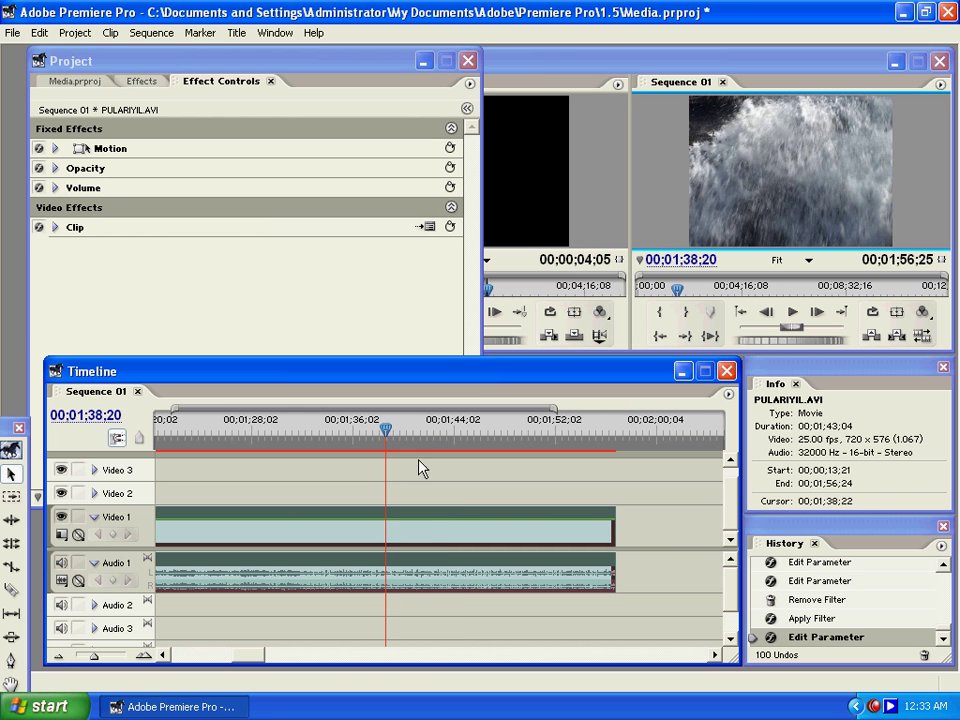
# Step: At 00;01;42;22, set the Clipping Settings to Top 28%, Left 21% and Bottom 30%, trying Right at 57% before reducing it
pyautogui.moveTo(422, 467); pyautogui.dragTo(439, 467)
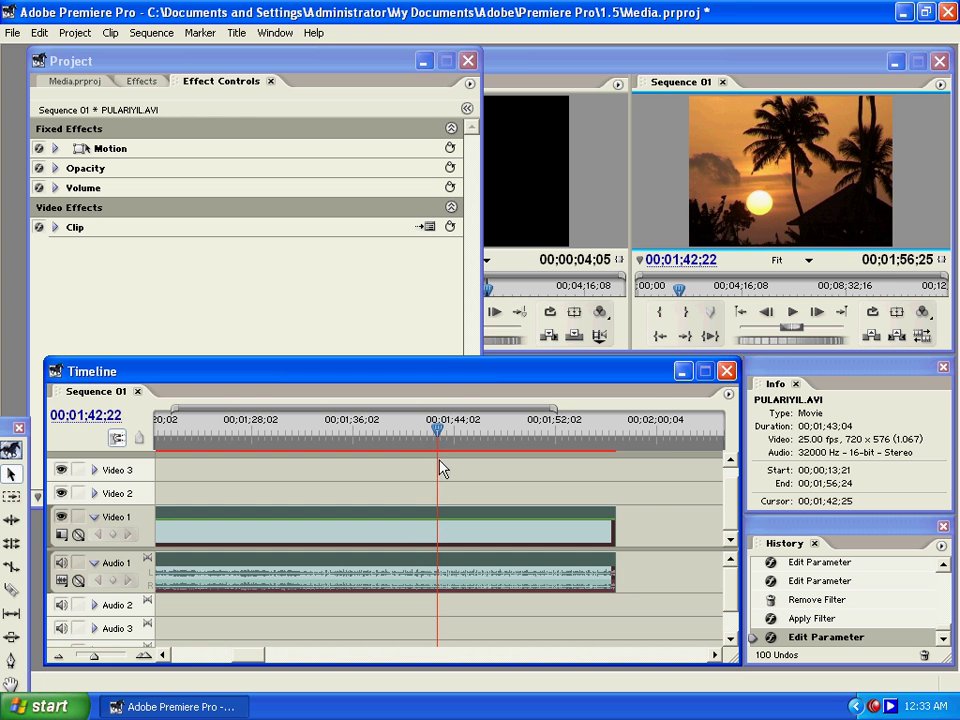
pyautogui.click(427, 229)
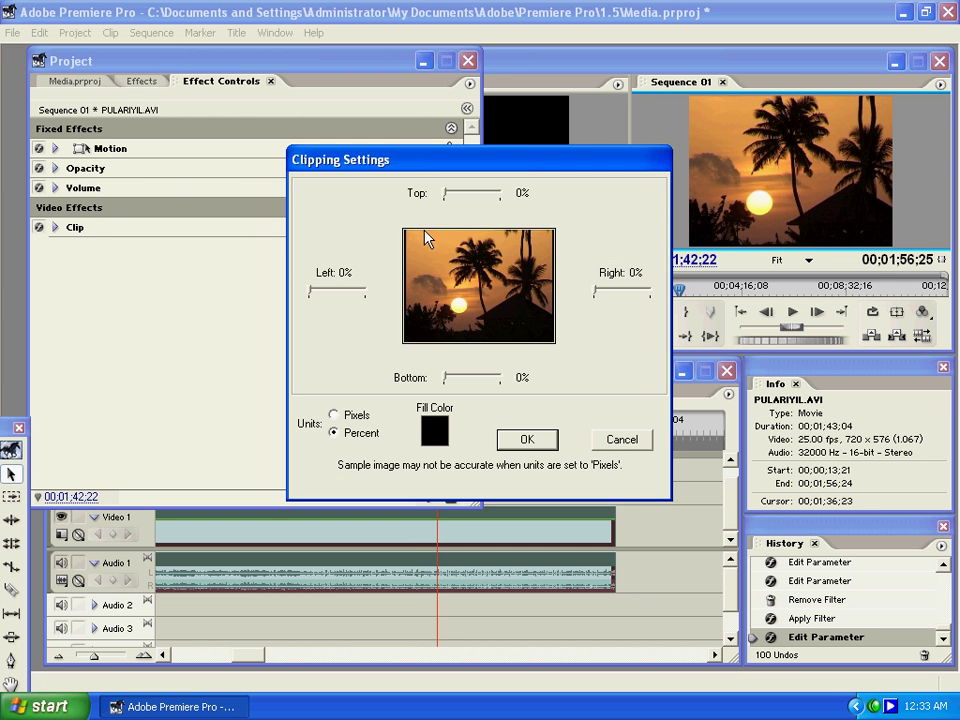
pyautogui.moveTo(421, 160); pyautogui.dragTo(347, 200)
pyautogui.moveTo(198, 300); pyautogui.dragTo(207, 298)
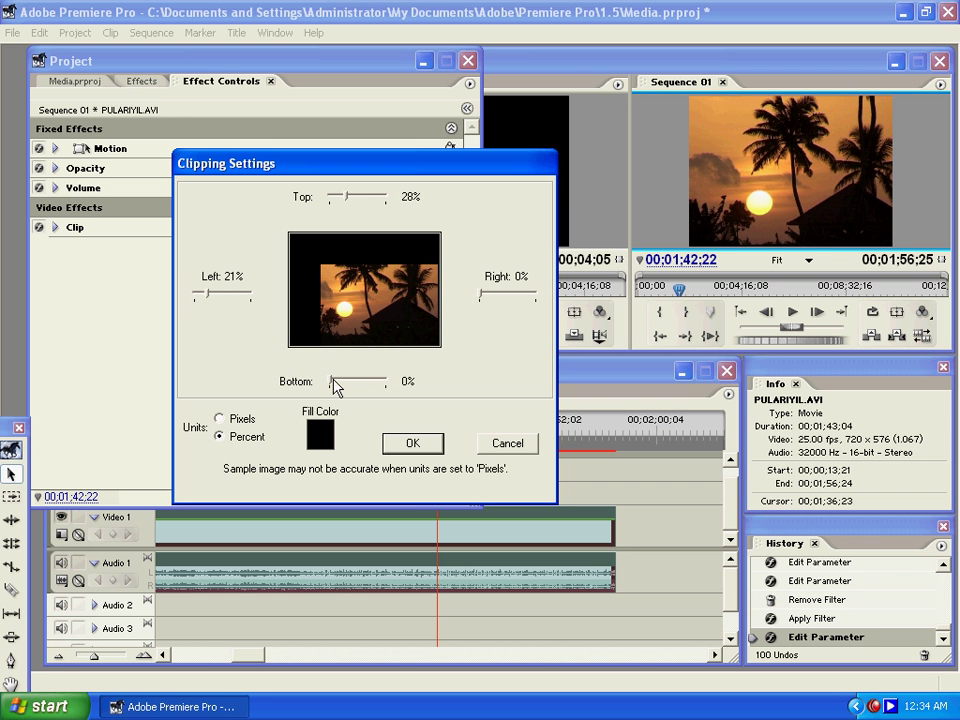
pyautogui.moveTo(333, 385)
pyautogui.mouseDown()
pyautogui.moveTo(364, 386)
pyautogui.moveTo(348, 387)
pyautogui.mouseUp()
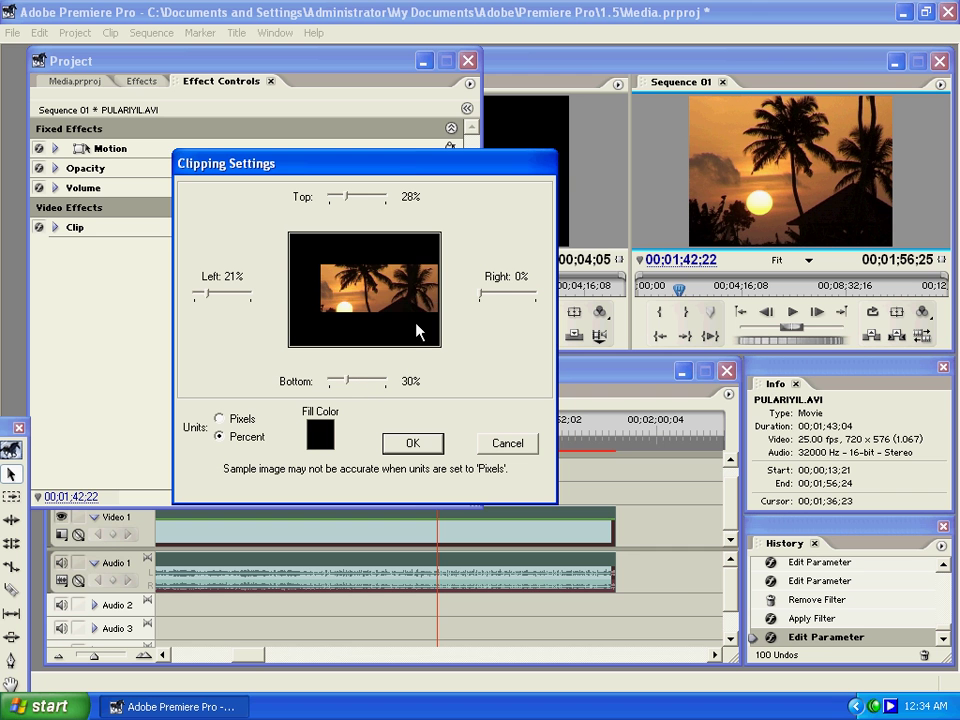
pyautogui.moveTo(481, 296); pyautogui.dragTo(512, 302)
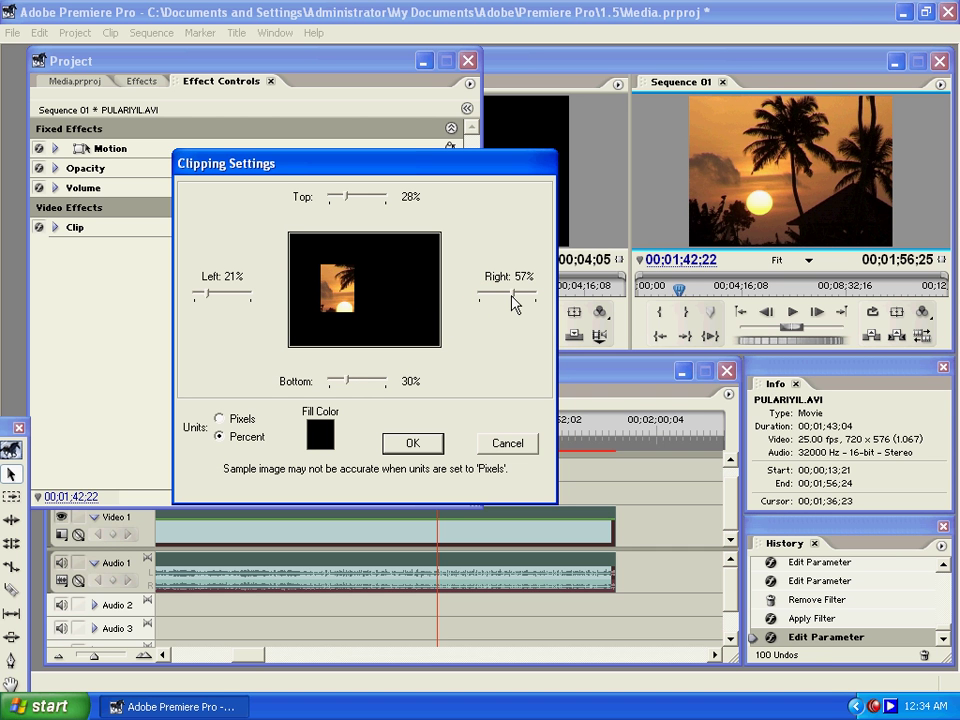
pyautogui.moveTo(513, 296); pyautogui.dragTo(490, 296)
# Step: Change the clipping Fill Color to green 57E587, accept the settings and preview the clip at 00;01;38;14
pyautogui.click(319, 434)
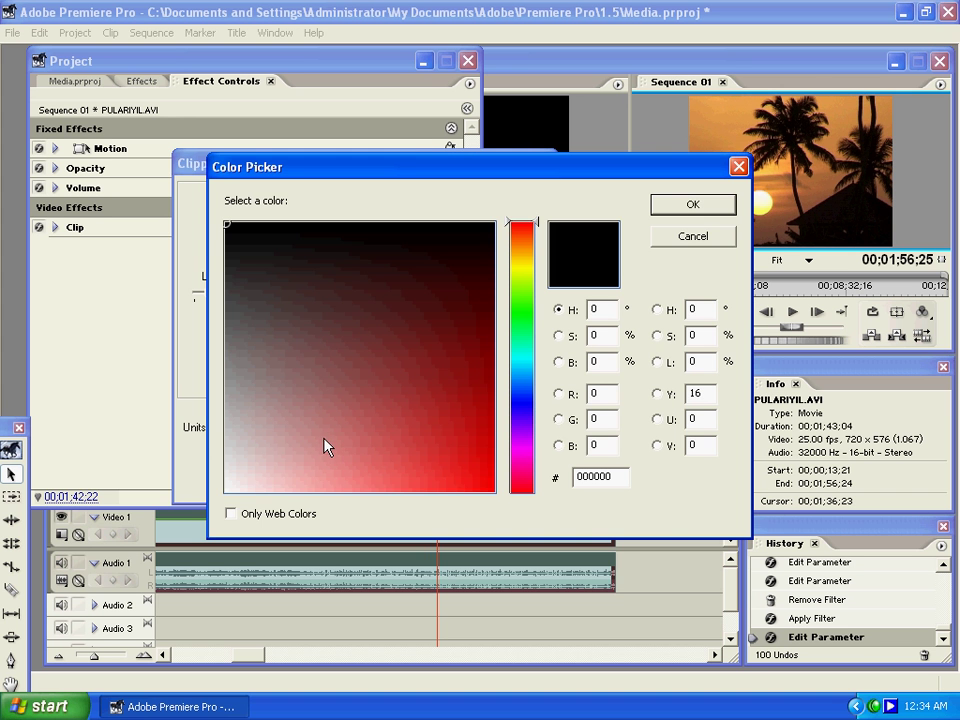
pyautogui.click(520, 328)
pyautogui.click(392, 463)
pyautogui.click(692, 204)
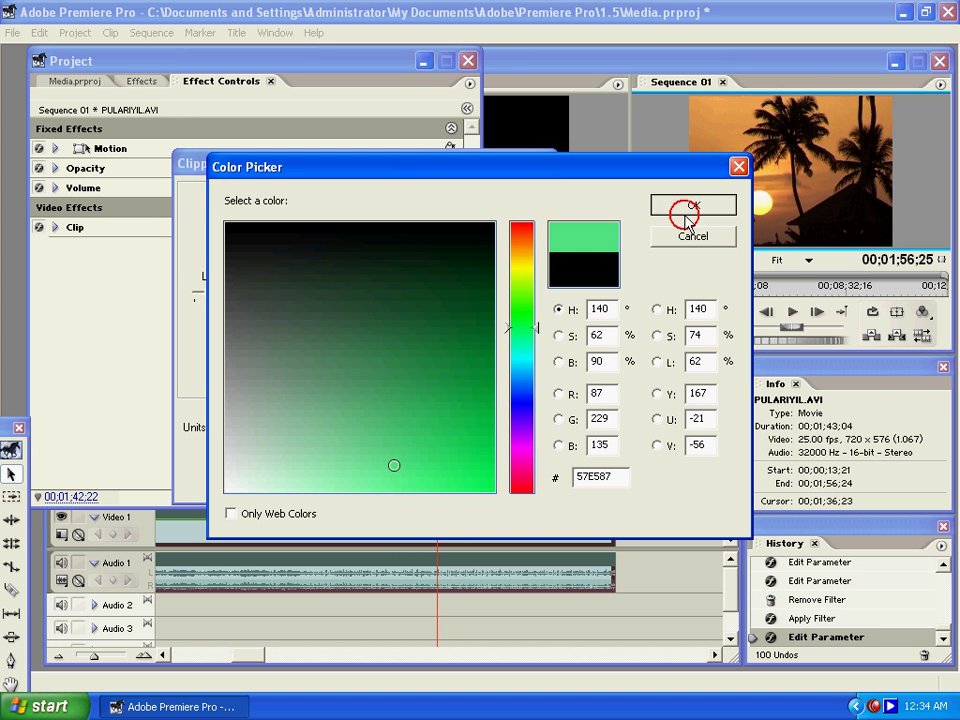
pyautogui.click(412, 443)
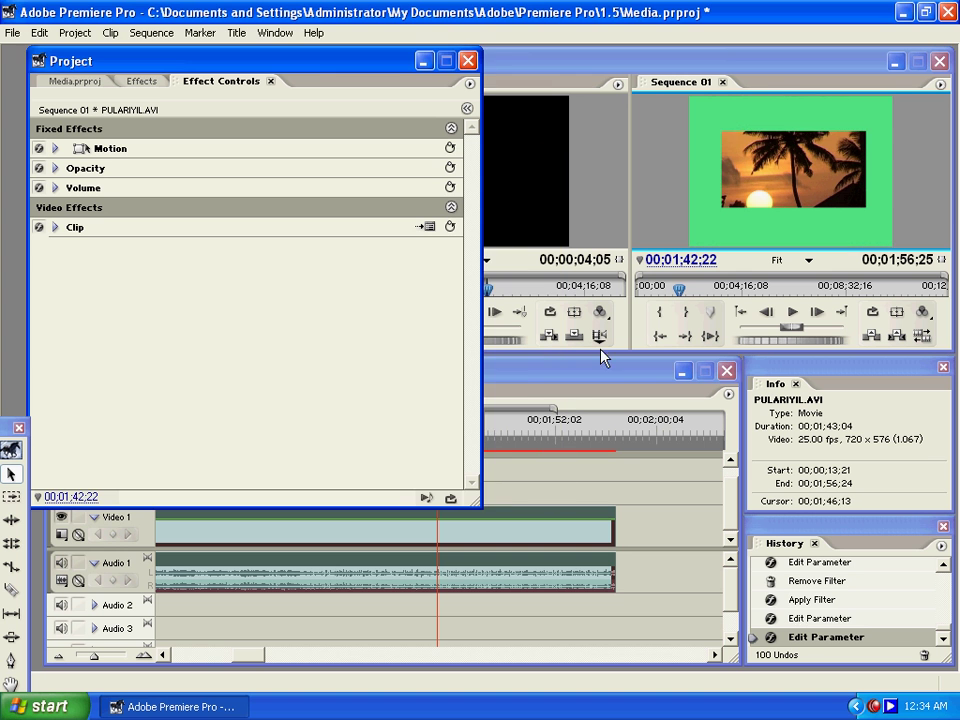
pyautogui.moveTo(490, 440); pyautogui.dragTo(386, 461)
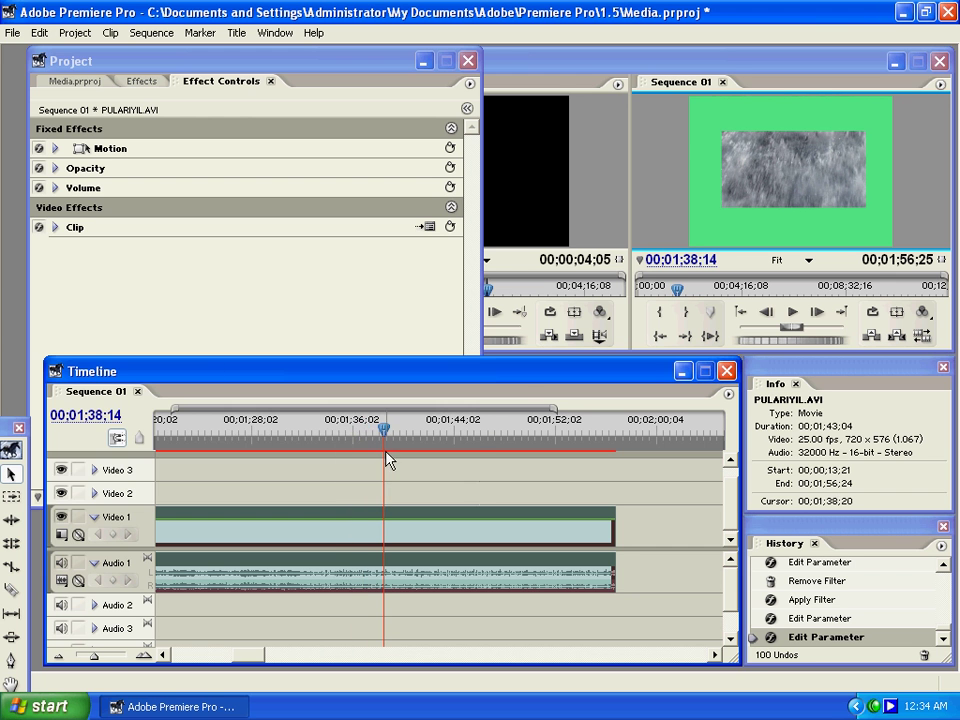
# Step: Remove the Clip effect from the PULARIYIL.AVI clip and apply the Crop effect in its place
pyautogui.click(70, 230)
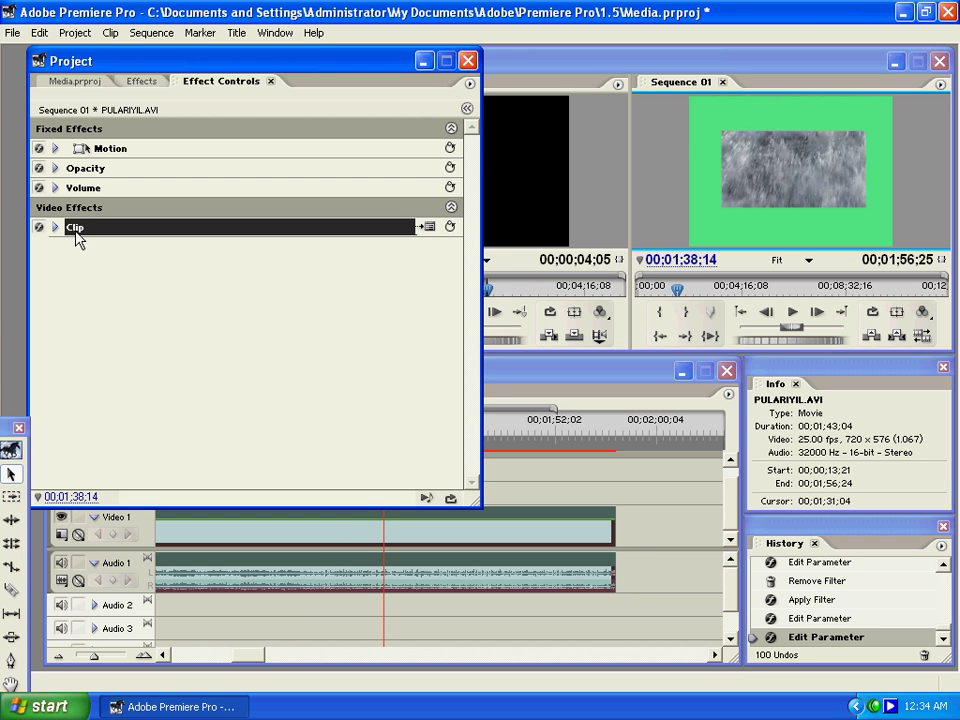
pyautogui.press('Delete')
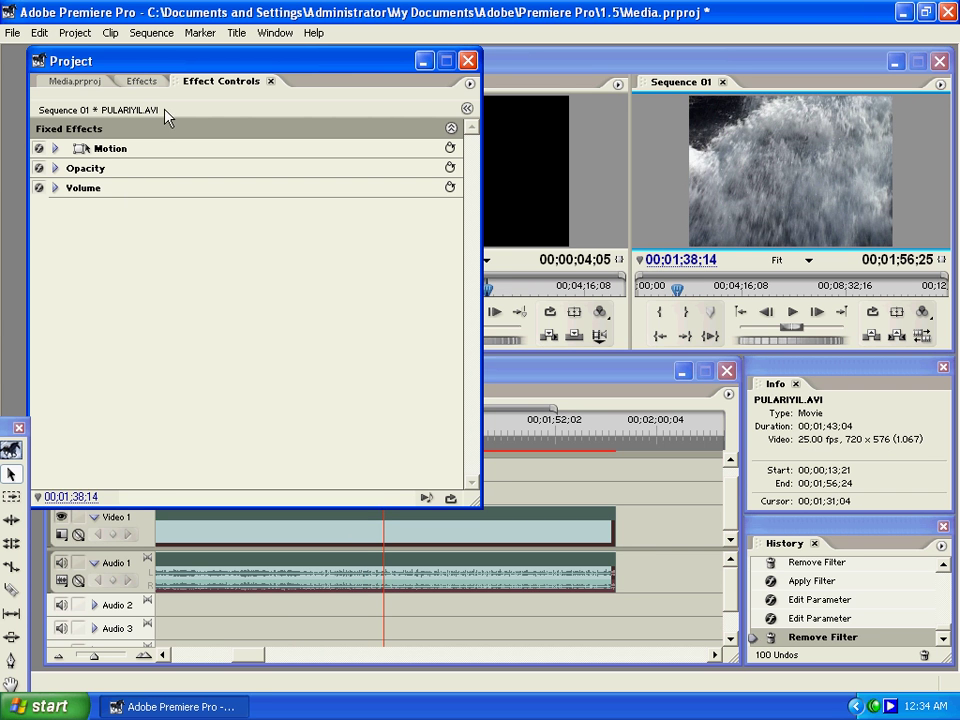
pyautogui.click(142, 81)
pyautogui.moveTo(93, 331); pyautogui.dragTo(458, 536)
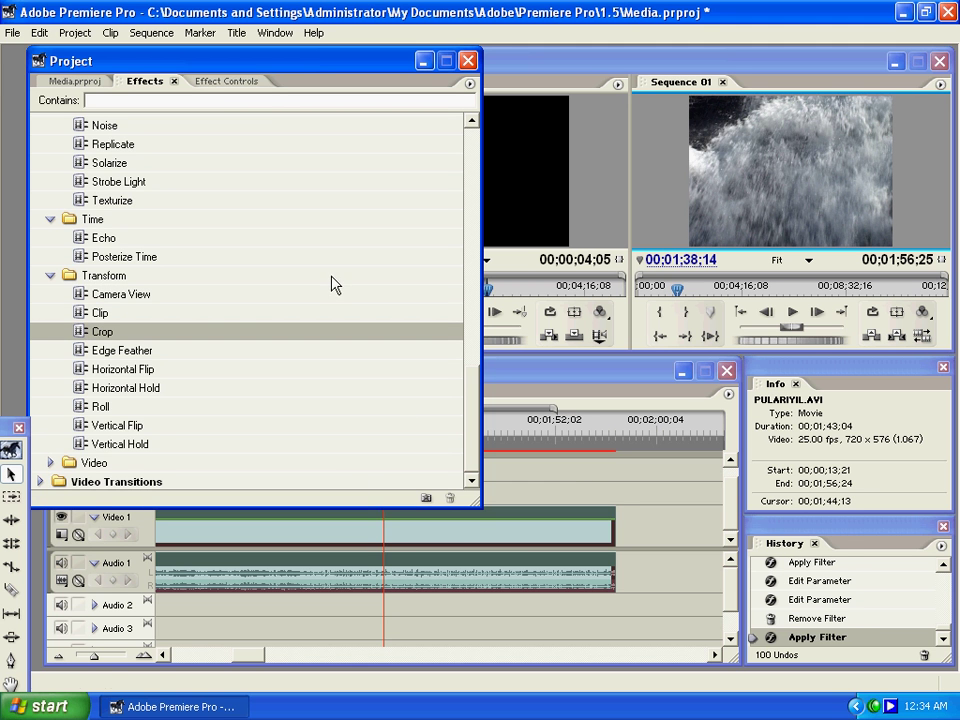
# Step: Set the Crop effect's Left to 28.4% and Top to 35.3%, and increase its Right value
pyautogui.click(218, 83)
pyautogui.click(100, 234)
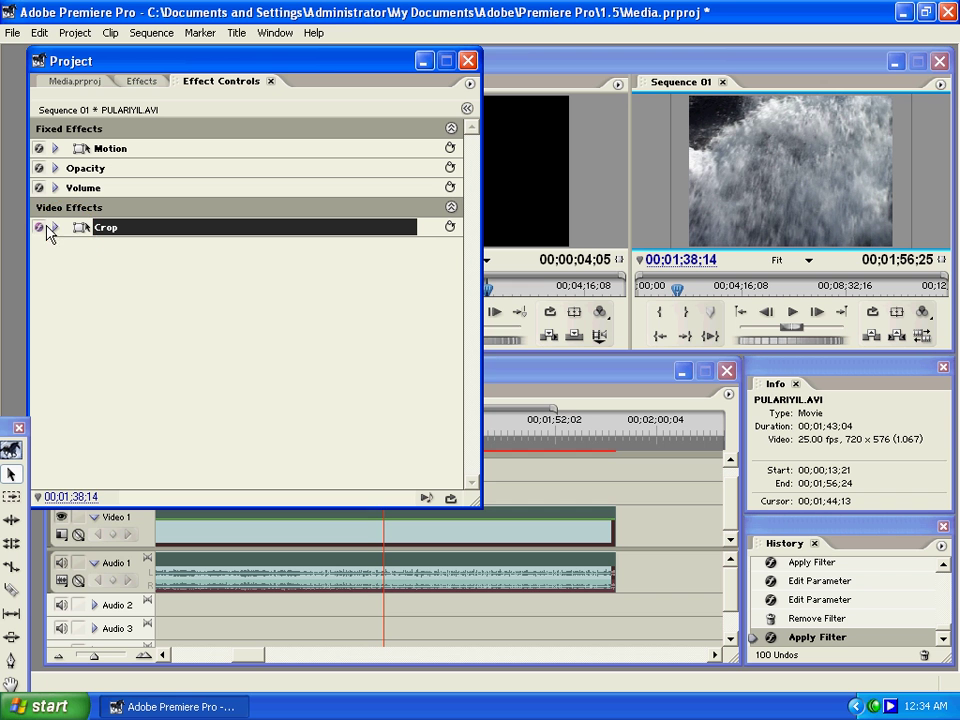
pyautogui.click(55, 227)
pyautogui.click(39, 247)
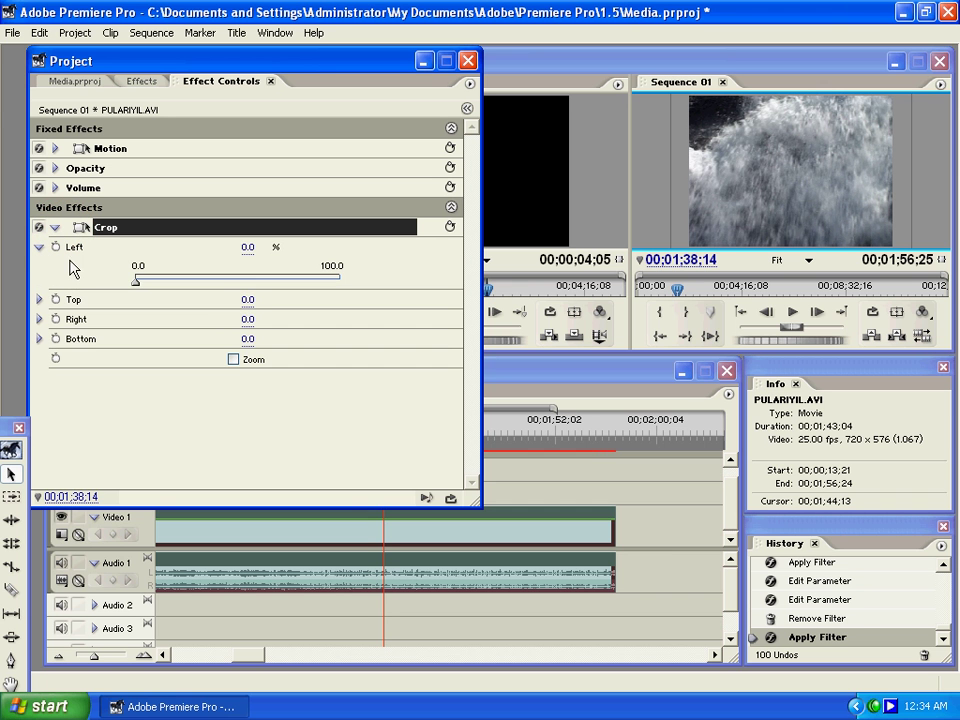
pyautogui.moveTo(135, 281); pyautogui.dragTo(196, 293)
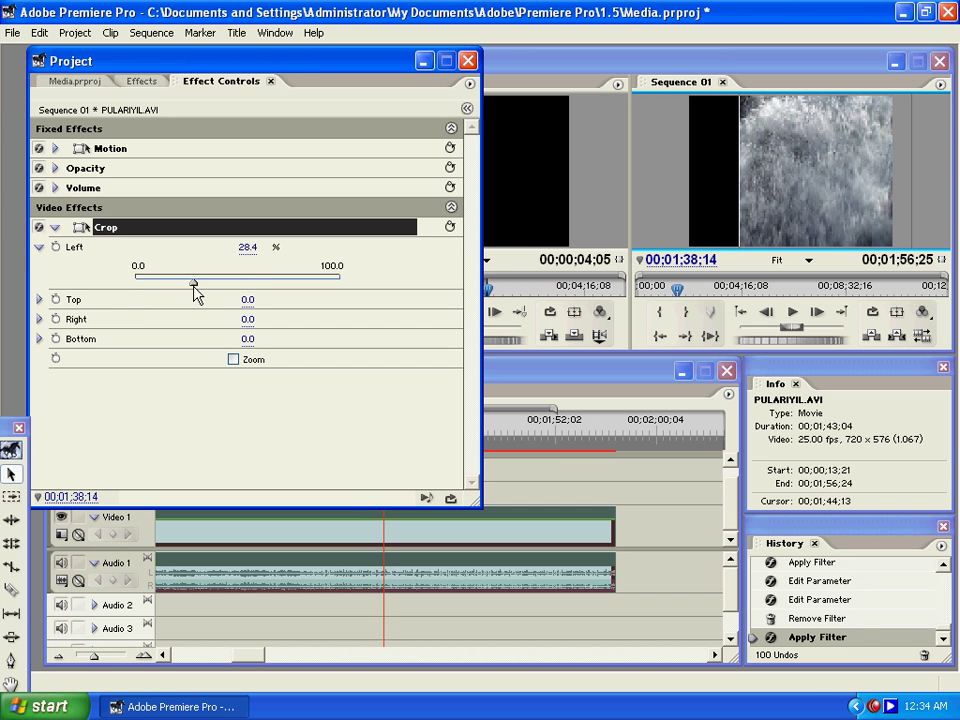
pyautogui.click(39, 301)
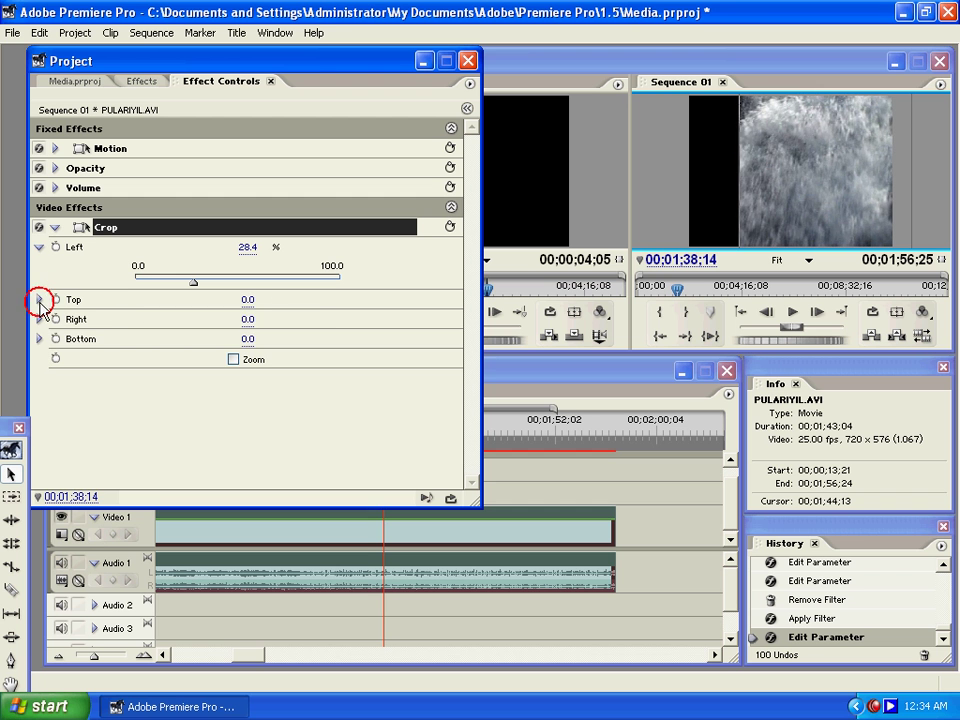
pyautogui.moveTo(133, 328); pyautogui.dragTo(207, 336)
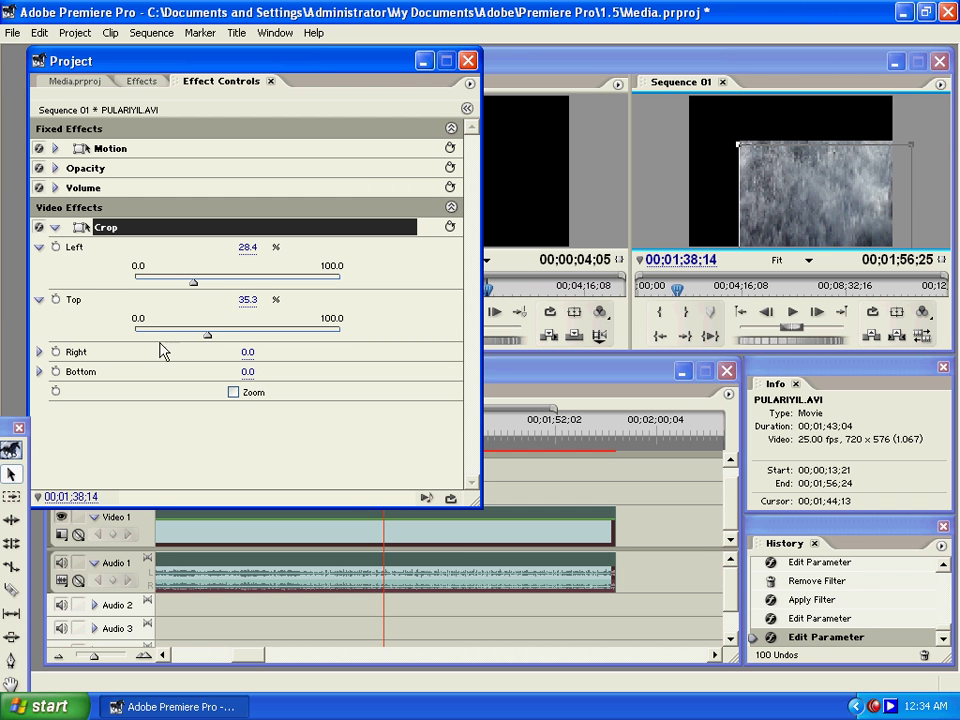
pyautogui.click(40, 352)
pyautogui.moveTo(136, 386); pyautogui.dragTo(208, 392)
# Step: Reposition the crop area directly in the sequence preview to Left 20.3, Top 21.4, Right 42.5 and Bottom 14.0, and try the Zoom option
pyautogui.moveTo(760, 200); pyautogui.dragTo(818, 222)
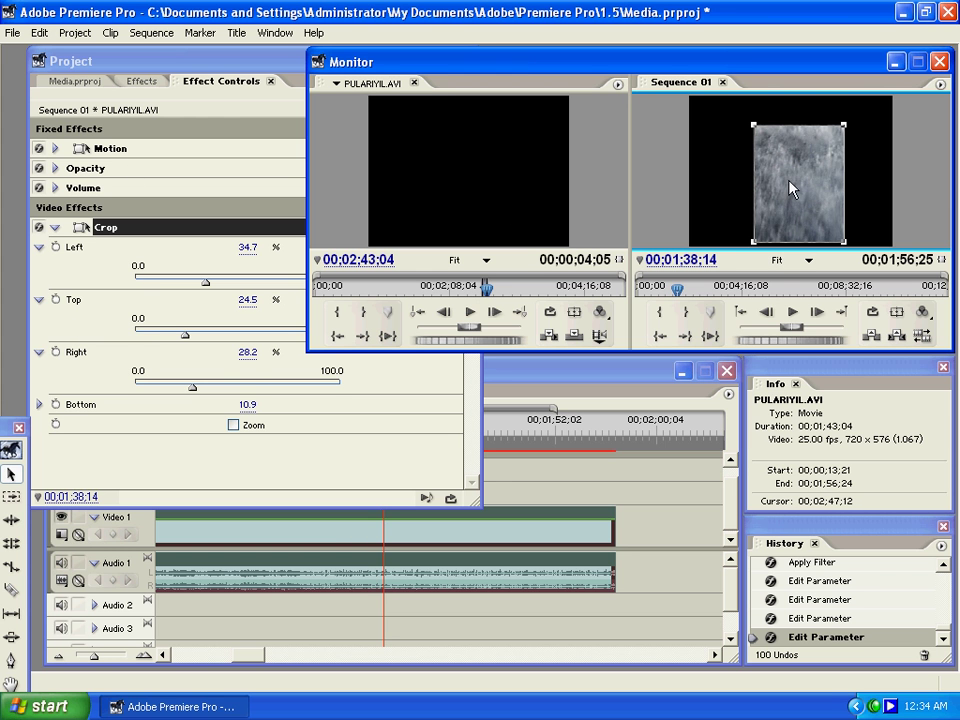
pyautogui.moveTo(791, 188); pyautogui.dragTo(738, 181)
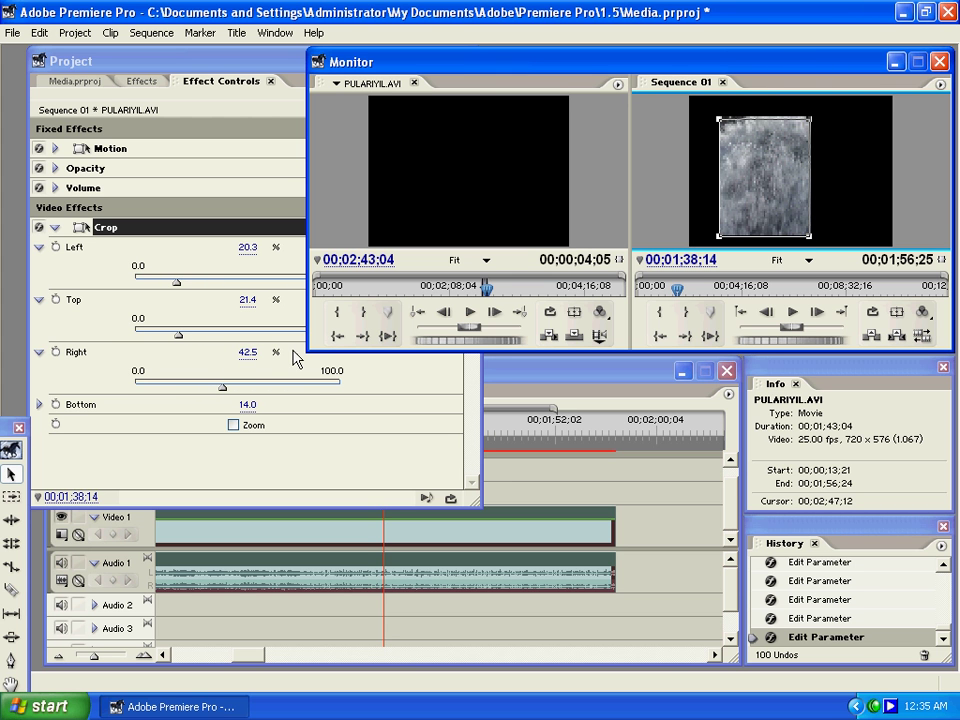
pyautogui.click(235, 426)
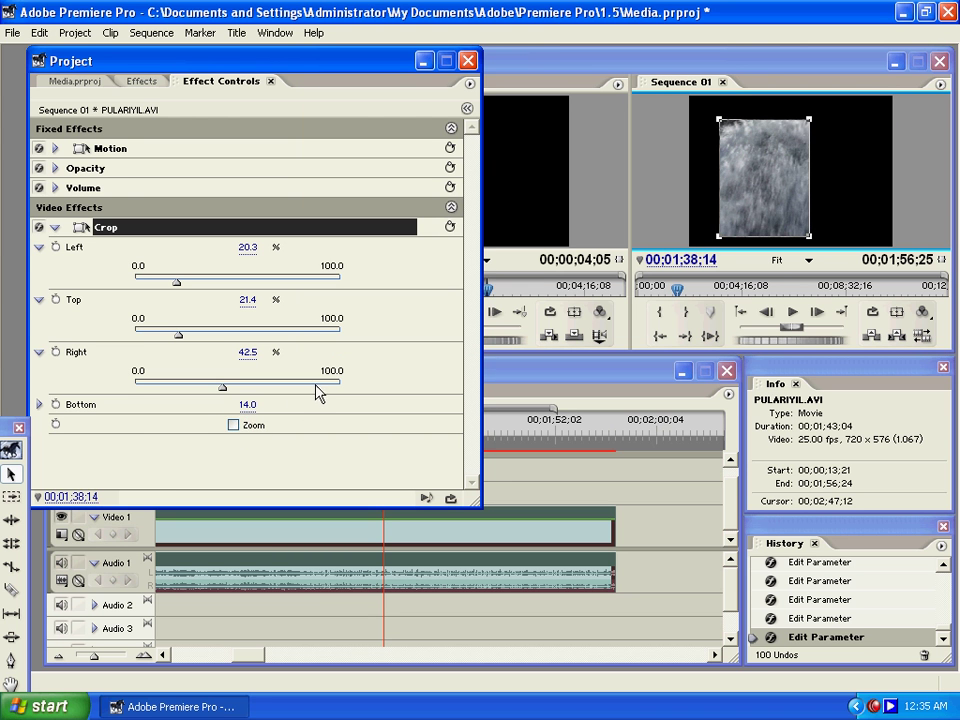
# Step: Remove the Crop effect from the PULARIYIL.AVI clip and apply the Edge Feather effect in its place
pyautogui.press('Delete')
pyautogui.click(125, 353)
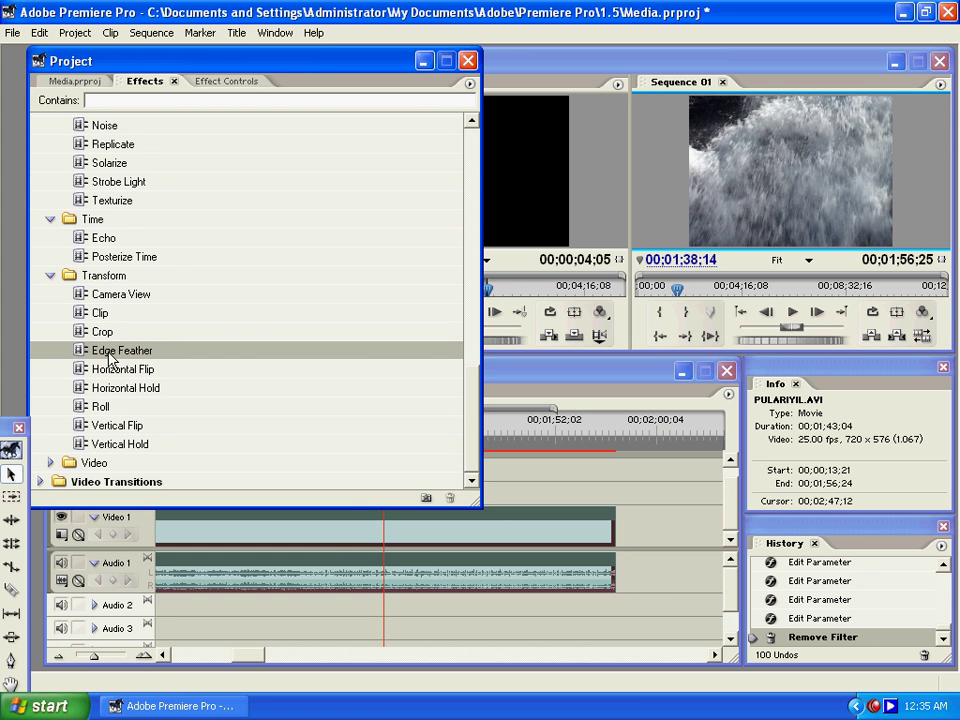
pyautogui.moveTo(110, 360); pyautogui.dragTo(371, 536)
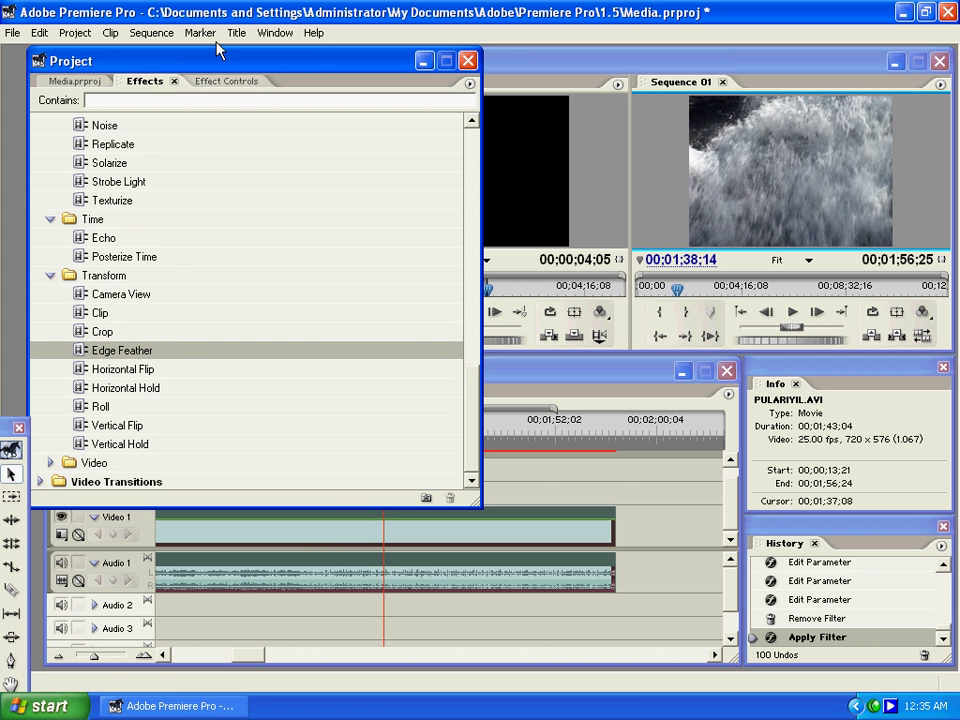
# Step: Try a Feather Value of 51 in the Edge Feather settings and accept the settings
pyautogui.click(227, 83)
pyautogui.click(430, 226)
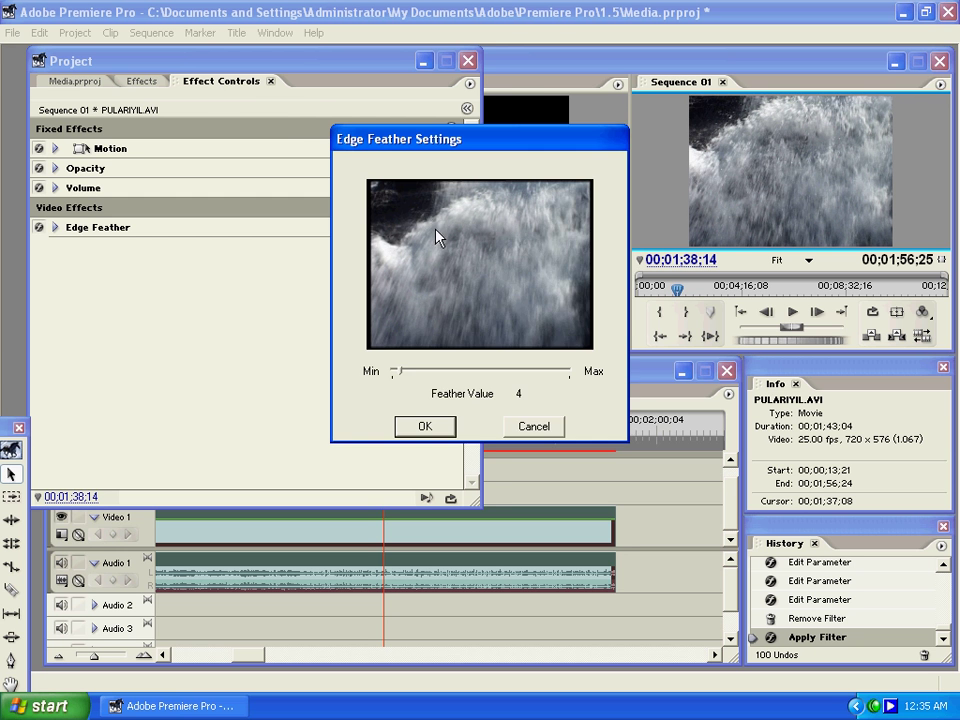
pyautogui.moveTo(433, 150); pyautogui.dragTo(281, 124)
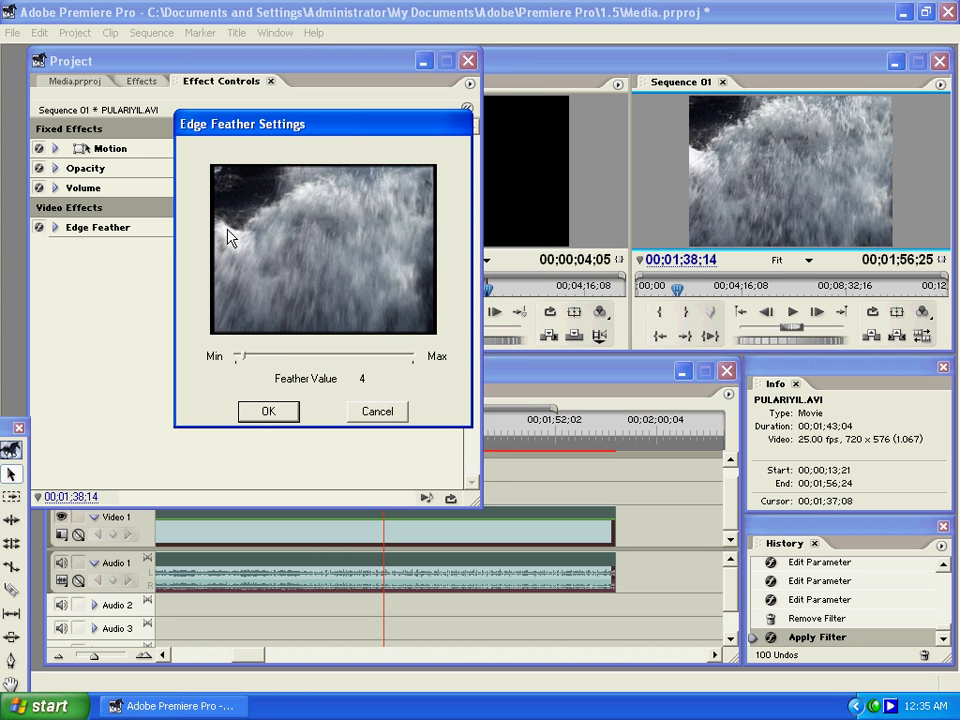
pyautogui.moveTo(247, 362); pyautogui.dragTo(329, 363)
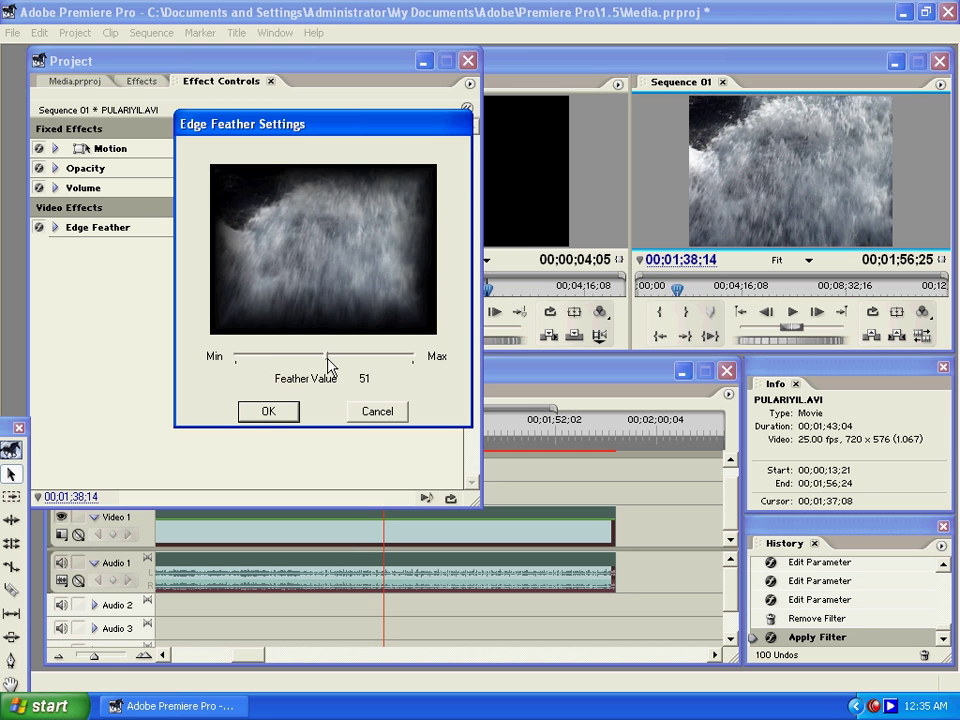
pyautogui.click(268, 410)
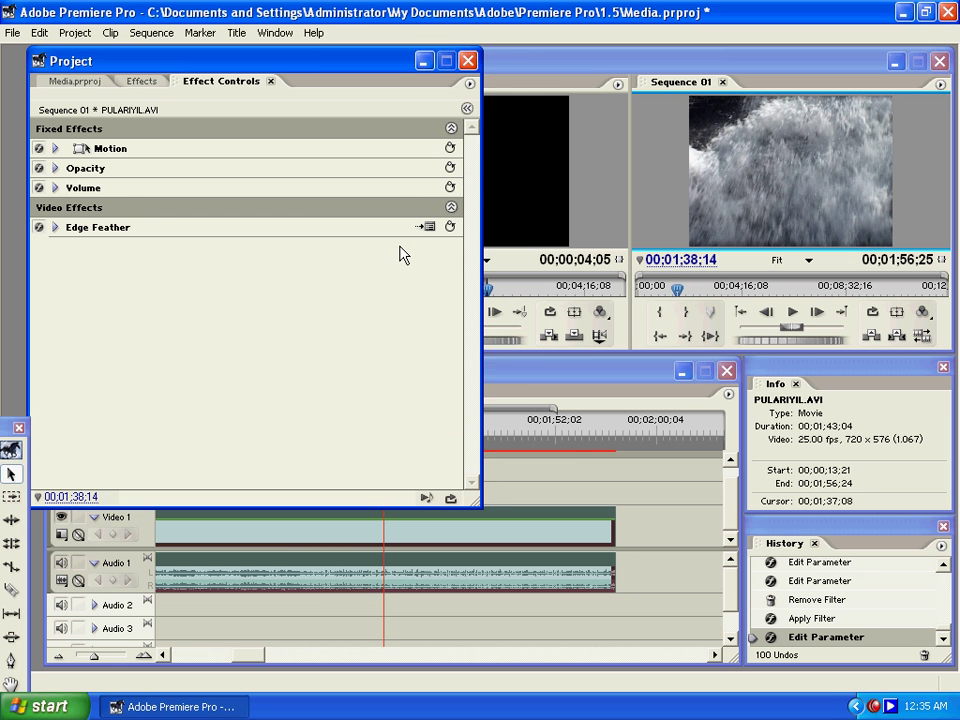
# Step: Revisit the Edge Feather settings, accept them and preview the feathered clip at 00;01;53;26
pyautogui.click(426, 226)
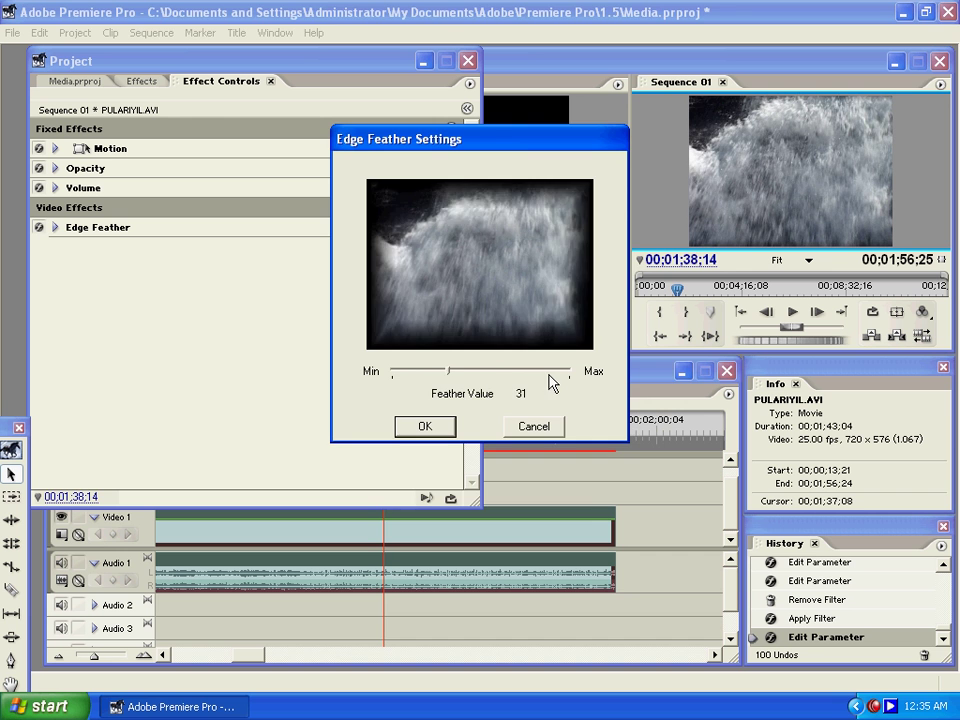
pyautogui.click(549, 375)
pyautogui.press('Return')
pyautogui.click(602, 452)
pyautogui.click(585, 453)
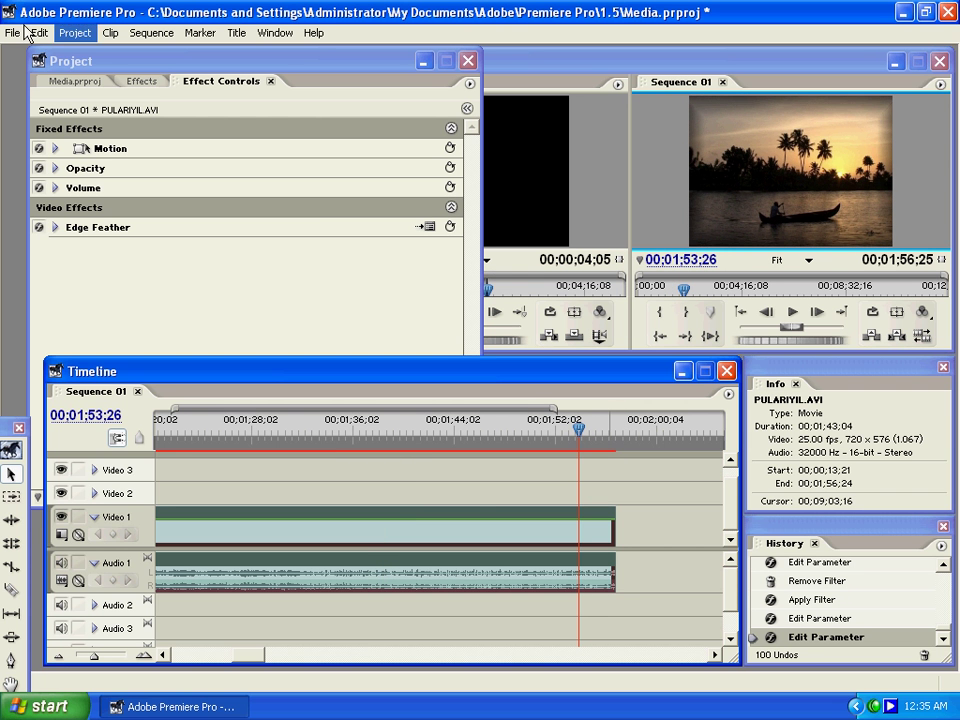
# Step: Remove the Edge Feather effect from the PULARIYIL.AVI clip
pyautogui.click(57, 282)
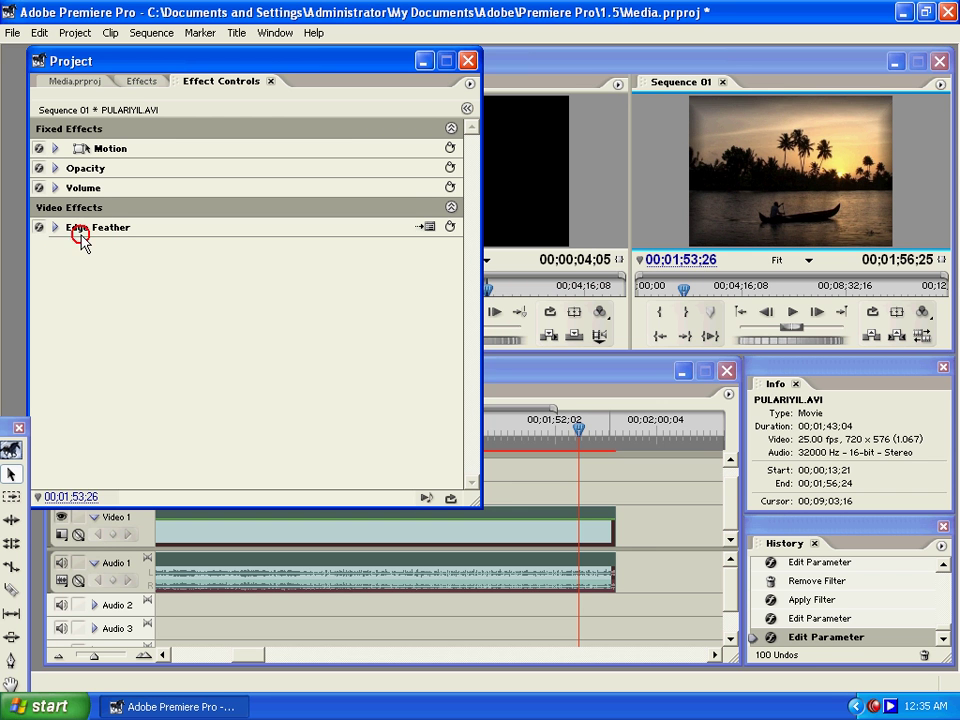
pyautogui.click(81, 238)
pyautogui.press('Delete')
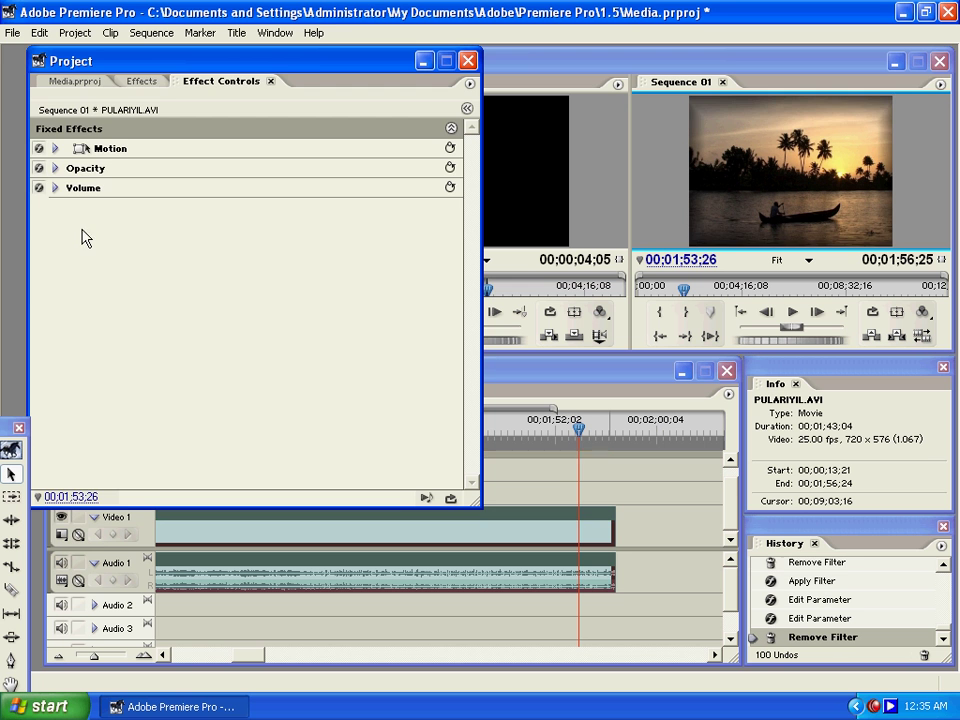
# Step: Move the playhead to the boat shot at 00;00;37;27 and apply the Horizontal Flip effect to the PULARIYIL.AVI clip
pyautogui.click(136, 83)
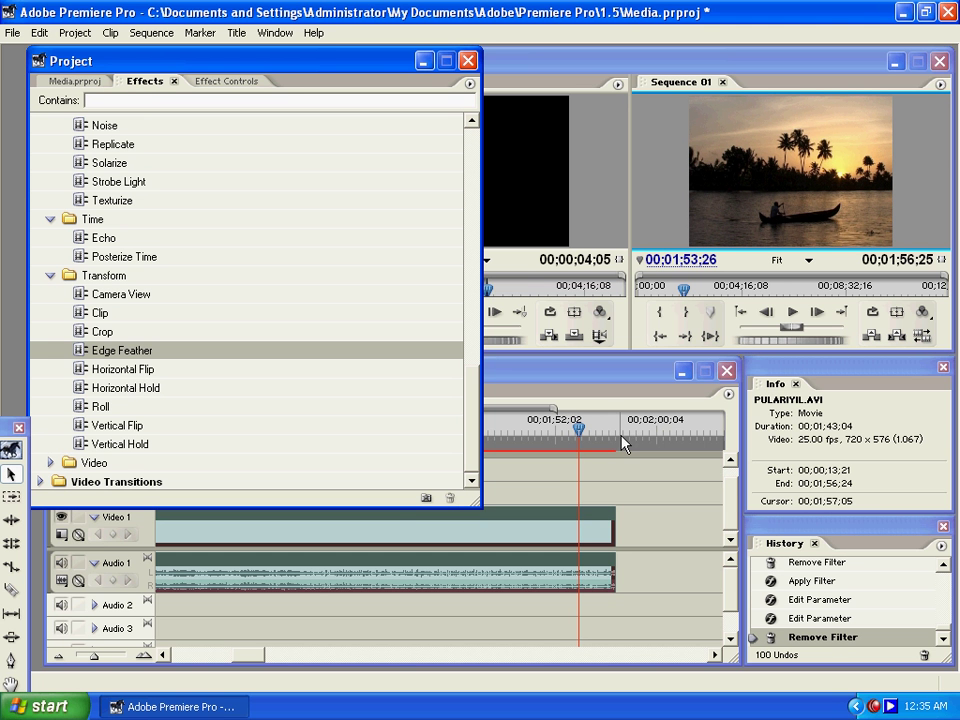
pyautogui.moveTo(579, 429); pyautogui.dragTo(638, 440)
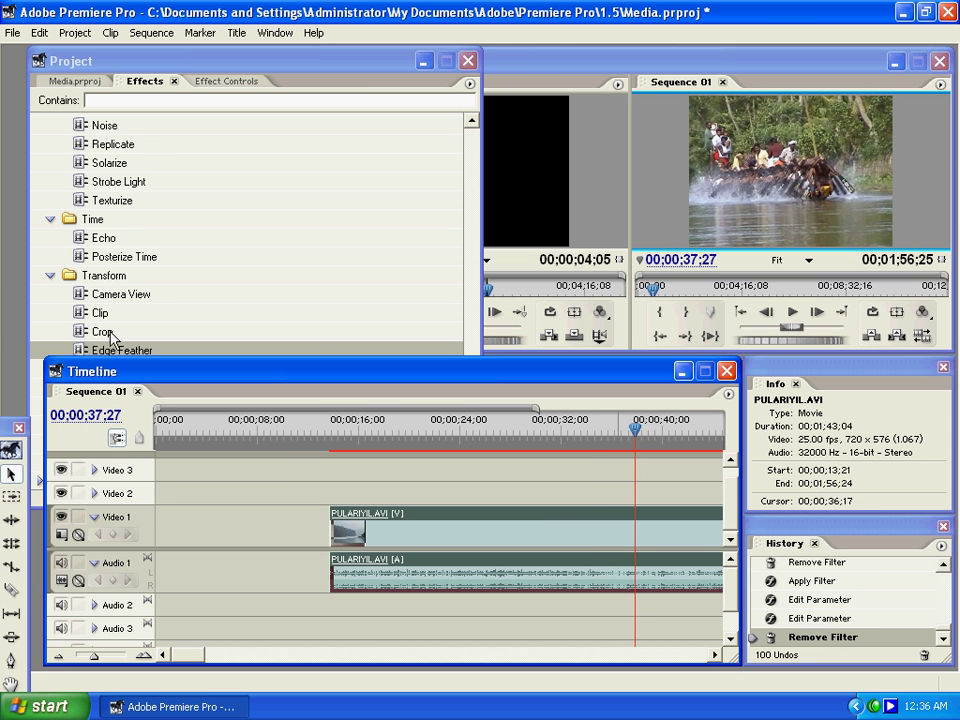
pyautogui.click(476, 313)
pyautogui.scroll(-5, 206, 386)
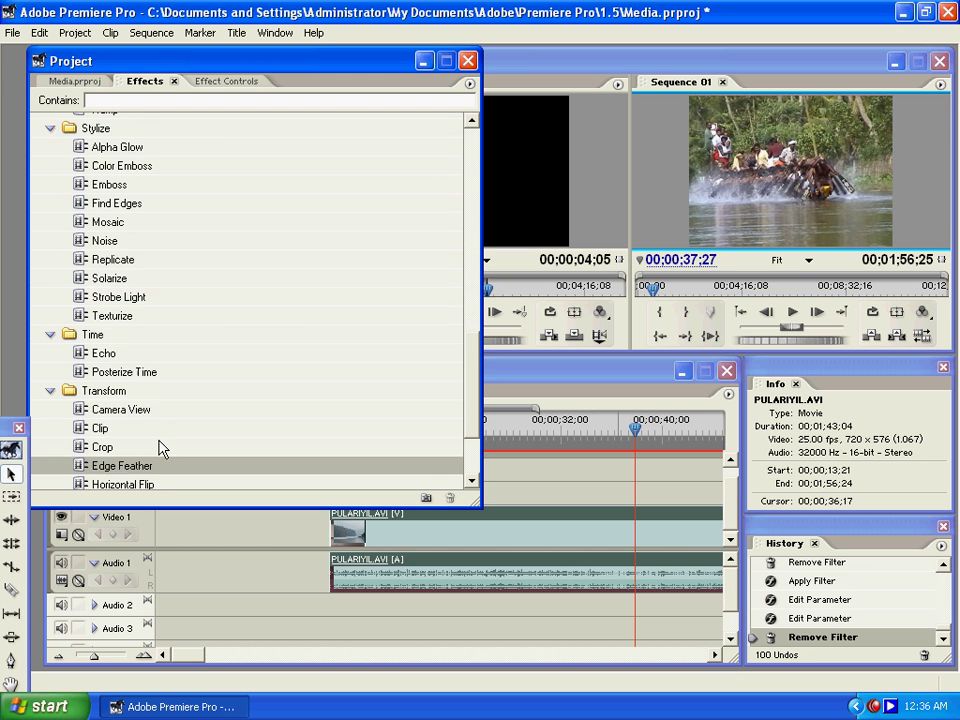
pyautogui.click(155, 446)
pyautogui.scroll(-1, 140, 446)
pyautogui.click(101, 410)
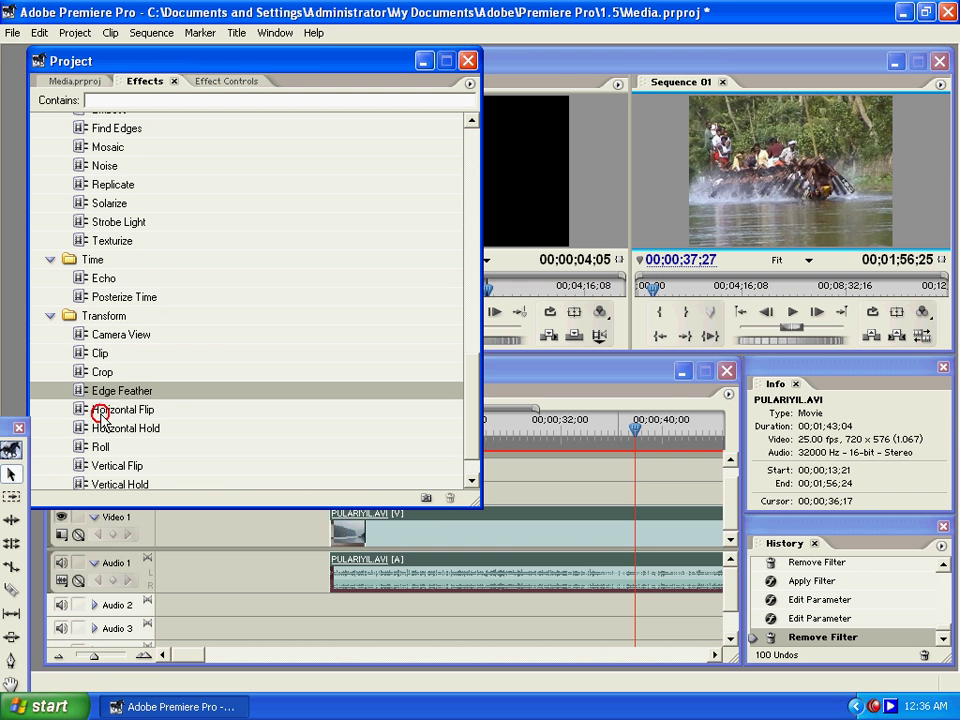
pyautogui.moveTo(101, 418); pyautogui.dragTo(388, 530)
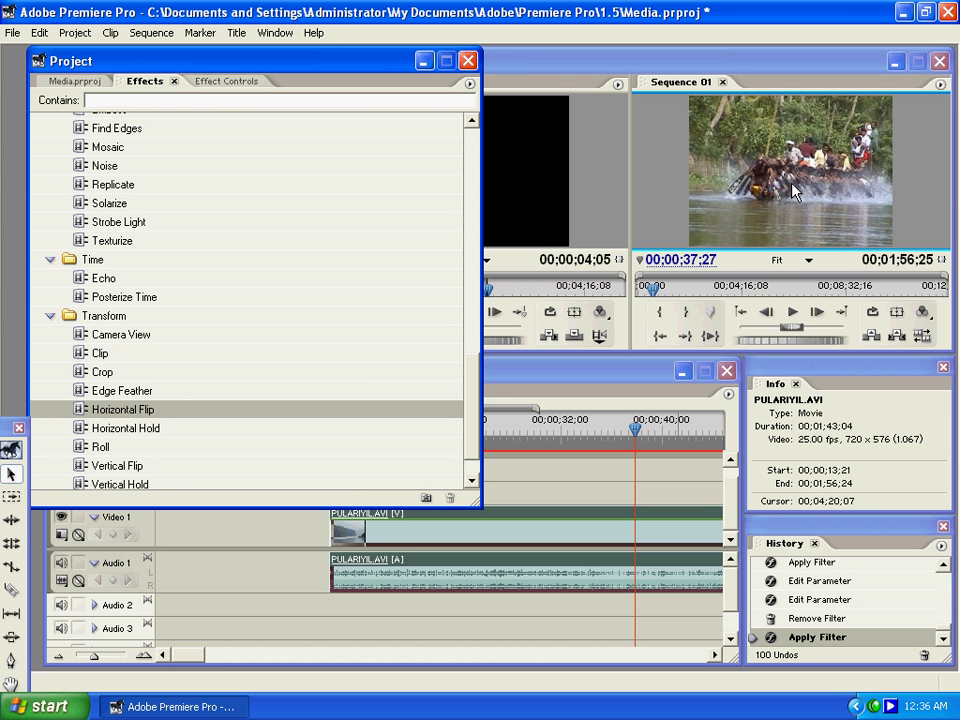
# Step: Remove the Horizontal Flip effect from the PULARIYIL.AVI clip
pyautogui.click(206, 81)
pyautogui.click(141, 81)
pyautogui.click(226, 82)
pyautogui.click(88, 228)
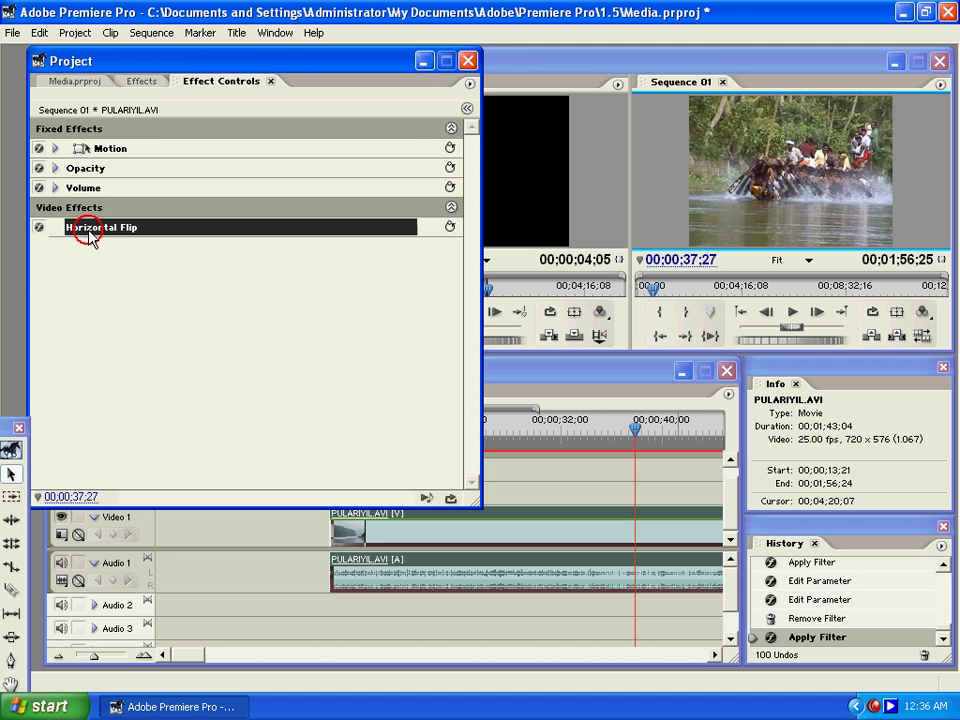
pyautogui.press('Delete')
# Step: Apply the Horizontal Hold effect to the PULARIYIL.AVI clip and accept an Offset slightly left of centre
pyautogui.click(163, 82)
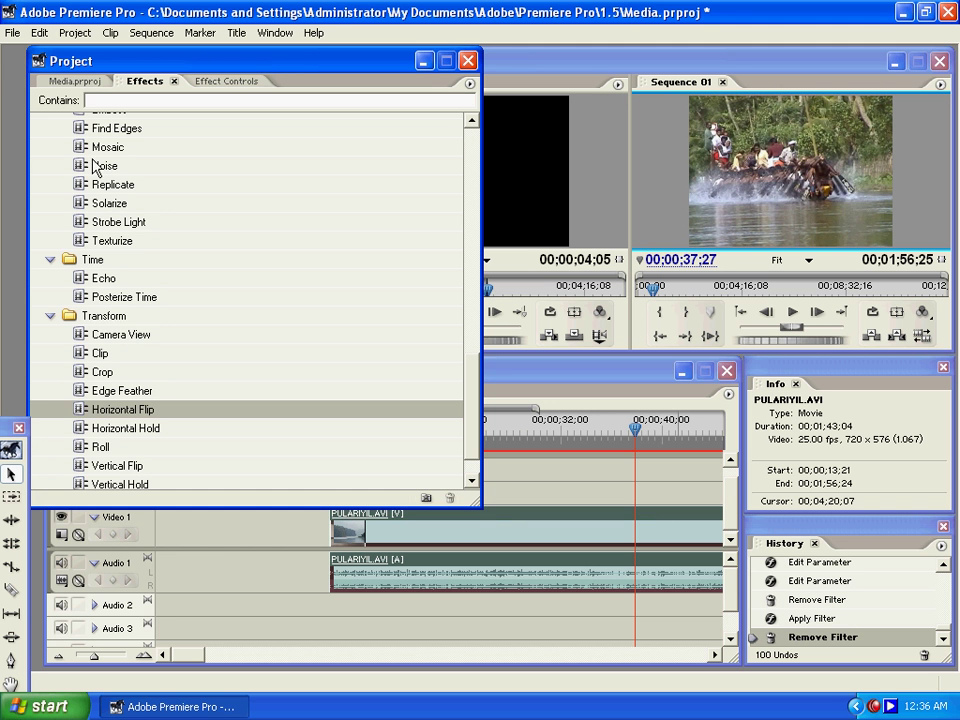
pyautogui.moveTo(112, 428); pyautogui.dragTo(481, 531)
pyautogui.click(229, 81)
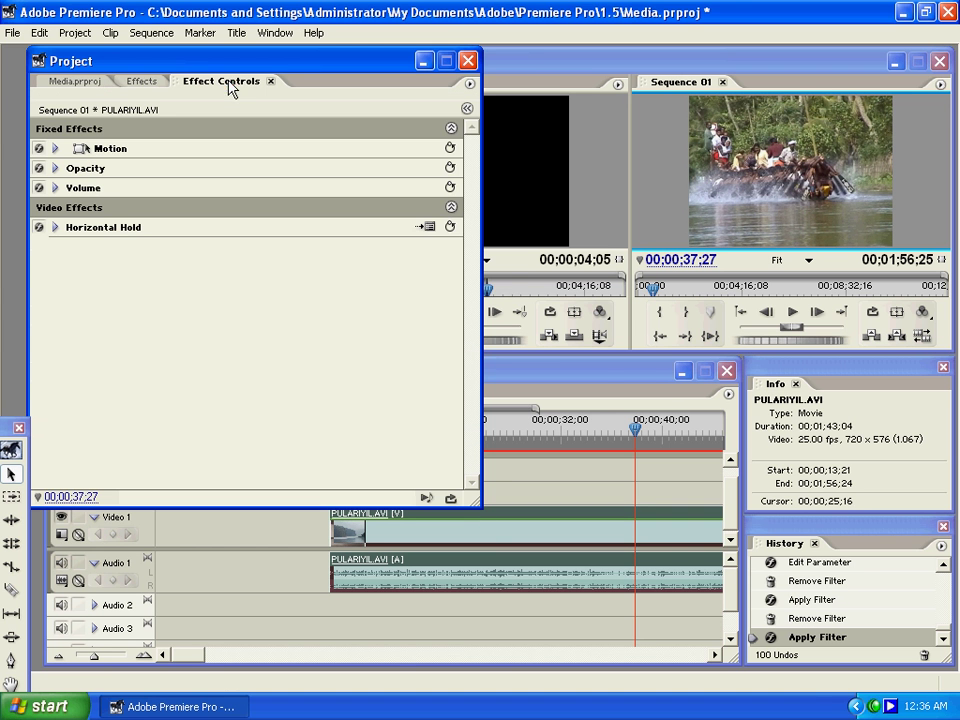
pyautogui.click(424, 227)
pyautogui.moveTo(425, 146); pyautogui.dragTo(294, 133)
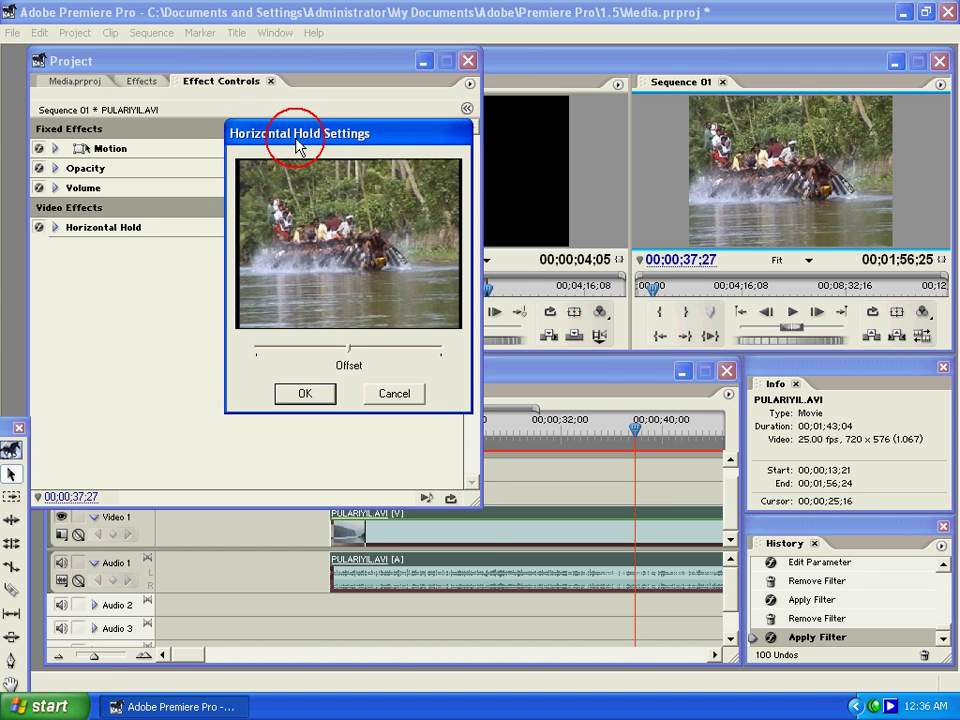
pyautogui.moveTo(349, 351)
pyautogui.mouseDown()
pyautogui.moveTo(300, 354)
pyautogui.moveTo(354, 352)
pyautogui.moveTo(337, 352)
pyautogui.mouseUp()
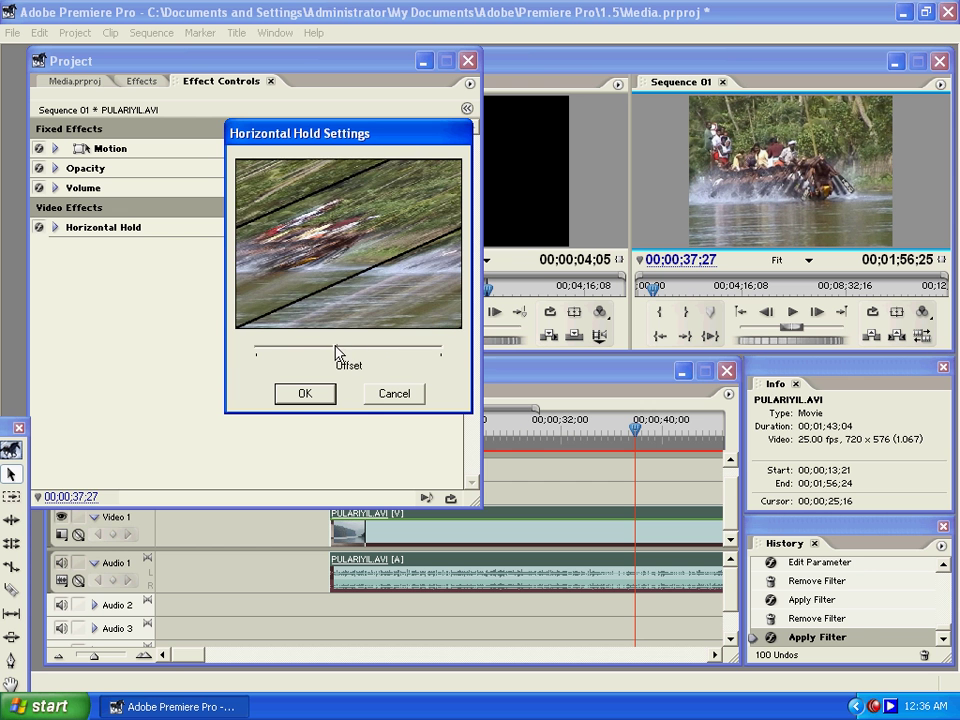
pyautogui.click(305, 394)
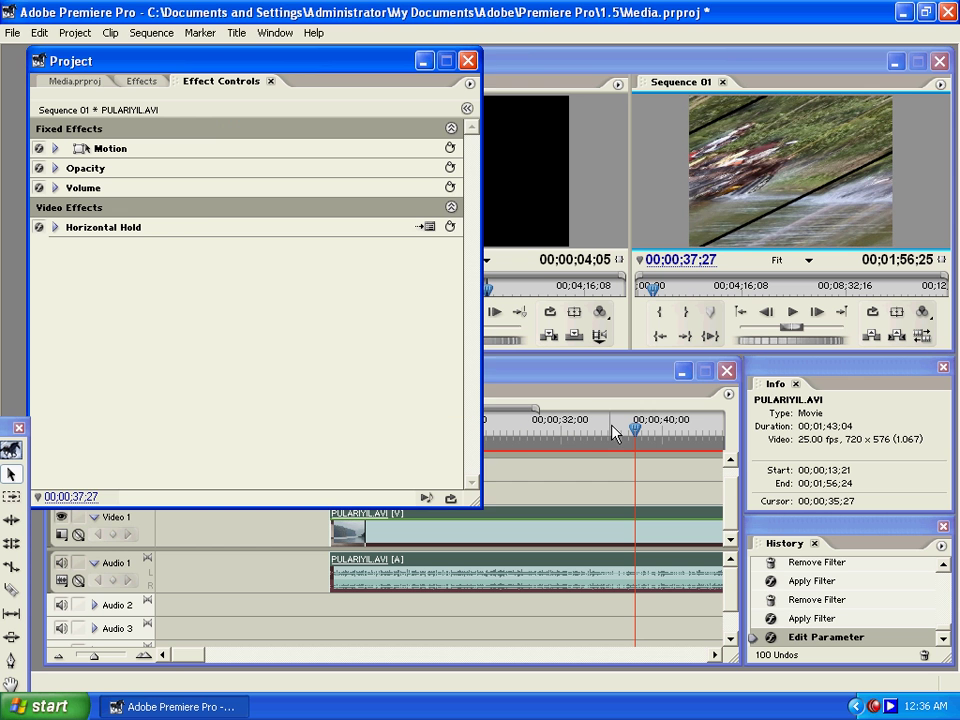
# Step: Preview the bird shot at 00;00;30;19 and remove the Horizontal Hold effect from the clip
pyautogui.moveTo(620, 432); pyautogui.dragTo(542, 442)
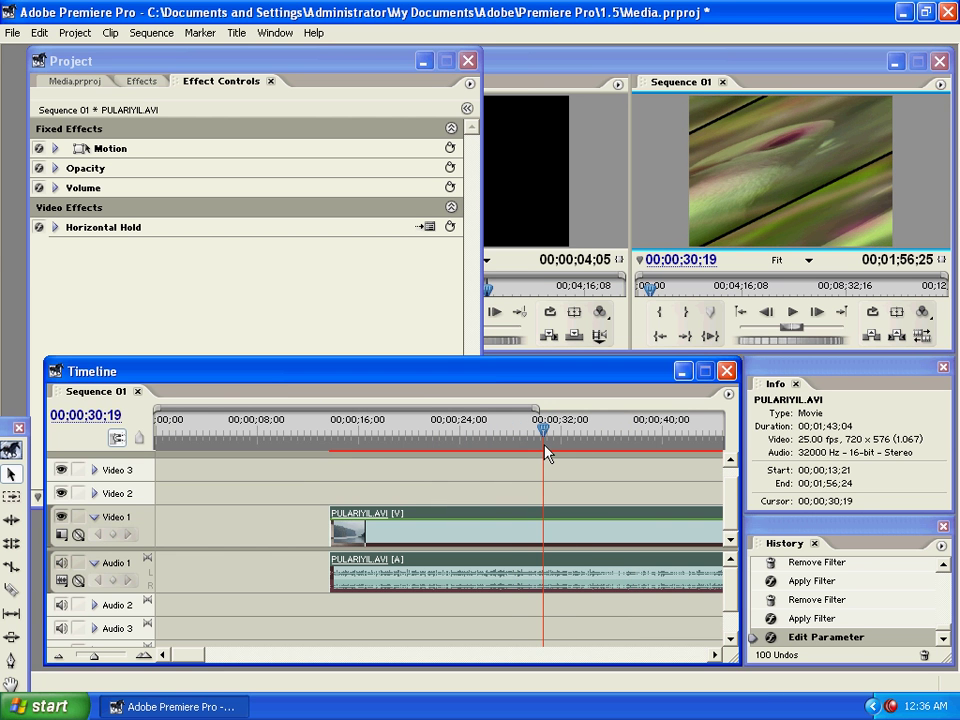
pyautogui.click(103, 264)
pyautogui.click(95, 230)
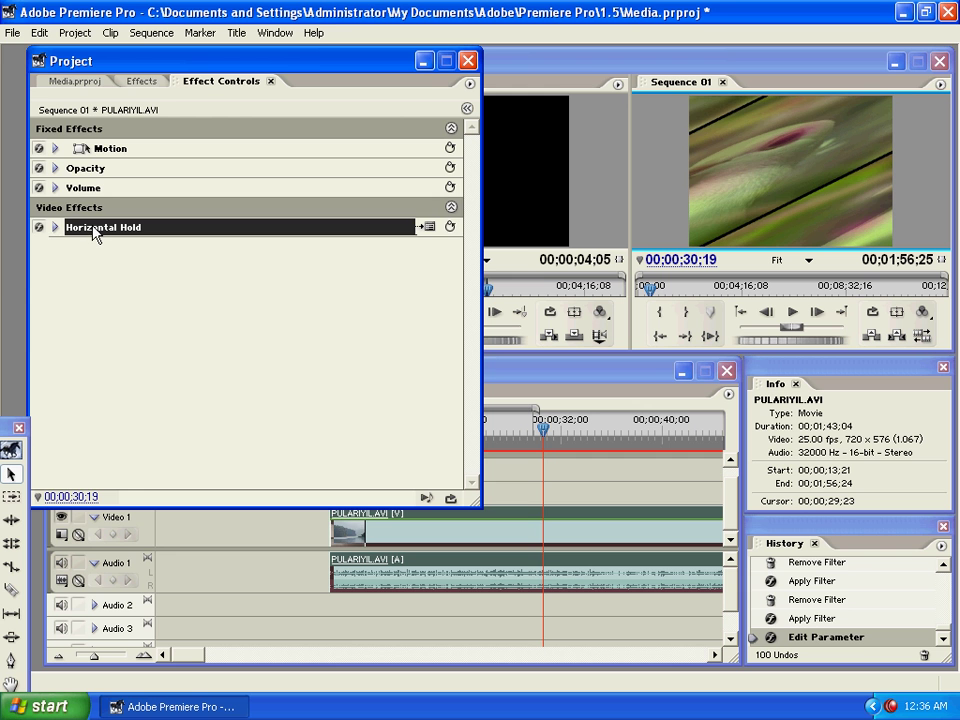
pyautogui.press('Delete')
# Step: Apply the Roll effect from the Transform group to the PULARIYIL.AVI clip
pyautogui.click(141, 81)
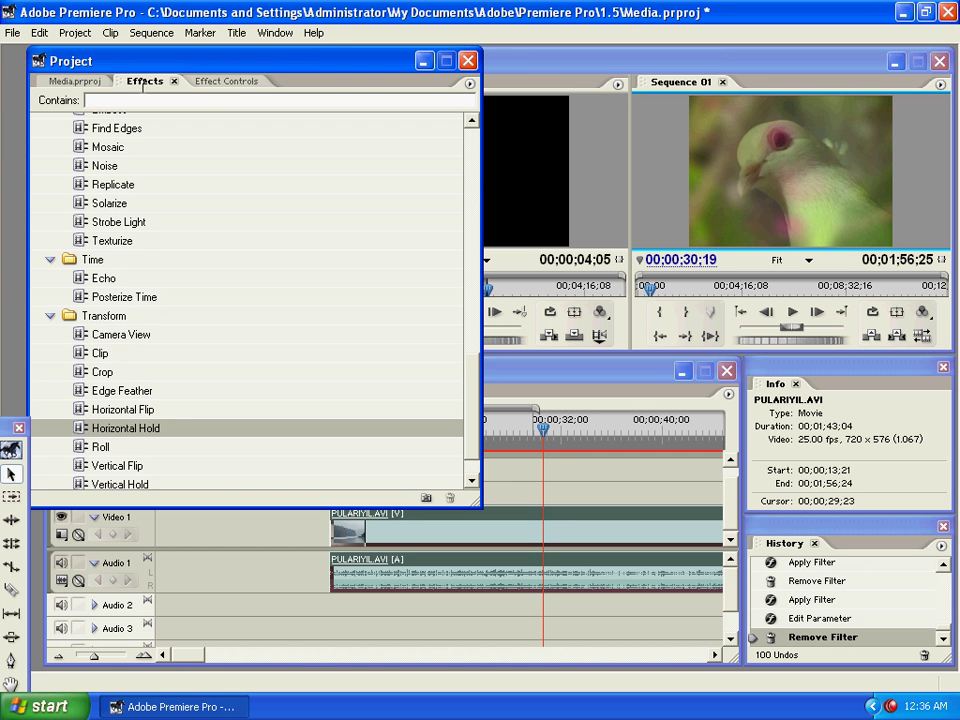
pyautogui.scroll(-1, 160, 370)
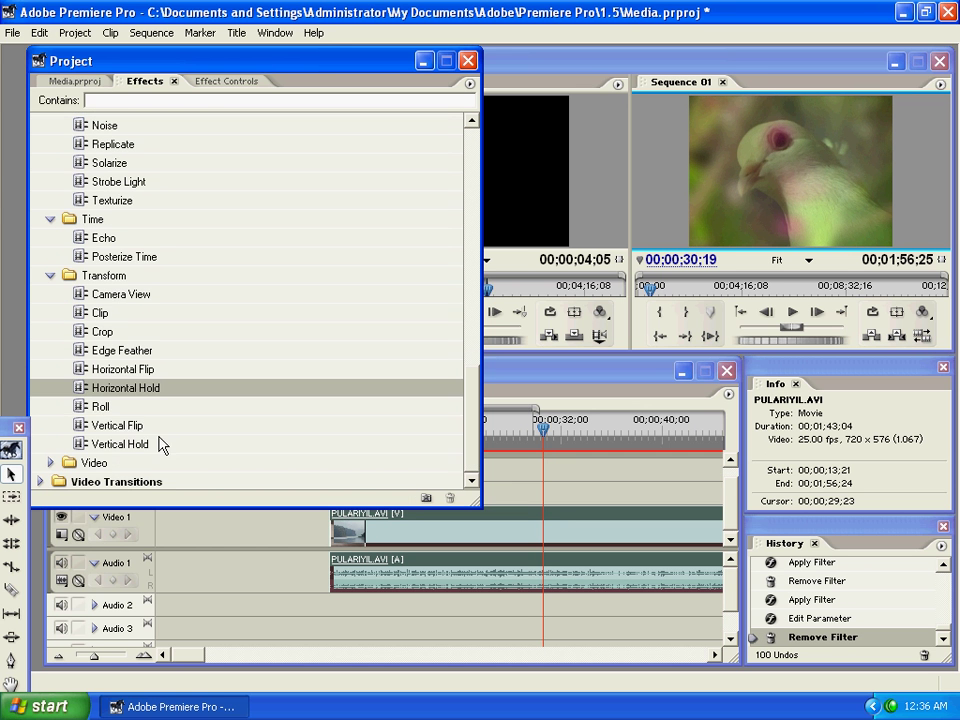
pyautogui.click(101, 410)
pyautogui.moveTo(101, 410); pyautogui.dragTo(446, 534)
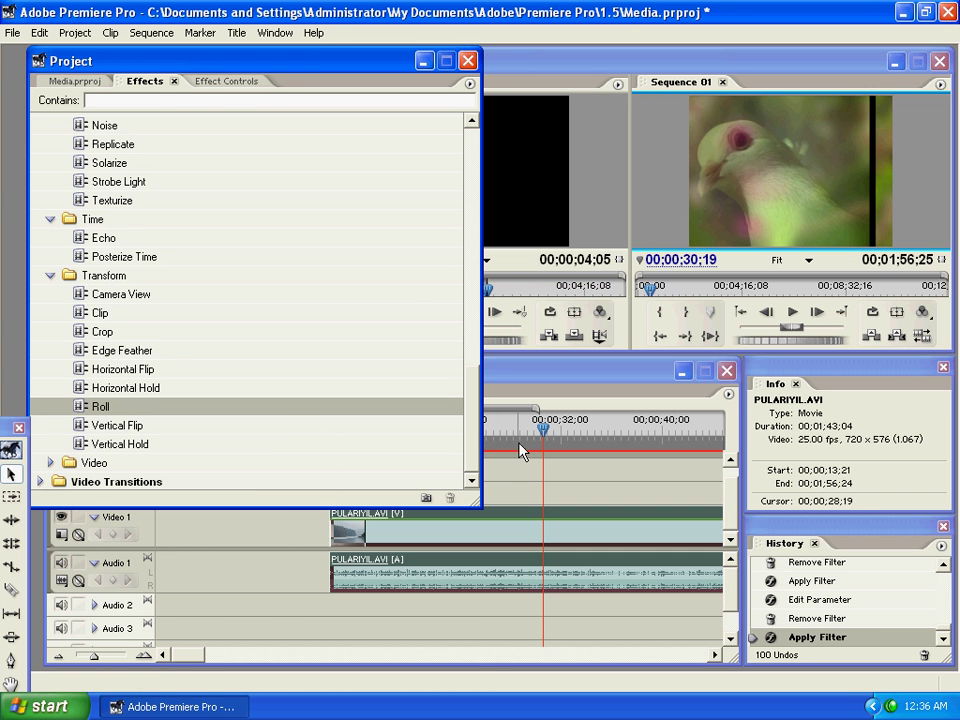
# Step: Review the direction options in the Roll settings and accept them with Left selected
pyautogui.click(203, 88)
pyautogui.click(420, 227)
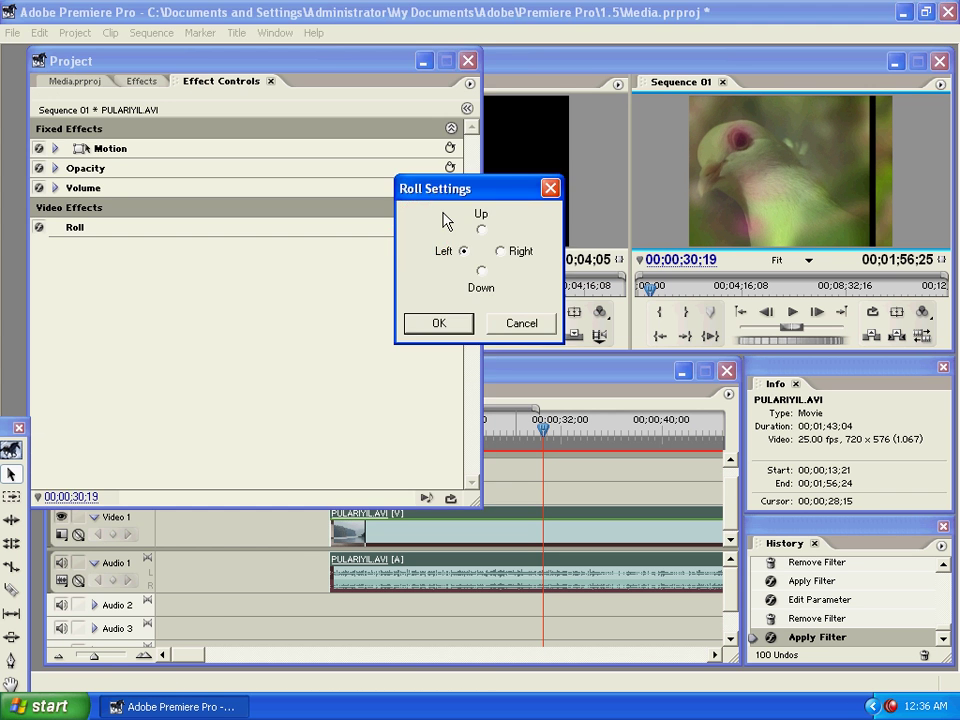
pyautogui.moveTo(463, 193); pyautogui.dragTo(272, 188)
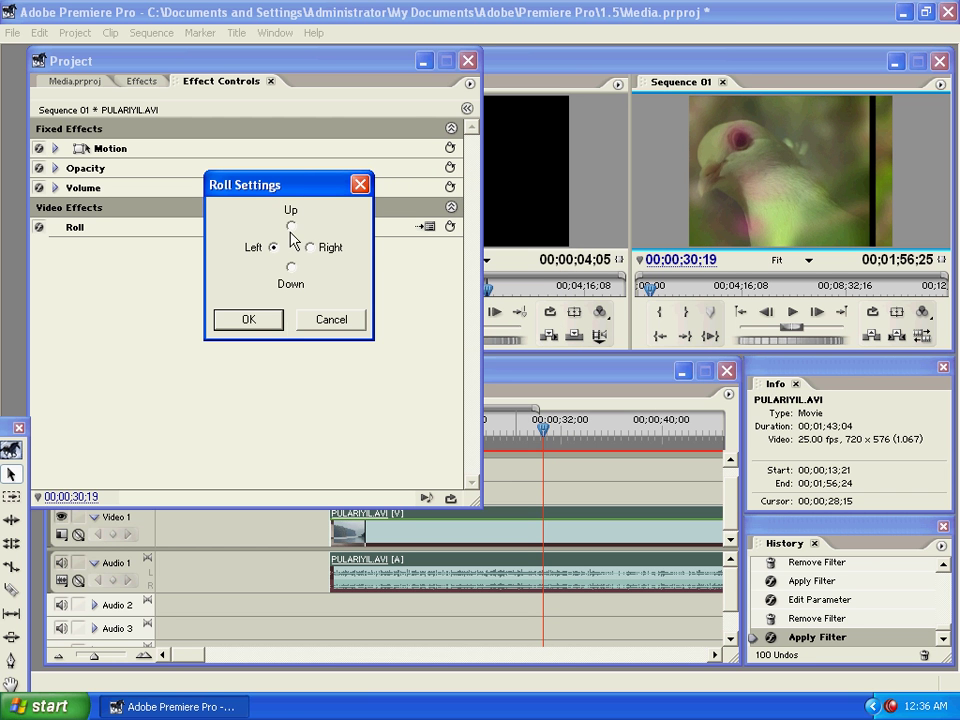
pyautogui.click(300, 274)
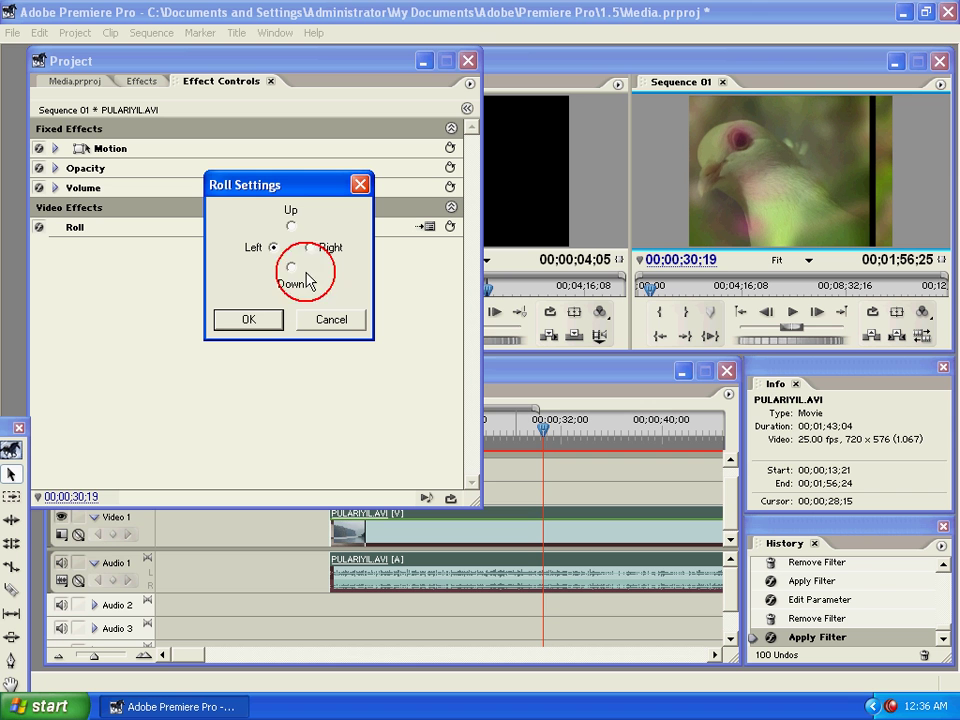
pyautogui.click(291, 225)
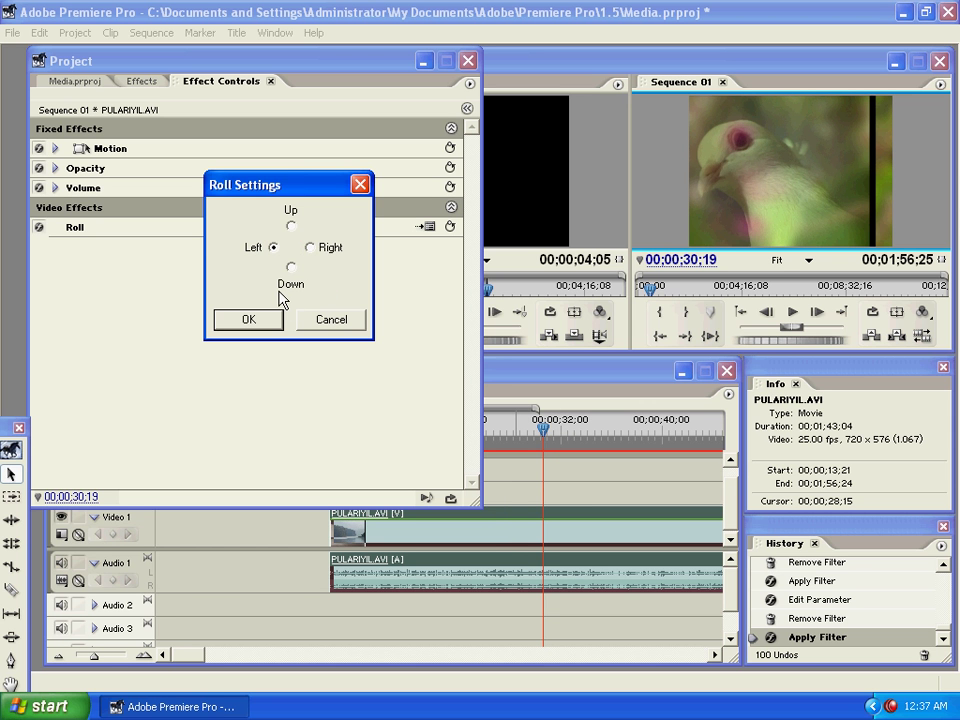
pyautogui.click(250, 319)
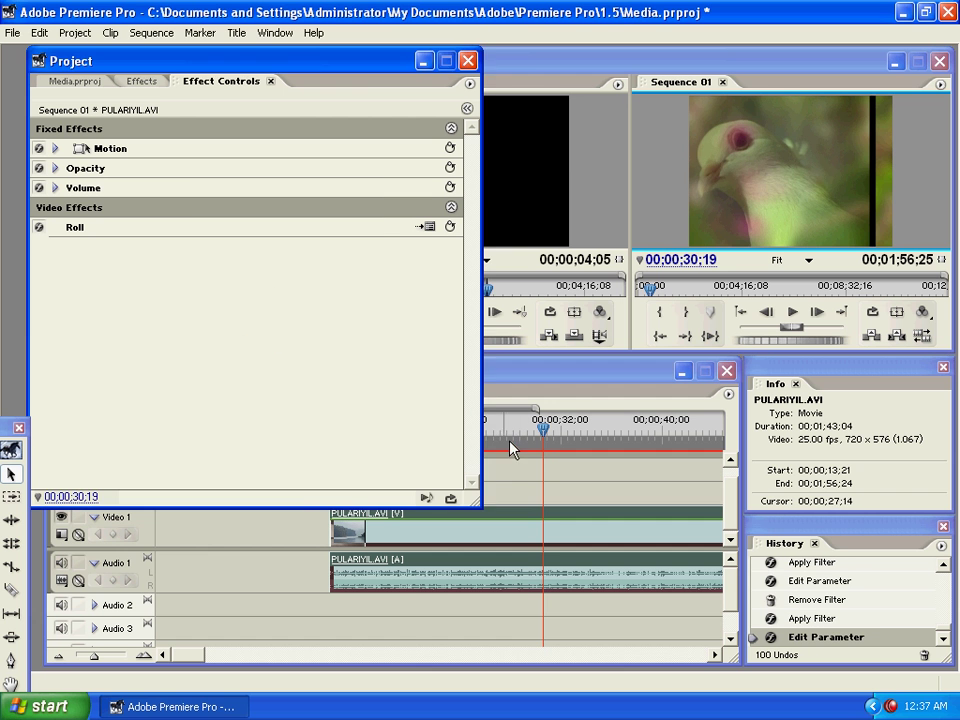
# Step: Scrub through the clip to 00;00;23;05 to preview the rolling image, and remove the Roll effect
pyautogui.click(514, 440)
pyautogui.moveTo(514, 440); pyautogui.dragTo(287, 452)
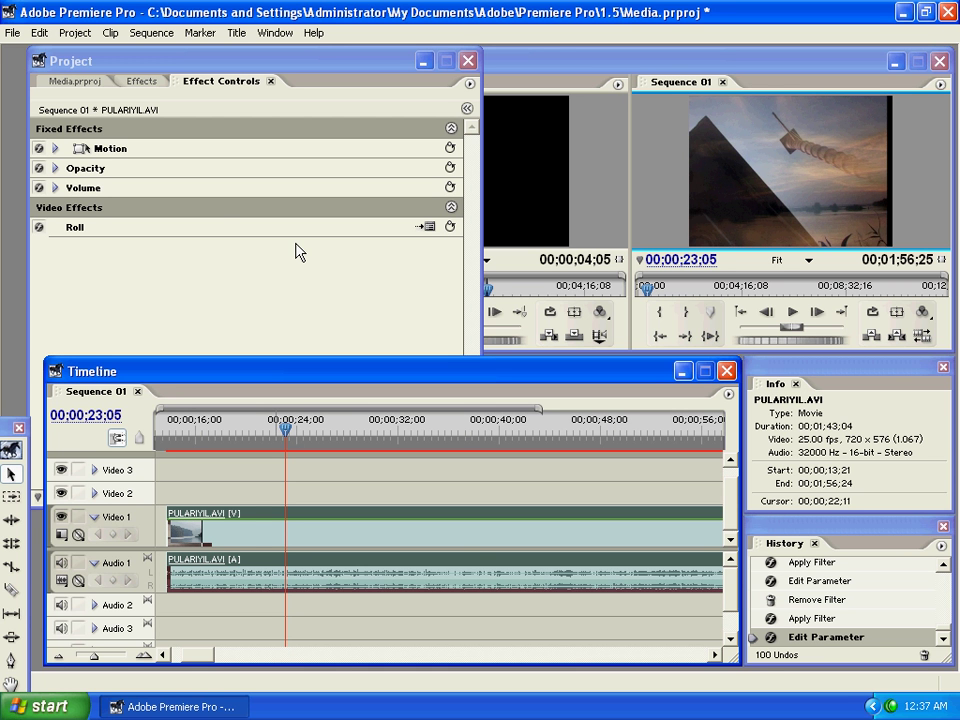
pyautogui.click(71, 232)
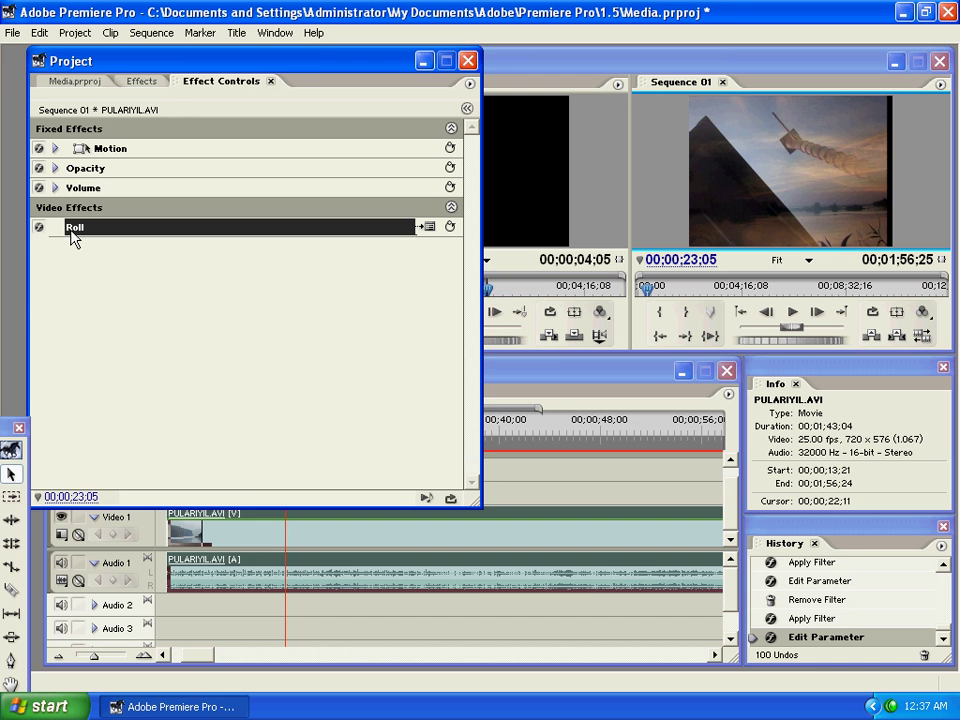
pyautogui.press('Delete')
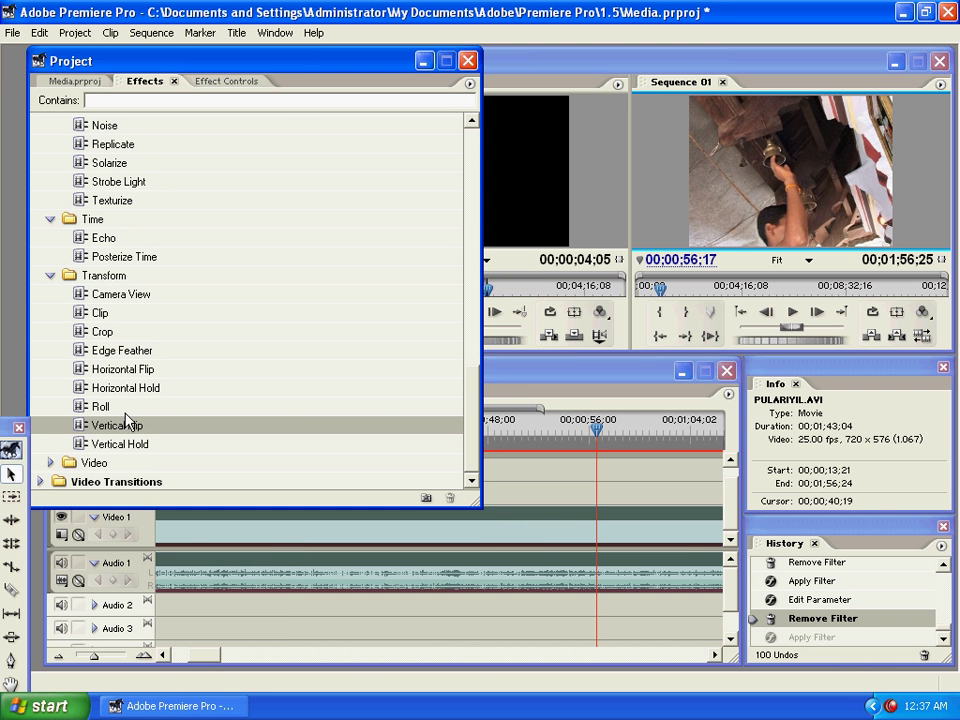
# Step: Try the Vertical Flip effect on the PULARIYIL.AVI clip at 00;00;56;17, and remove it again
pyautogui.moveTo(115, 432); pyautogui.dragTo(612, 505)
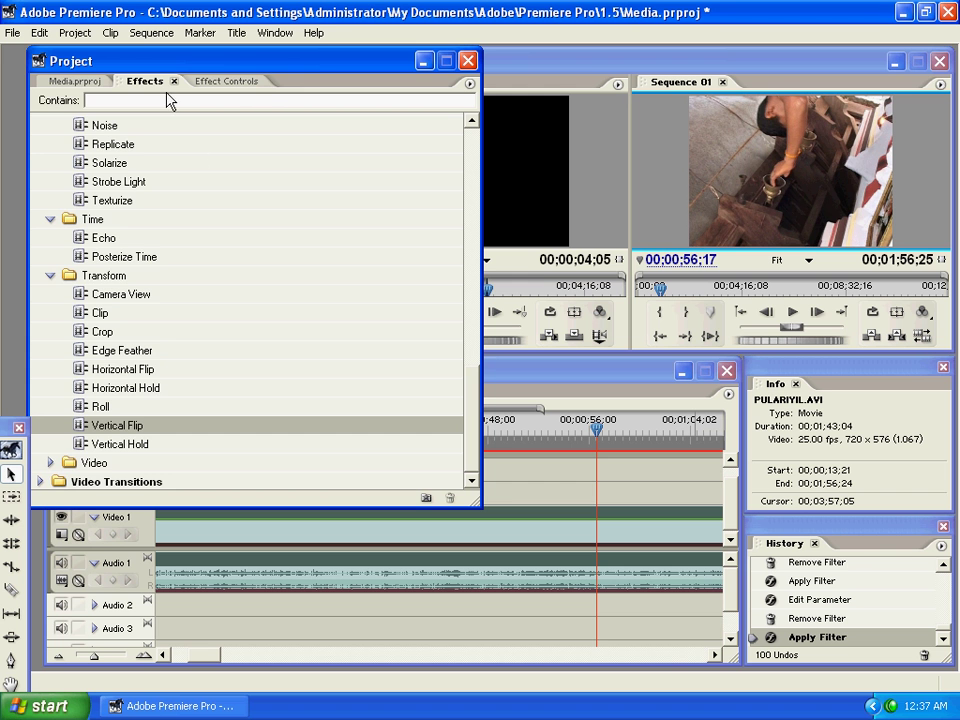
pyautogui.click(228, 84)
pyautogui.click(104, 228)
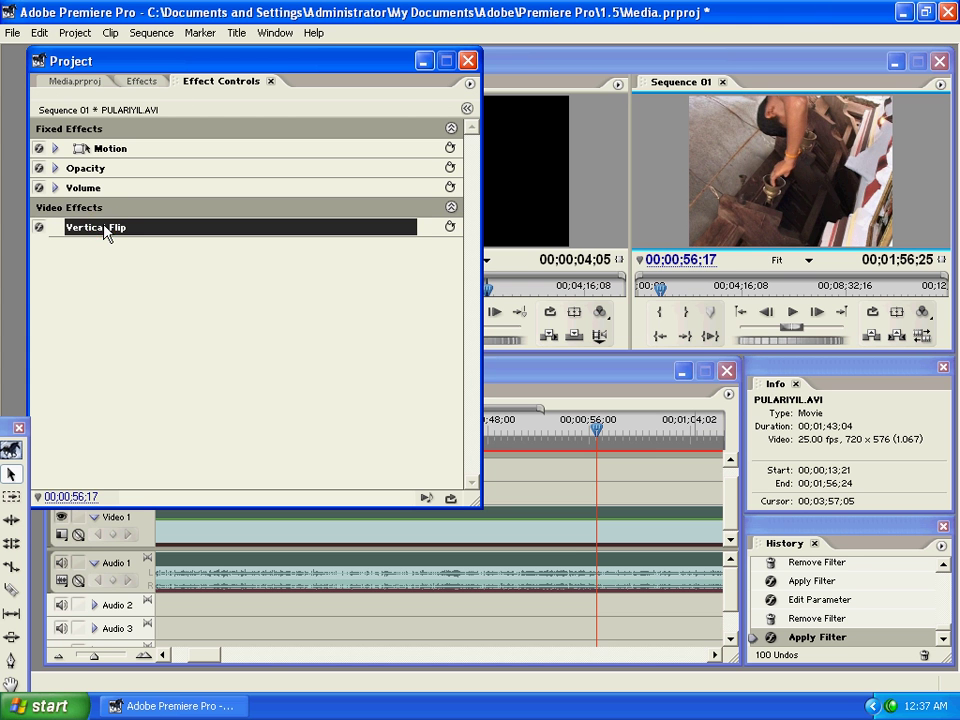
pyautogui.press('Delete')
# Step: Apply the Vertical Hold effect to the PULARIYIL.AVI clip and preview it at 00;00;40;06 and 00;00;59;22
pyautogui.click(140, 81)
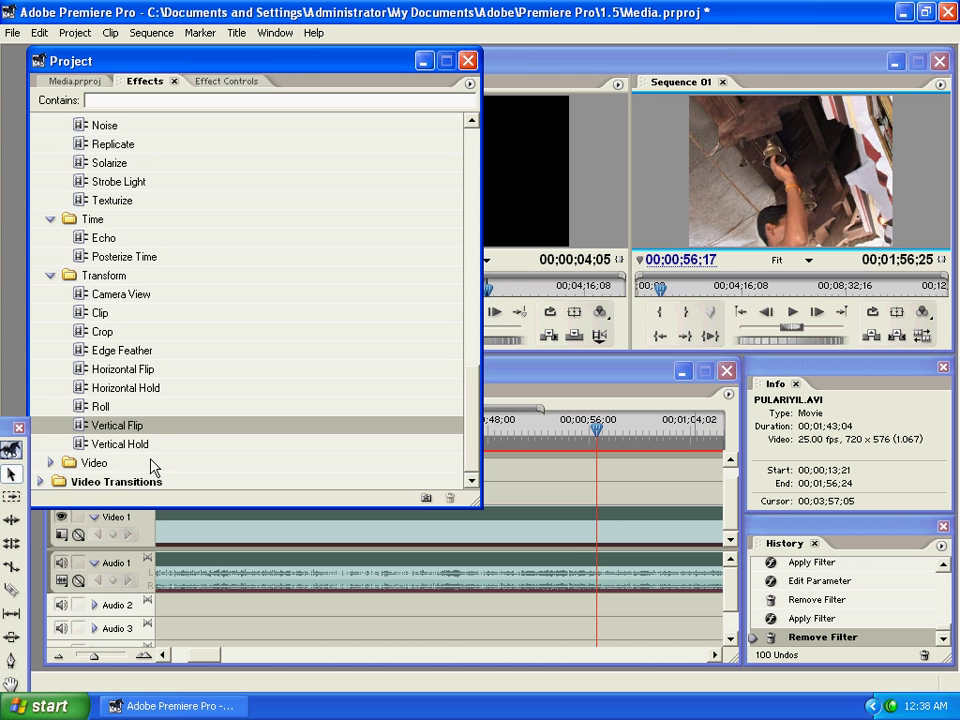
pyautogui.moveTo(121, 443); pyautogui.dragTo(566, 541)
pyautogui.moveTo(575, 425); pyautogui.dragTo(391, 432)
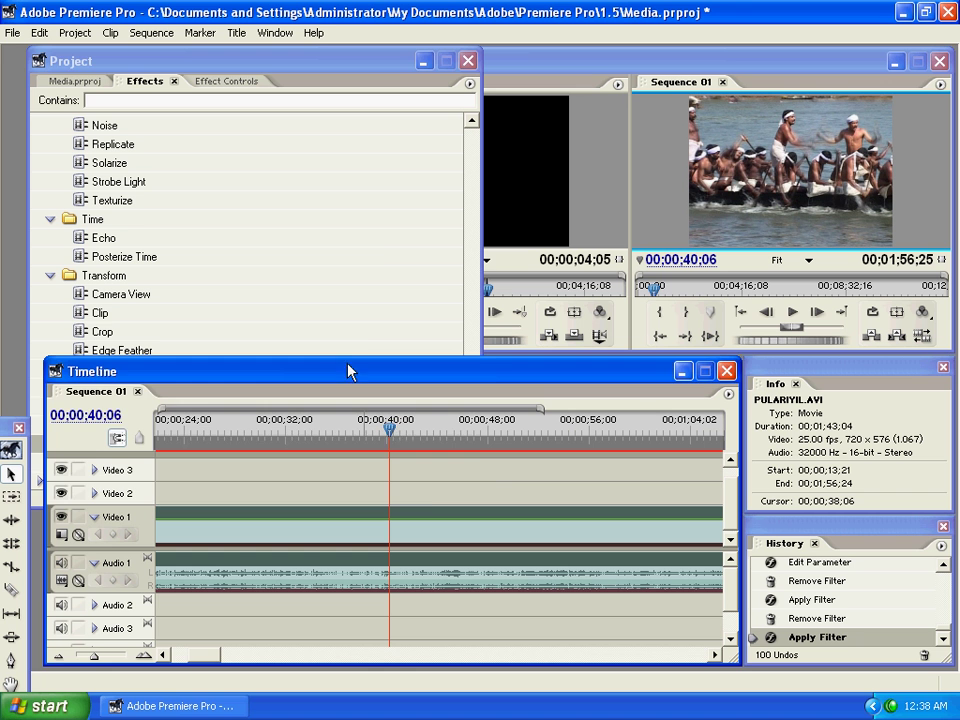
pyautogui.click(336, 331)
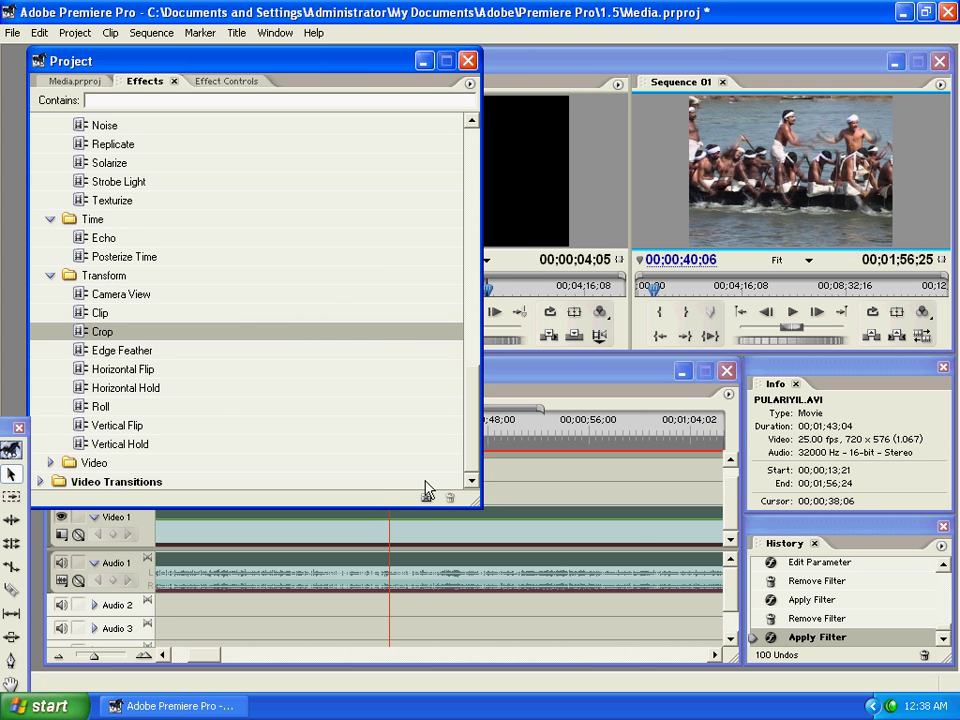
pyautogui.moveTo(686, 430)
pyautogui.mouseDown()
pyautogui.moveTo(718, 450)
pyautogui.moveTo(137, 448)
pyautogui.moveTo(692, 444)
pyautogui.mouseUp()
pyautogui.click(365, 258)
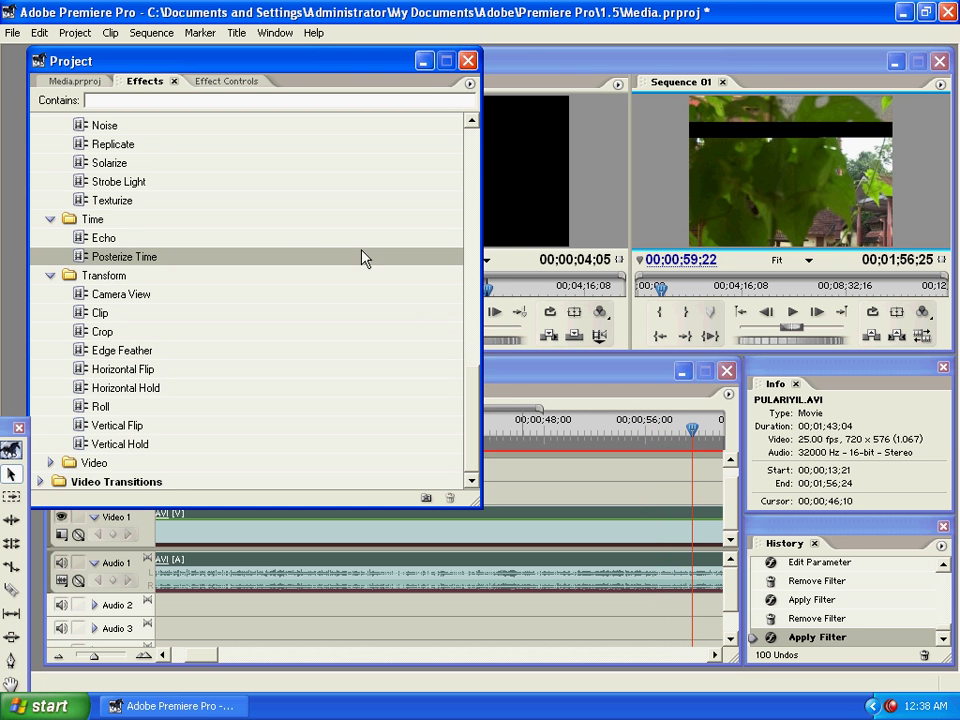
pyautogui.click(143, 444)
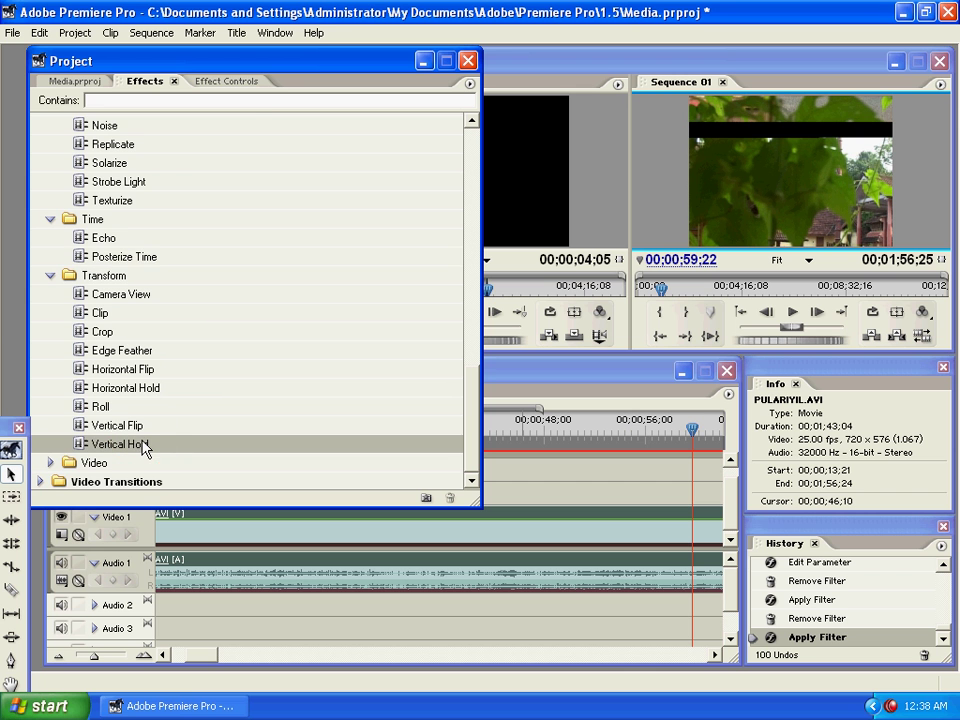
# Step: Remove the Vertical Hold effect from the PULARIYIL.AVI clip
pyautogui.click(228, 81)
pyautogui.click(105, 227)
pyautogui.press('Delete')
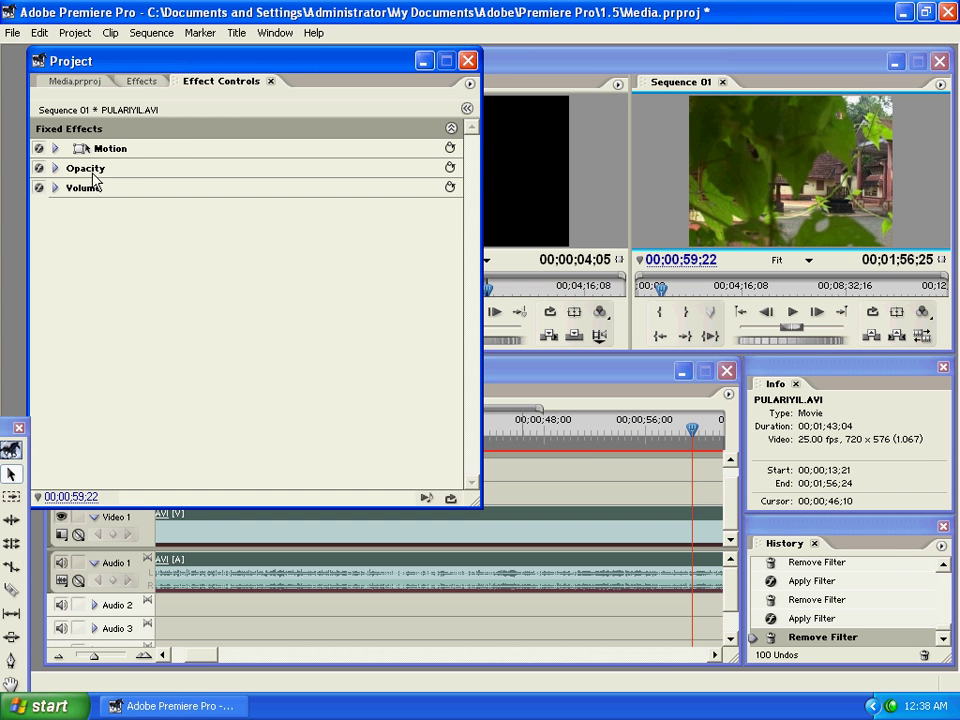
# Step: Return to the video effects list and browse back up to the Noise and Perspective groups
pyautogui.click(142, 82)
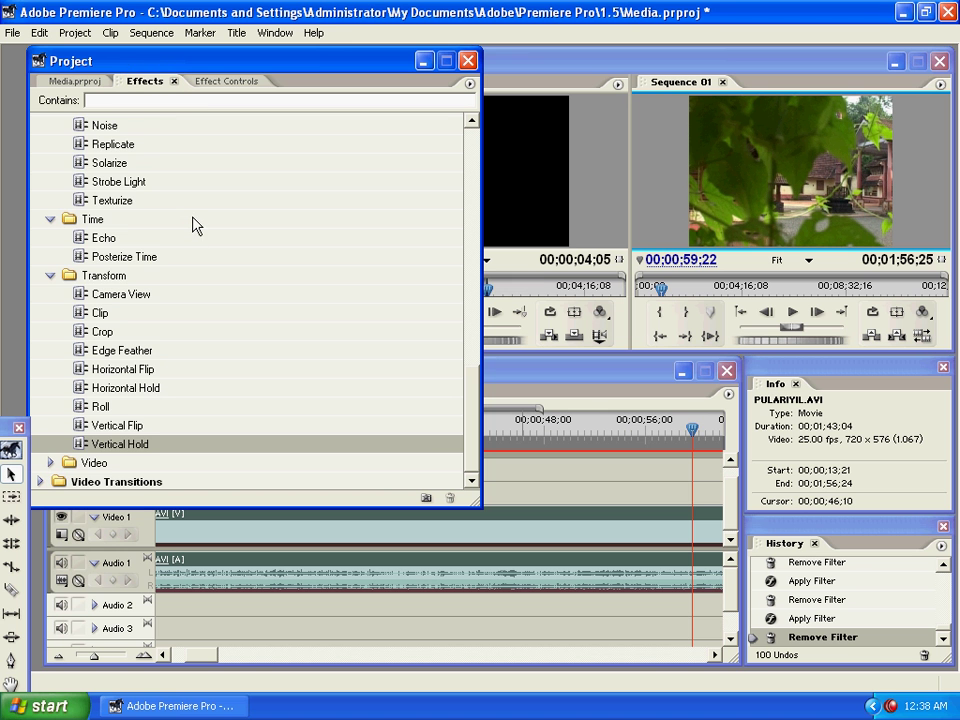
pyautogui.scroll(5, 190, 222)
pyautogui.scroll(10, 190, 222)
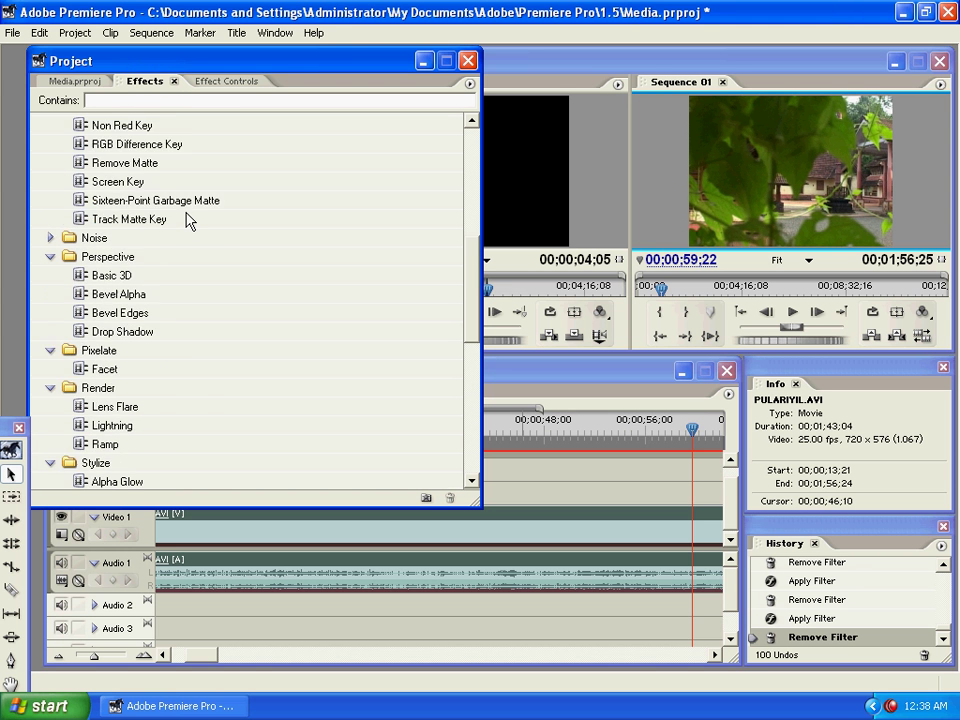